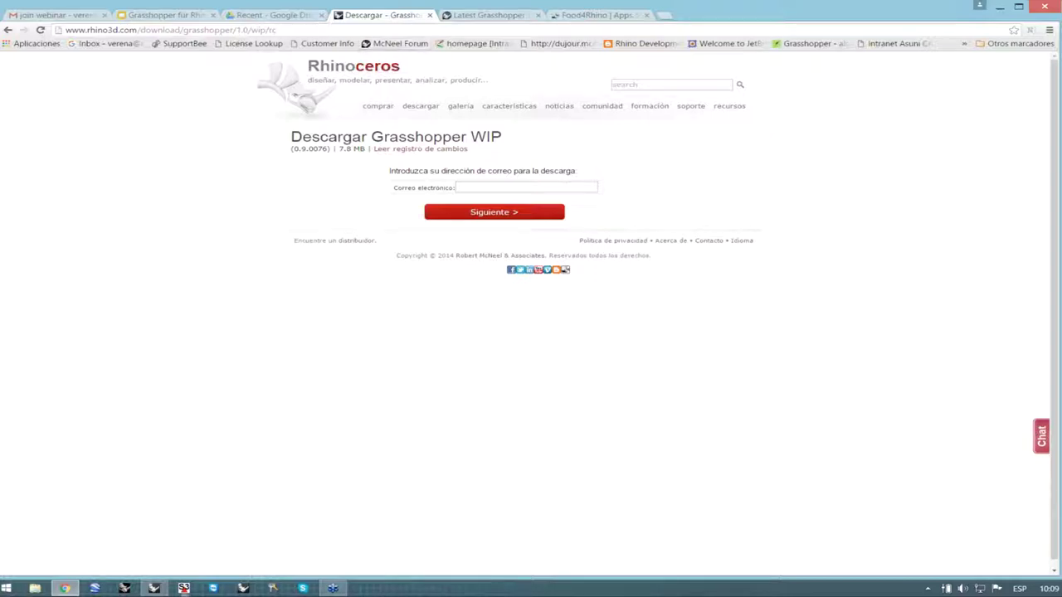
# - Switch to the open Rhinoceros 5.0 window and launch Grasshopper with the Grasshopper command
pyautogui.moveTo(153, 589)
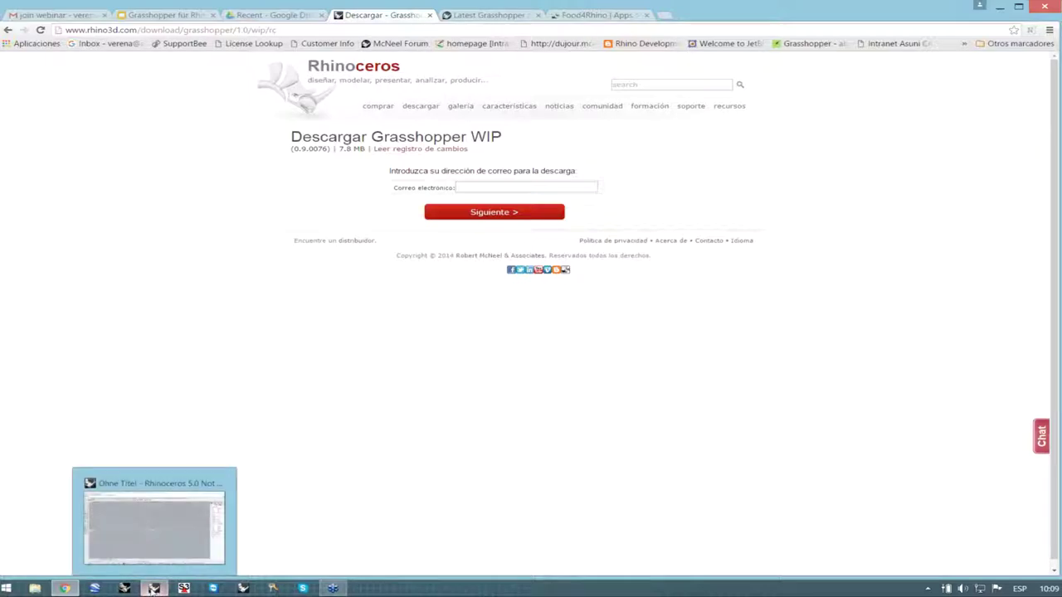
pyautogui.click(153, 589)
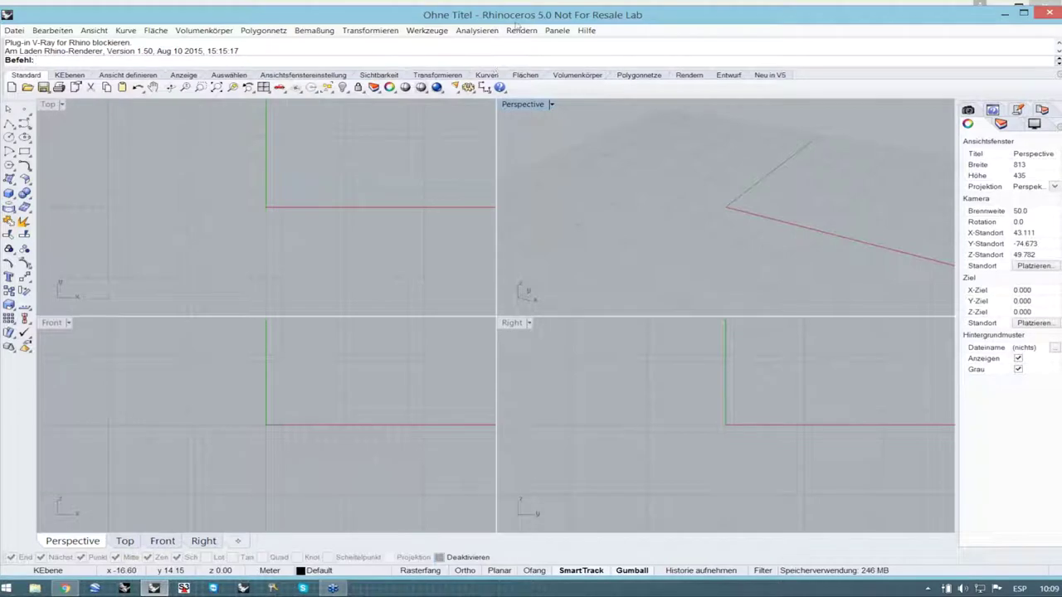
pyautogui.moveTo(518, 13); pyautogui.dragTo(514, 12)
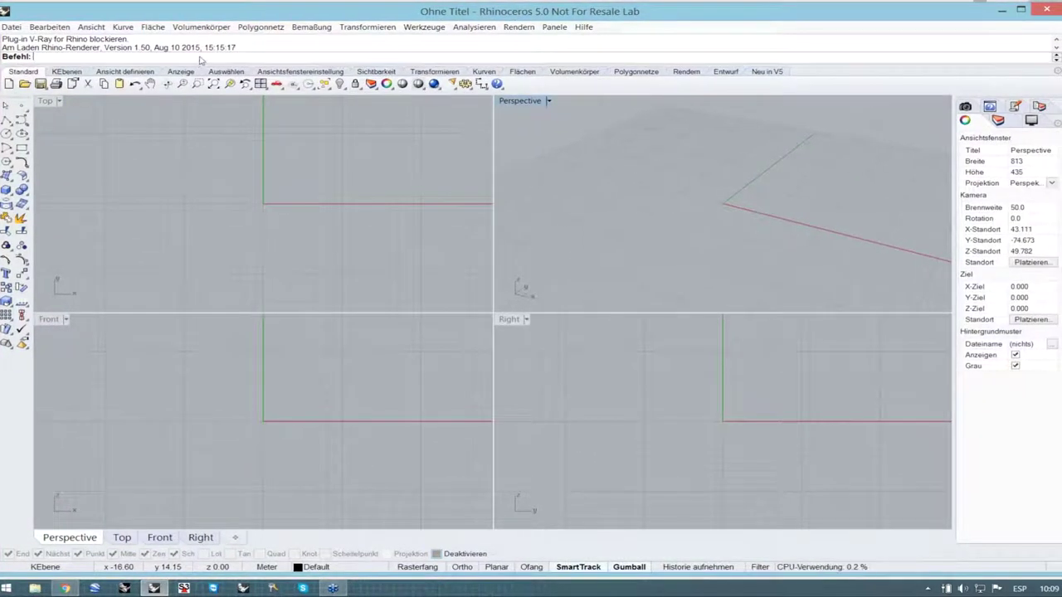
pyautogui.write('Grasshopper')
pyautogui.press('Return')
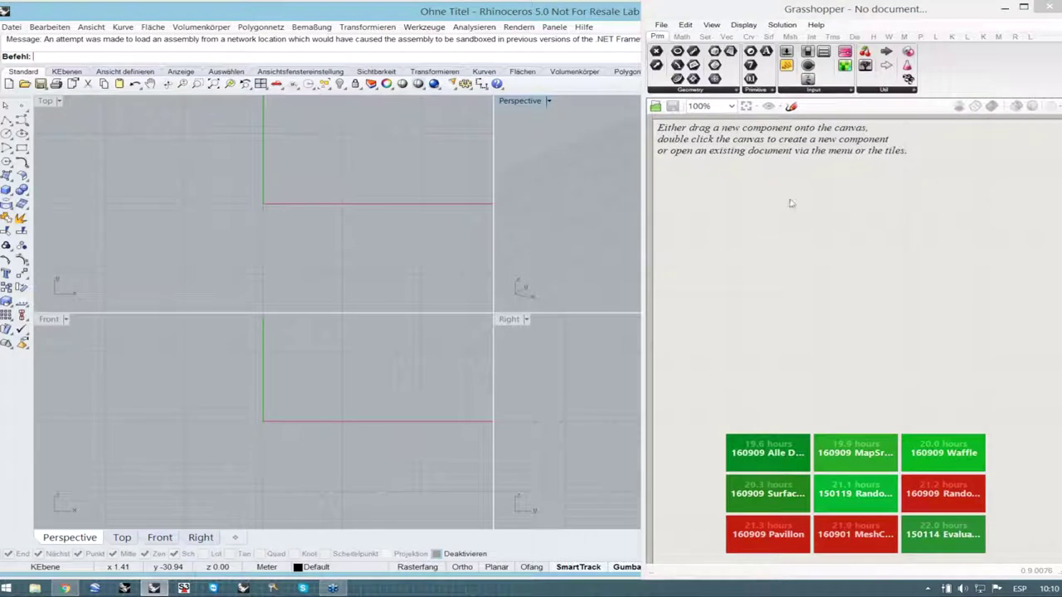
# - Compare the file commands of Rhino with those of Grasshopper and look over the empty Grasshopper canvas
pyautogui.click(717, 12)
pyautogui.click(605, 144)
pyautogui.click(804, 244)
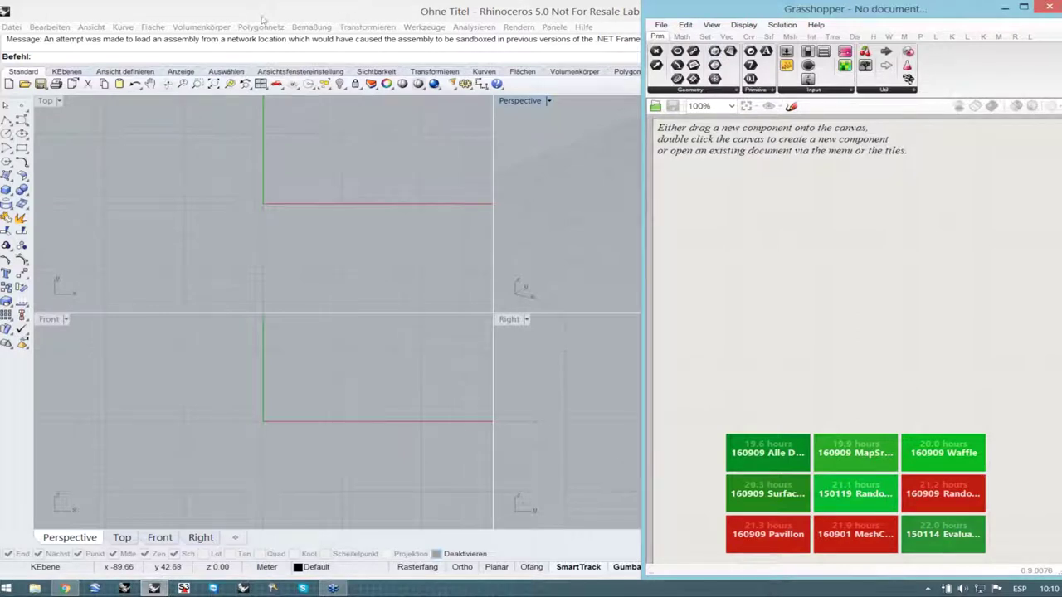
pyautogui.click(452, 240)
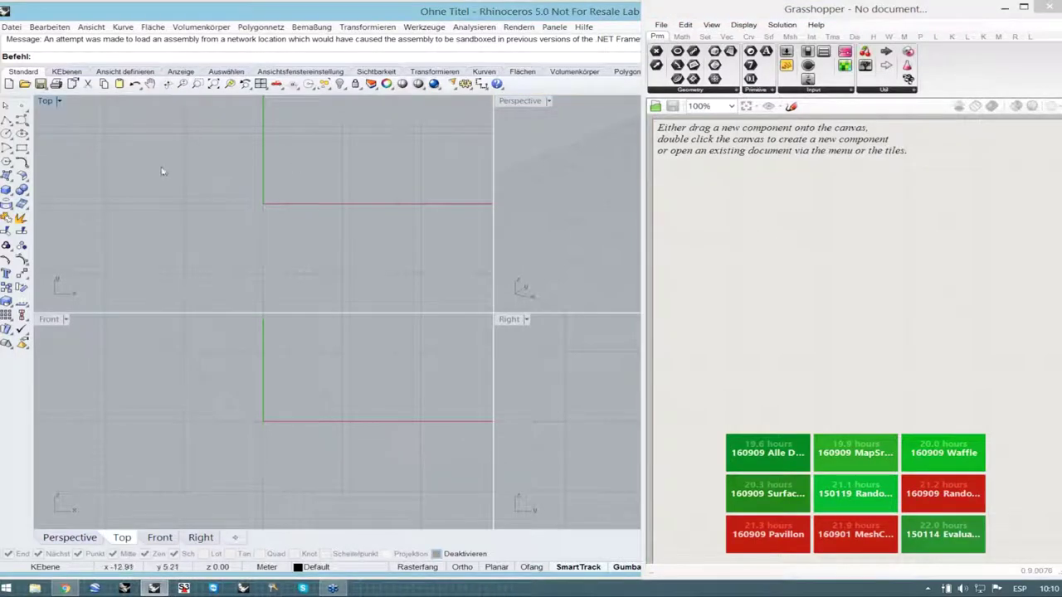
pyautogui.click(12, 28)
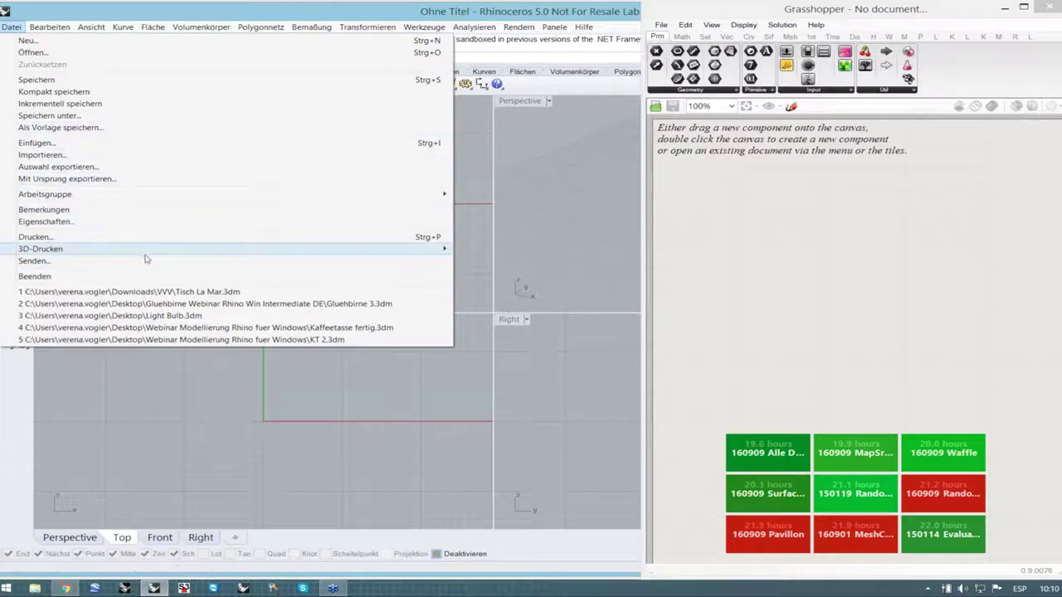
pyautogui.click(765, 169)
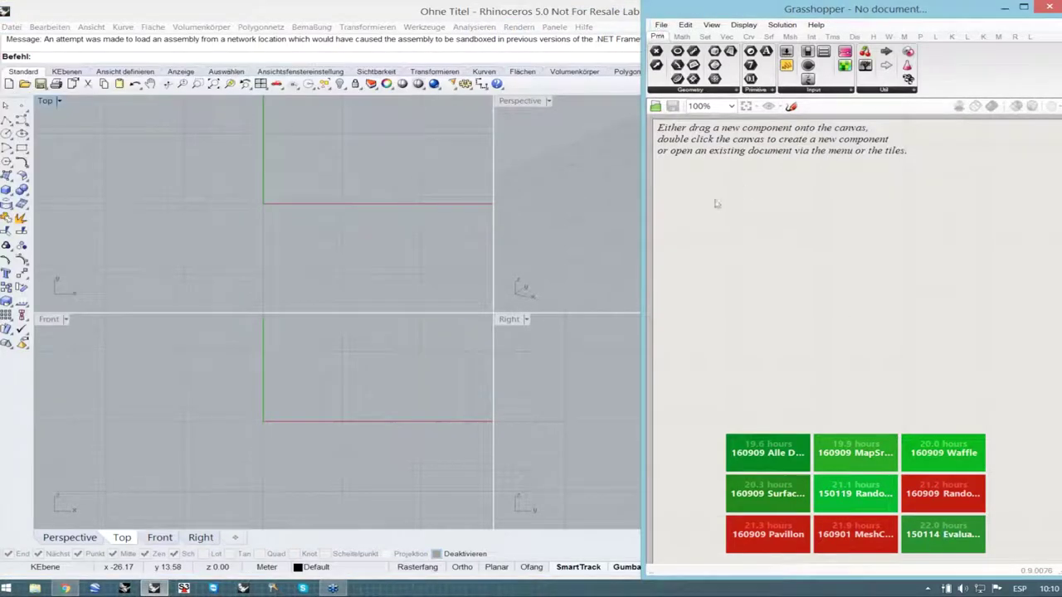
pyautogui.click(660, 25)
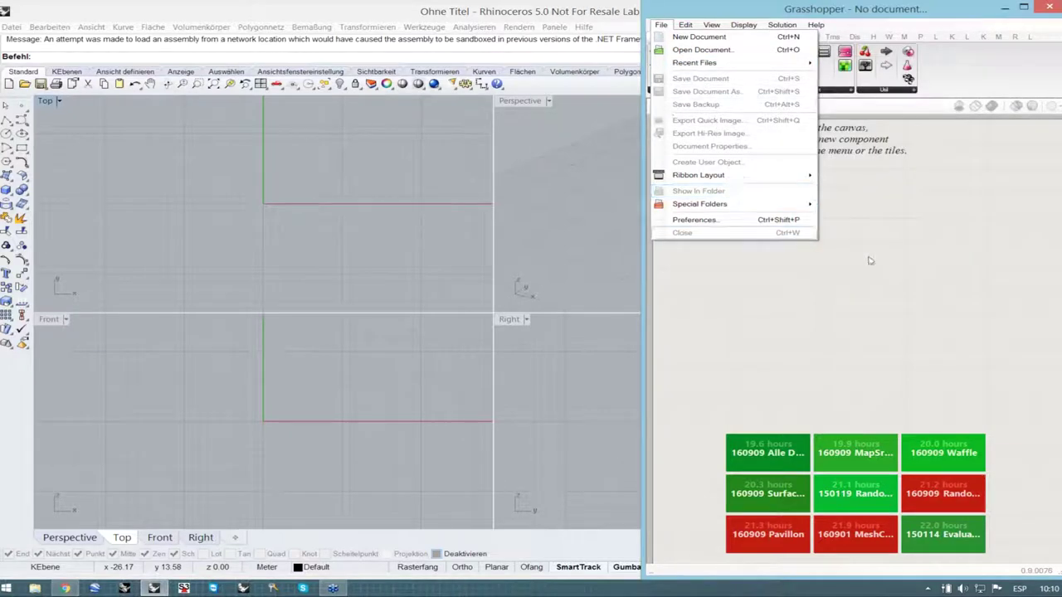
pyautogui.click(871, 260)
pyautogui.scroll(-2, 837, 290)
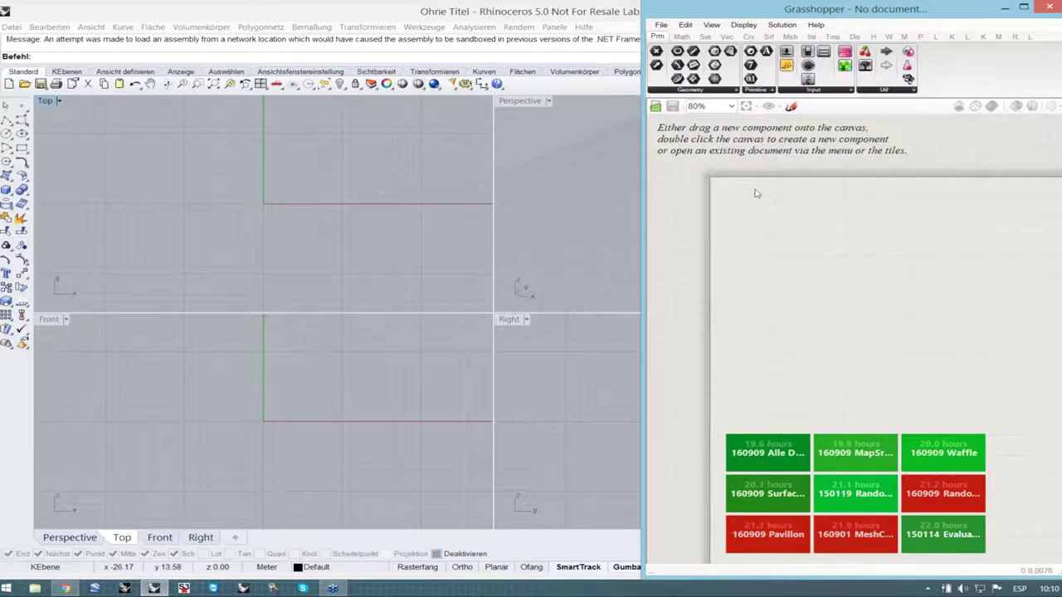
pyautogui.scroll(1, 755, 193)
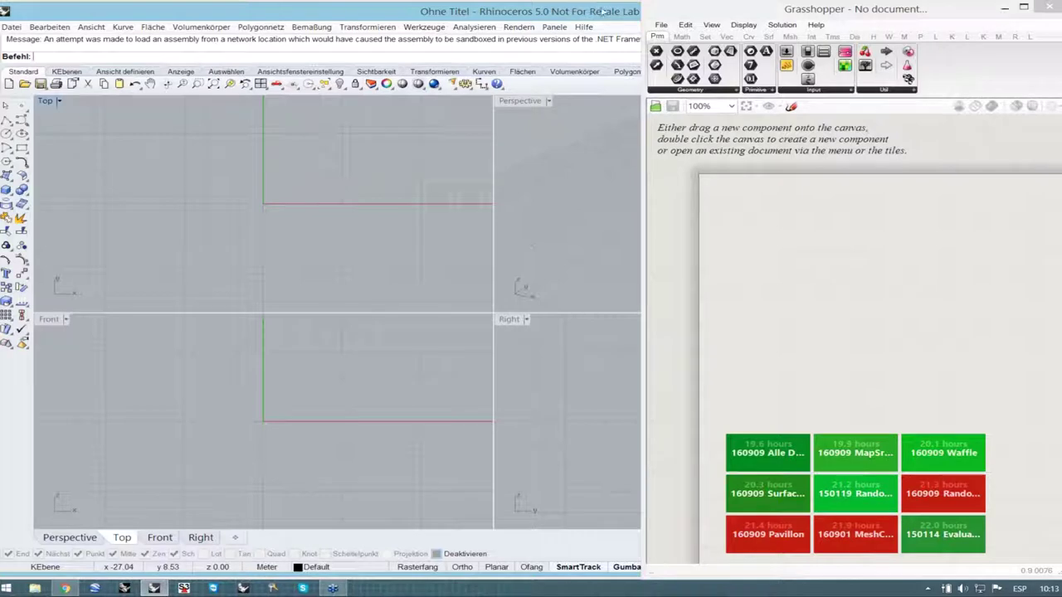
# - Resize and reposition the Rhino window so that it leaves room for Grasshopper beside it
pyautogui.moveTo(604, 11); pyautogui.dragTo(358, 26)
pyautogui.moveTo(637, 216); pyautogui.dragTo(362, 219)
pyautogui.moveTo(216, 21); pyautogui.dragTo(261, 1)
pyautogui.moveTo(832, 11); pyautogui.dragTo(860, 221)
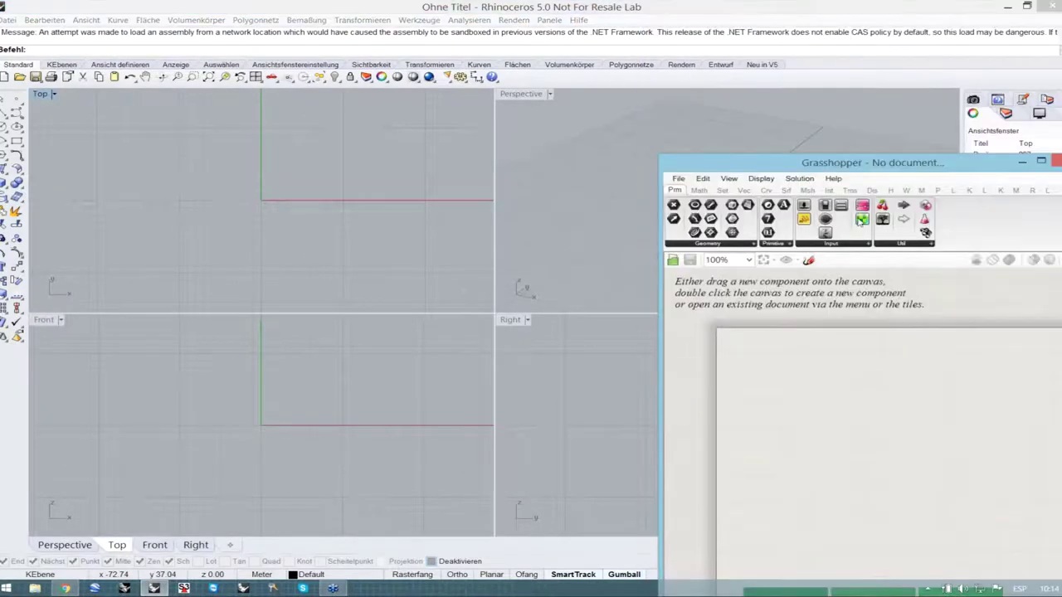
pyautogui.click(1026, 6)
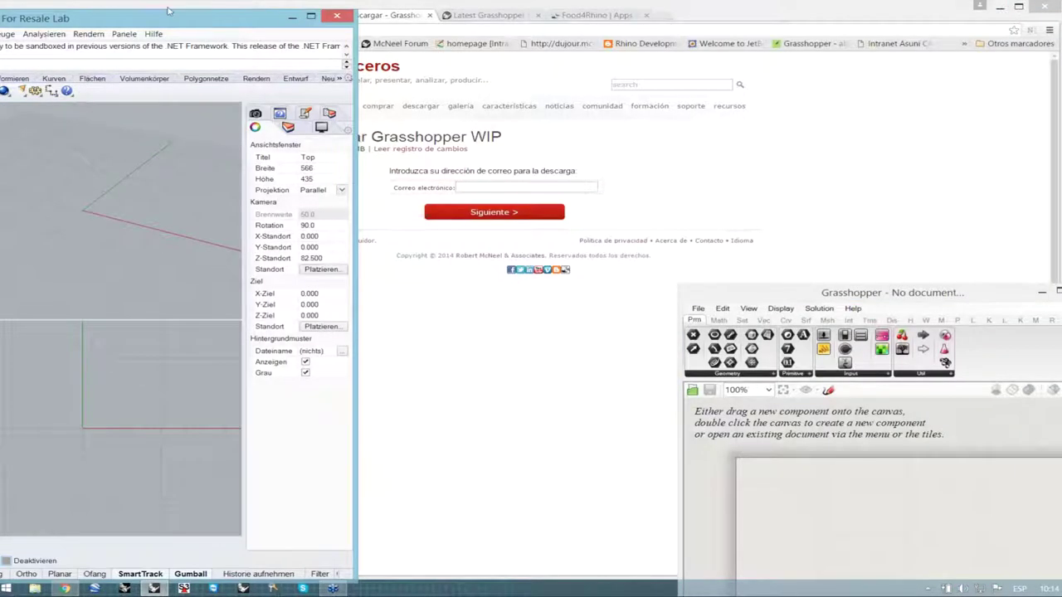
pyautogui.moveTo(355, 91); pyautogui.dragTo(170, 87)
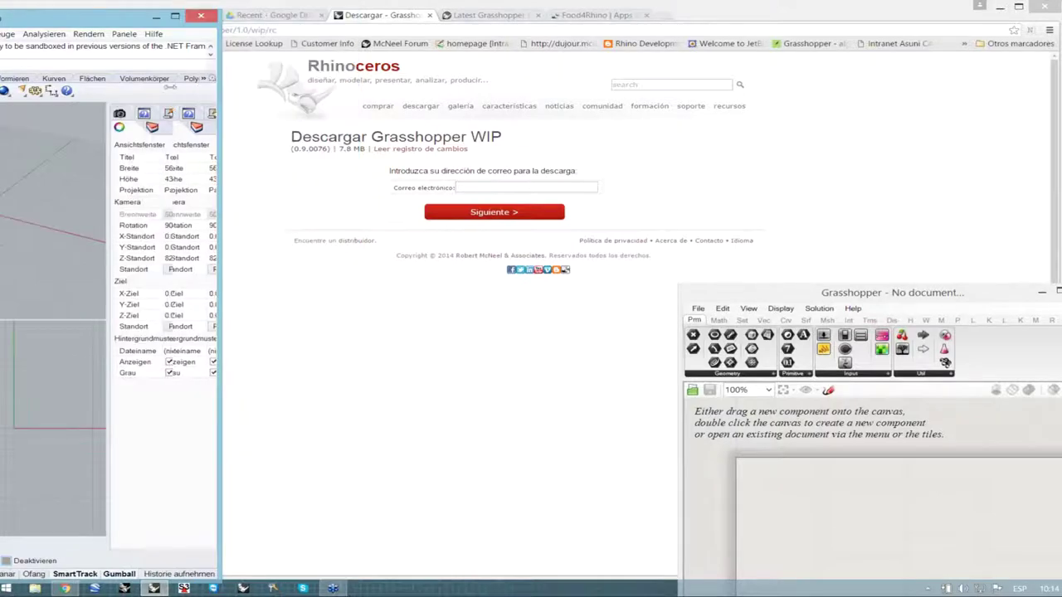
pyautogui.moveTo(150, 17); pyautogui.dragTo(492, 15)
pyautogui.moveTo(601, 576); pyautogui.dragTo(669, 580)
# - Place the Grasshopper window beside the Rhino window and adjust their edges so both are fully visible side by side
pyautogui.moveTo(834, 292); pyautogui.dragTo(788, 15)
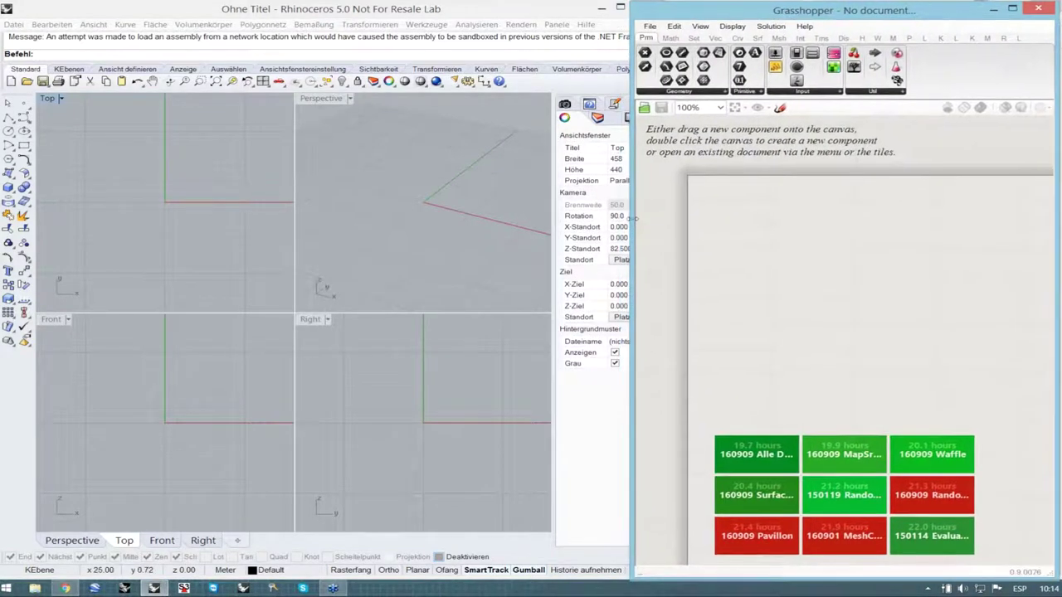
pyautogui.moveTo(633, 219); pyautogui.dragTo(669, 241)
pyautogui.moveTo(887, 16); pyautogui.dragTo(891, 16)
pyautogui.click(612, 472)
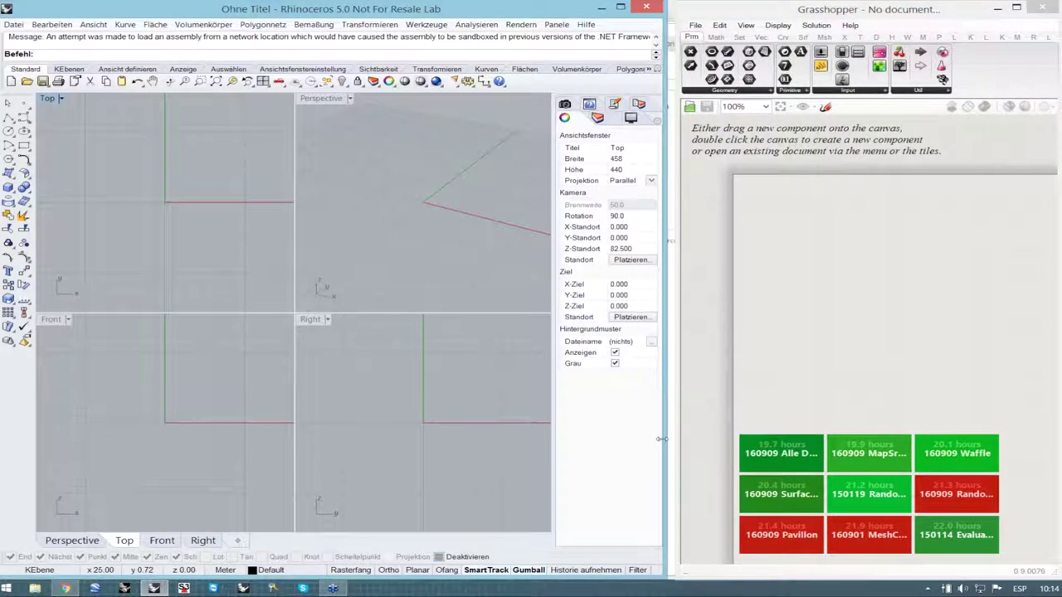
pyautogui.moveTo(663, 440); pyautogui.dragTo(672, 434)
pyautogui.scroll(-2, 797, 324)
pyautogui.scroll(2, 806, 325)
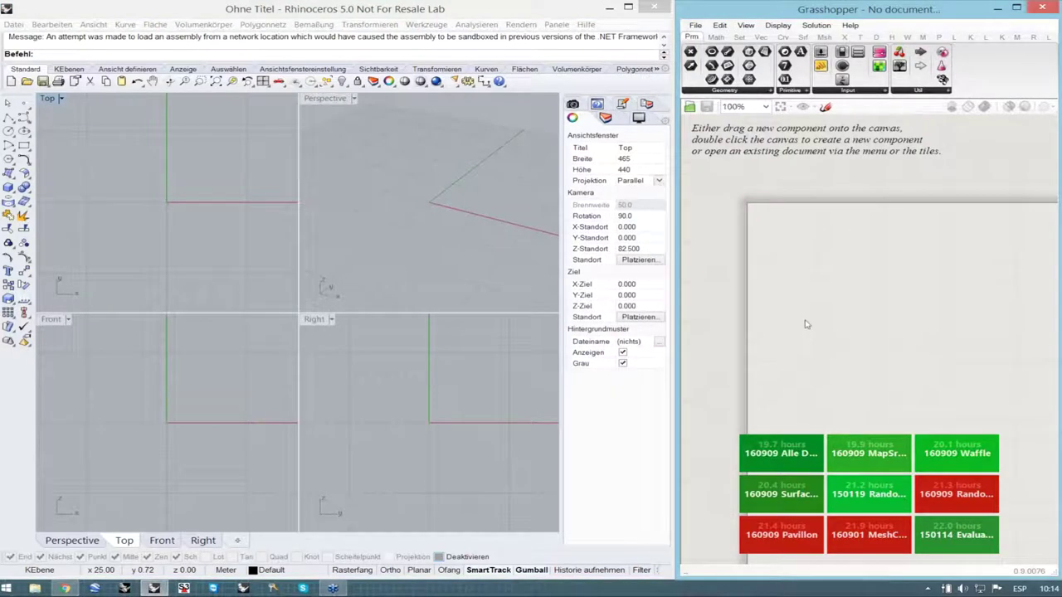
# - Maximize the Perspective viewport in Rhino and frame a close view of the construction plane's origin
pyautogui.click(396, 273)
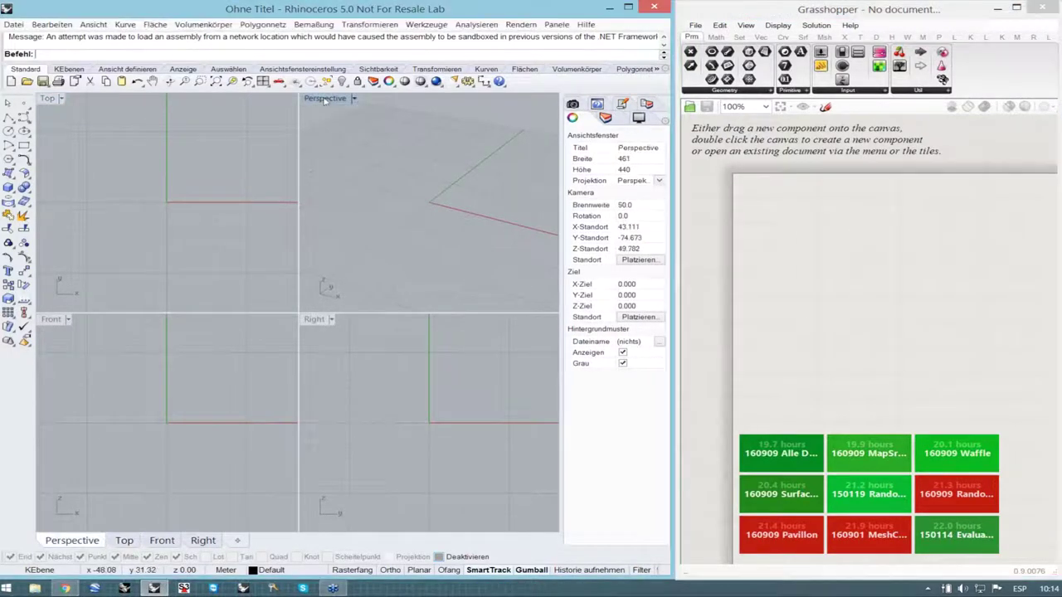
pyautogui.doubleClick(325, 100)
pyautogui.moveTo(327, 211); pyautogui.dragTo(356, 214, button='right')
pyautogui.scroll(-4, 453, 327)
pyautogui.scroll(2, 453, 327)
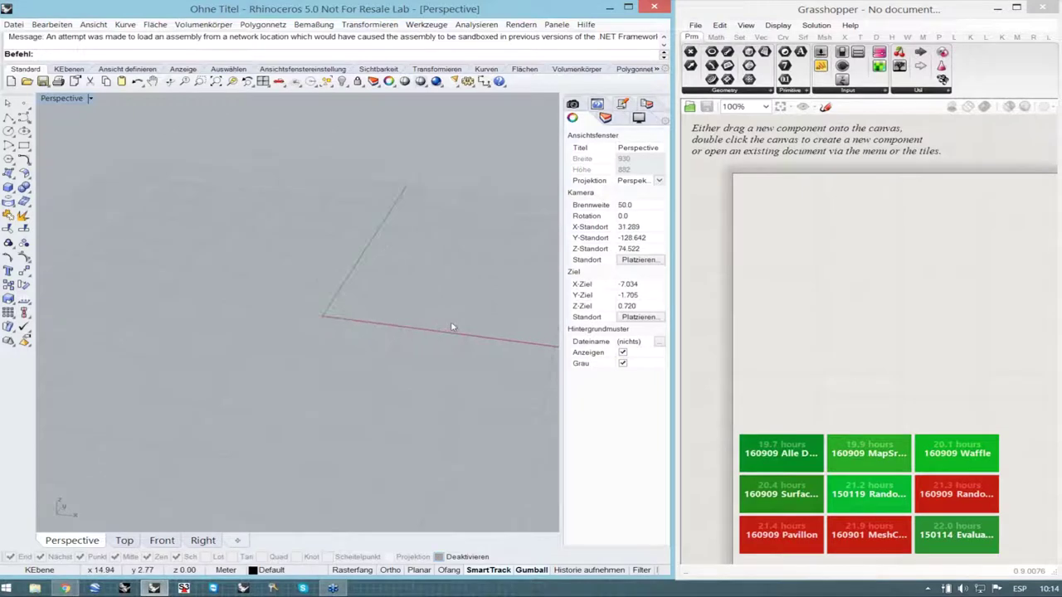
pyautogui.scroll(7, 454, 326)
pyautogui.moveTo(337, 316); pyautogui.dragTo(316, 313, button='right')
pyautogui.rightClick(305, 340)
pyautogui.scroll(2, 306, 340)
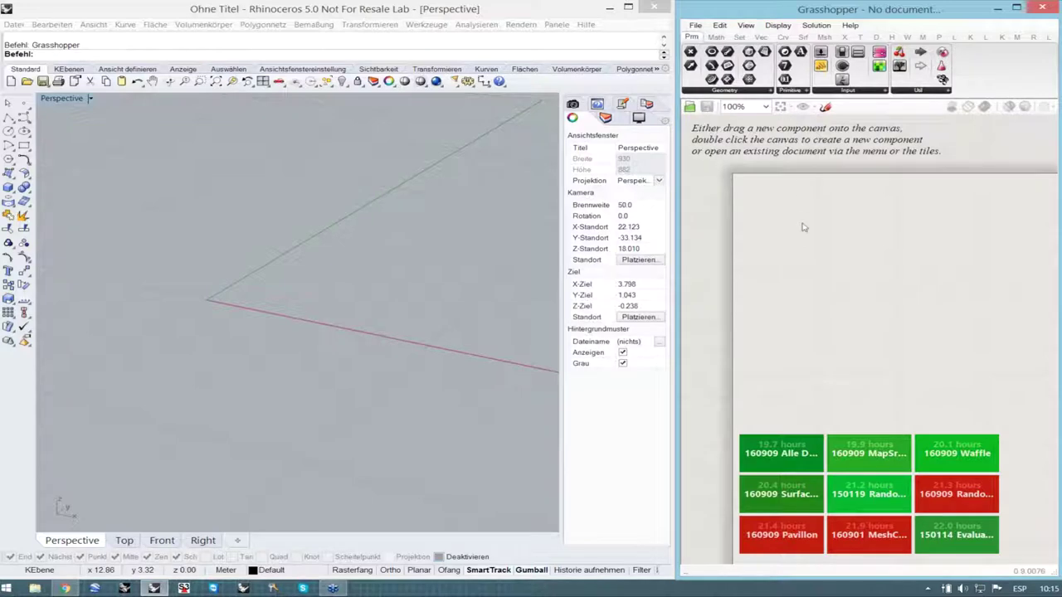
# - Browse Grasshopper's component categories from Maths, Sets, Vector, Curve and Surface through Mesh and Intersect to the Ladybug and Kangaroo plug-ins
pyautogui.scroll(2, 803, 227)
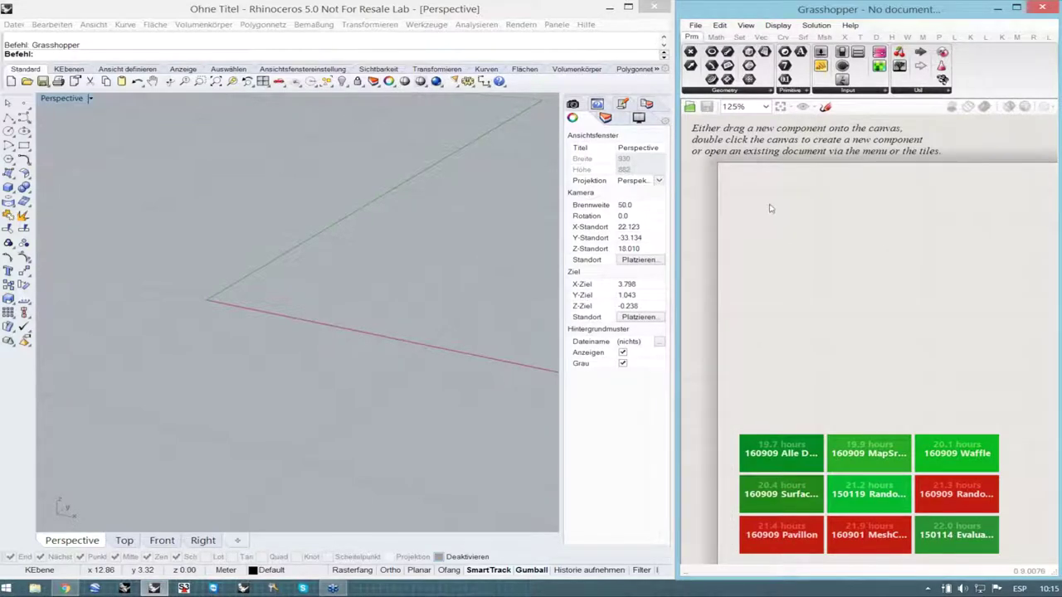
pyautogui.scroll(1, 751, 211)
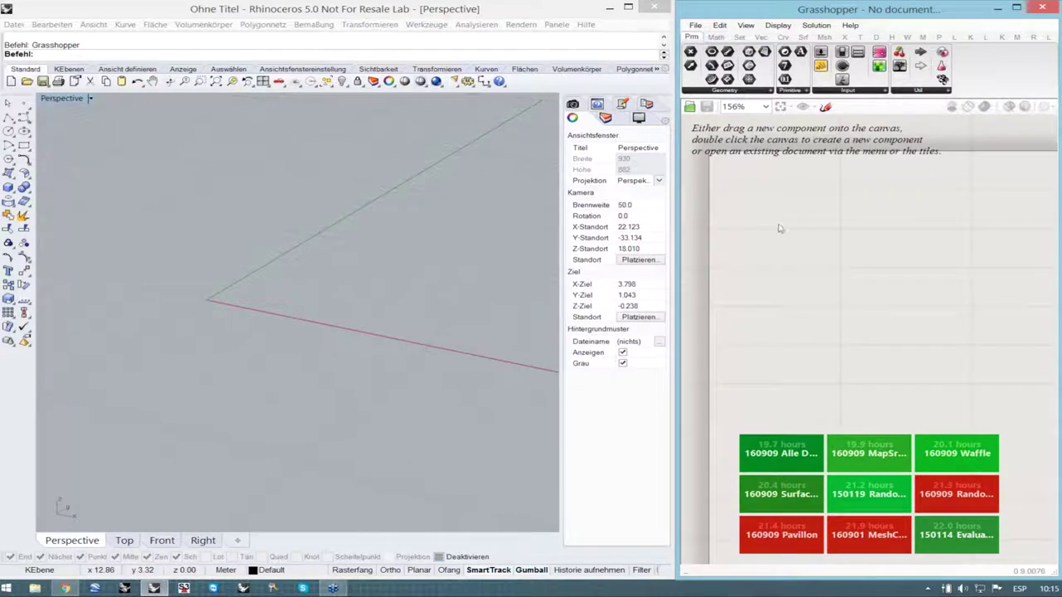
pyautogui.click(716, 38)
pyautogui.click(740, 38)
pyautogui.click(761, 38)
pyautogui.click(783, 37)
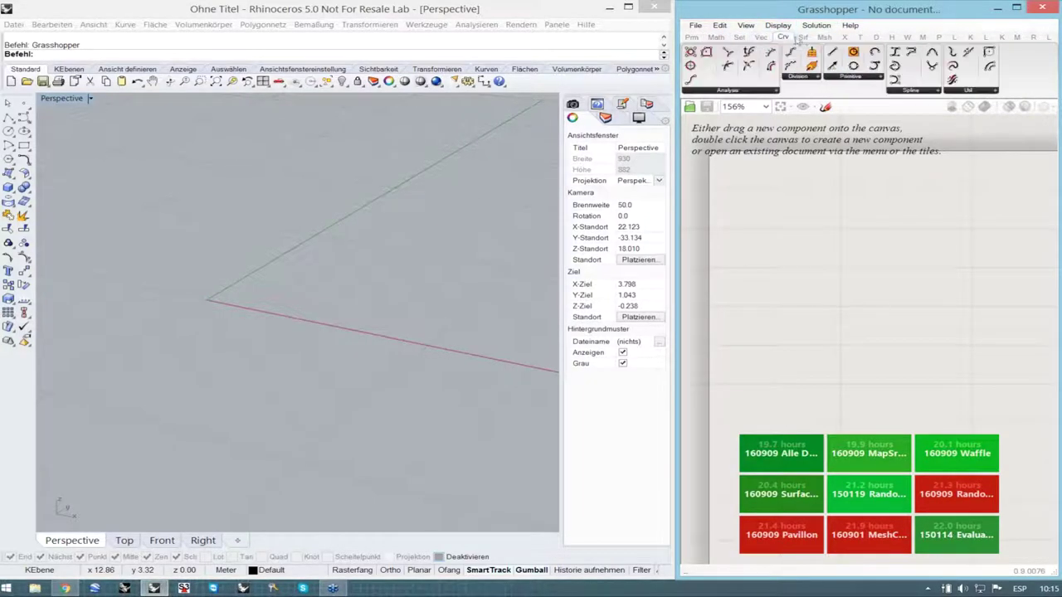
pyautogui.click(803, 37)
pyautogui.moveTo(829, 40)
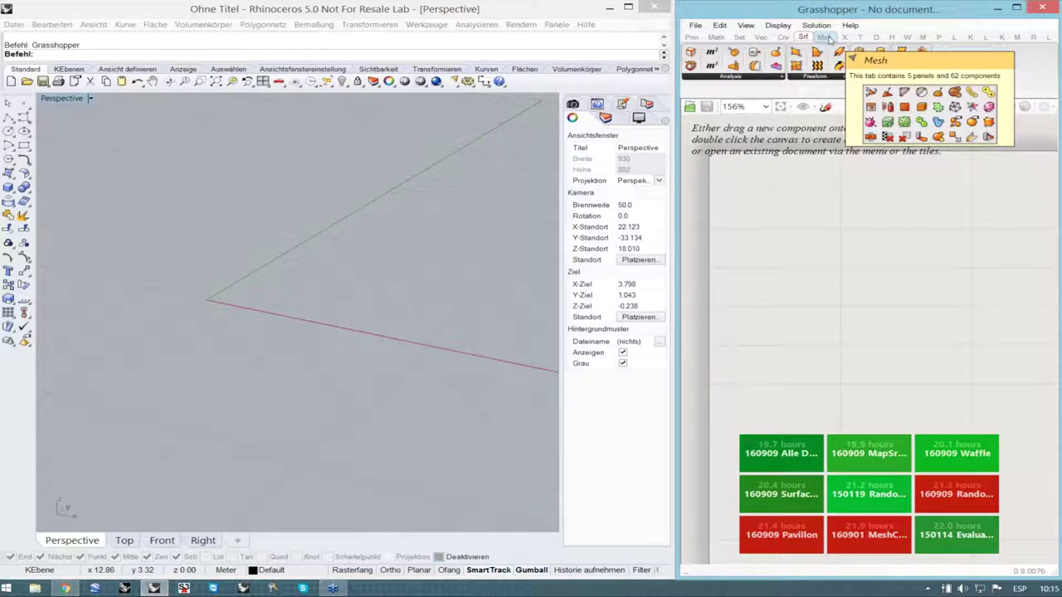
pyautogui.click(845, 37)
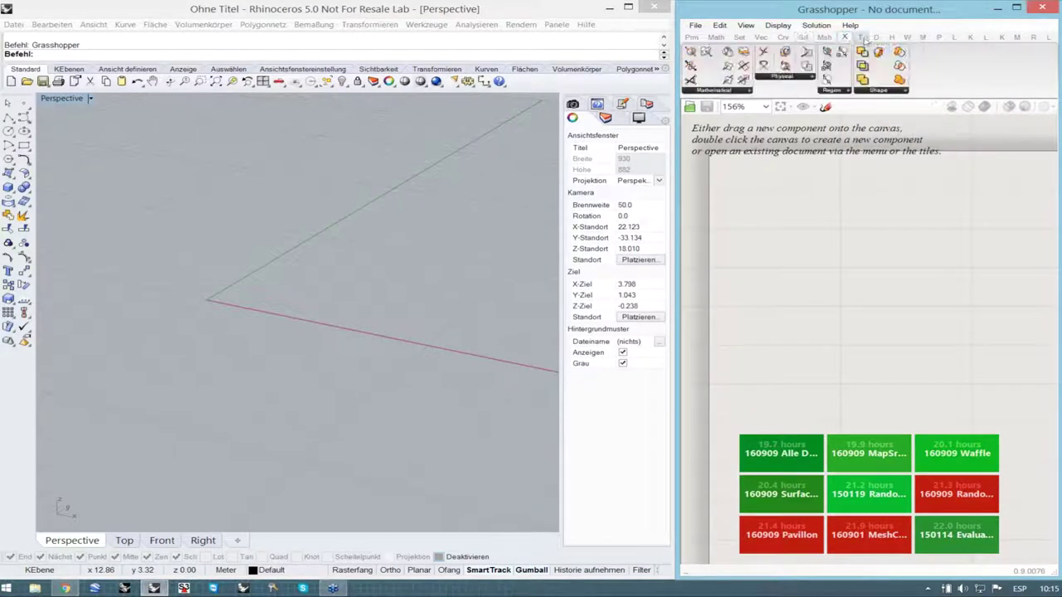
pyautogui.click(954, 39)
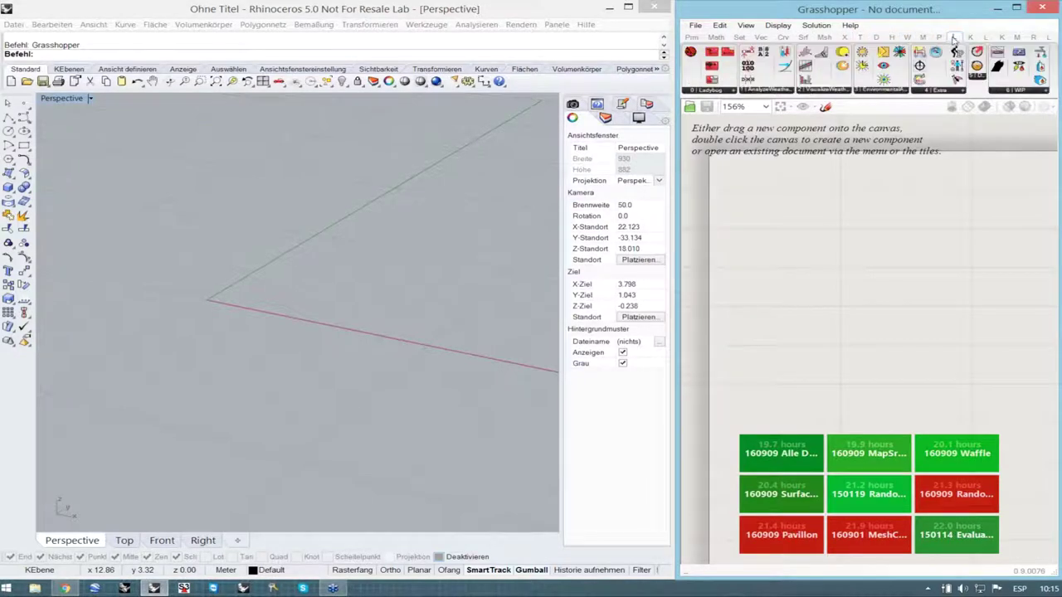
pyautogui.click(971, 38)
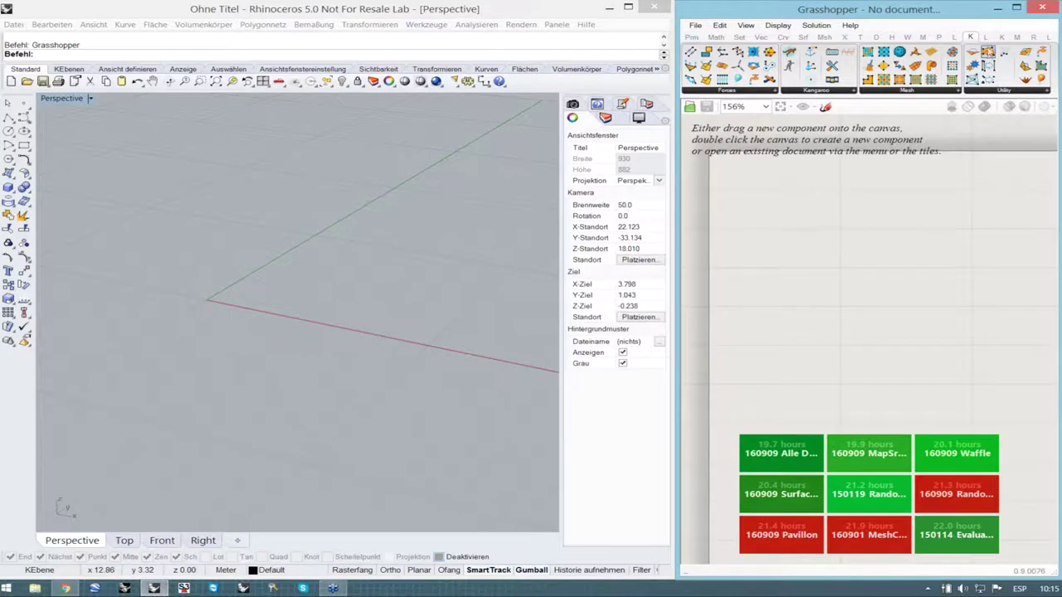
# - Examine the Params component groups, including the full Geometry list, and glance at the Maths, Sets and Vector categories
pyautogui.click(697, 39)
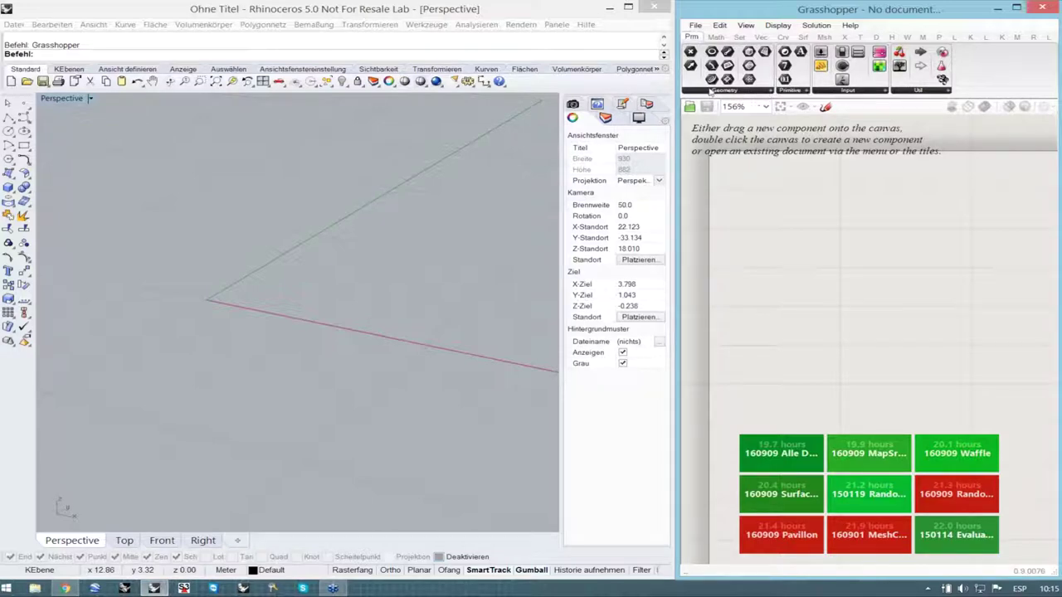
pyautogui.click(748, 92)
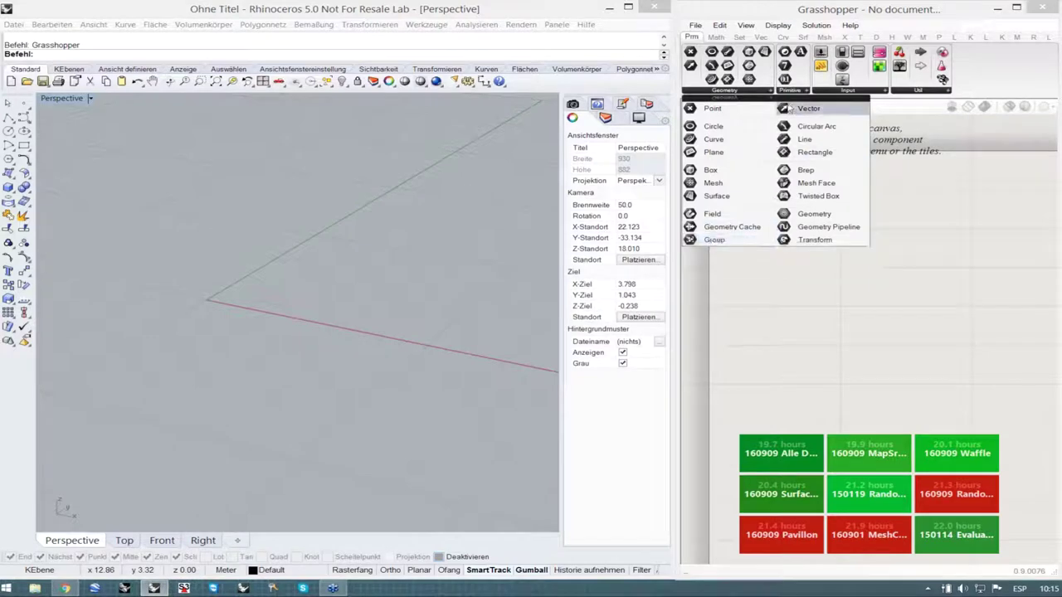
pyautogui.click(789, 91)
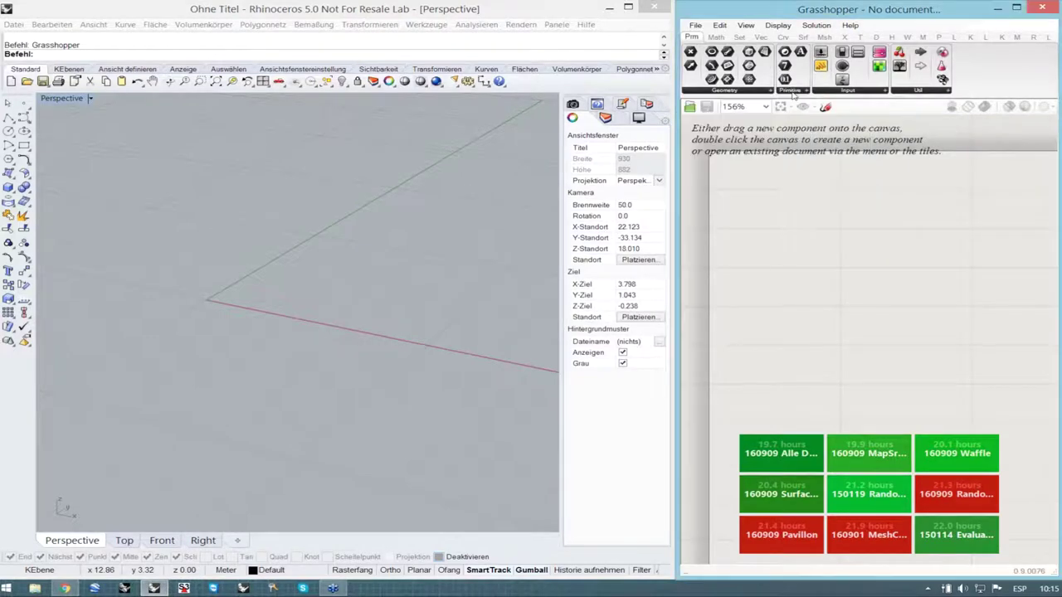
pyautogui.click(821, 91)
pyautogui.click(905, 92)
pyautogui.click(746, 93)
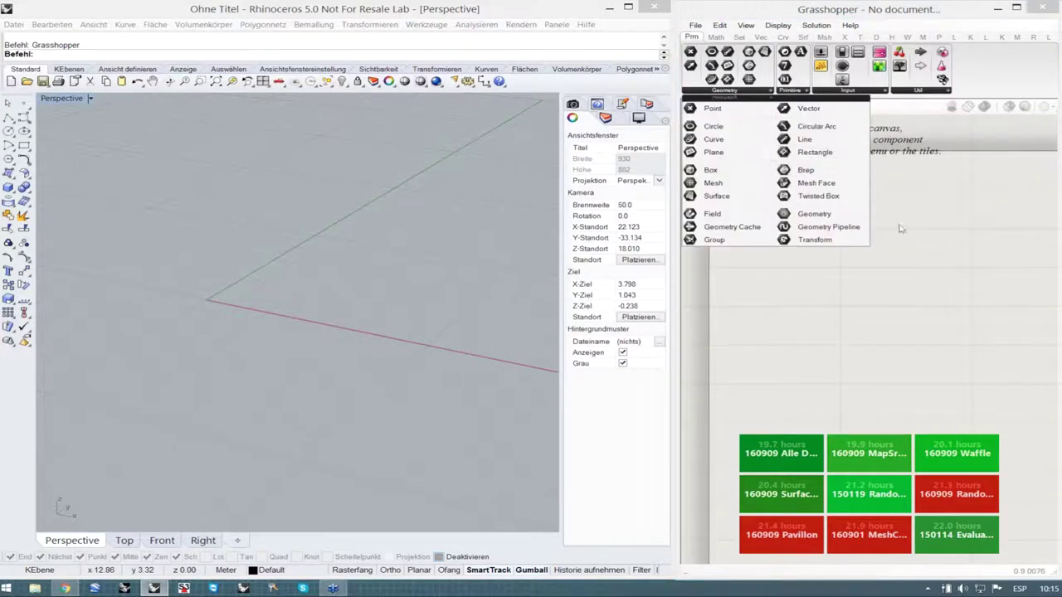
pyautogui.click(929, 240)
pyautogui.click(716, 37)
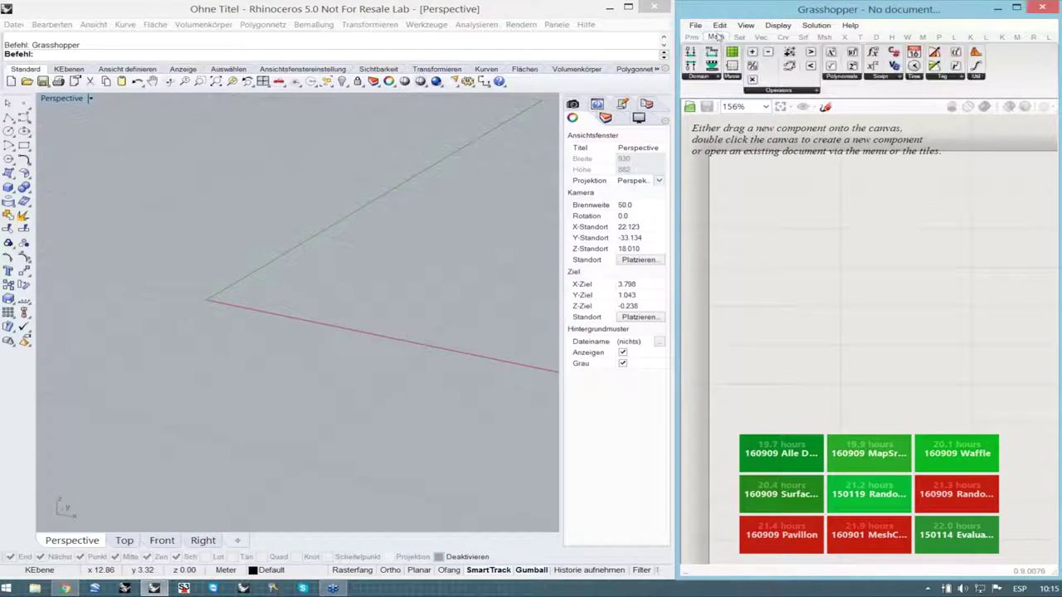
pyautogui.click(739, 37)
pyautogui.click(759, 38)
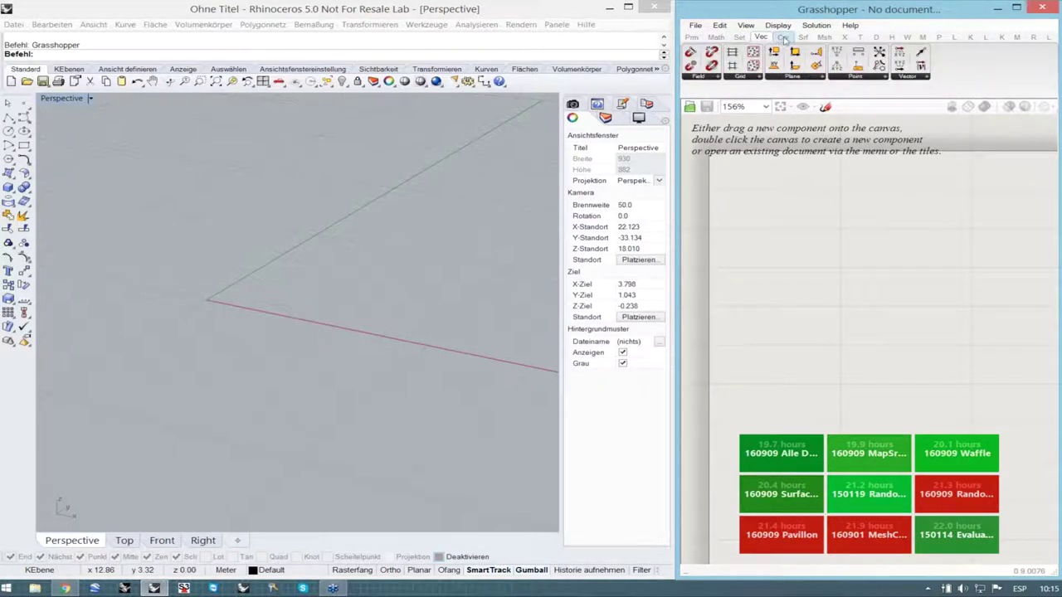
pyautogui.click(715, 38)
pyautogui.click(691, 38)
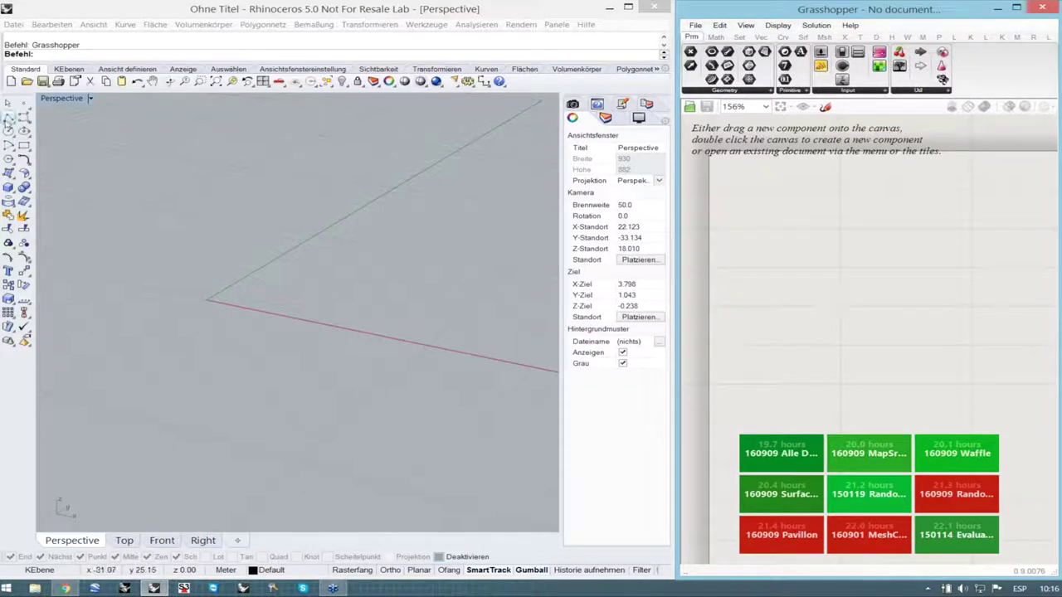
# - Draw a straight line with Rhino's Linie command, starting just outside the origin and crossing into the area between the two axes
pyautogui.click(50, 59)
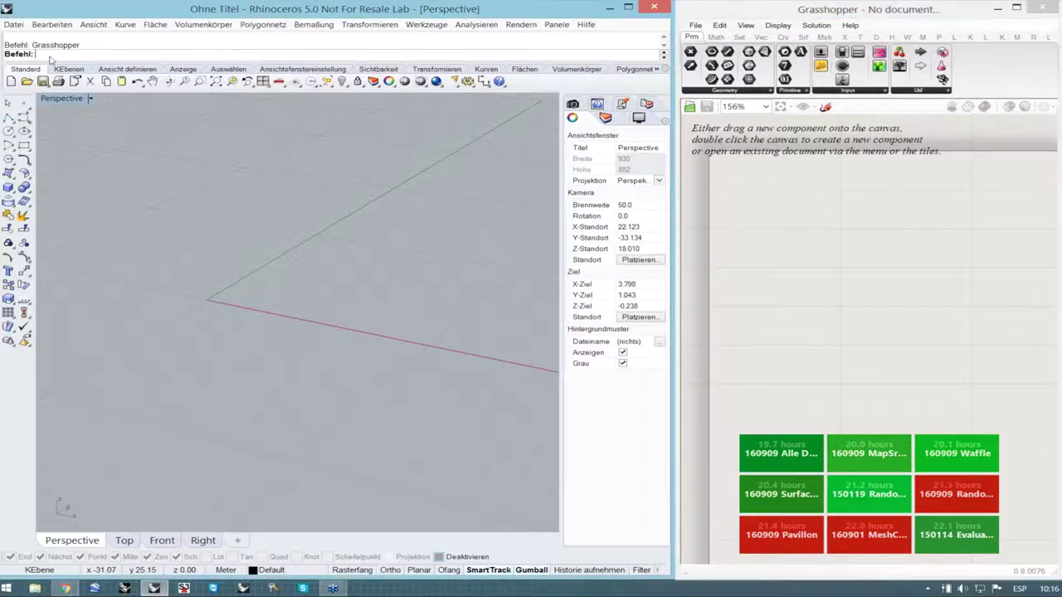
pyautogui.write('Lin')
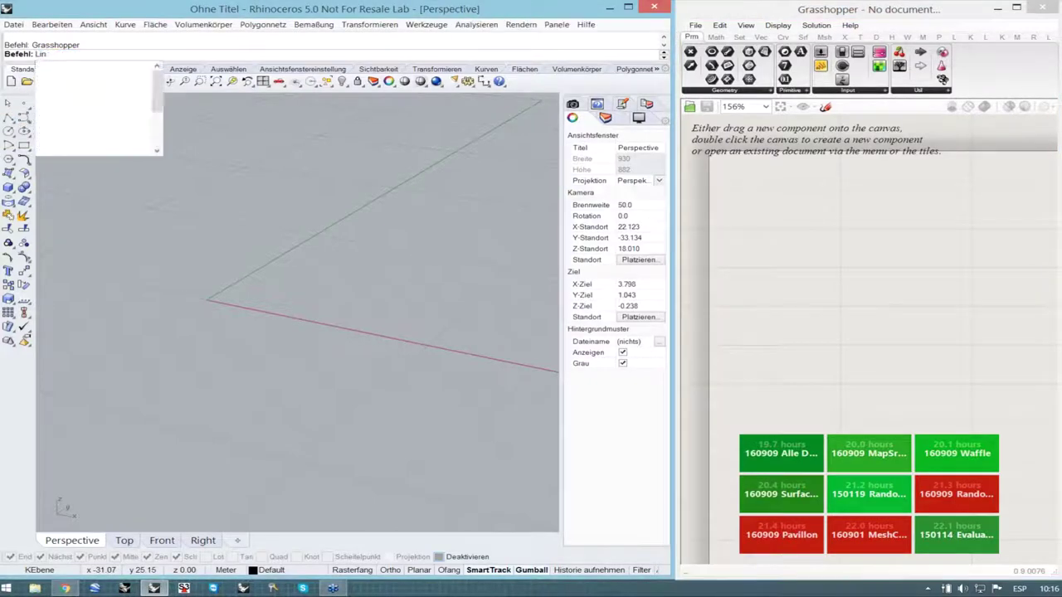
pyautogui.write('ie')
pyautogui.press('Return')
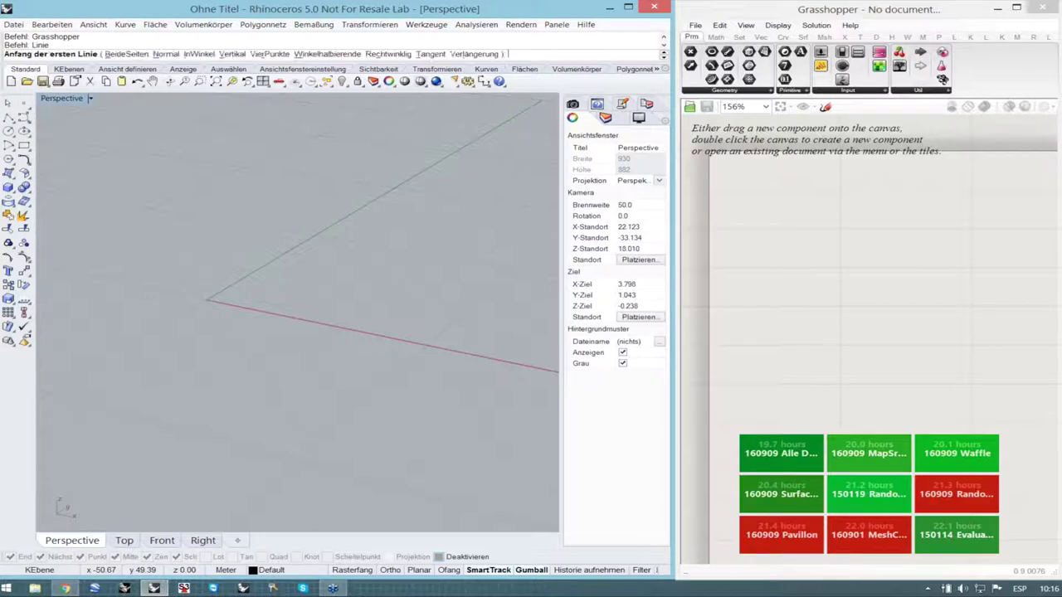
pyautogui.click(155, 324)
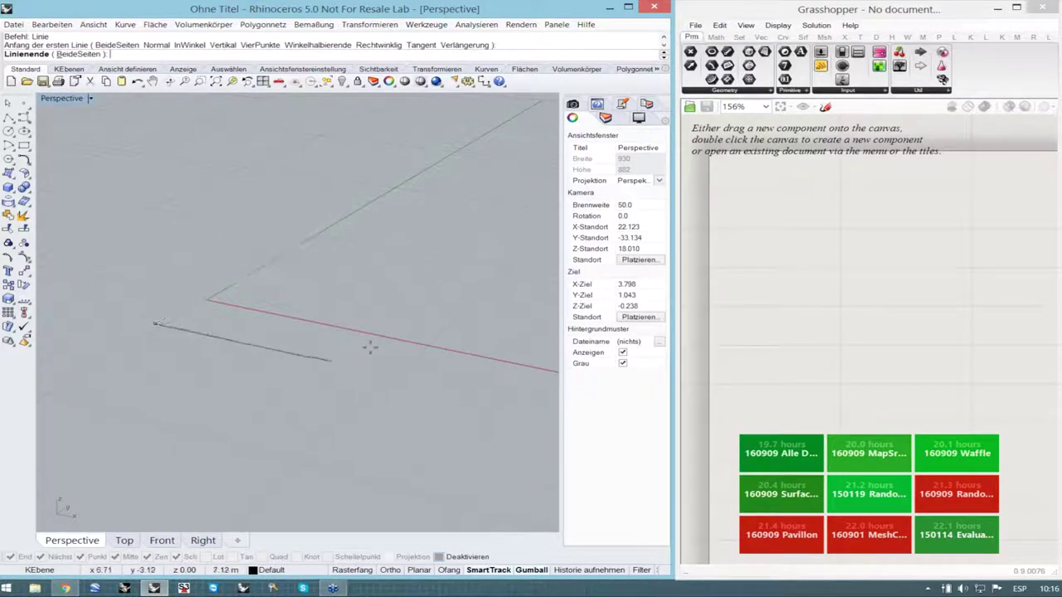
pyautogui.click(385, 264)
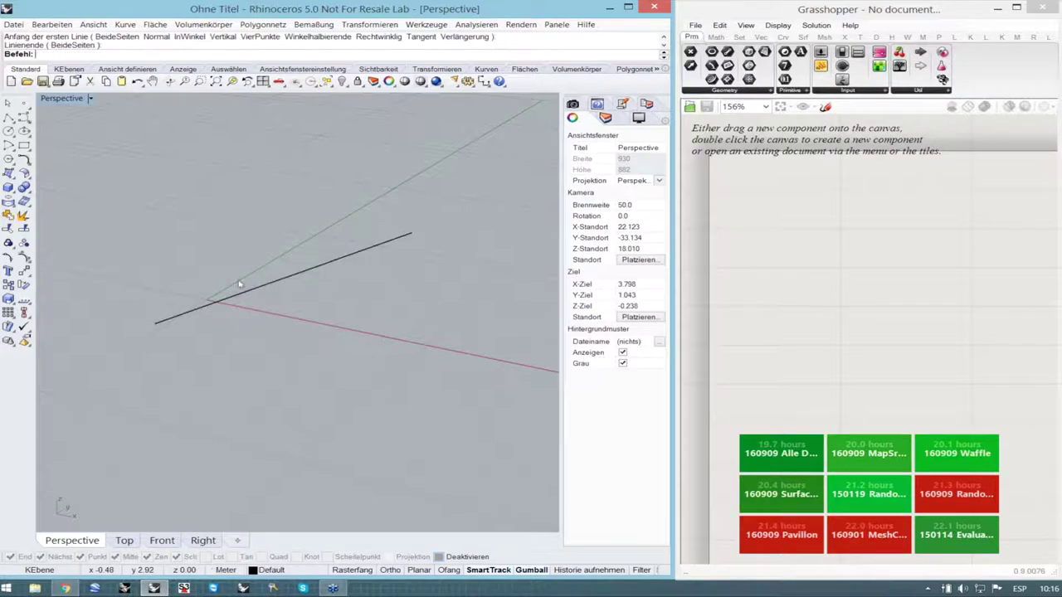
pyautogui.moveTo(237, 285)
pyautogui.mouseDown(button='right')
pyautogui.moveTo(268, 297)
pyautogui.moveTo(228, 293)
pyautogui.mouseUp(button='right')
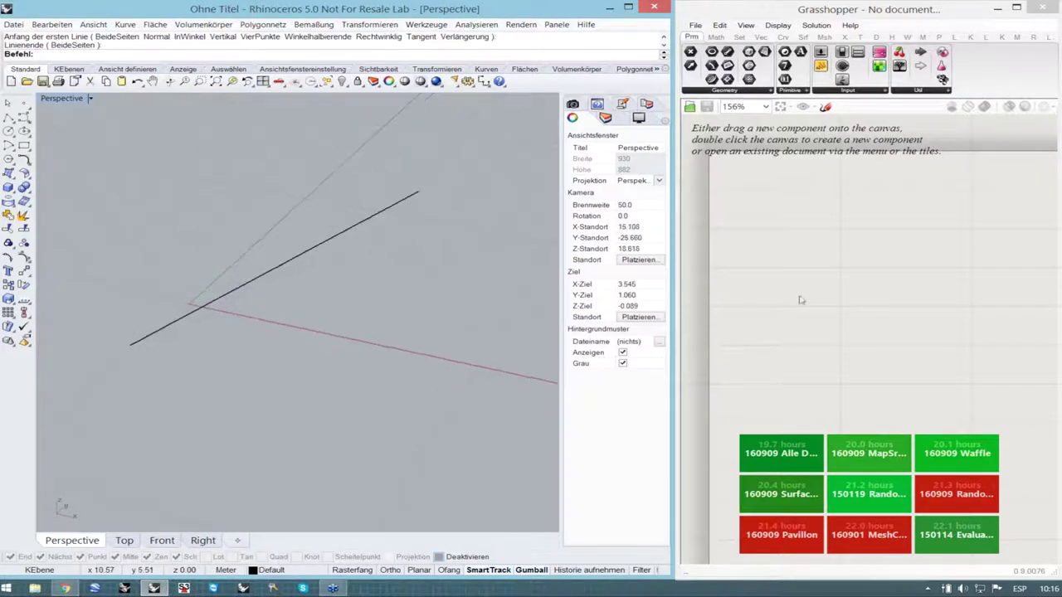
# - Add the Line component that creates a line between two points to the Grasshopper canvas
pyautogui.doubleClick(815, 239)
pyautogui.click(830, 263)
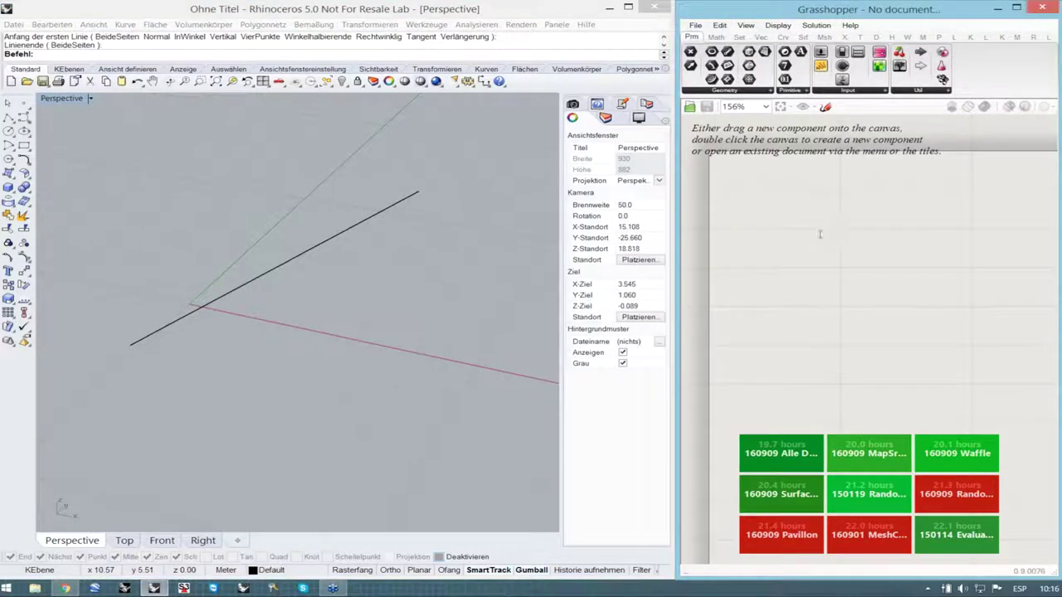
pyautogui.doubleClick(820, 235)
pyautogui.write('L')
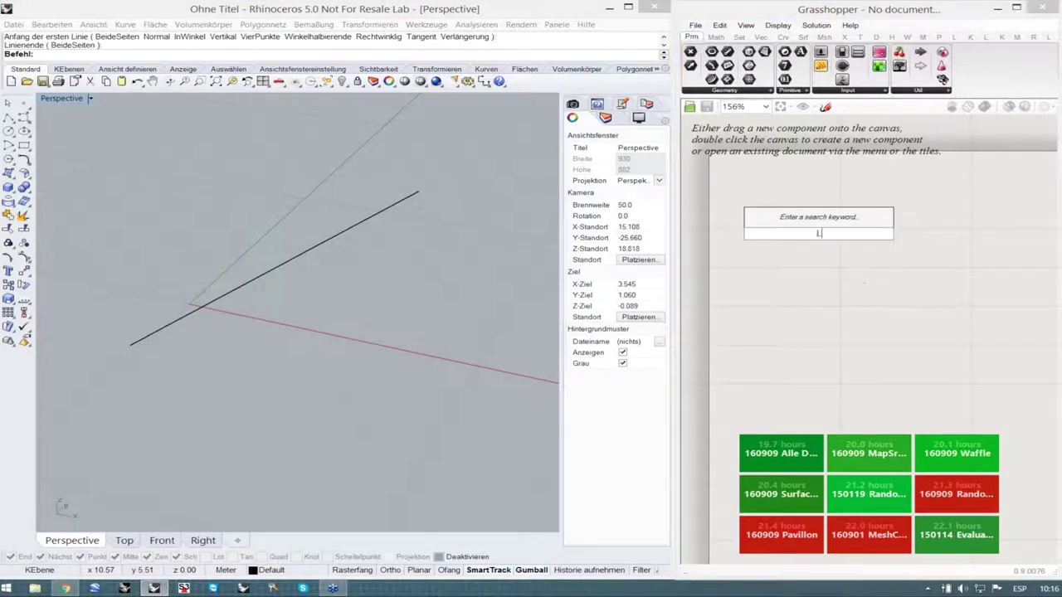
pyautogui.write('in')
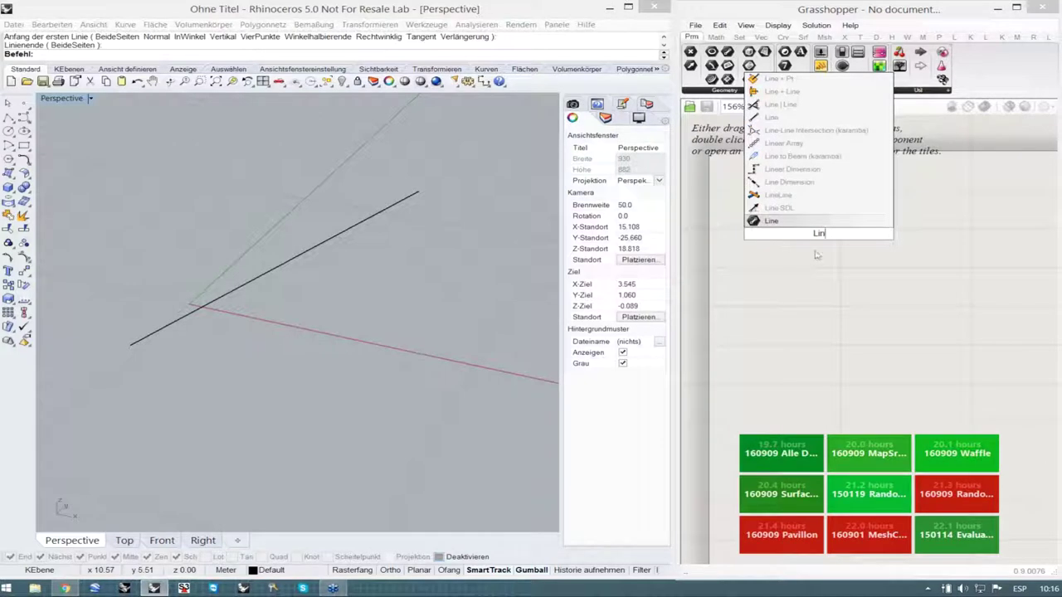
pyautogui.click(791, 118)
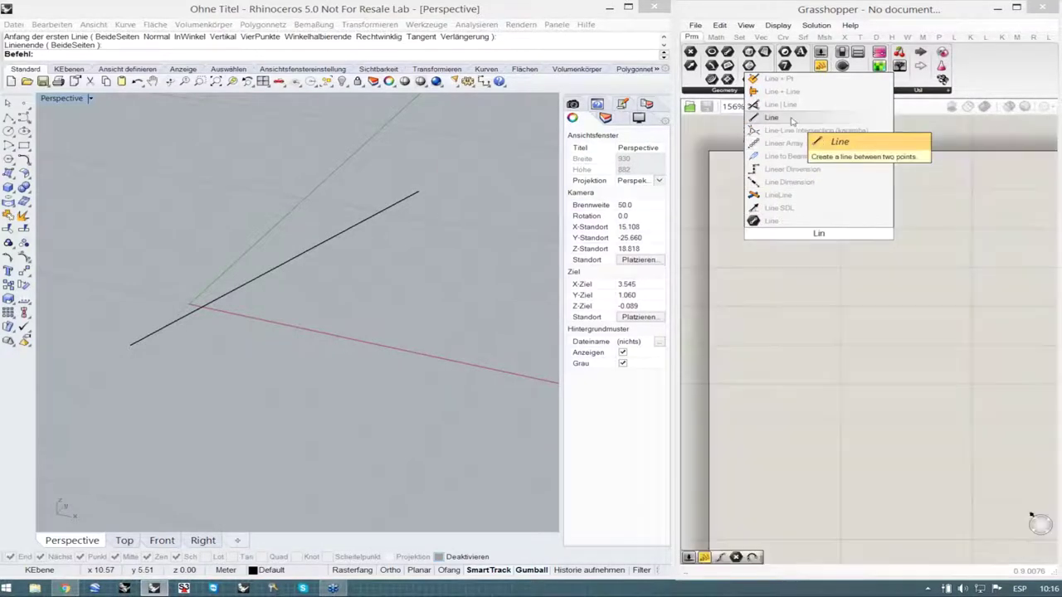
pyautogui.scroll(4, 820, 252)
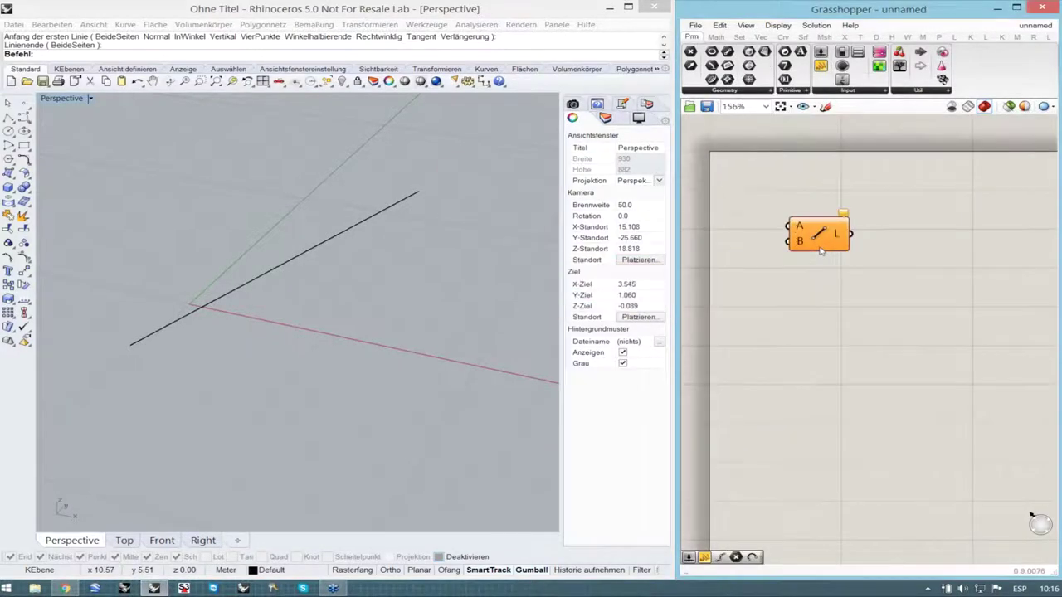
pyautogui.click(852, 235)
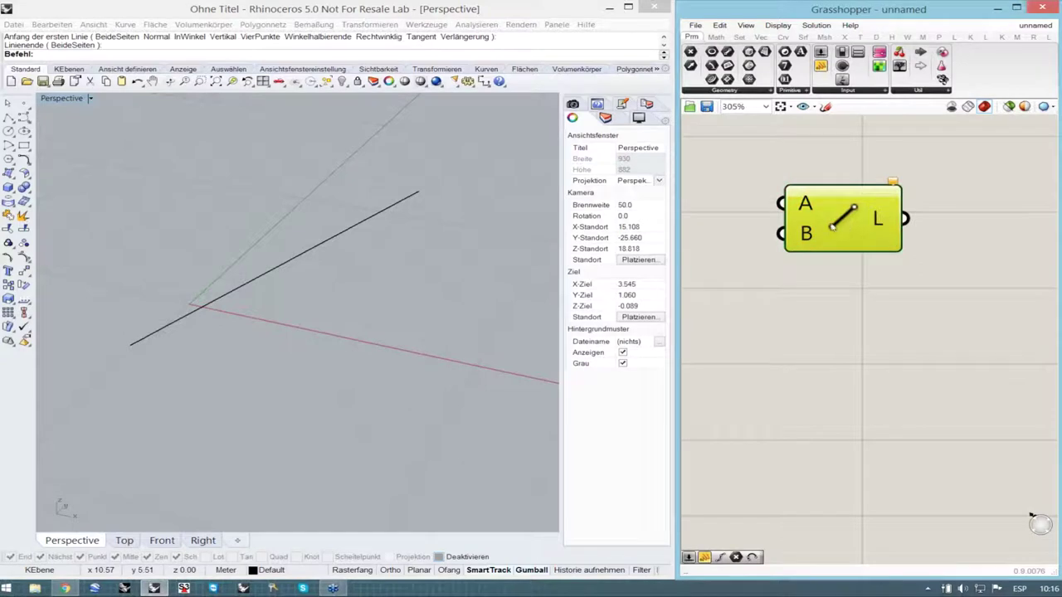
# - Examine the Line component's runtime warnings, its inputs A and B and its output L
pyautogui.scroll(1, 722, 241)
pyautogui.click(838, 304)
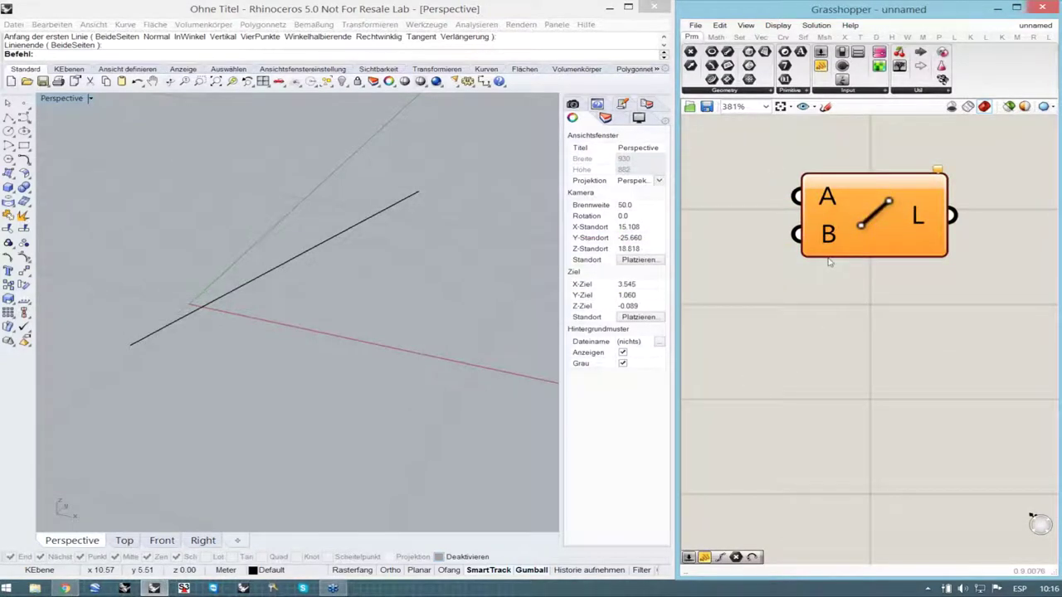
pyautogui.click(937, 171)
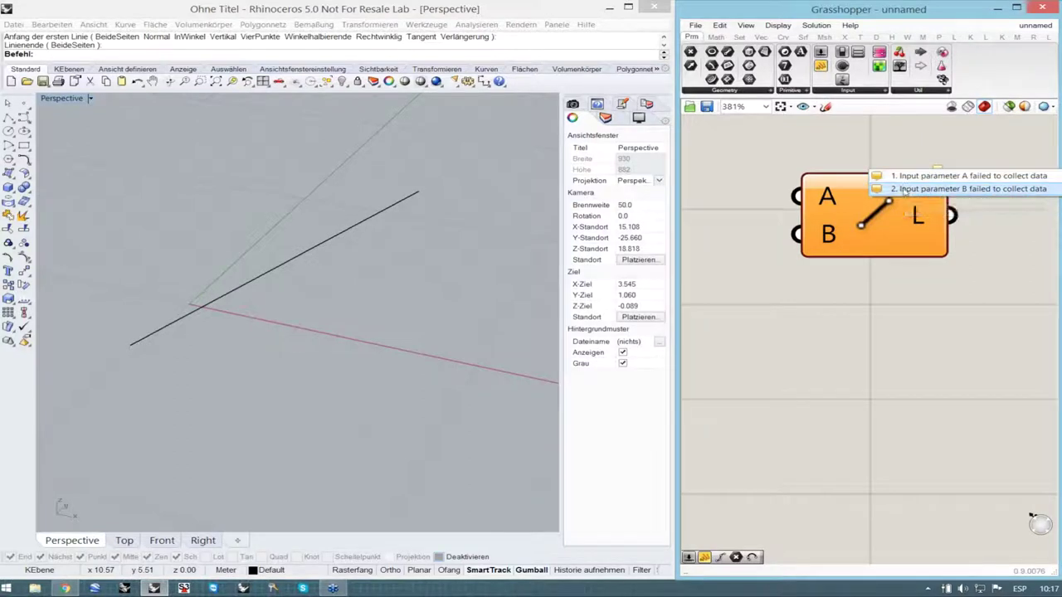
pyautogui.moveTo(888, 243); pyautogui.dragTo(895, 250)
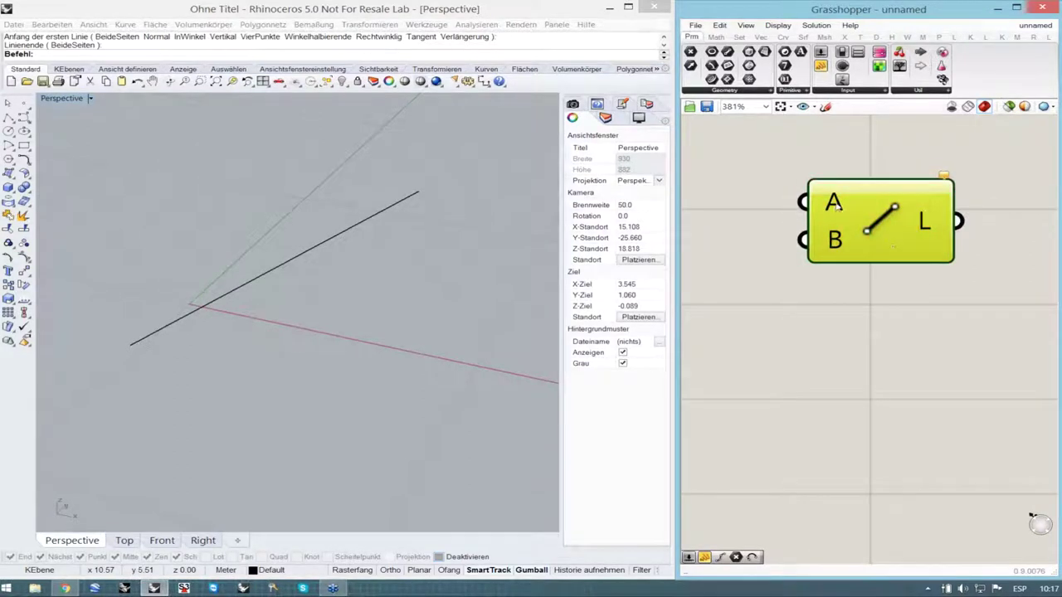
pyautogui.moveTo(764, 163); pyautogui.dragTo(859, 331)
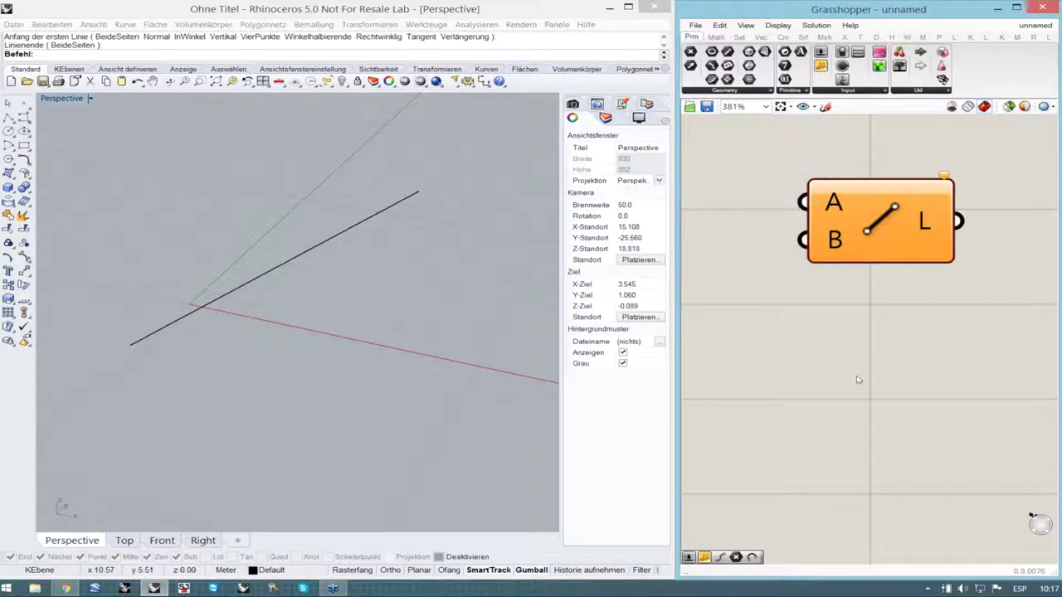
pyautogui.moveTo(909, 150); pyautogui.dragTo(993, 325)
pyautogui.moveTo(855, 212); pyautogui.dragTo(869, 205)
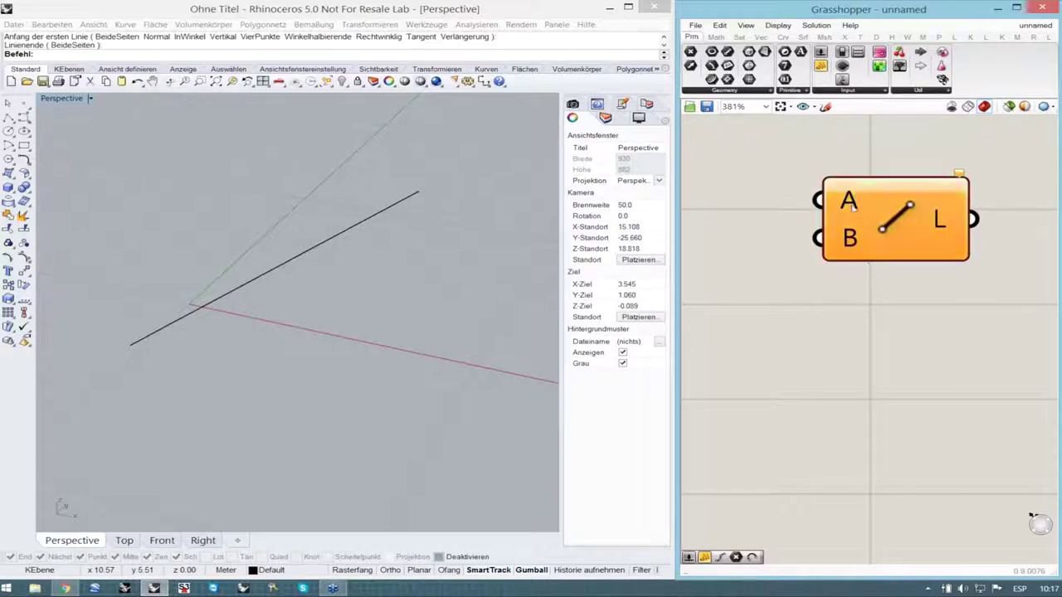
# - Place two point objects in Rhino on opposite sides of the red axis, one in front of it and one behind it
pyautogui.moveTo(853, 209)
pyautogui.click(24, 101)
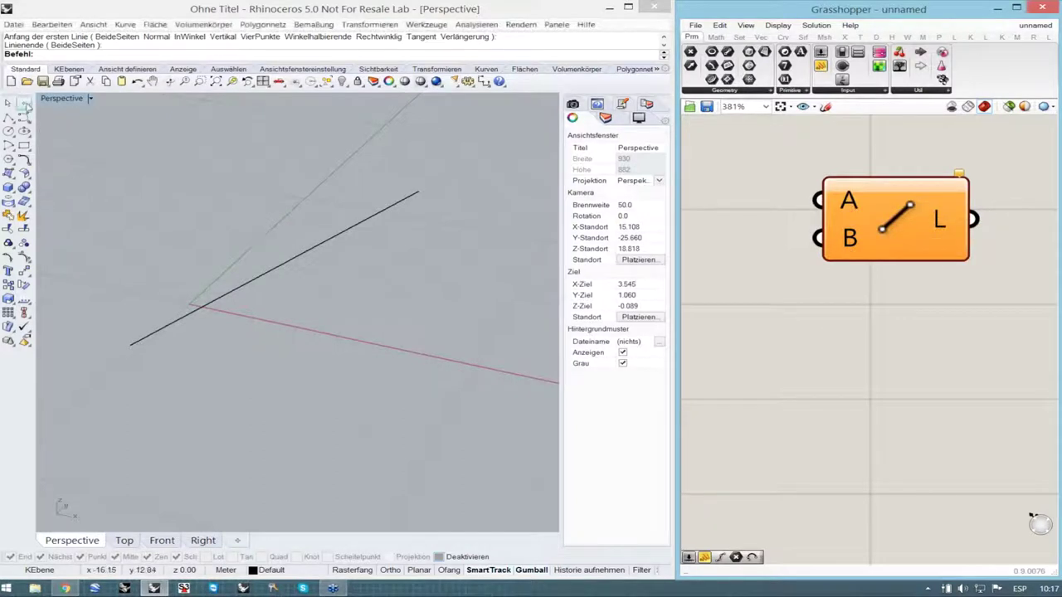
pyautogui.click(246, 399)
pyautogui.rightClick(302, 375)
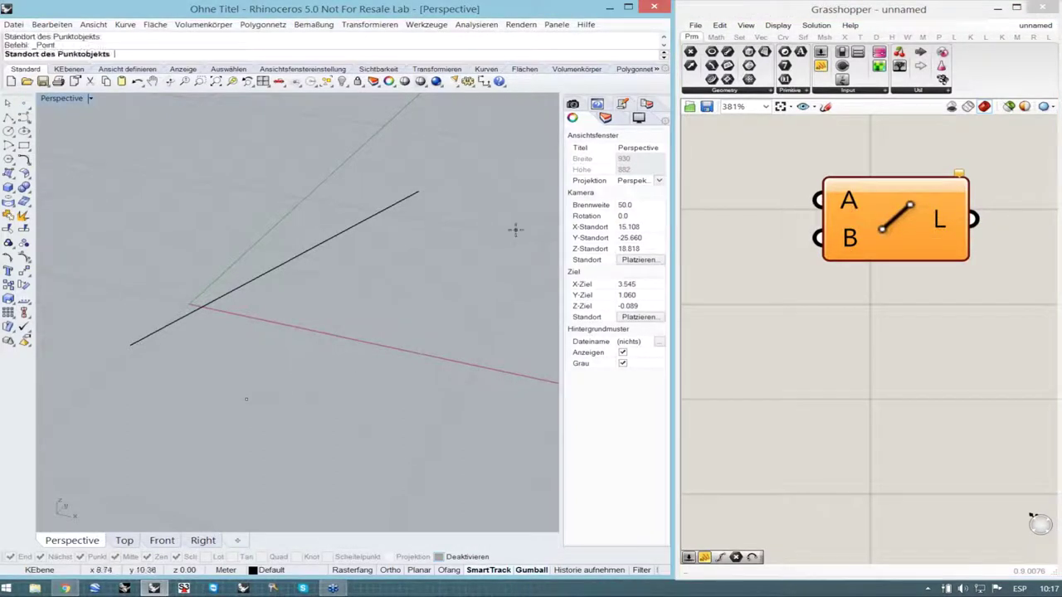
pyautogui.press('Escape')
# - Reference the Rhino point in front of the red axis as the Line component's start point A
pyautogui.click(246, 400)
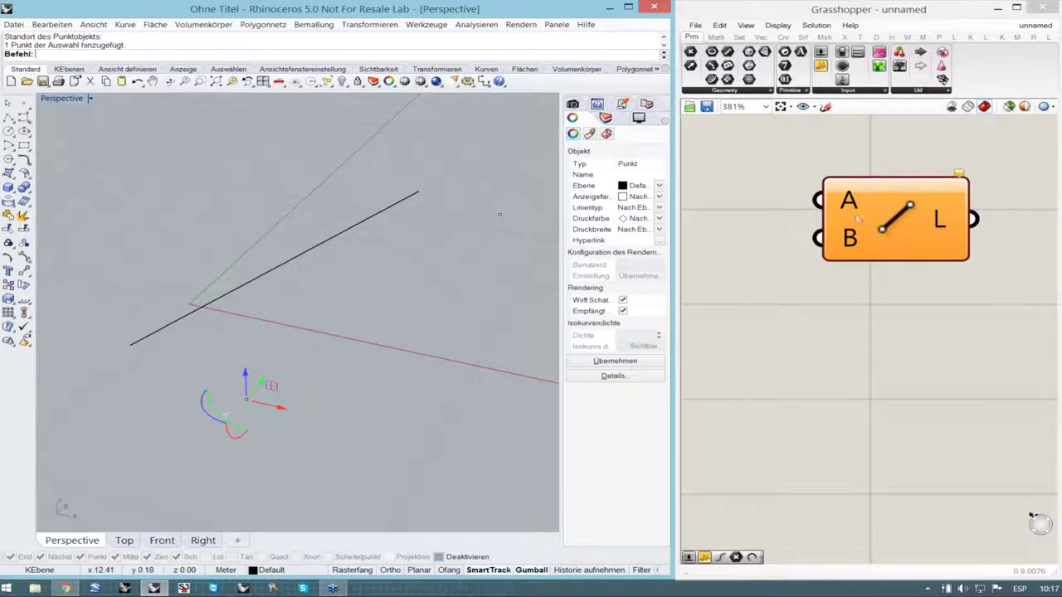
pyautogui.moveTo(849, 206)
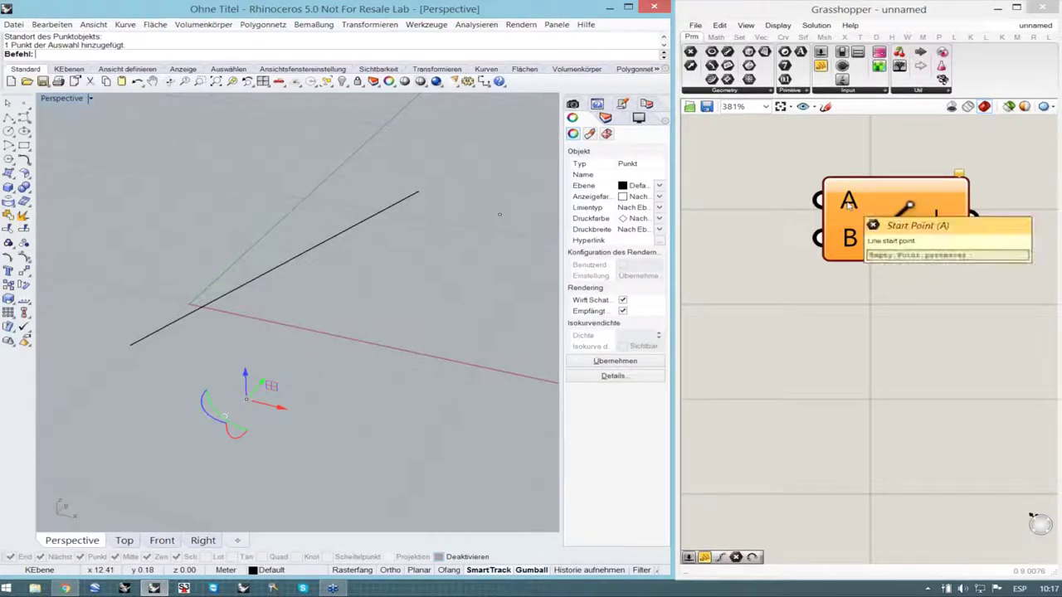
pyautogui.rightClick(849, 206)
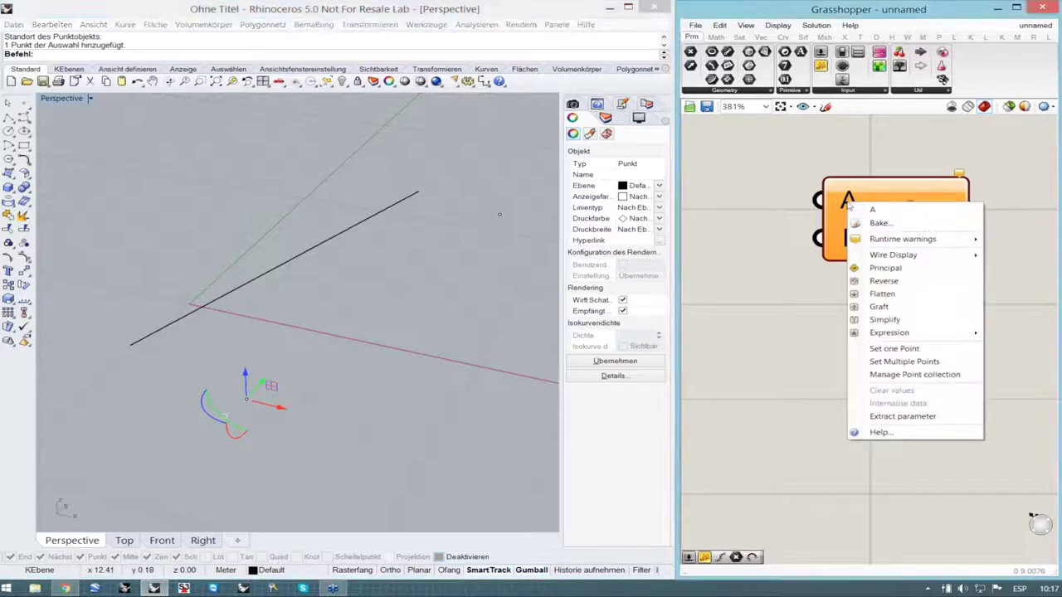
pyautogui.click(912, 355)
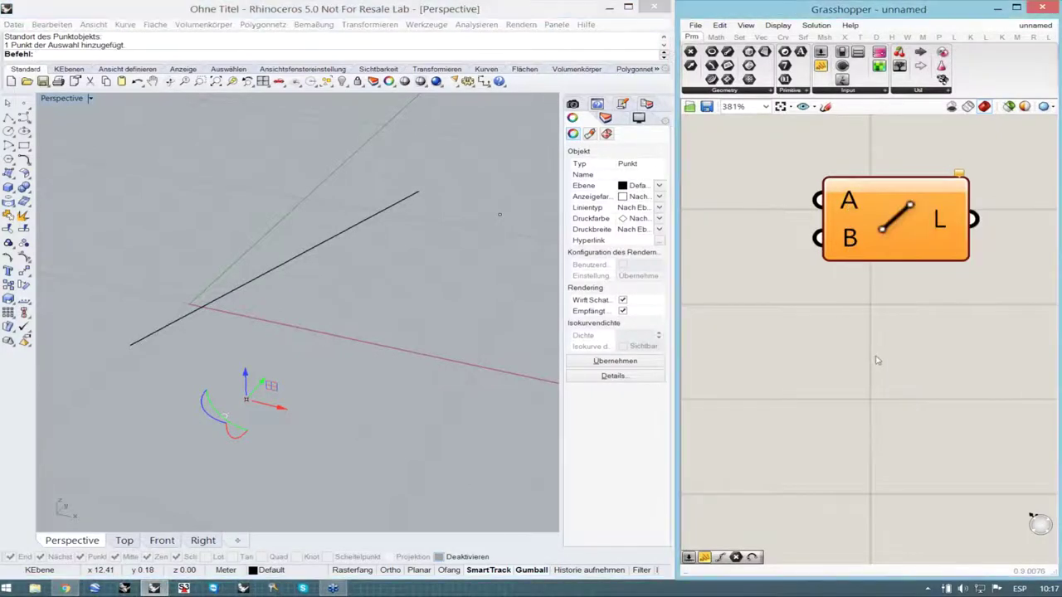
pyautogui.click(277, 457)
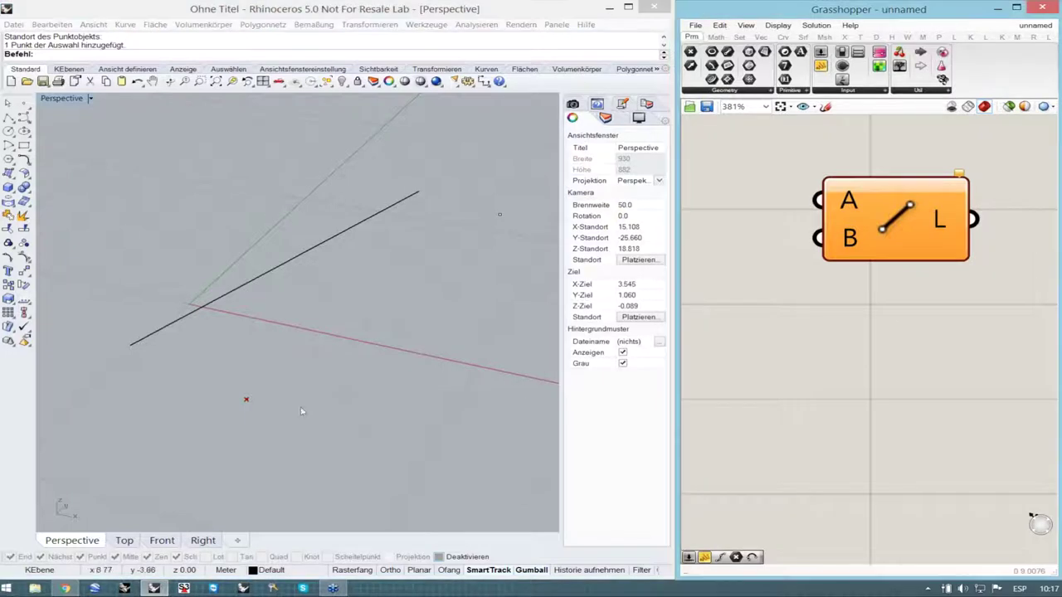
# - Reference the Rhino point behind the red axis as the Line component's input B using Set one Point
pyautogui.scroll(-1, 255, 412)
pyautogui.scroll(-1, 261, 408)
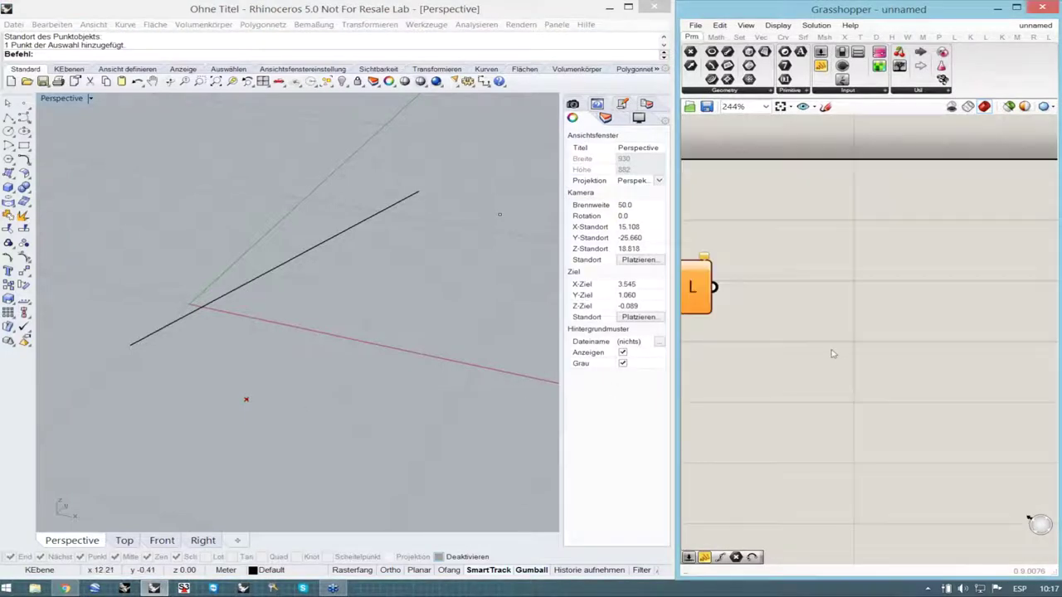
pyautogui.click(781, 107)
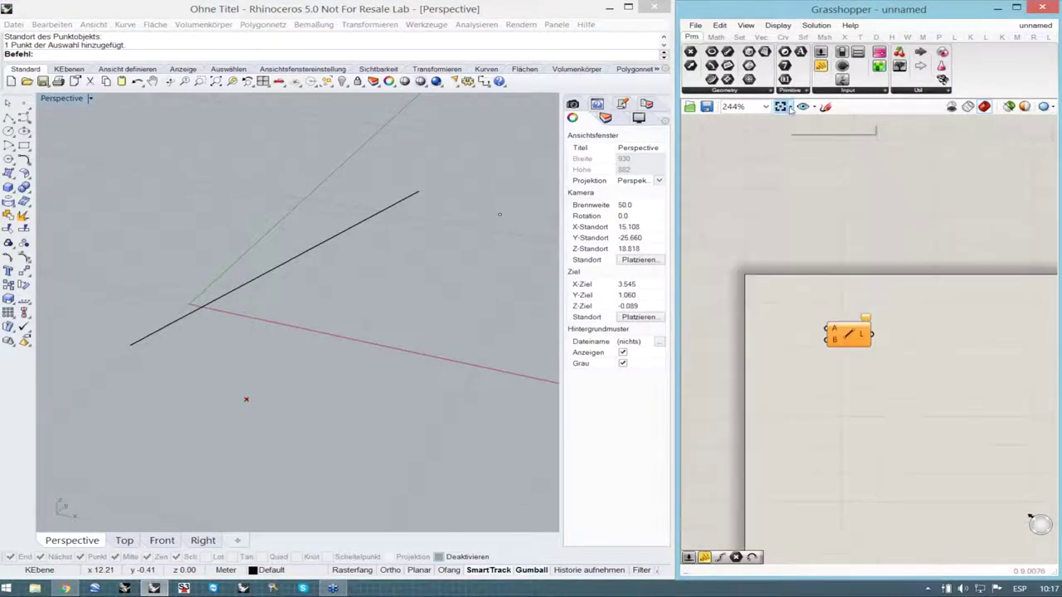
pyautogui.scroll(4, 872, 385)
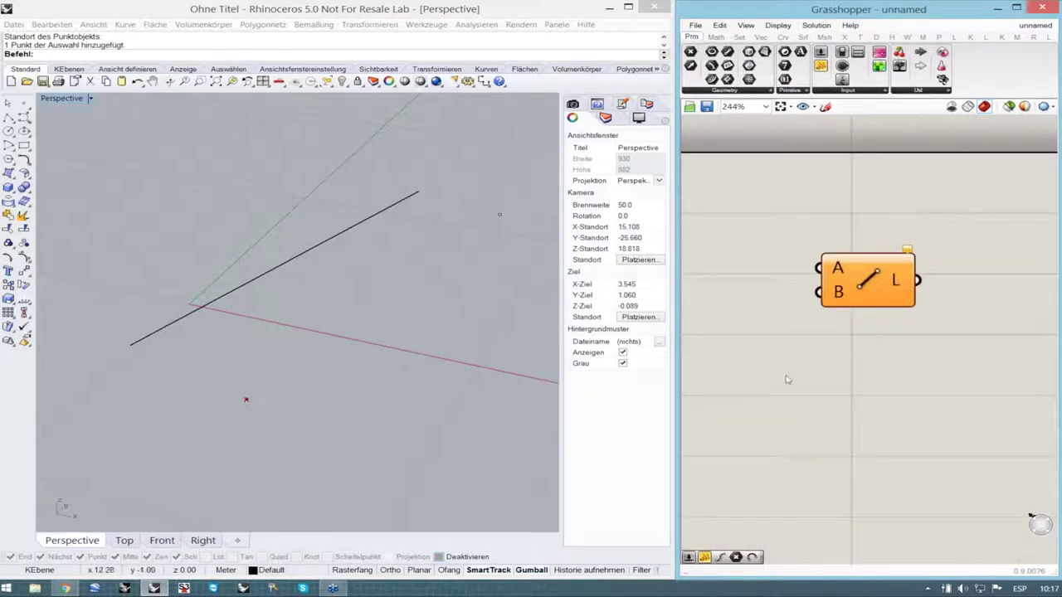
pyautogui.rightClick(838, 293)
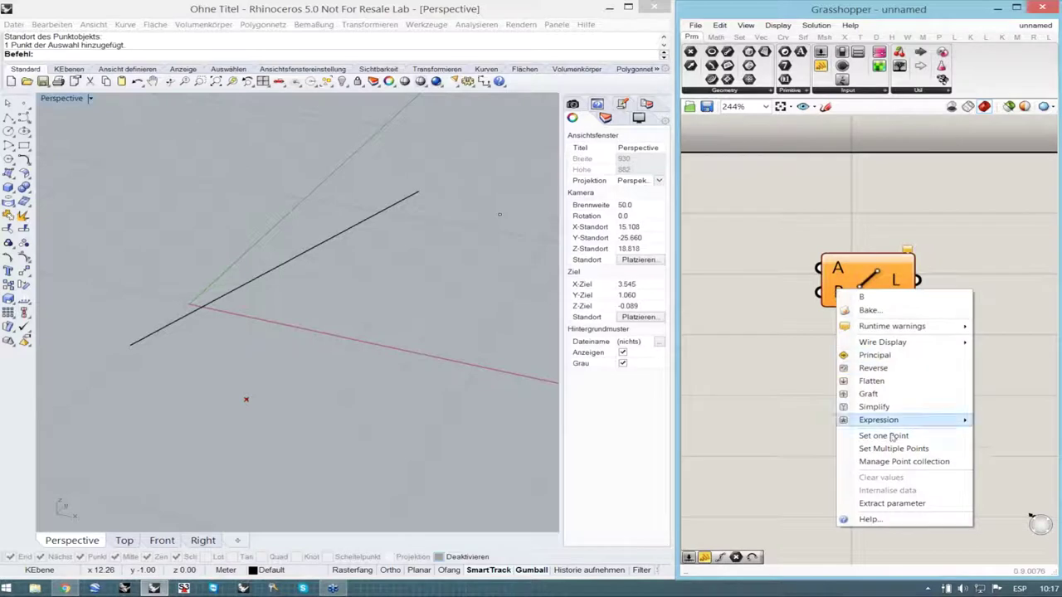
pyautogui.click(880, 431)
pyautogui.click(500, 217)
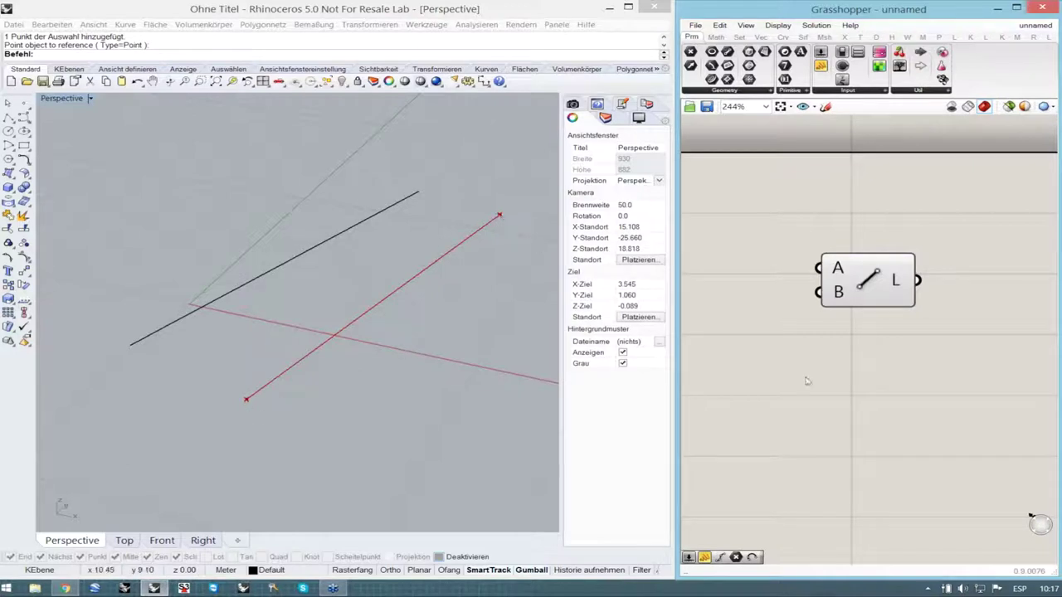
# - Add a Panel to the canvas and position it beside the output side of the Line component
pyautogui.click(865, 296)
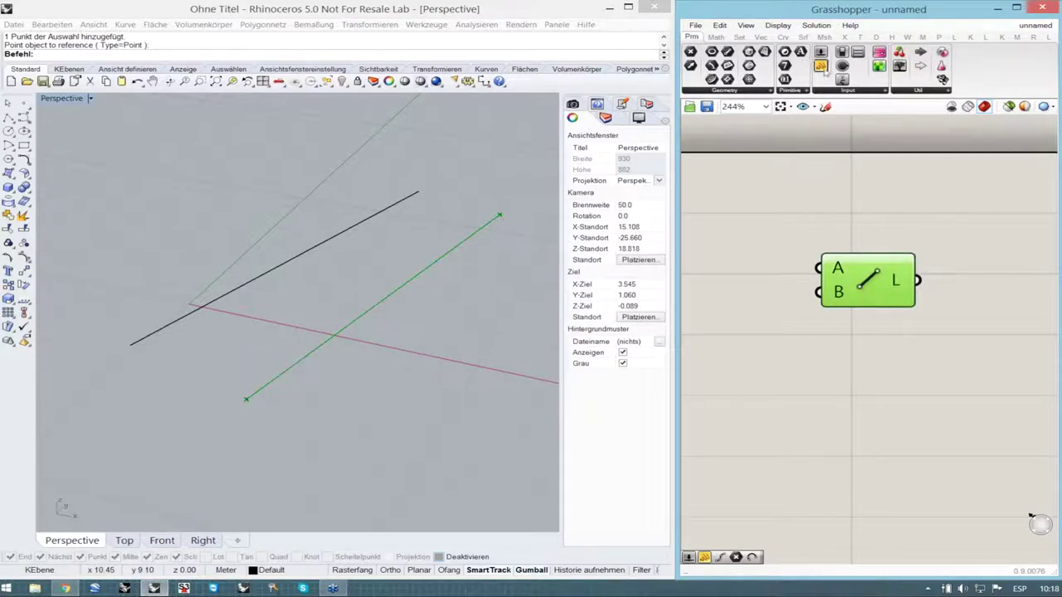
pyautogui.moveTo(820, 66); pyautogui.dragTo(1004, 217)
pyautogui.click(988, 314)
pyautogui.scroll(-1, 730, 314)
pyautogui.scroll(-2, 728, 310)
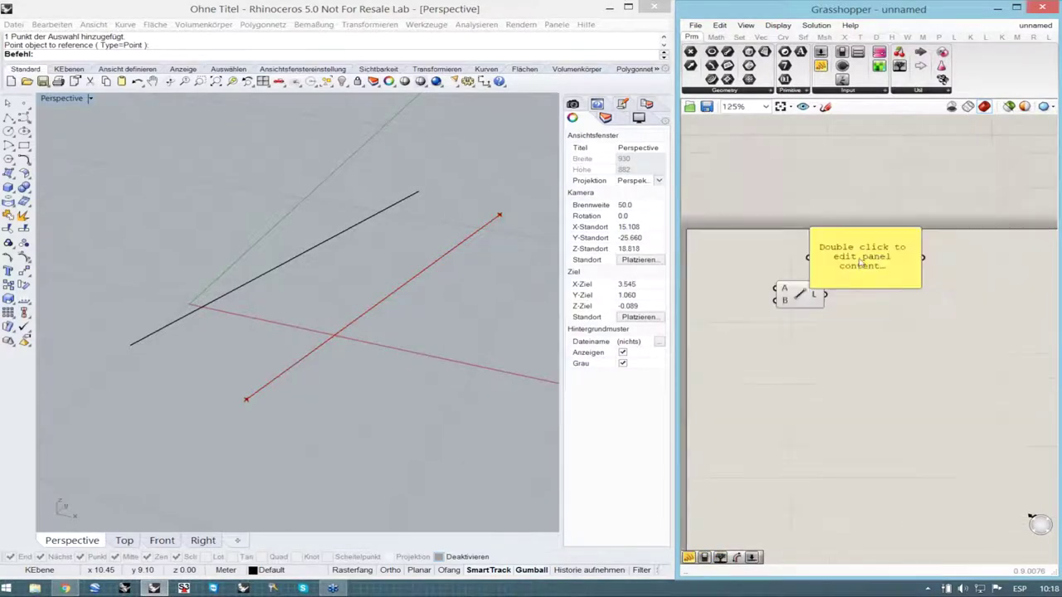
pyautogui.moveTo(857, 256); pyautogui.dragTo(913, 264)
# - Connect the Line component's L output to the Panel's input and view the line data
pyautogui.scroll(1, 868, 294)
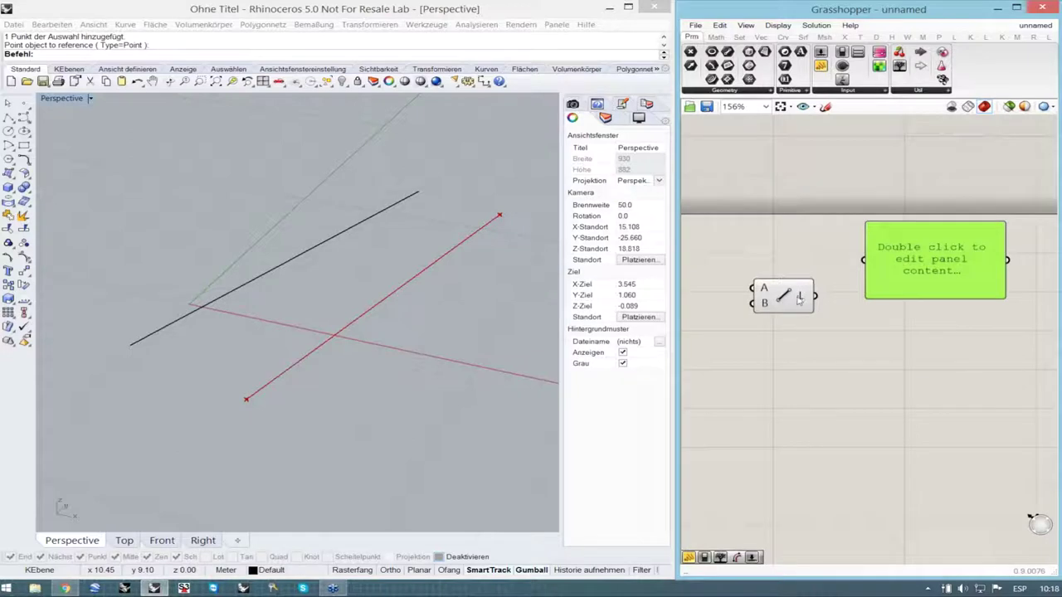
pyautogui.scroll(3, 792, 308)
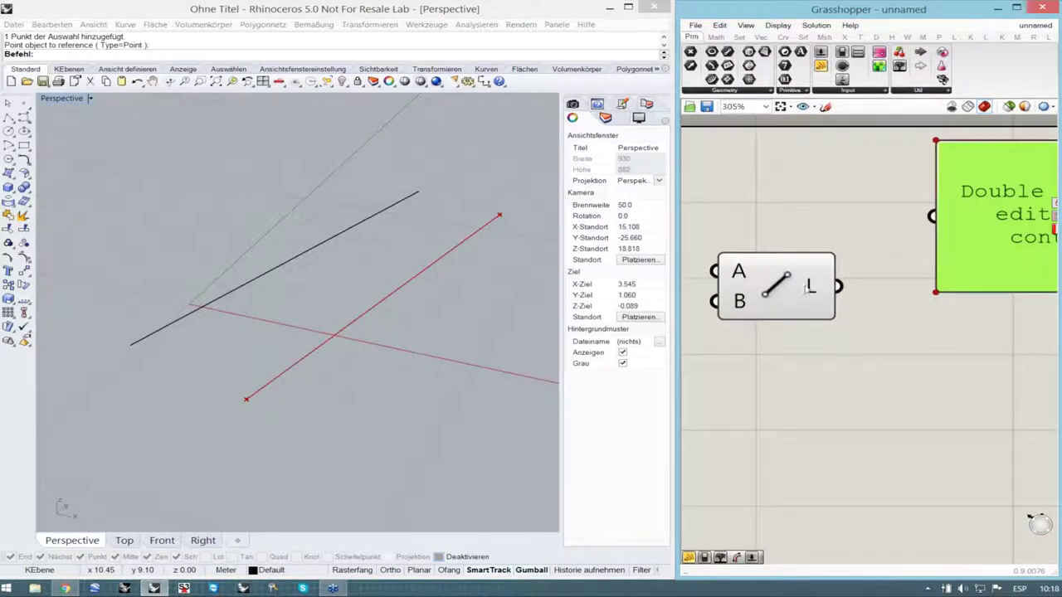
pyautogui.moveTo(840, 288); pyautogui.dragTo(923, 230)
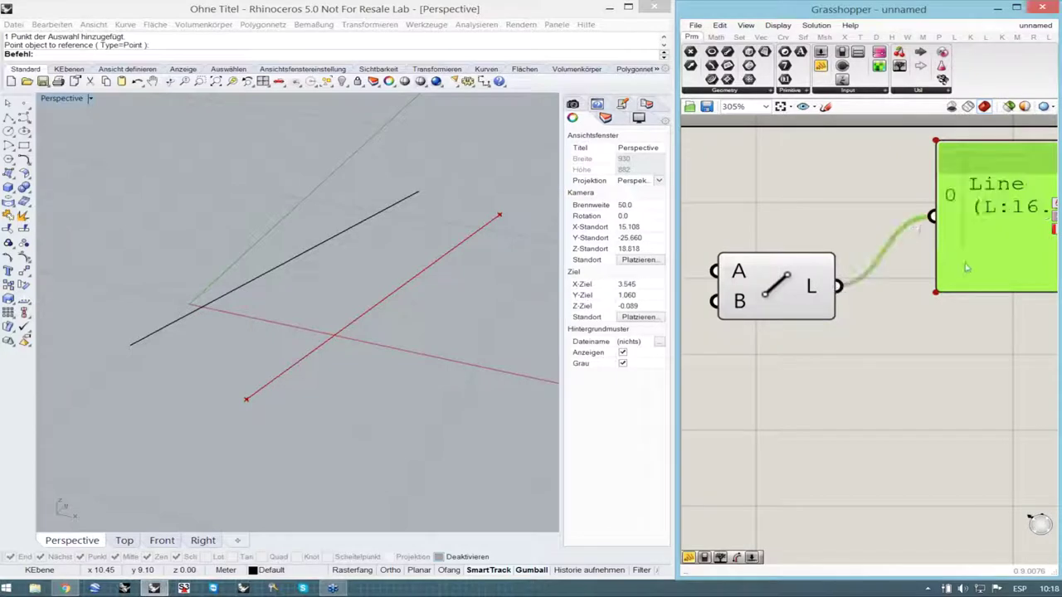
pyautogui.scroll(-2, 866, 303)
pyautogui.scroll(1, 1013, 270)
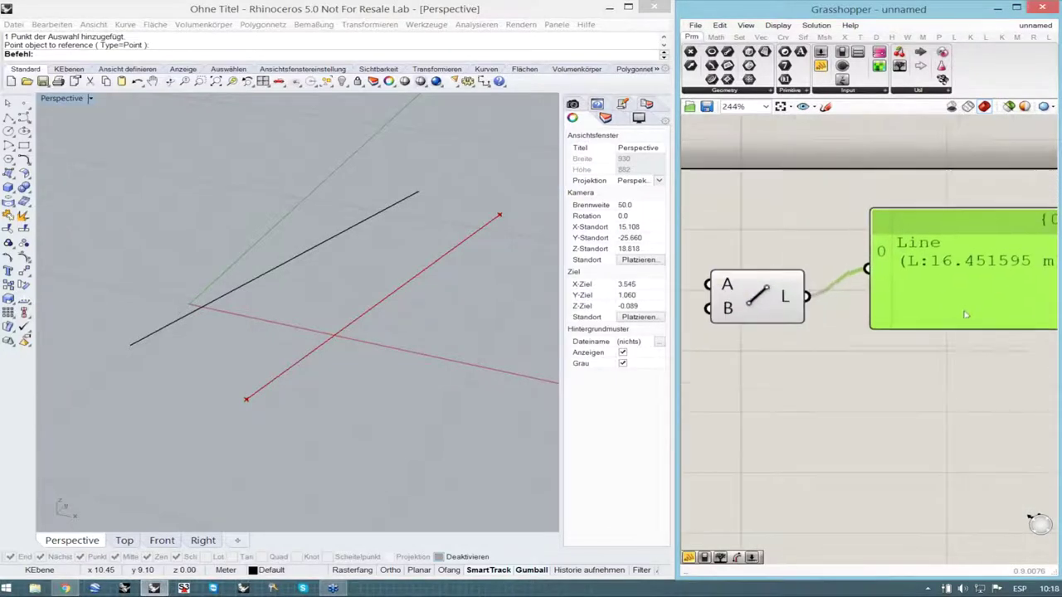
# - With the Line component highlighted, move the referenced Rhino point behind the red axis closer to the line's other endpoint
pyautogui.click(898, 390)
pyautogui.click(776, 312)
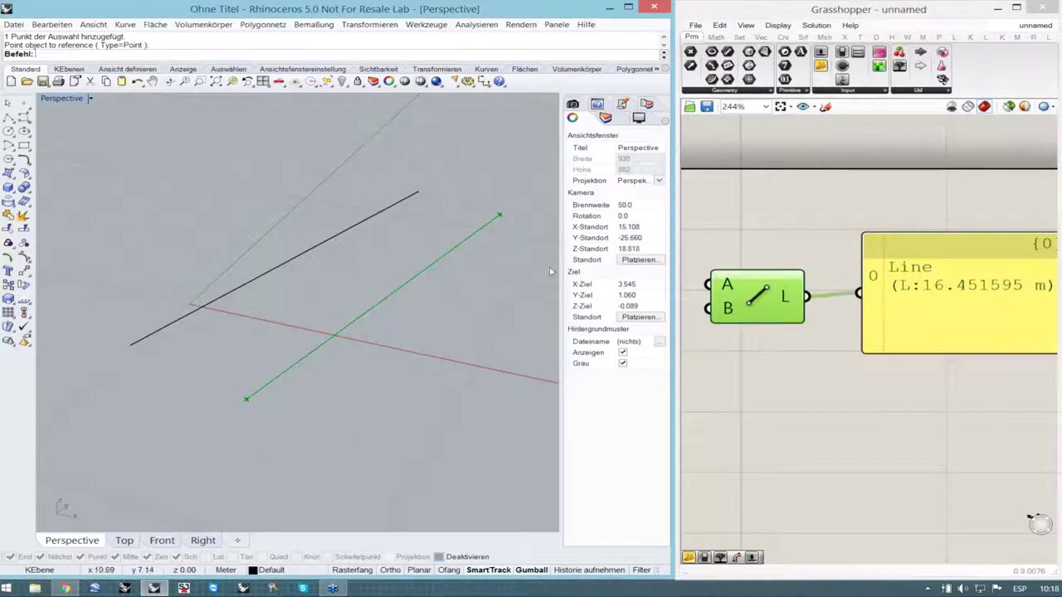
pyautogui.click(500, 216)
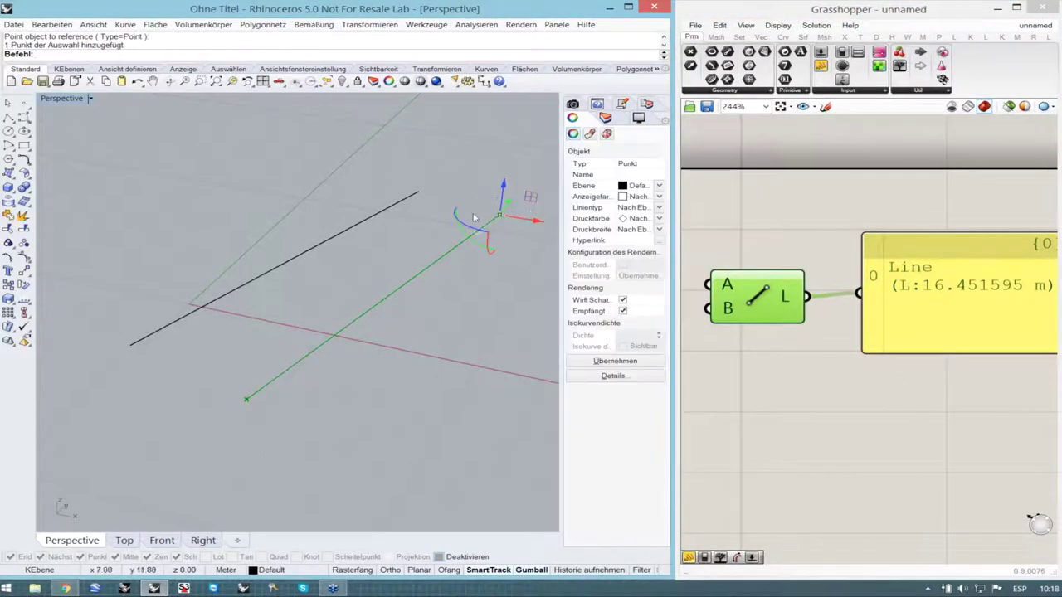
pyautogui.moveTo(438, 238); pyautogui.dragTo(249, 268, button='right')
pyautogui.scroll(-6, 248, 268)
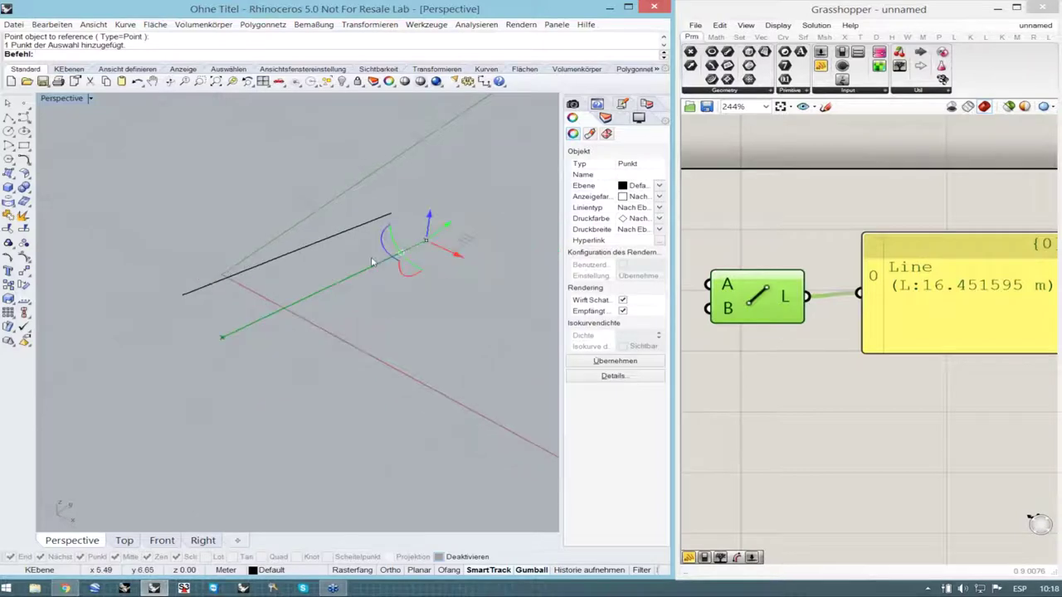
pyautogui.scroll(7, 393, 266)
pyautogui.moveTo(436, 273); pyautogui.dragTo(438, 286, button='right')
pyautogui.moveTo(450, 221); pyautogui.dragTo(444, 326)
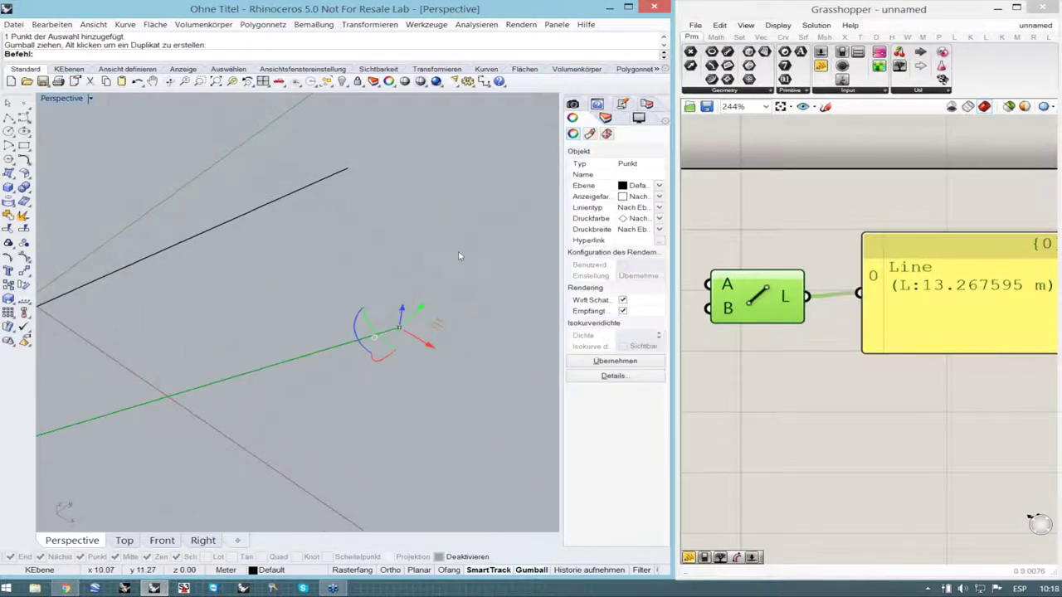
# - Move the referenced Rhino point in front of the red axis to shorten the line further
pyautogui.scroll(-3, 460, 255)
pyautogui.scroll(6, 149, 390)
pyautogui.click(195, 359)
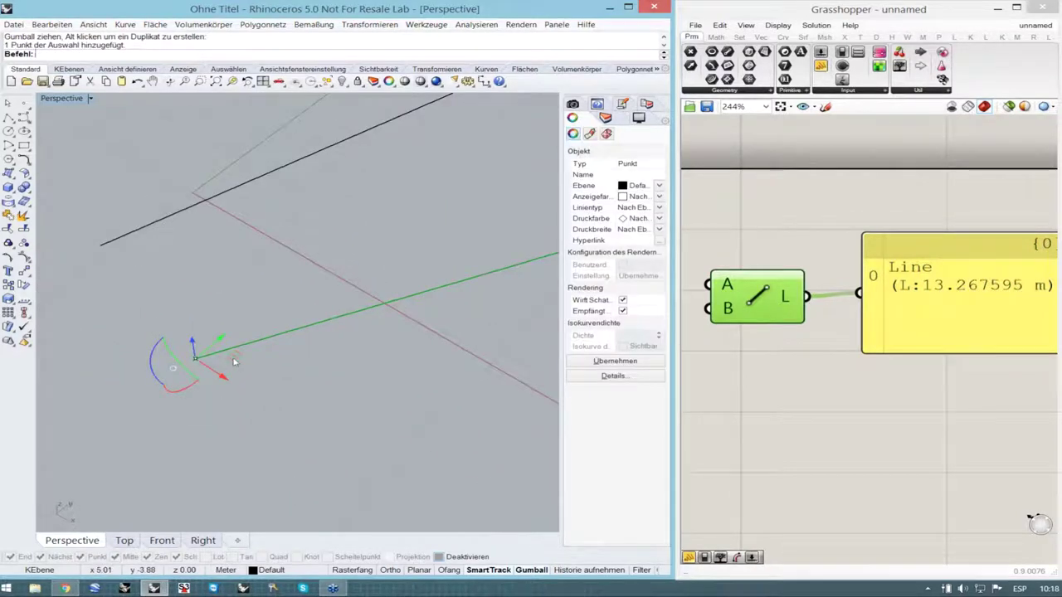
pyautogui.moveTo(195, 361); pyautogui.dragTo(305, 423)
pyautogui.moveTo(252, 327); pyautogui.dragTo(497, 315, button='right')
pyautogui.click(779, 375)
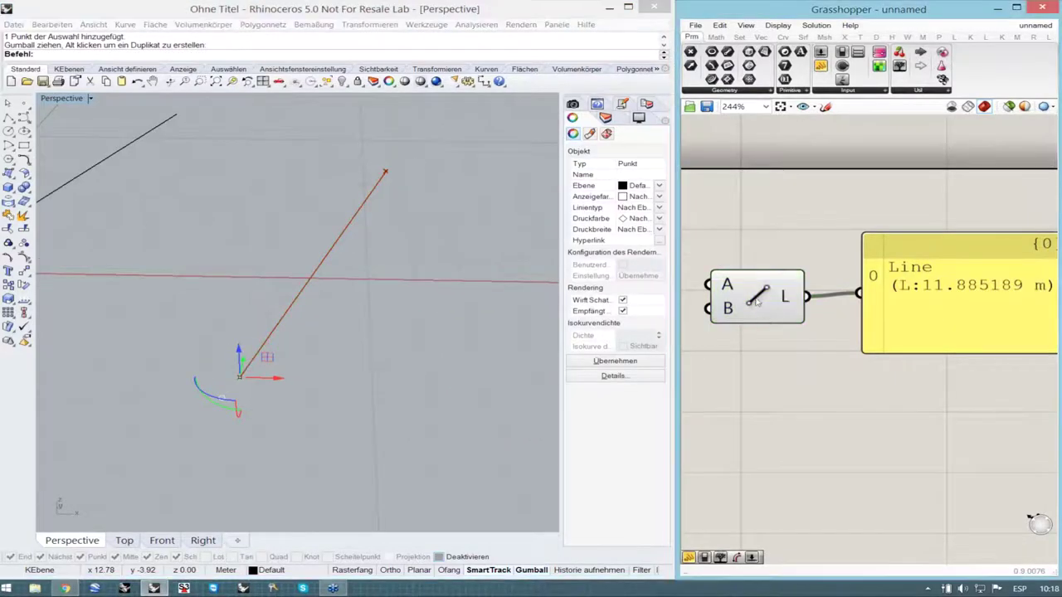
# - Shift the Line component and its connected Panel along the canvas, leaving a short gap between them
pyautogui.moveTo(757, 296); pyautogui.dragTo(781, 296)
pyautogui.click(921, 325)
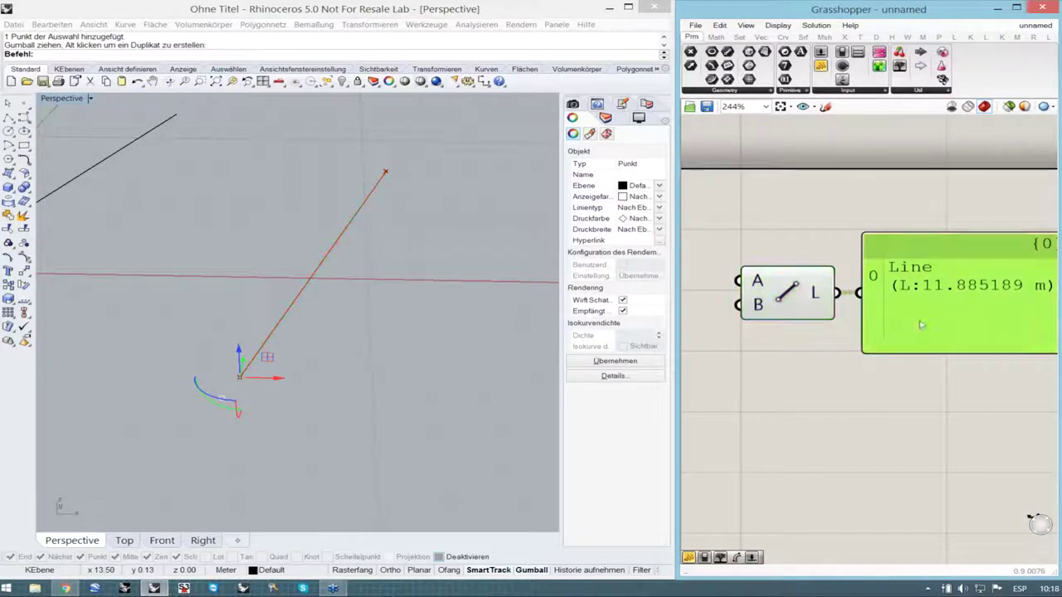
pyautogui.moveTo(921, 325); pyautogui.dragTo(934, 325)
pyautogui.click(894, 371)
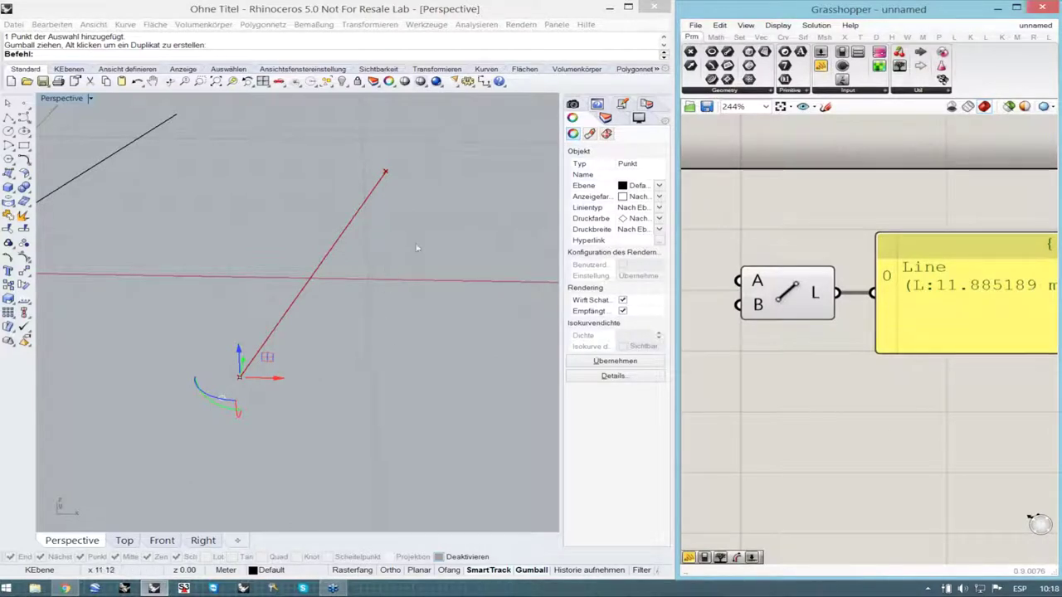
pyautogui.moveTo(786, 302); pyautogui.dragTo(793, 303)
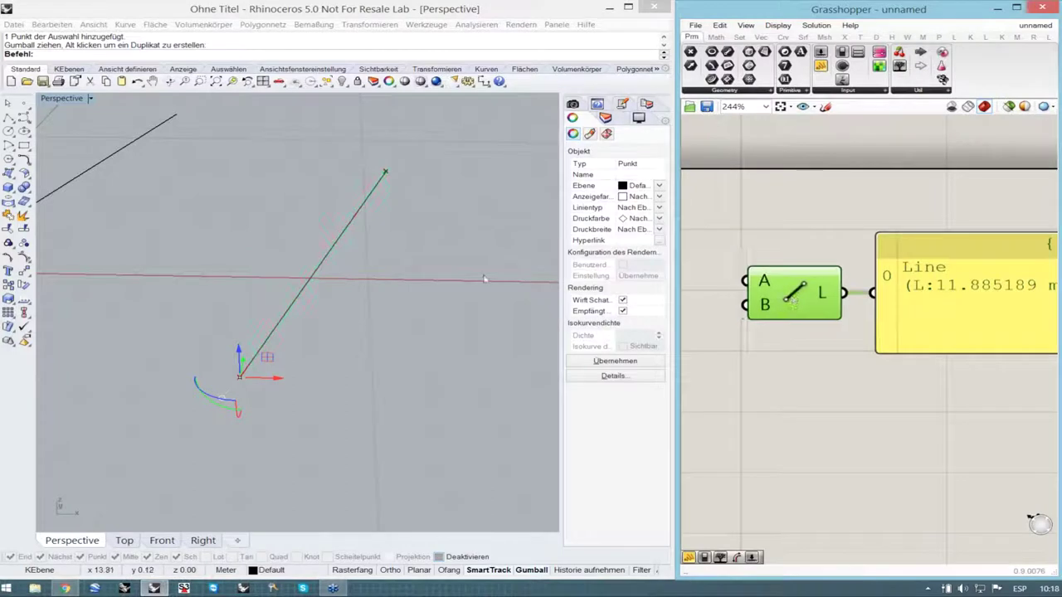
pyautogui.click(770, 406)
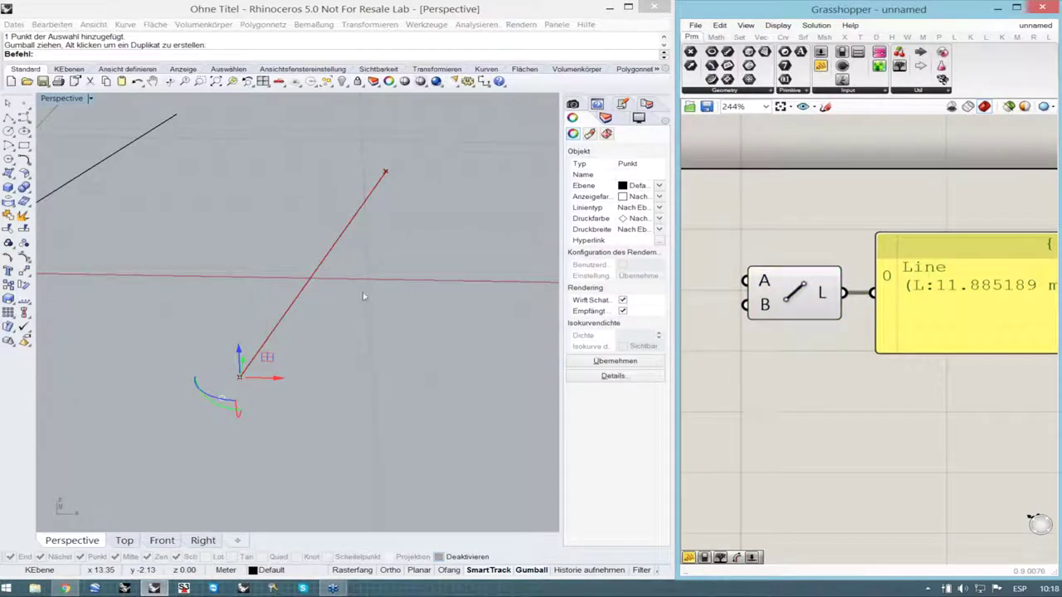
# - Clear the Rhino point selection, highlight the line's preview, and move the Line component and Panel slightly higher on the canvas
pyautogui.click(291, 288)
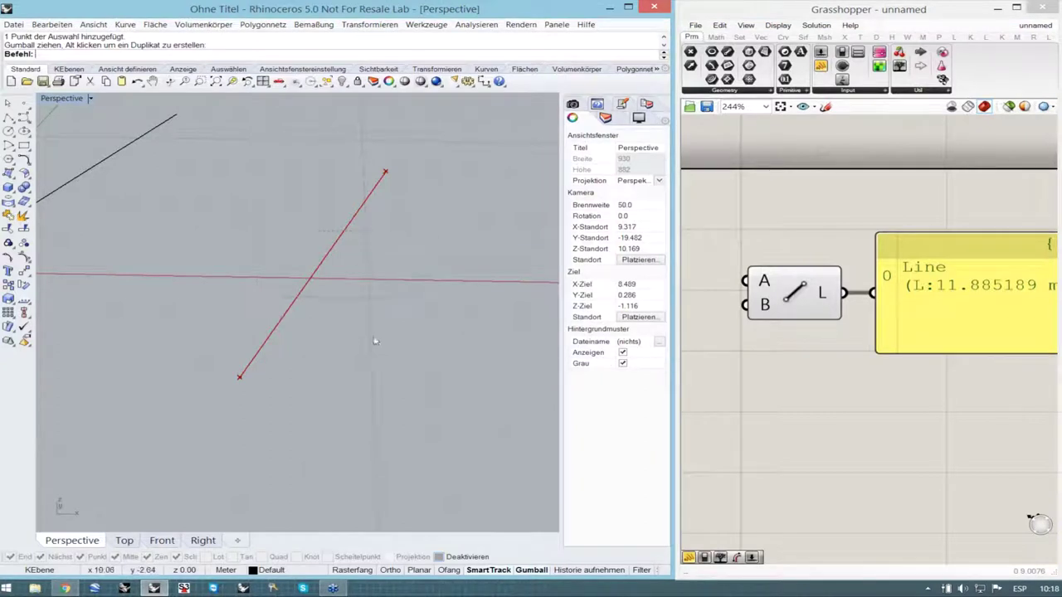
pyautogui.click(803, 301)
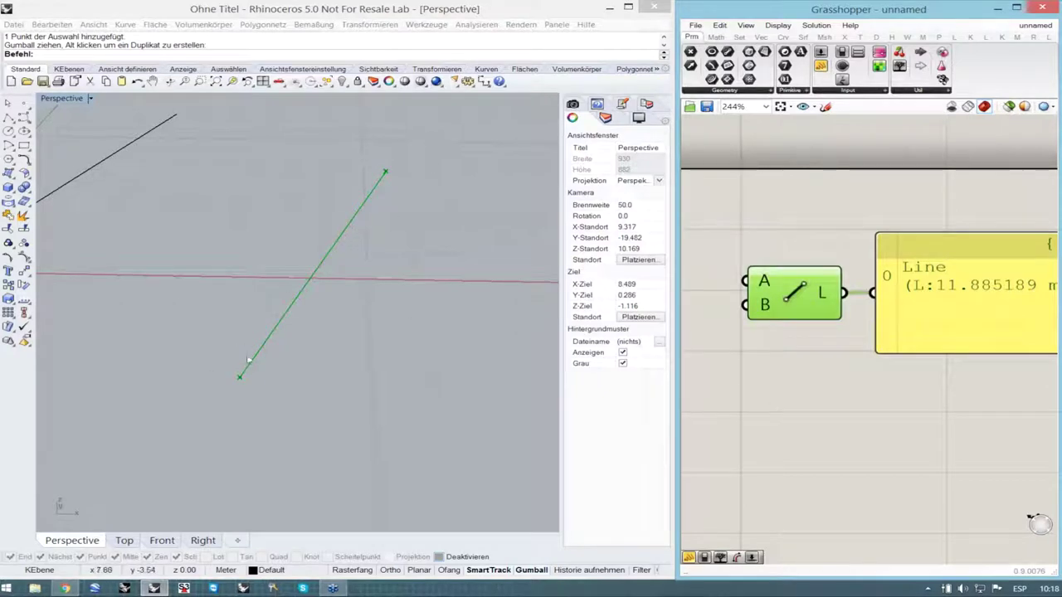
pyautogui.click(809, 368)
pyautogui.click(815, 307)
pyautogui.moveTo(807, 307); pyautogui.dragTo(815, 298)
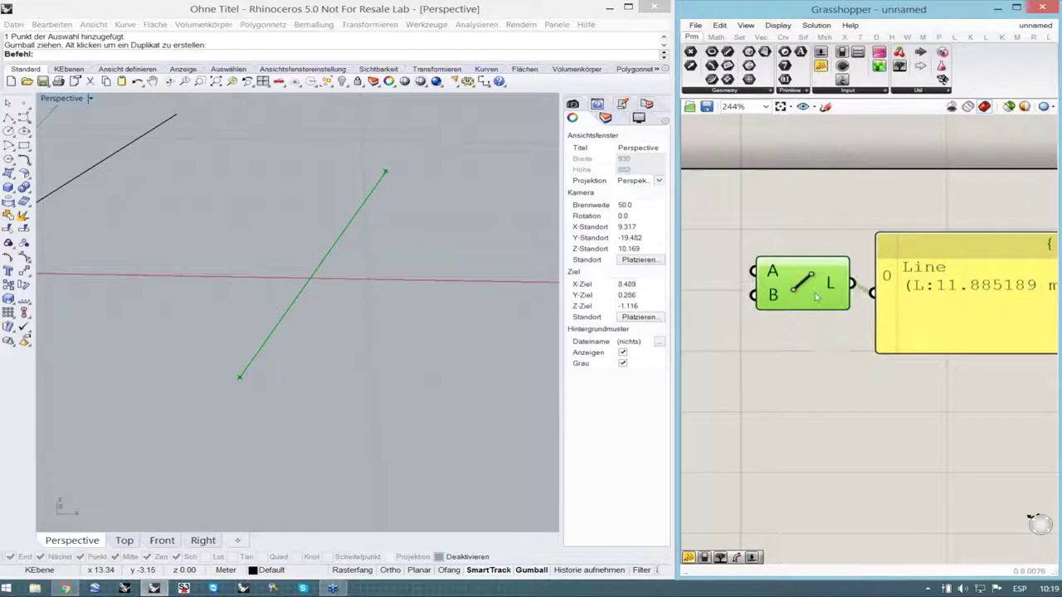
pyautogui.moveTo(904, 304); pyautogui.dragTo(936, 289)
pyautogui.moveTo(809, 301); pyautogui.dragTo(827, 295)
pyautogui.click(854, 347)
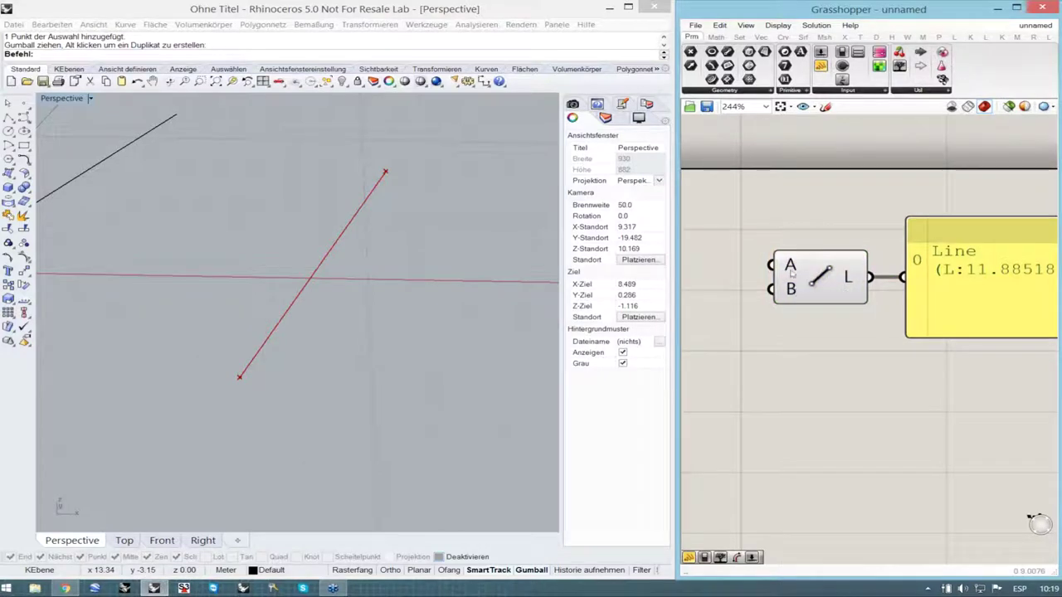
# - Turn on Draw Full Names so components show their full input and output names
pyautogui.moveTo(791, 268)
pyautogui.moveTo(791, 292)
pyautogui.click(778, 25)
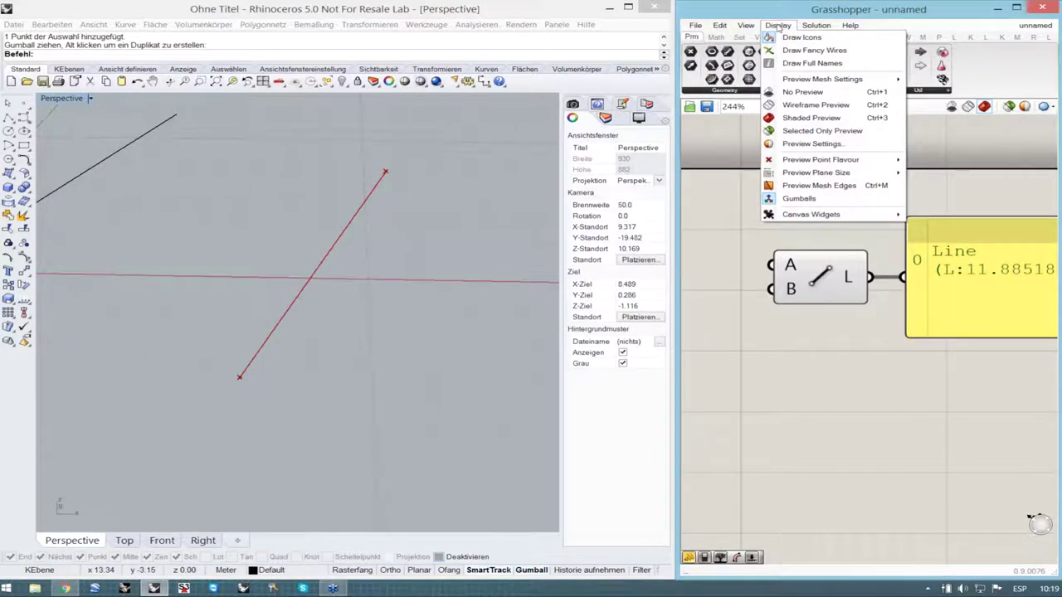
pyautogui.click(809, 63)
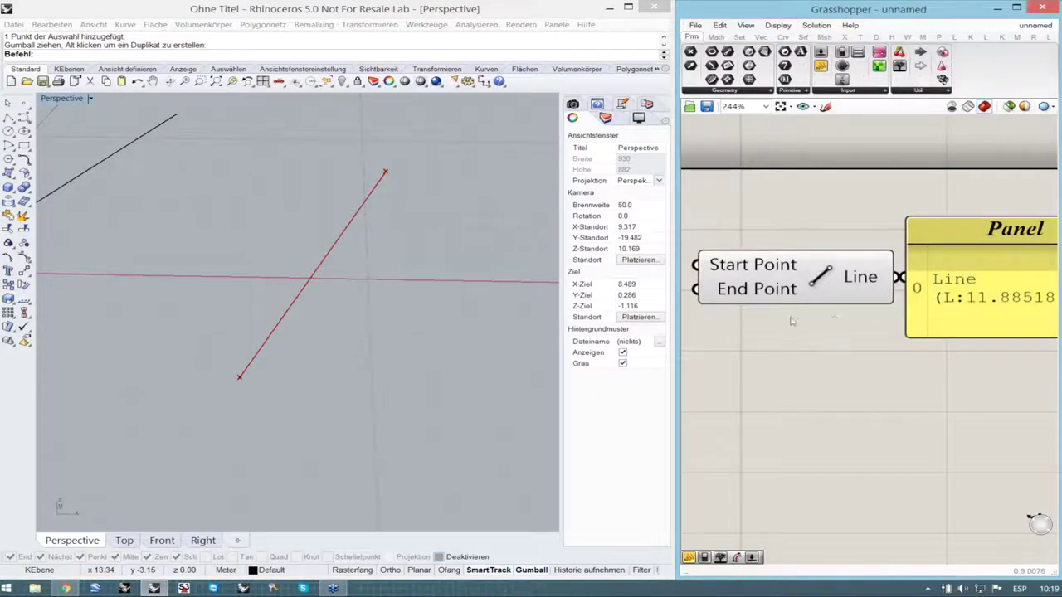
# - Spread the Panel and the Line component apart to make room for the full parameter names
pyautogui.scroll(-3, 795, 321)
pyautogui.click(928, 264)
pyautogui.moveTo(928, 264); pyautogui.dragTo(986, 264)
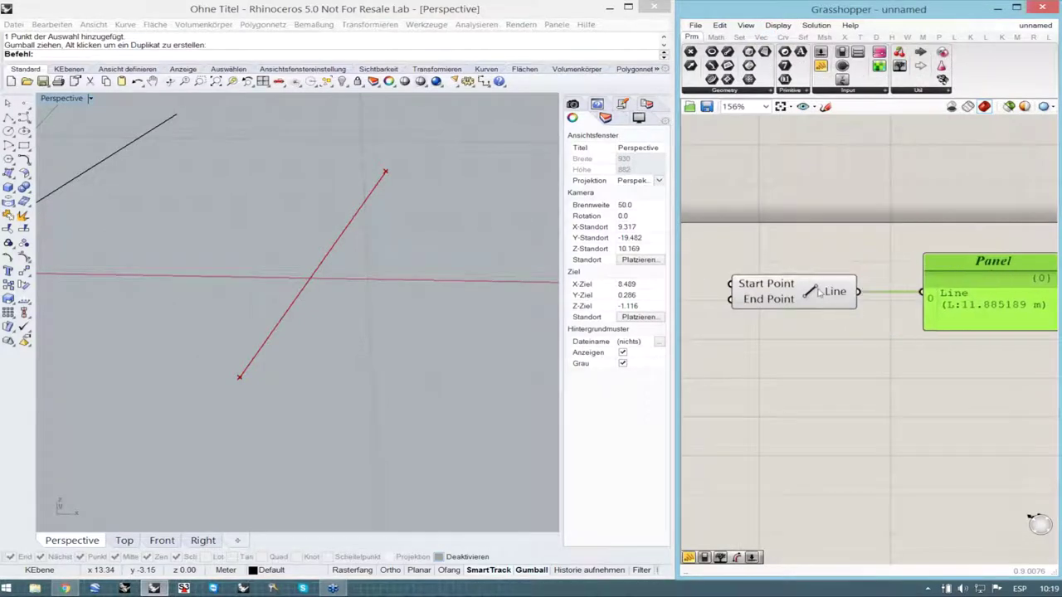
pyautogui.moveTo(821, 294); pyautogui.dragTo(844, 292)
pyautogui.click(857, 340)
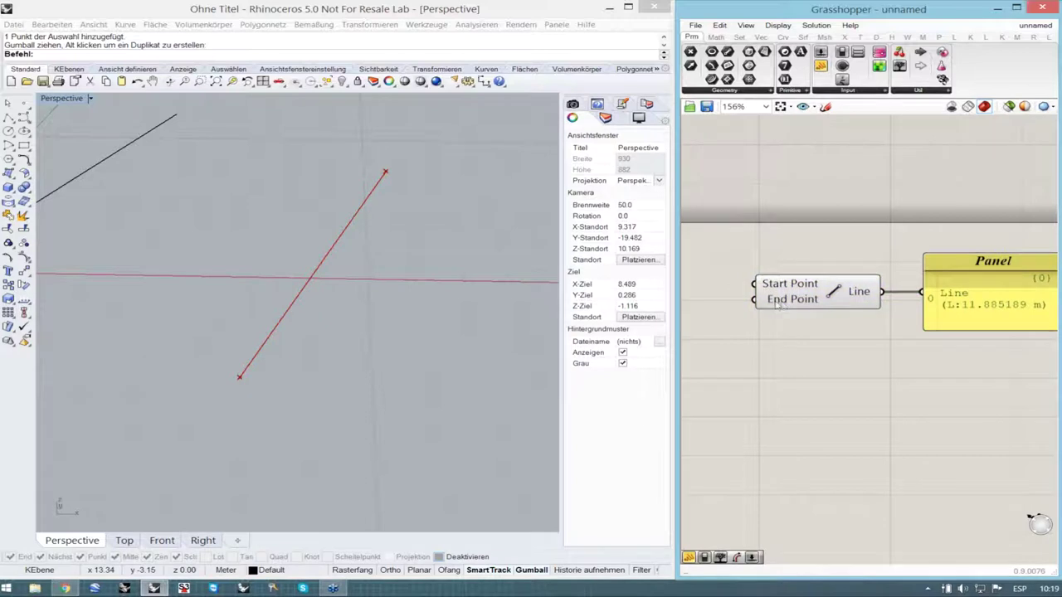
# - Highlight the Line component's preview in the viewport and nudge the component closer to the Panel
pyautogui.scroll(2, 775, 300)
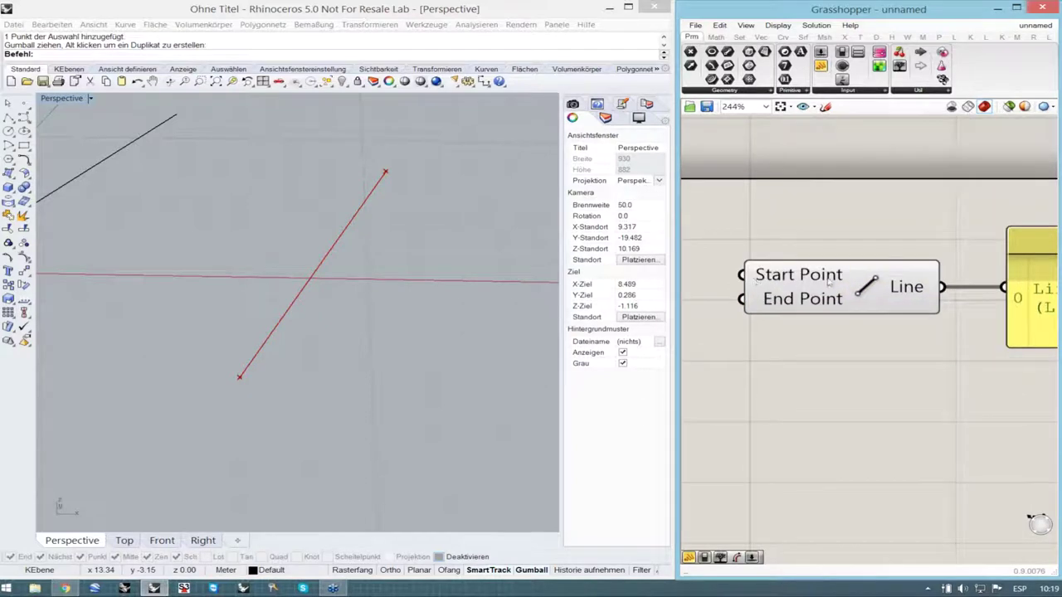
pyautogui.click(853, 306)
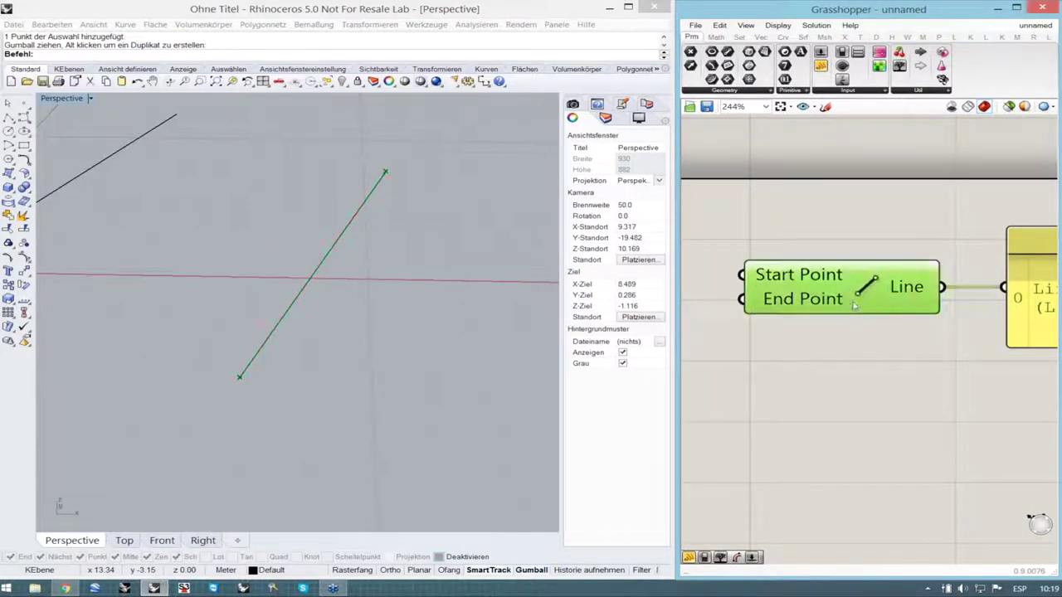
pyautogui.click(214, 135)
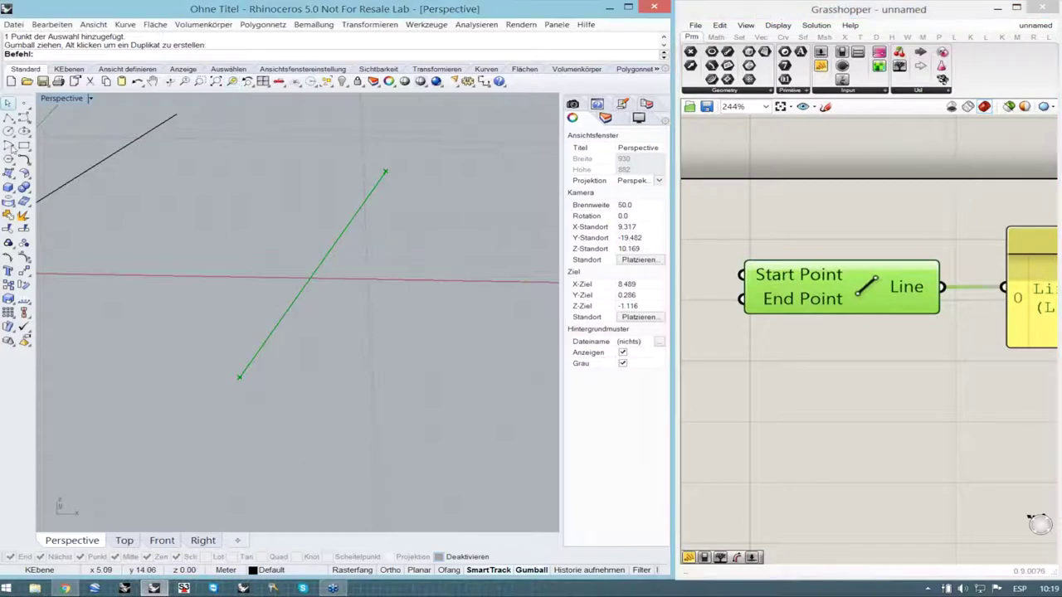
pyautogui.click(838, 206)
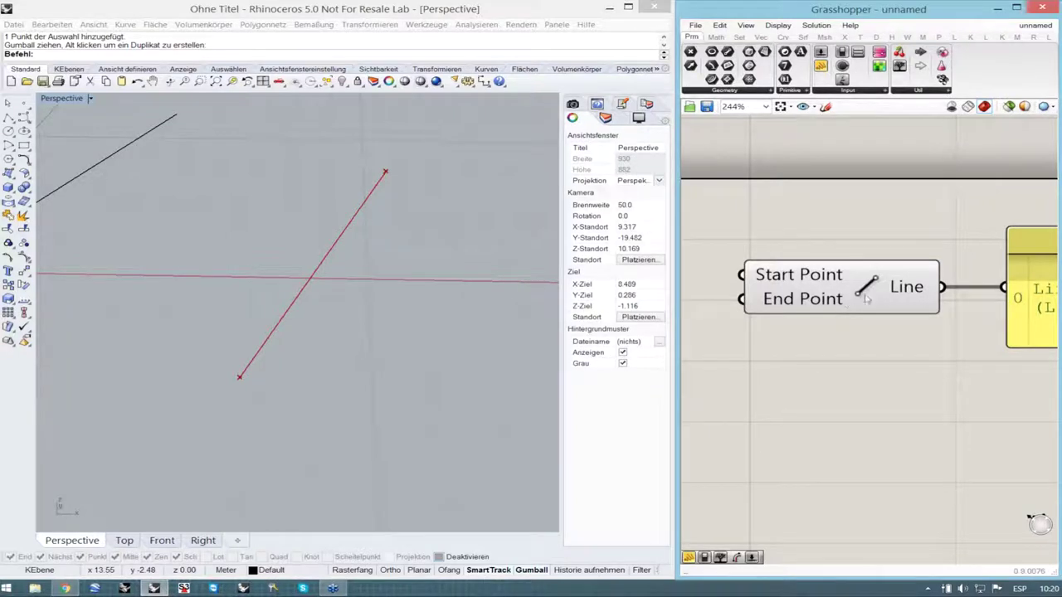
pyautogui.moveTo(867, 299); pyautogui.dragTo(882, 299)
pyautogui.click(926, 361)
# - Delete the two referenced points and the black line from the Rhino viewport and check the Line component's reaction
pyautogui.scroll(-3, 859, 358)
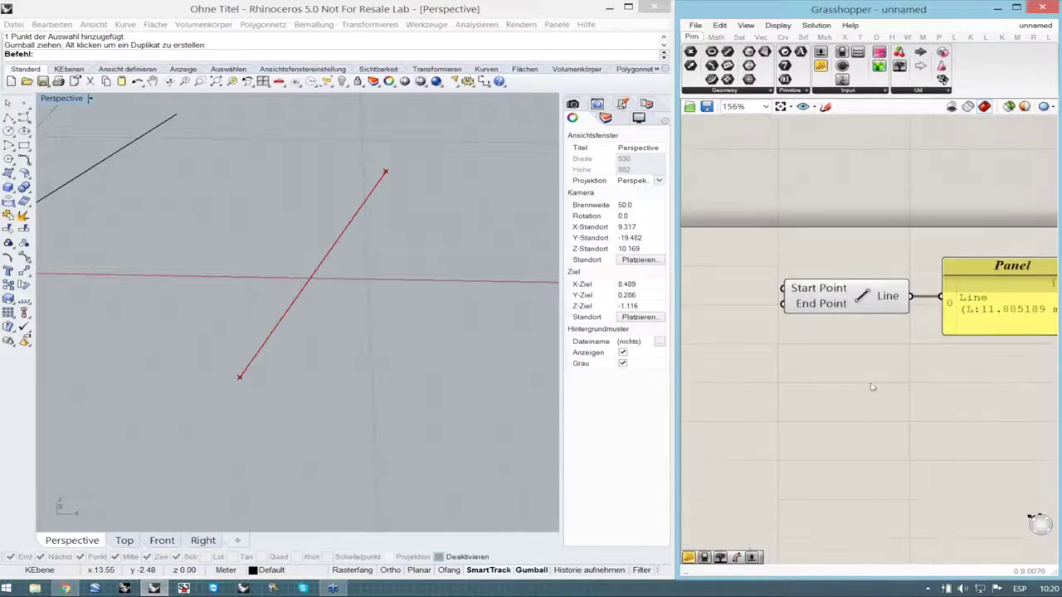
pyautogui.moveTo(403, 303); pyautogui.dragTo(449, 340, button='right')
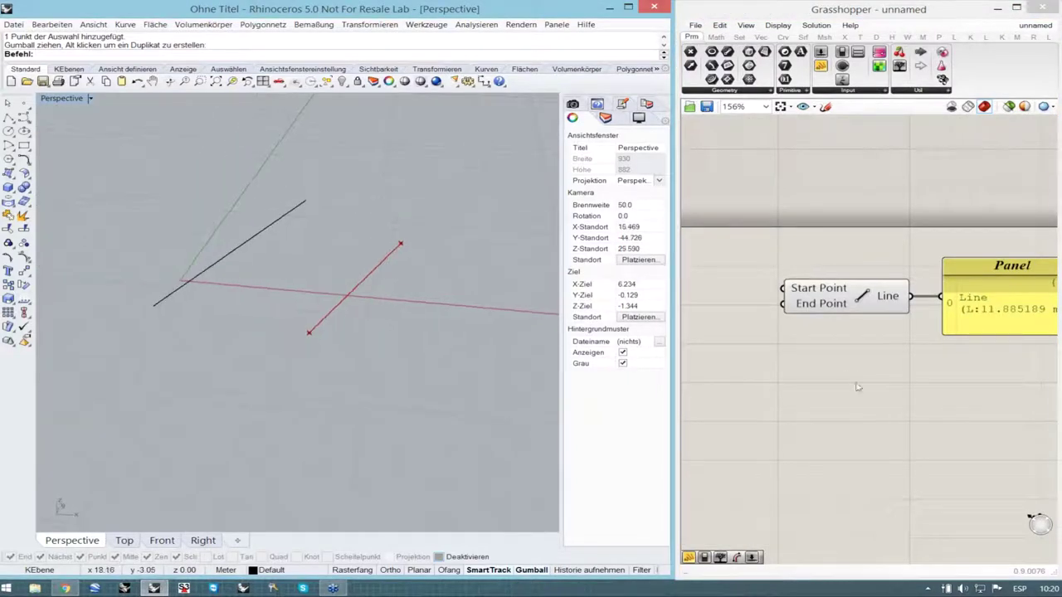
pyautogui.scroll(-2, 849, 261)
pyautogui.scroll(3, 913, 308)
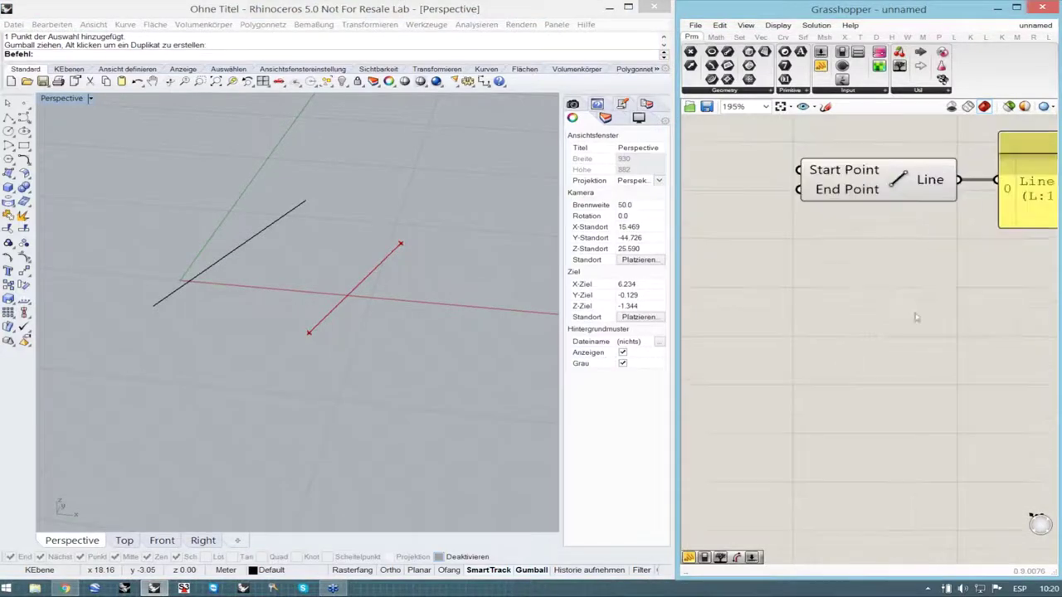
pyautogui.scroll(-3, 917, 299)
pyautogui.scroll(1, 863, 326)
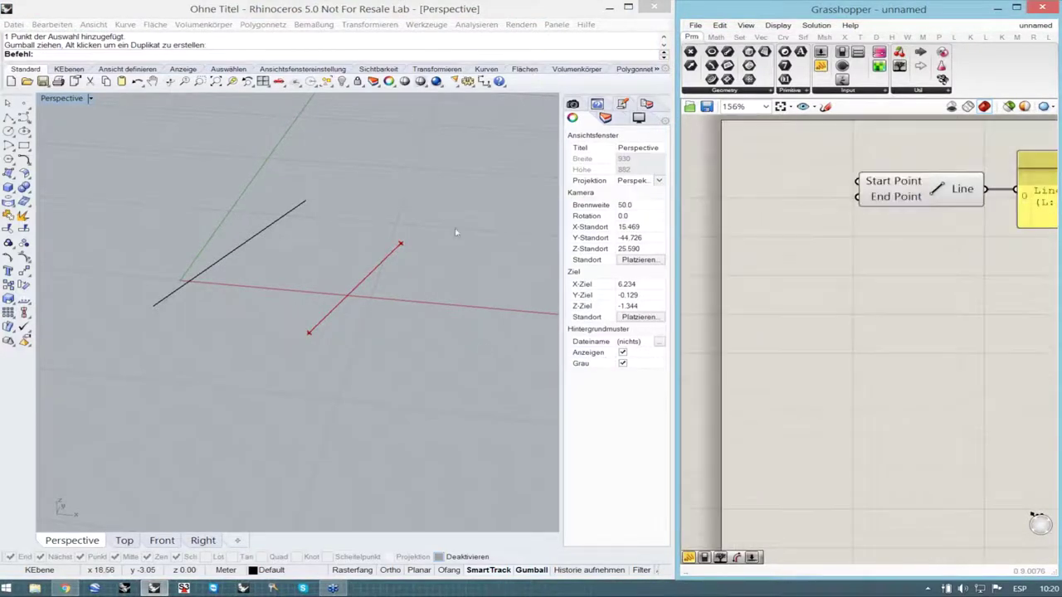
pyautogui.moveTo(90, 166); pyautogui.dragTo(375, 389)
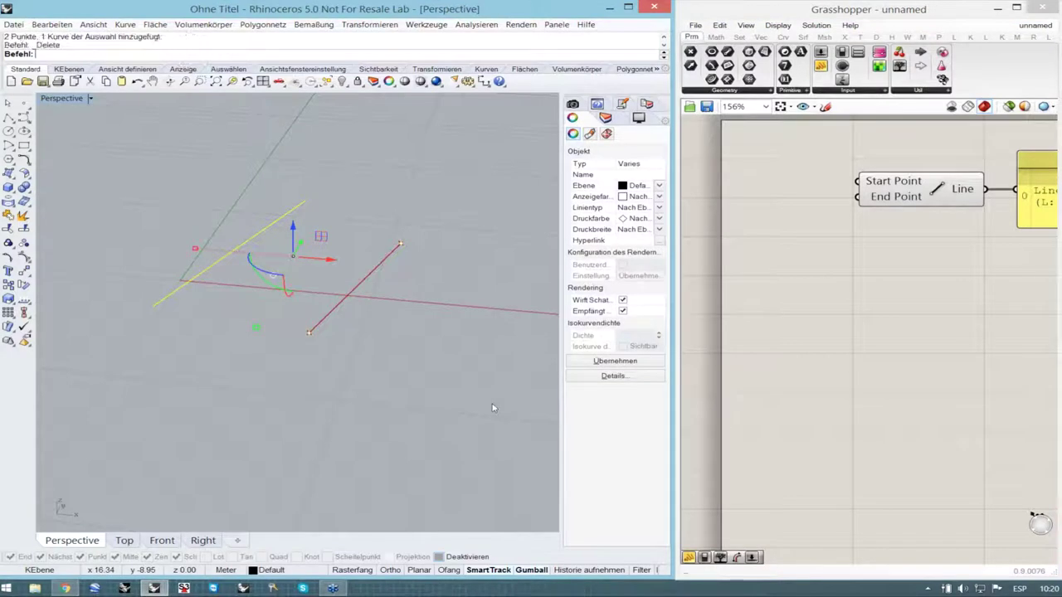
pyautogui.press('Delete')
pyautogui.moveTo(887, 230); pyautogui.dragTo(861, 216, button='right')
pyautogui.click(909, 276)
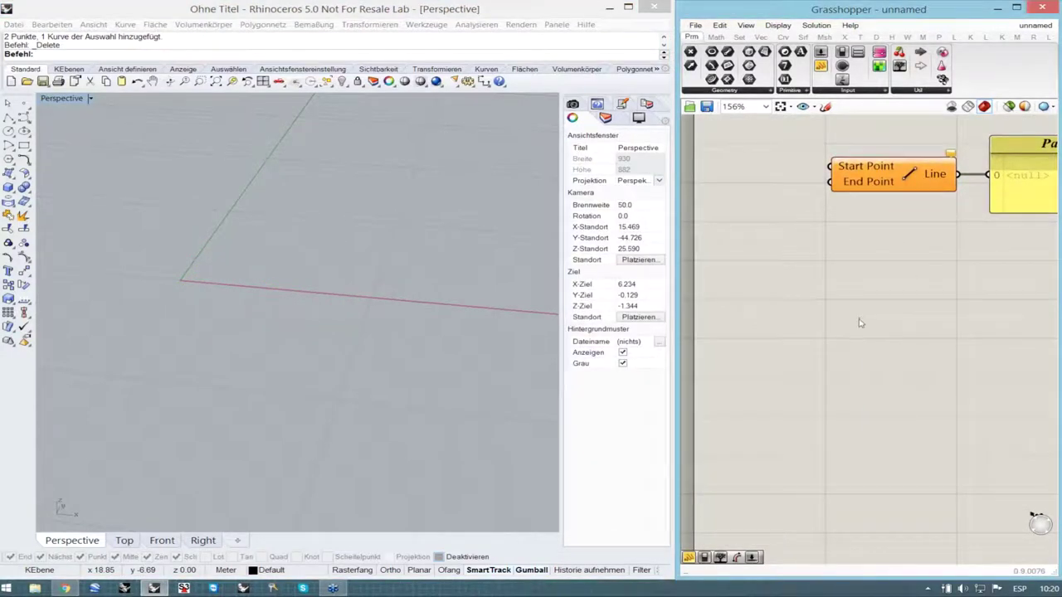
pyautogui.scroll(-4, 870, 344)
pyautogui.scroll(2, 870, 344)
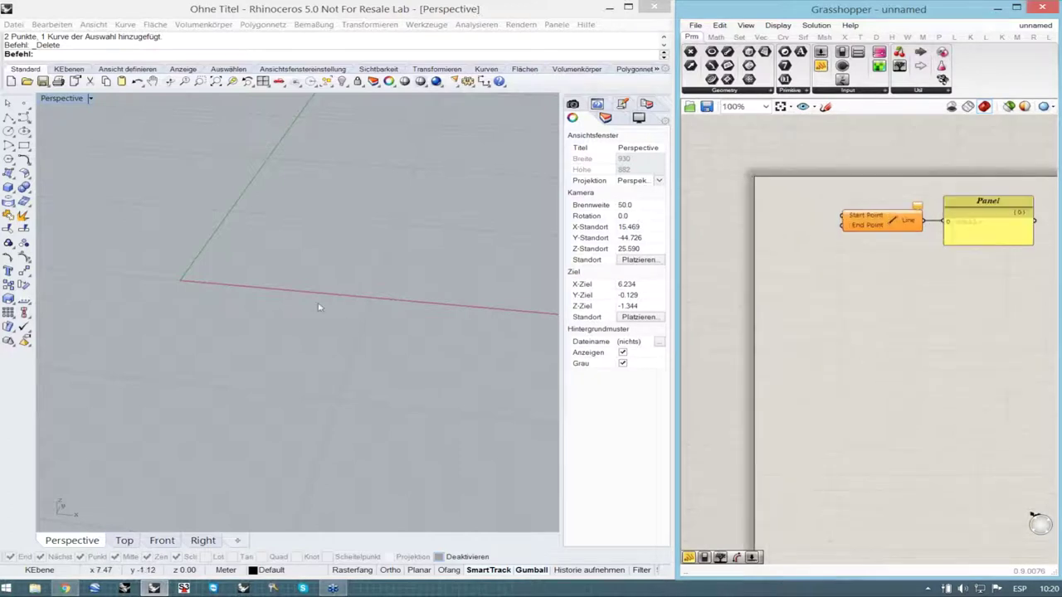
# - Draw an S-shaped interpolated curve through five points, starting behind the origin and ending in front of the red axis
pyautogui.click(25, 117)
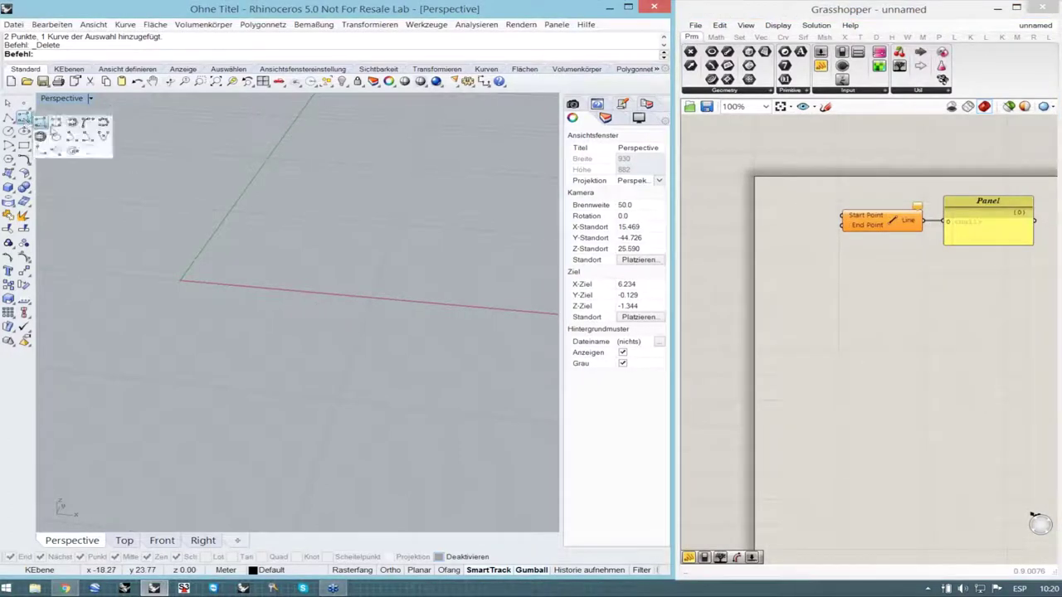
pyautogui.click(54, 122)
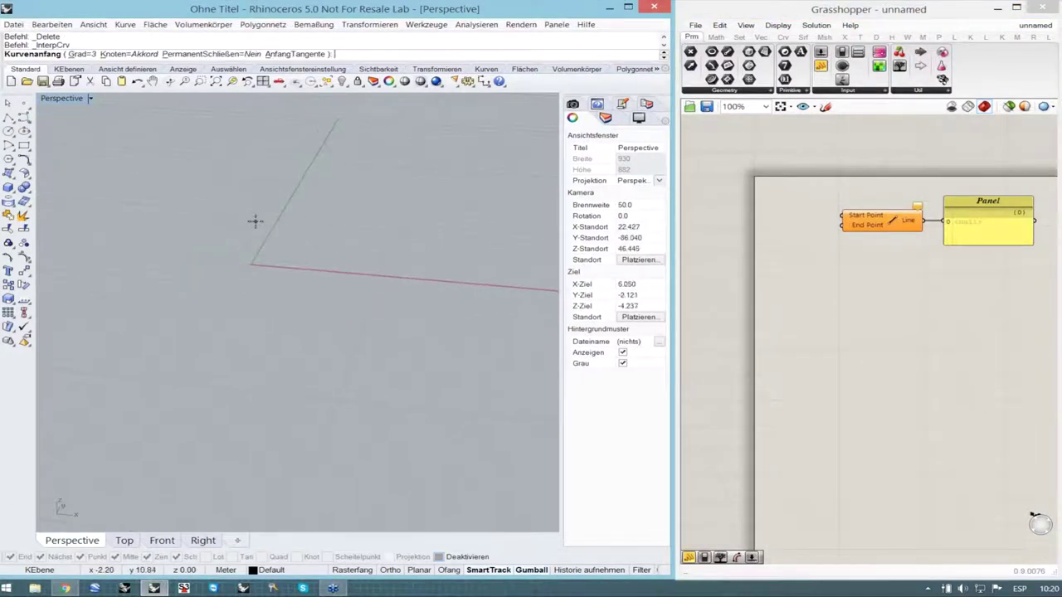
pyautogui.scroll(2, 254, 221)
pyautogui.click(176, 174)
pyautogui.click(268, 239)
pyautogui.click(422, 244)
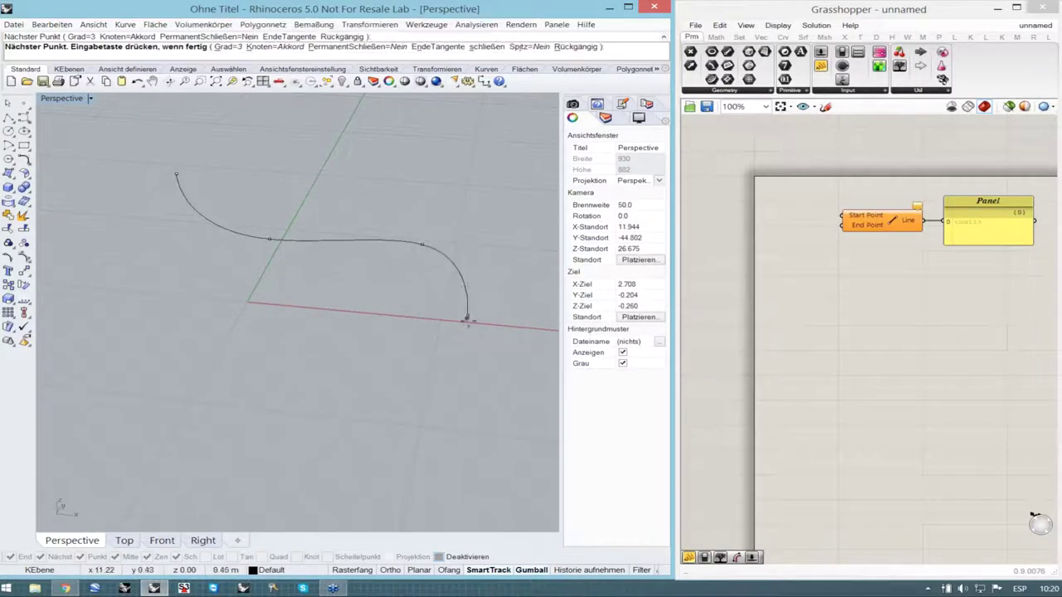
pyautogui.click(467, 318)
pyautogui.click(531, 339)
pyautogui.press('Return')
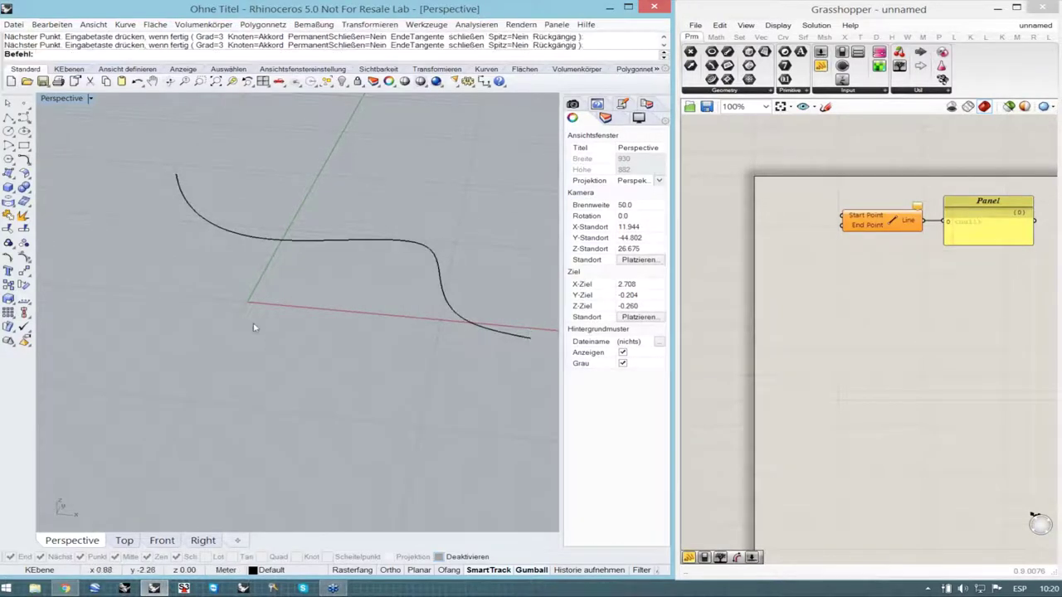
# - Draw a second five-point interpolated curve in front of the first, roughly following its shape
pyautogui.press('Return')
pyautogui.click(136, 218)
pyautogui.click(249, 289)
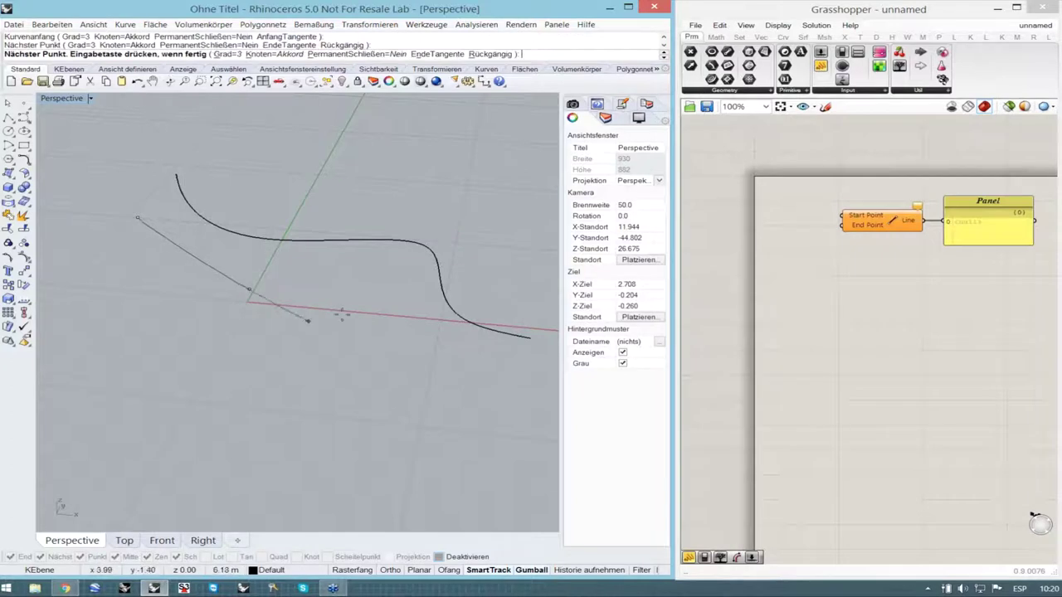
pyautogui.click(351, 314)
pyautogui.click(415, 379)
pyautogui.click(493, 390)
pyautogui.press('Return')
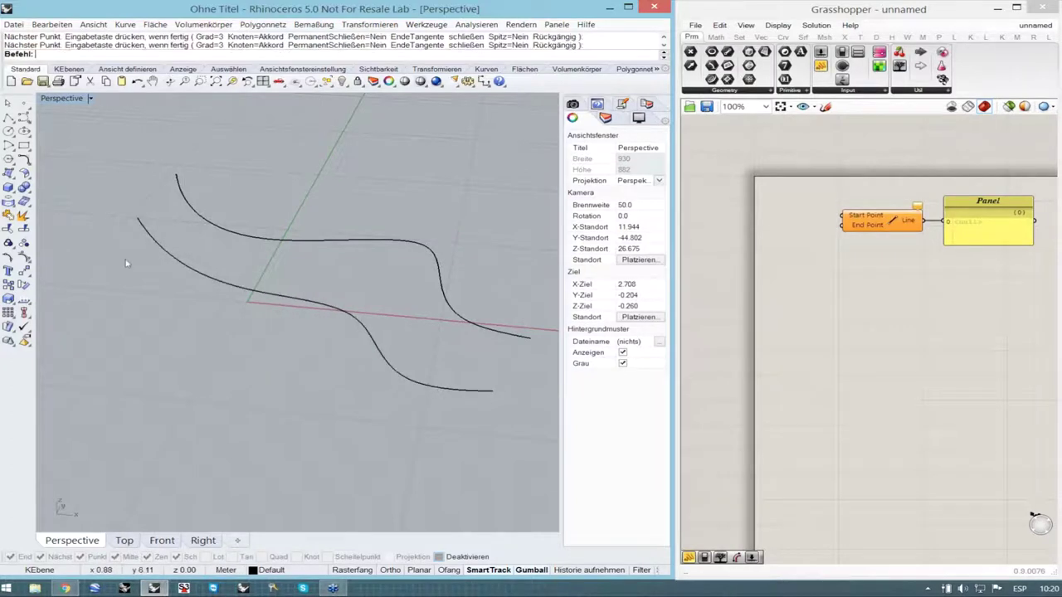
pyautogui.scroll(2, 126, 262)
pyautogui.scroll(-4, 268, 235)
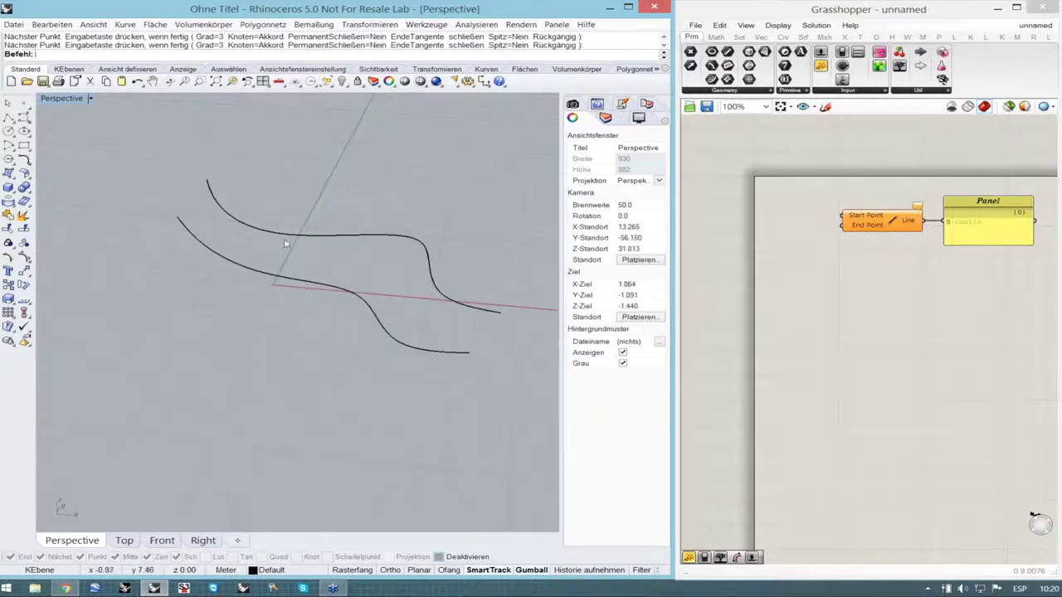
pyautogui.click(286, 241)
pyautogui.write('Divi')
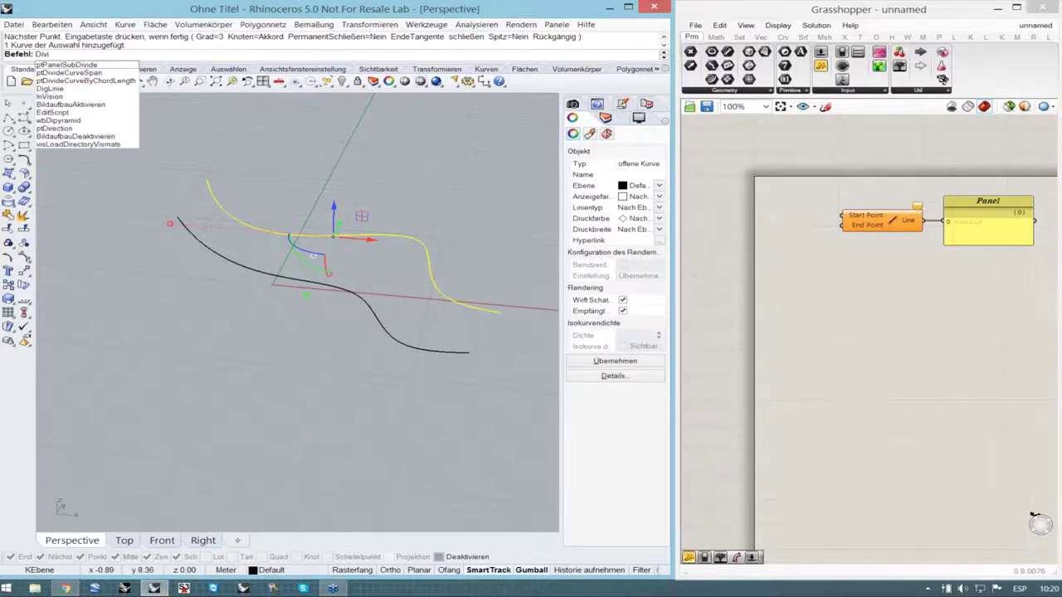
pyautogui.press('Return')
pyautogui.press('Escape')
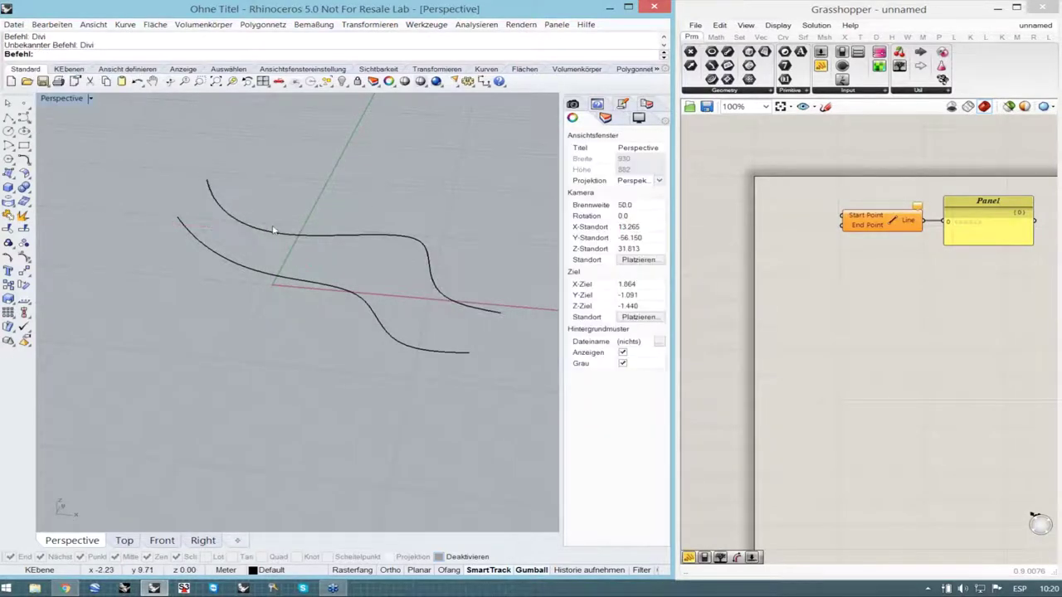
# - Use the Divide command to split the rear curve into 9 segments marked by points
pyautogui.click(277, 237)
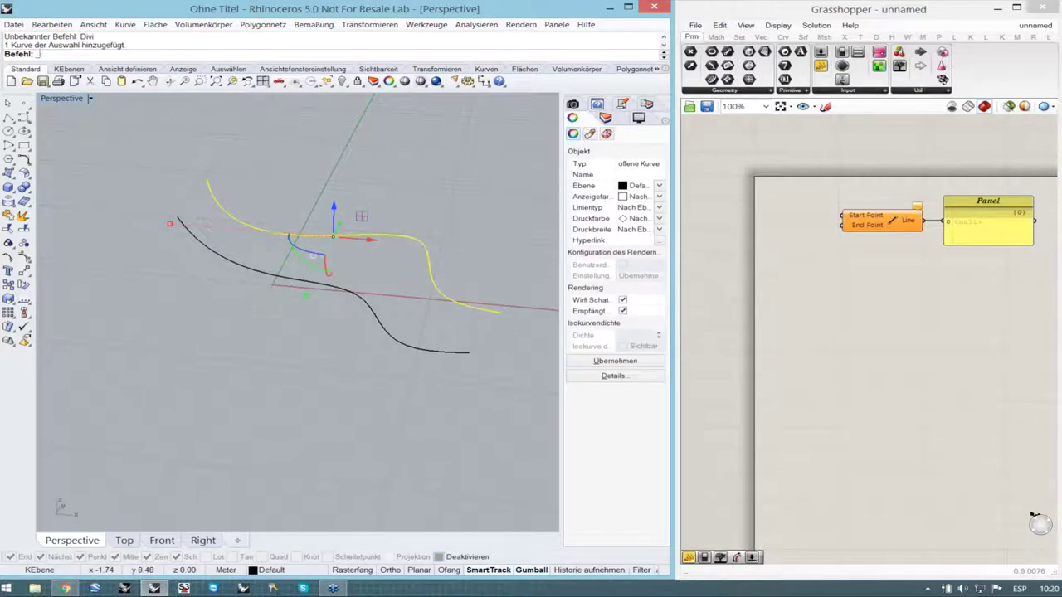
pyautogui.write('Divide')
pyautogui.press('Return')
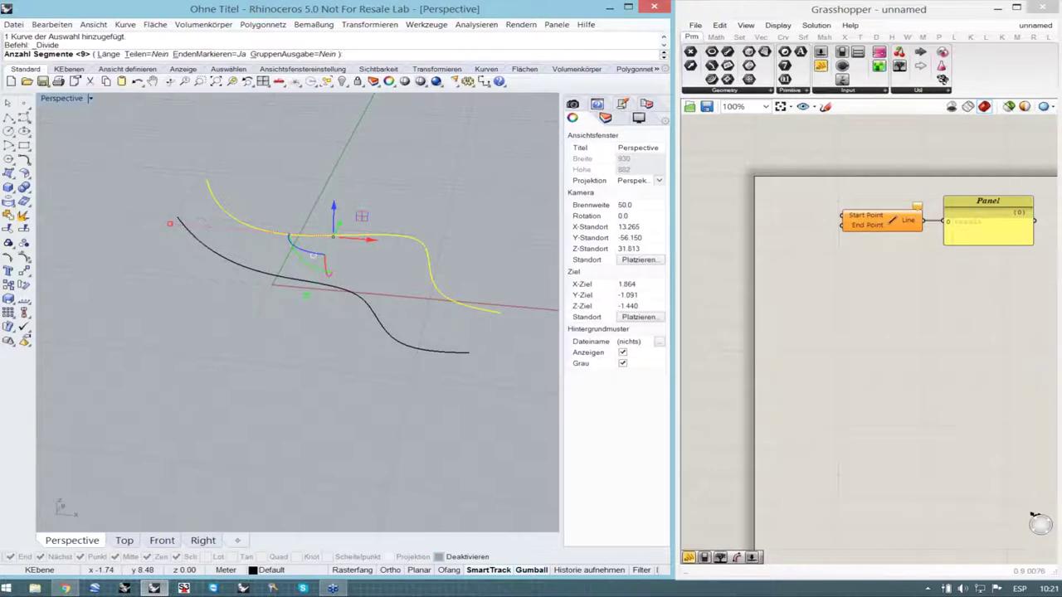
pyautogui.press('Return')
pyautogui.click(353, 353)
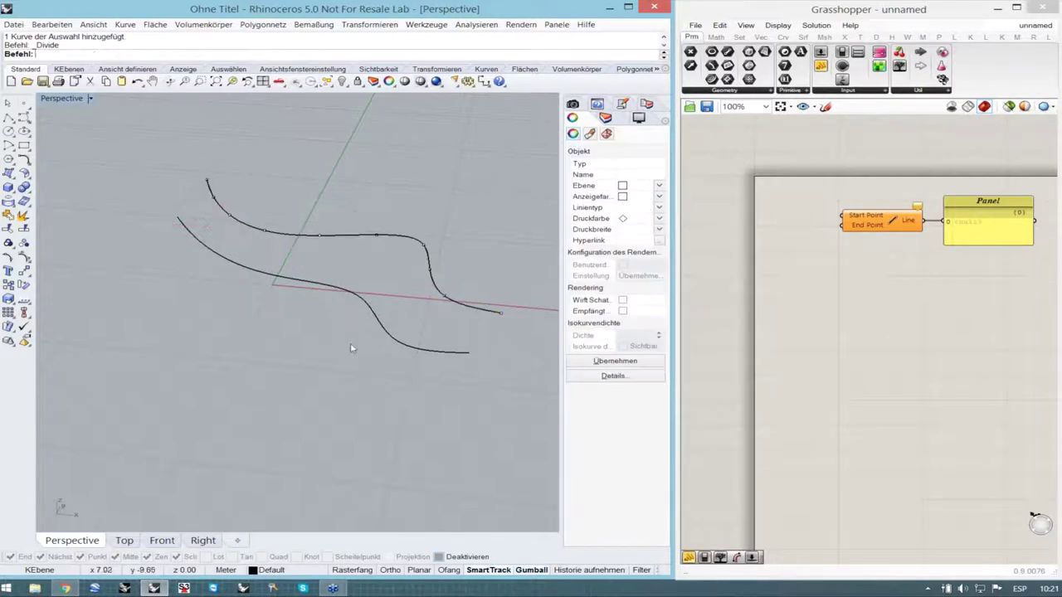
# - Divide the front curve into 9 segments marked by points as well
pyautogui.click(338, 290)
pyautogui.press('Return')
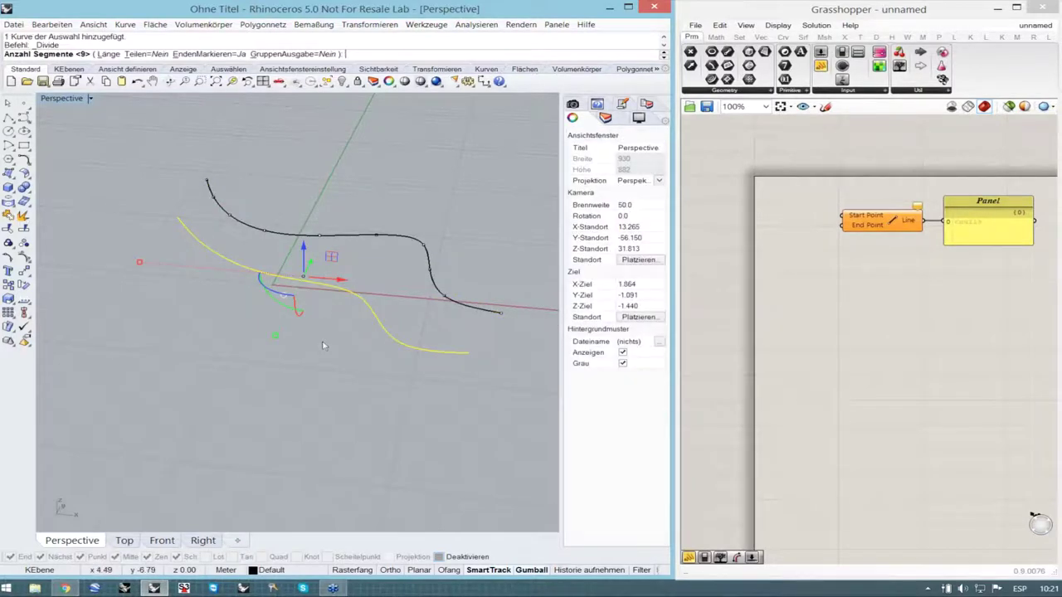
pyautogui.press('Return')
pyautogui.click(241, 197)
# - Turn on object snap and draw a polyline from the rear curve's starting point to the front curve's starting point
pyautogui.scroll(5, 241, 197)
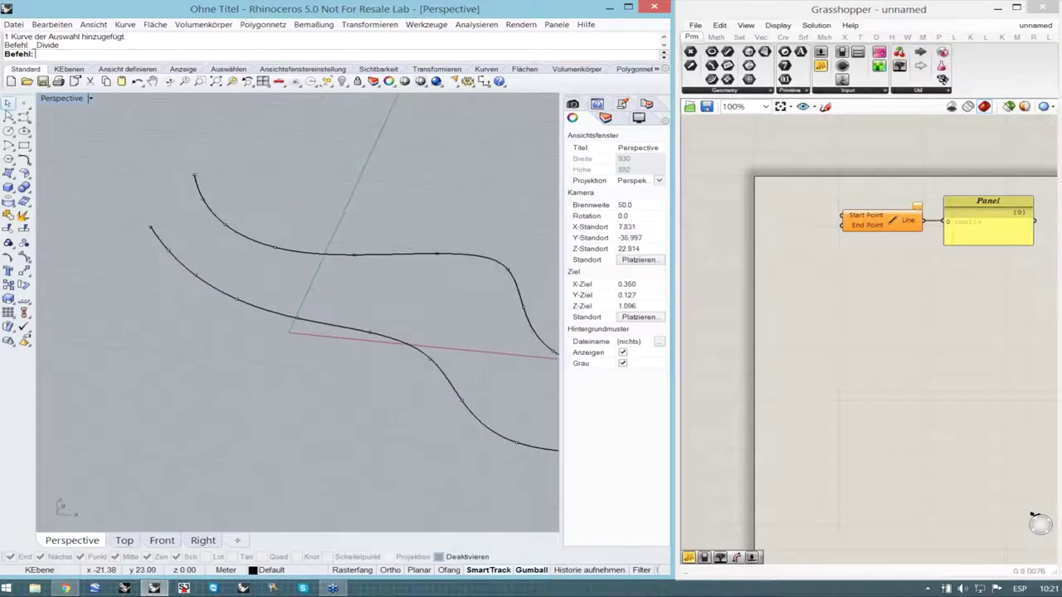
pyautogui.click(7, 117)
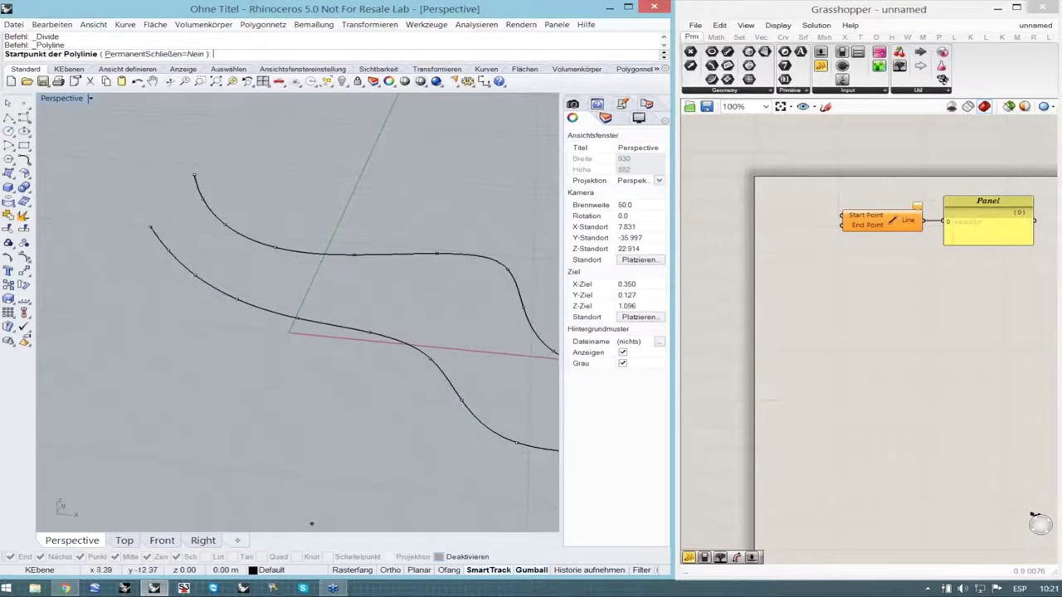
pyautogui.click(449, 571)
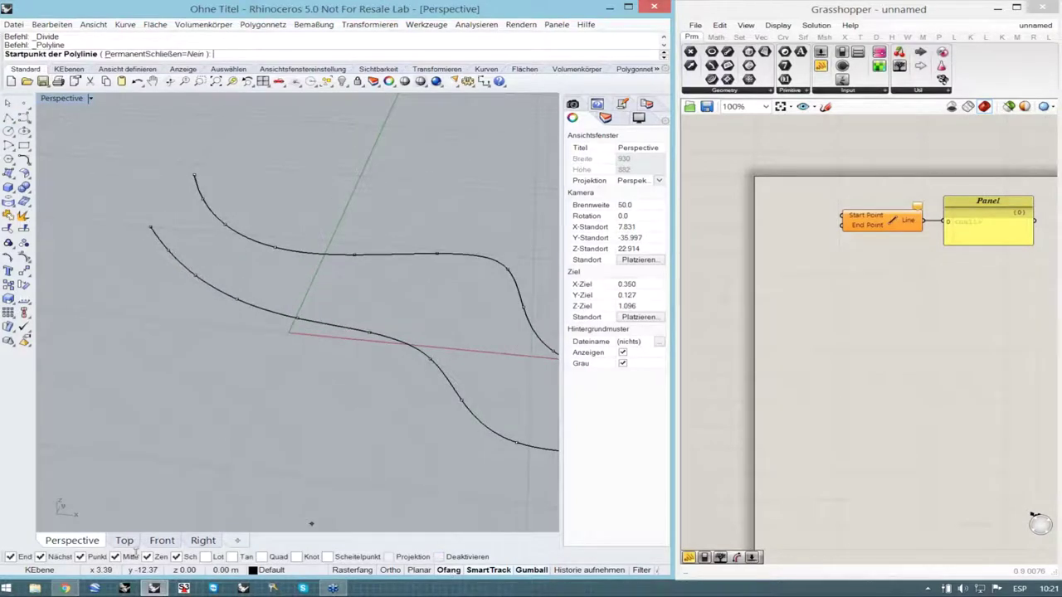
pyautogui.click(151, 224)
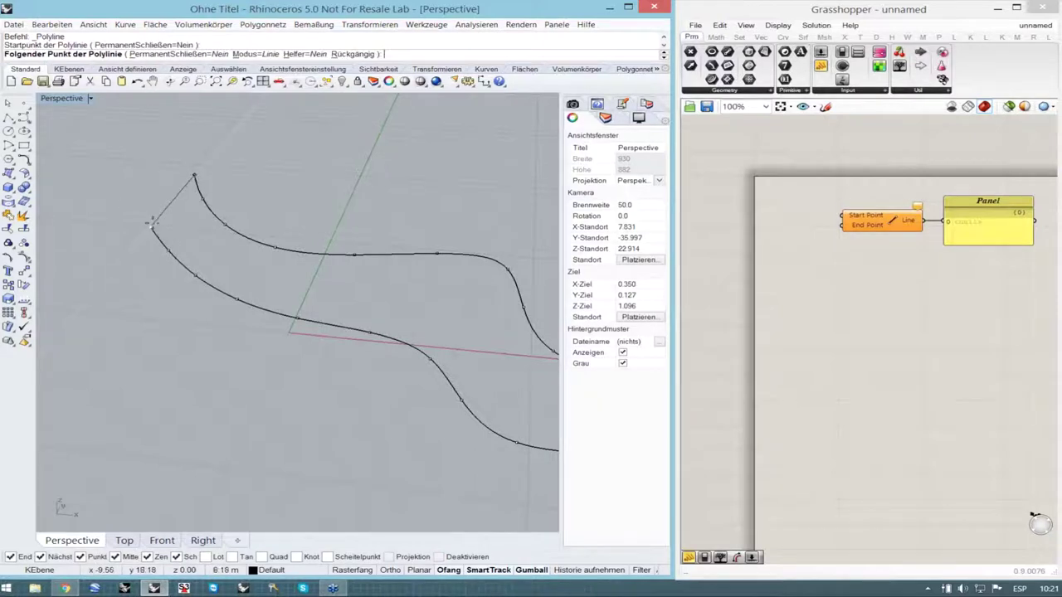
pyautogui.click(151, 226)
pyautogui.rightClick(182, 226)
# - Connect the second, third and fourth division points of the front curve to their counterparts on the rear curve with separate straight polylines
pyautogui.rightClick(178, 238)
pyautogui.click(168, 251)
pyautogui.click(202, 200)
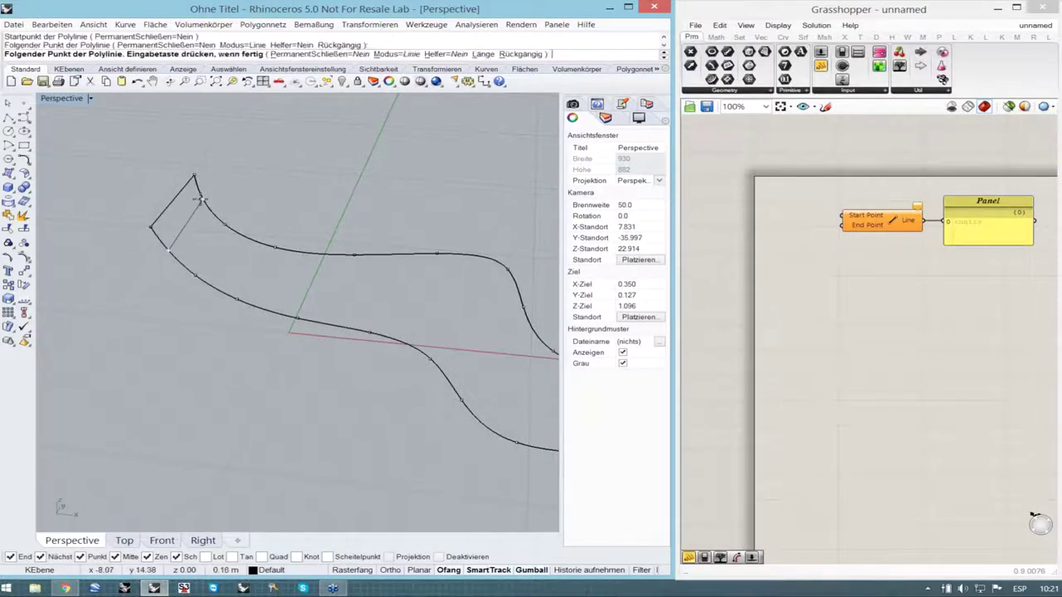
pyautogui.press('Return')
pyautogui.press('Return')
pyautogui.click(196, 275)
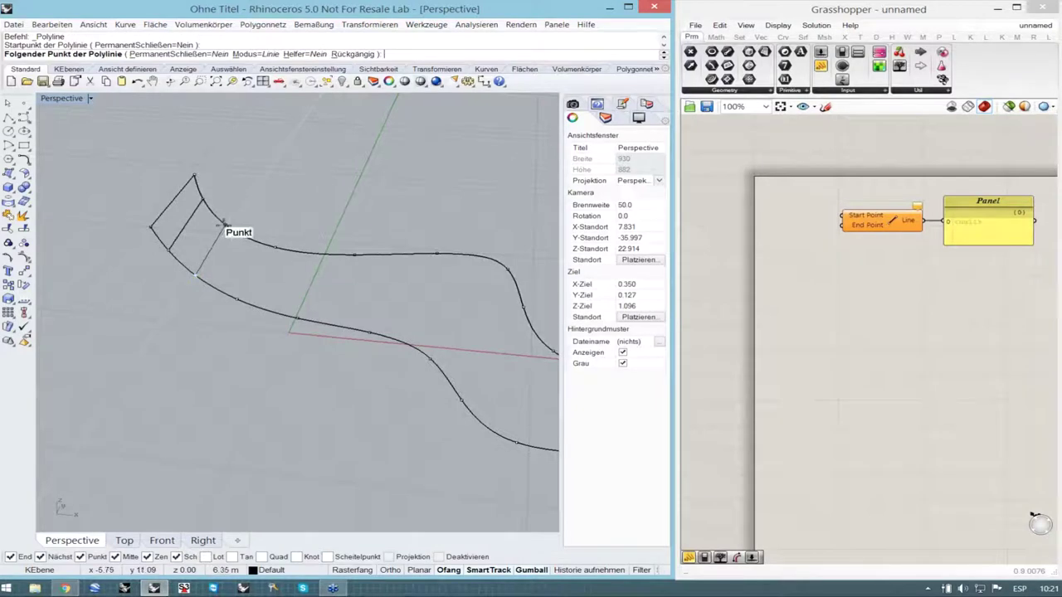
pyautogui.click(223, 223)
pyautogui.press('Return')
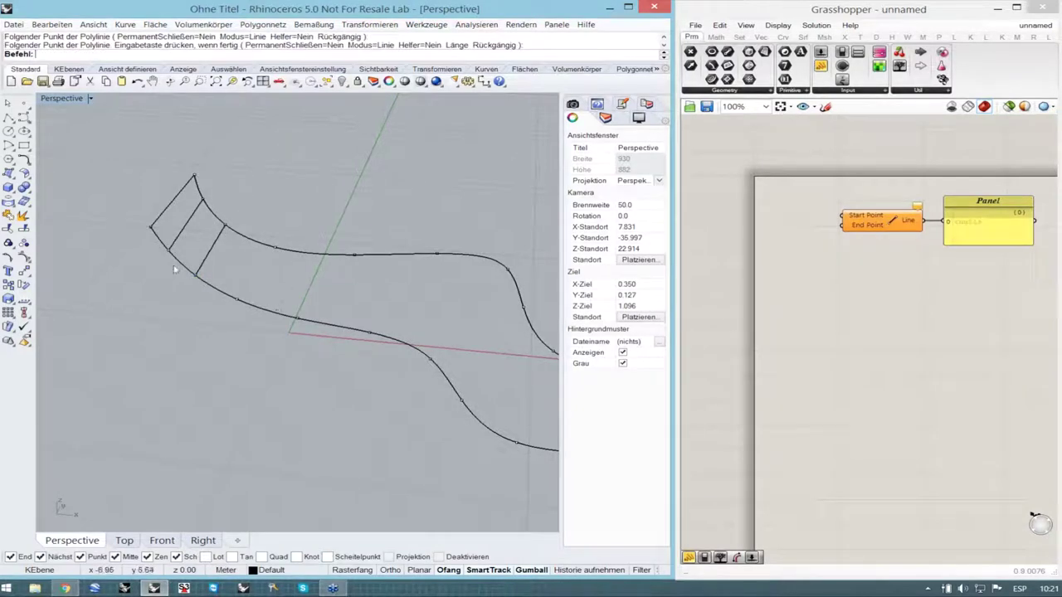
pyautogui.press('Return')
pyautogui.click(237, 299)
pyautogui.click(275, 247)
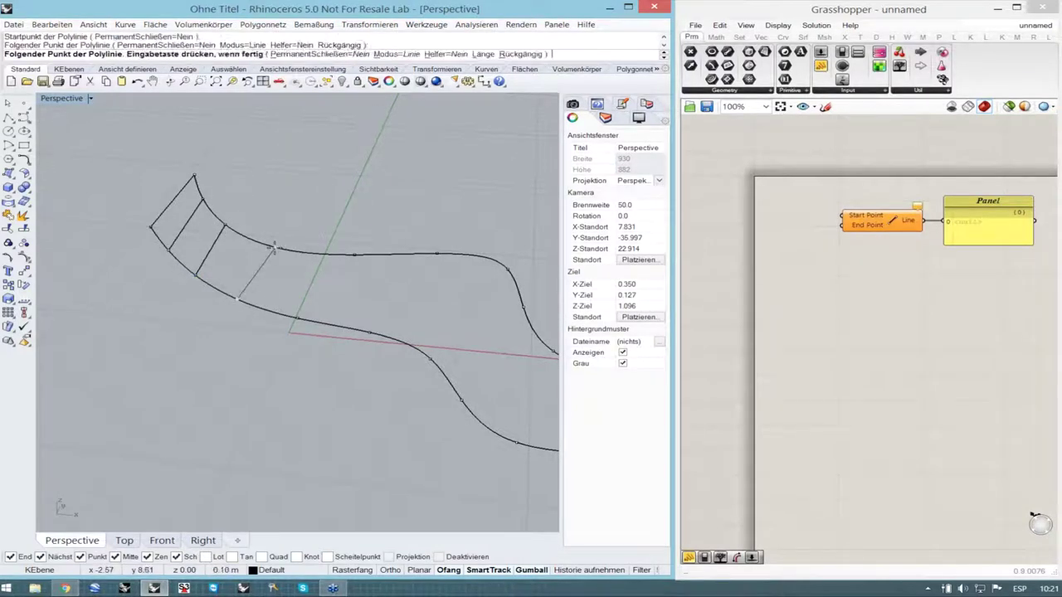
pyautogui.press('Return')
# - Show the front curve's control points and move one near its start outward, away from the rear curve
pyautogui.click(232, 297)
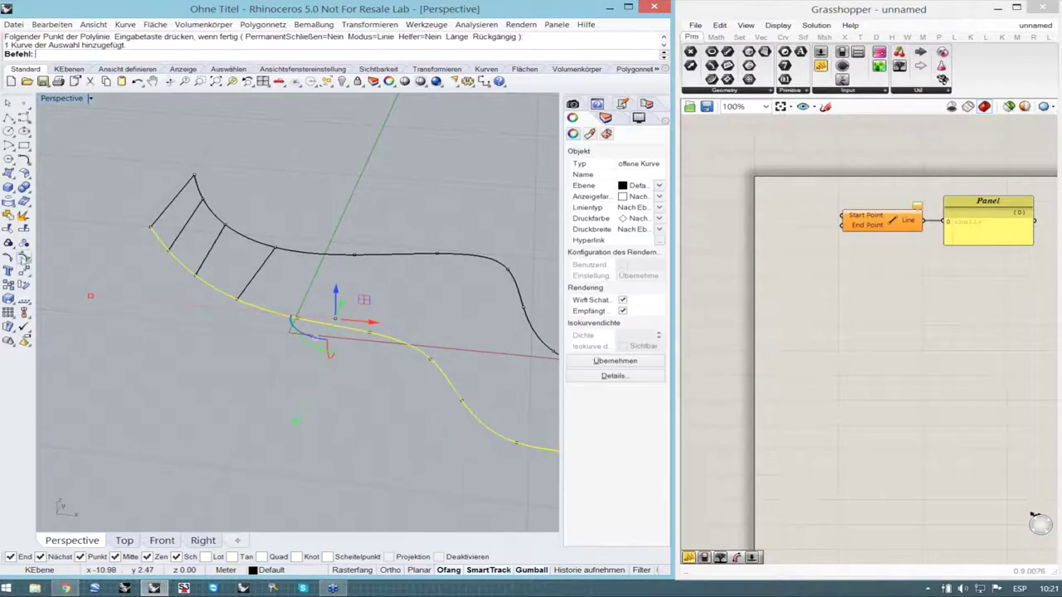
pyautogui.click(23, 258)
pyautogui.moveTo(277, 330); pyautogui.dragTo(209, 401, button='right')
pyautogui.click(252, 264)
pyautogui.moveTo(289, 264); pyautogui.dragTo(146, 280)
pyautogui.scroll(-6, 248, 286)
pyautogui.moveTo(249, 290); pyautogui.dragTo(152, 305, button='right')
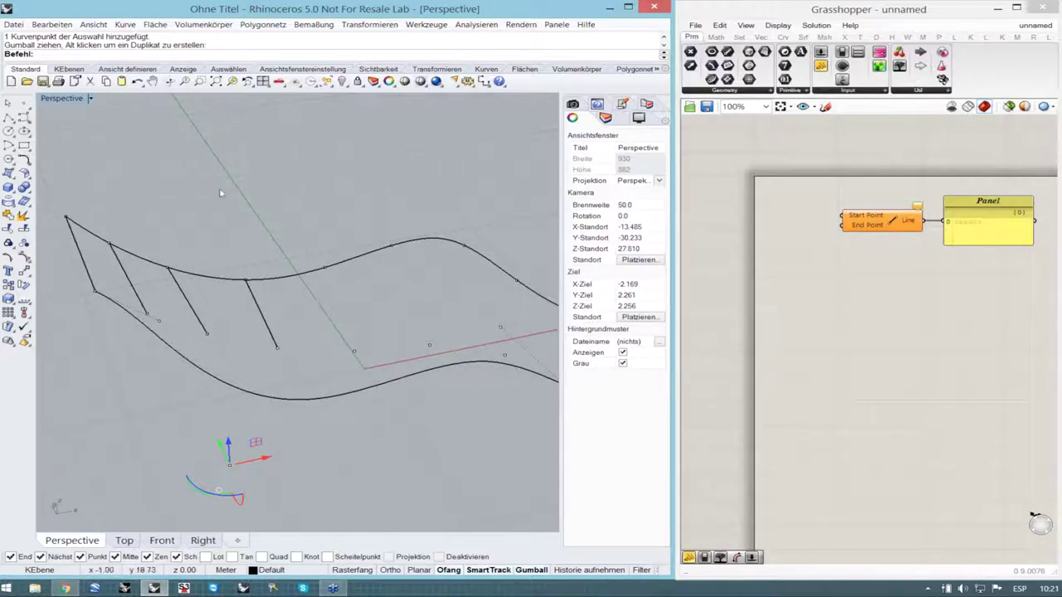
pyautogui.moveTo(220, 193); pyautogui.dragTo(177, 240, button='right')
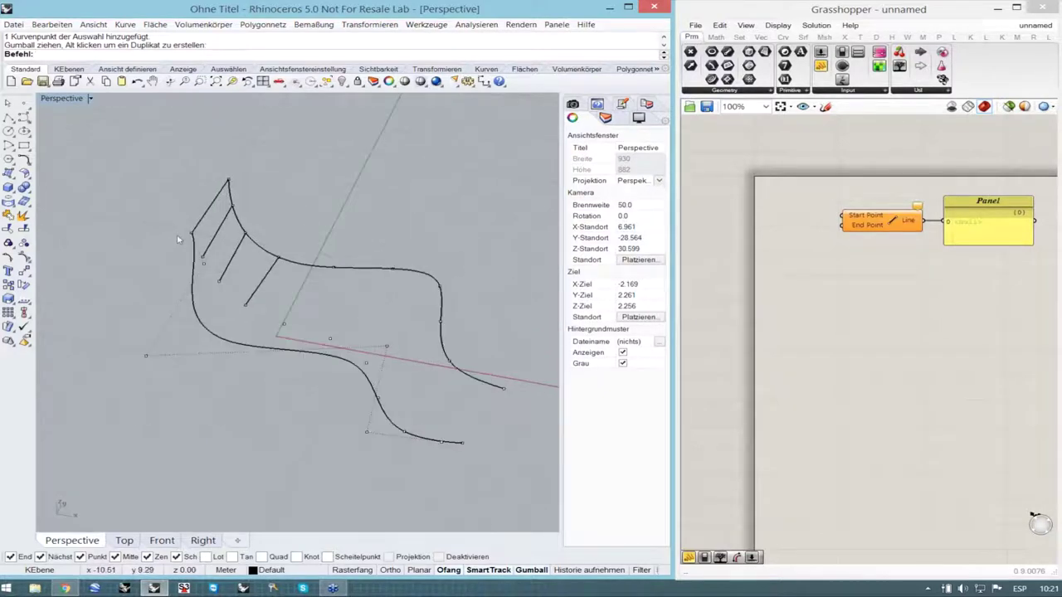
# - Delete the four connecting lines and all division points, keeping only the two curves
pyautogui.scroll(-2, 178, 239)
pyautogui.moveTo(229, 310); pyautogui.dragTo(287, 314, button='right')
pyautogui.moveTo(116, 178); pyautogui.dragTo(369, 432)
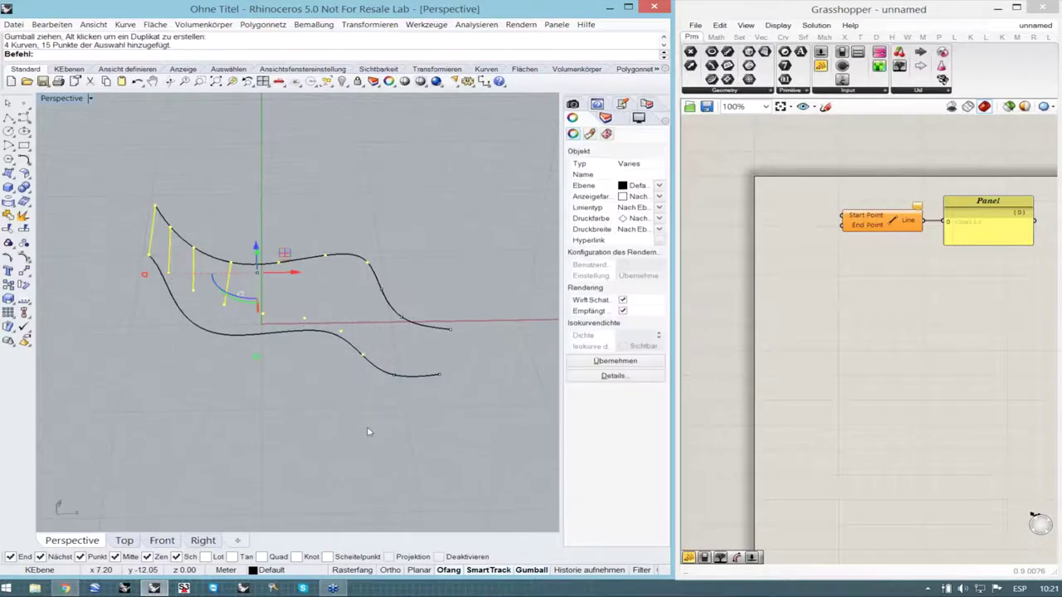
pyautogui.press('Delete')
pyautogui.moveTo(289, 224); pyautogui.dragTo(489, 444)
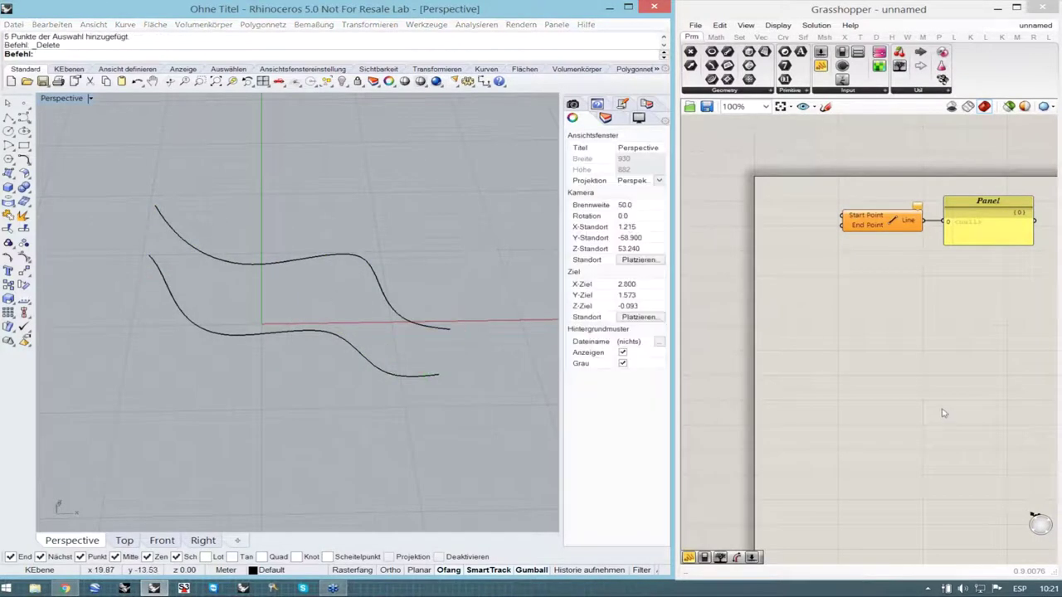
# - Add a Divide Curve component to the Grasshopper canvas and place it below the Line component
pyautogui.scroll(1, 901, 343)
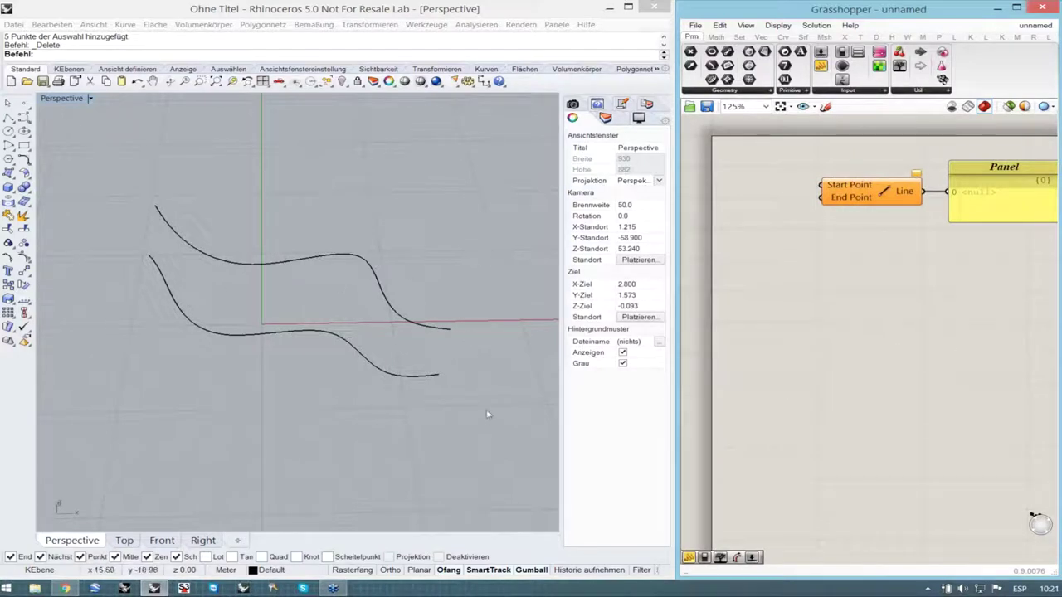
pyautogui.doubleClick(856, 330)
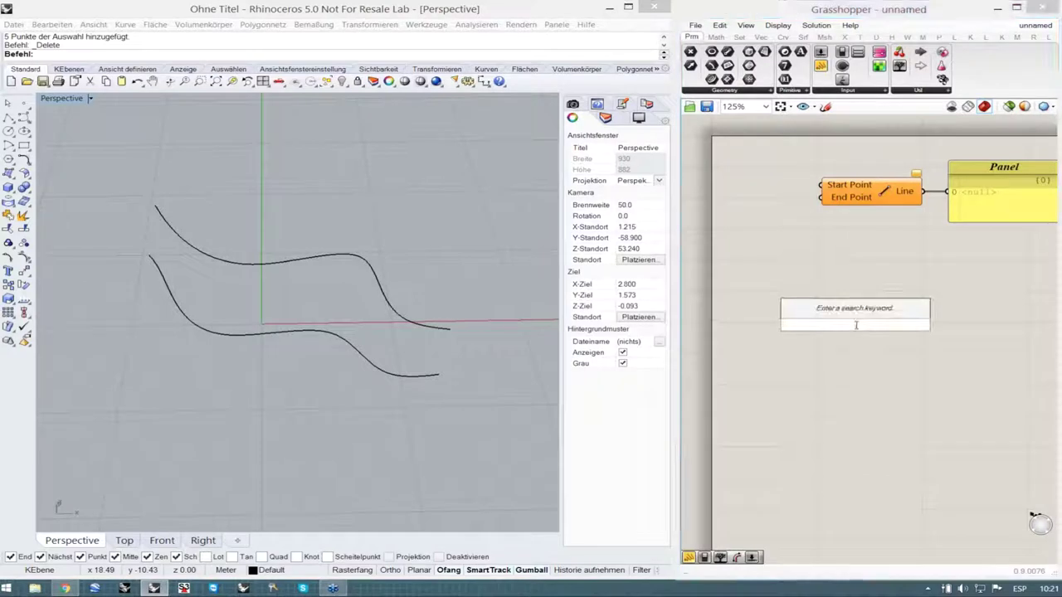
pyautogui.write('divi')
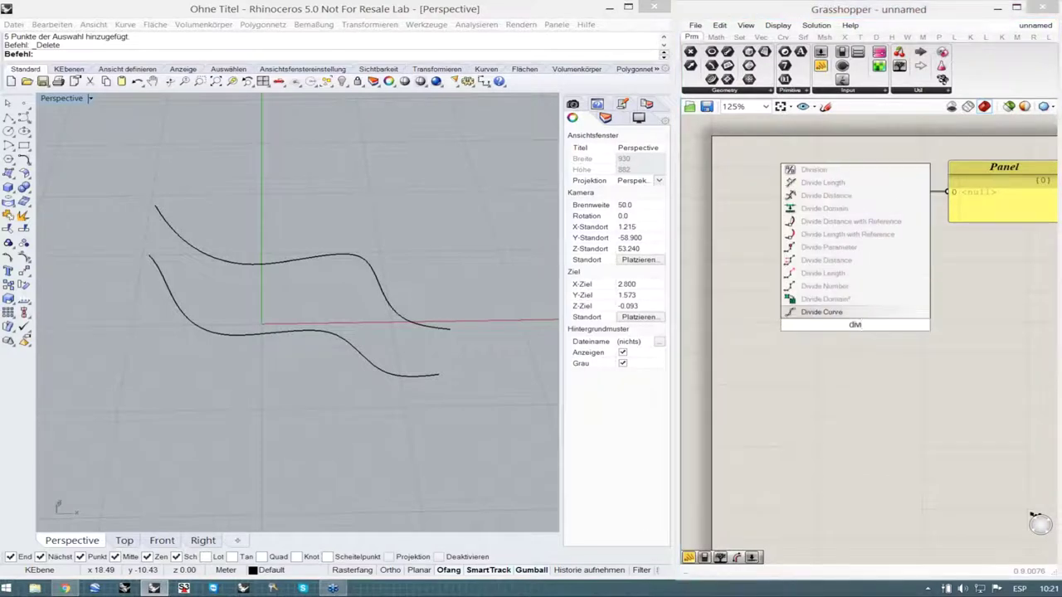
pyautogui.click(841, 313)
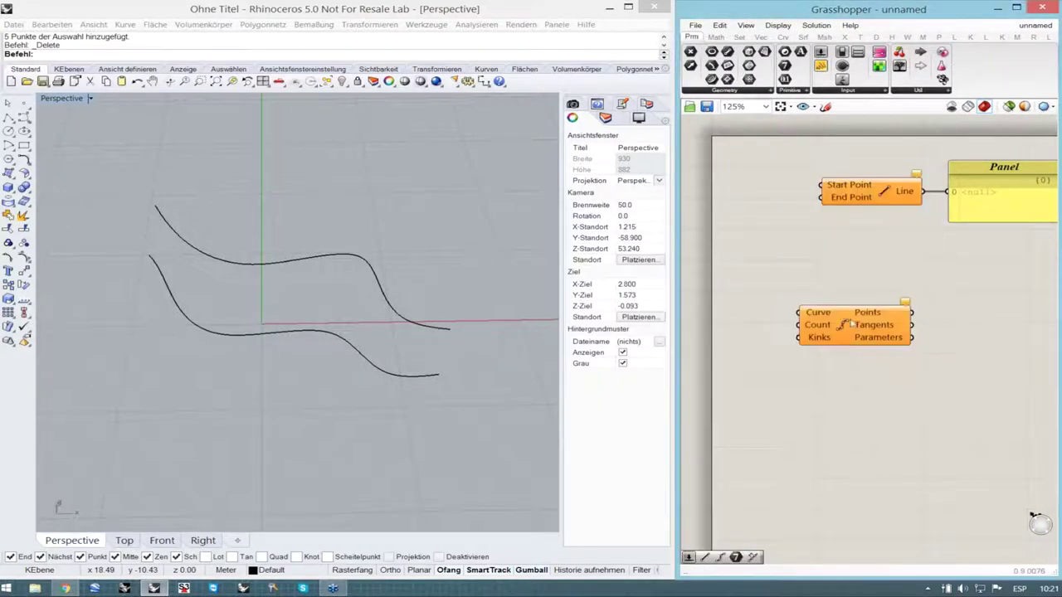
pyautogui.moveTo(875, 333); pyautogui.dragTo(911, 320)
pyautogui.click(900, 350)
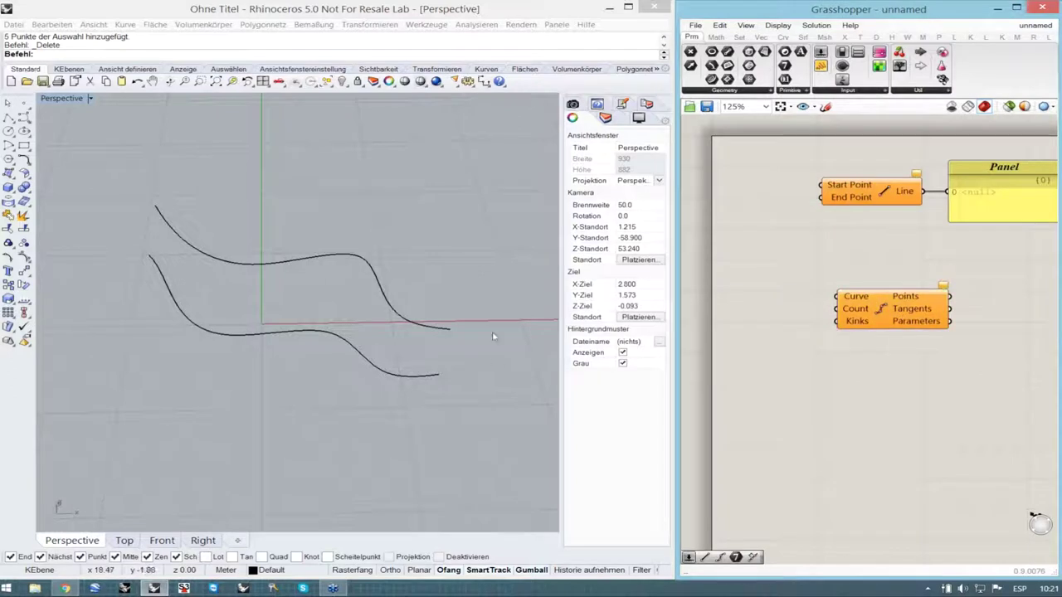
# - Reference the rear Rhino curve as the single curve for the Divide Curve component's Curve input
pyautogui.click(440, 329)
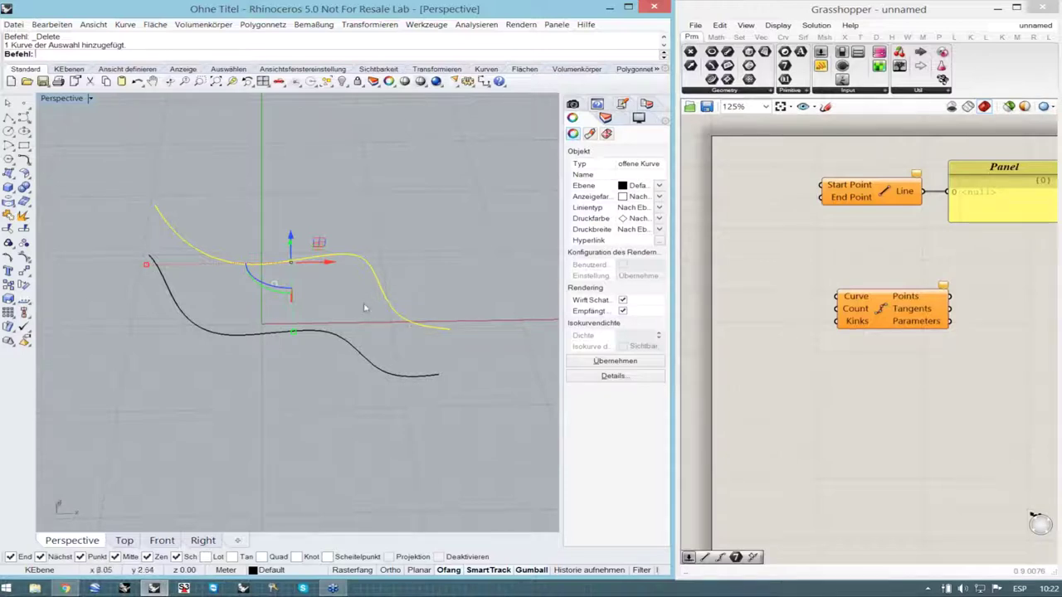
pyautogui.rightClick(863, 298)
pyautogui.click(901, 440)
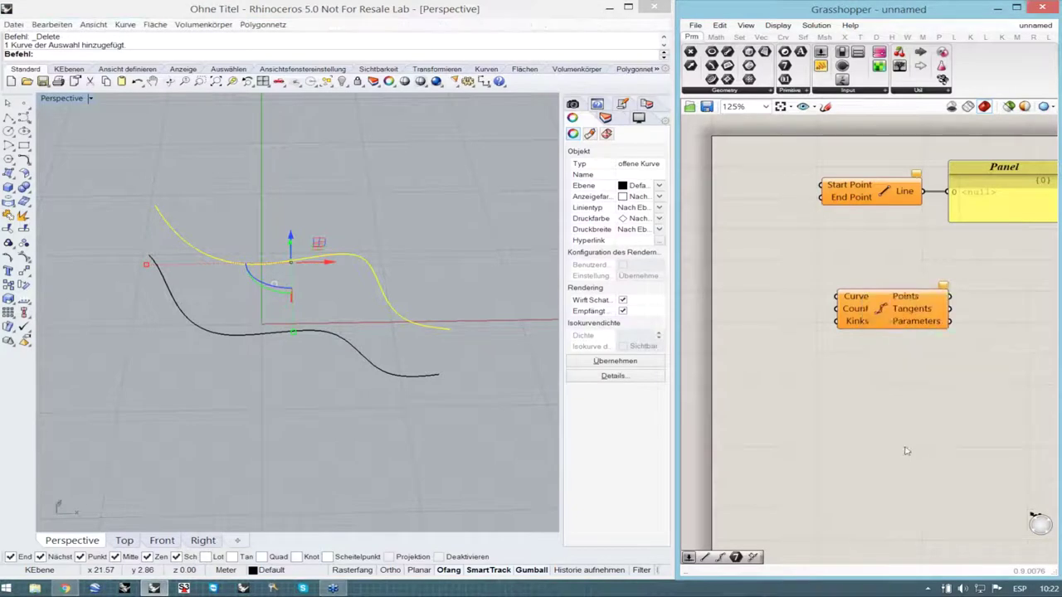
# - Duplicate the Divide Curve component directly below the original and reference the front Rhino curve in the copy's Curve input
pyautogui.click(414, 378)
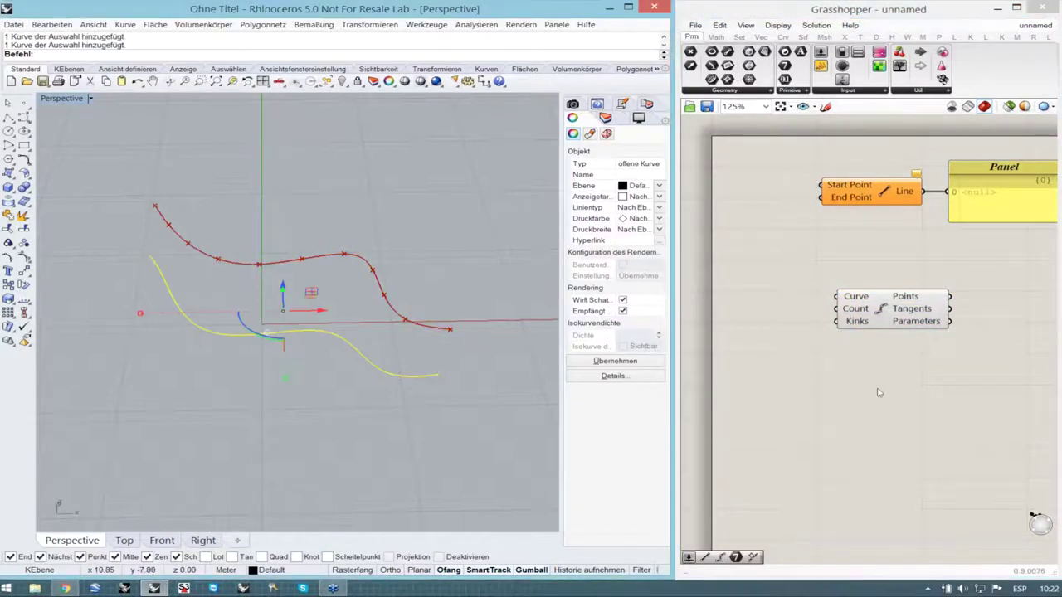
pyautogui.click(887, 316)
pyautogui.keyDown('alt'); pyautogui.moveTo(881, 317); pyautogui.dragTo(882, 371); pyautogui.keyUp('alt')
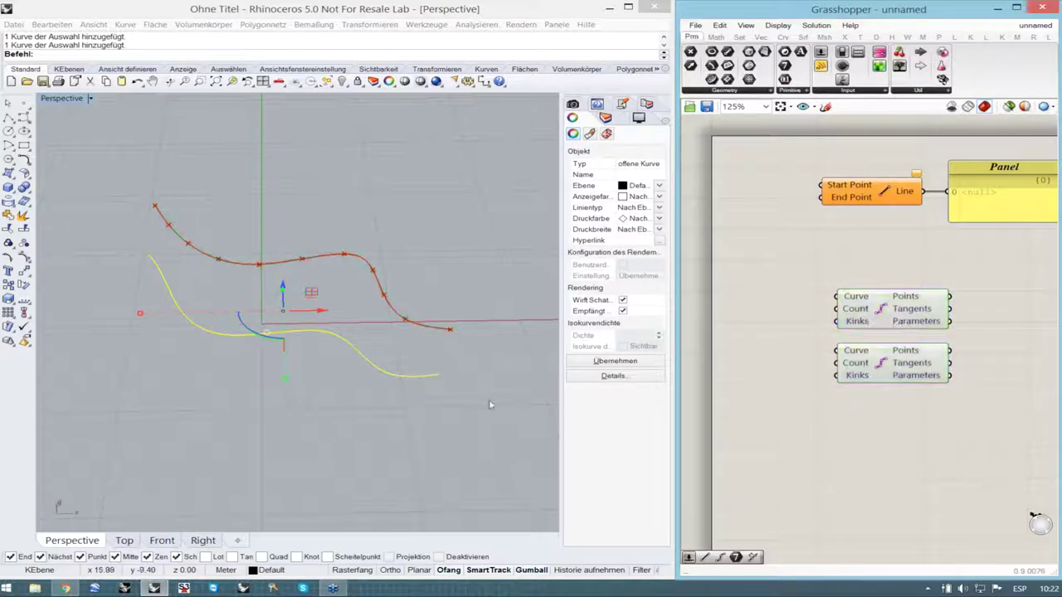
pyautogui.rightClick(856, 353)
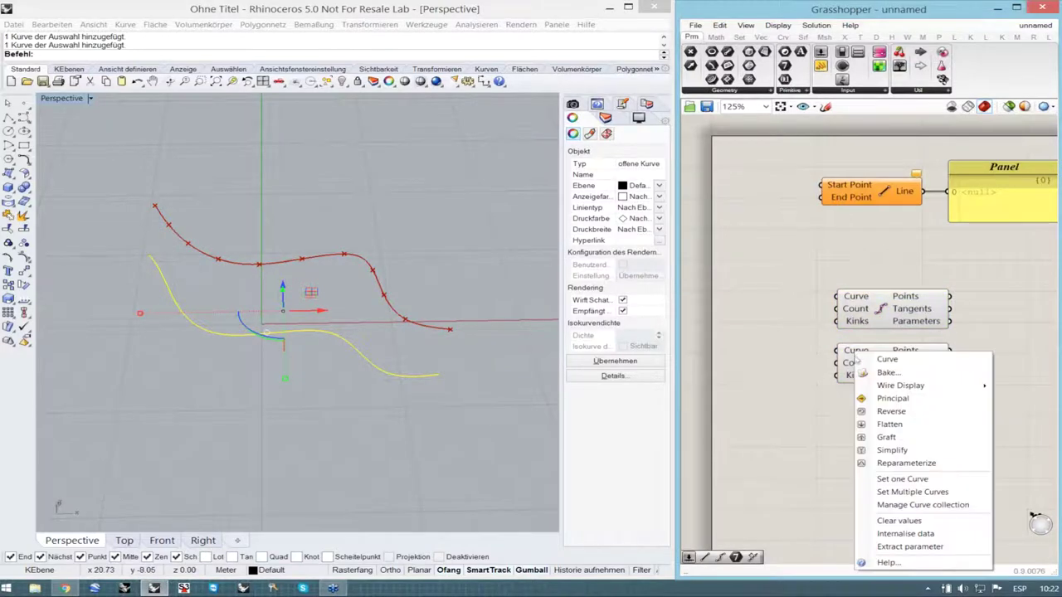
pyautogui.click(905, 478)
pyautogui.click(437, 439)
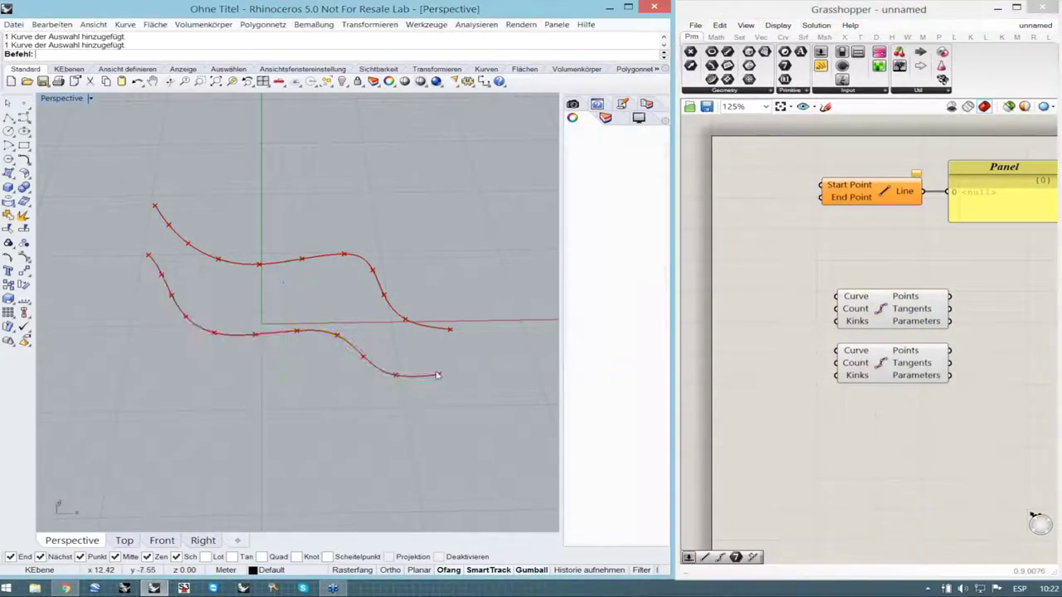
# - Select both Divide Curve components and shift them together sideways to leave more room in front of their inputs
pyautogui.moveTo(443, 355); pyautogui.dragTo(162, 241, button='right')
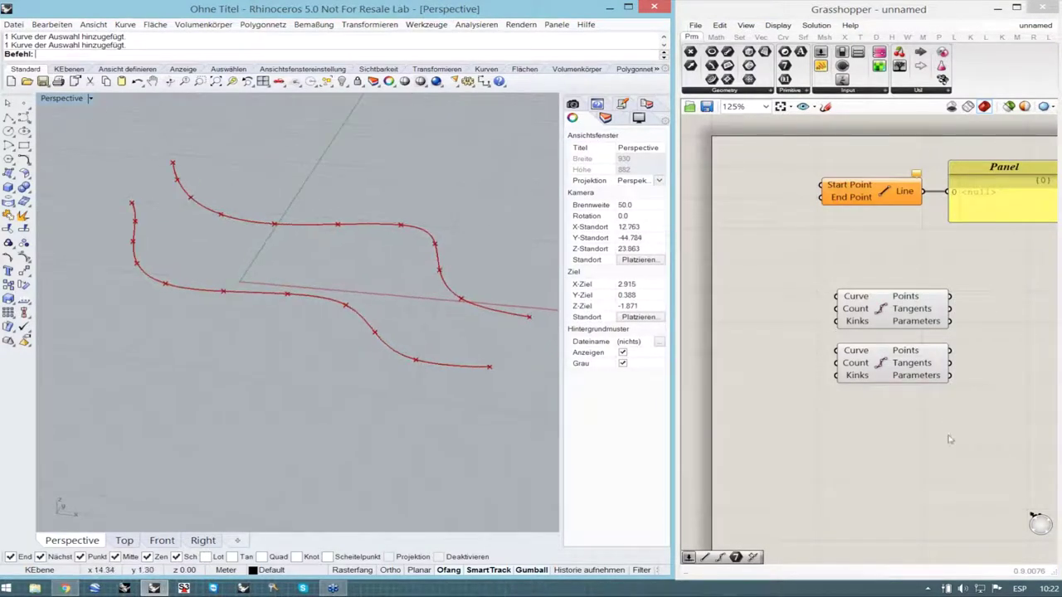
pyautogui.moveTo(938, 445); pyautogui.dragTo(862, 303)
pyautogui.click(868, 441)
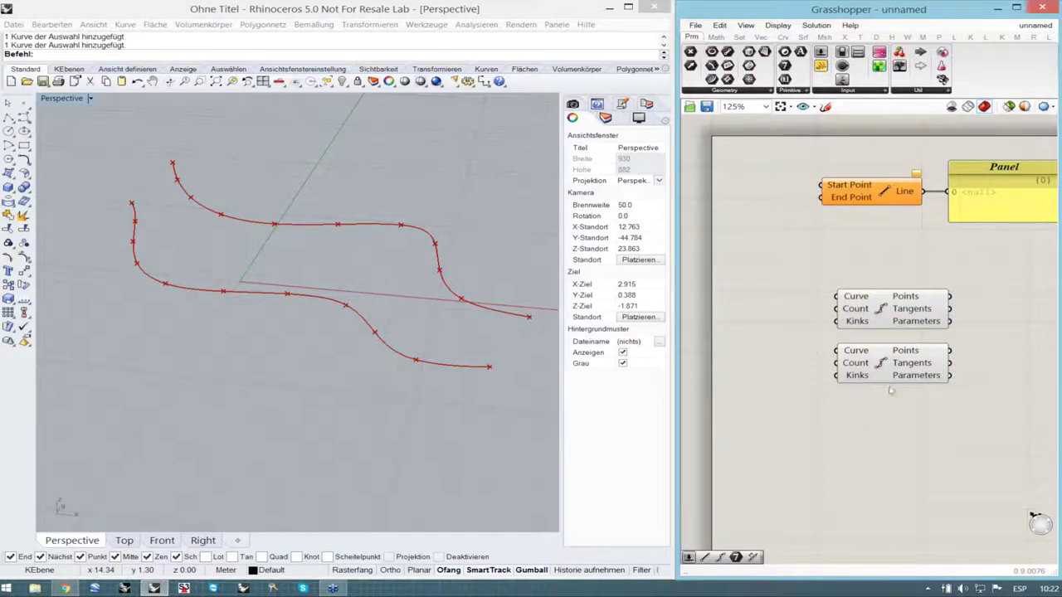
pyautogui.moveTo(941, 435); pyautogui.dragTo(921, 325)
pyautogui.click(926, 454)
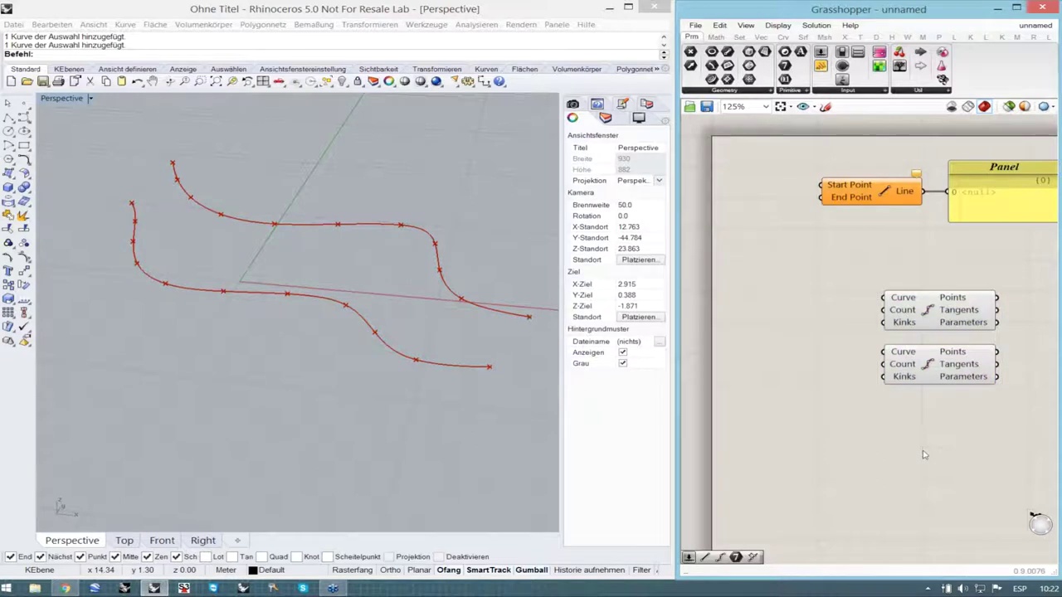
# - Check the integer stored in the upper Divide Curve component's Count input without changing it
pyautogui.rightClick(905, 314)
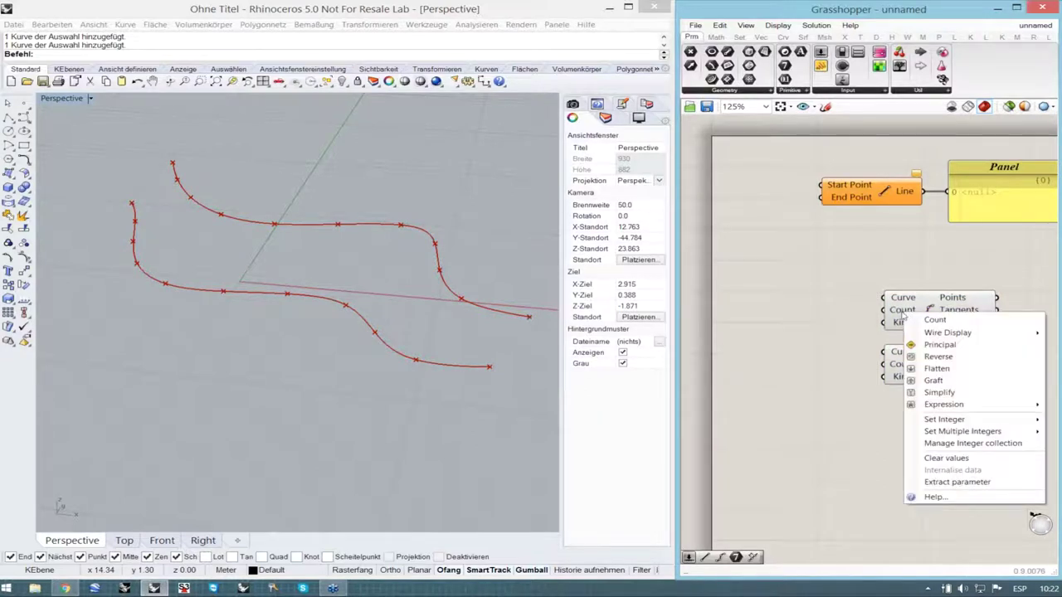
pyautogui.click(903, 313)
pyautogui.rightClick(902, 314)
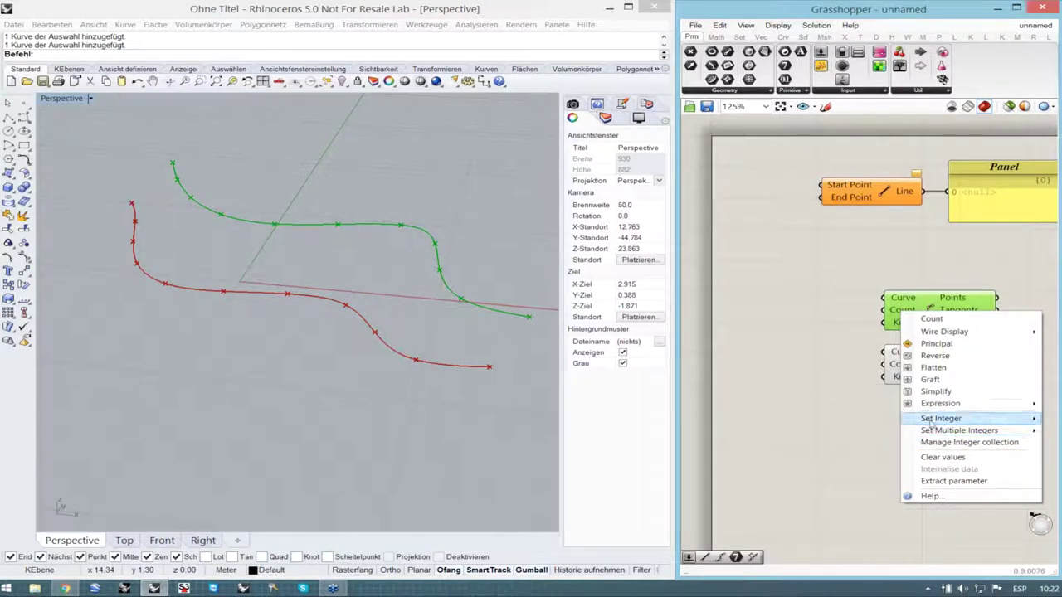
pyautogui.moveTo(931, 422)
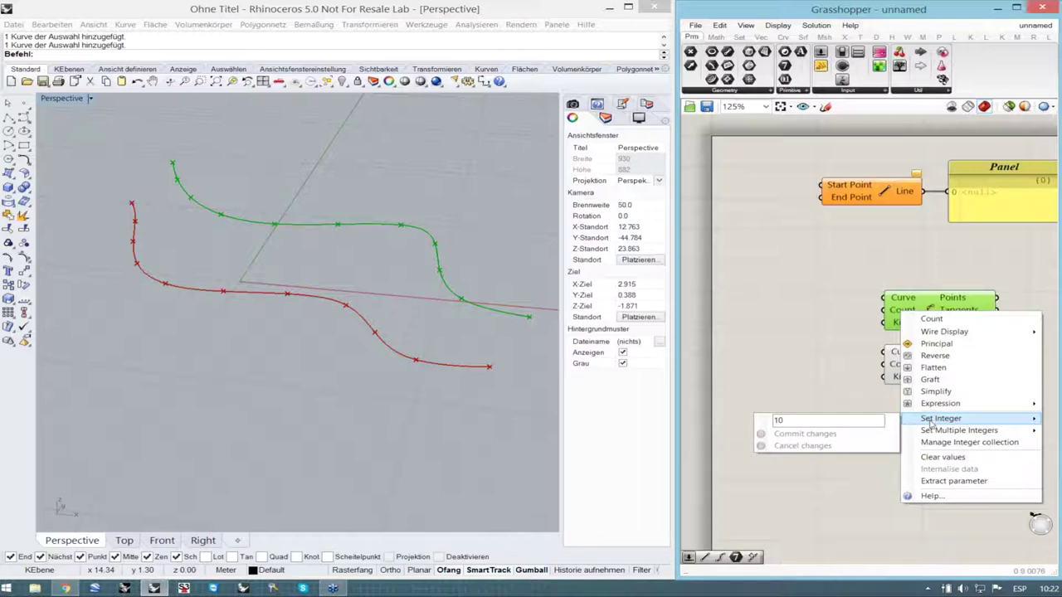
pyautogui.click(793, 361)
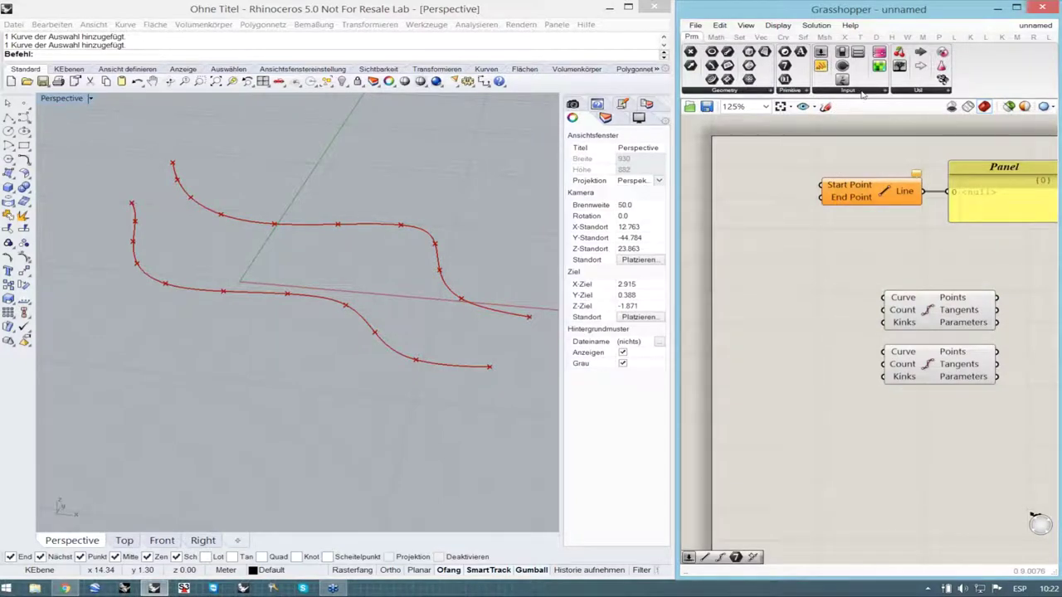
# - Add a Number Slider in front of the two Divide Curve components and shift both components sideways to make room
pyautogui.moveTo(821, 52); pyautogui.dragTo(793, 349)
pyautogui.moveTo(991, 429); pyautogui.dragTo(883, 291)
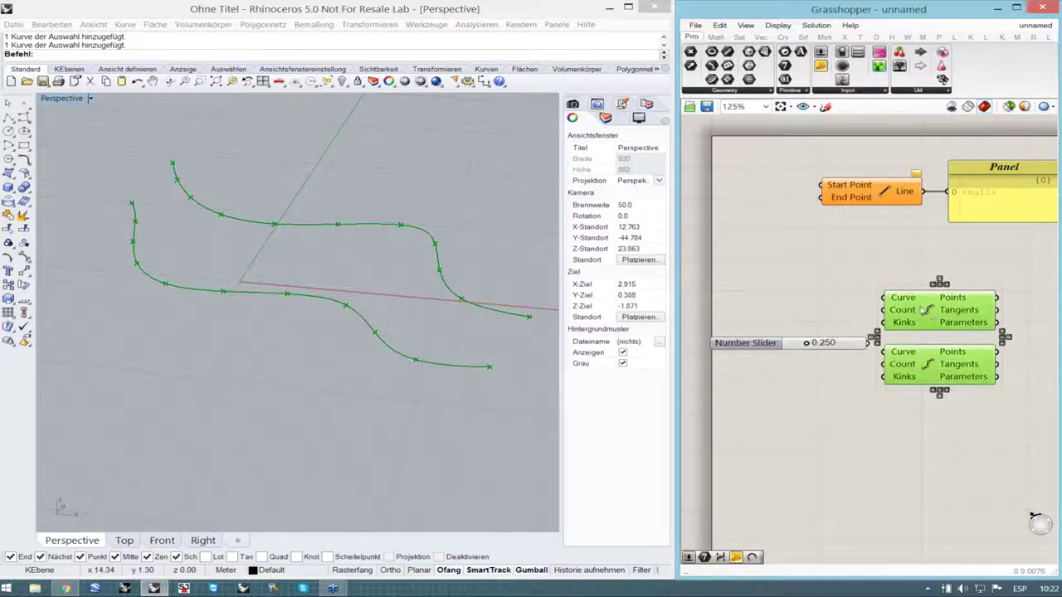
pyautogui.moveTo(940, 322); pyautogui.dragTo(973, 323)
pyautogui.click(872, 419)
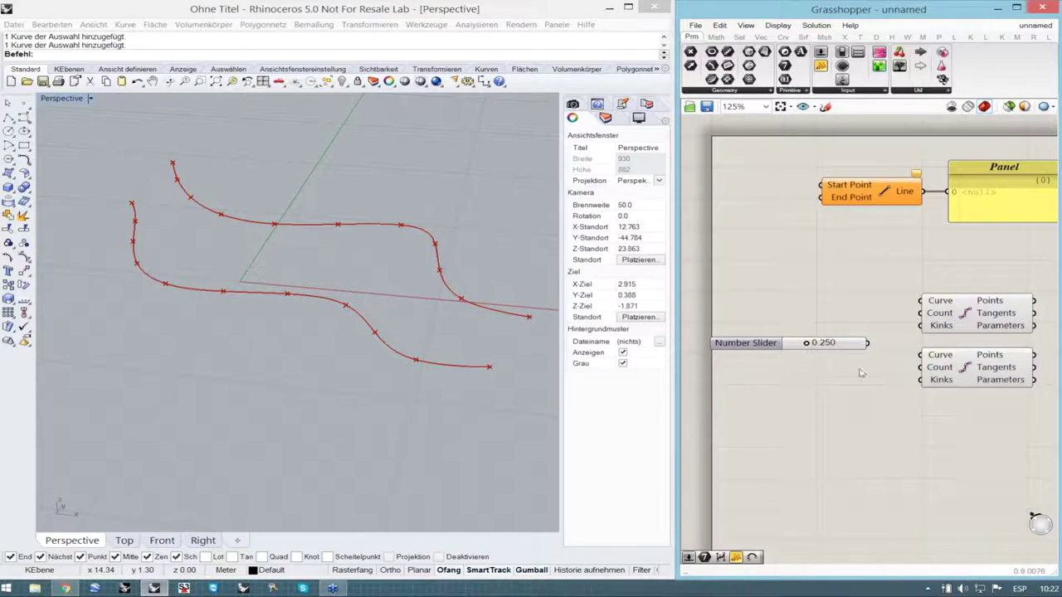
pyautogui.scroll(1, 862, 373)
pyautogui.moveTo(714, 339); pyautogui.dragTo(730, 317)
pyautogui.click(764, 371)
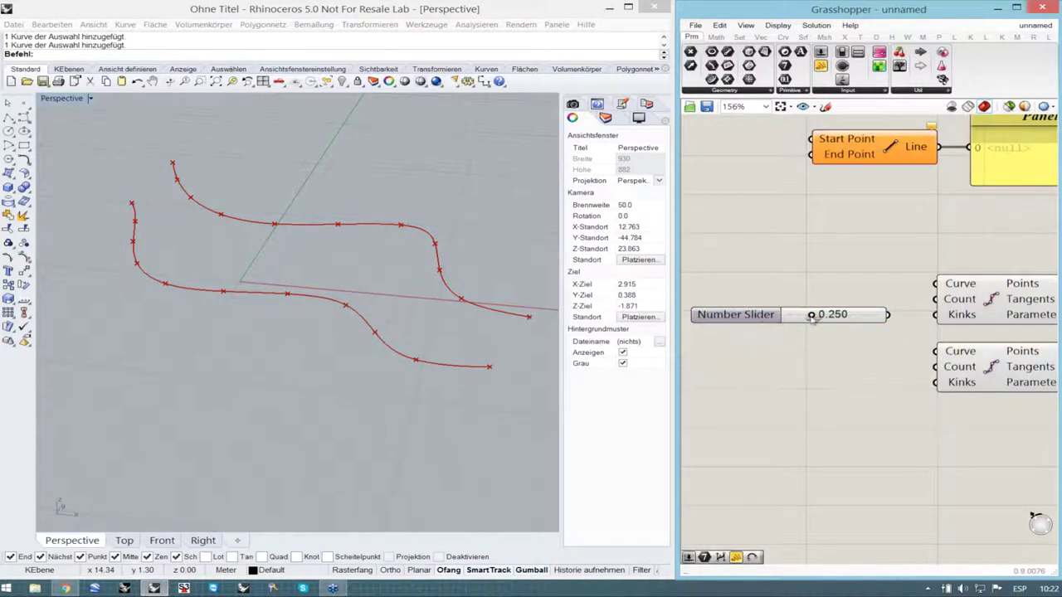
# - Raise the Number Slider to 1 and set it to integer rounding with a numeric range of 50
pyautogui.moveTo(812, 315); pyautogui.dragTo(889, 320)
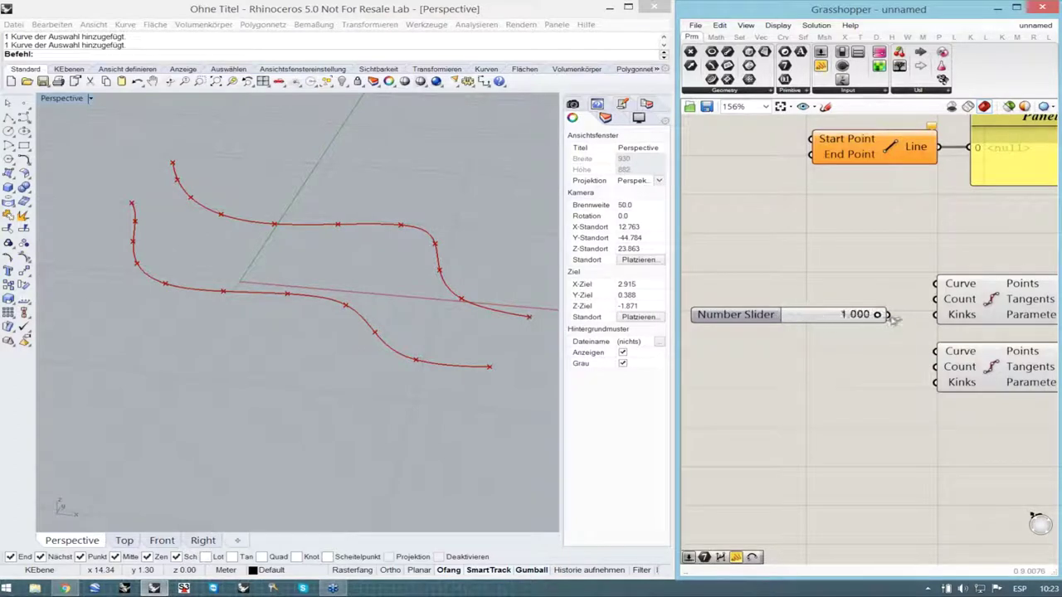
pyautogui.click(730, 316)
pyautogui.doubleClick(729, 316)
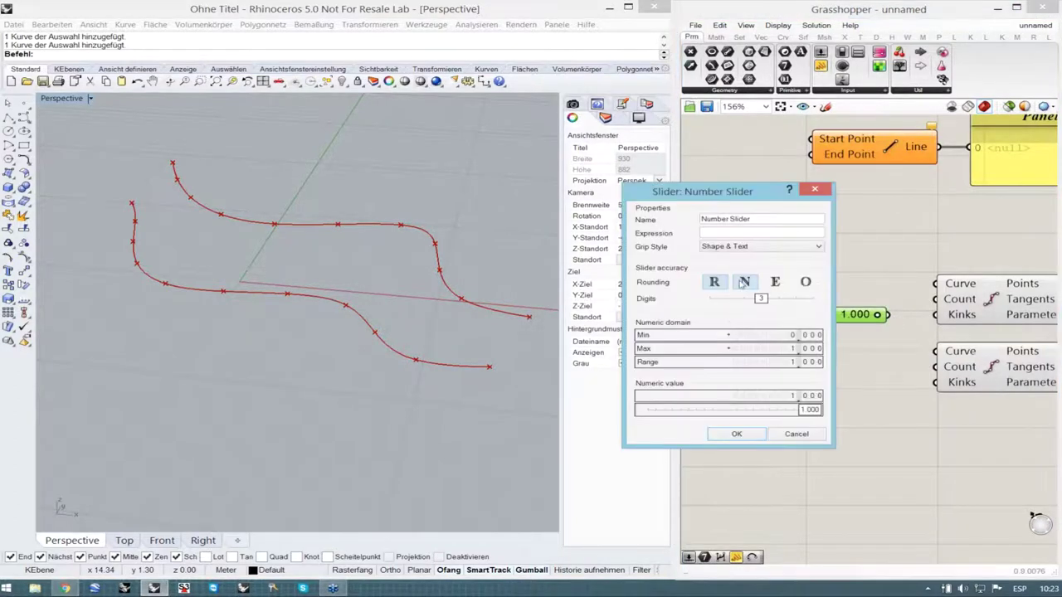
pyautogui.click(744, 282)
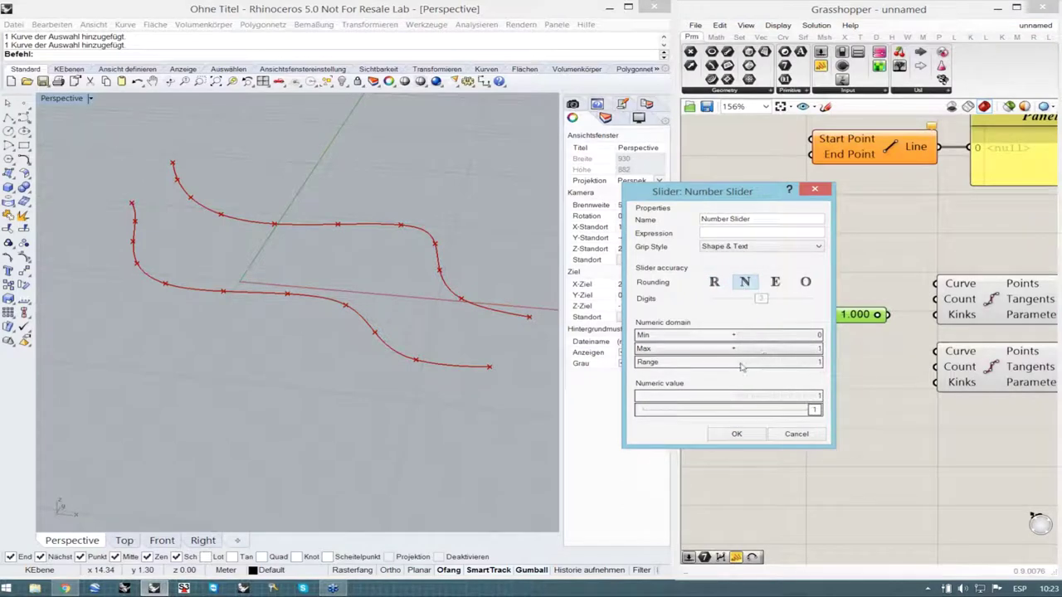
pyautogui.click(739, 363)
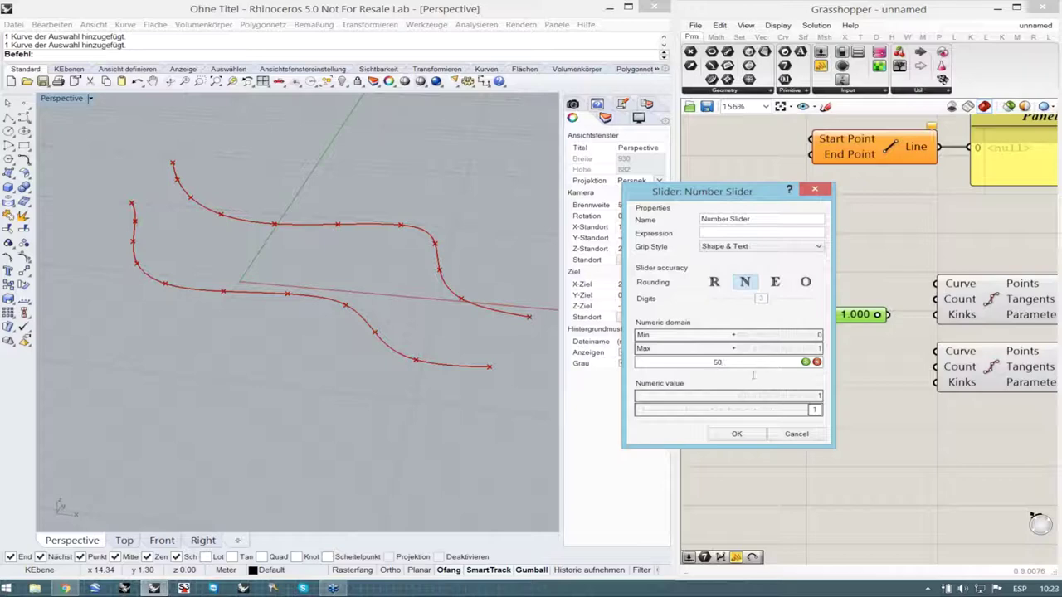
pyautogui.click(805, 362)
pyautogui.click(736, 434)
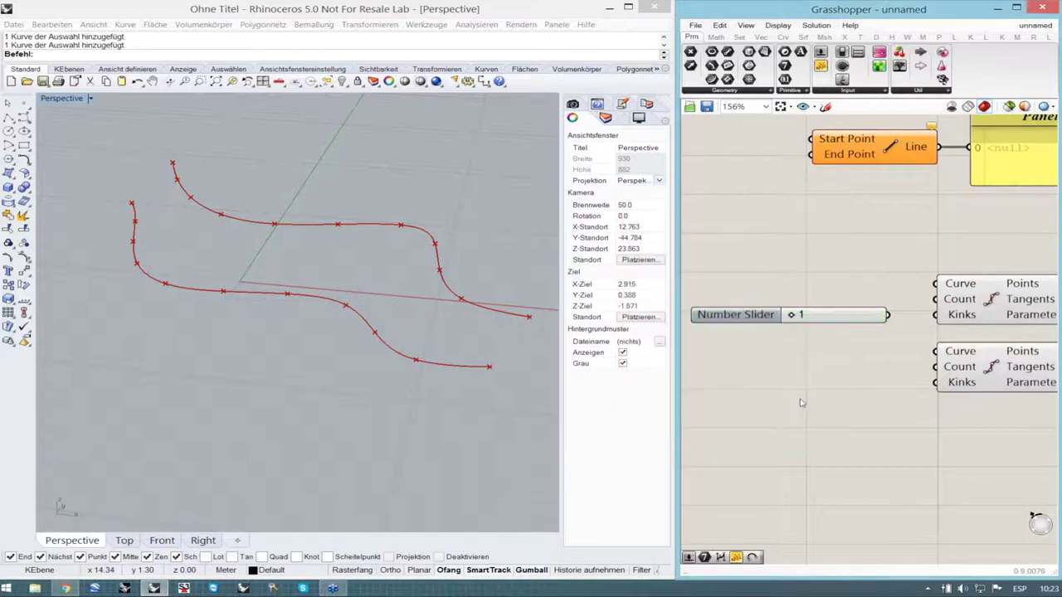
# - Connect the Number Slider to the Count inputs of both Divide Curve components and set it to 22
pyautogui.moveTo(834, 317); pyautogui.dragTo(936, 299)
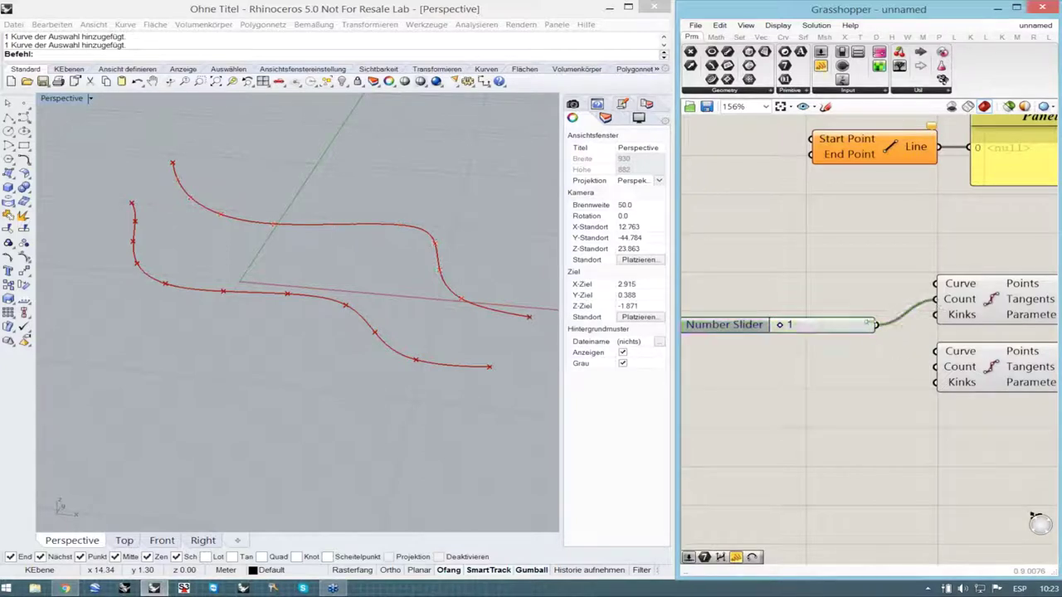
pyautogui.moveTo(875, 324); pyautogui.dragTo(935, 367)
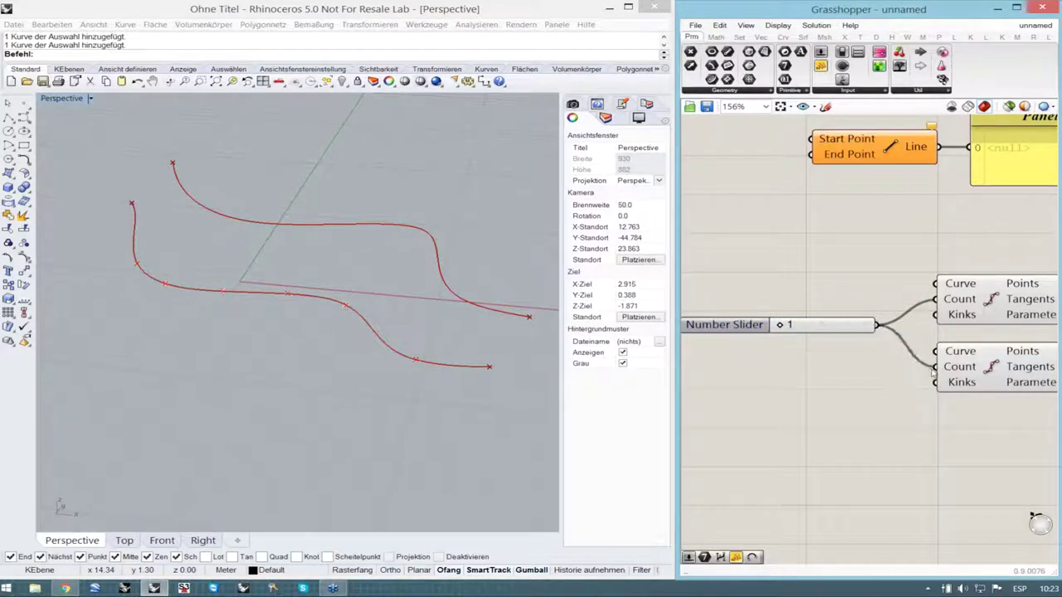
pyautogui.moveTo(780, 325); pyautogui.dragTo(817, 330)
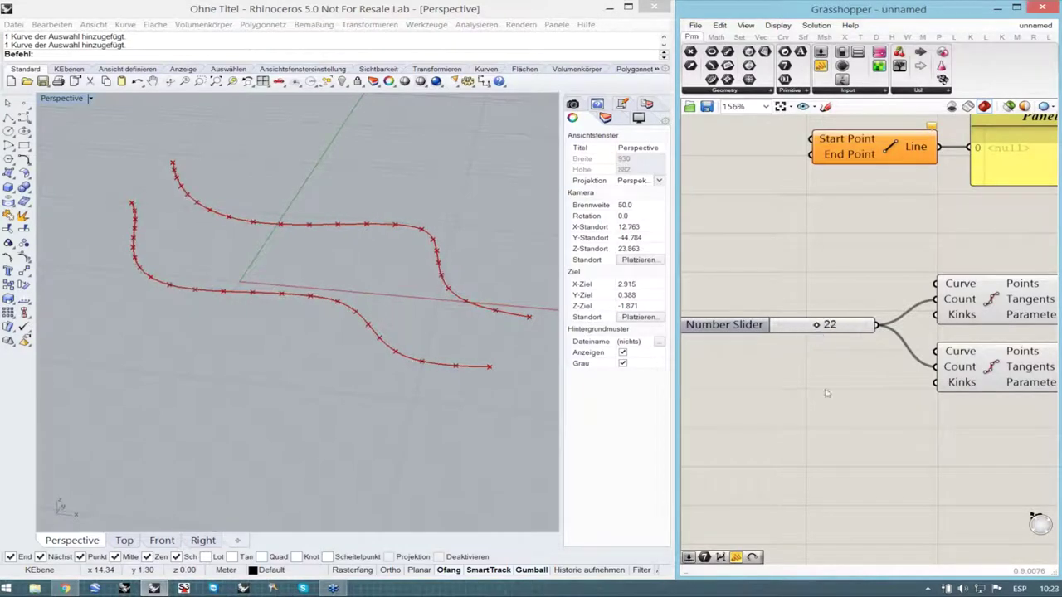
# - Move the Line component behind the Divide Curve components and wire the upper Points output to Start Point and the lower to End Point
pyautogui.scroll(-5, 826, 394)
pyautogui.moveTo(757, 247); pyautogui.dragTo(993, 355)
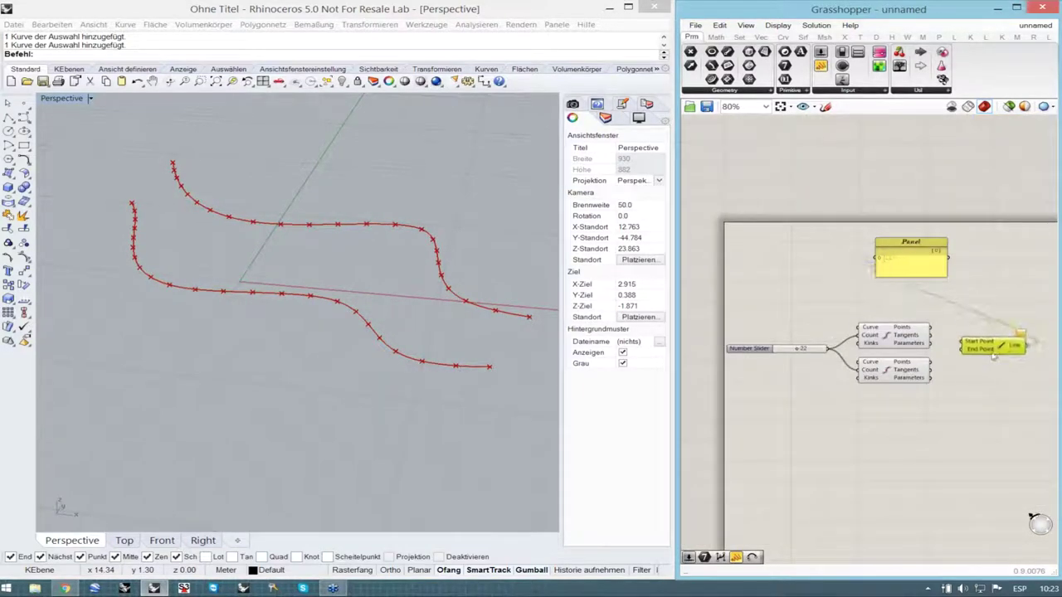
pyautogui.scroll(4, 993, 353)
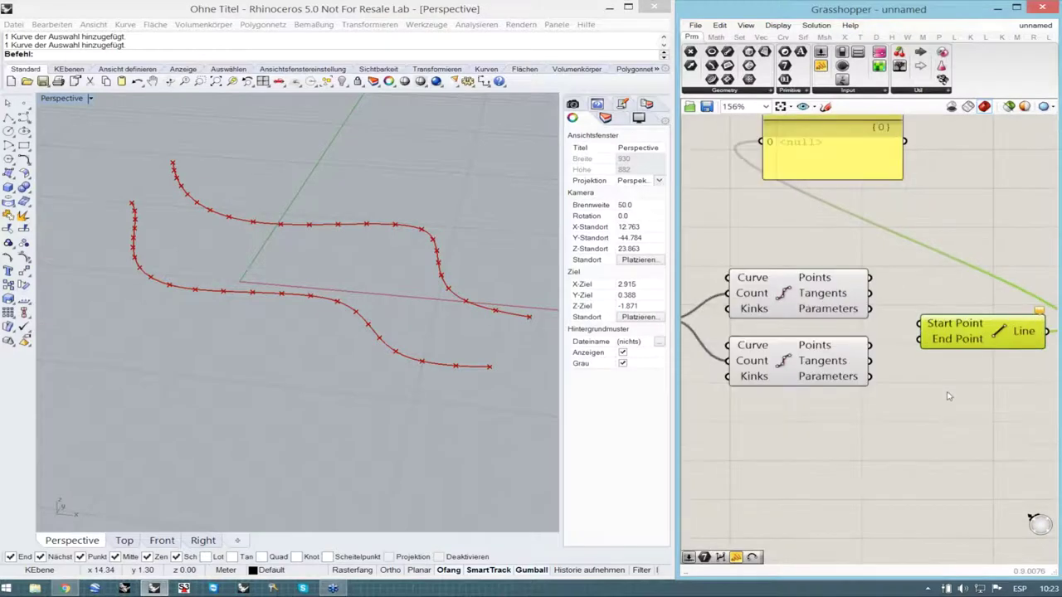
pyautogui.click(973, 338)
pyautogui.moveTo(882, 283); pyautogui.dragTo(918, 341)
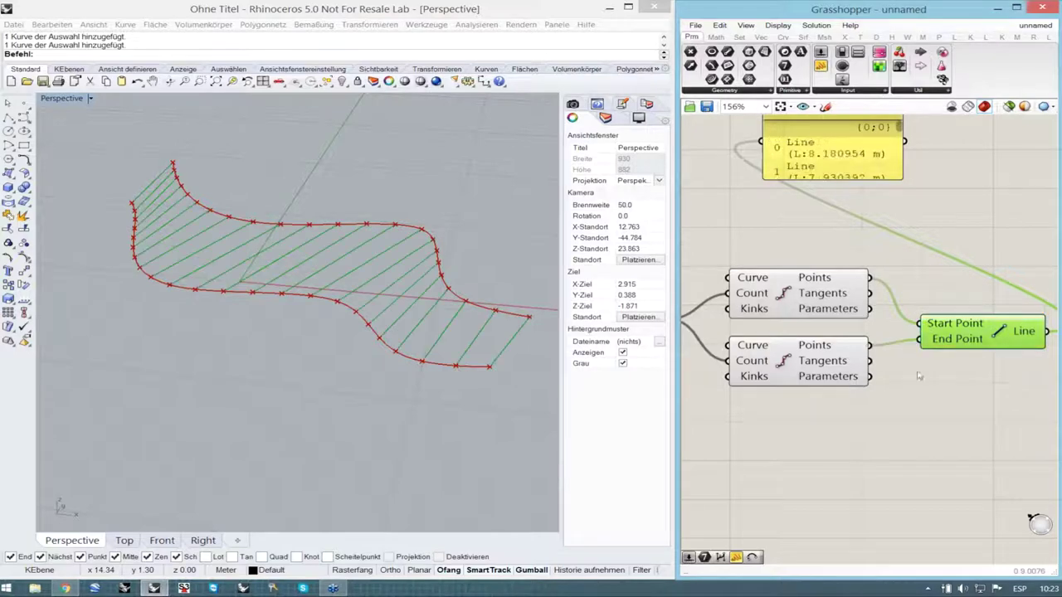
pyautogui.click(921, 380)
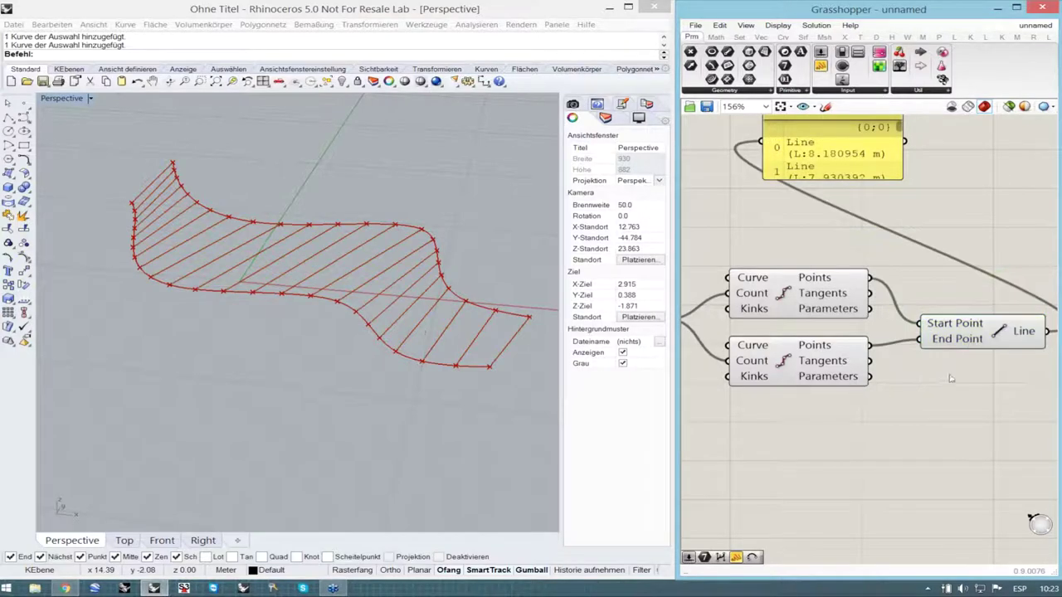
# - Set the Number Slider that drives both Count inputs to 27
pyautogui.scroll(-3, 960, 365)
pyautogui.scroll(-1, 963, 362)
pyautogui.scroll(1, 797, 369)
pyautogui.click(781, 335)
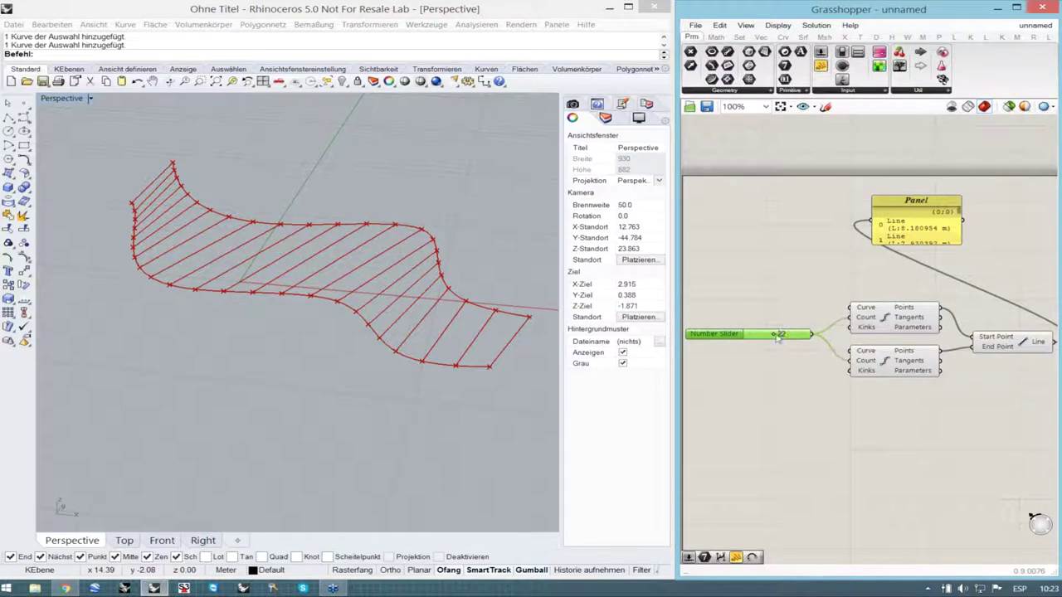
pyautogui.moveTo(779, 334)
pyautogui.mouseDown()
pyautogui.moveTo(793, 335)
pyautogui.moveTo(764, 343)
pyautogui.moveTo(797, 347)
pyautogui.moveTo(780, 349)
pyautogui.mouseUp()
pyautogui.click(787, 376)
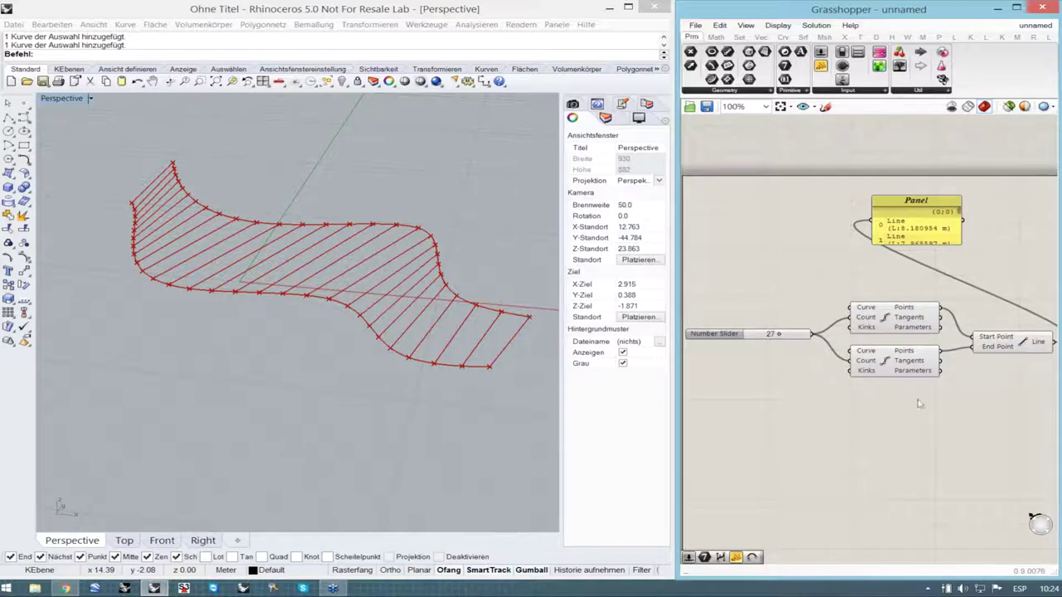
# - Nudge the Line component slightly and move the Panel sideways so that it sits above it
pyautogui.scroll(-2, 806, 338)
pyautogui.scroll(2, 923, 339)
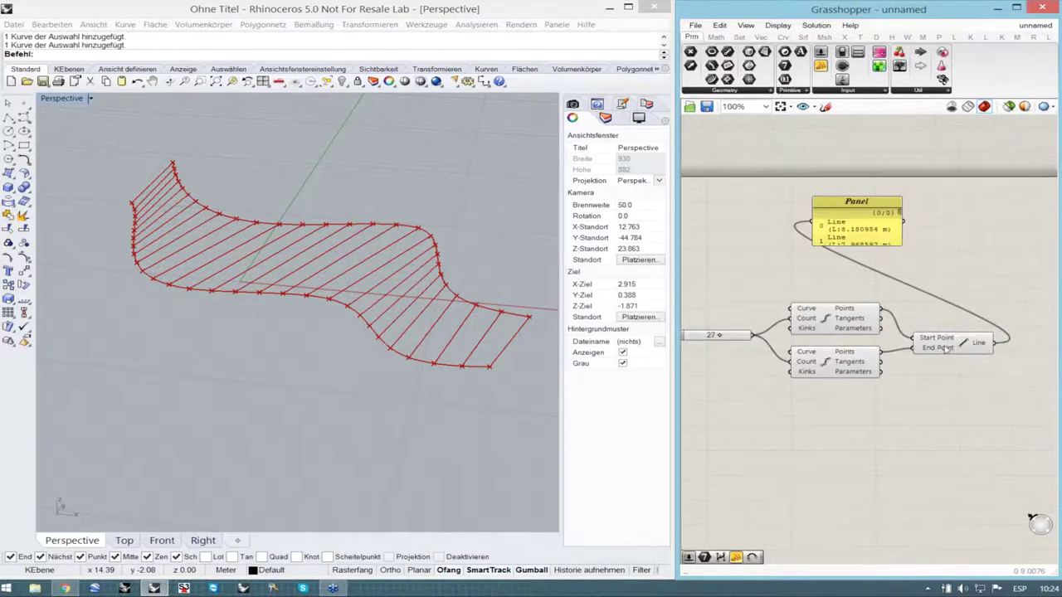
pyautogui.moveTo(937, 341); pyautogui.dragTo(943, 340)
pyautogui.moveTo(883, 225); pyautogui.dragTo(1011, 224)
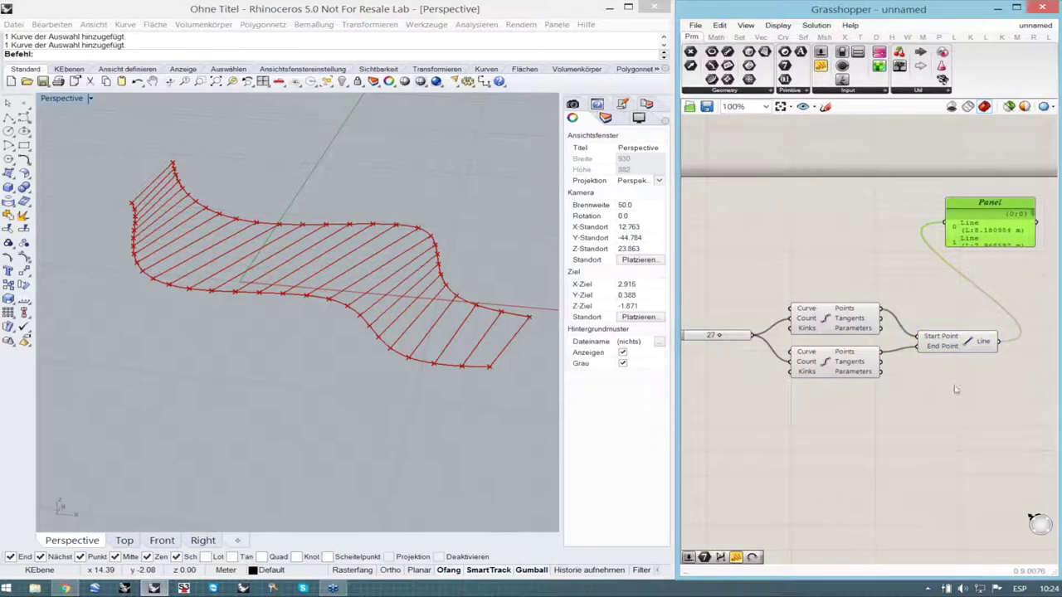
pyautogui.click(903, 404)
# - Highlight the Divide Curve and Line components in turn to examine which Rhino geometry each one produces
pyautogui.click(845, 368)
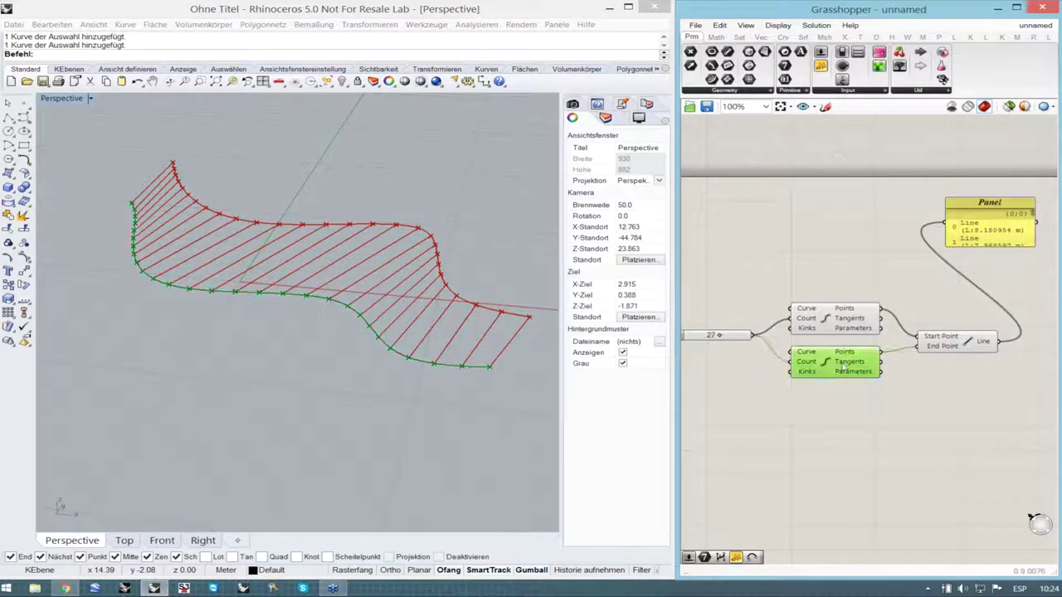
pyautogui.click(850, 320)
pyautogui.click(886, 390)
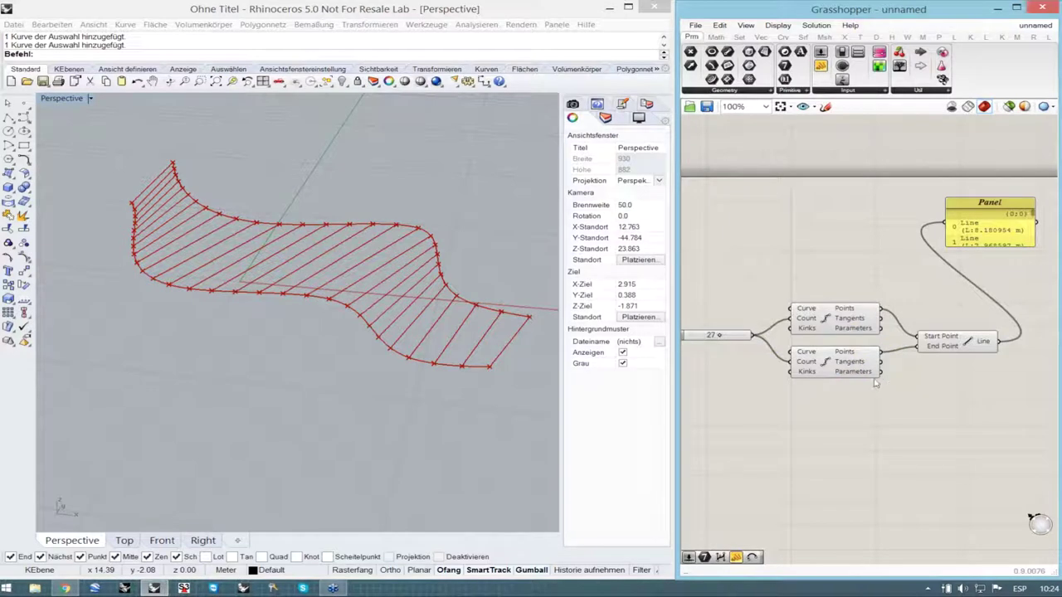
pyautogui.scroll(-2, 904, 360)
pyautogui.scroll(2, 810, 356)
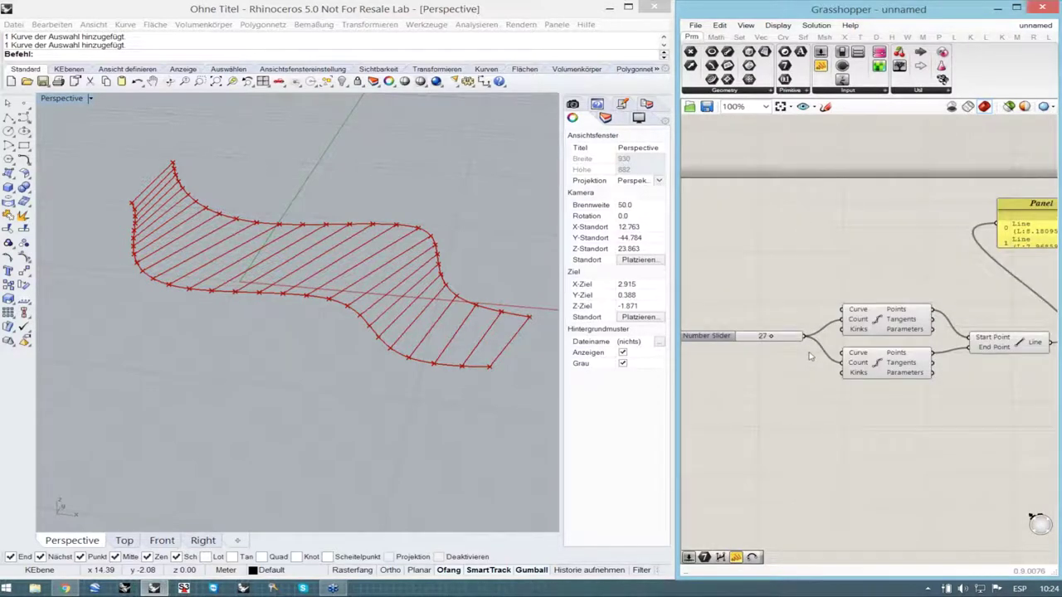
pyautogui.click(718, 337)
pyautogui.scroll(-4, 705, 365)
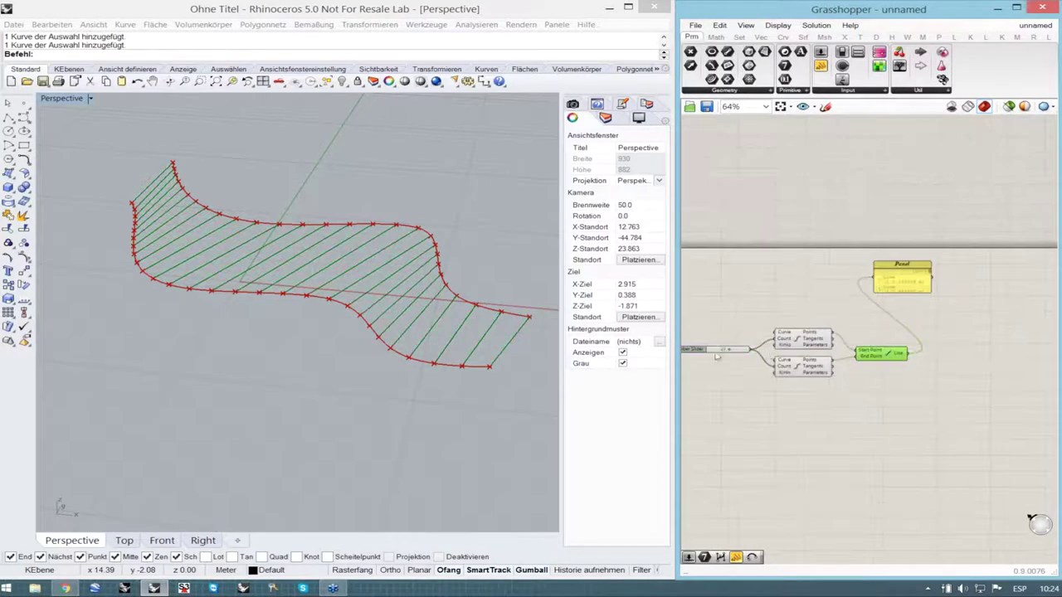
pyautogui.scroll(4, 722, 362)
pyautogui.scroll(-1, 1010, 385)
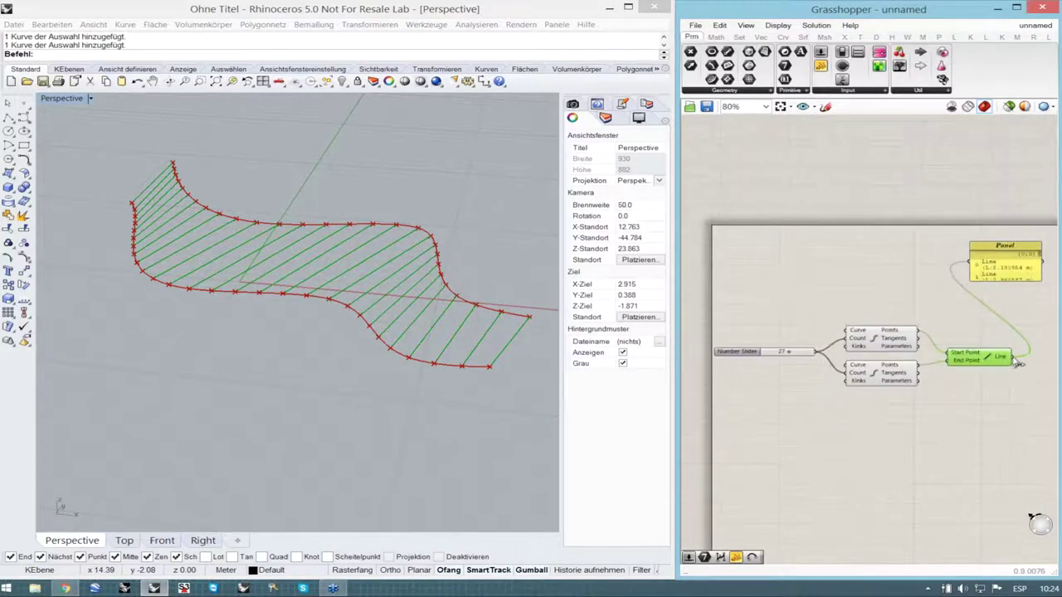
# - Try wiring the Line output back into the upper Divide Curve component's Curve input and inspect the Line component's error messages
pyautogui.moveTo(1012, 357); pyautogui.dragTo(848, 337)
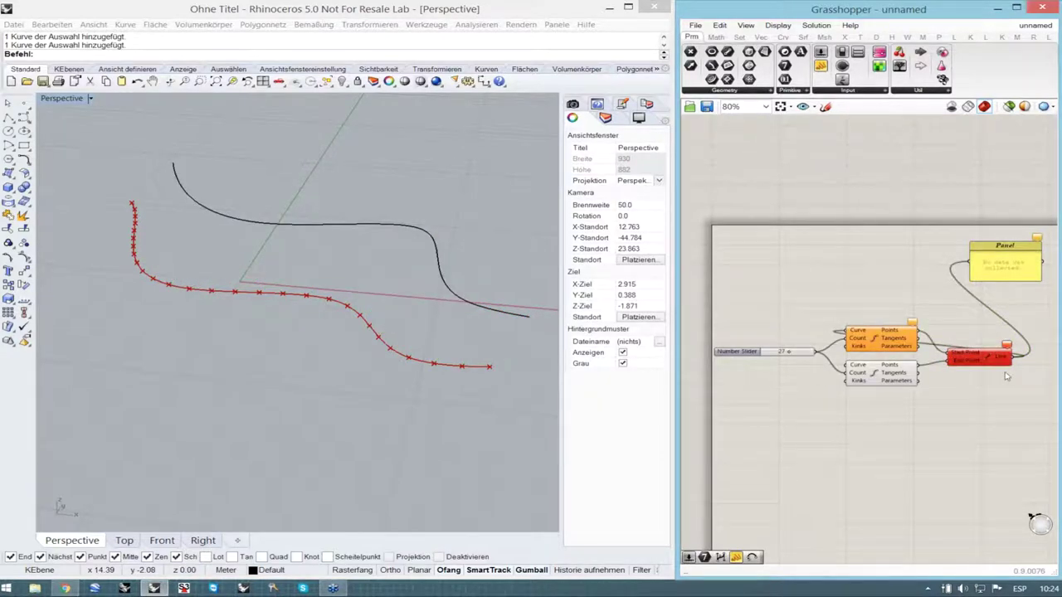
pyautogui.scroll(5, 1006, 376)
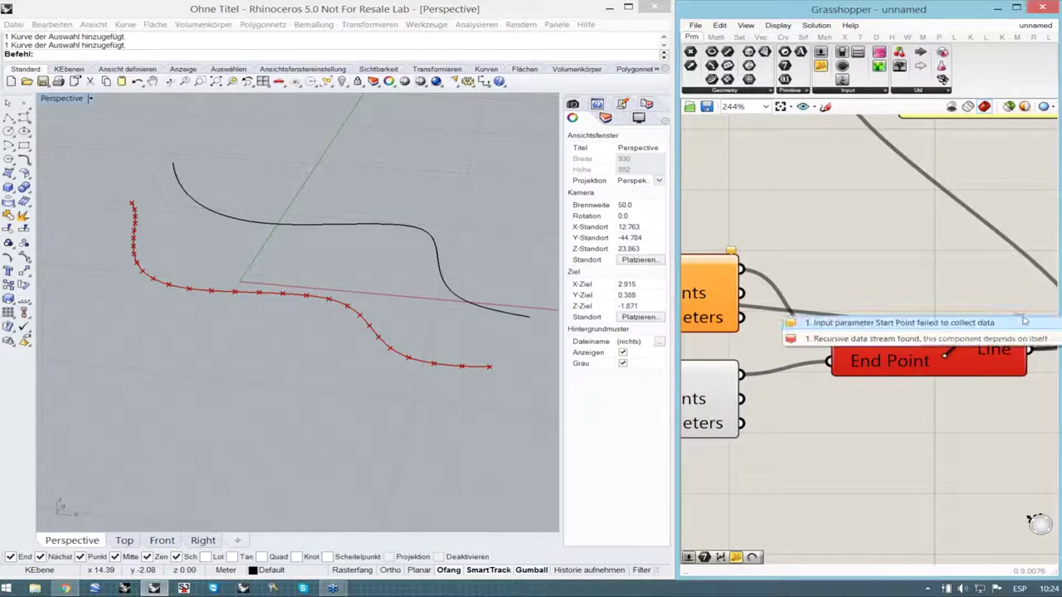
pyautogui.scroll(-3, 868, 398)
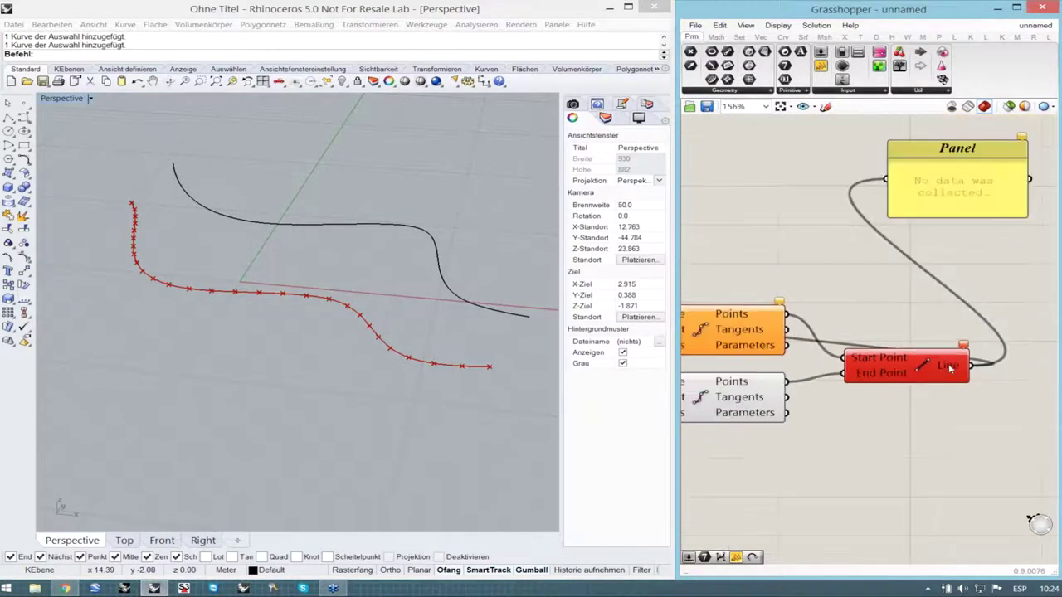
# - Disconnect all wires from the Line component's Line output
pyautogui.rightClick(951, 369)
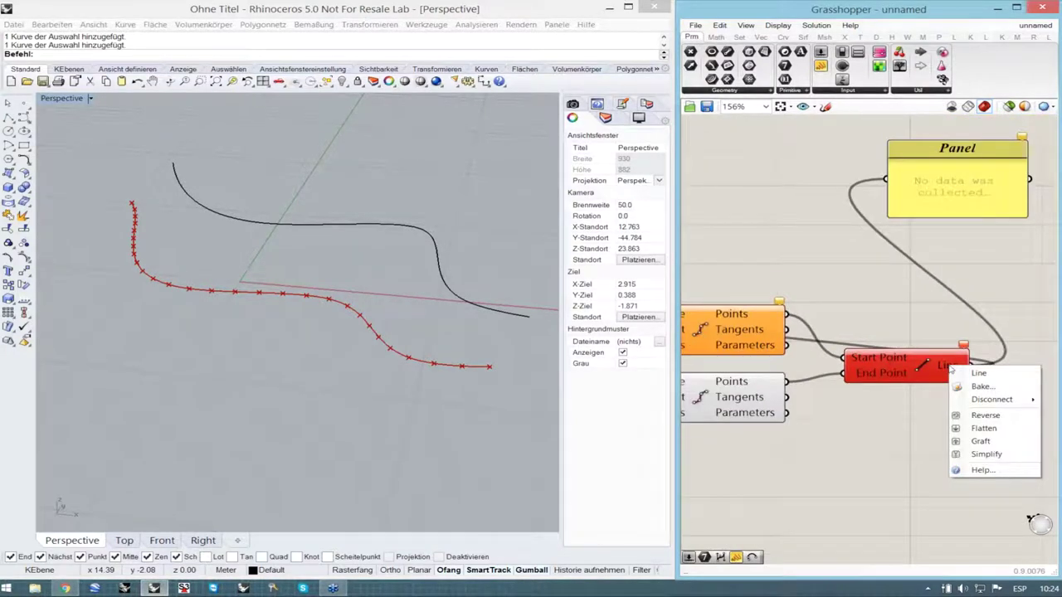
pyautogui.moveTo(995, 399)
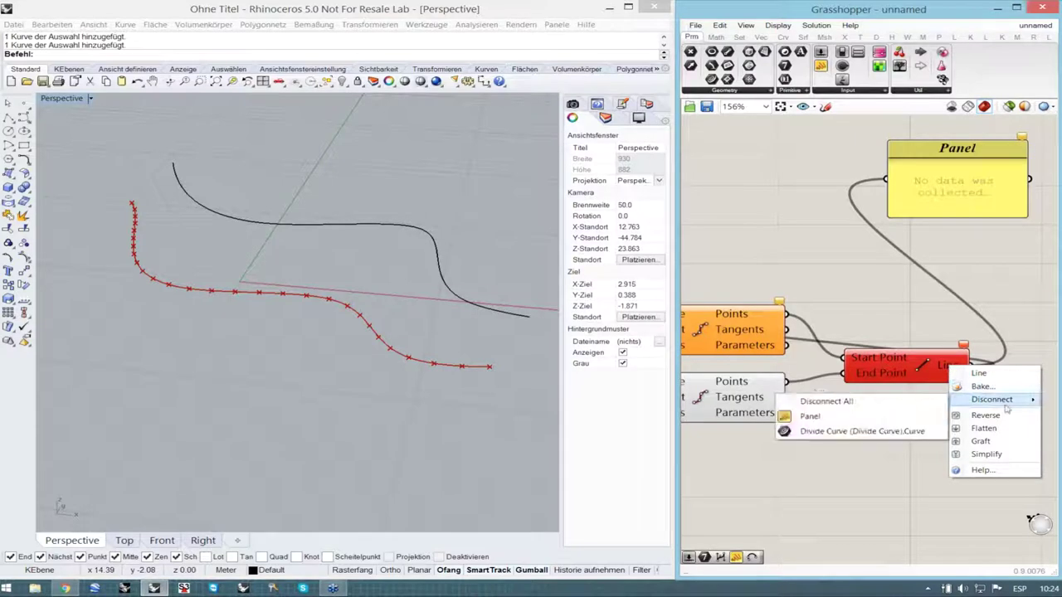
pyautogui.click(886, 405)
pyautogui.scroll(-2, 933, 402)
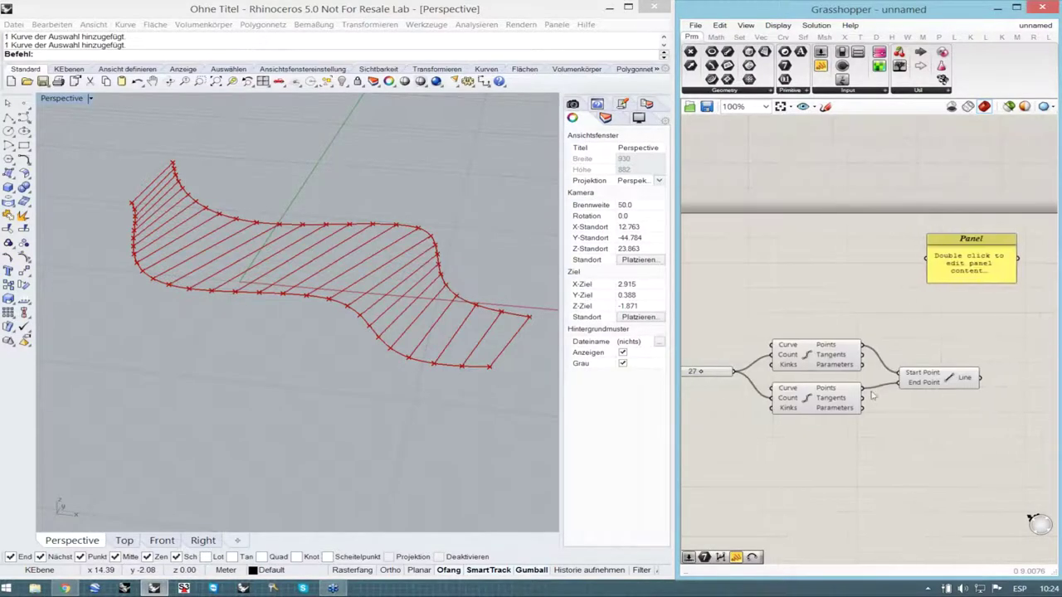
pyautogui.scroll(2, 821, 408)
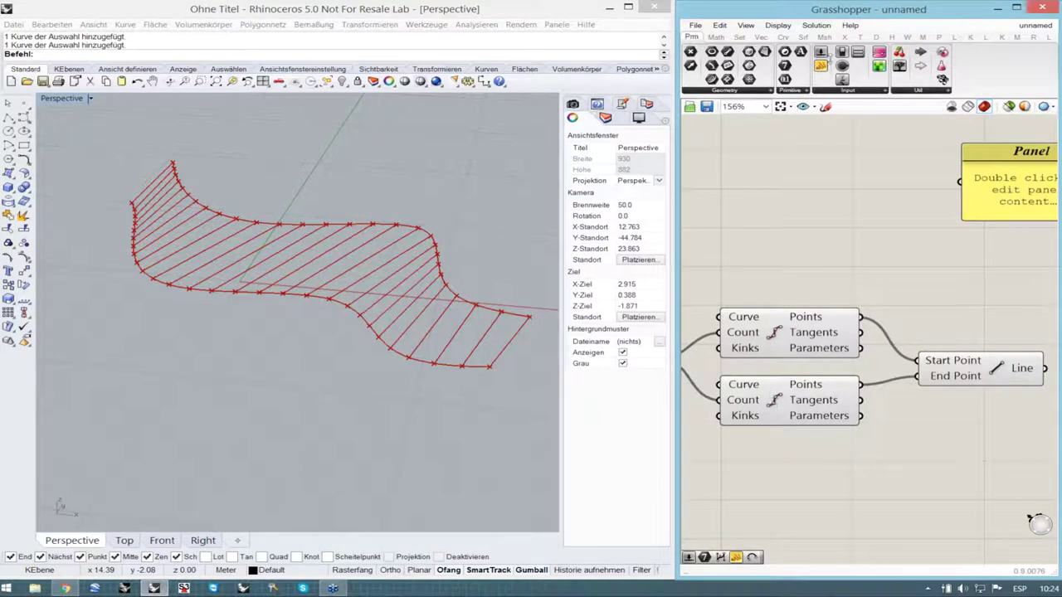
# - Switch the component labels from full names to abbreviations and back again with Draw Full Names
pyautogui.click(777, 26)
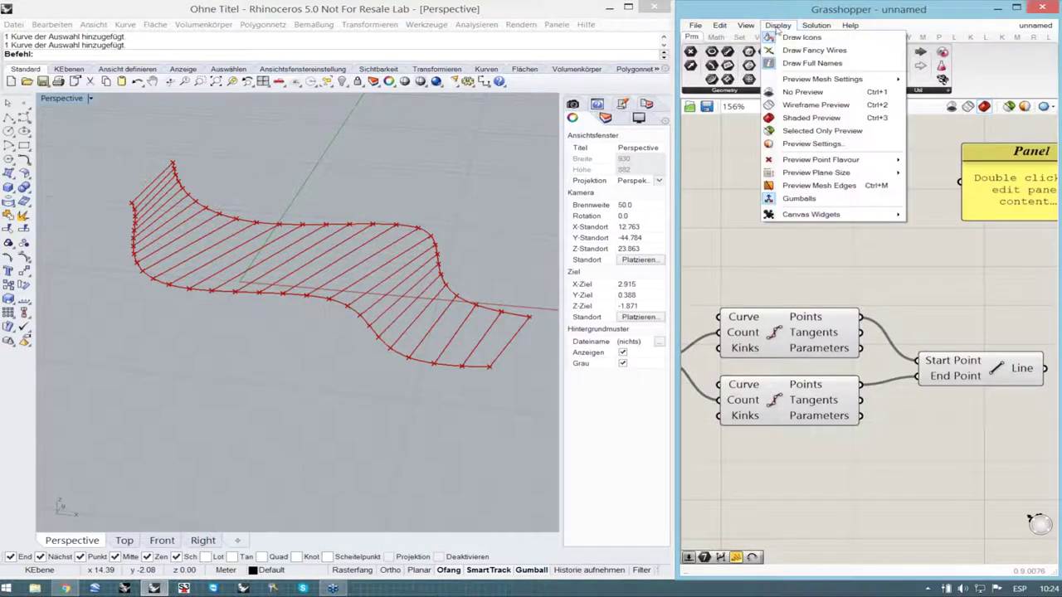
pyautogui.click(812, 64)
pyautogui.click(786, 28)
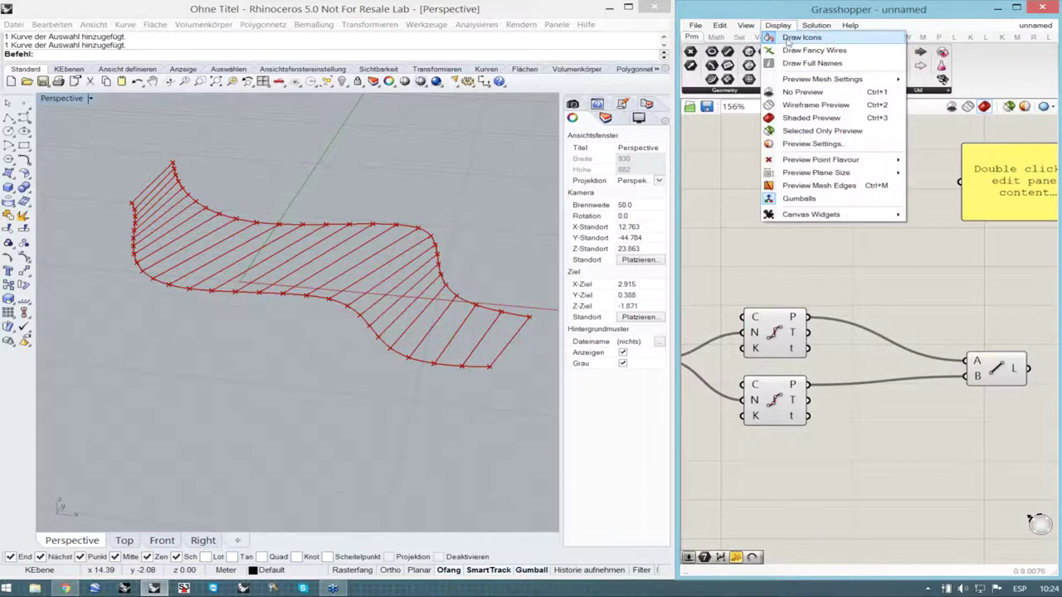
pyautogui.click(811, 63)
# - Turn off Draw Icons and spread the two Divide Curve components apart vertically, with the Line component raised between them
pyautogui.click(778, 26)
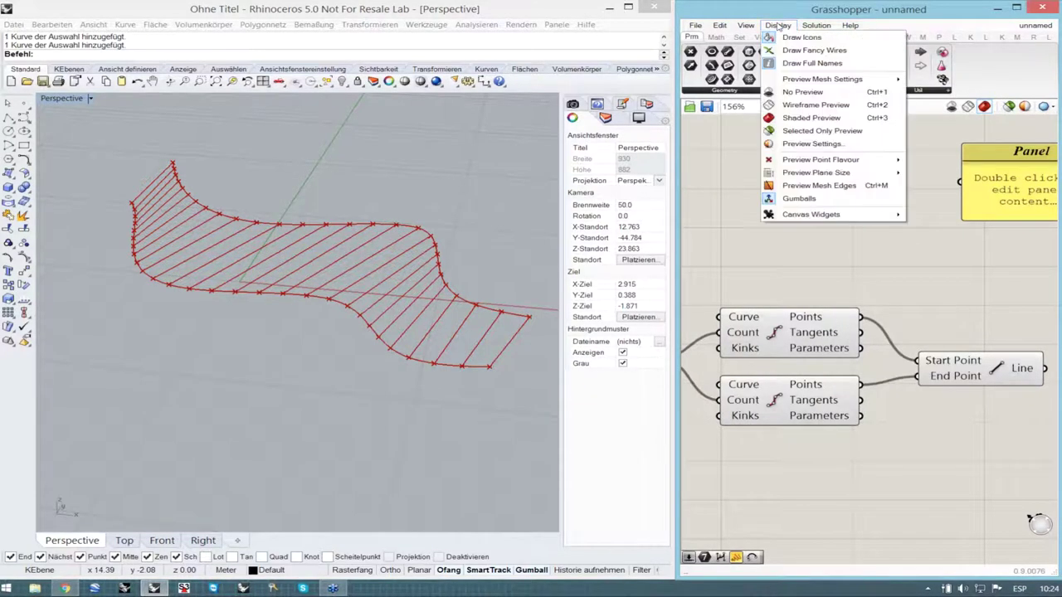
pyautogui.click(801, 38)
pyautogui.scroll(-1, 847, 239)
pyautogui.moveTo(797, 290); pyautogui.dragTo(800, 247)
pyautogui.moveTo(798, 351); pyautogui.dragTo(825, 361)
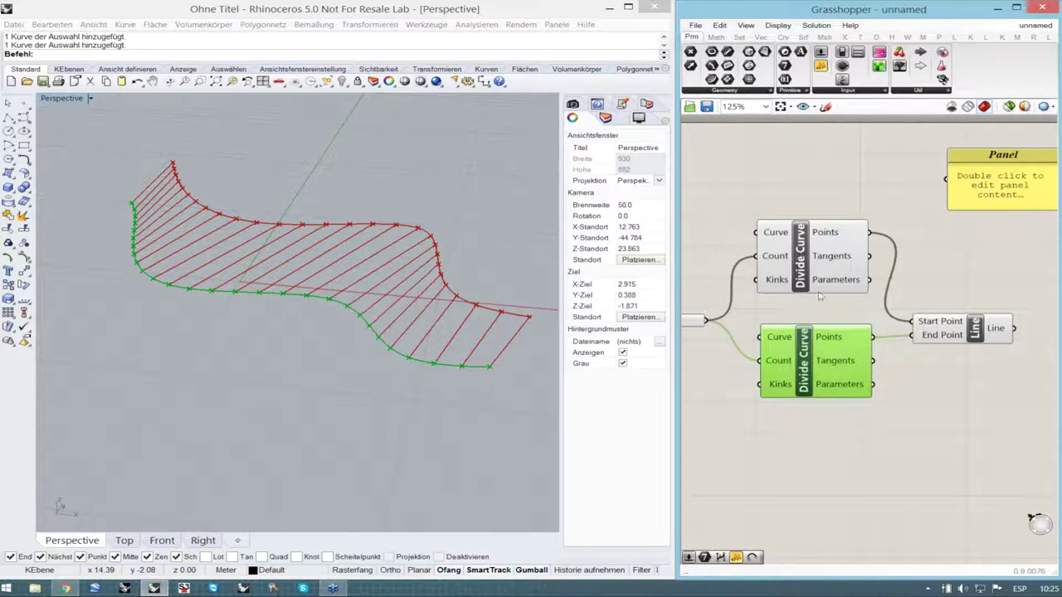
pyautogui.moveTo(974, 327); pyautogui.dragTo(987, 279)
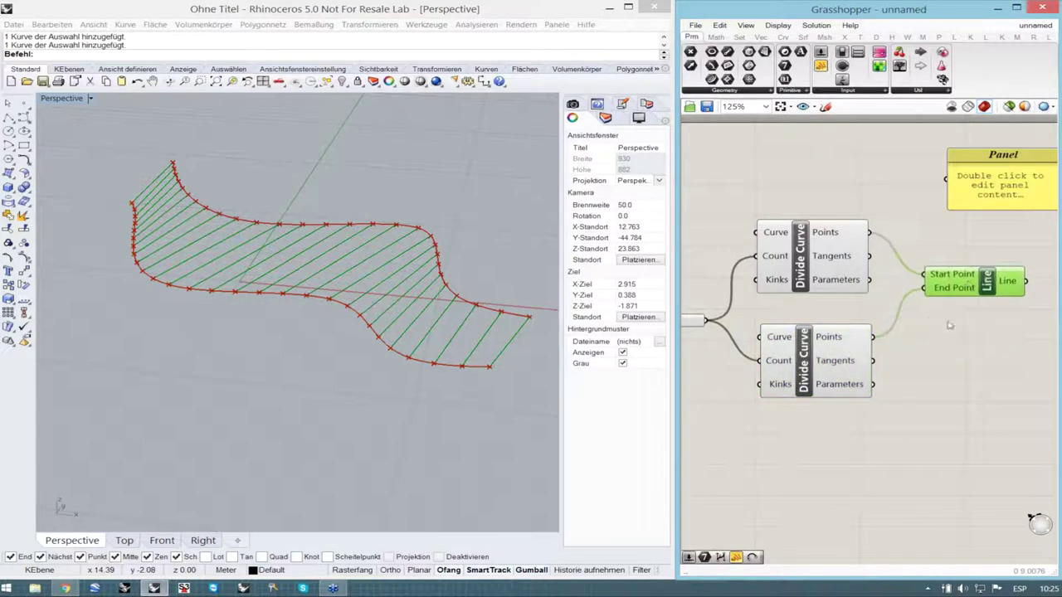
pyautogui.scroll(-1, 928, 339)
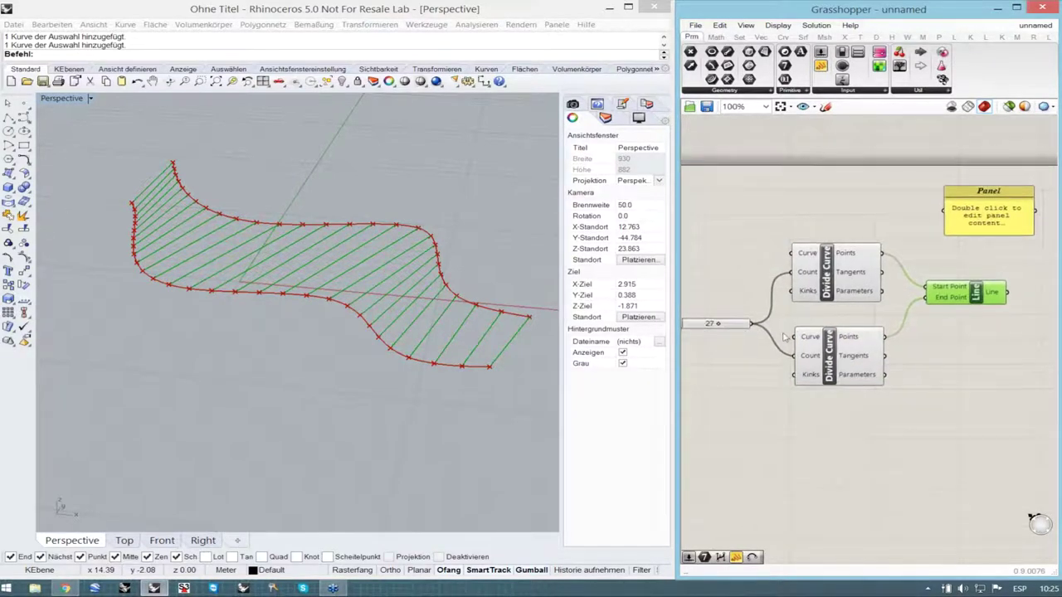
pyautogui.scroll(1, 784, 331)
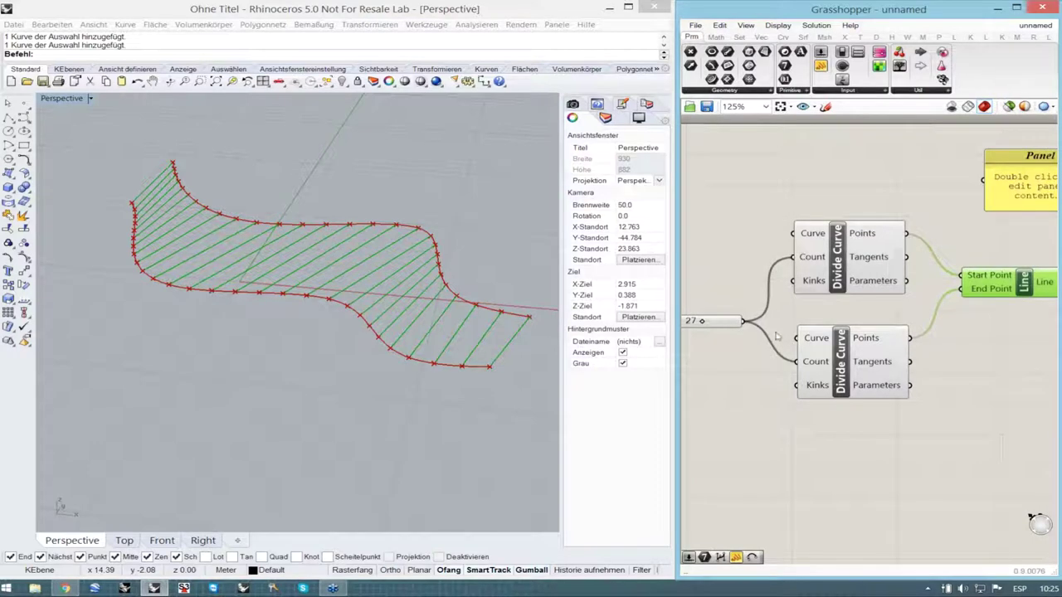
# - Enable Draw Fancy Wires and compare the wires running between the slider, Divide Curve and Line components
pyautogui.click(778, 24)
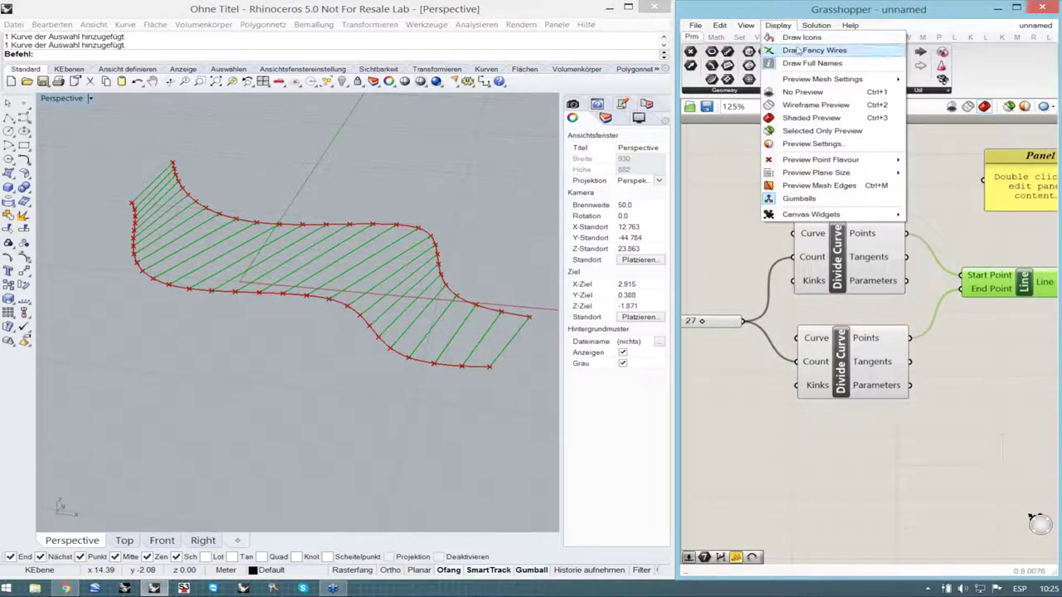
pyautogui.click(793, 51)
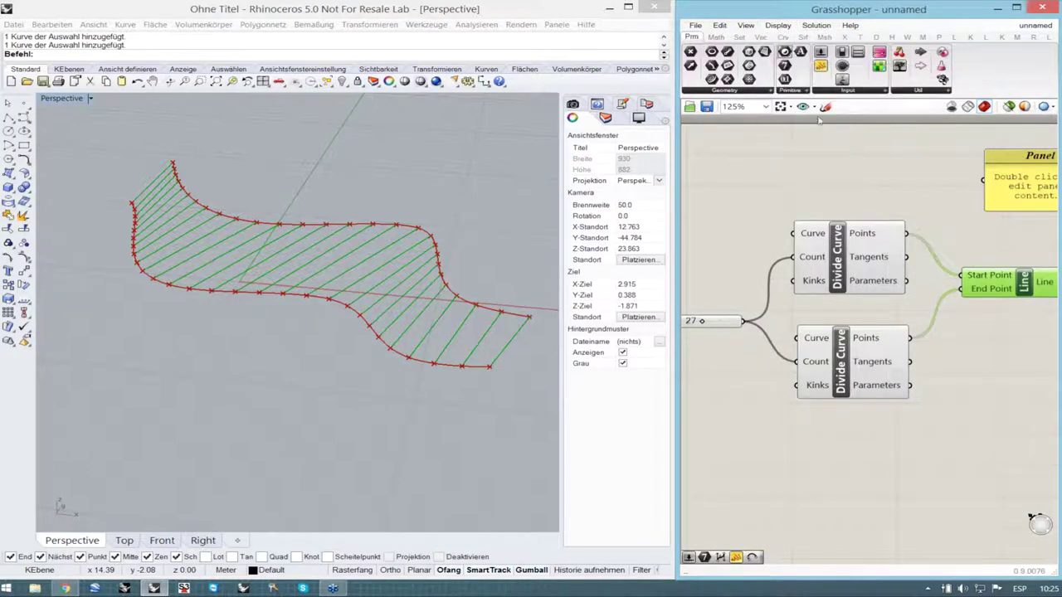
pyautogui.click(960, 344)
pyautogui.scroll(1, 945, 365)
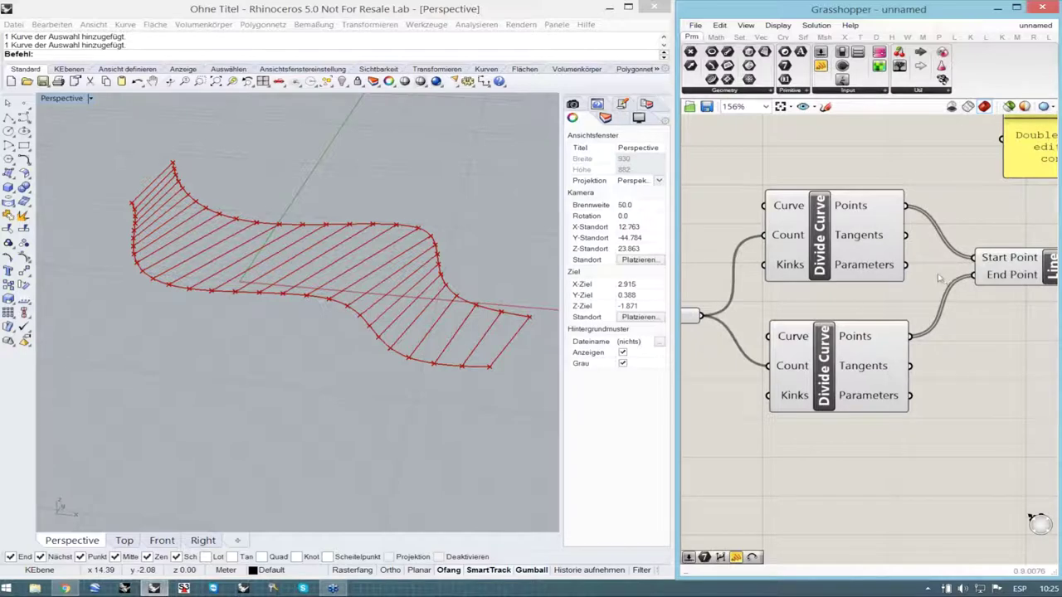
pyautogui.scroll(-2, 932, 354)
pyautogui.scroll(2, 772, 354)
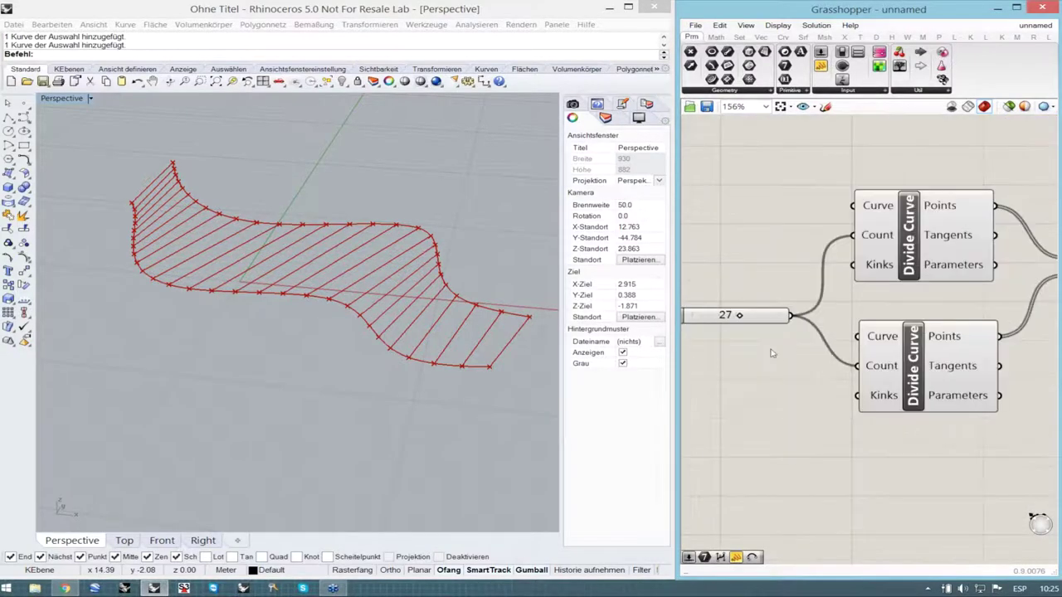
# - Examine the single-value wire from the slider and the list wire from the upper Divide Curve component's Points output
pyautogui.moveTo(884, 265); pyautogui.dragTo(924, 266)
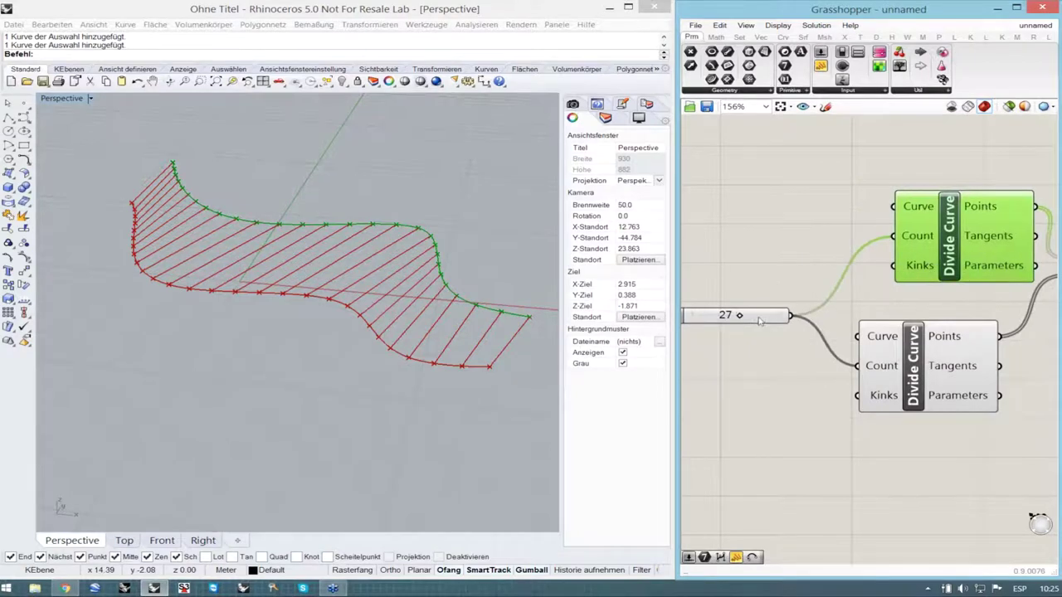
pyautogui.click(752, 321)
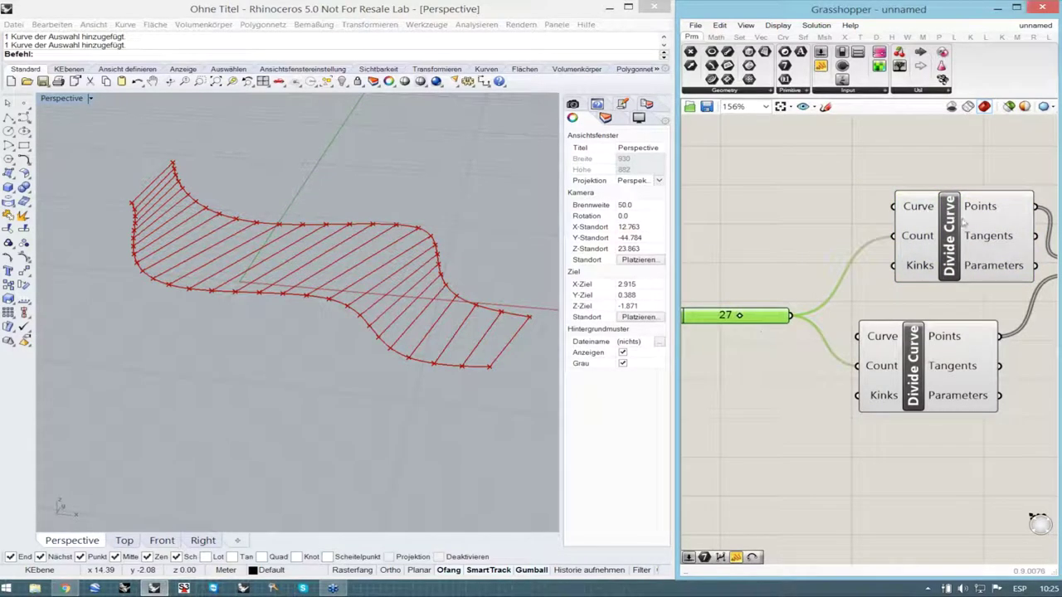
pyautogui.click(965, 236)
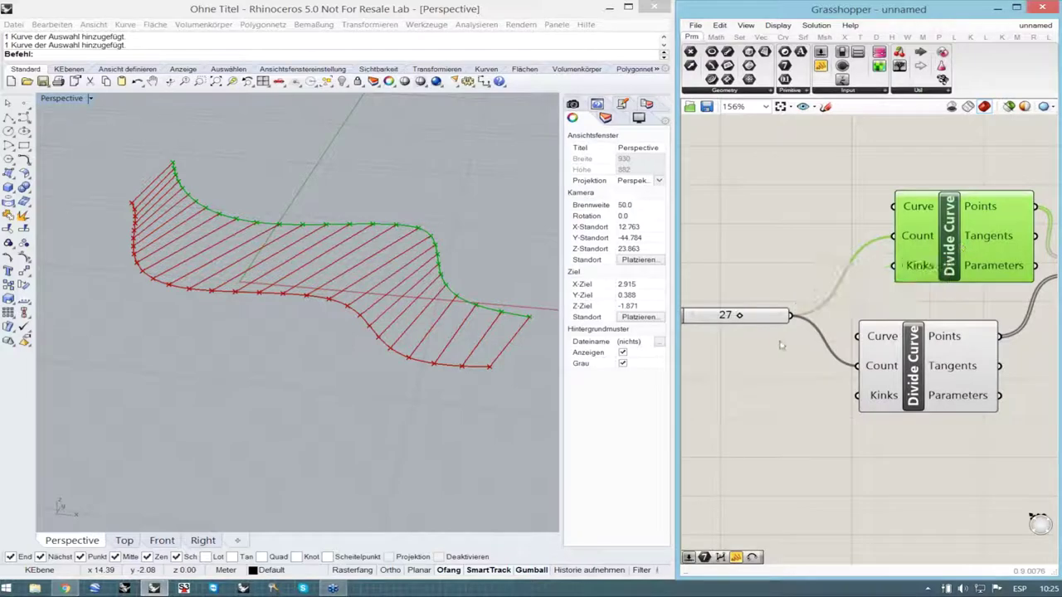
pyautogui.moveTo(950, 259); pyautogui.dragTo(937, 260)
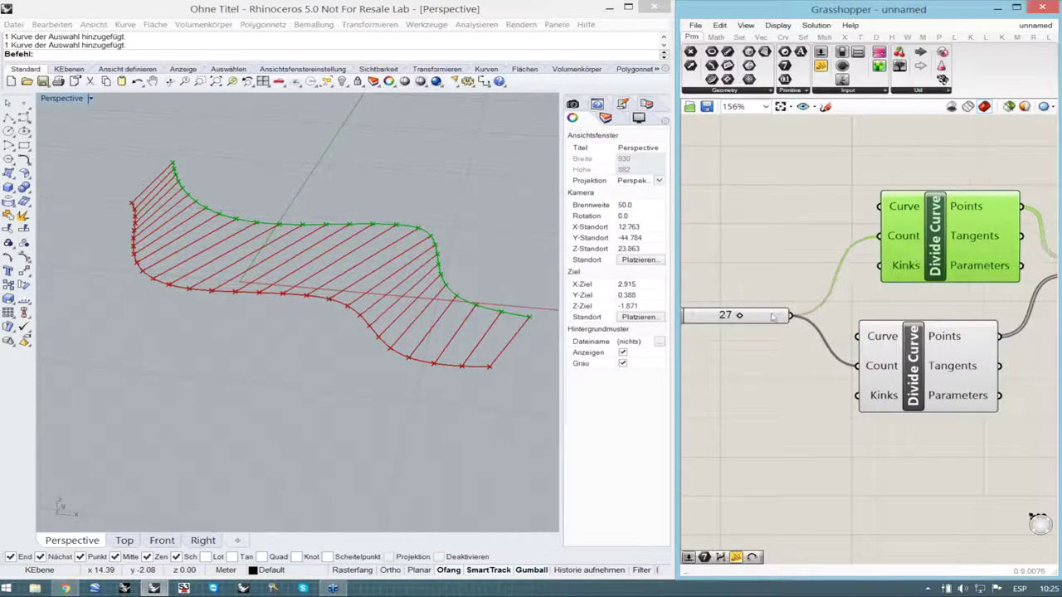
pyautogui.click(772, 316)
pyautogui.scroll(-3, 690, 292)
pyautogui.scroll(3, 784, 264)
pyautogui.click(786, 266)
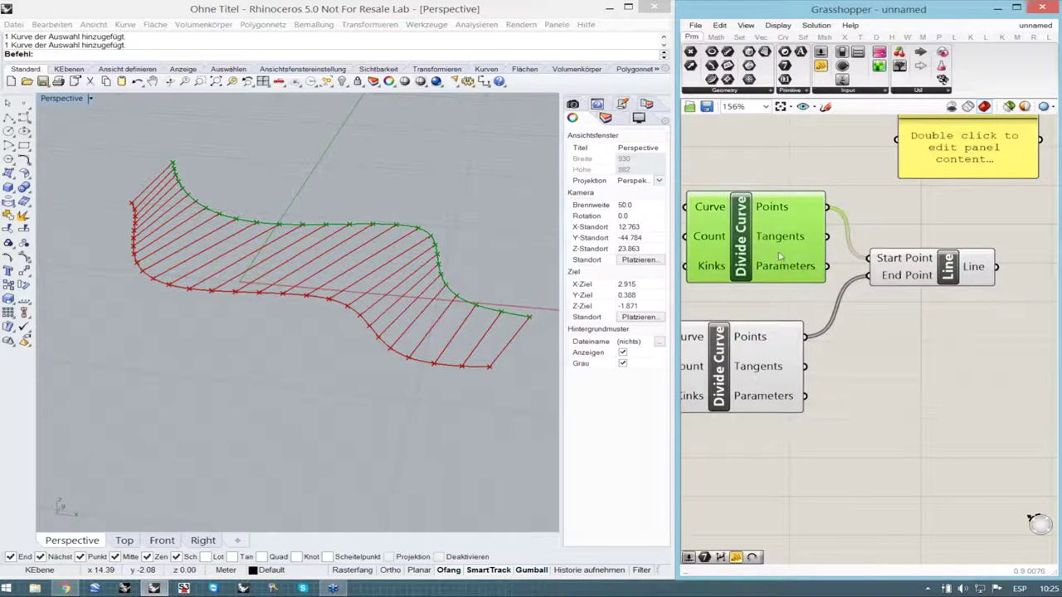
pyautogui.moveTo(786, 265); pyautogui.dragTo(770, 266)
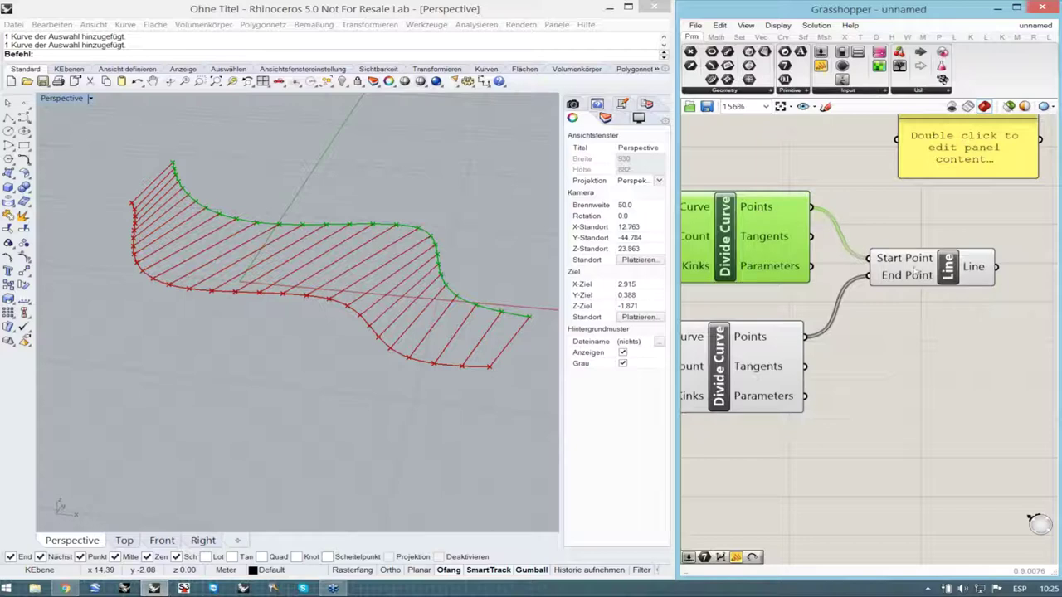
pyautogui.moveTo(809, 214)
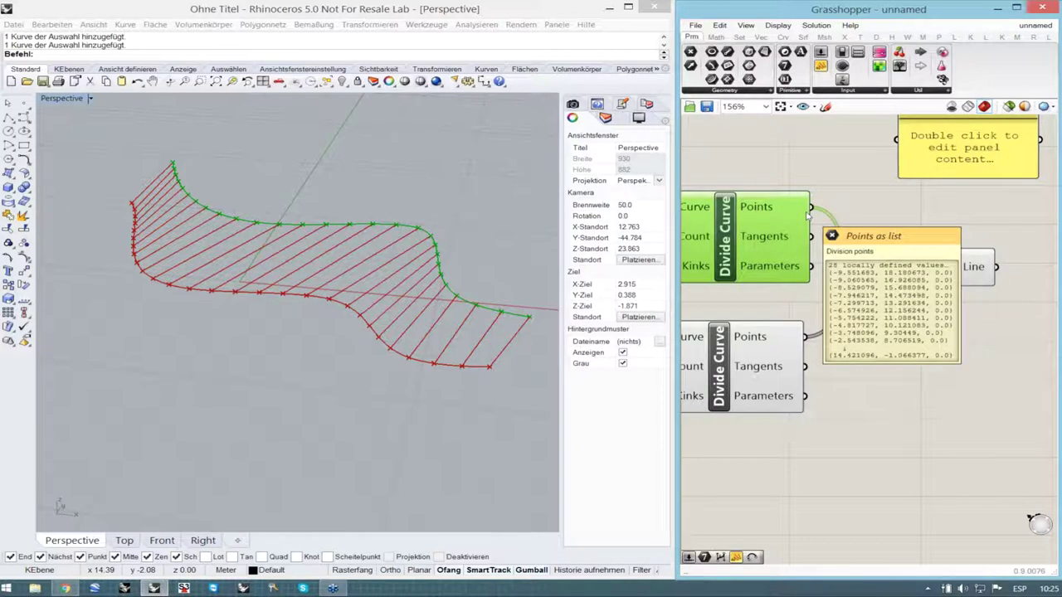
pyautogui.moveTo(809, 214); pyautogui.dragTo(869, 258)
pyautogui.click(874, 353)
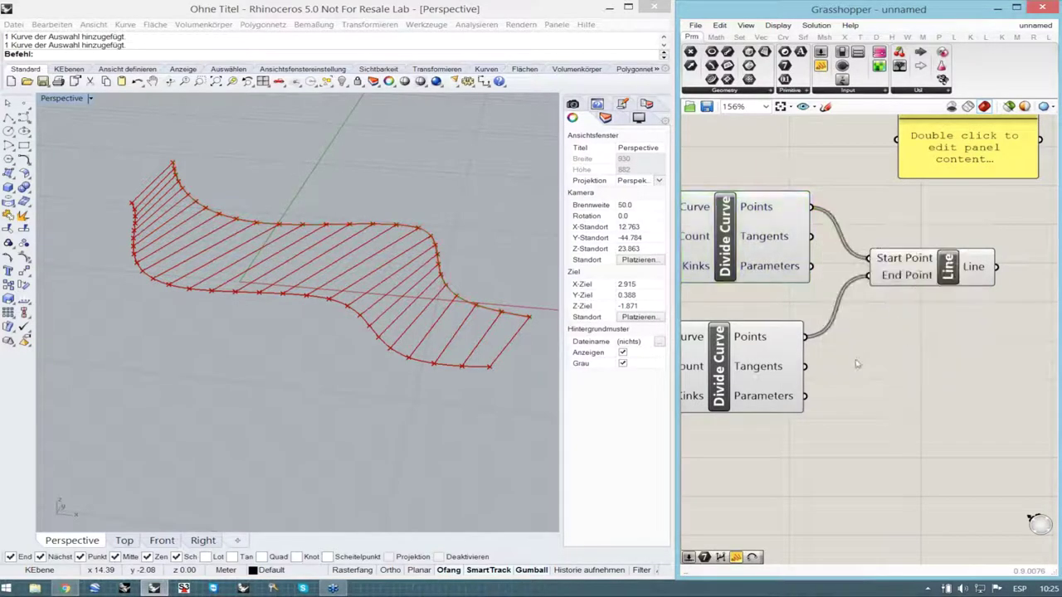
# - Wire the upper Divide Curve component's Points output into the Panel and shrink the Panel to minimal height
pyautogui.scroll(-2, 831, 349)
pyautogui.click(912, 184)
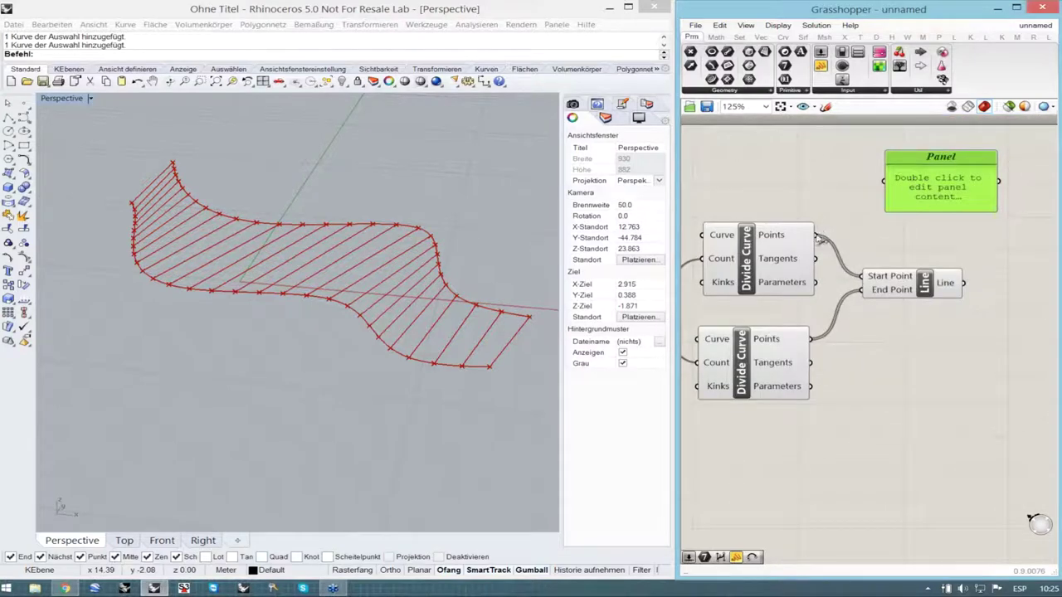
pyautogui.moveTo(818, 239); pyautogui.dragTo(884, 181)
pyautogui.moveTo(939, 210); pyautogui.dragTo(983, 172)
# - Move the Line component down between the Divide Curve outputs and shift the Panel sideways to separate the two Points wires
pyautogui.click(780, 263)
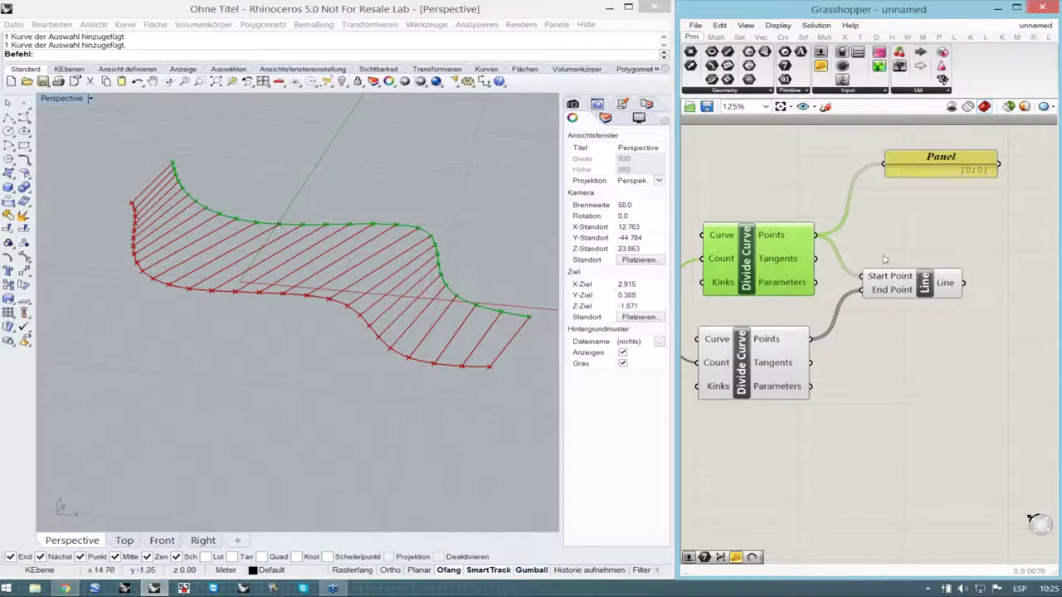
pyautogui.click(933, 291)
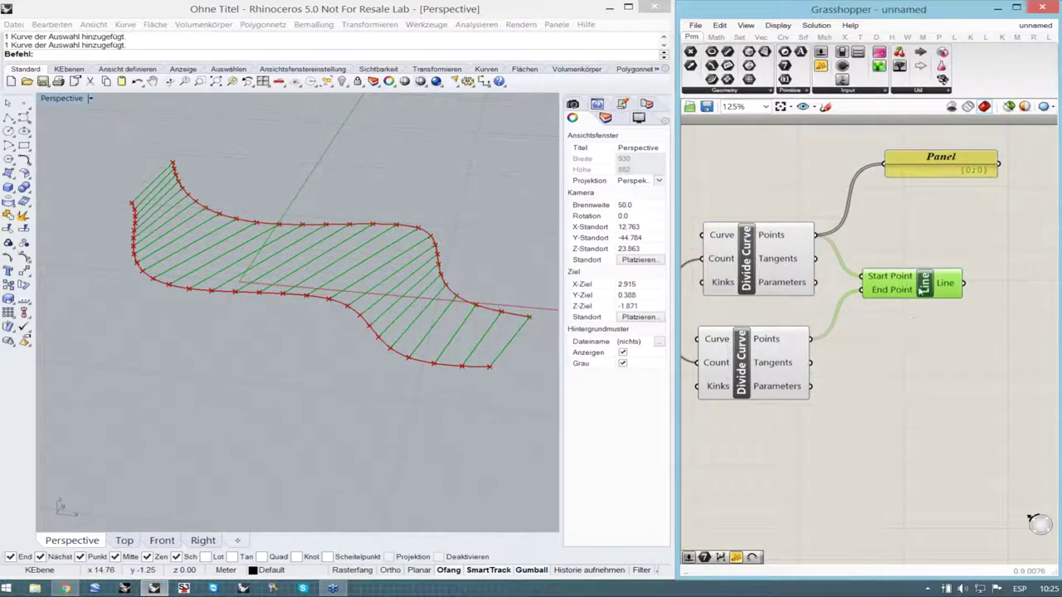
pyautogui.moveTo(922, 288); pyautogui.dragTo(950, 315)
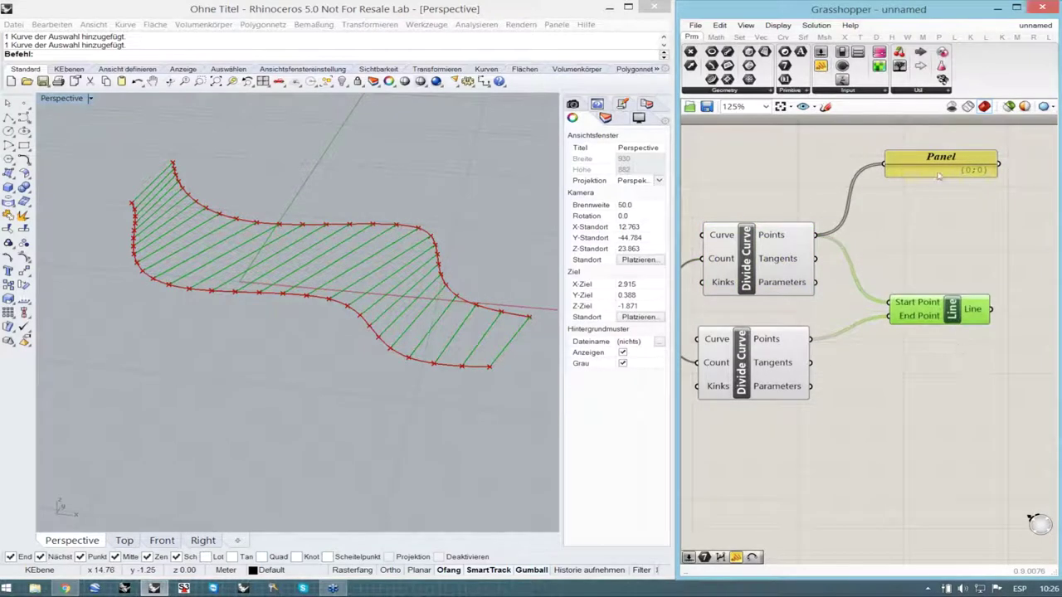
pyautogui.click(938, 175)
pyautogui.moveTo(939, 160); pyautogui.dragTo(965, 160)
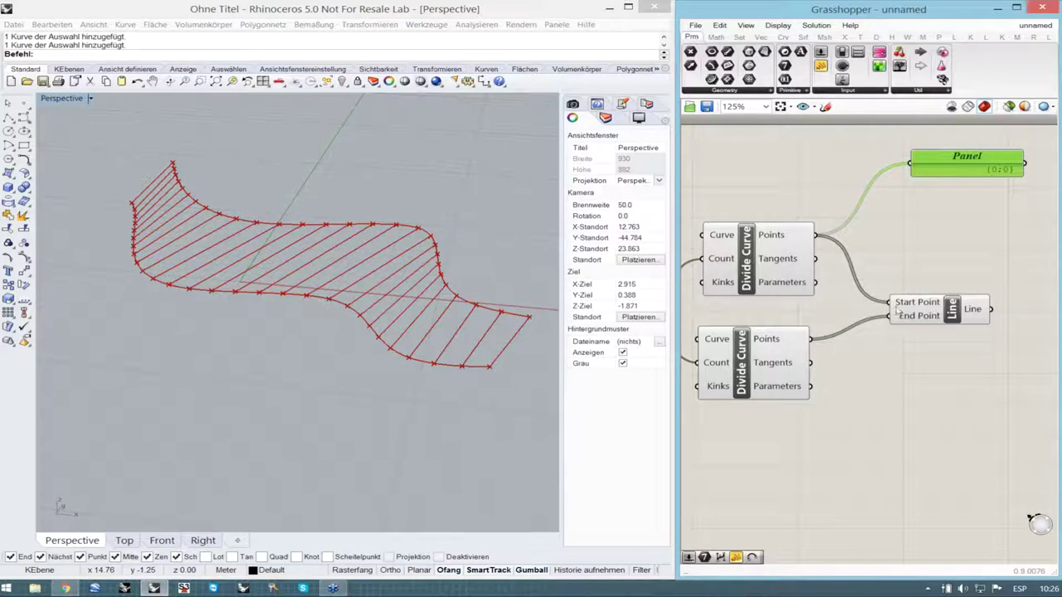
pyautogui.moveTo(897, 310)
pyautogui.click(963, 216)
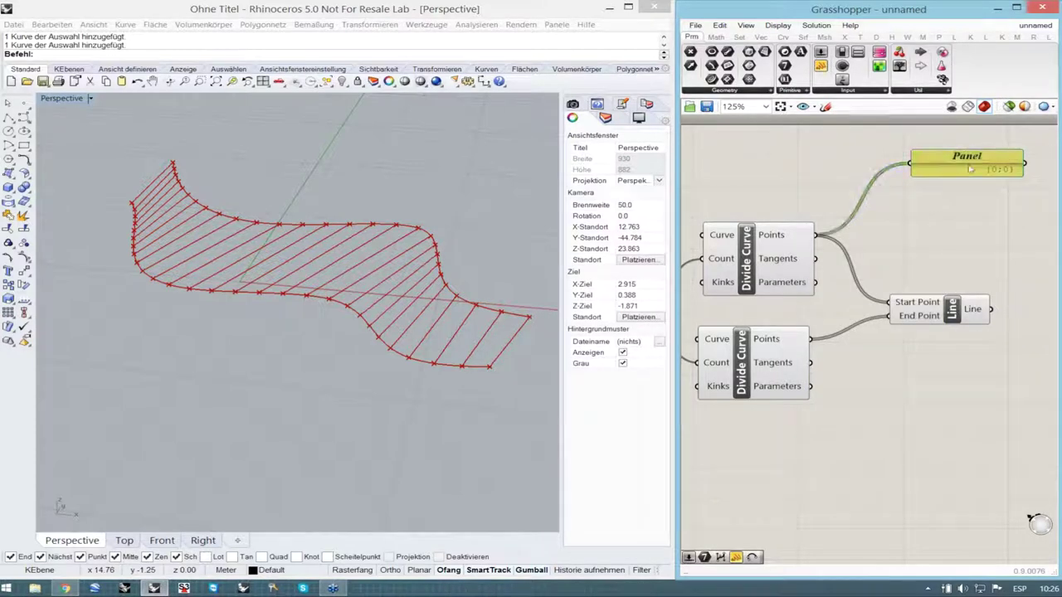
pyautogui.click(969, 165)
pyautogui.click(942, 238)
# - Move the Line component up beside the Panel and lower the second Divide Curve component to widen the gap between both
pyautogui.moveTo(955, 318); pyautogui.dragTo(999, 257)
pyautogui.click(951, 385)
pyautogui.scroll(-2, 891, 342)
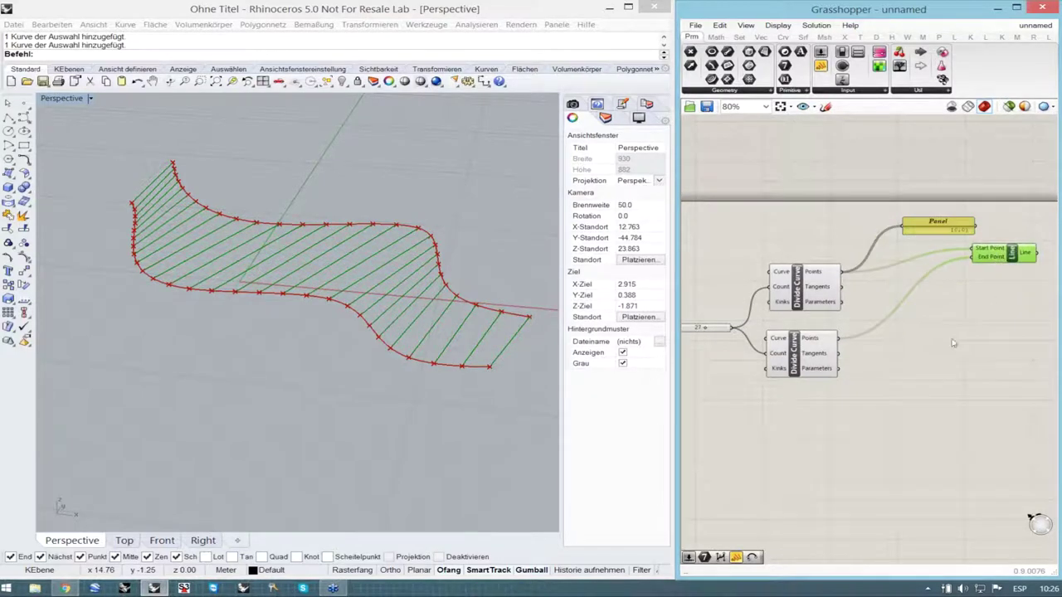
pyautogui.click(947, 341)
pyautogui.moveTo(892, 377); pyautogui.dragTo(850, 382, button='right')
pyautogui.scroll(1, 799, 361)
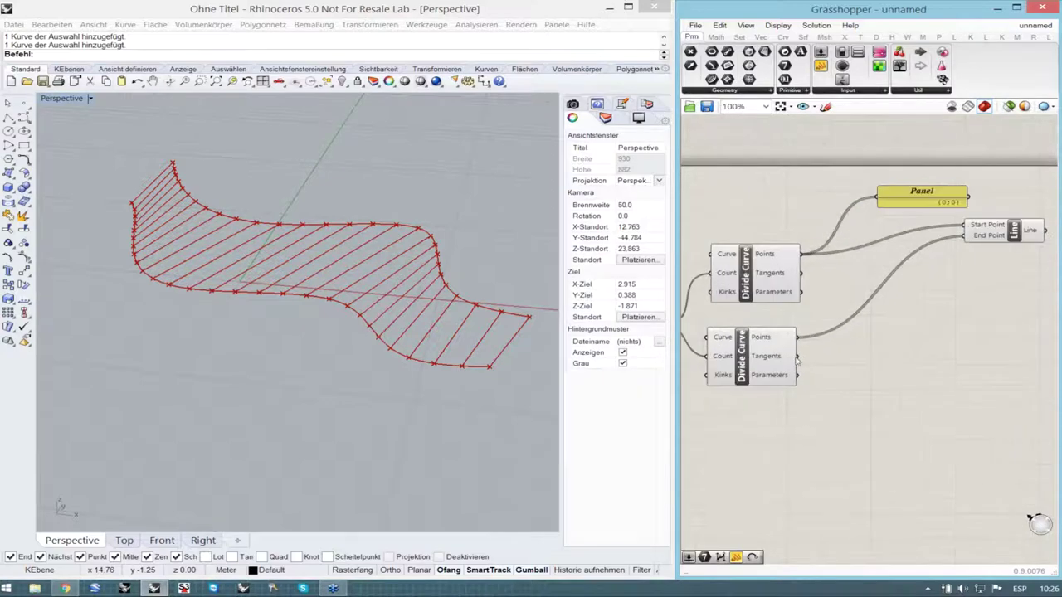
pyautogui.moveTo(778, 369); pyautogui.dragTo(788, 388)
pyautogui.click(851, 383)
pyautogui.click(878, 401)
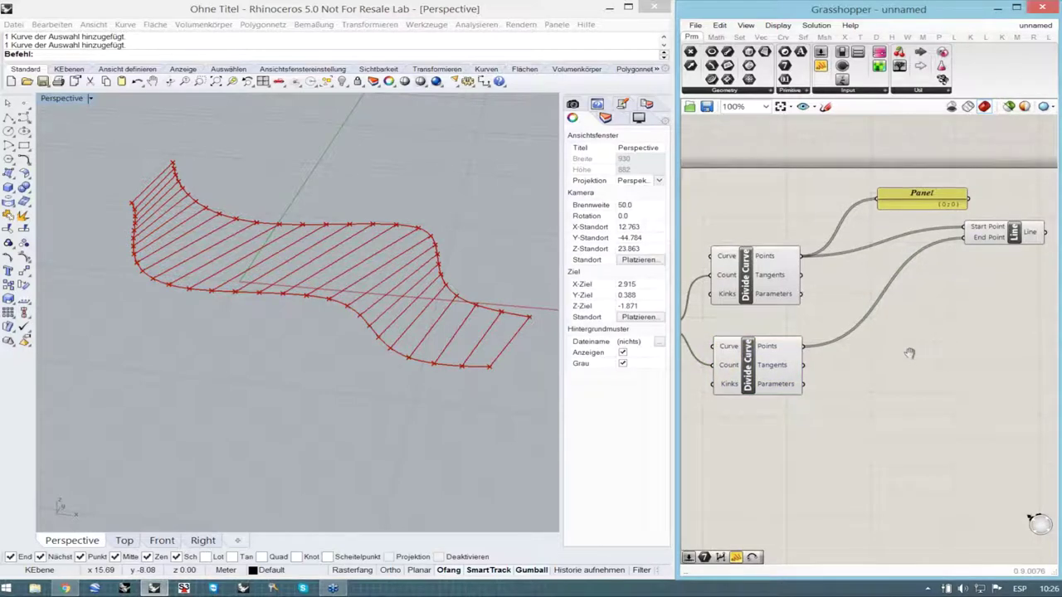
pyautogui.moveTo(925, 333); pyautogui.dragTo(906, 335, button='right')
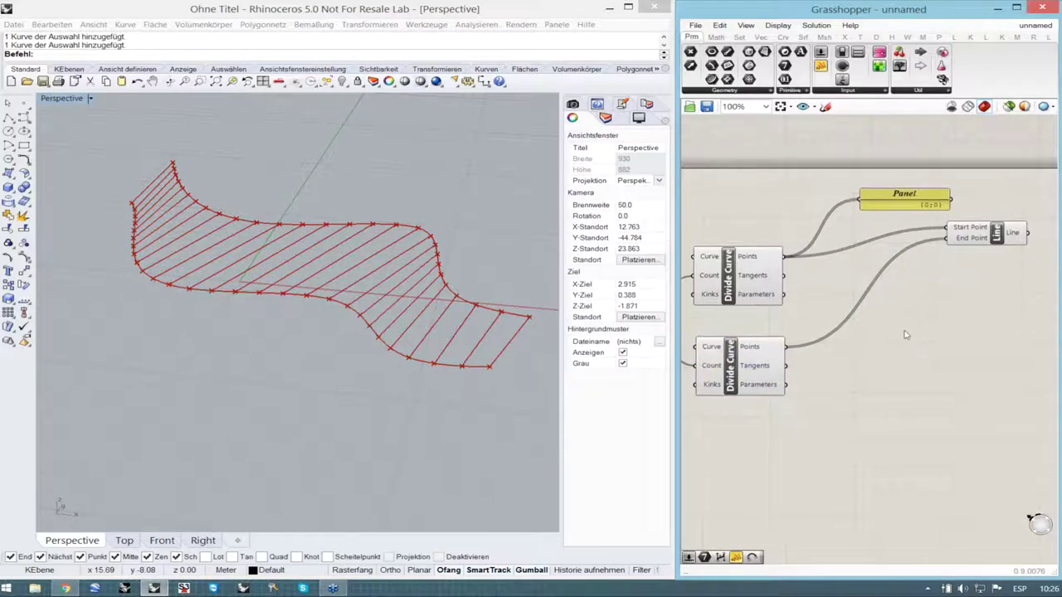
# - Narrow the Rhino window and widen the Grasshopper window to fill the freed space
pyautogui.click(522, 268)
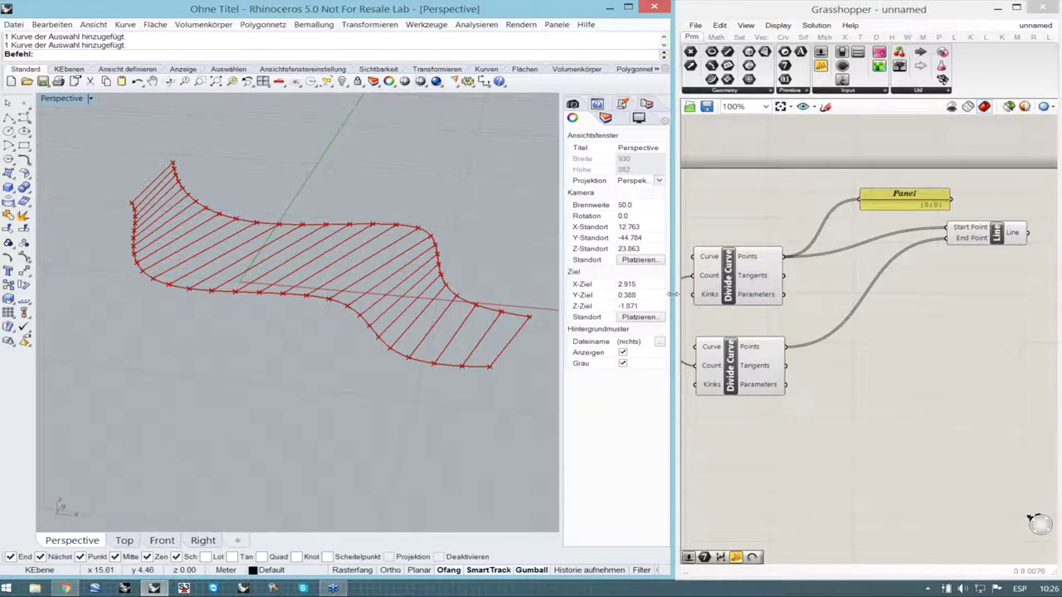
pyautogui.moveTo(675, 294); pyautogui.dragTo(640, 294)
pyautogui.moveTo(678, 237); pyautogui.dragTo(639, 235)
pyautogui.click(709, 385)
# - Nudge the upper Divide Curve component closer into line with the lower one
pyautogui.moveTo(704, 288)
pyautogui.mouseDown()
pyautogui.moveTo(713, 302)
pyautogui.moveTo(695, 297)
pyautogui.mouseUp()
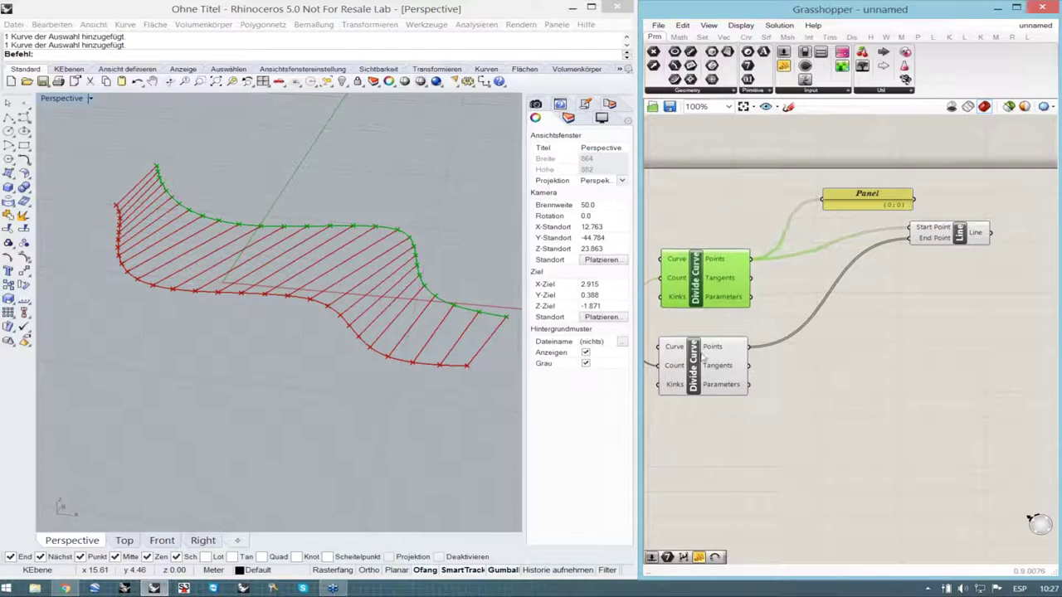
pyautogui.click(704, 360)
pyautogui.click(800, 390)
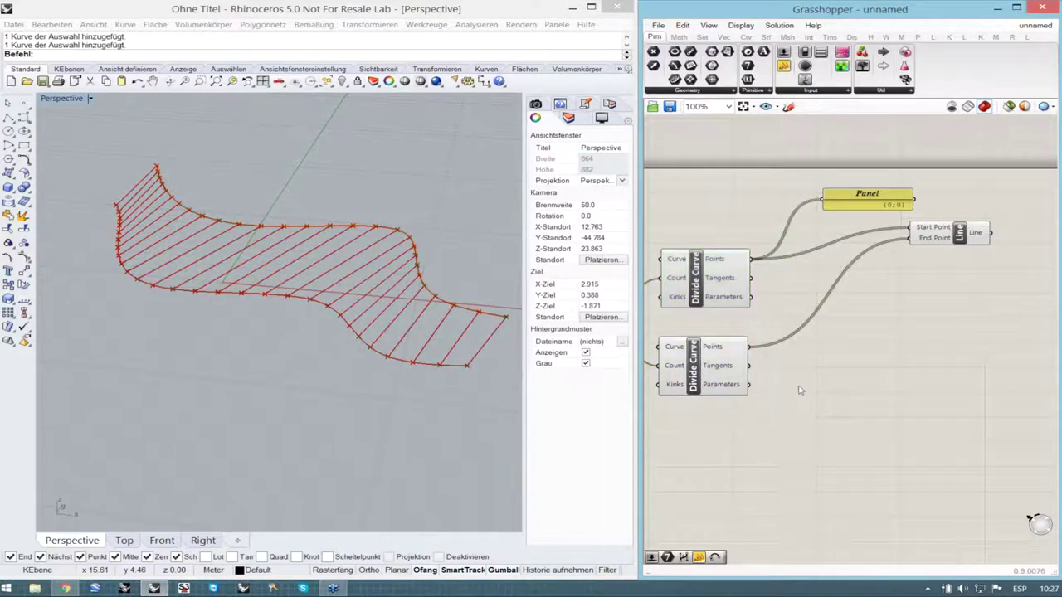
# - Delete the Line component and add a BiArc component beside the Divide Curve components
pyautogui.click(942, 237)
pyautogui.press('Delete')
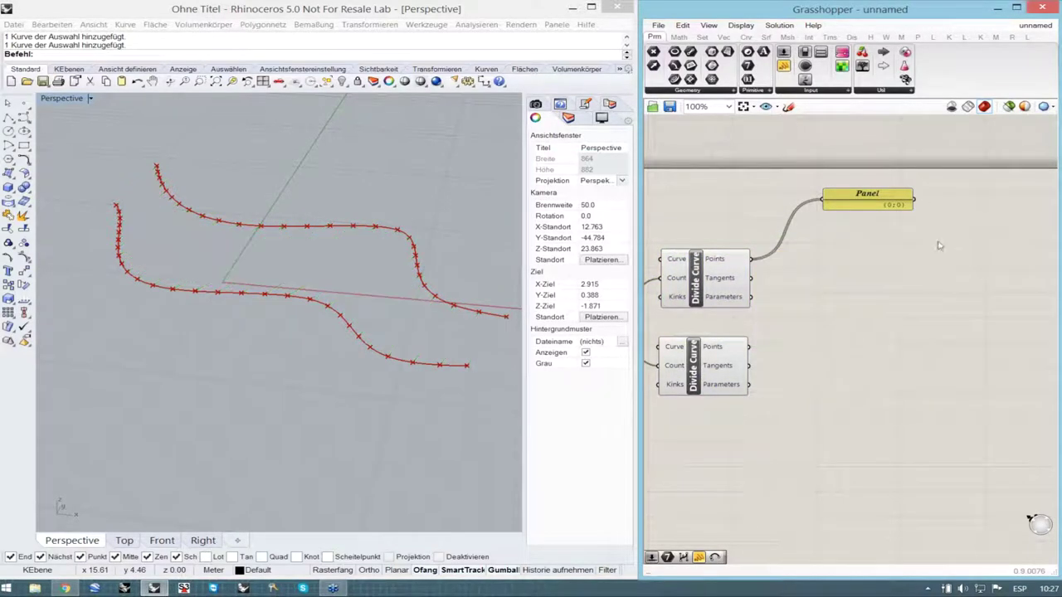
pyautogui.doubleClick(856, 330)
pyautogui.write('biac')
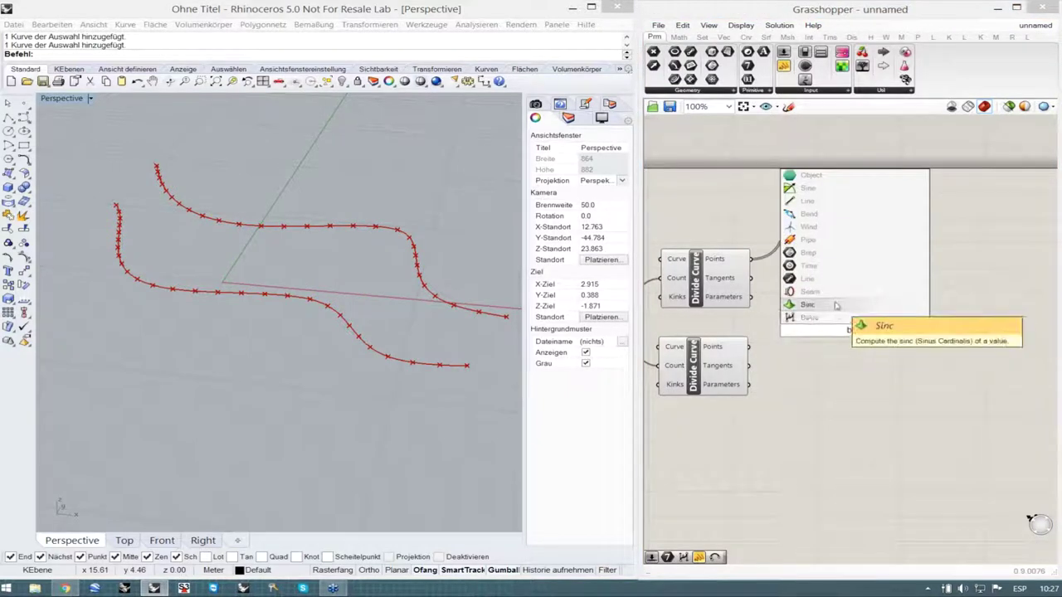
pyautogui.click(809, 317)
pyautogui.moveTo(869, 349); pyautogui.dragTo(869, 340)
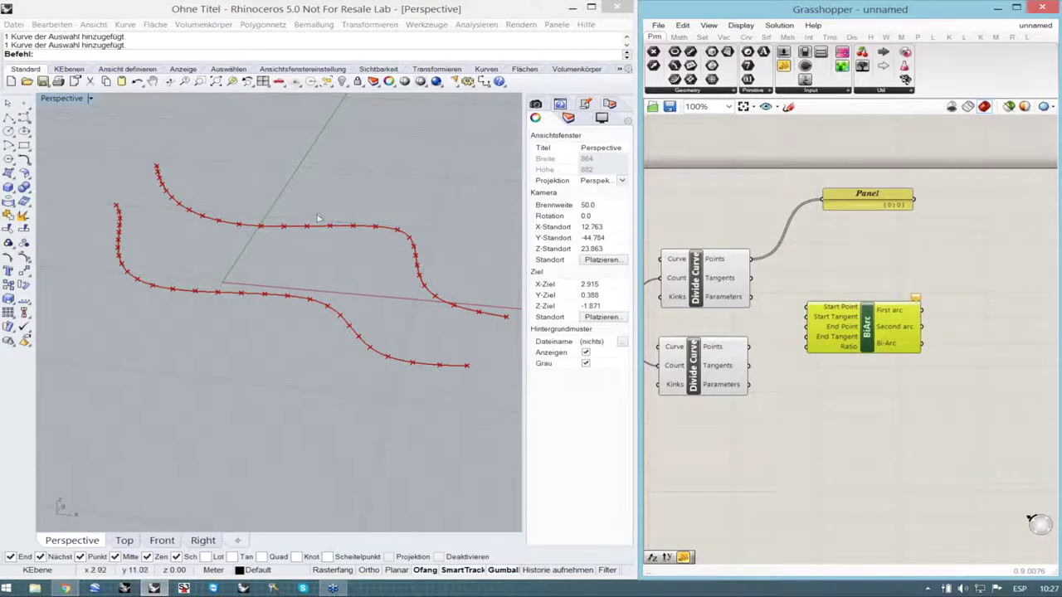
# - Wire the upper Divide Curve's Points to the BiArc's Start Point and the lower Divide Curve's Points to its End Point
pyautogui.click(892, 428)
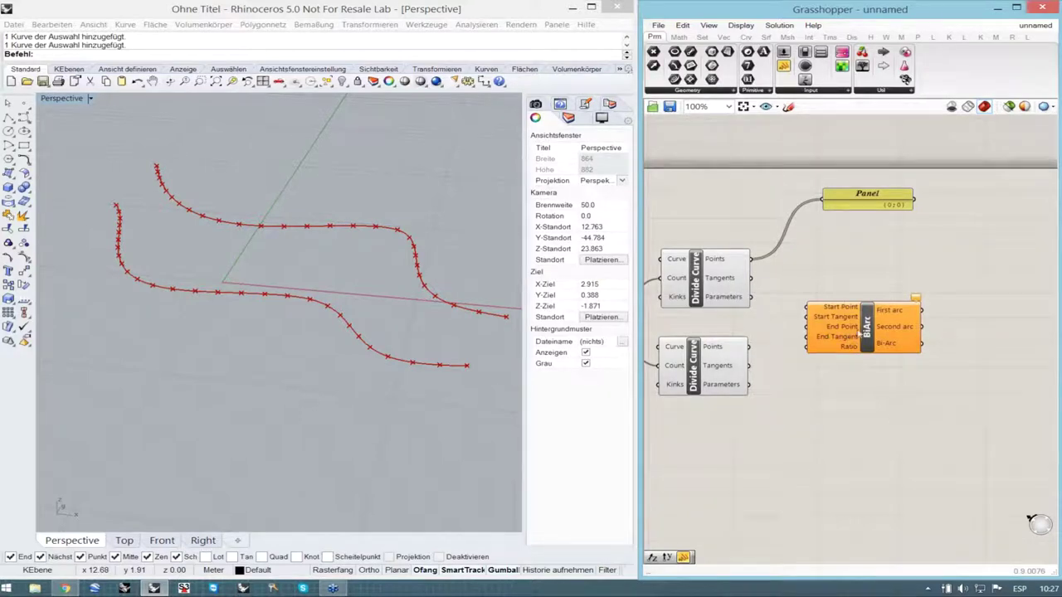
pyautogui.moveTo(859, 332); pyautogui.dragTo(908, 311)
pyautogui.moveTo(751, 259); pyautogui.dragTo(828, 308)
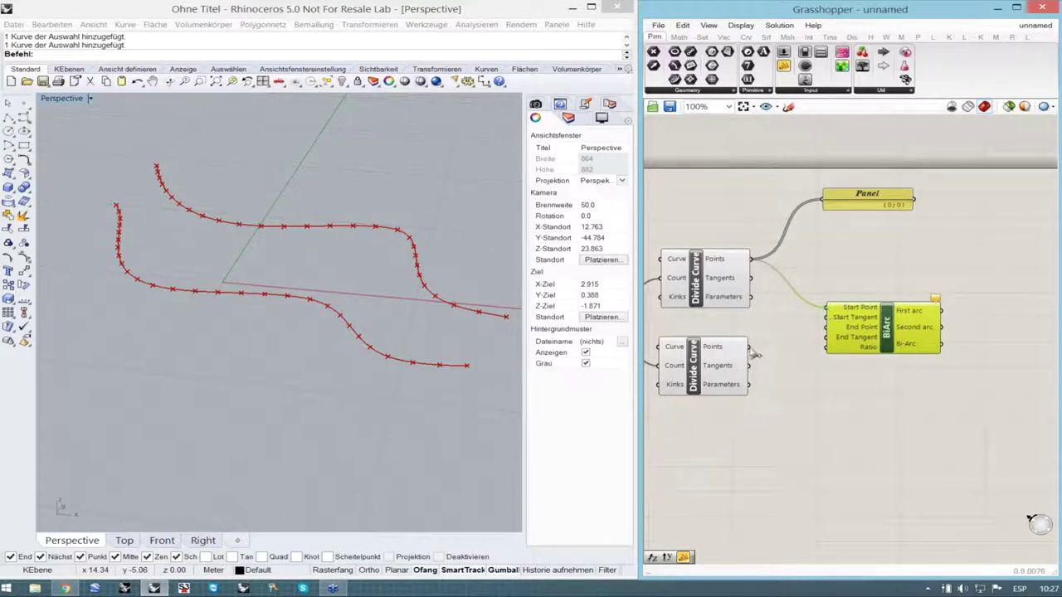
pyautogui.moveTo(750, 348); pyautogui.dragTo(889, 336)
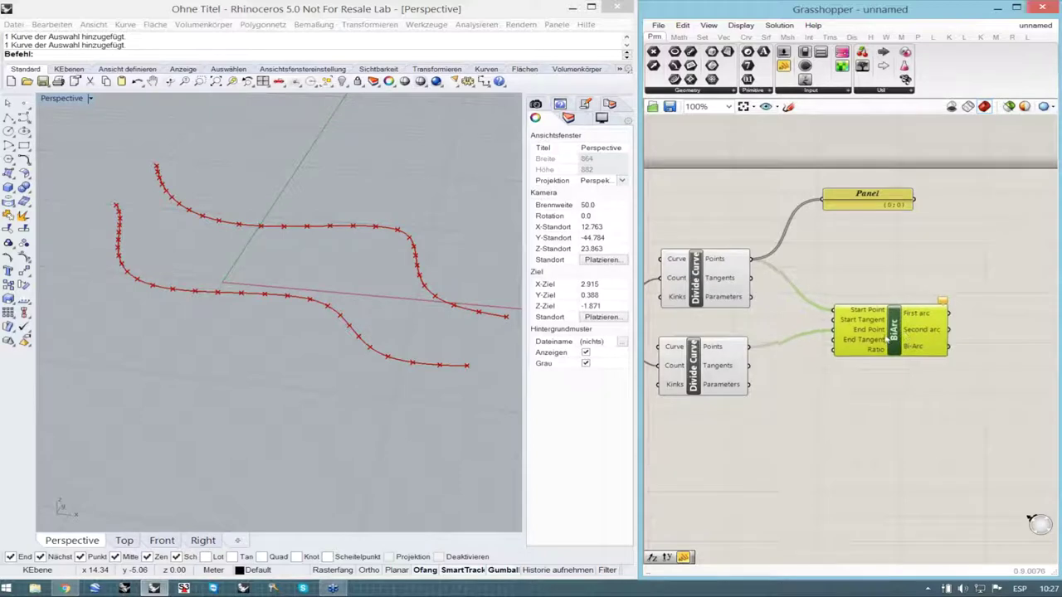
# - Add a Unit Z vector component below the Divide Curve components and wire it to the BiArc's Start Tangent, making room beside the BiArc
pyautogui.scroll(2, 816, 371)
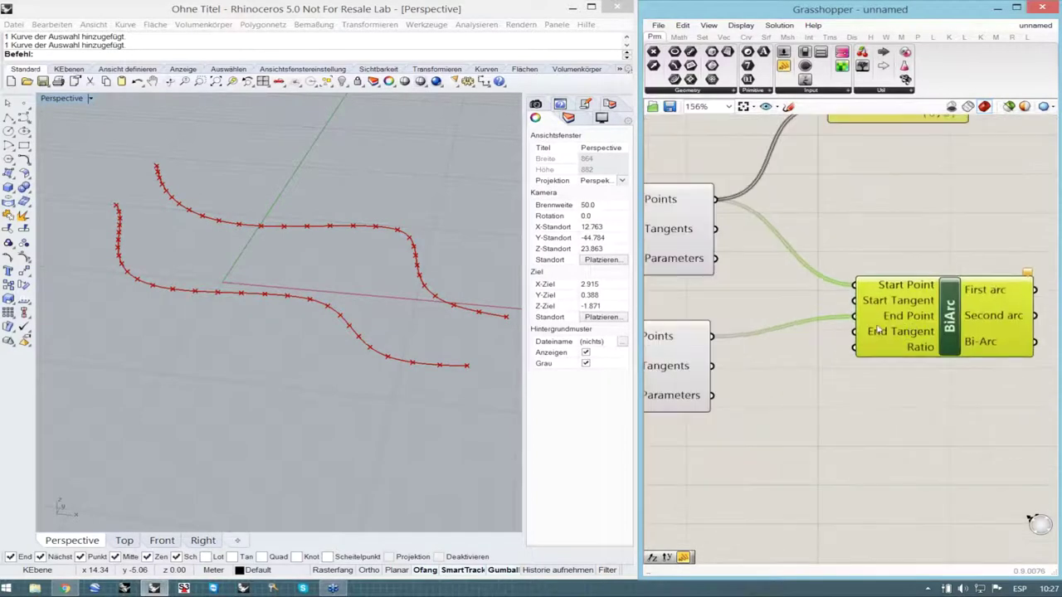
pyautogui.click(723, 37)
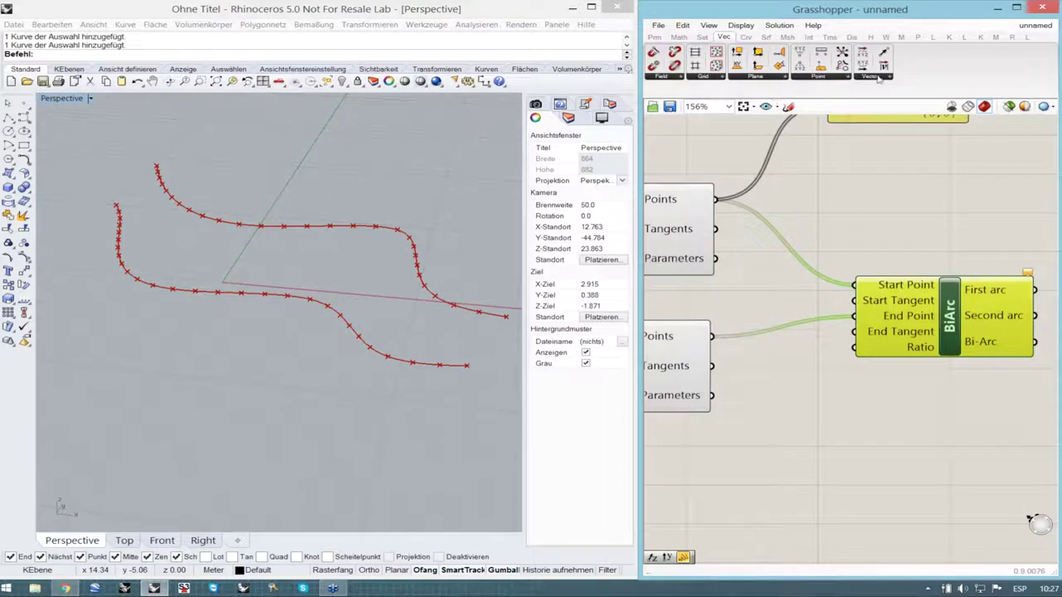
pyautogui.moveTo(344, 232); pyautogui.dragTo(332, 199, button='right')
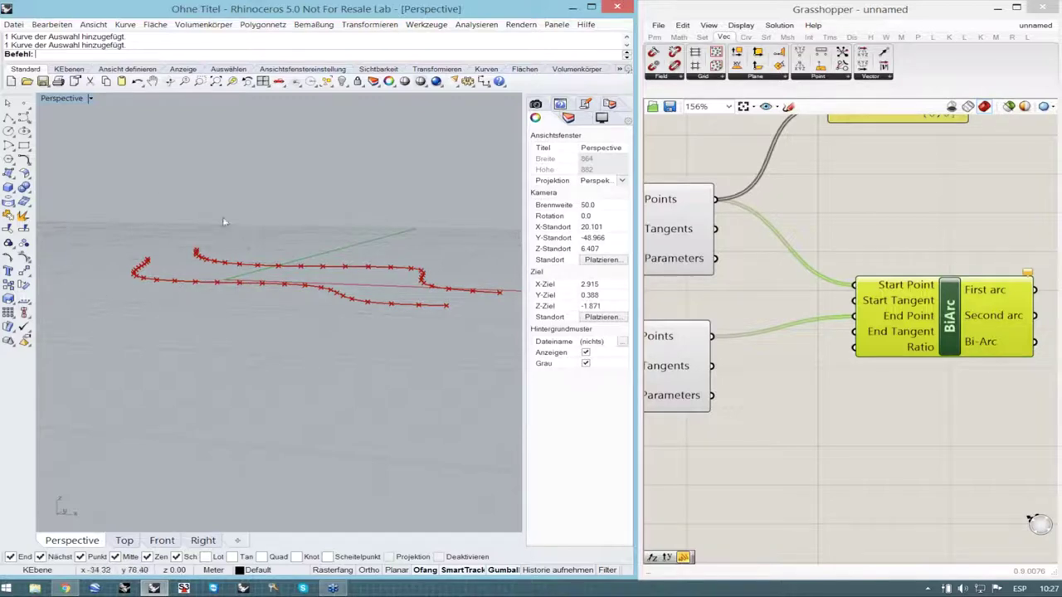
pyautogui.click(885, 77)
pyautogui.moveTo(895, 161); pyautogui.dragTo(803, 409)
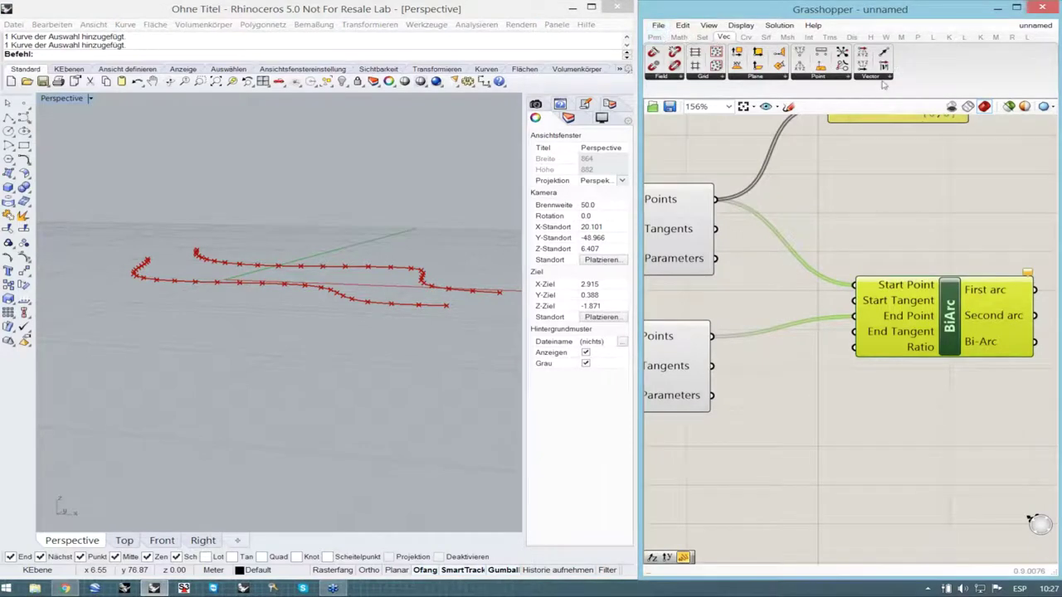
pyautogui.moveTo(884, 84); pyautogui.dragTo(792, 442)
pyautogui.click(781, 463)
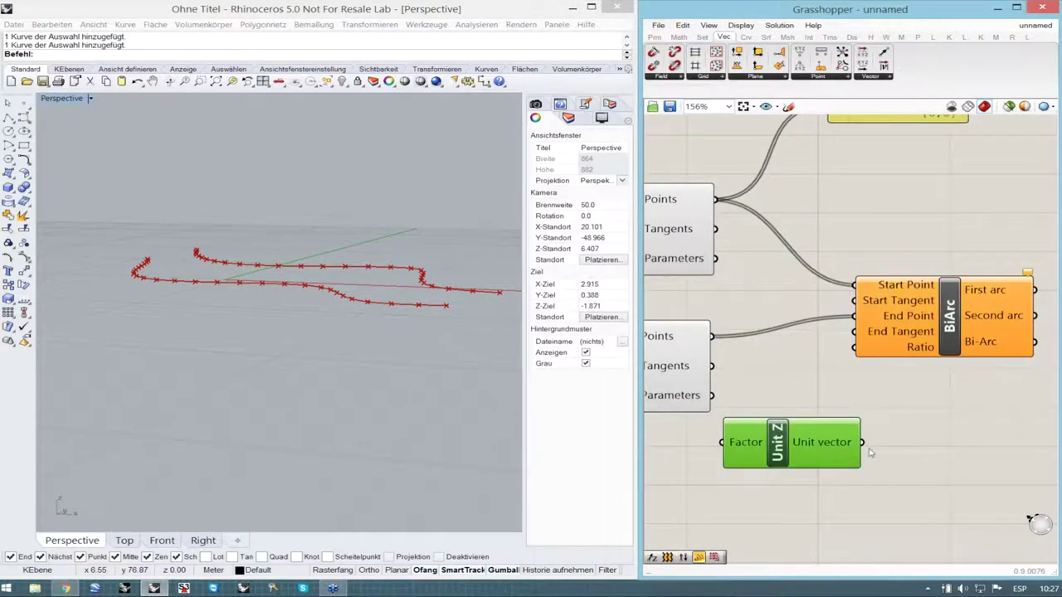
pyautogui.moveTo(863, 444); pyautogui.dragTo(847, 306)
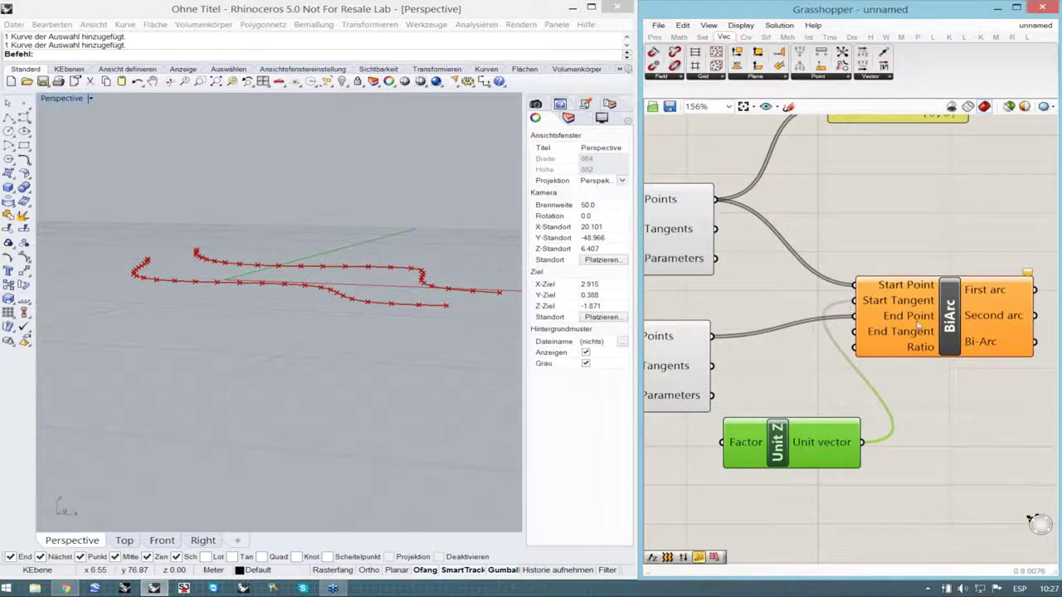
pyautogui.moveTo(918, 323); pyautogui.dragTo(965, 324)
pyautogui.click(910, 463)
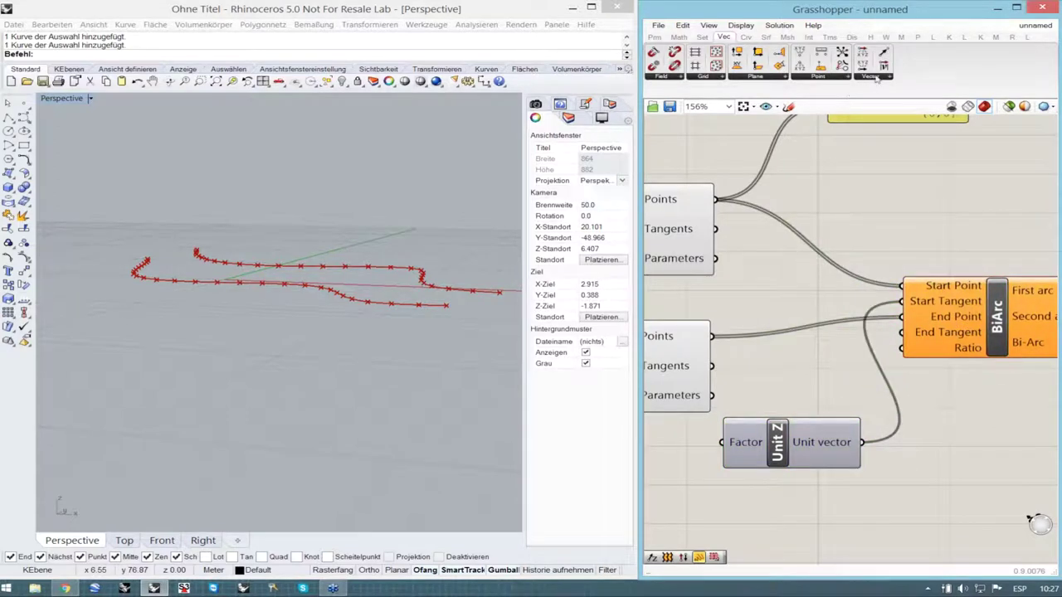
# - Add a second Unit Z component below the first and wire its Unit vector to the BiArc's End Tangent
pyautogui.click(875, 76)
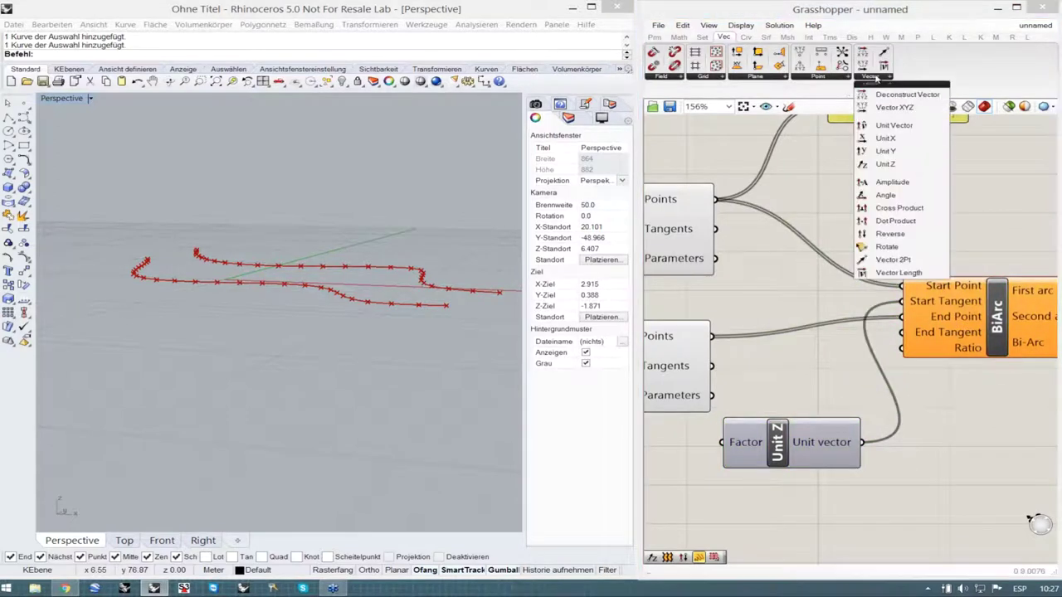
pyautogui.click(897, 166)
pyautogui.click(776, 504)
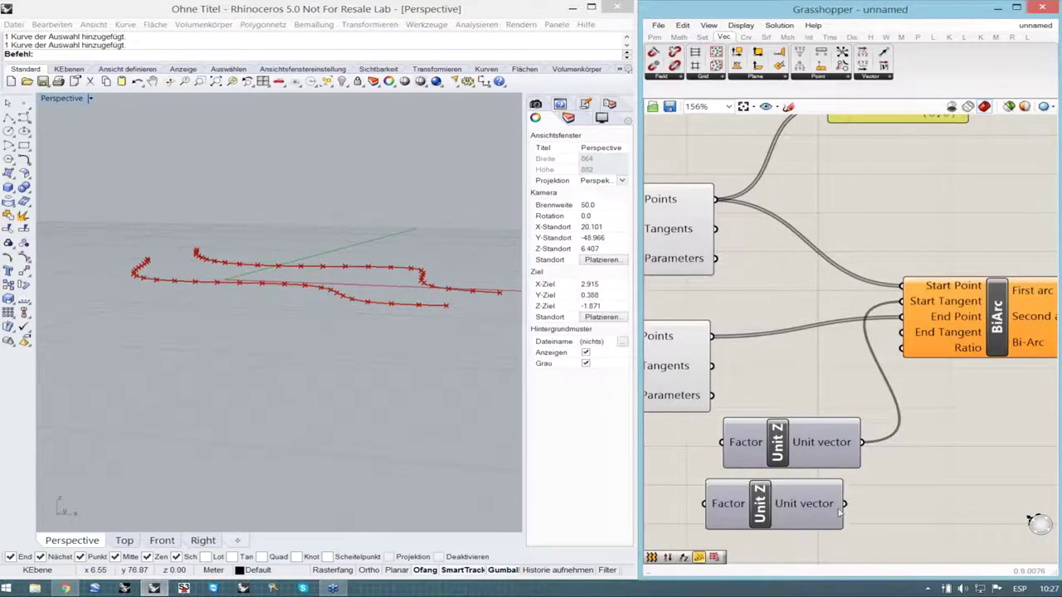
pyautogui.moveTo(843, 504); pyautogui.dragTo(902, 333)
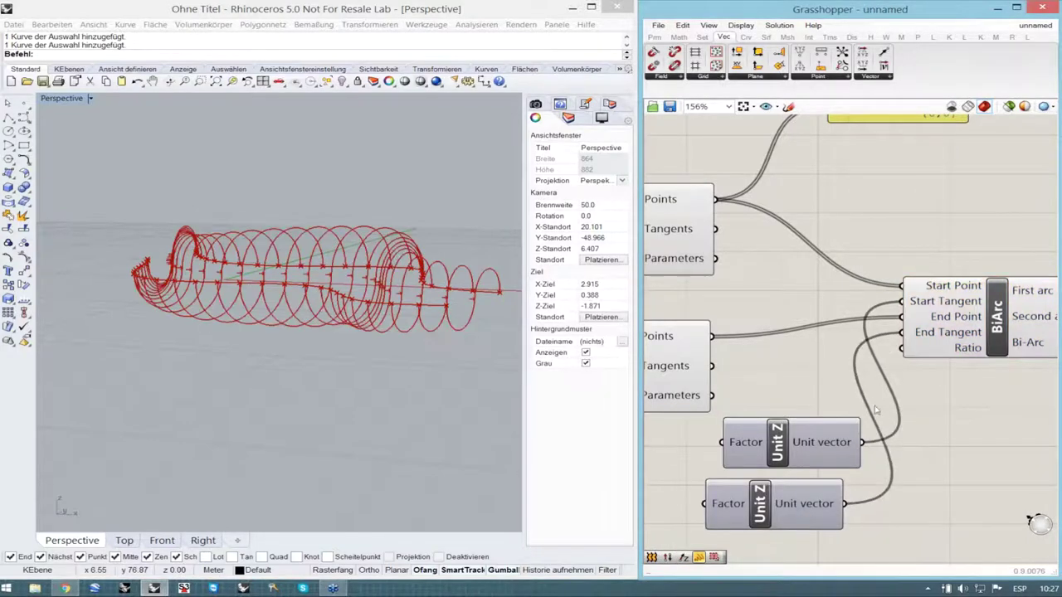
pyautogui.moveTo(427, 313); pyautogui.dragTo(316, 332, button='right')
# - Align the lower Unit Z component beneath the upper one and set its Factor to -1.0
pyautogui.click(793, 518)
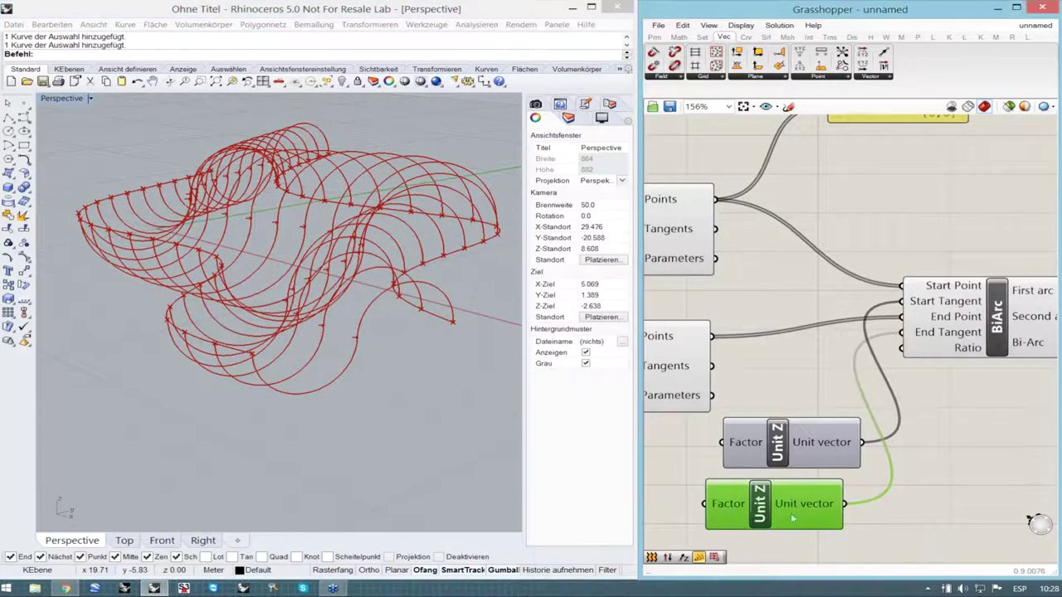
pyautogui.moveTo(792, 518); pyautogui.dragTo(817, 519)
pyautogui.scroll(-3, 731, 425)
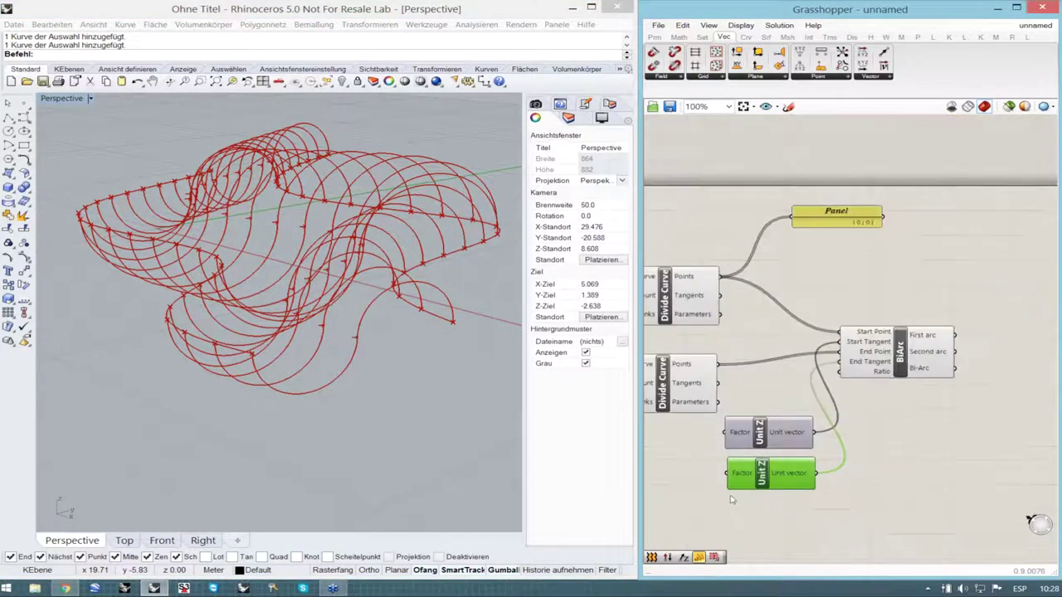
pyautogui.scroll(1, 731, 493)
pyautogui.scroll(2, 728, 487)
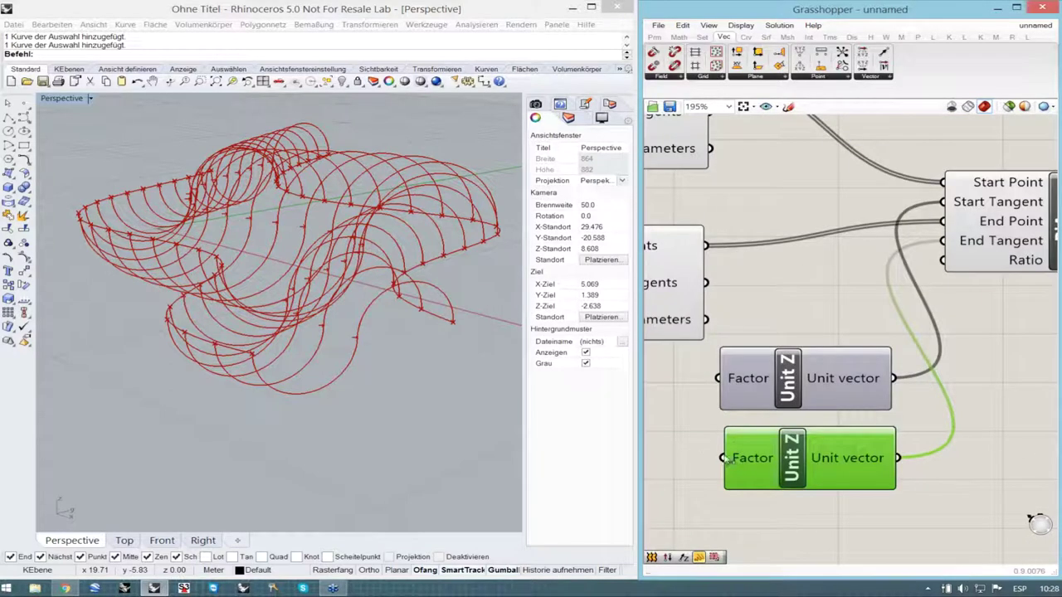
pyautogui.rightClick(739, 461)
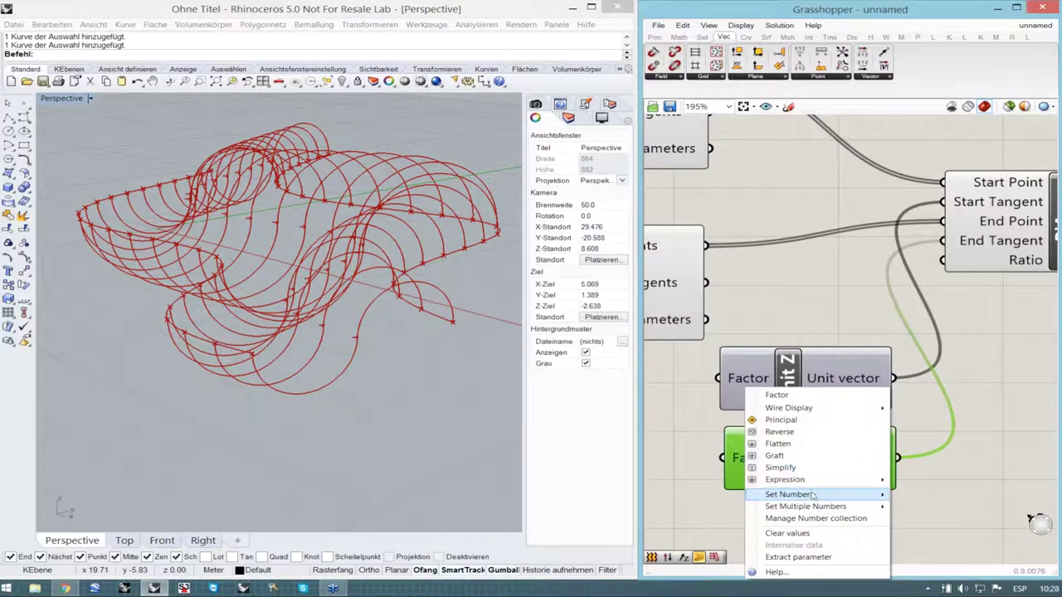
pyautogui.moveTo(813, 495)
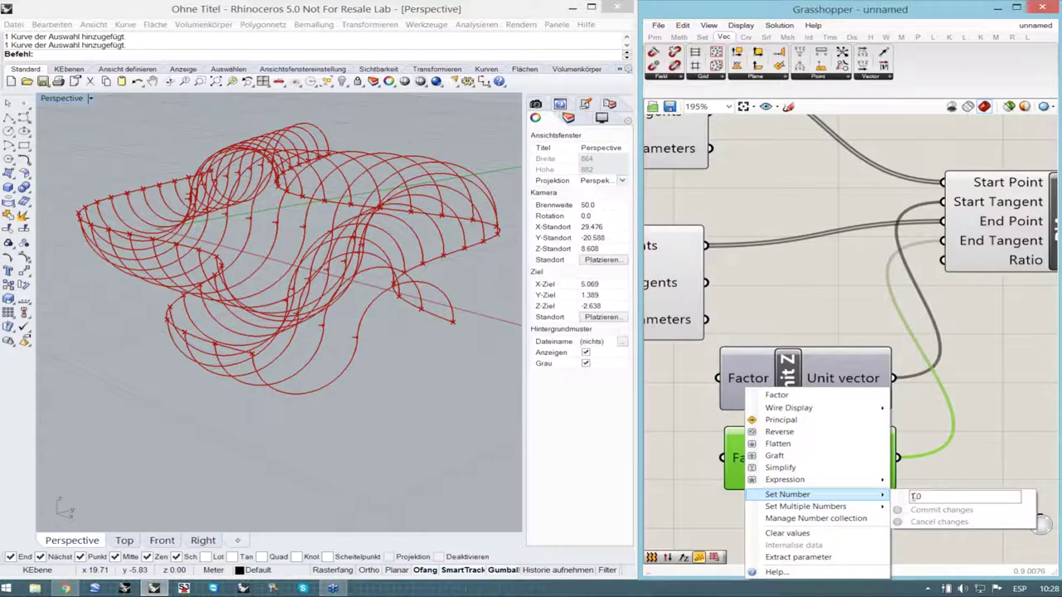
pyautogui.click(912, 497)
pyautogui.write('-')
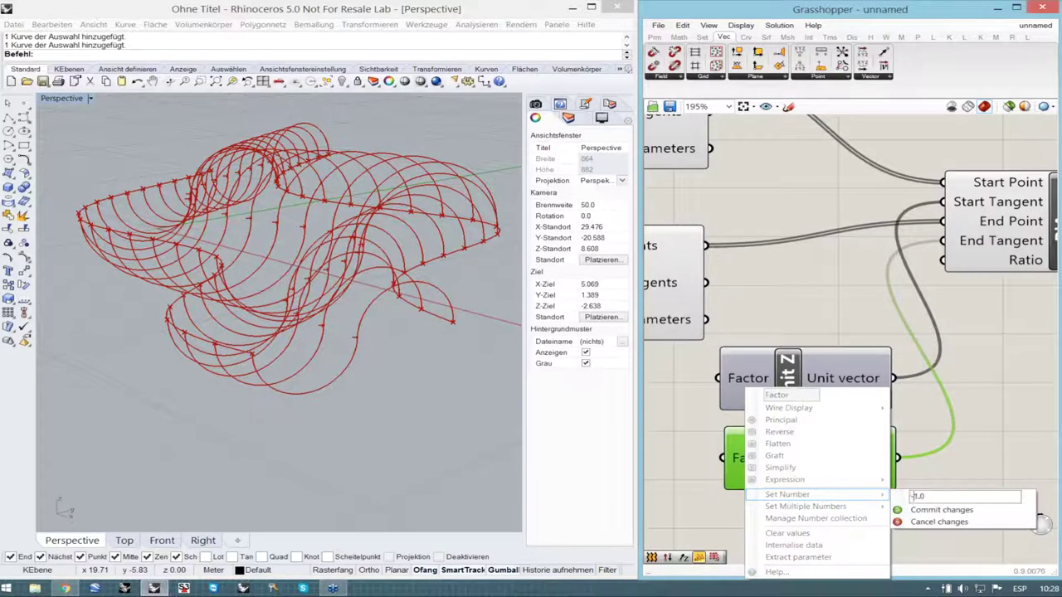
pyautogui.click(946, 509)
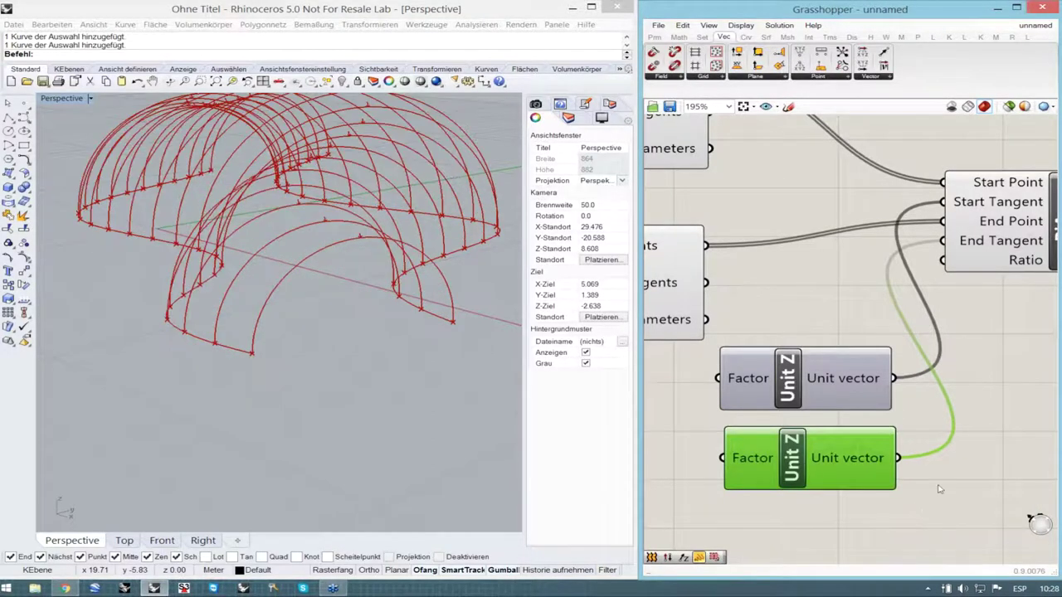
pyautogui.click(937, 487)
pyautogui.click(845, 446)
pyautogui.moveTo(278, 307); pyautogui.dragTo(365, 352, button='right')
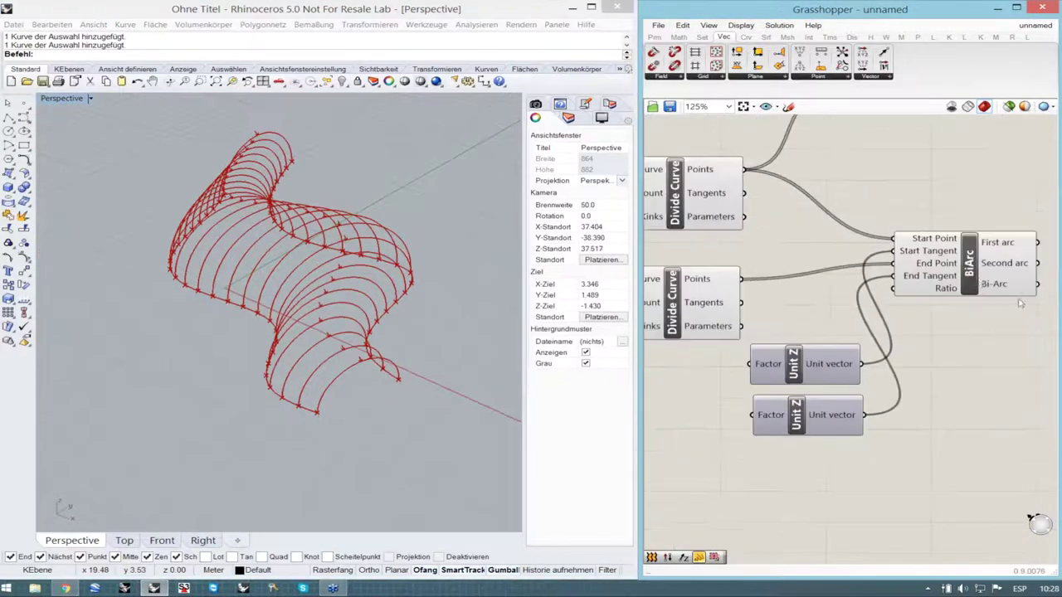
# - Move the BiArc component farther away from the Divide Curve and Unit Z components
pyautogui.moveTo(991, 278); pyautogui.dragTo(1024, 276)
pyautogui.click(936, 339)
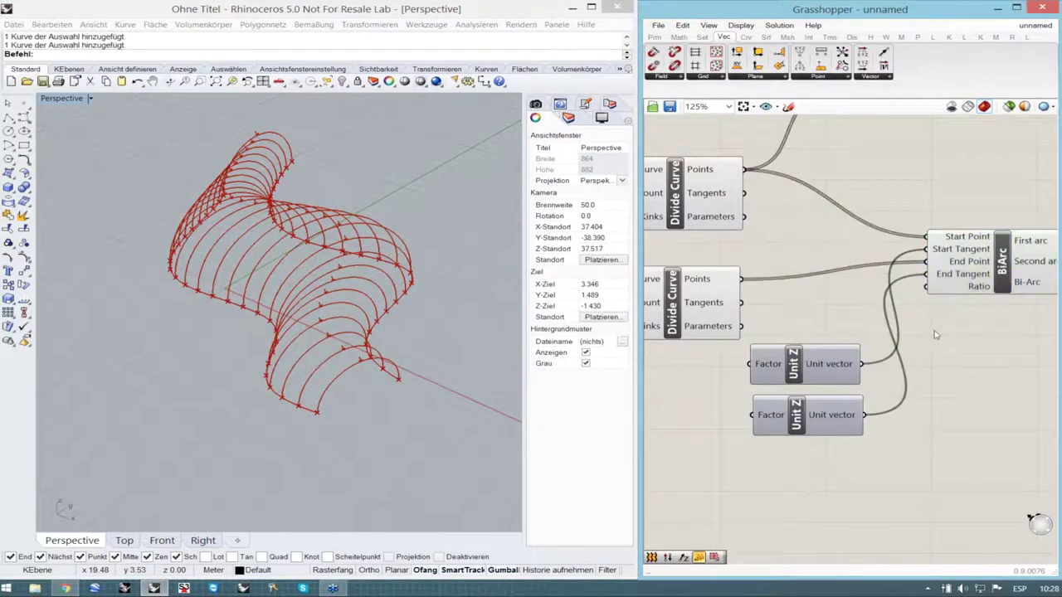
pyautogui.scroll(-5, 936, 340)
pyautogui.scroll(2, 792, 334)
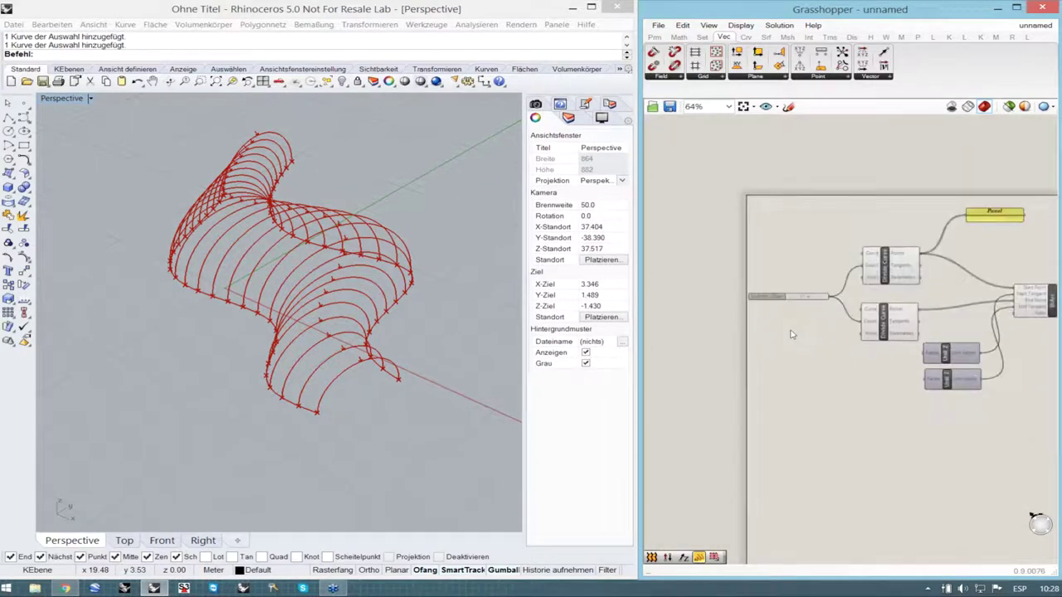
# - In Rhino, turn on the control points of the front curve and move one of its middle points to reshape it
pyautogui.moveTo(311, 301); pyautogui.dragTo(381, 294, button='right')
pyautogui.scroll(4, 249, 320)
pyautogui.click(193, 316)
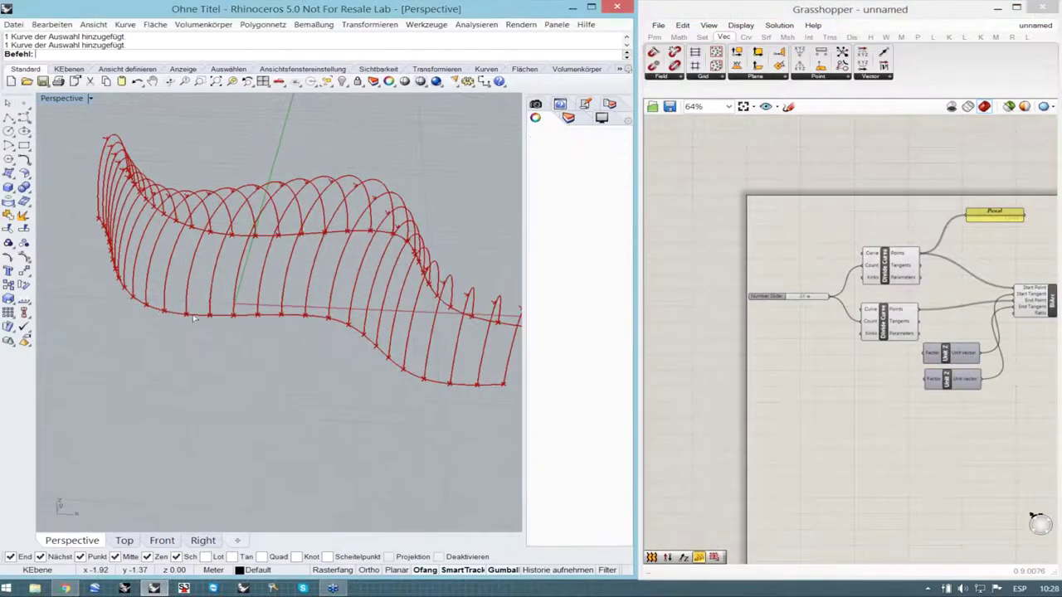
pyautogui.click(26, 258)
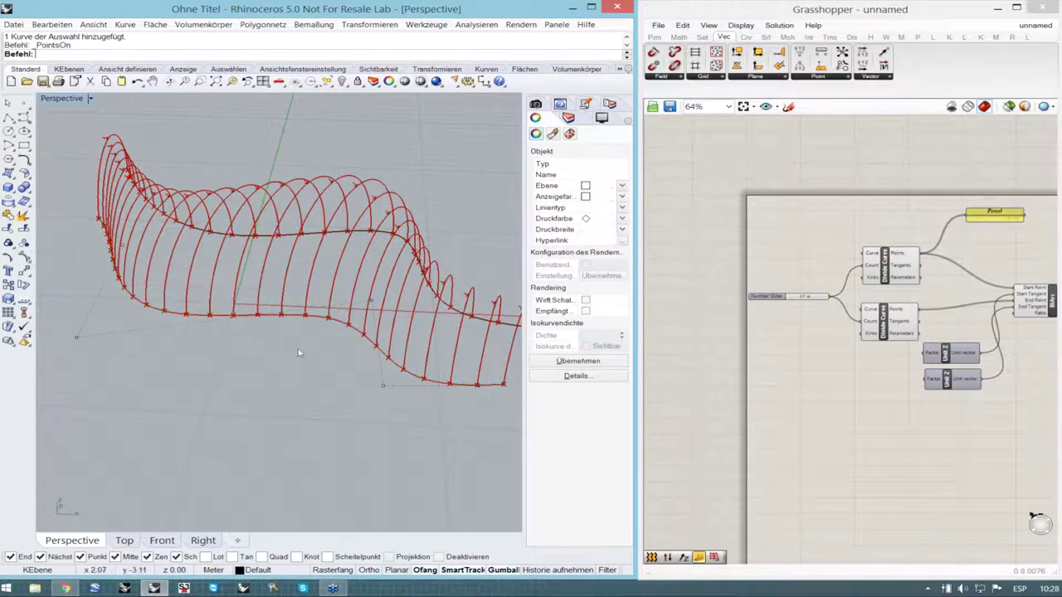
pyautogui.click(365, 317)
pyautogui.moveTo(363, 319); pyautogui.dragTo(396, 344, button='right')
pyautogui.moveTo(395, 343); pyautogui.dragTo(347, 356)
# - Turn on the rear curve's control points, move the one bulging farthest outward to reshape the curve, and hide the points again
pyautogui.moveTo(353, 353); pyautogui.dragTo(435, 433, button='right')
pyautogui.click(437, 434)
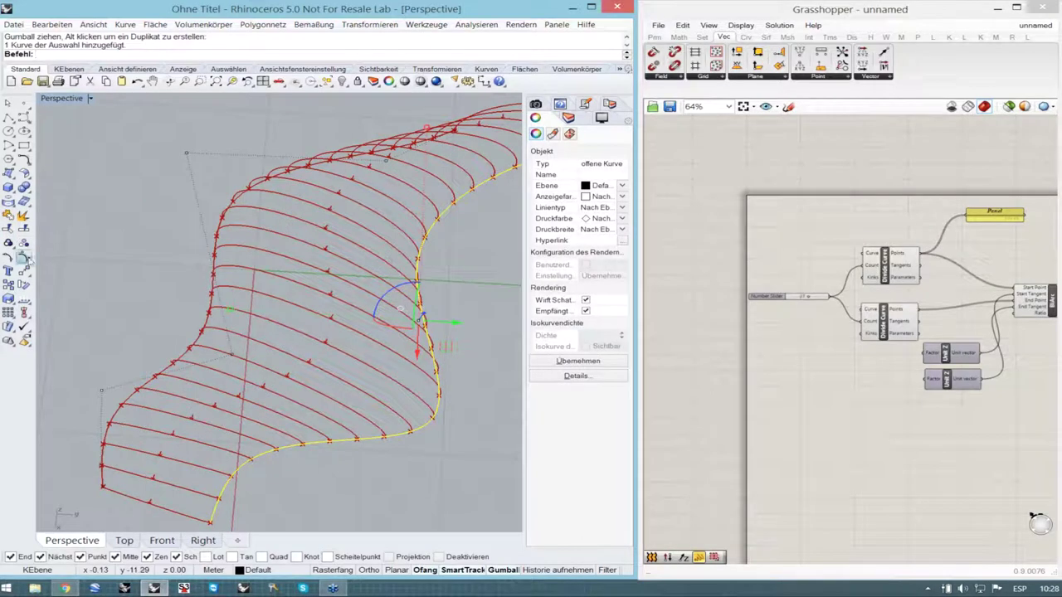
pyautogui.click(26, 259)
pyautogui.scroll(-4, 489, 479)
pyautogui.click(448, 453)
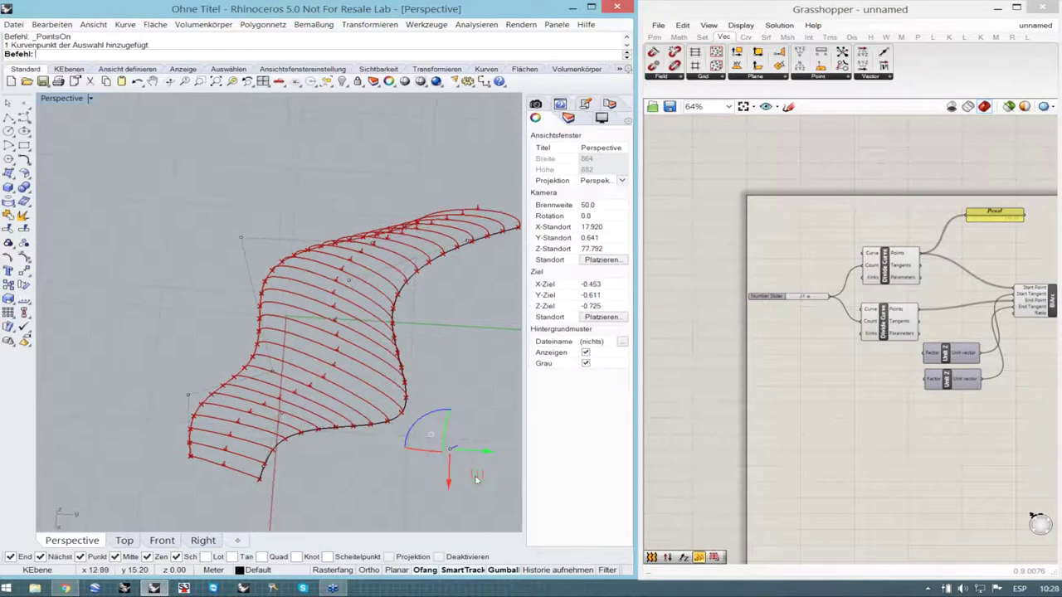
pyautogui.moveTo(438, 446); pyautogui.dragTo(298, 429, button='right')
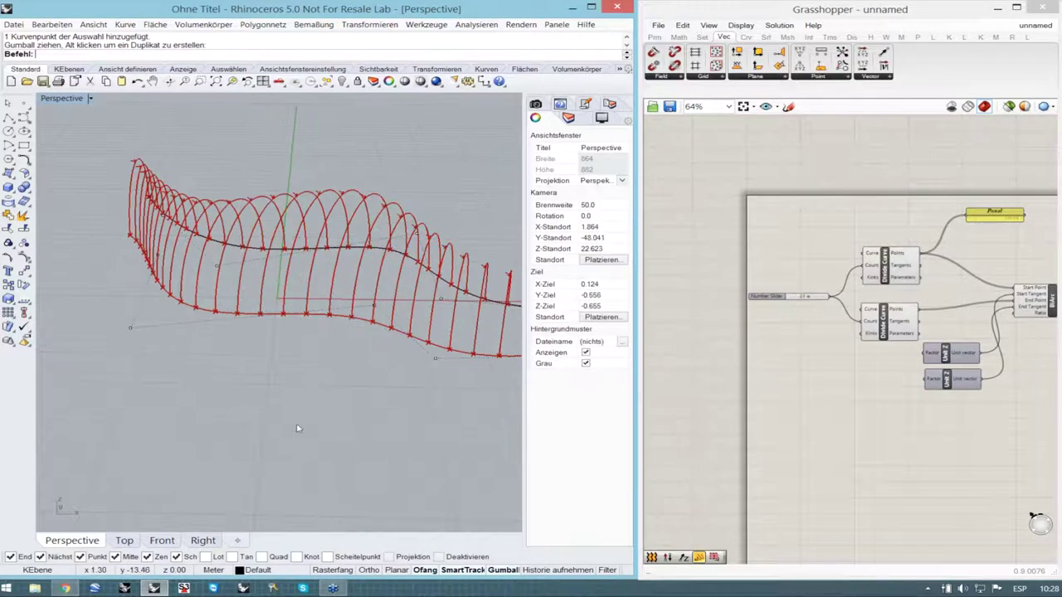
pyautogui.press('Escape')
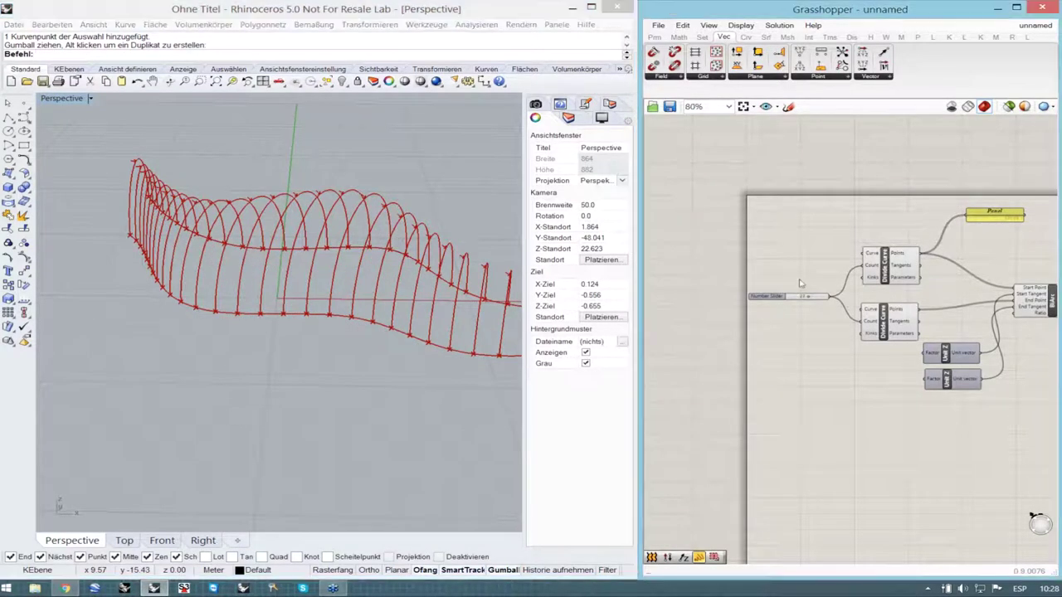
# - Set the Grasshopper Number Slider that drives both Divide Curve counts to 23
pyautogui.scroll(5, 801, 291)
pyautogui.moveTo(814, 306)
pyautogui.mouseDown()
pyautogui.moveTo(780, 306)
pyautogui.moveTo(819, 309)
pyautogui.moveTo(810, 314)
pyautogui.mouseUp()
pyautogui.scroll(-6, 746, 368)
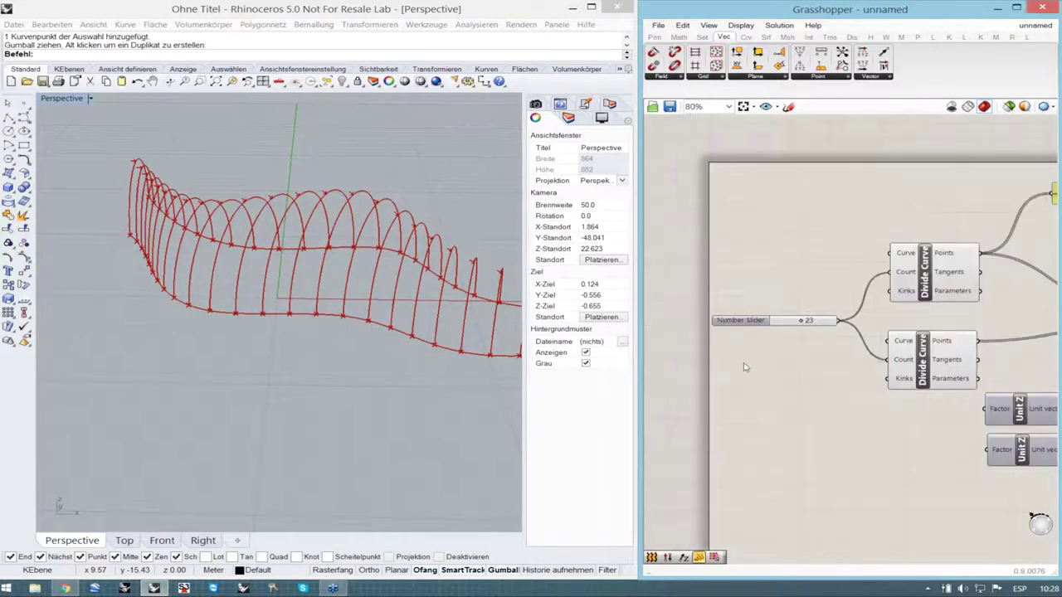
# - Inspect the arches from a closer angle in Rhino and shift the BiArc component away from the Unit Z components
pyautogui.scroll(5, 920, 366)
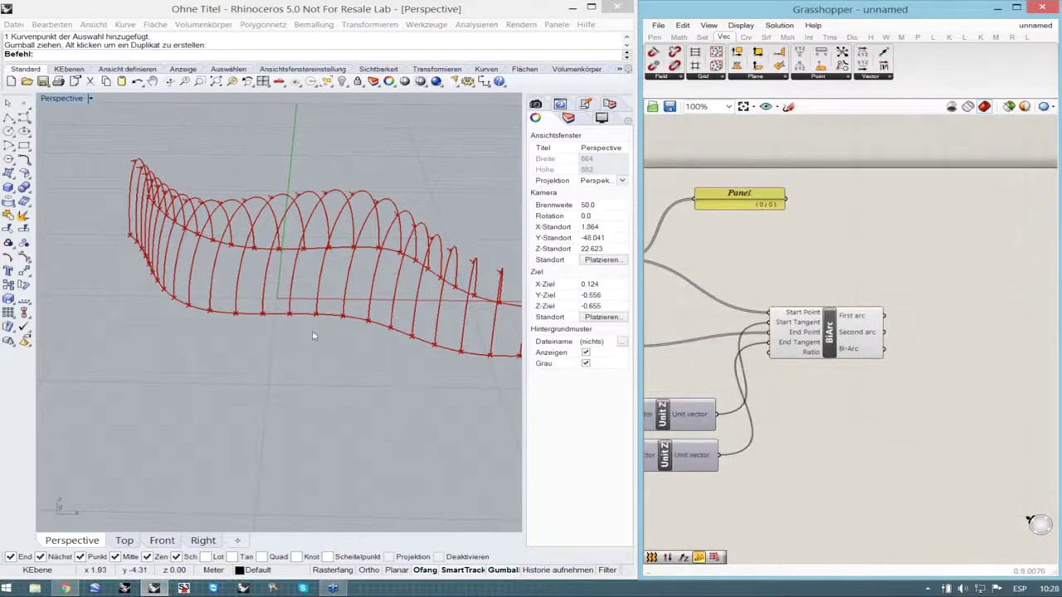
pyautogui.moveTo(310, 335); pyautogui.dragTo(457, 345, button='right')
pyautogui.scroll(4, 457, 345)
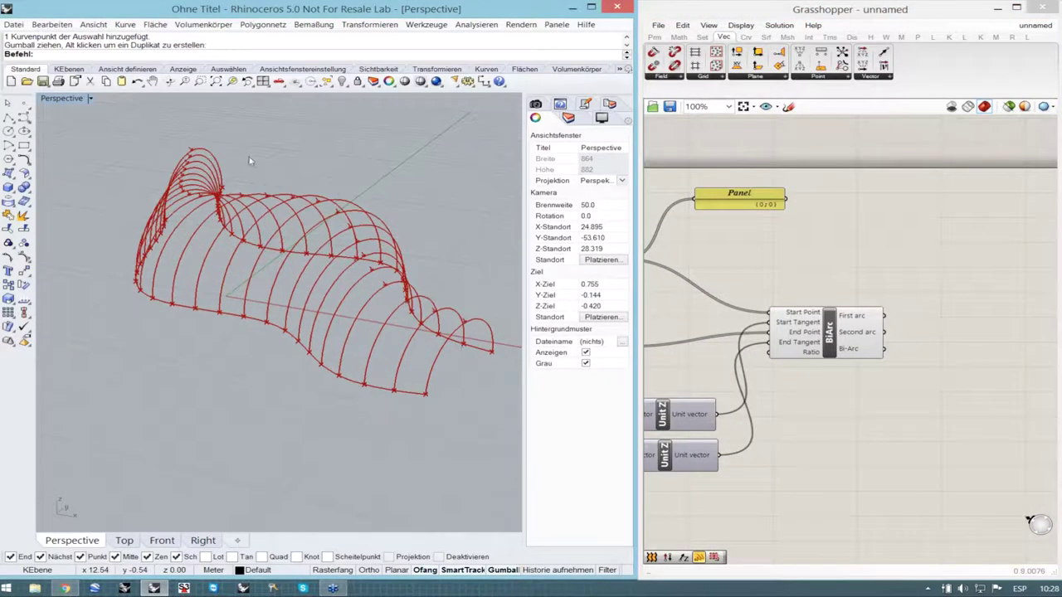
pyautogui.moveTo(830, 336); pyautogui.dragTo(877, 319)
pyautogui.click(881, 421)
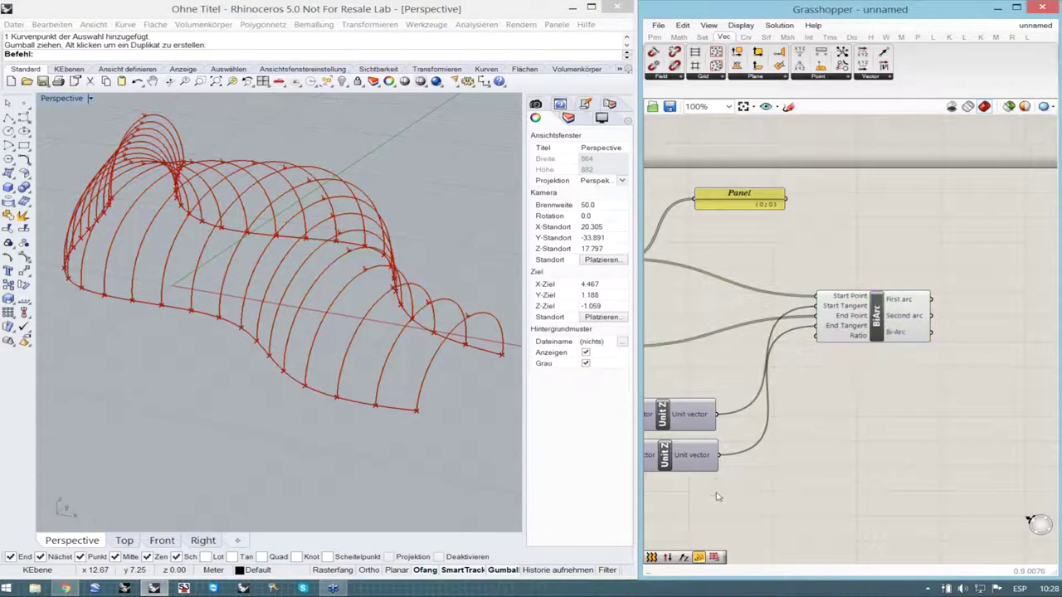
# - Move both Unit Z components together closer to the BiArc and nudge the BiArc to tidy the wires
pyautogui.moveTo(715, 495); pyautogui.dragTo(648, 384)
pyautogui.moveTo(685, 425); pyautogui.dragTo(715, 404)
pyautogui.click(824, 453)
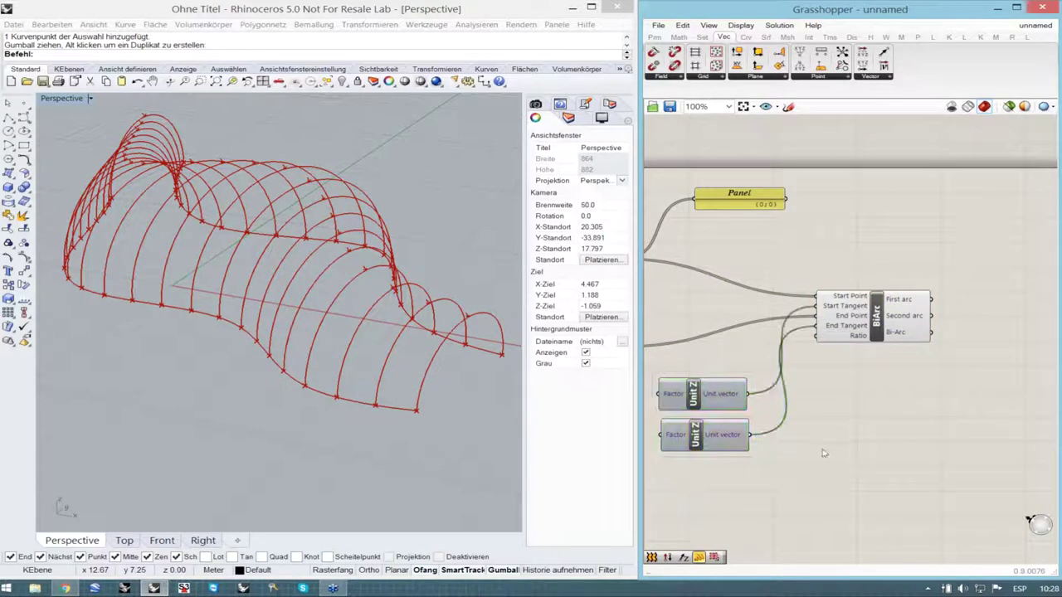
pyautogui.moveTo(878, 328); pyautogui.dragTo(893, 337)
pyautogui.click(869, 413)
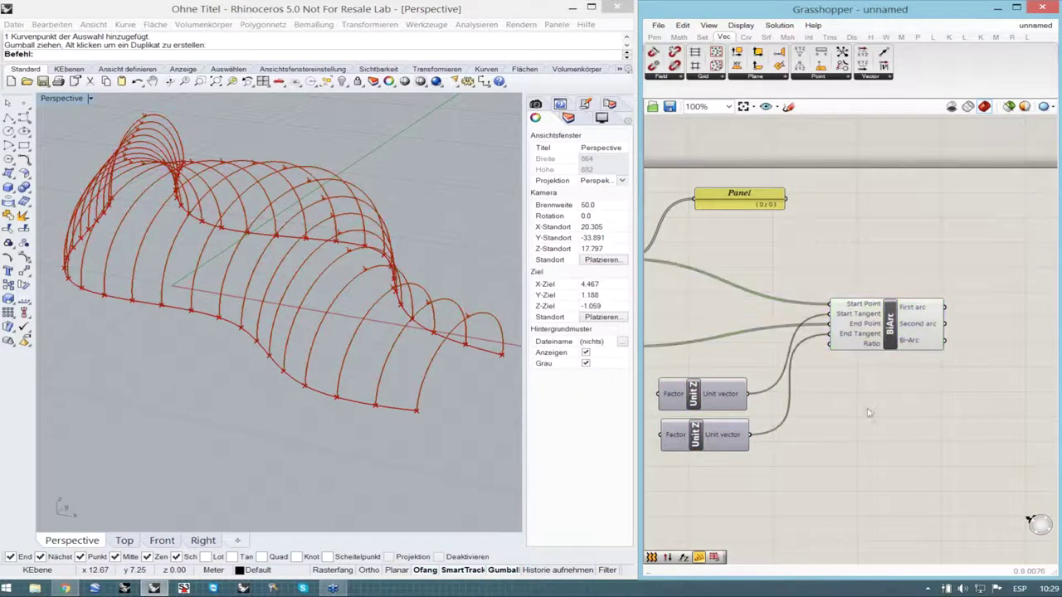
# - Add a Loft component to the canvas on the output side of the BiArc component
pyautogui.scroll(-2, 828, 406)
pyautogui.scroll(2, 1019, 366)
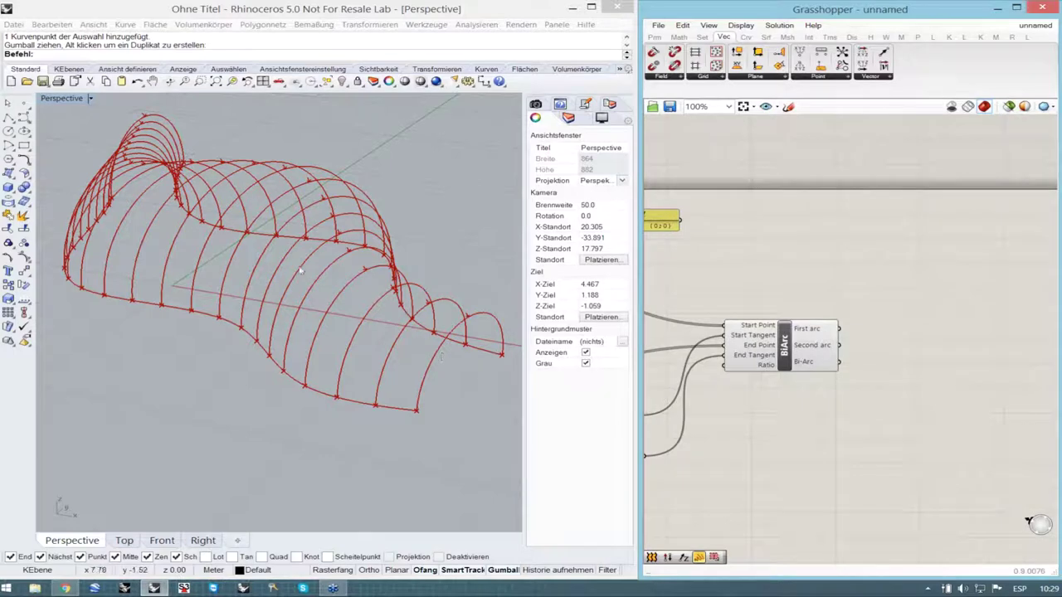
pyautogui.doubleClick(939, 343)
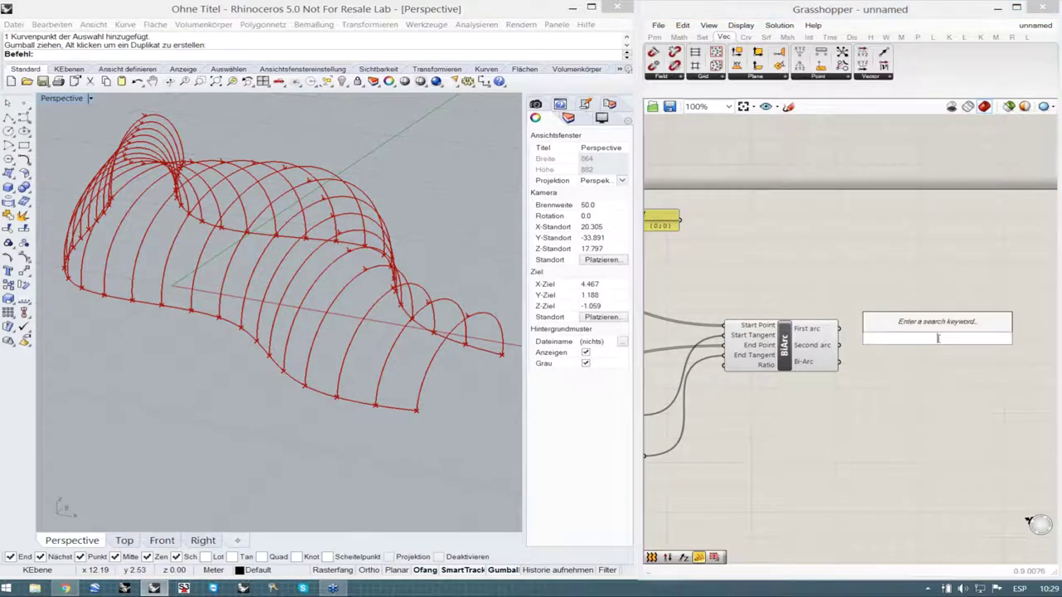
pyautogui.write('loft')
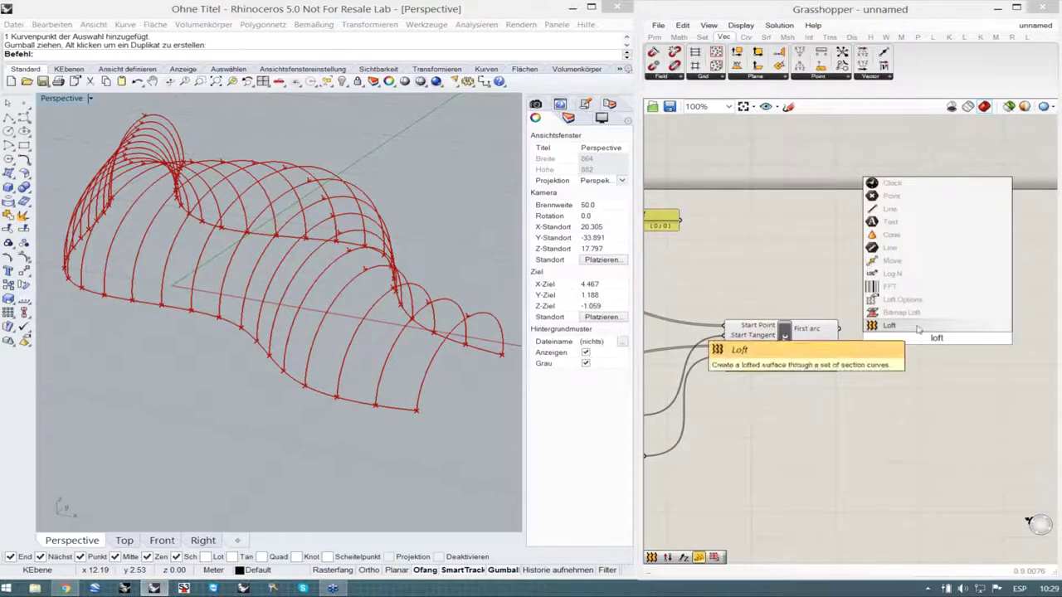
pyautogui.click(919, 331)
pyautogui.click(943, 349)
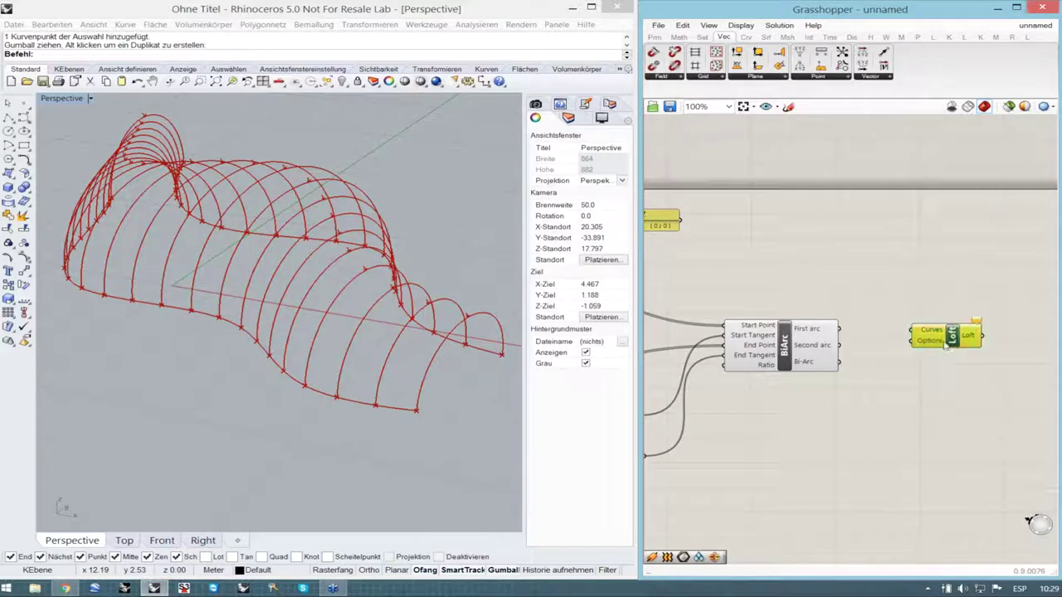
pyautogui.scroll(1, 946, 349)
pyautogui.scroll(1, 946, 348)
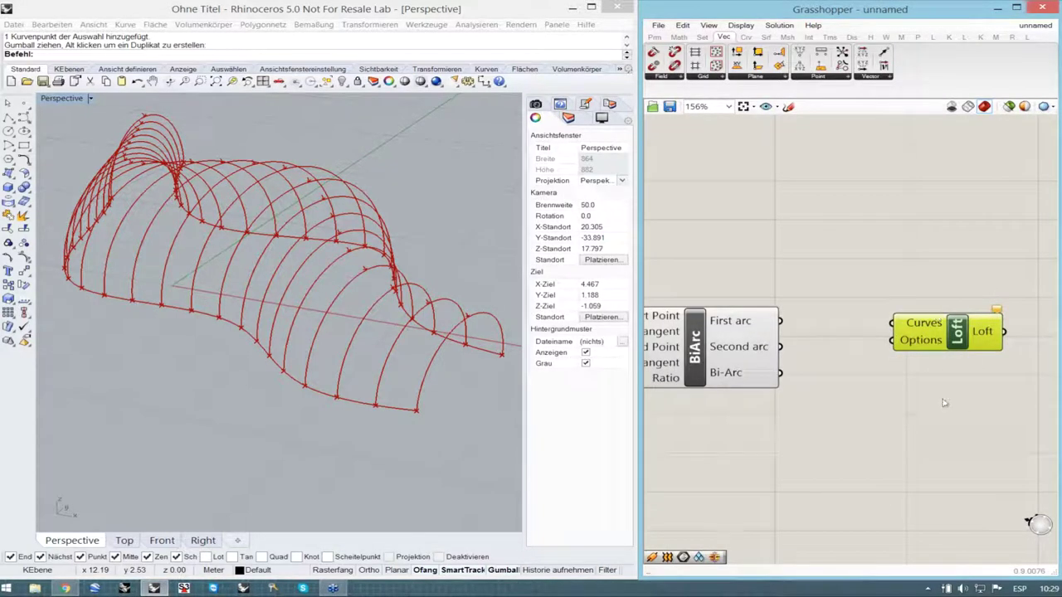
pyautogui.scroll(-1, 943, 404)
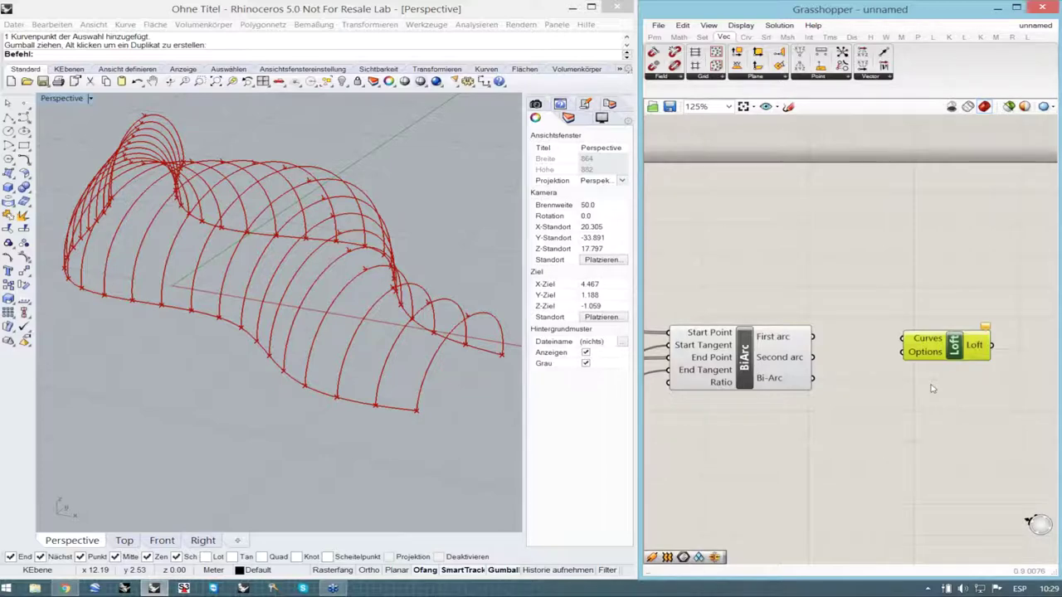
pyautogui.click(937, 388)
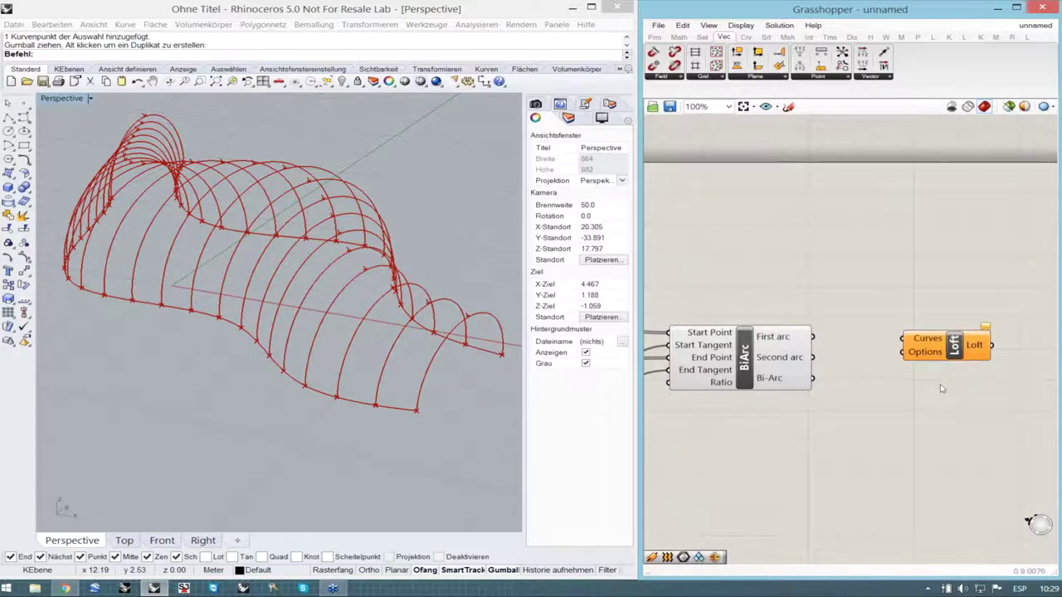
# - Review the whole definition, from the Number Slider and Divide Curve components through to the unconnected Loft
pyautogui.scroll(-5, 942, 388)
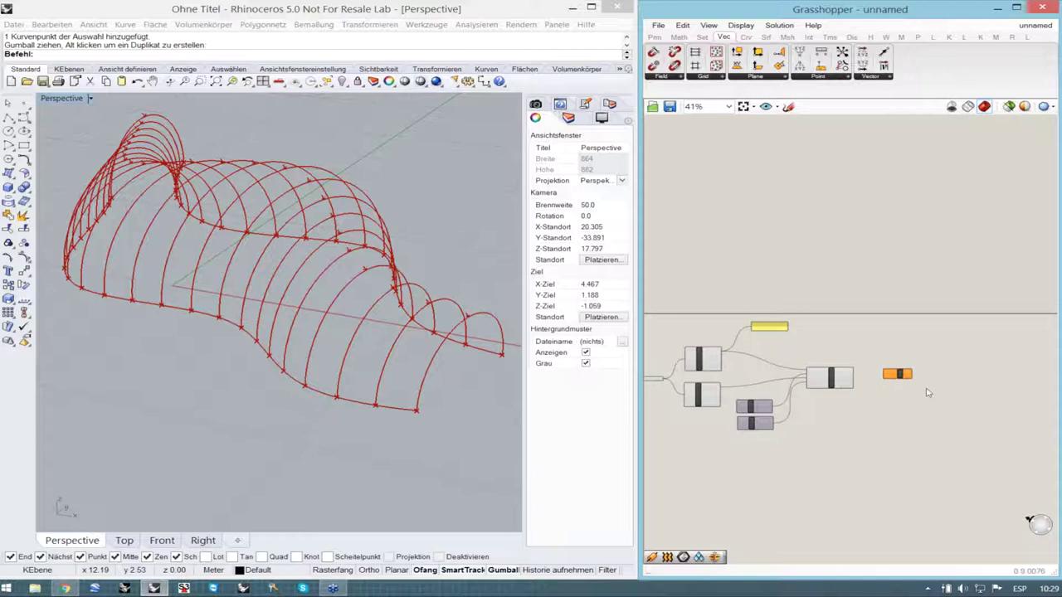
pyautogui.click(655, 38)
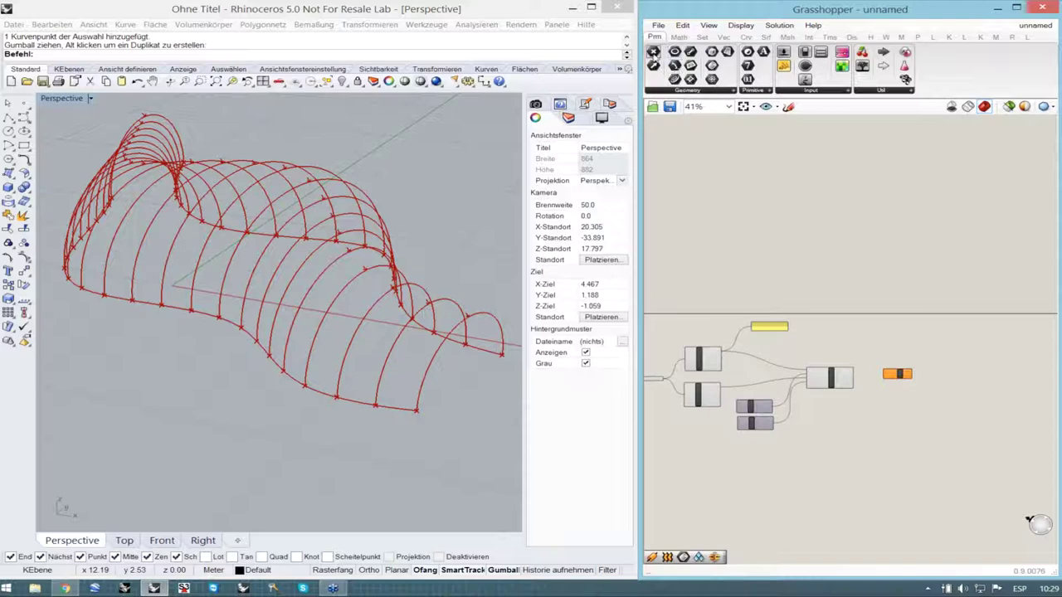
pyautogui.scroll(6, 905, 390)
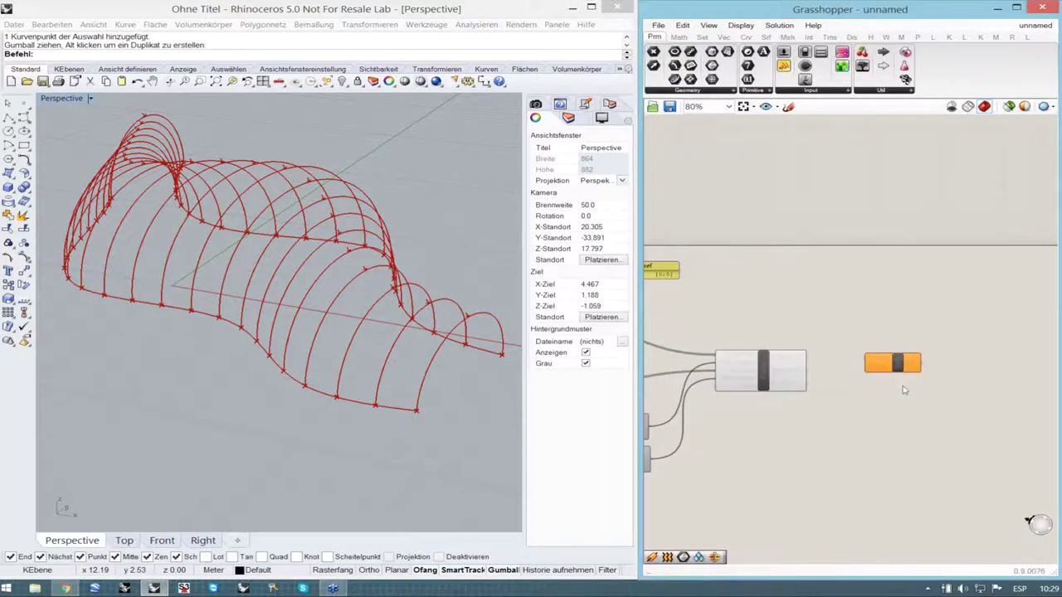
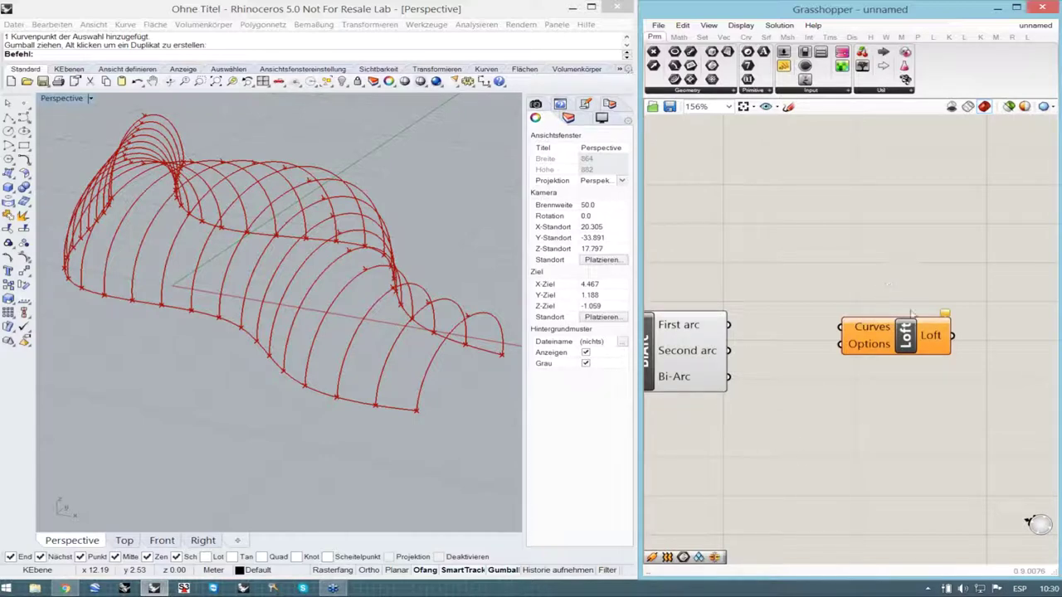
pyautogui.scroll(-5, 911, 315)
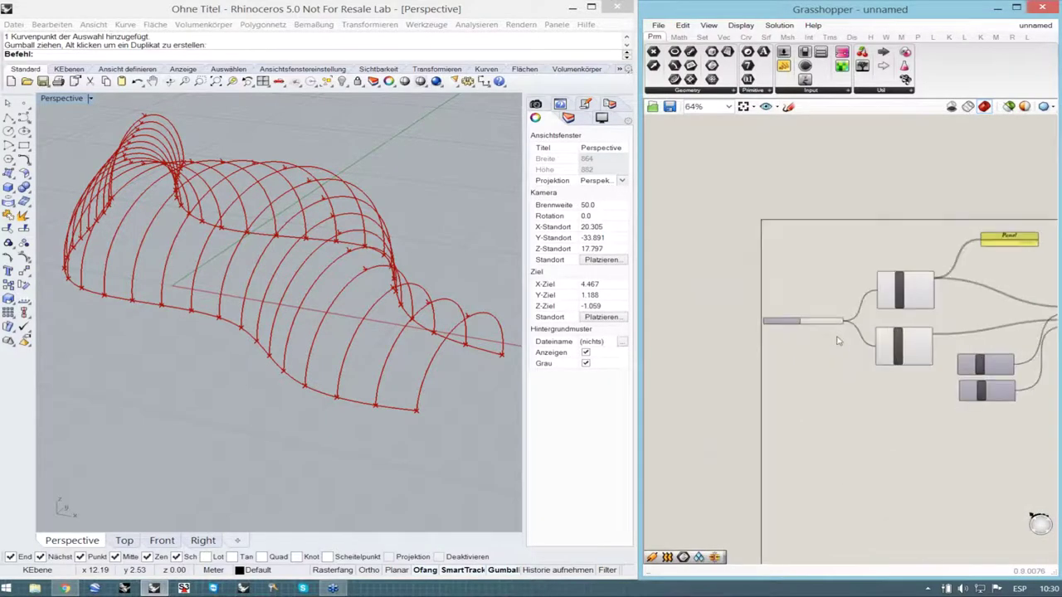
pyautogui.scroll(2, 838, 340)
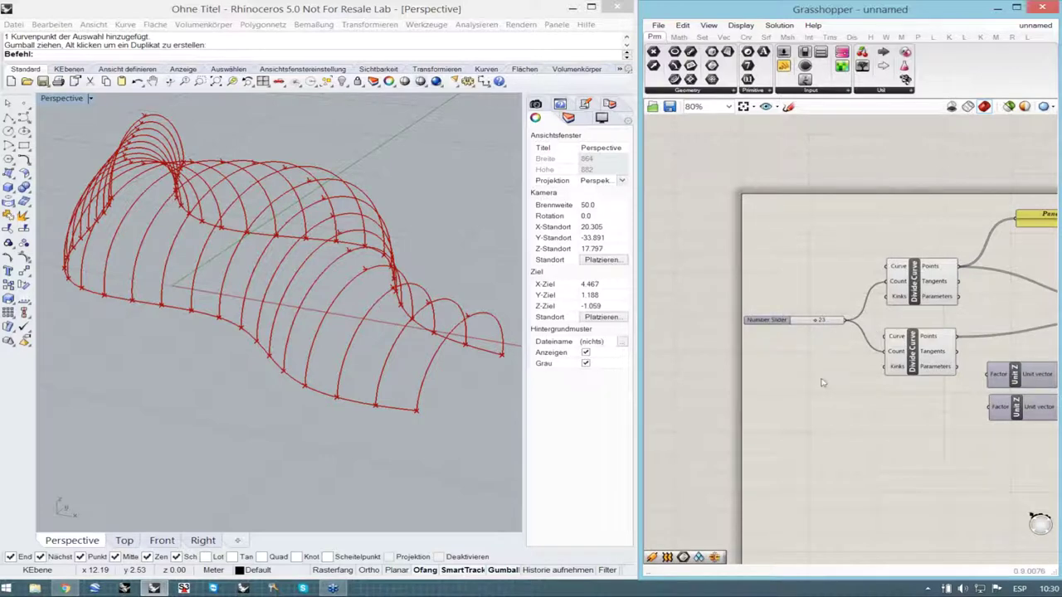
pyautogui.scroll(-1, 746, 371)
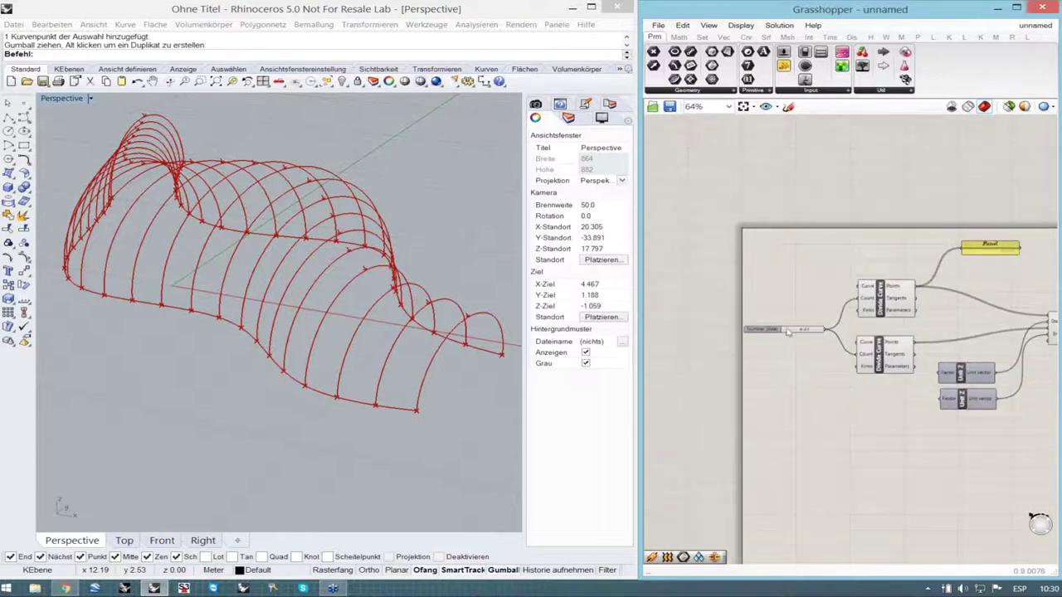
pyautogui.scroll(-2, 739, 361)
pyautogui.moveTo(1040, 341); pyautogui.dragTo(979, 344, button='right')
pyautogui.scroll(5, 979, 349)
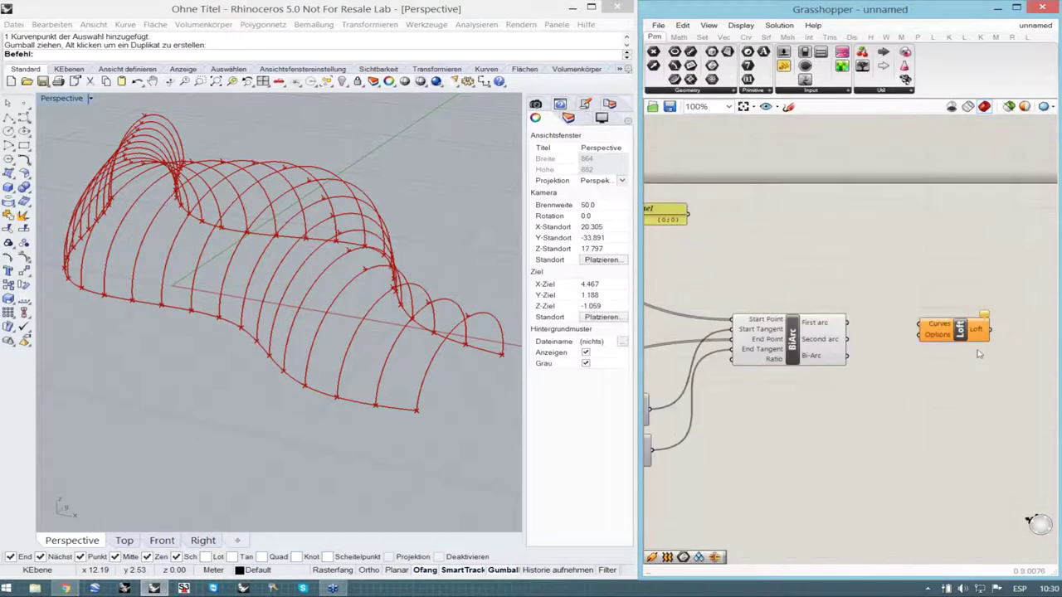
# - Nudge the Loft component slightly to adjust its placement beside the BiArc outputs
pyautogui.click(952, 342)
pyautogui.moveTo(953, 342); pyautogui.dragTo(950, 345)
pyautogui.scroll(2, 956, 349)
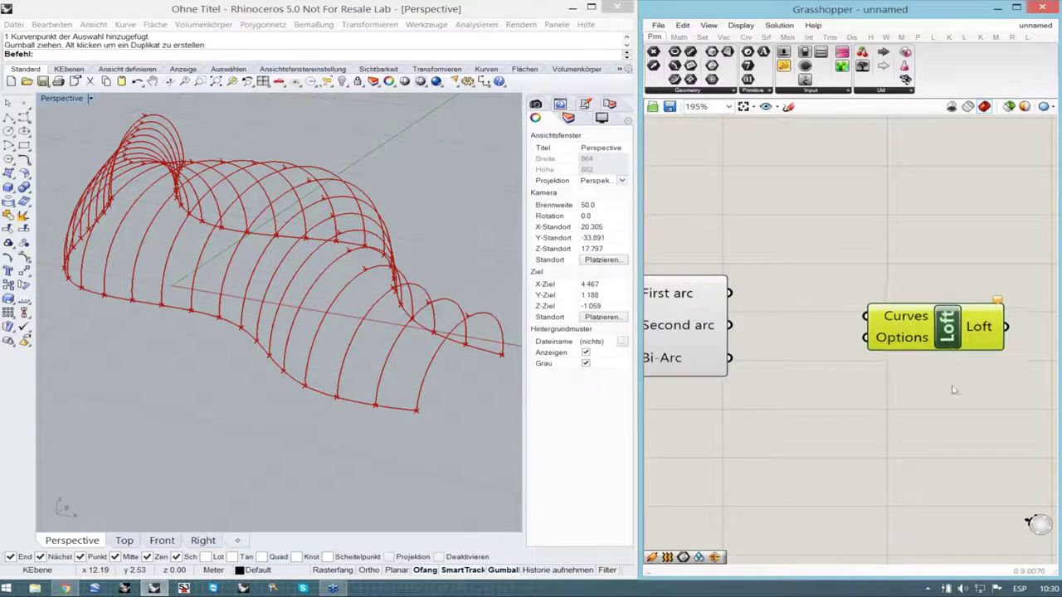
pyautogui.click(953, 390)
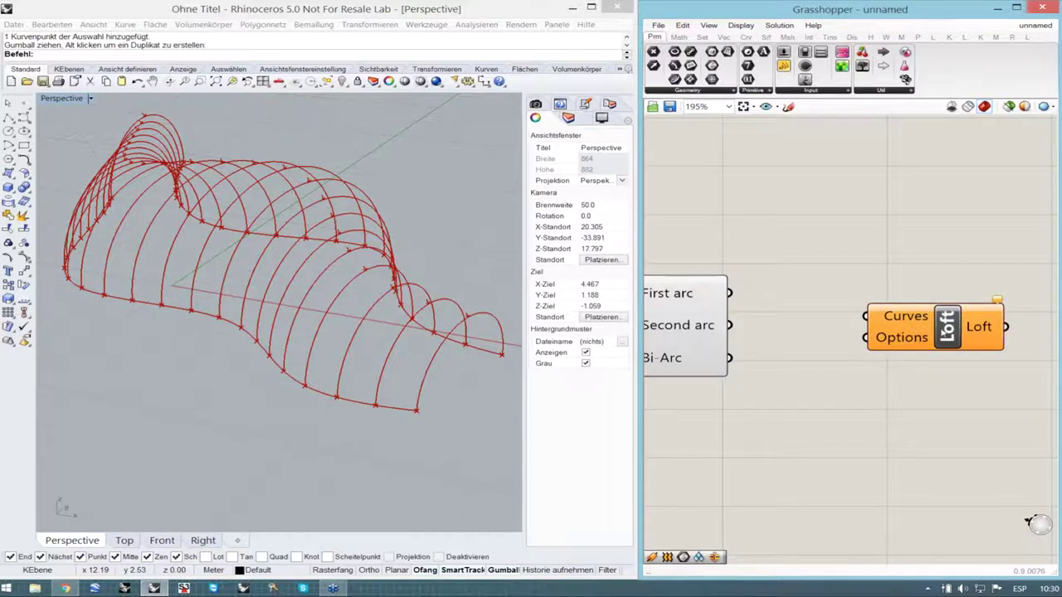
pyautogui.moveTo(911, 322); pyautogui.dragTo(936, 311)
pyautogui.click(864, 335)
# - Try lofting only half of each arch by wiring the BiArc's First arc, and its Second arc instead, into the Loft's Curves input
pyautogui.scroll(-3, 864, 336)
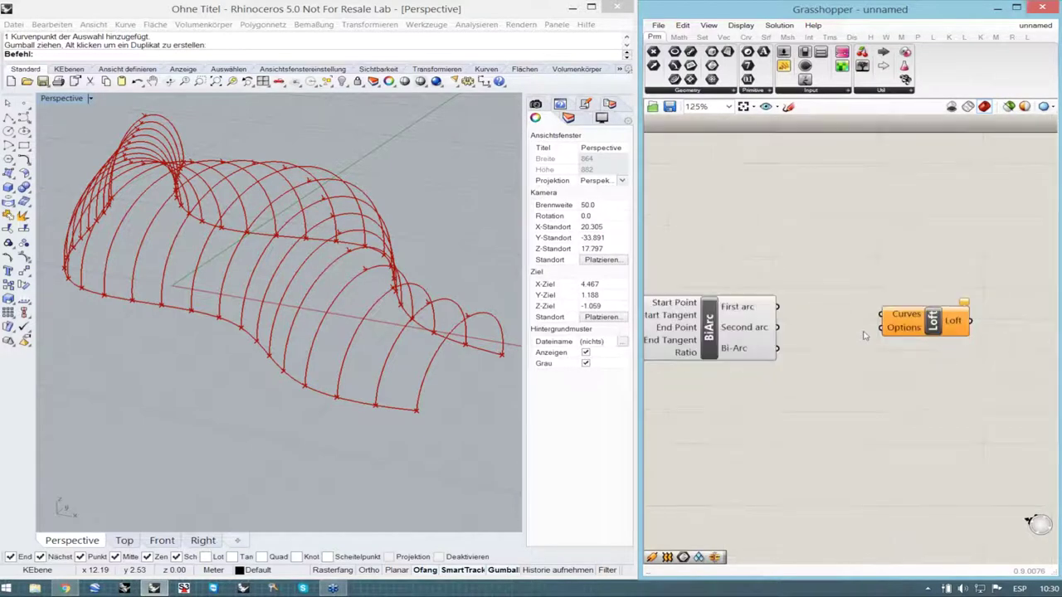
pyautogui.scroll(1, 864, 335)
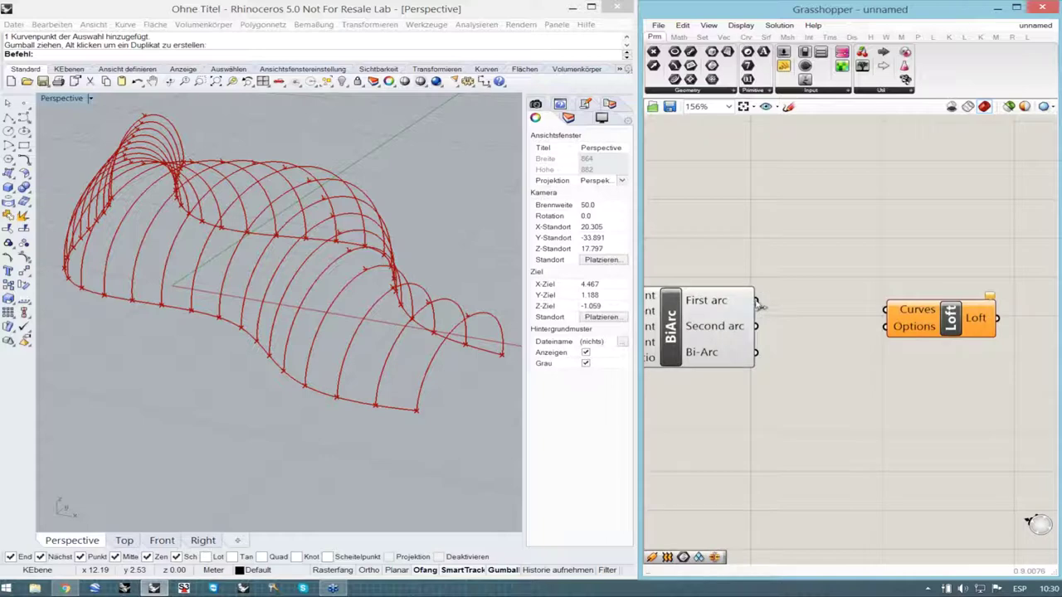
pyautogui.moveTo(756, 300); pyautogui.dragTo(883, 311)
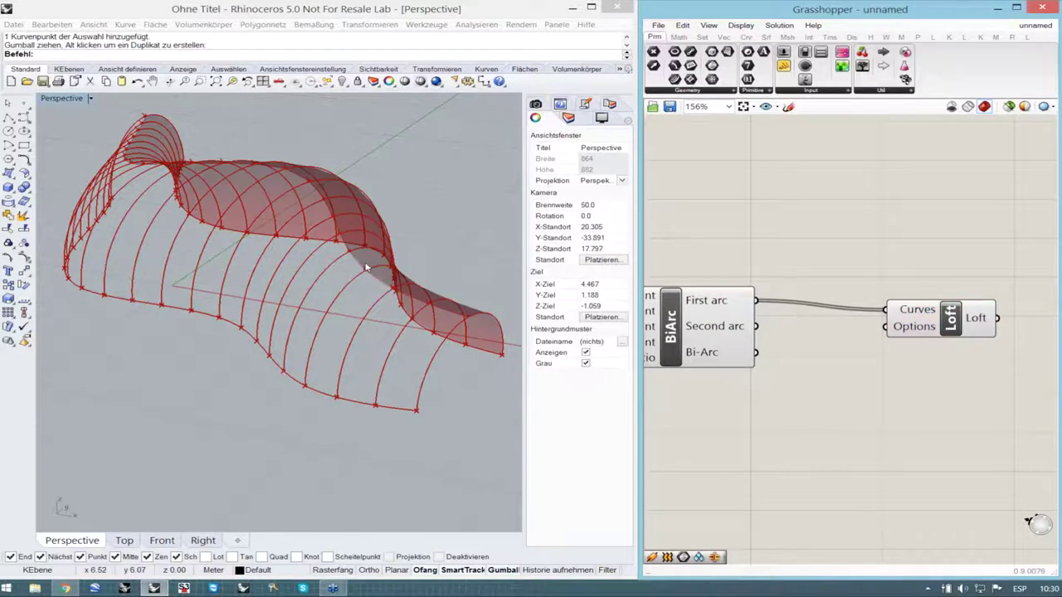
pyautogui.moveTo(365, 267); pyautogui.dragTo(372, 216, button='right')
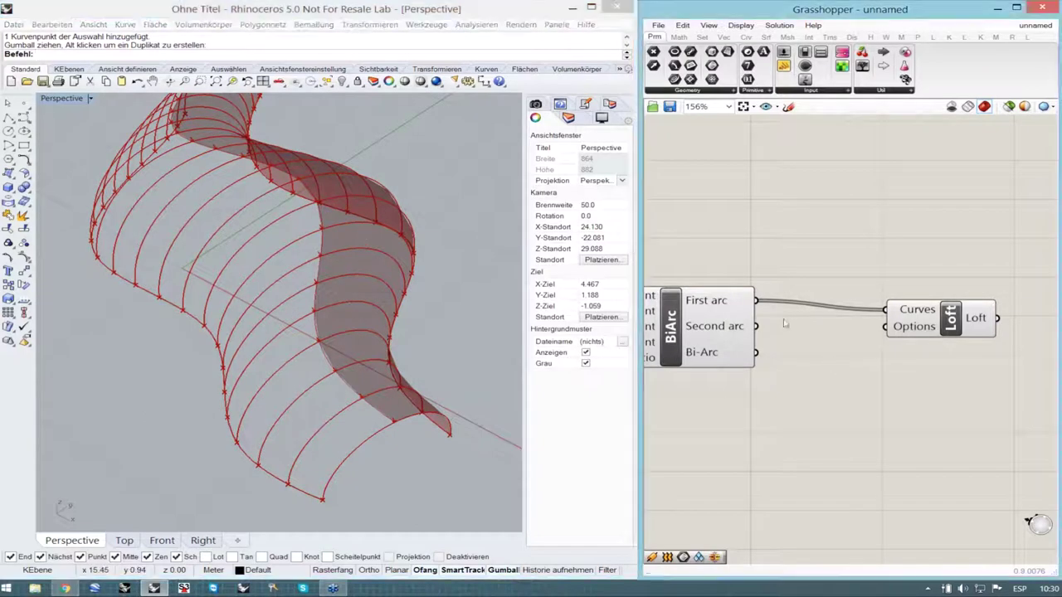
pyautogui.moveTo(756, 326); pyautogui.dragTo(885, 310)
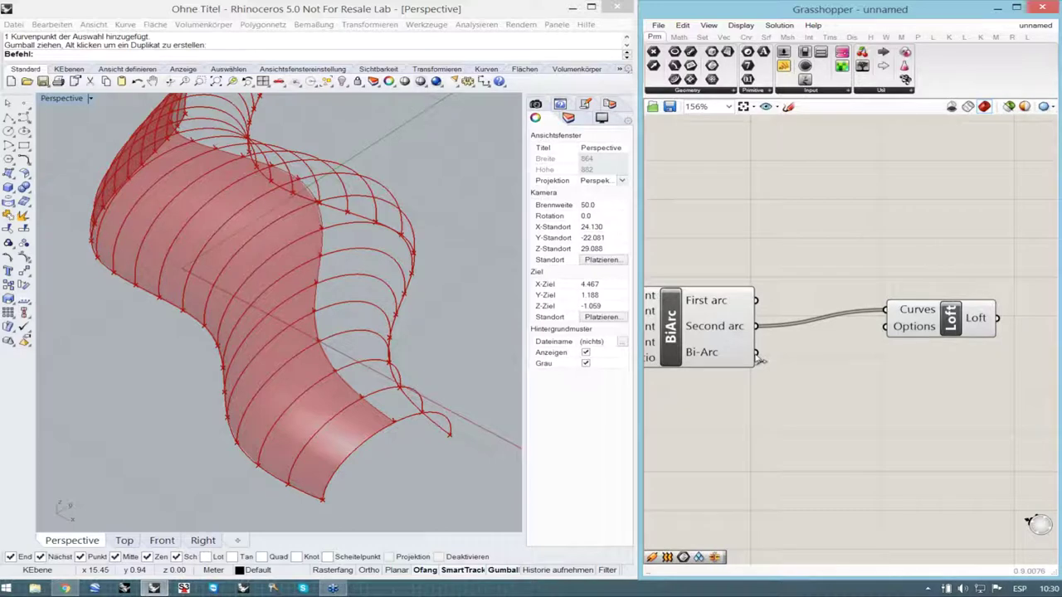
# - Connect the BiArc's Bi-Arc output to the Loft's Curves input and inspect the full lofted surface in Rhino
pyautogui.keyDown('shift'); pyautogui.moveTo(758, 357); pyautogui.dragTo(887, 311); pyautogui.keyUp('shift')
pyautogui.moveTo(308, 283); pyautogui.dragTo(415, 237, button='right')
pyautogui.scroll(-4, 313, 261)
pyautogui.click(714, 404)
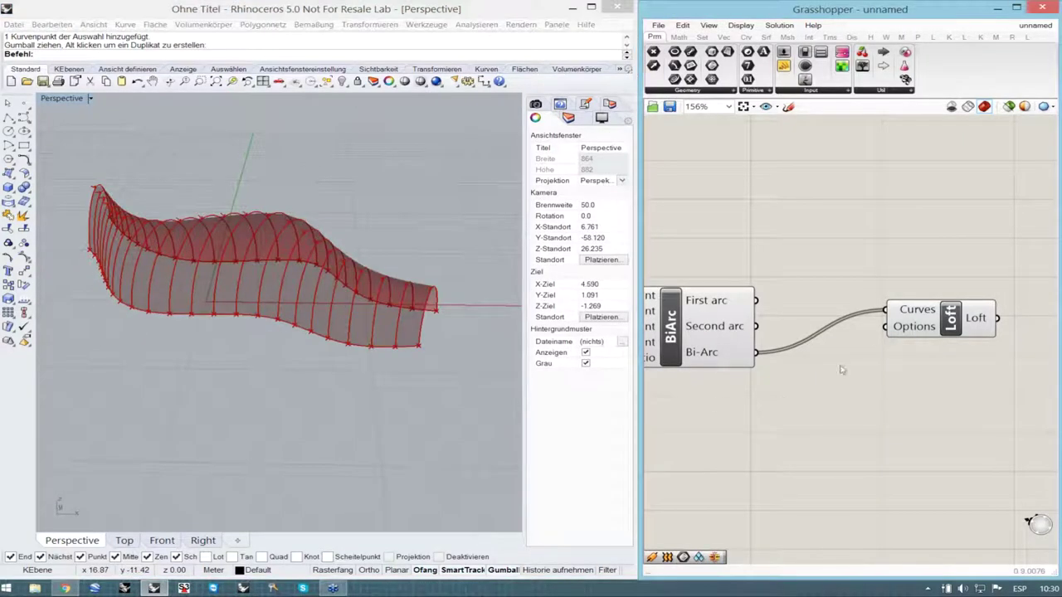
# - Move the Loft component closer to the BiArc and select it to highlight the lofted surface
pyautogui.moveTo(949, 327); pyautogui.dragTo(905, 347)
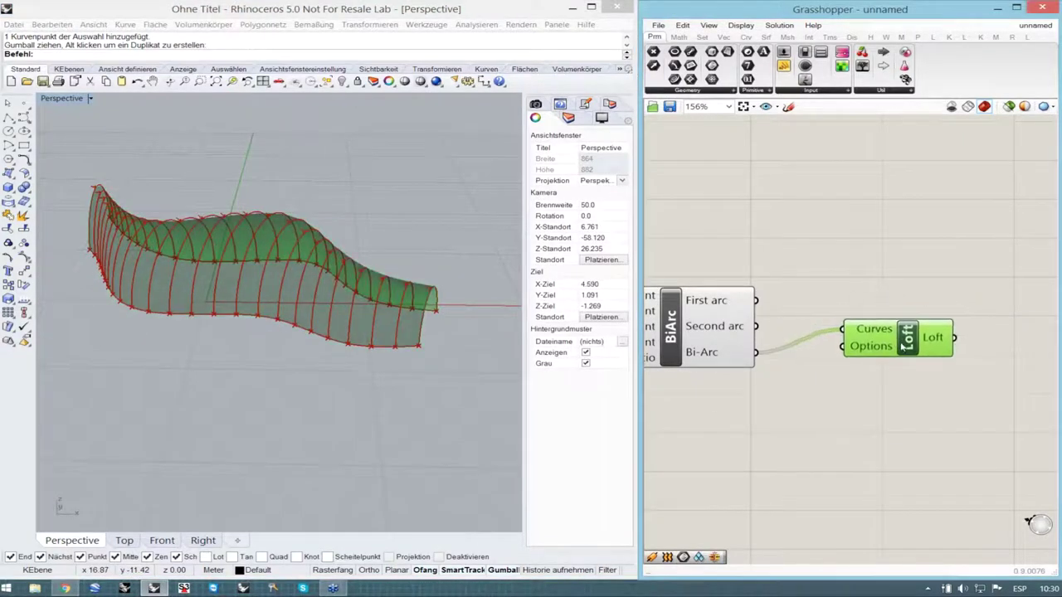
pyautogui.click(916, 391)
pyautogui.scroll(-3, 962, 352)
pyautogui.scroll(3, 966, 351)
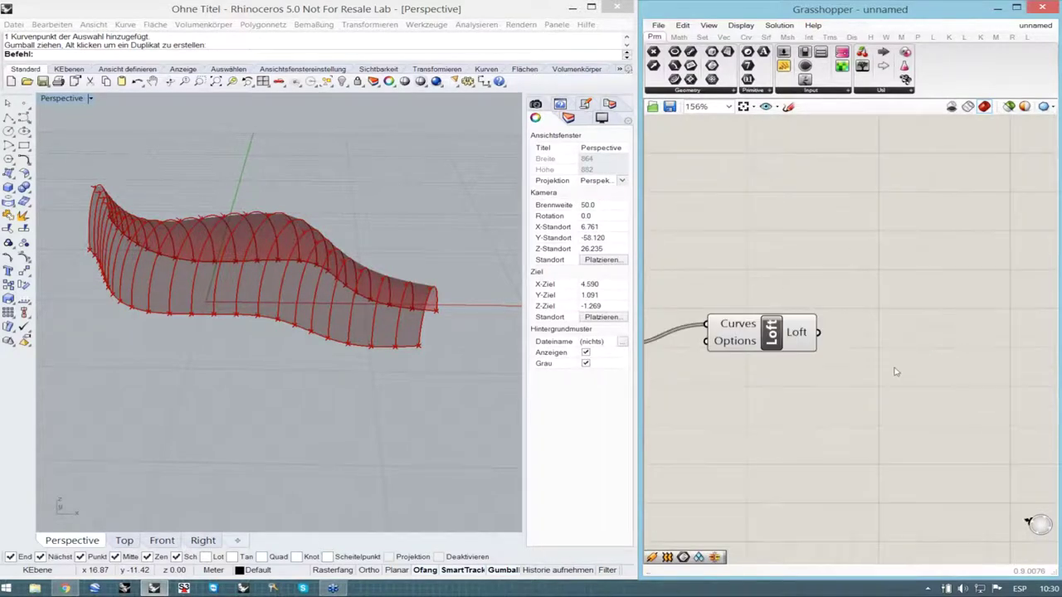
pyautogui.moveTo(770, 339); pyautogui.dragTo(783, 330)
pyautogui.click(787, 382)
pyautogui.click(780, 330)
pyautogui.click(786, 382)
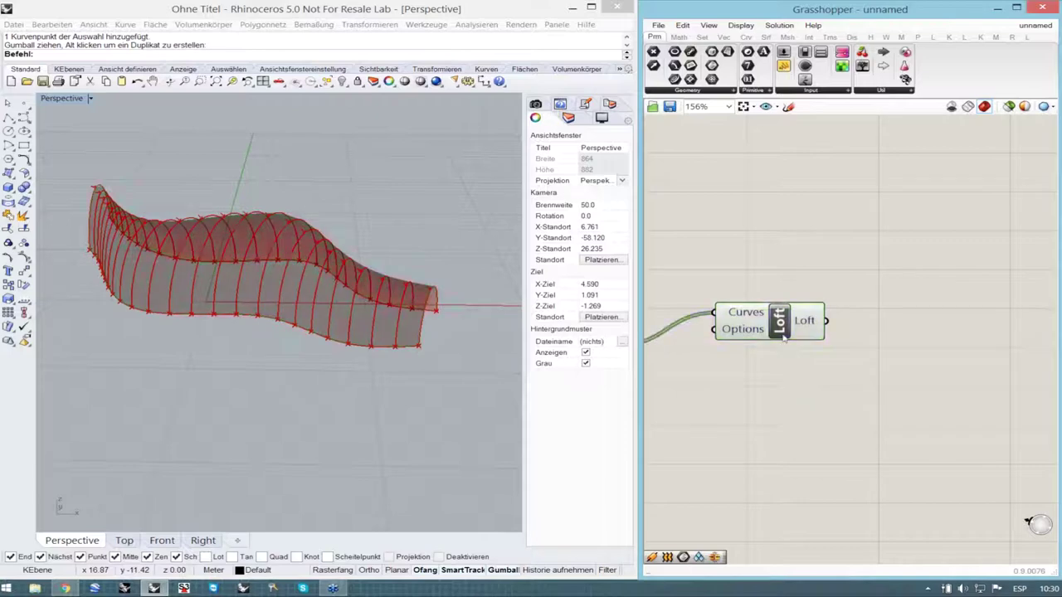
pyautogui.click(783, 332)
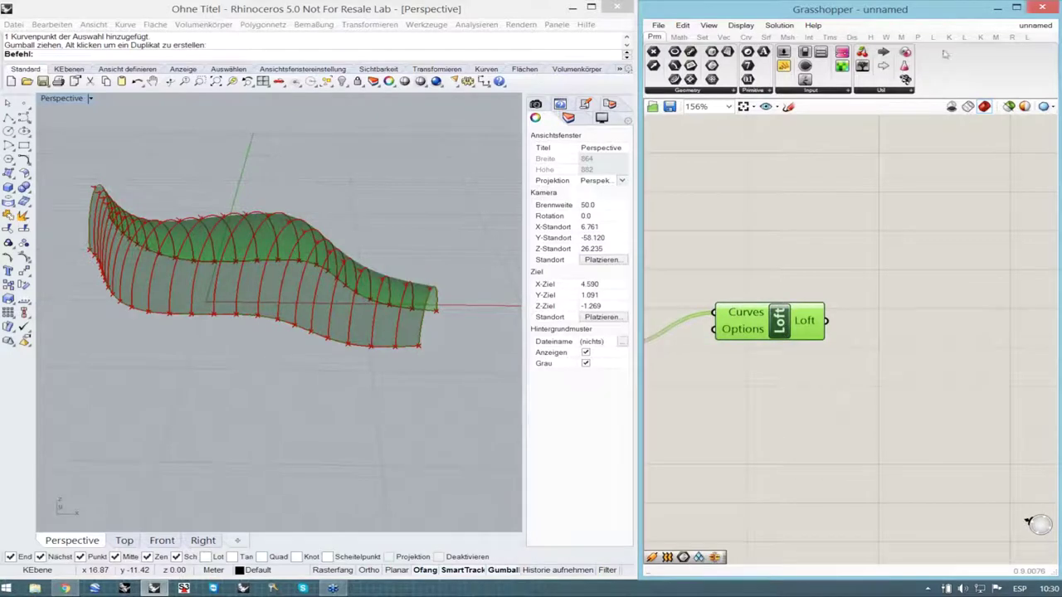
# - Browse the surface and panelling components and add a Staggered Quad Panels component on the output side of the Loft
pyautogui.click(967, 39)
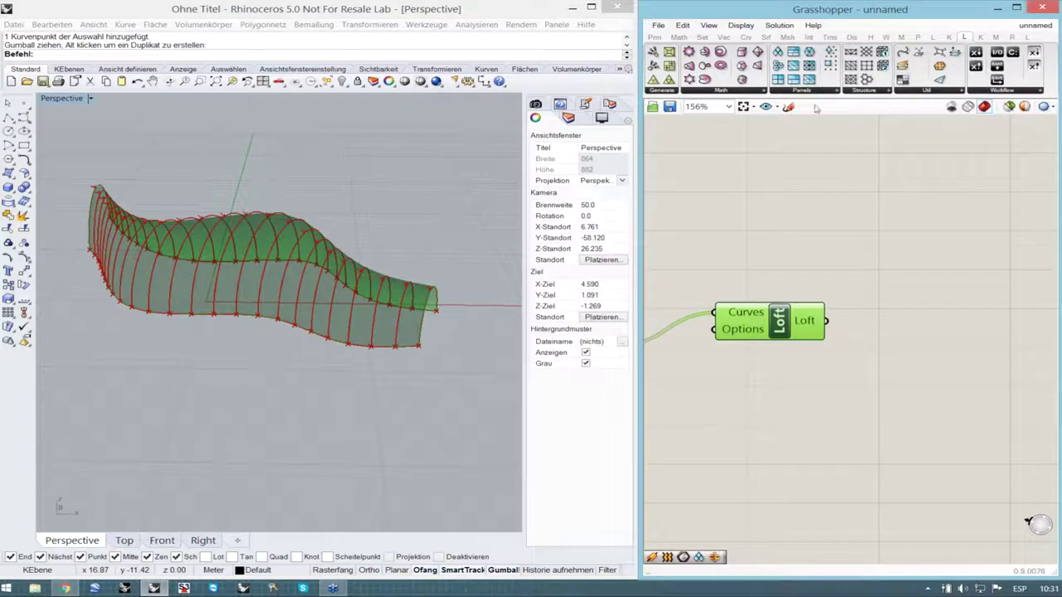
pyautogui.moveTo(248, 272); pyautogui.dragTo(285, 357, button='right')
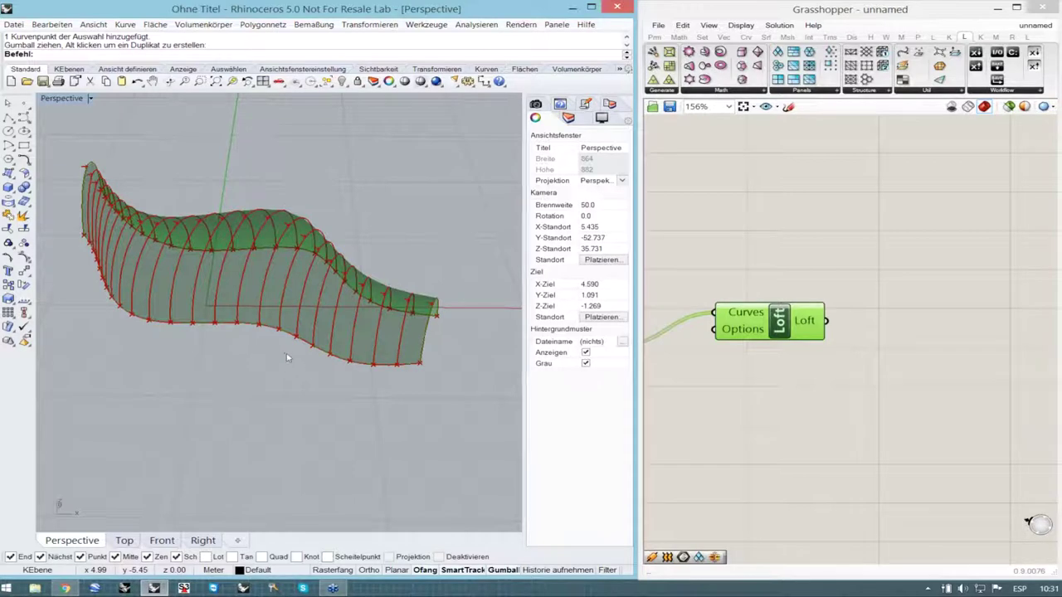
pyautogui.click(761, 91)
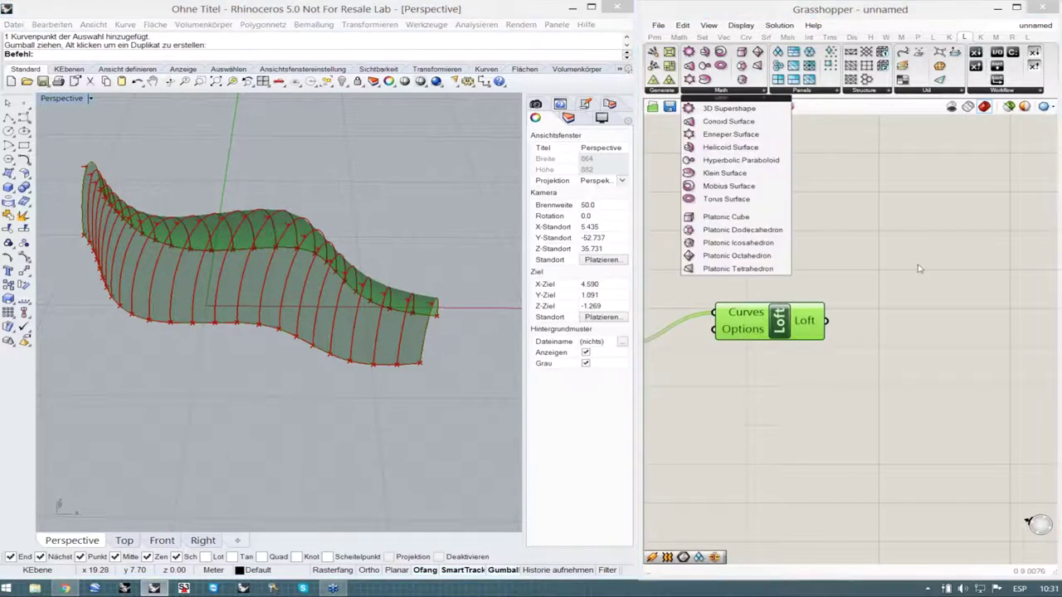
pyautogui.click(919, 268)
pyautogui.click(780, 328)
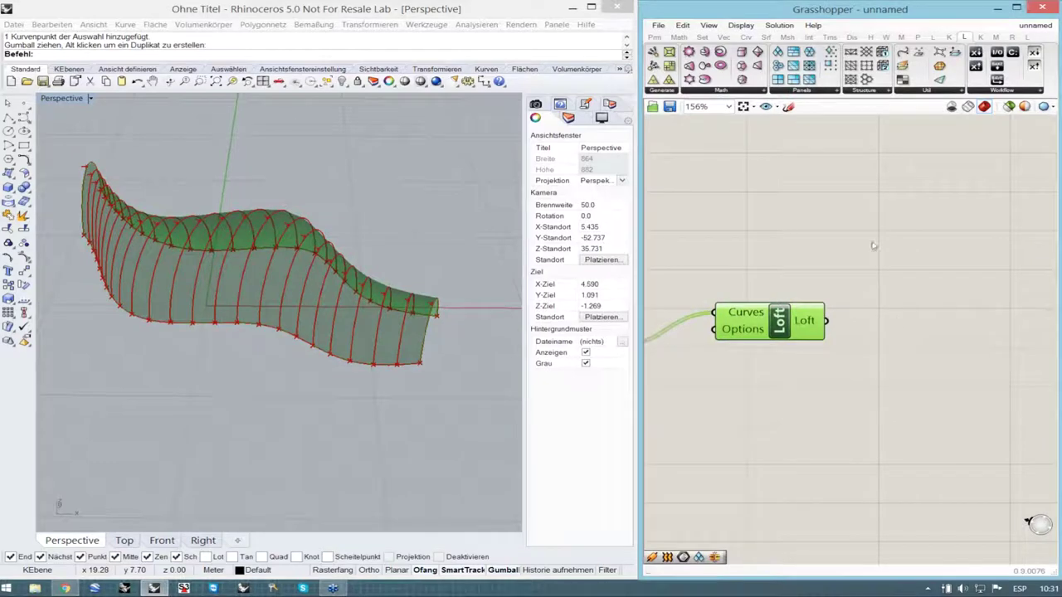
pyautogui.click(799, 90)
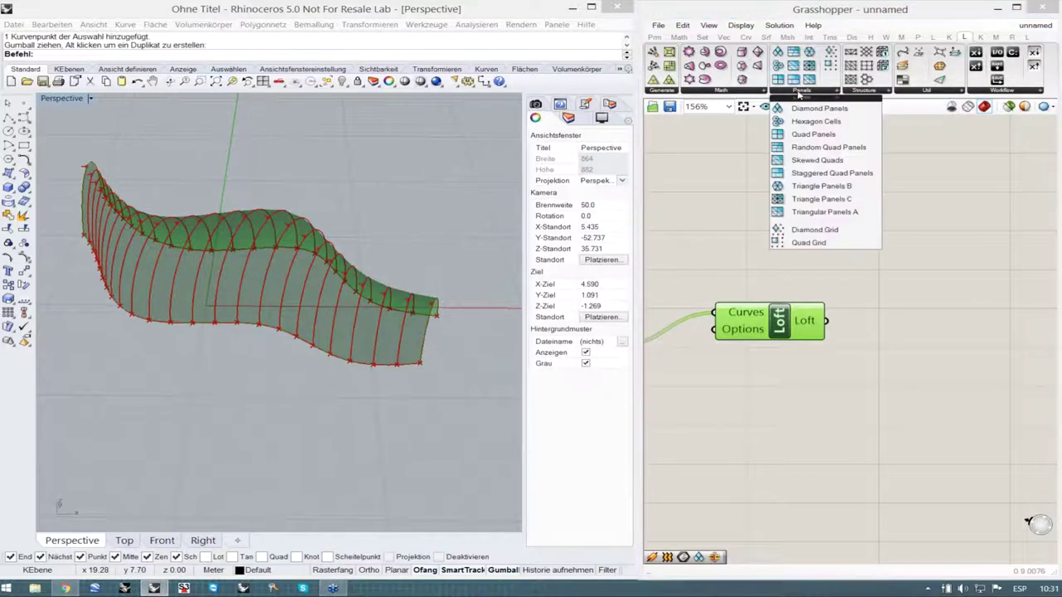
pyautogui.click(807, 174)
pyautogui.click(936, 368)
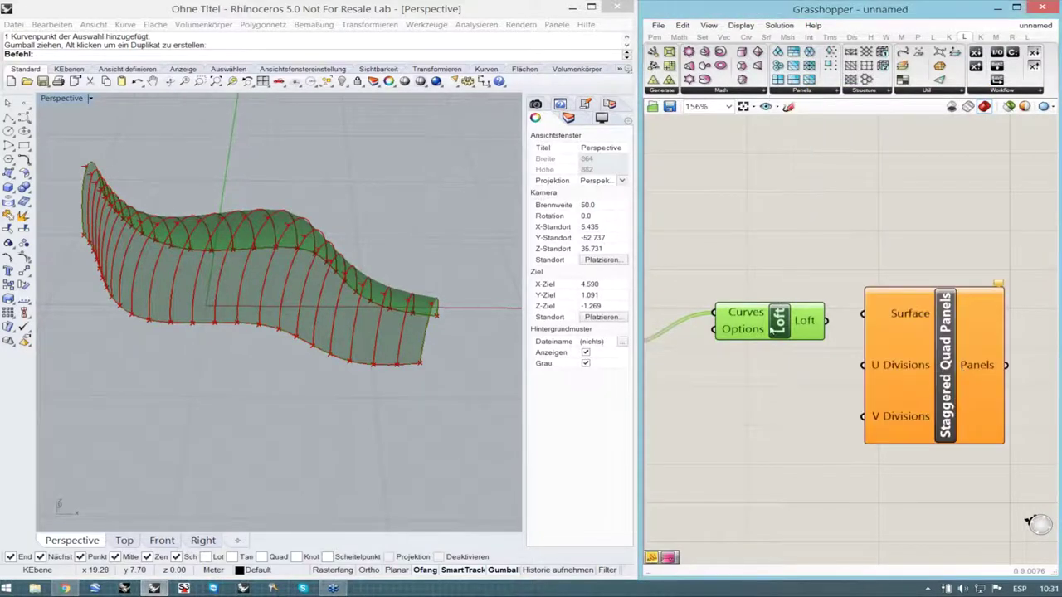
# - Shift the Staggered Quad Panels component a little lower beside the Loft and deselect the Loft
pyautogui.scroll(-2, 772, 327)
pyautogui.scroll(-1, 772, 327)
pyautogui.click(863, 349)
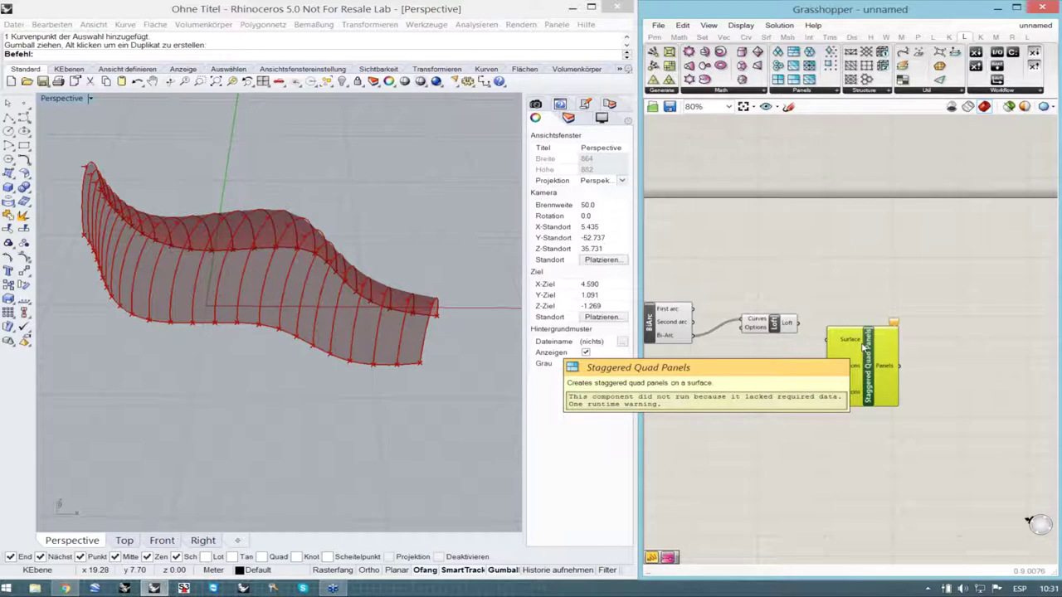
pyautogui.click(877, 492)
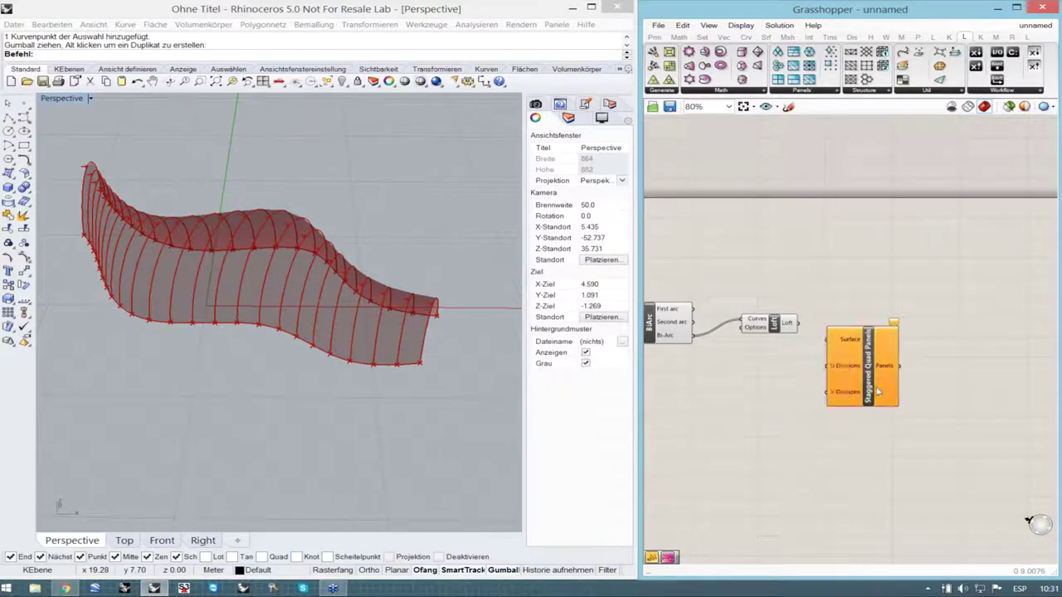
# - Connect the Loft output to the Staggered Quad Panels' Surface input, shift the component slightly aside and inspect the panels in Rhino
pyautogui.scroll(3, 878, 392)
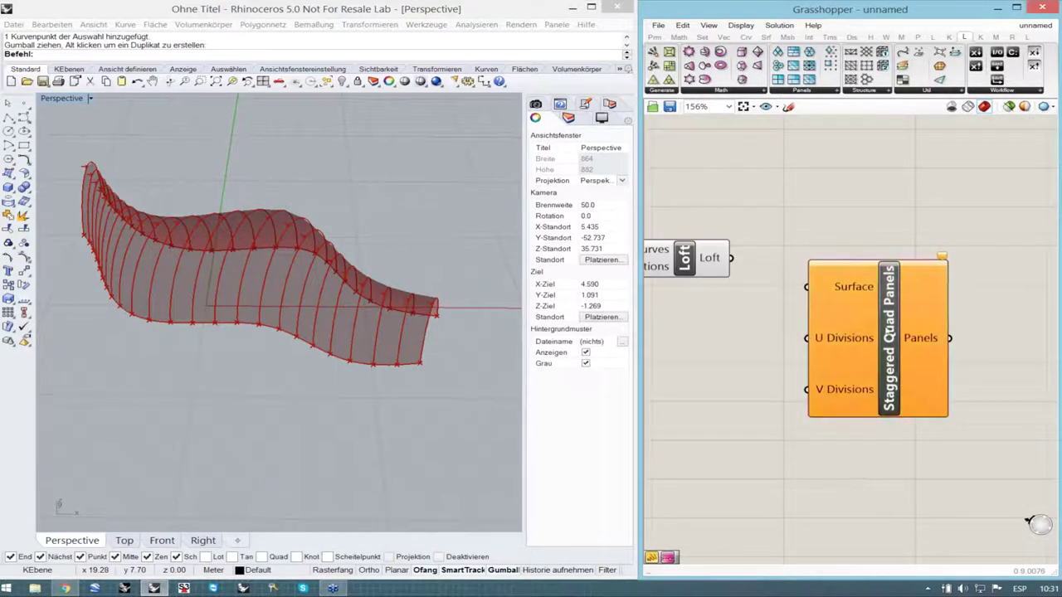
pyautogui.moveTo(888, 331); pyautogui.dragTo(896, 329)
pyautogui.moveTo(734, 260); pyautogui.dragTo(814, 285)
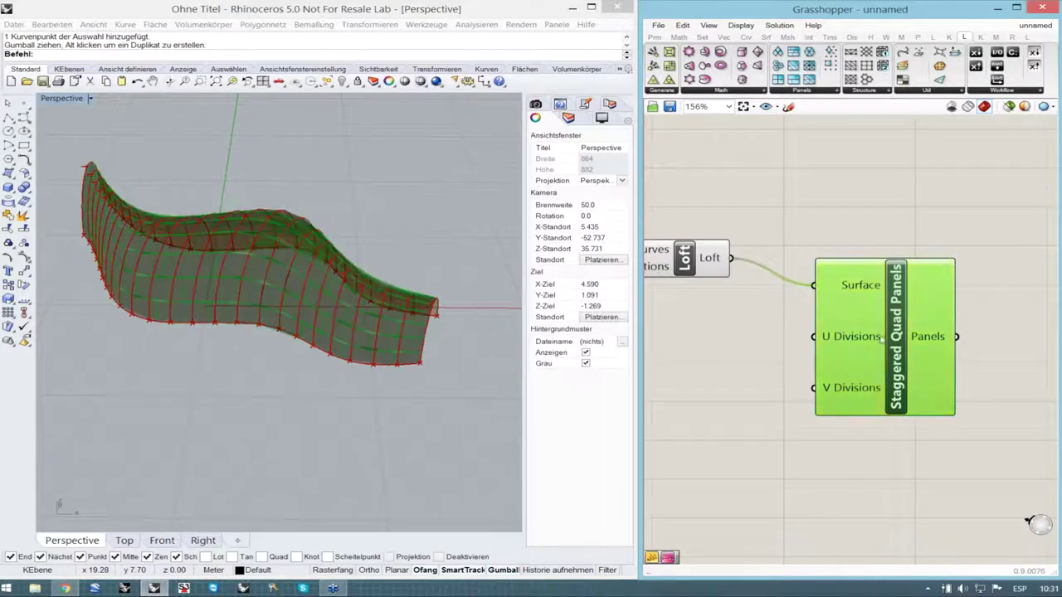
pyautogui.moveTo(881, 341); pyautogui.dragTo(890, 338)
pyautogui.moveTo(312, 325)
pyautogui.mouseDown(button='right')
pyautogui.moveTo(301, 294)
pyautogui.moveTo(153, 236)
pyautogui.moveTo(233, 233)
pyautogui.moveTo(198, 300)
pyautogui.moveTo(239, 296)
pyautogui.moveTo(277, 316)
pyautogui.moveTo(266, 340)
pyautogui.mouseUp(button='right')
pyautogui.scroll(6, 240, 296)
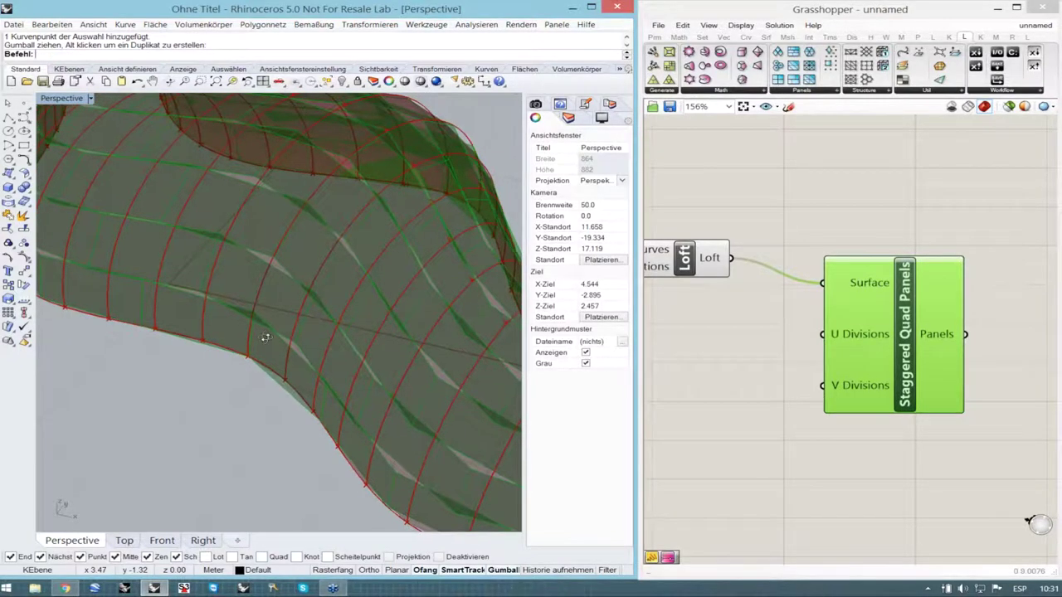
pyautogui.moveTo(265, 340); pyautogui.dragTo(237, 348, button='right')
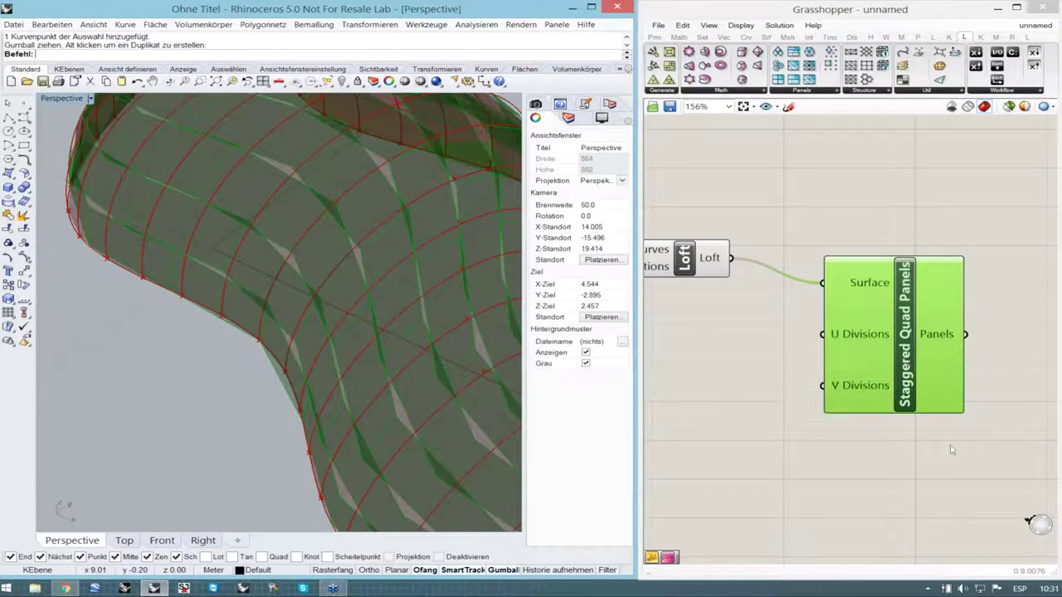
pyautogui.click(904, 445)
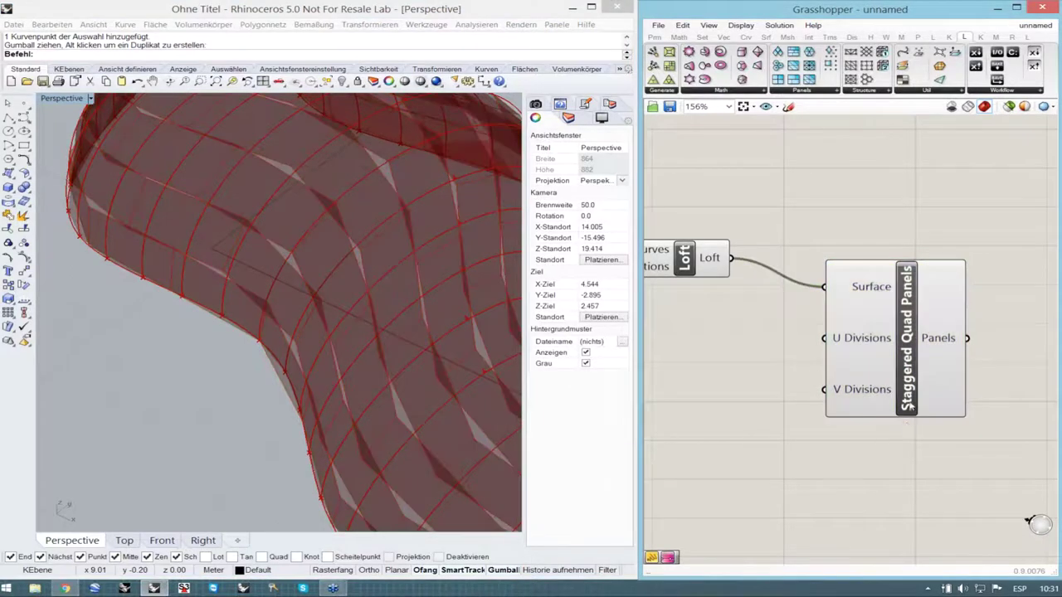
# - Duplicate the existing number slider twice and place both copies one above the other below the Loft component
pyautogui.scroll(-5, 878, 396)
pyautogui.scroll(5, 878, 396)
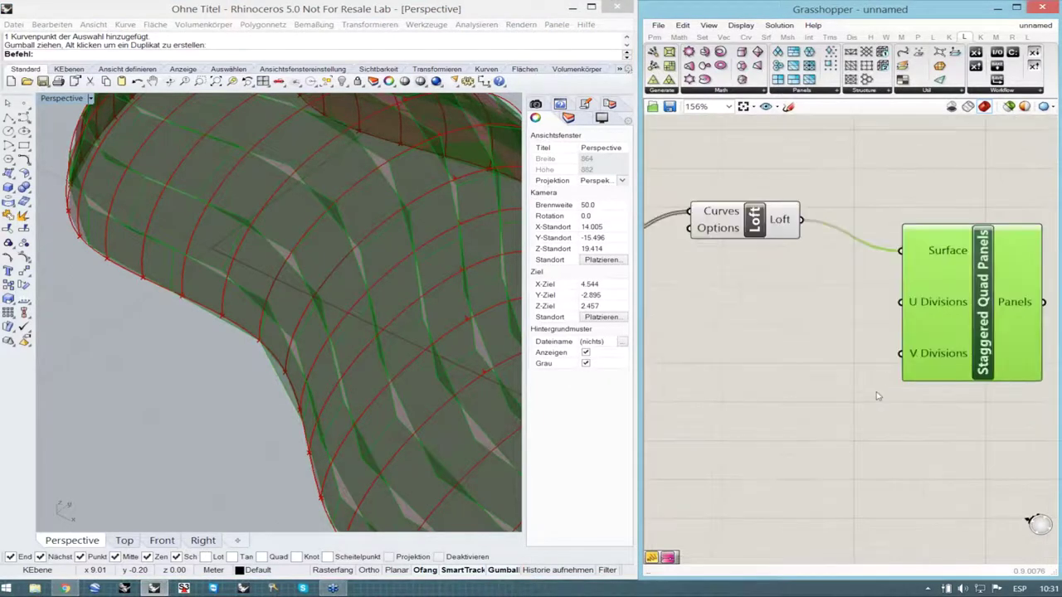
pyautogui.click(836, 401)
pyautogui.scroll(-6, 664, 341)
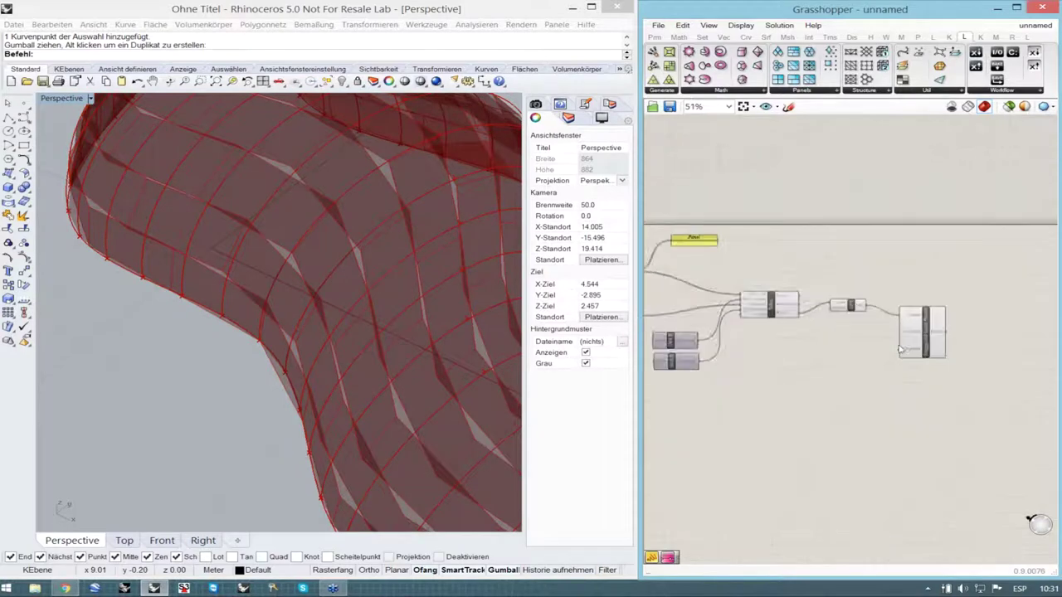
pyautogui.scroll(4, 664, 341)
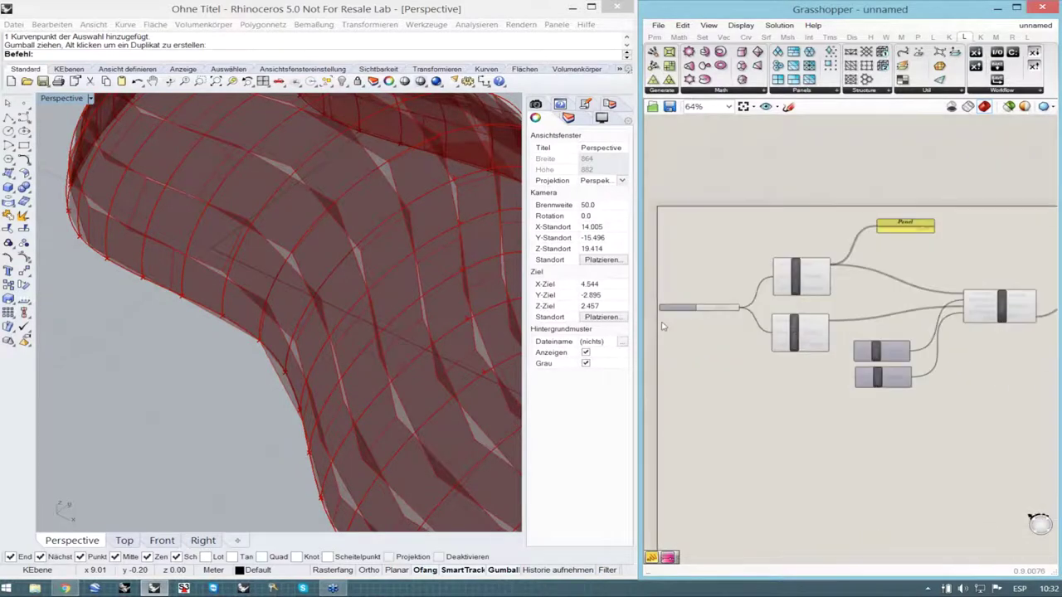
pyautogui.click(692, 312)
pyautogui.keyDown('alt'); pyautogui.moveTo(687, 312); pyautogui.dragTo(934, 381); pyautogui.keyUp('alt')
pyautogui.scroll(-5, 687, 376)
pyautogui.scroll(4, 999, 385)
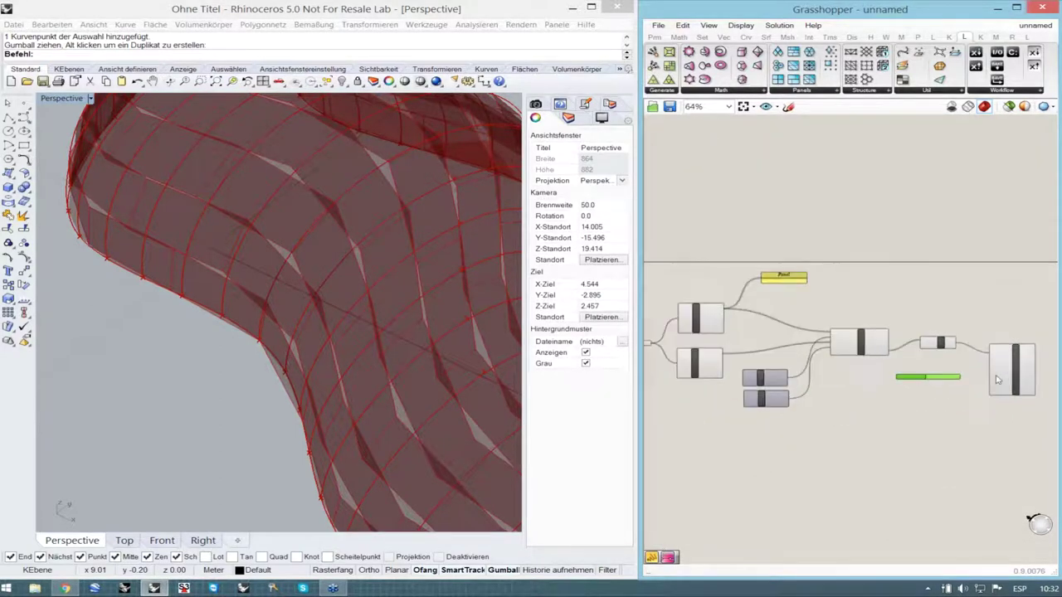
pyautogui.scroll(1, 1000, 384)
pyautogui.moveTo(843, 380); pyautogui.dragTo(845, 402)
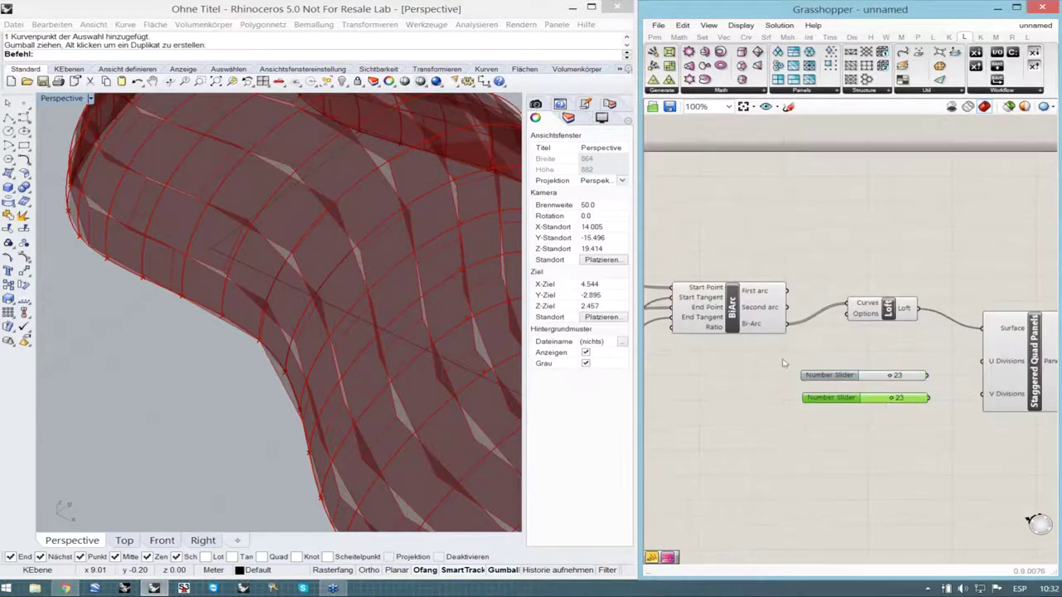
# - Connect the upper copied slider to U Divisions and the lower one to V Divisions of the Staggered Quad Panels
pyautogui.scroll(-1, 784, 362)
pyautogui.moveTo(886, 379); pyautogui.dragTo(861, 360, button='right')
pyautogui.scroll(1, 905, 373)
pyautogui.scroll(-1, 906, 373)
pyautogui.scroll(1, 906, 373)
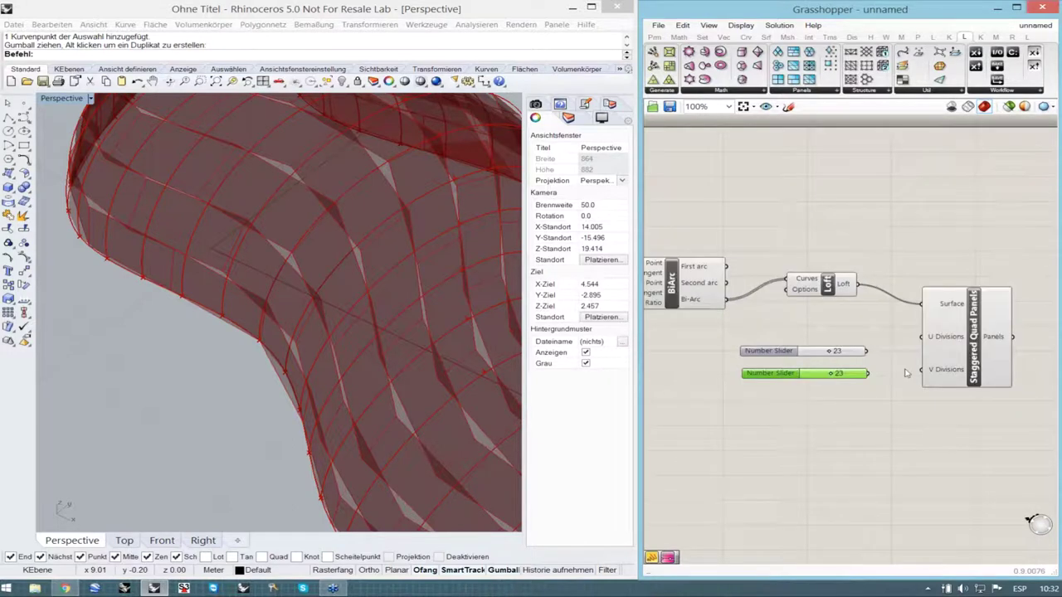
pyautogui.scroll(1, 906, 372)
pyautogui.moveTo(292, 309); pyautogui.dragTo(314, 294, button='right')
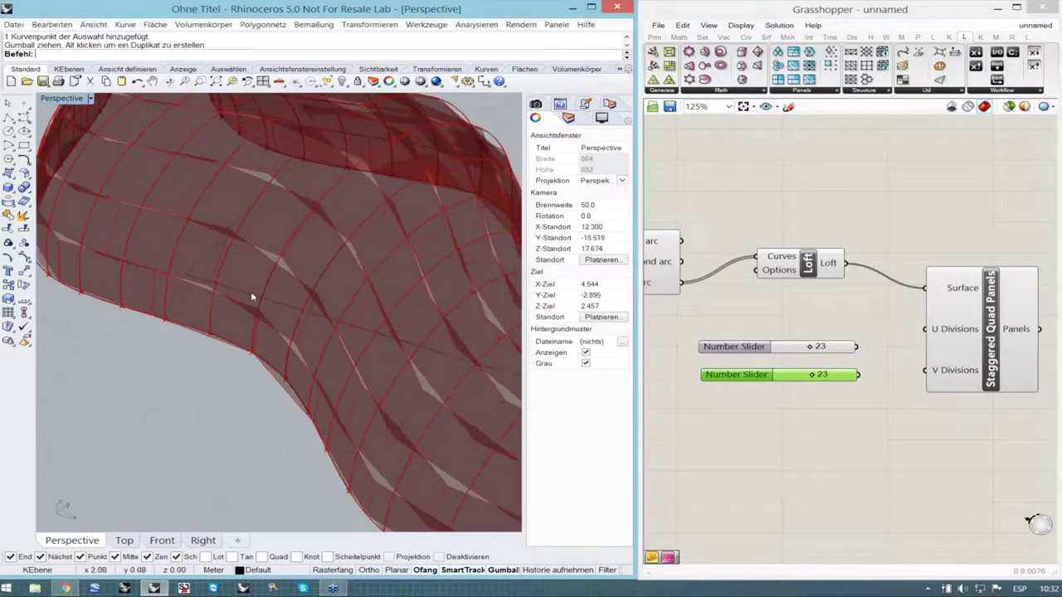
pyautogui.scroll(-2, 253, 293)
pyautogui.moveTo(394, 304); pyautogui.dragTo(401, 291, button='right')
pyautogui.click(877, 360)
pyautogui.scroll(1, 876, 360)
pyautogui.moveTo(853, 344); pyautogui.dragTo(937, 322)
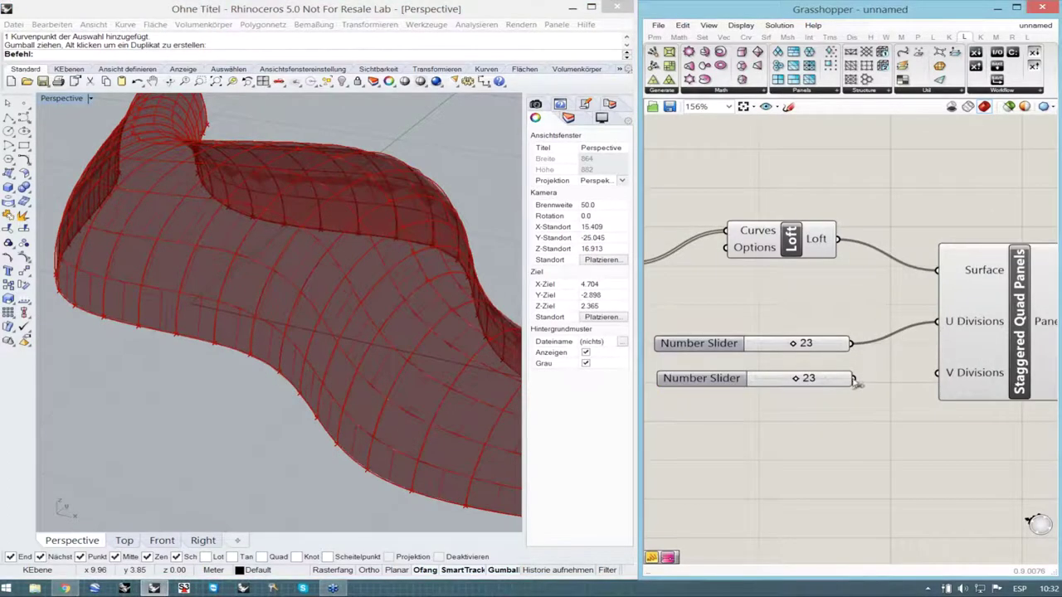
pyautogui.moveTo(855, 379); pyautogui.dragTo(933, 379)
# - Set the U Divisions slider to 19 and the V Divisions slider to 20, and inspect the highlighted panels in Rhino
pyautogui.moveTo(794, 344); pyautogui.dragTo(787, 379)
pyautogui.click(996, 343)
pyautogui.click(842, 451)
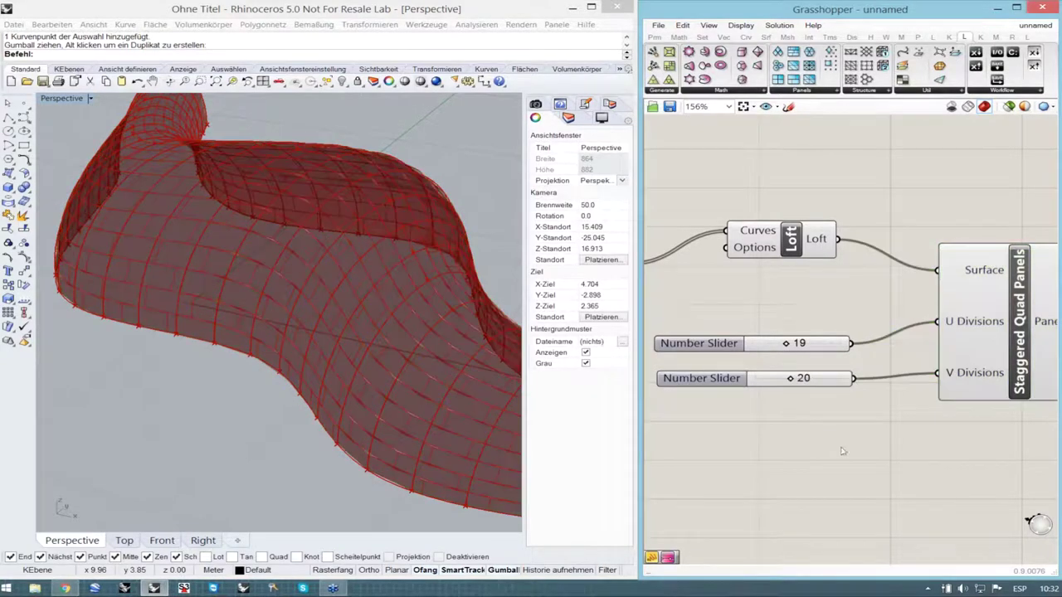
pyautogui.click(979, 352)
pyautogui.moveTo(817, 405); pyautogui.dragTo(828, 402, button='right')
pyautogui.moveTo(282, 312); pyautogui.dragTo(244, 353, button='right')
pyautogui.scroll(-4, 334, 326)
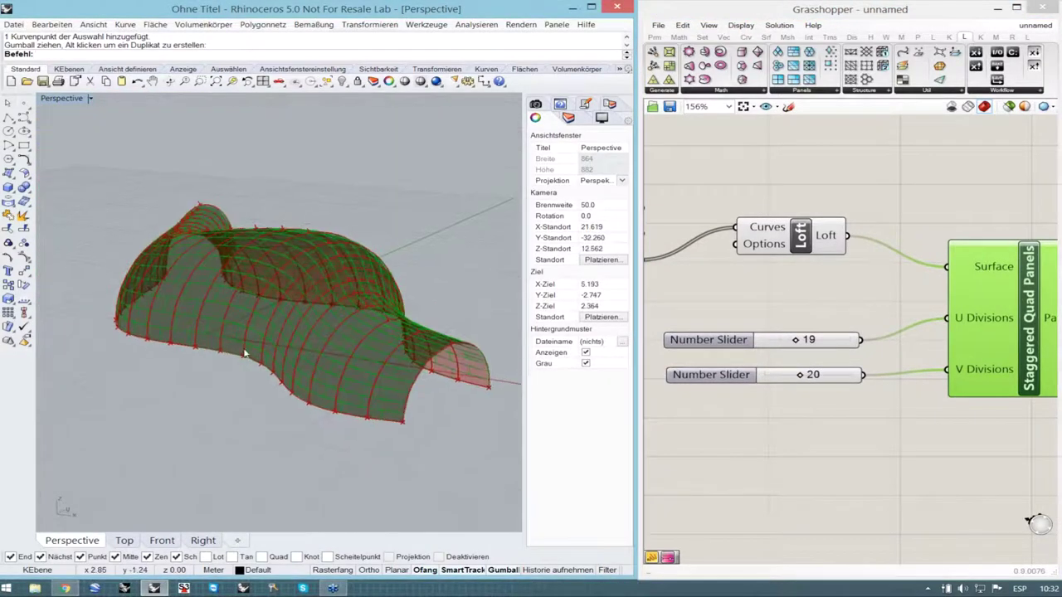
pyautogui.scroll(-4, 853, 429)
pyautogui.click(854, 429)
# - Add a text Panel above the output side of the Staggered Quad Panels and connect the Panels output to it
pyautogui.scroll(-2, 803, 390)
pyautogui.scroll(-2, 803, 389)
pyautogui.scroll(3, 934, 348)
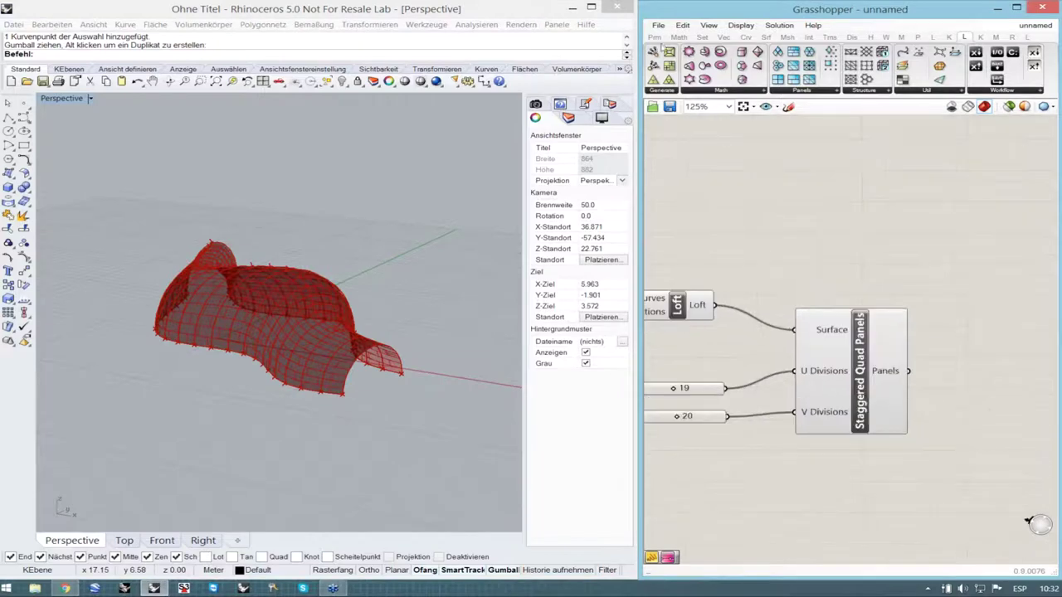
pyautogui.click(655, 37)
pyautogui.moveTo(780, 73); pyautogui.dragTo(962, 228)
pyautogui.moveTo(915, 370); pyautogui.dragTo(965, 237)
pyautogui.scroll(-2, 746, 254)
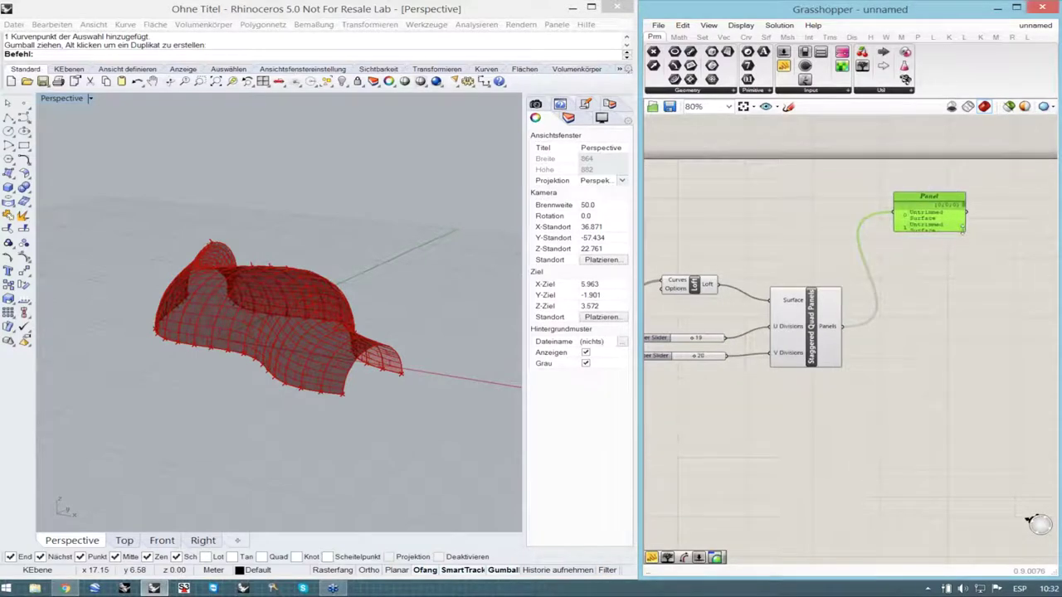
# - Resize the text Panel to a wider box showing eight rows of the surface list and deselect it
pyautogui.moveTo(965, 231); pyautogui.dragTo(1012, 385)
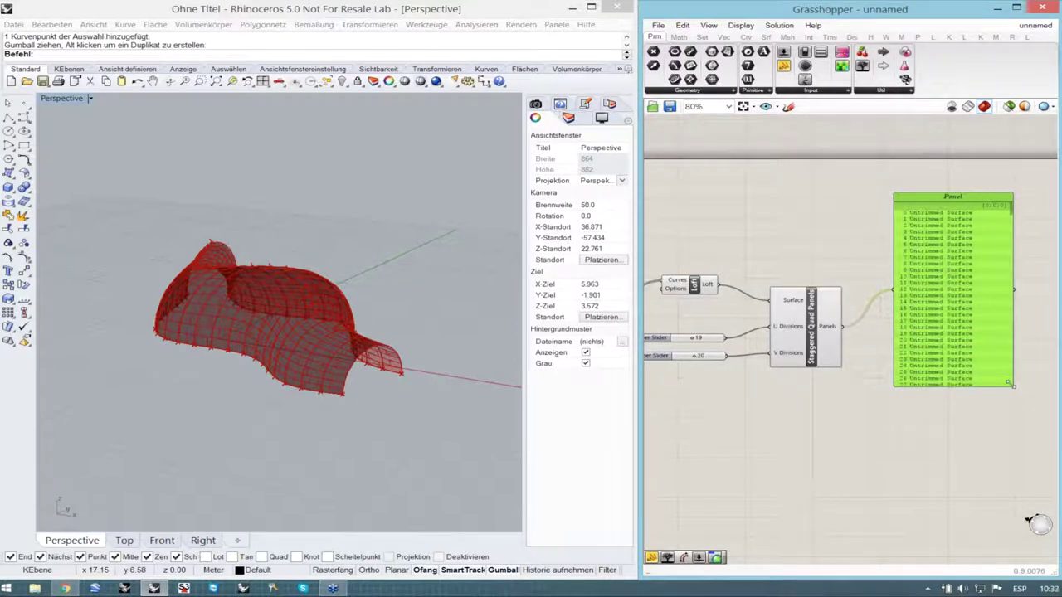
pyautogui.moveTo(1011, 386); pyautogui.dragTo(1030, 260)
pyautogui.click(968, 357)
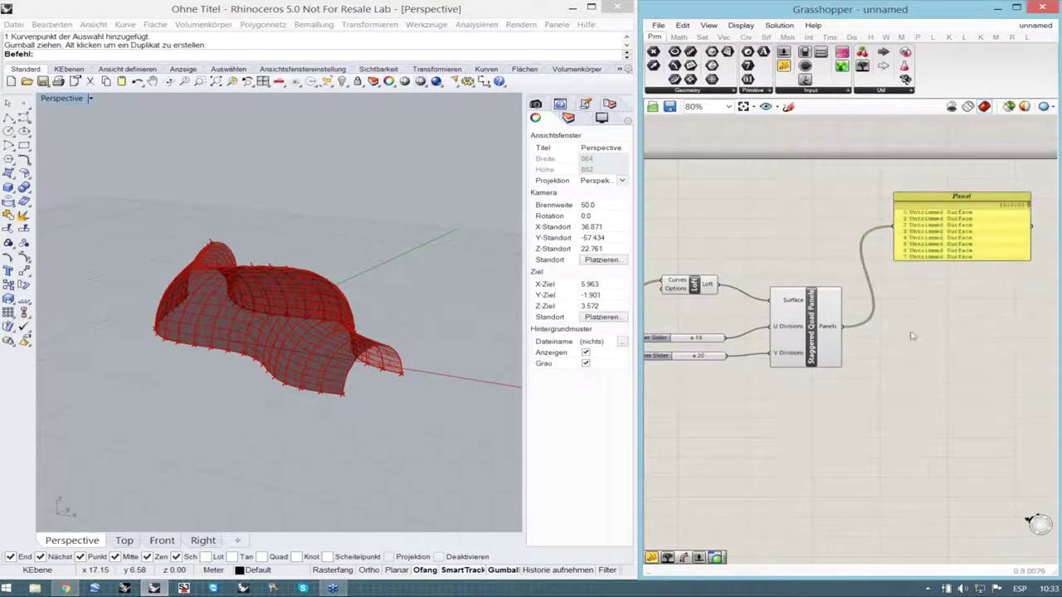
pyautogui.scroll(3, 912, 336)
pyautogui.doubleClick(929, 401)
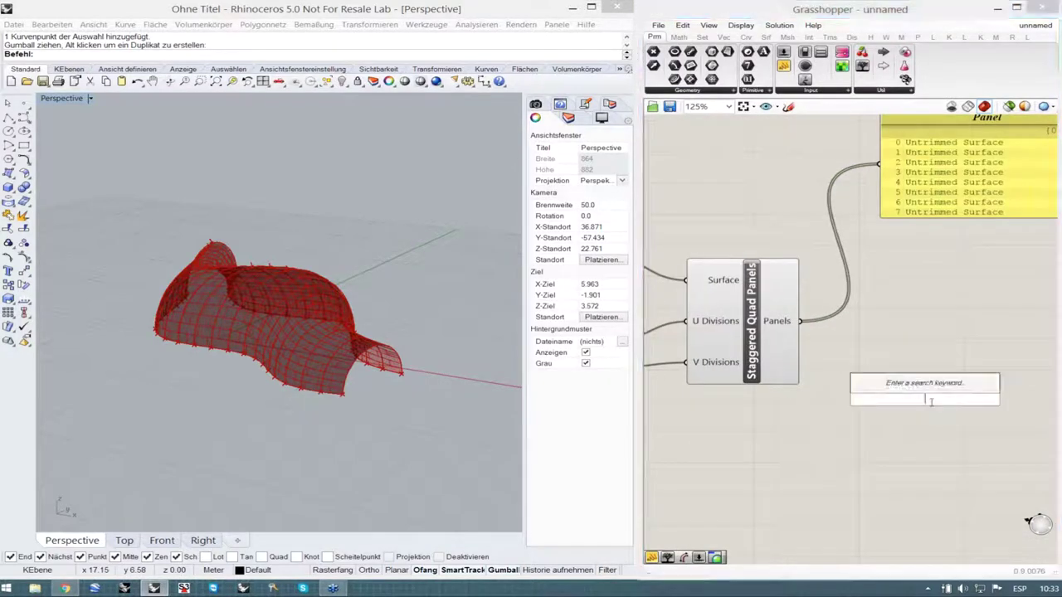
pyautogui.click(935, 447)
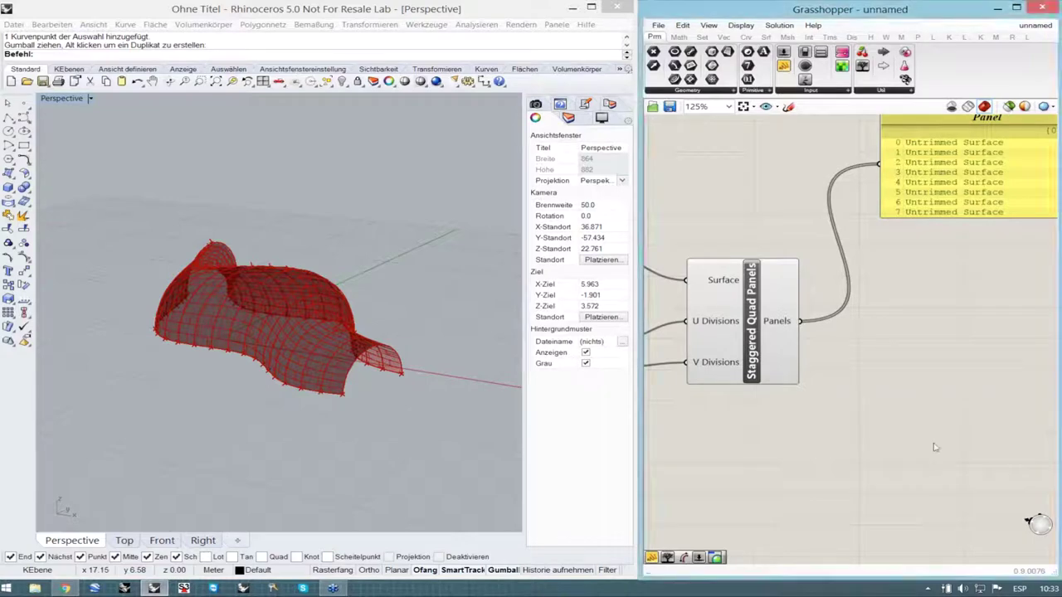
# - Lengthen the text panel to review more entries of the surface list
pyautogui.moveTo(333, 335); pyautogui.dragTo(356, 362, button='right')
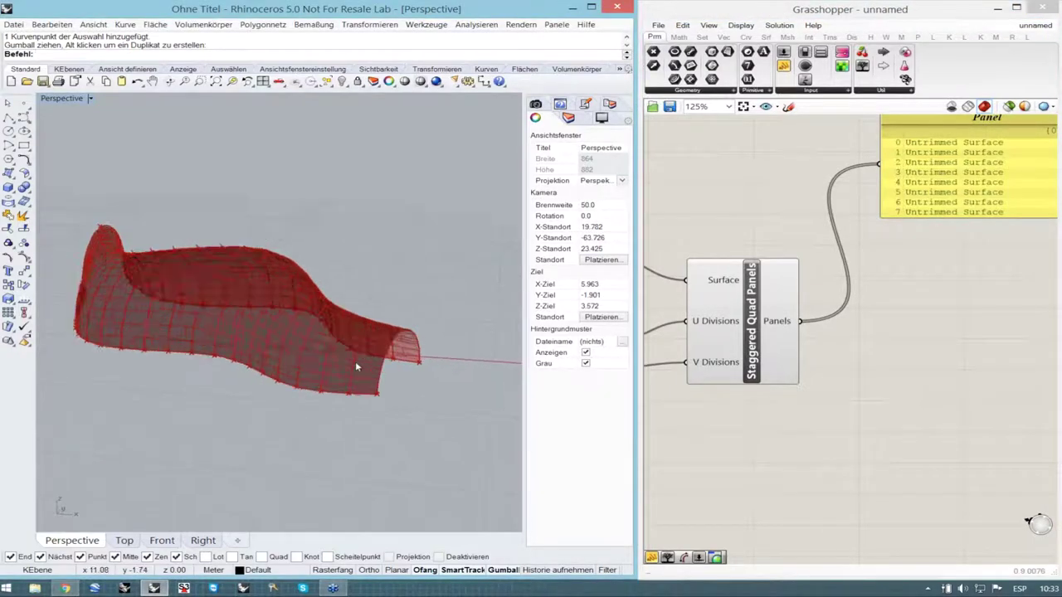
pyautogui.scroll(8, 355, 361)
pyautogui.moveTo(932, 219); pyautogui.dragTo(933, 535)
pyautogui.scroll(-3, 935, 433)
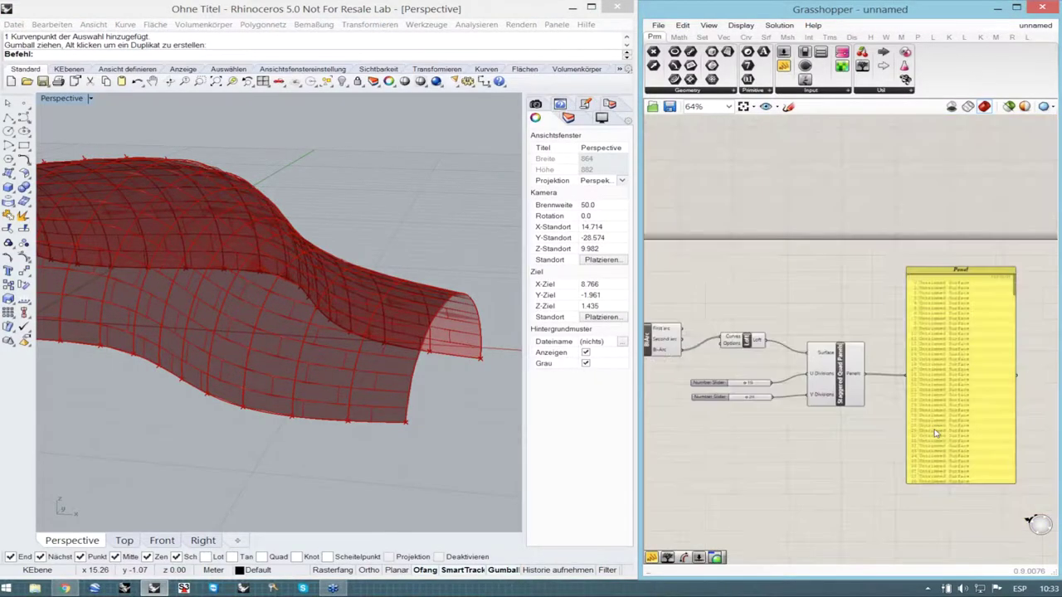
pyautogui.scroll(4, 936, 433)
pyautogui.scroll(-1, 935, 434)
pyautogui.scroll(-1, 865, 417)
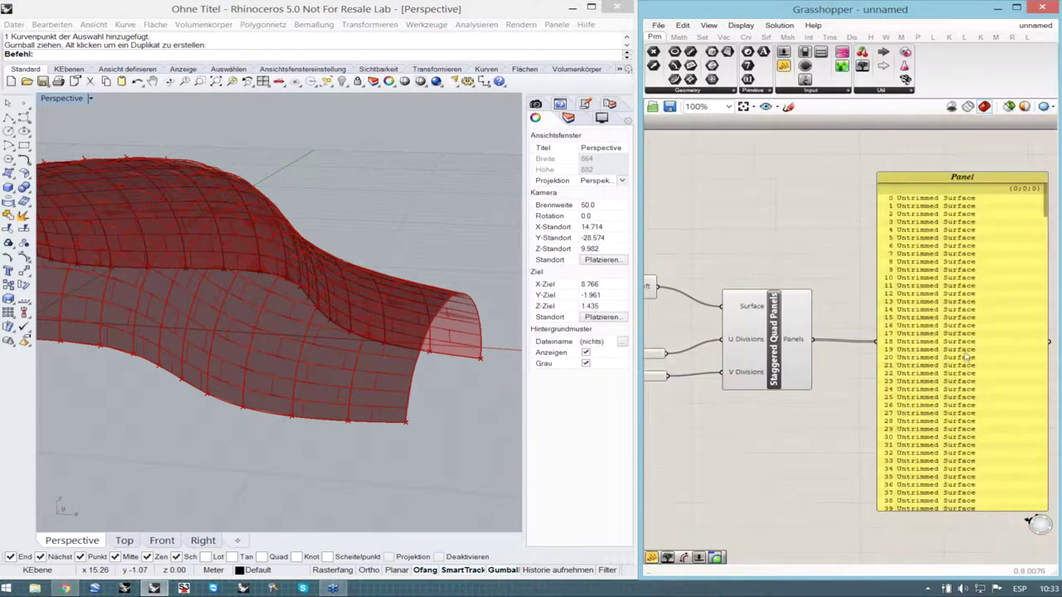
# - Shorten the text panel and move it slightly up beside the Staggered Quad Panels component
pyautogui.click(968, 475)
pyautogui.moveTo(973, 486); pyautogui.dragTo(974, 322)
pyautogui.moveTo(926, 154); pyautogui.dragTo(937, 153)
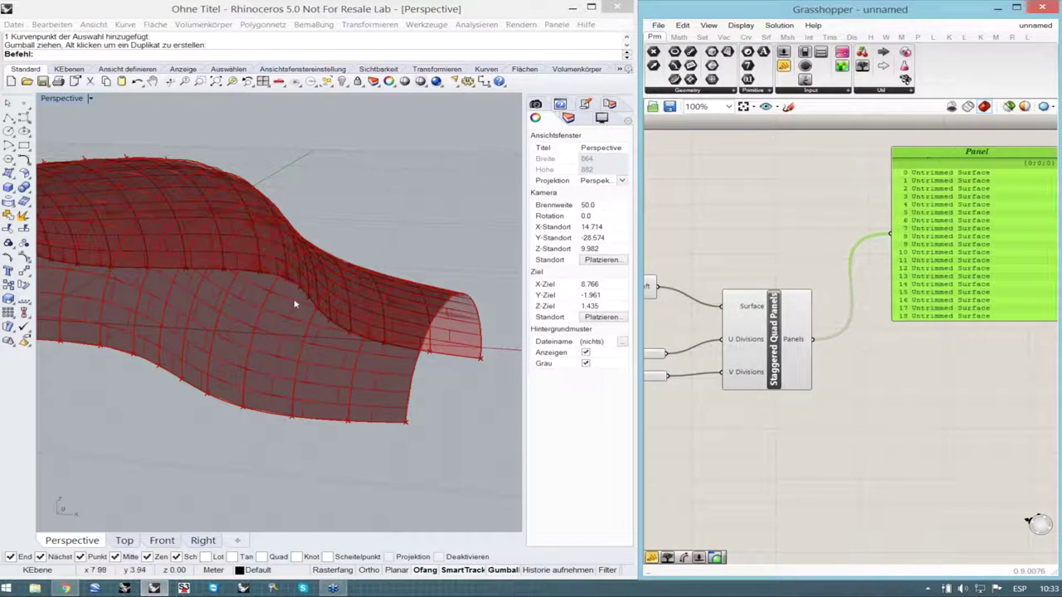
# - Place an Area component beside the Staggered Quad Panels component, below the text panel
pyautogui.moveTo(294, 301); pyautogui.dragTo(268, 308, button='right')
pyautogui.doubleClick(895, 428)
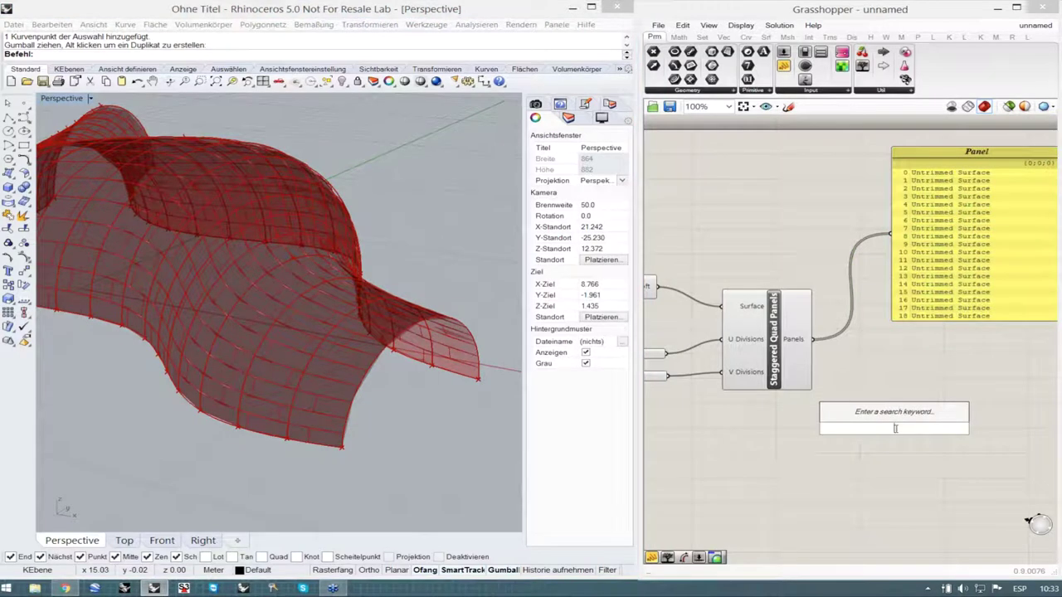
pyautogui.write('f')
pyautogui.press('BackSpace')
pyautogui.write('ar')
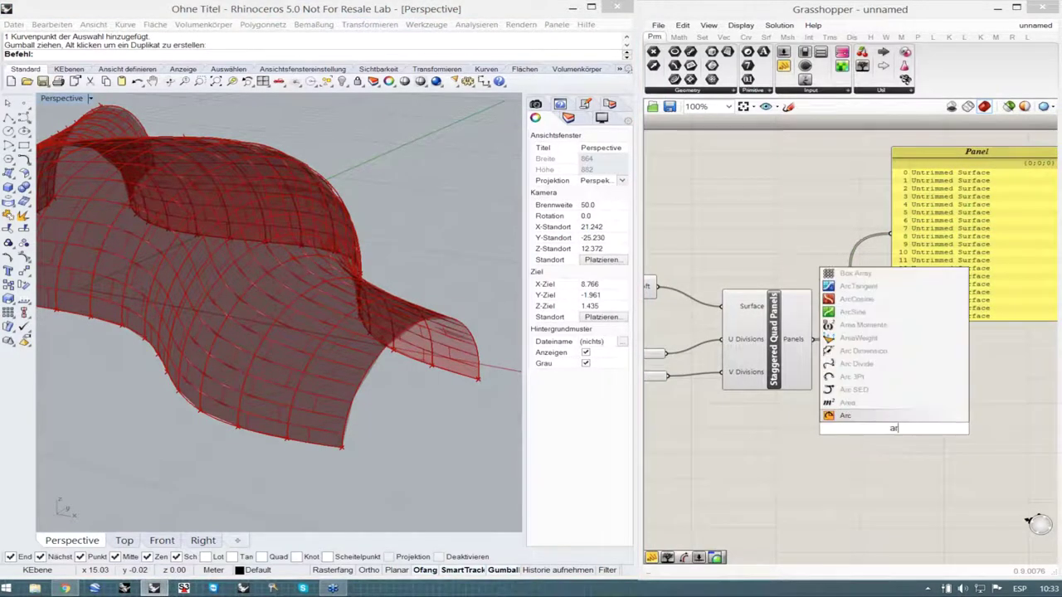
pyautogui.click(893, 404)
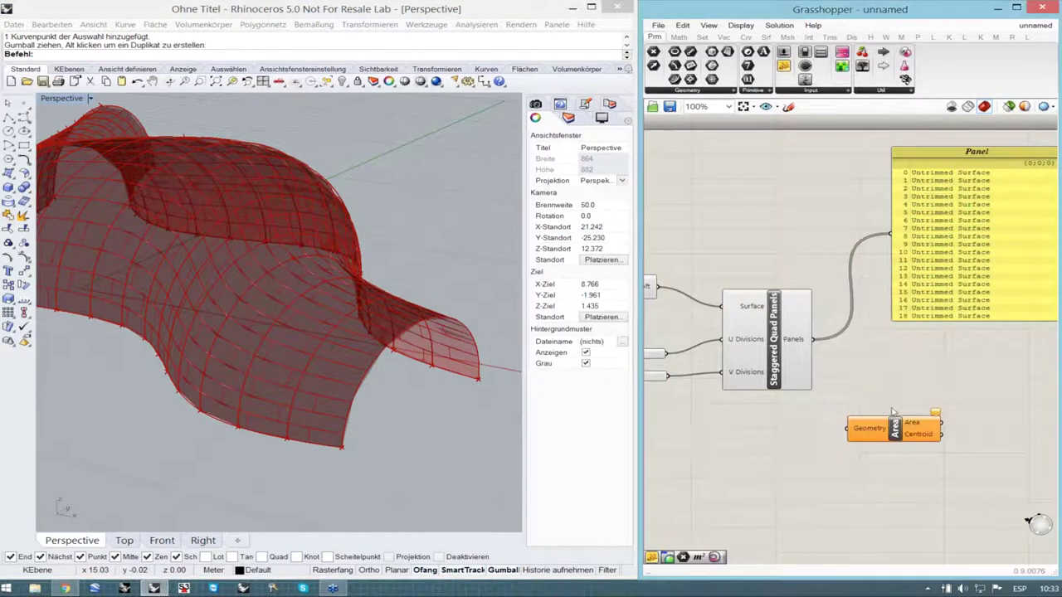
pyautogui.moveTo(900, 434); pyautogui.dragTo(916, 412)
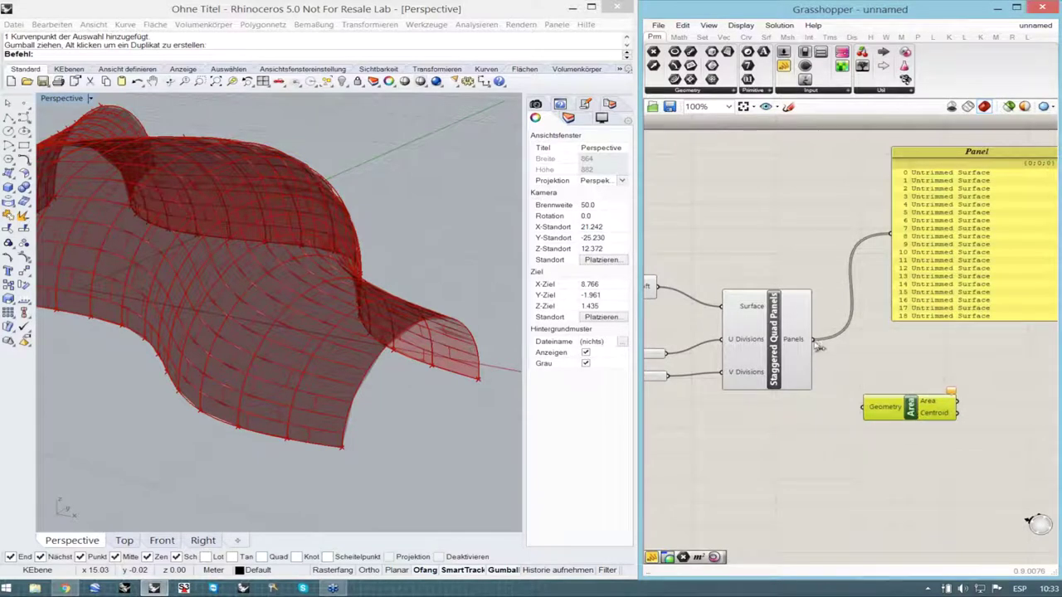
# - Connect the Panels output to the Area component's Geometry input and feed its Area output into the text panel
pyautogui.moveTo(815, 340); pyautogui.dragTo(893, 396)
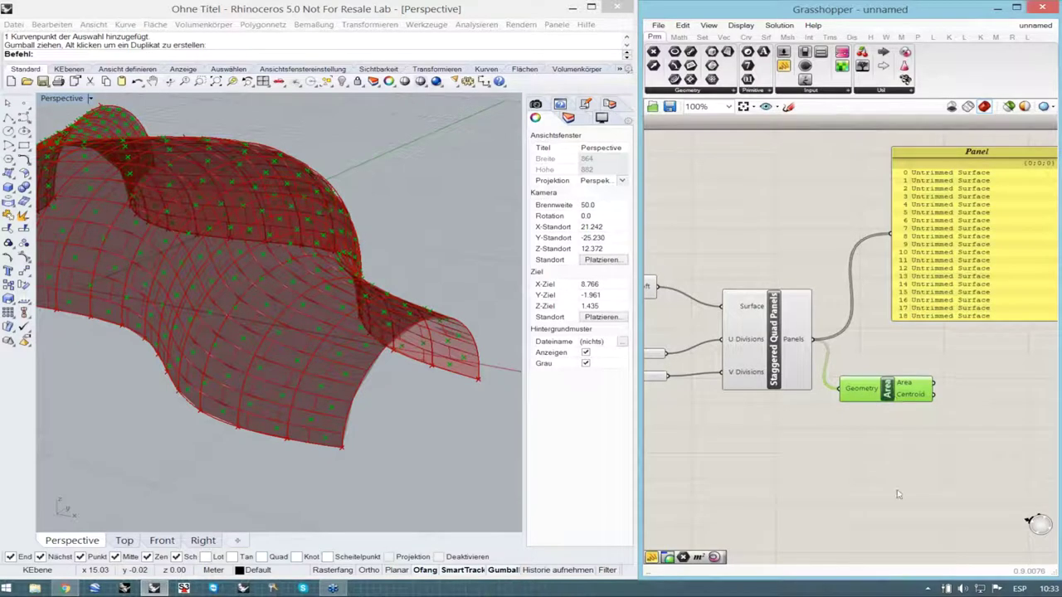
pyautogui.click(897, 490)
pyautogui.click(894, 397)
pyautogui.moveTo(934, 384); pyautogui.dragTo(891, 234)
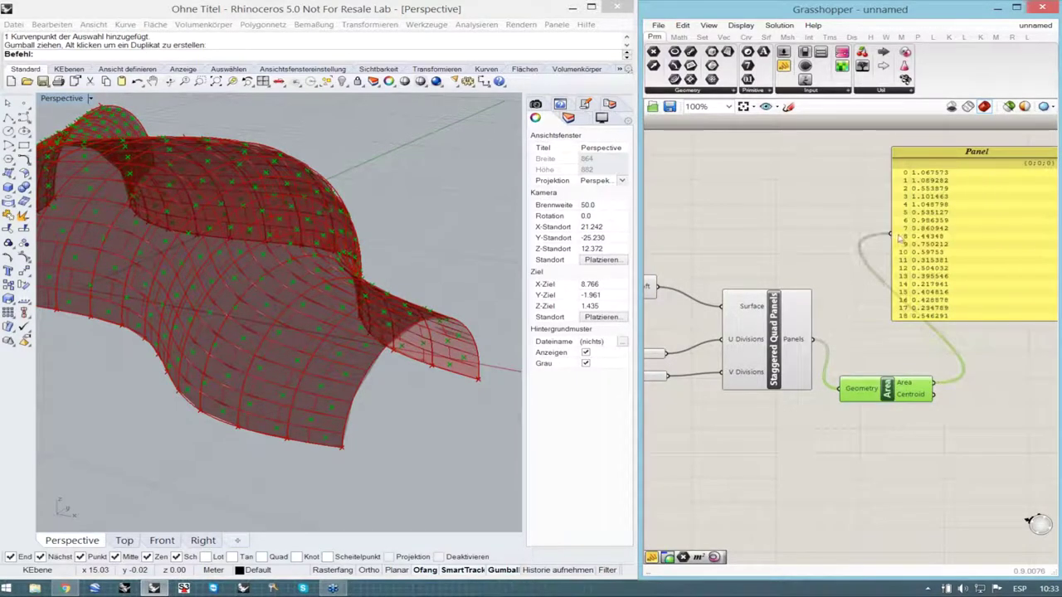
pyautogui.moveTo(958, 247); pyautogui.dragTo(971, 238)
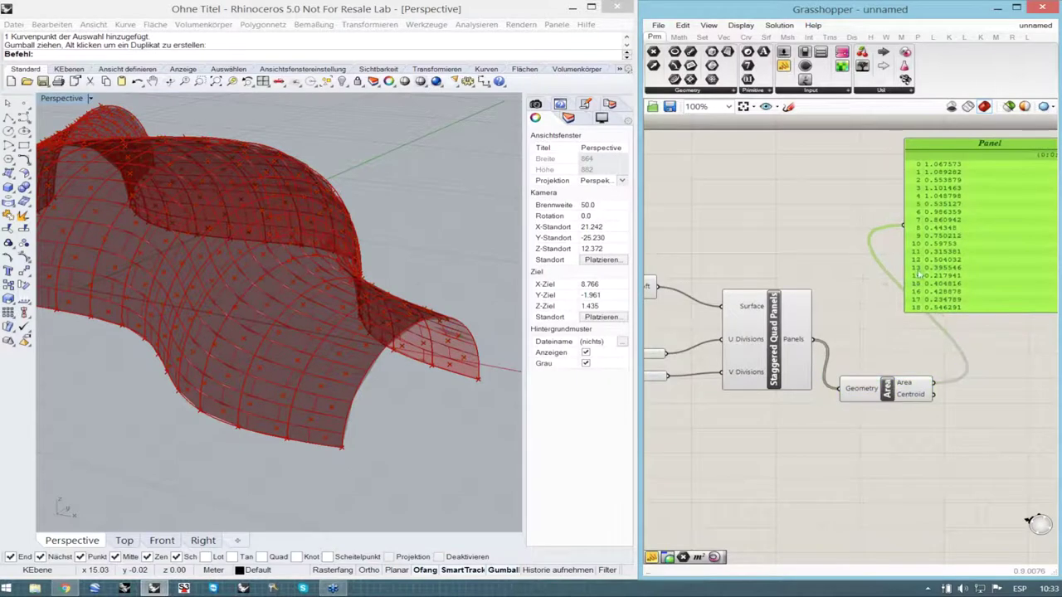
# - Enlarge the text panel slightly and examine the individual surface areas it lists
pyautogui.click(859, 323)
pyautogui.scroll(-1, 736, 336)
pyautogui.scroll(3, 957, 241)
pyautogui.scroll(-2, 814, 310)
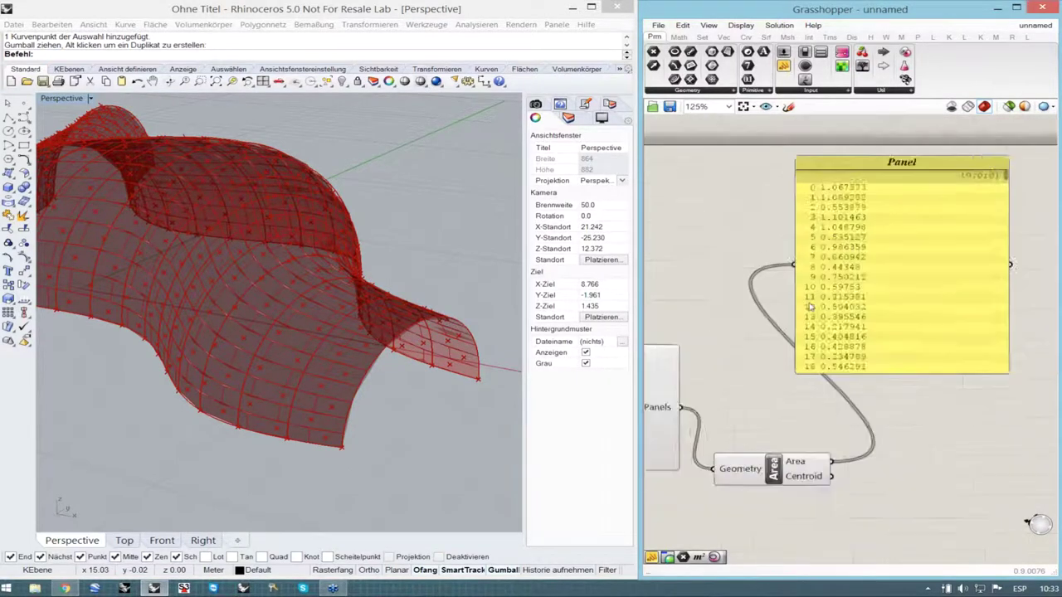
pyautogui.scroll(1, 921, 329)
pyautogui.moveTo(981, 369); pyautogui.dragTo(989, 383)
pyautogui.scroll(3, 823, 237)
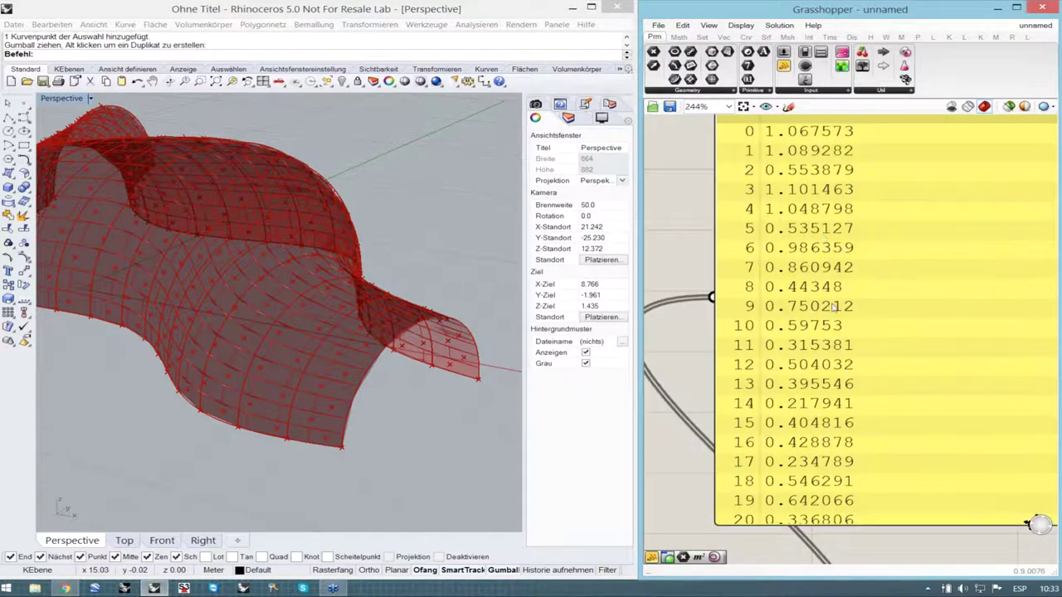
pyautogui.scroll(-1, 831, 304)
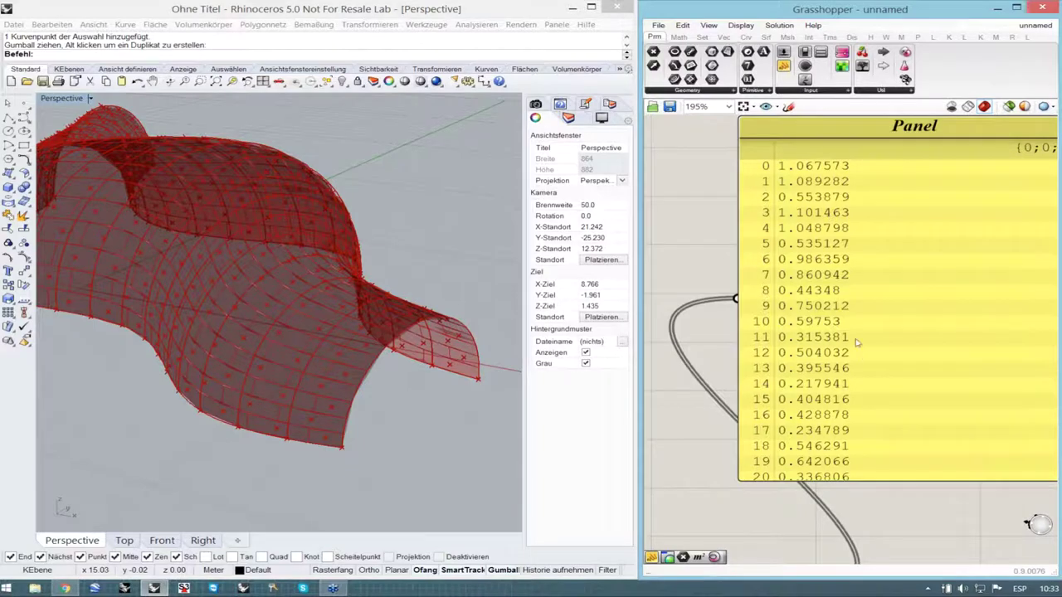
pyautogui.scroll(-1, 856, 340)
pyautogui.moveTo(858, 391); pyautogui.dragTo(867, 356)
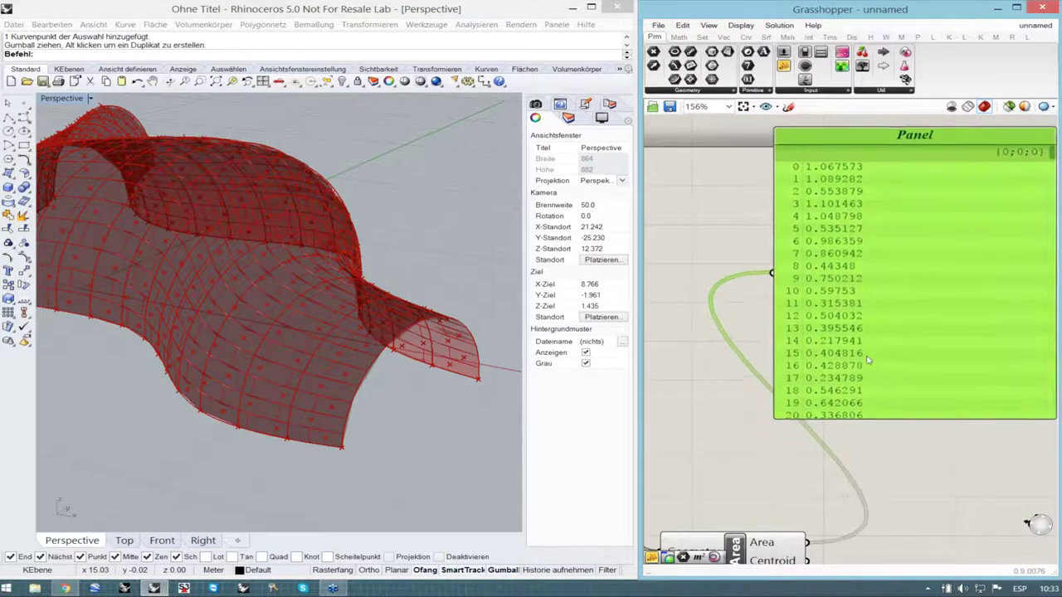
pyautogui.scroll(-2, 868, 360)
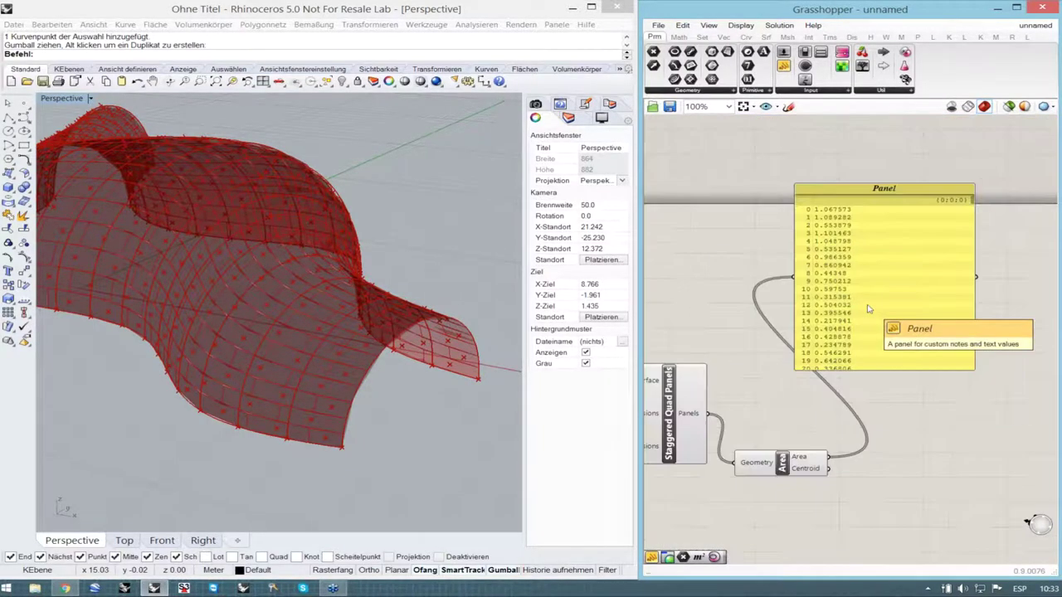
pyautogui.scroll(-1, 868, 309)
# - Set the number slider feeding U Divisions to 13
pyautogui.click(238, 314)
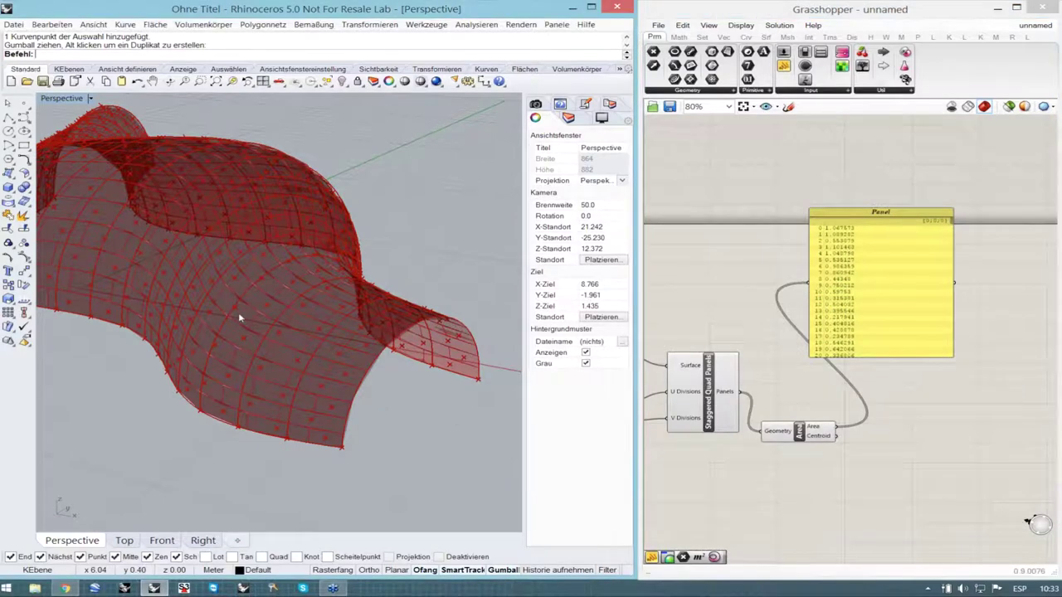
pyautogui.scroll(-10, 238, 312)
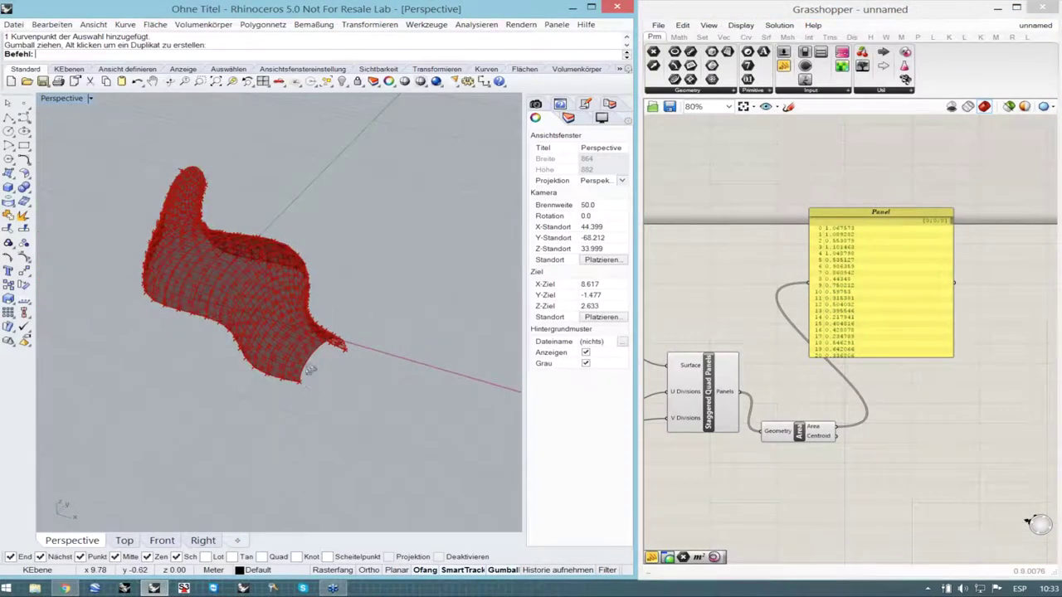
pyautogui.moveTo(309, 371); pyautogui.dragTo(283, 371, button='right')
pyautogui.scroll(1, 916, 428)
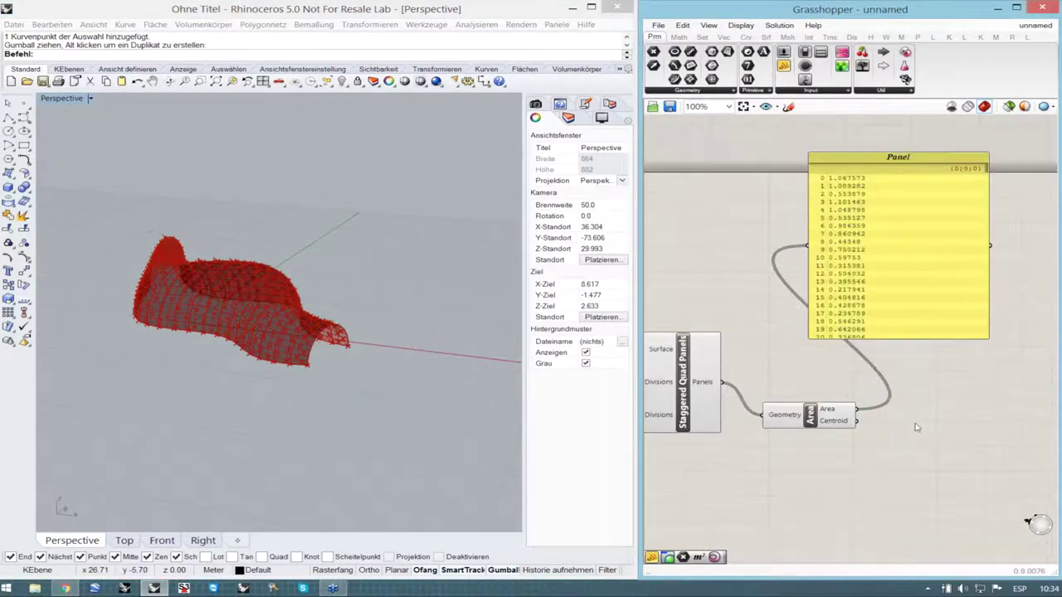
pyautogui.scroll(-1, 916, 427)
pyautogui.scroll(2, 713, 422)
pyautogui.scroll(-2, 967, 415)
pyautogui.scroll(2, 612, 407)
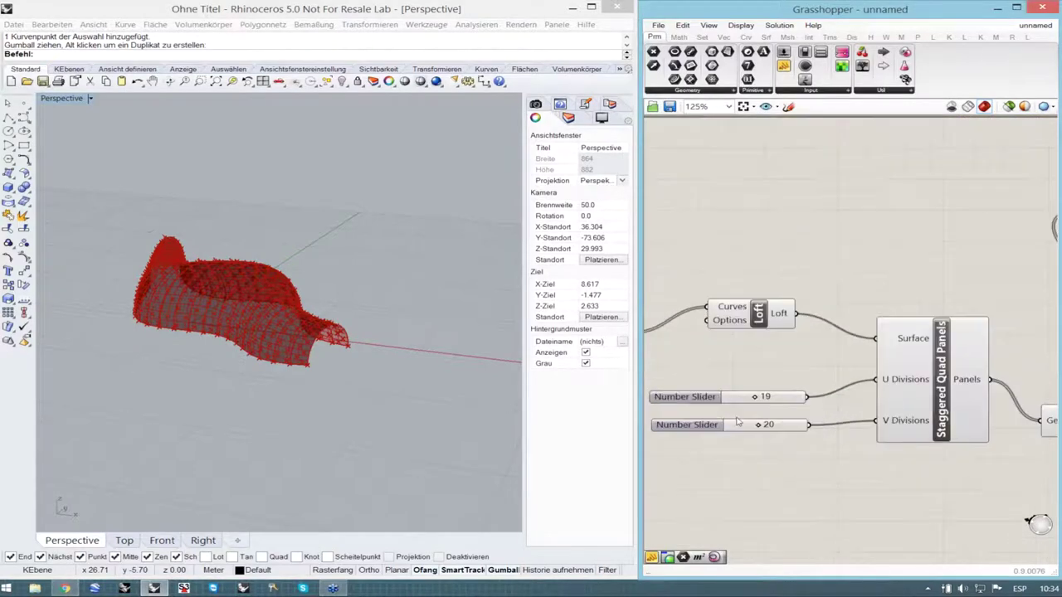
pyautogui.scroll(3, 737, 423)
pyautogui.moveTo(760, 391)
pyautogui.mouseDown()
pyautogui.moveTo(774, 392)
pyautogui.moveTo(742, 390)
pyautogui.mouseUp()
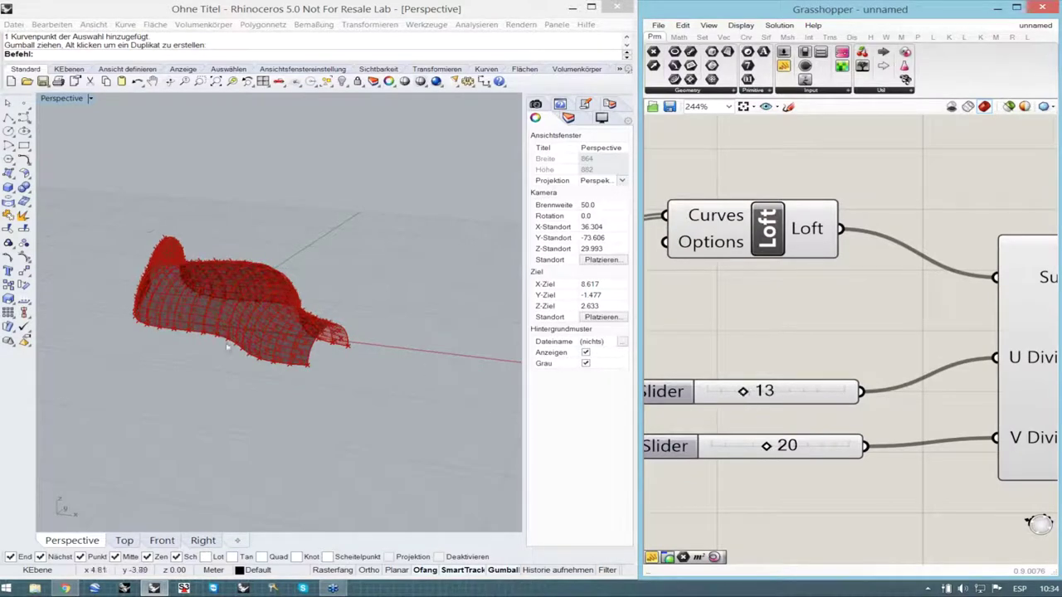
# - Examine the staggered panels on the lofted surface and compare them with the updated area values in the text panel
pyautogui.scroll(5, 227, 347)
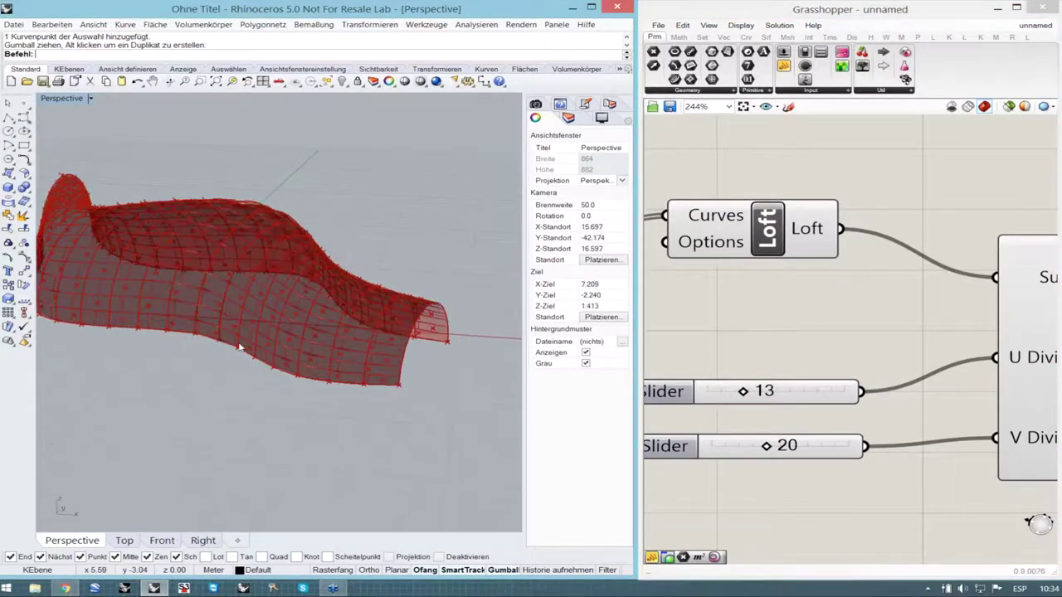
pyautogui.scroll(4, 239, 347)
pyautogui.scroll(-2, 239, 347)
pyautogui.moveTo(368, 372); pyautogui.dragTo(357, 372, button='right')
pyautogui.rightClick(358, 373)
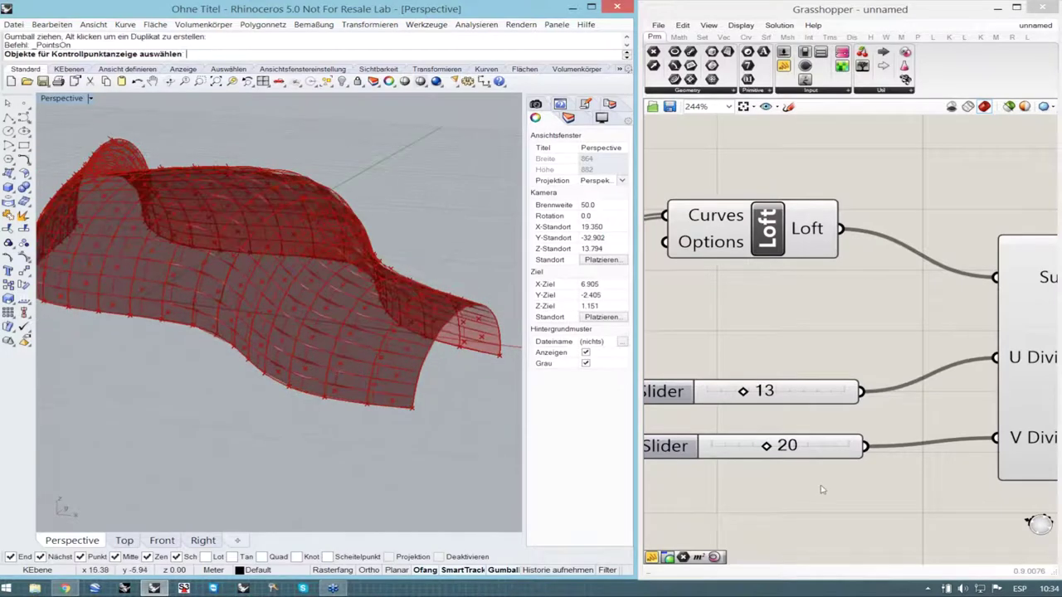
pyautogui.scroll(-6, 821, 491)
pyautogui.scroll(2, 954, 470)
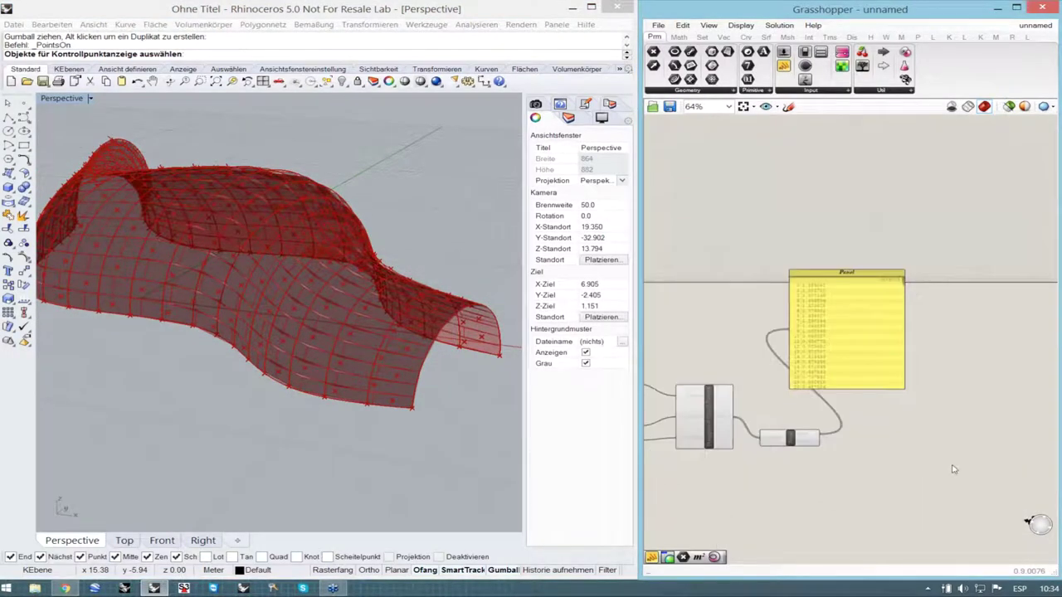
pyautogui.scroll(3, 813, 427)
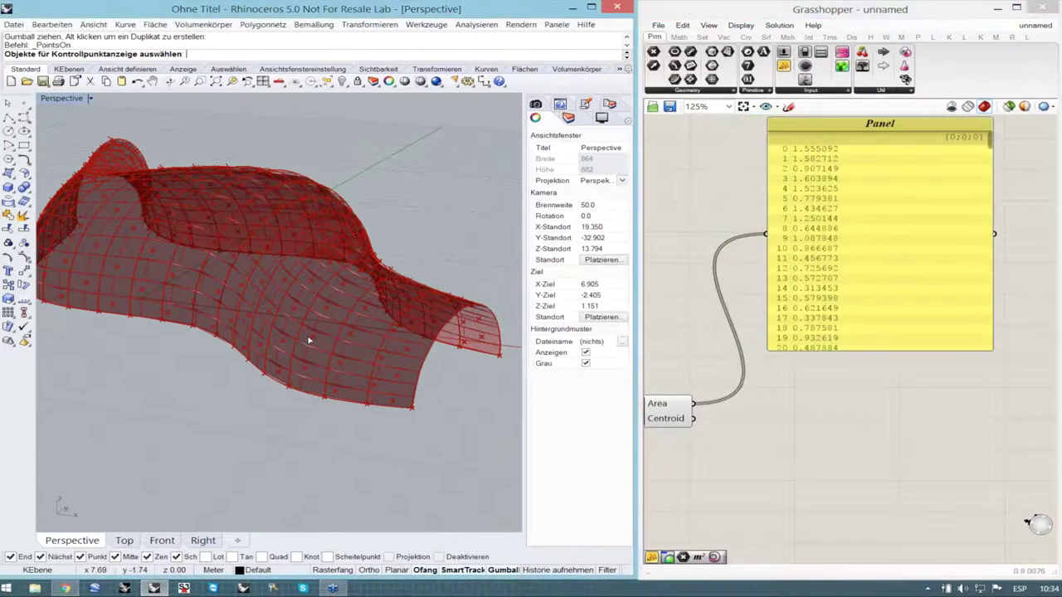
pyautogui.moveTo(309, 340); pyautogui.dragTo(305, 356, button='right')
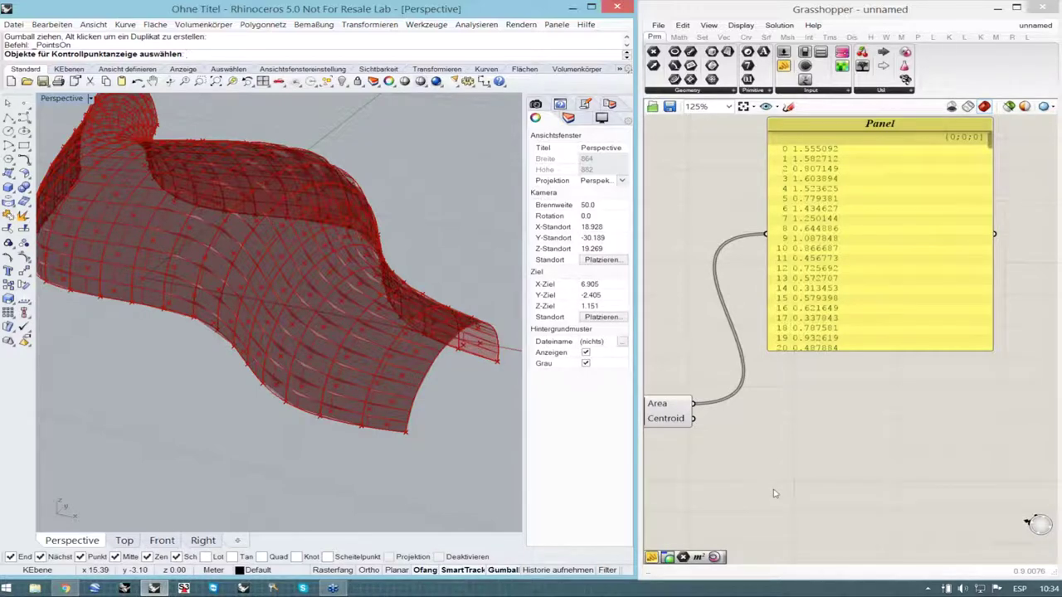
pyautogui.moveTo(280, 261); pyautogui.dragTo(336, 325, button='right')
pyautogui.scroll(2, 339, 336)
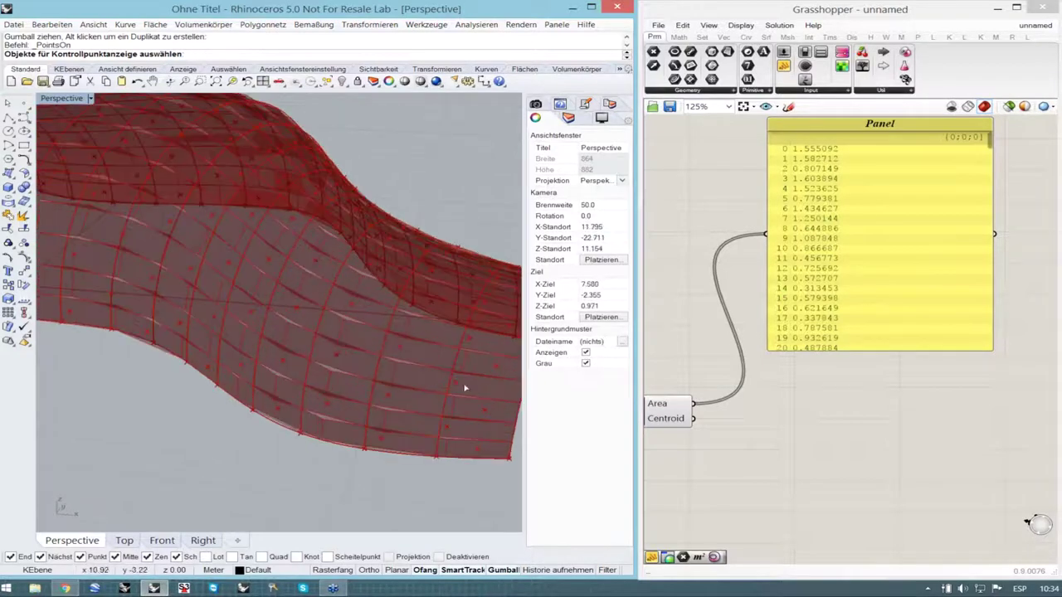
# - Shift the Area component and the text panel slightly to tidy the layout of the definition
pyautogui.click(670, 415)
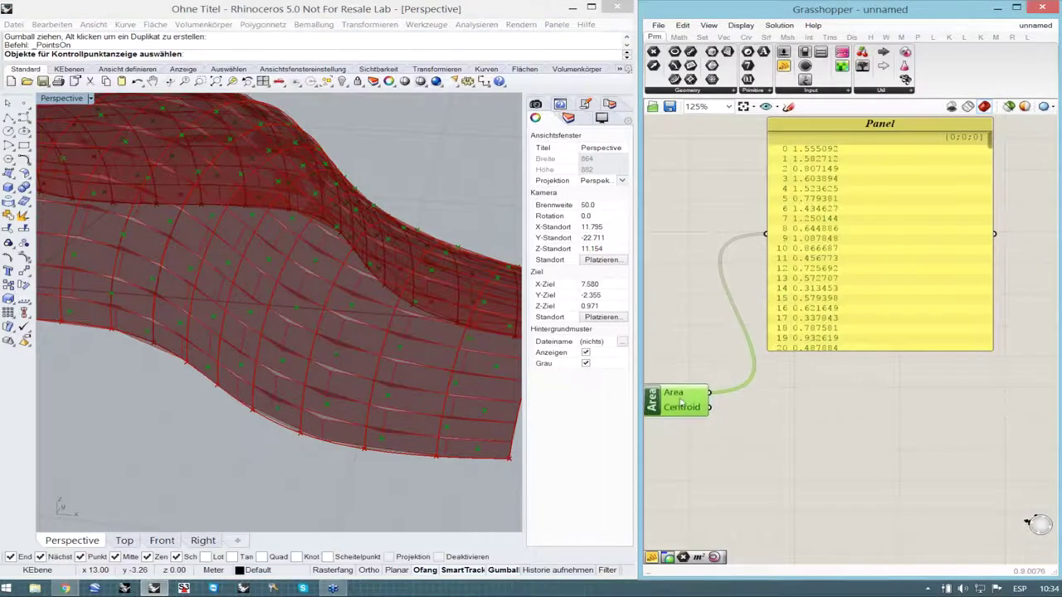
pyautogui.click(774, 433)
pyautogui.scroll(-3, 851, 368)
pyautogui.moveTo(852, 325); pyautogui.dragTo(844, 352)
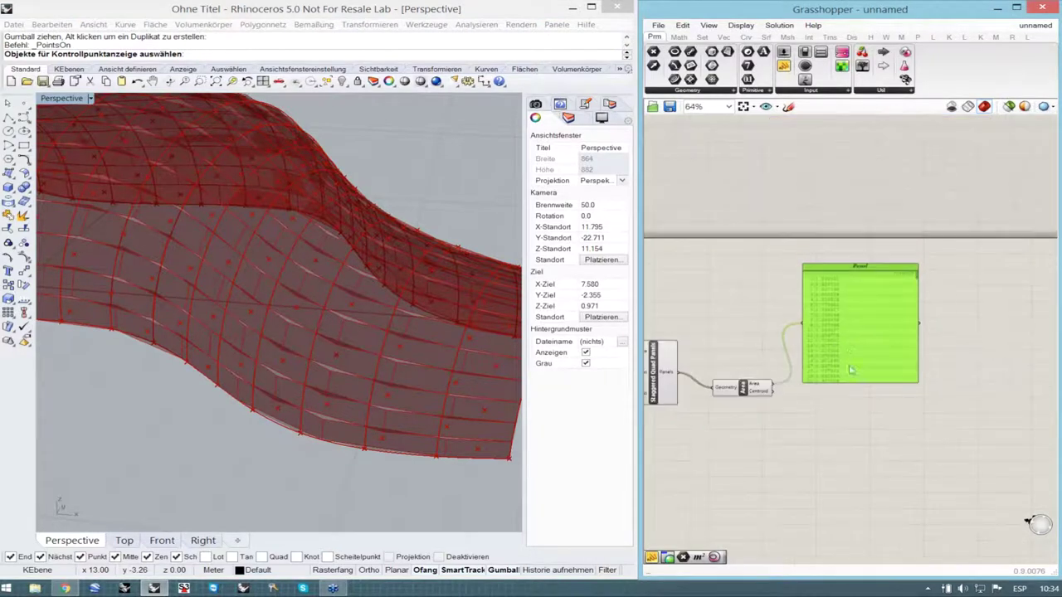
pyautogui.scroll(4, 850, 373)
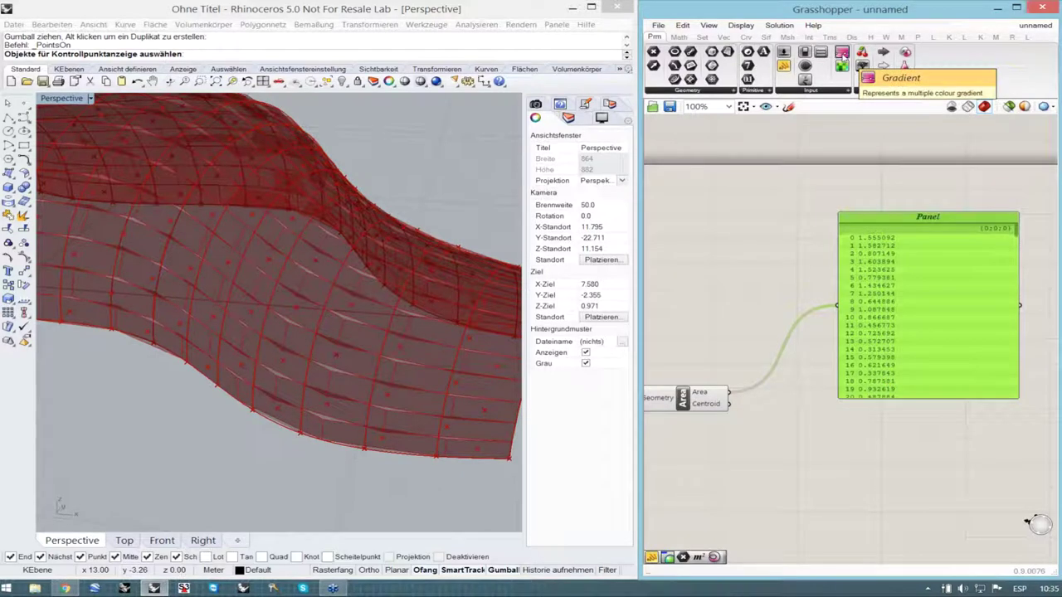
# - Place a Gradient component on the canvas just below the text panel
pyautogui.moveTo(842, 53); pyautogui.dragTo(955, 468)
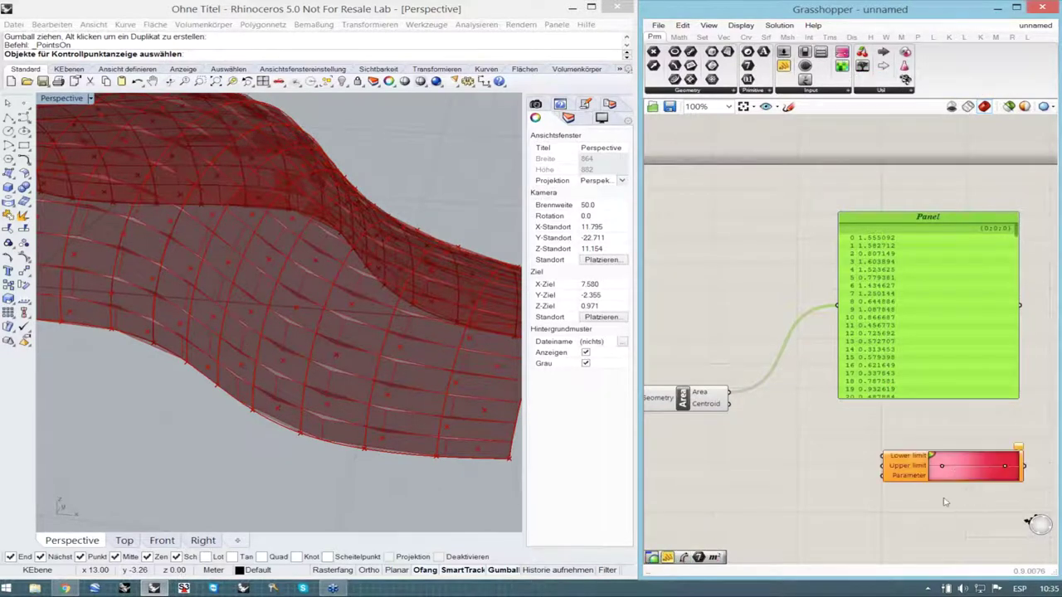
pyautogui.scroll(1, 945, 502)
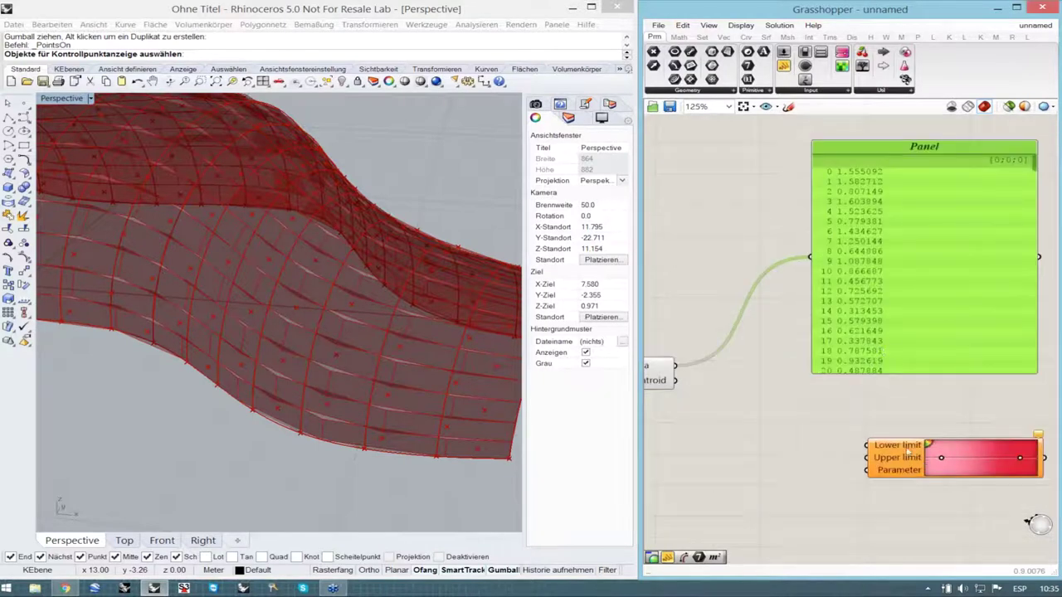
pyautogui.moveTo(899, 449); pyautogui.dragTo(886, 435)
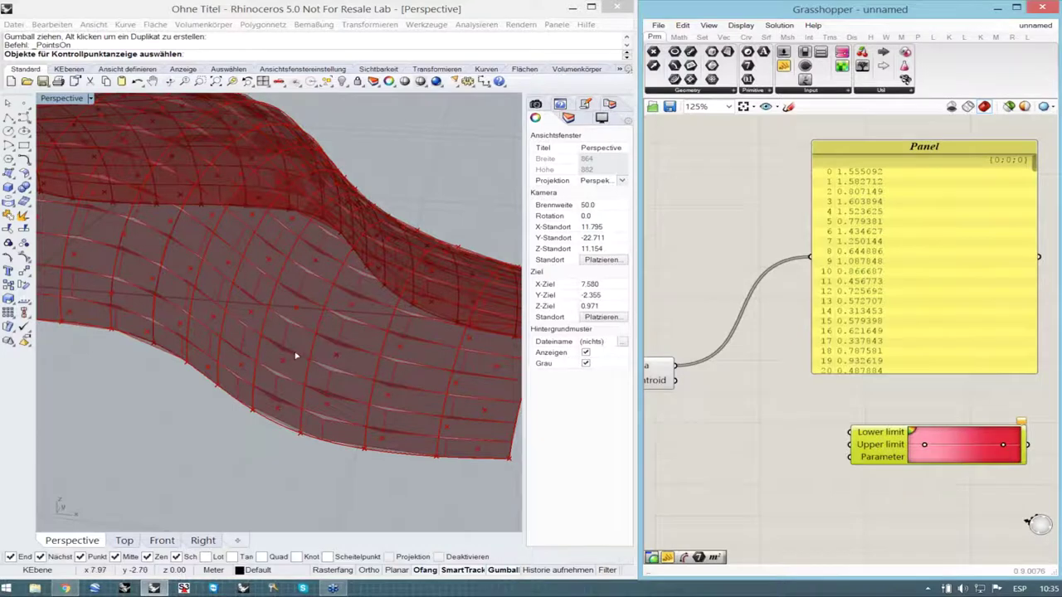
# - Move the text panel closer to the Area component and widen it slightly
pyautogui.moveTo(295, 356); pyautogui.dragTo(261, 332, button='right')
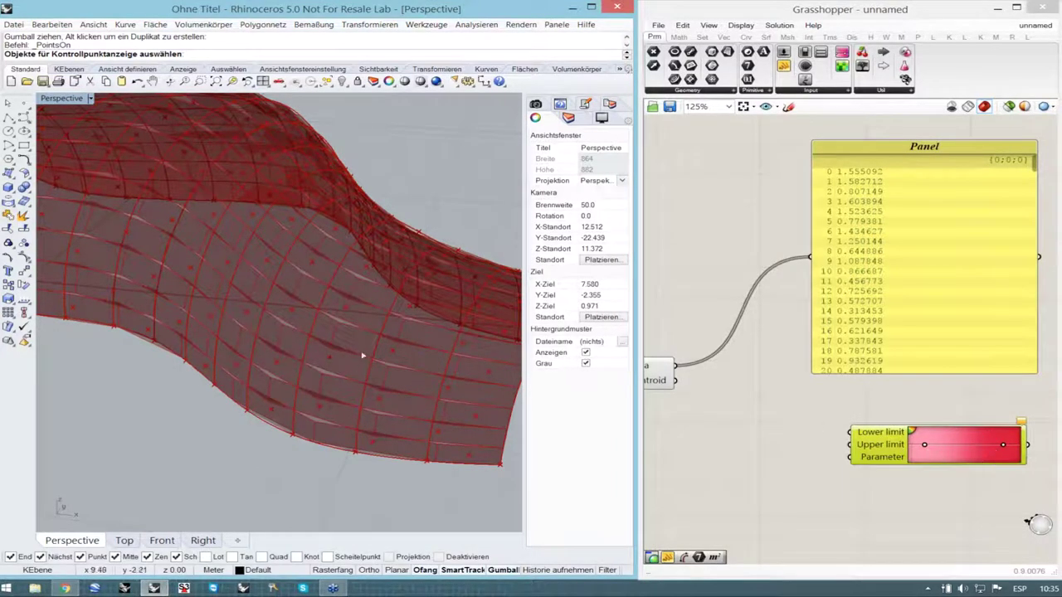
pyautogui.moveTo(365, 356)
pyautogui.mouseDown(button='right')
pyautogui.moveTo(376, 335)
pyautogui.moveTo(360, 356)
pyautogui.mouseUp(button='right')
pyautogui.click(780, 290)
pyautogui.moveTo(898, 152); pyautogui.dragTo(844, 149)
pyautogui.moveTo(984, 271); pyautogui.dragTo(995, 273)
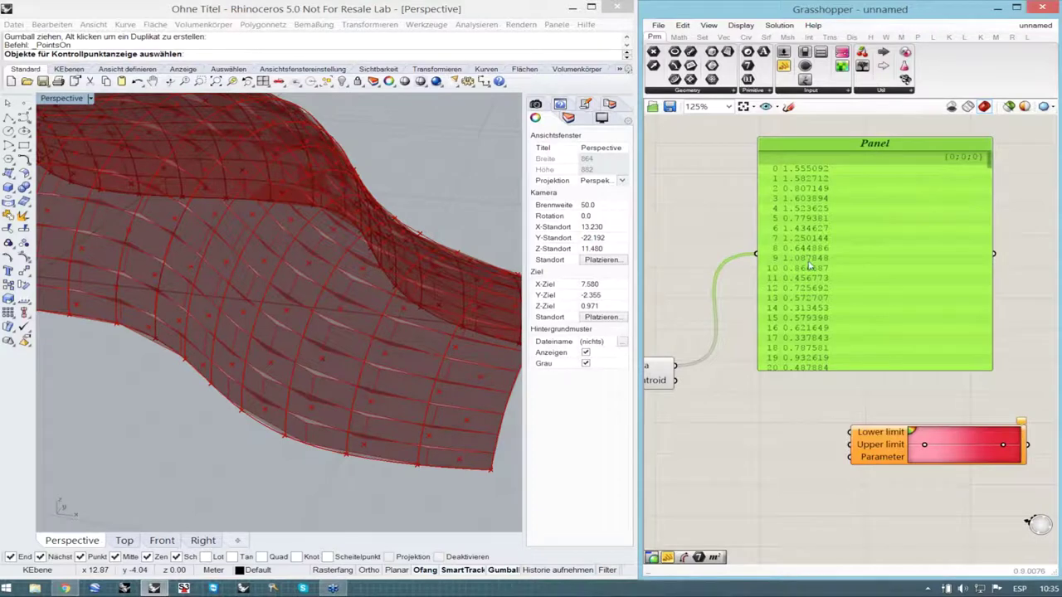
# - Check the small values in the area list and set the gradient's lower limit to 0.4
pyautogui.scroll(1, 809, 264)
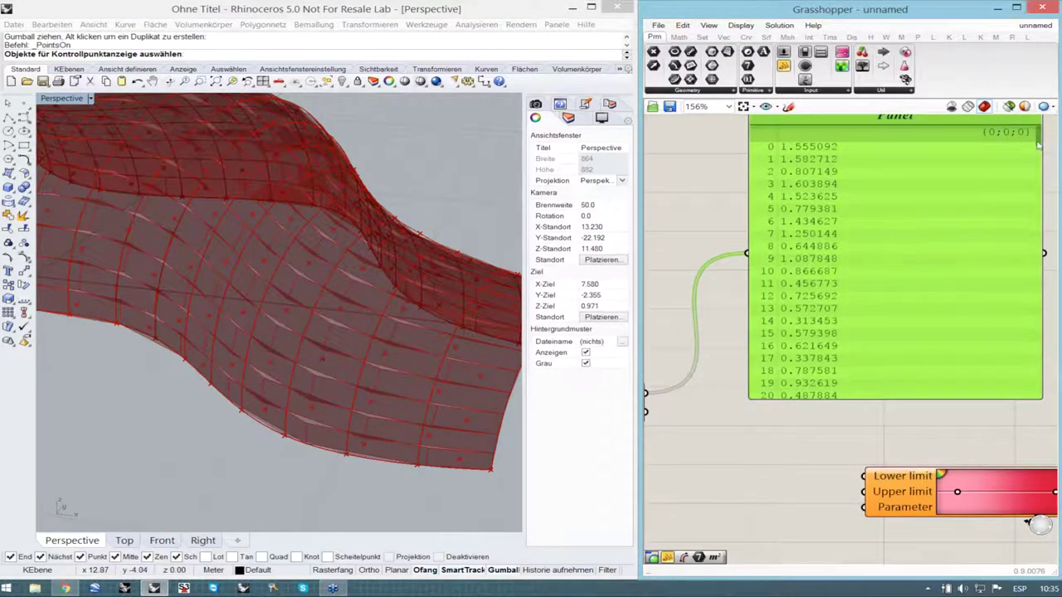
pyautogui.moveTo(1039, 146); pyautogui.dragTo(1038, 165)
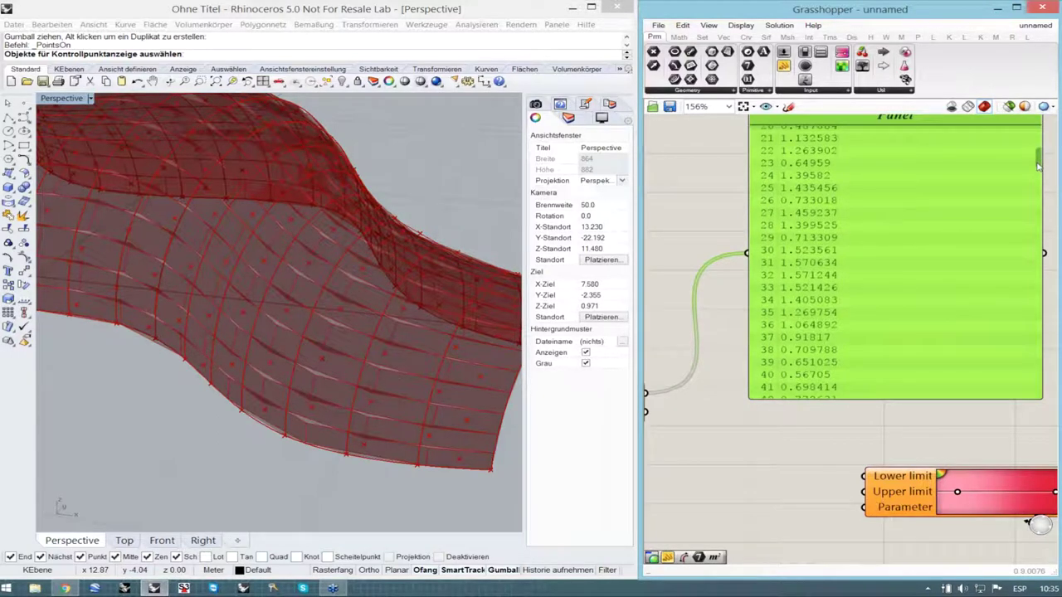
pyautogui.click(904, 479)
pyautogui.rightClick(903, 480)
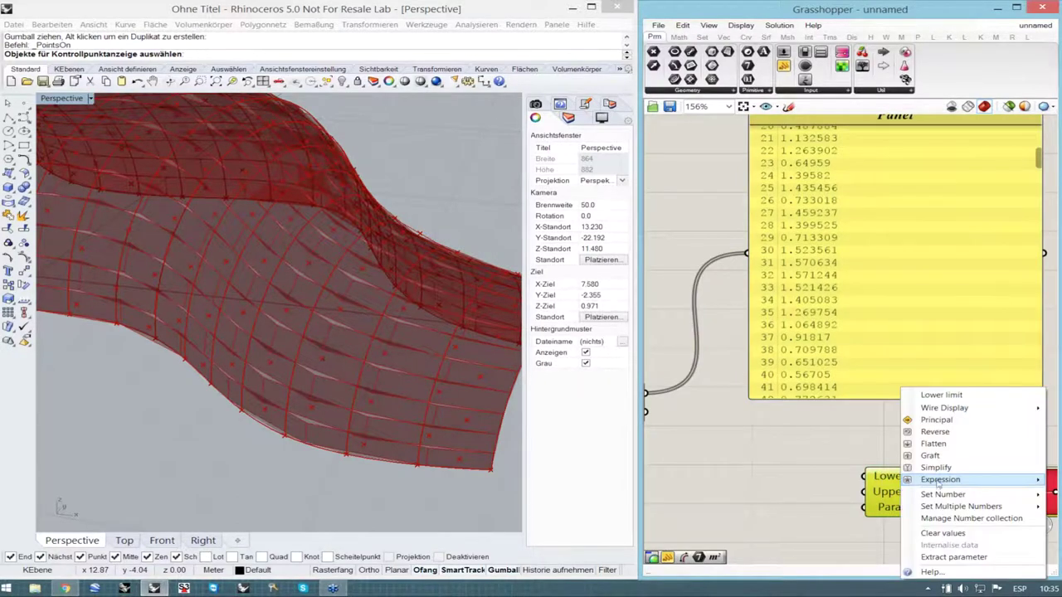
pyautogui.moveTo(945, 495)
pyautogui.moveTo(789, 496); pyautogui.dragTo(781, 496)
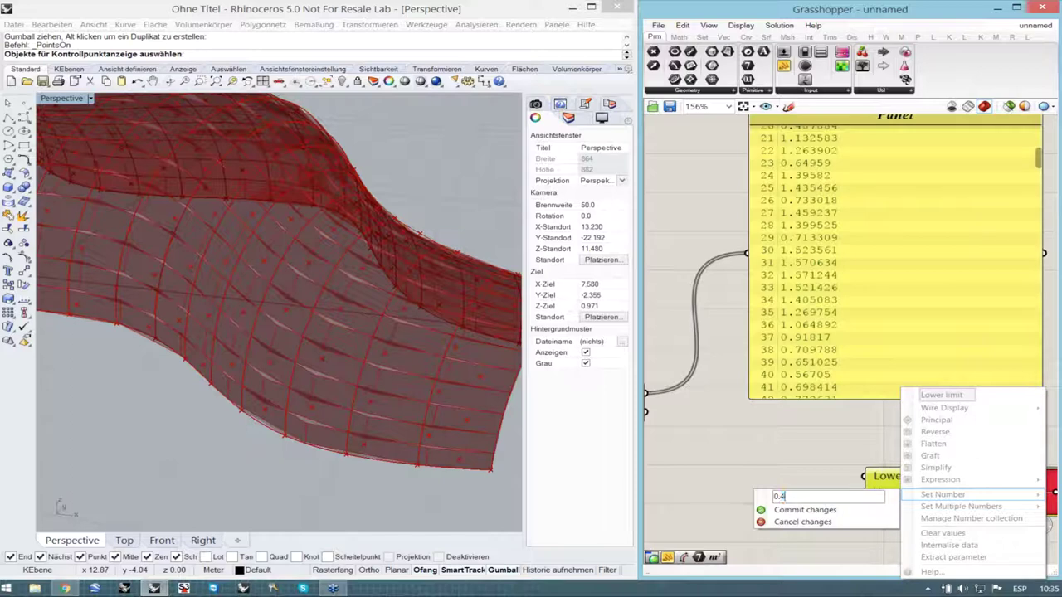
pyautogui.click(802, 512)
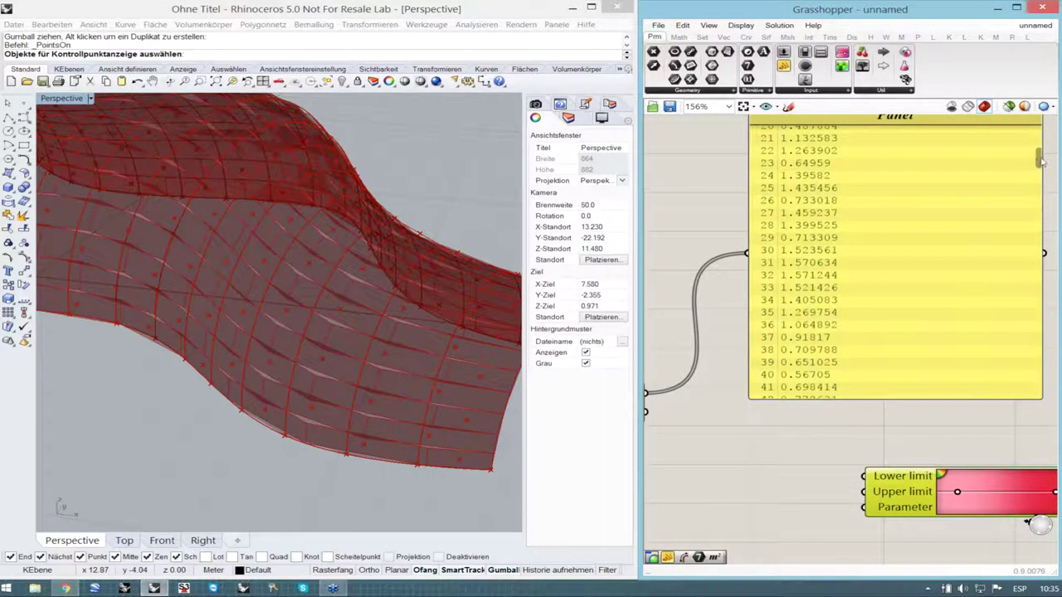
# - Look further down the area list for large values and set the gradient's upper limit to 2.5
pyautogui.moveTo(1041, 160); pyautogui.dragTo(1048, 267)
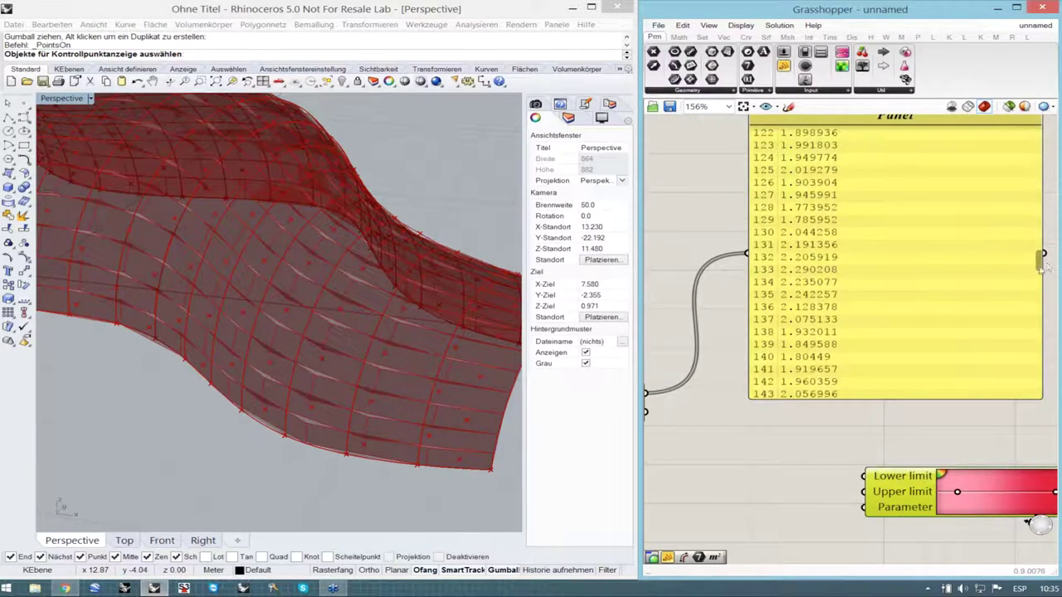
pyautogui.rightClick(905, 497)
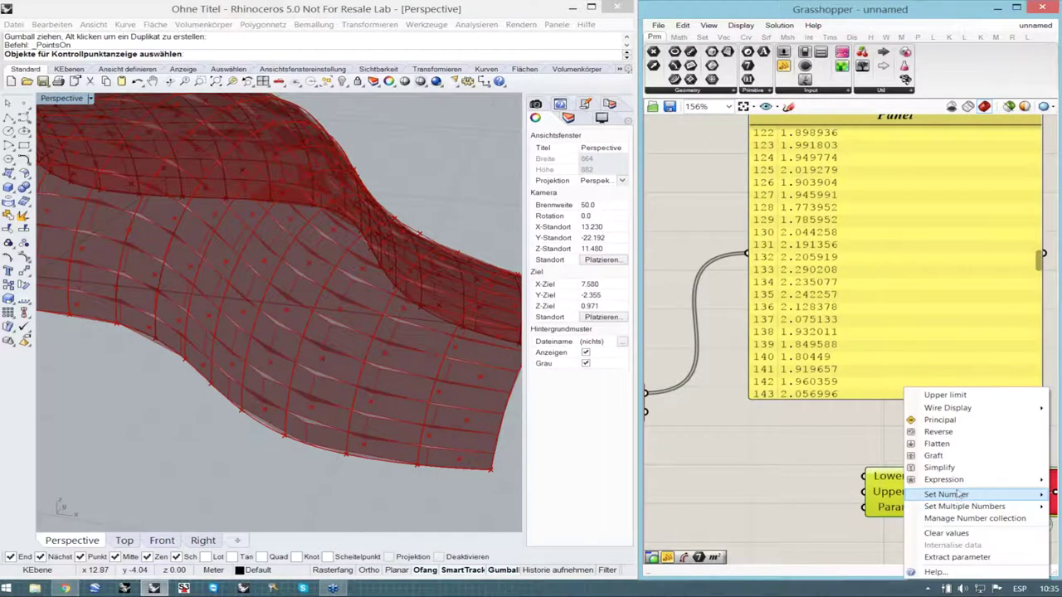
pyautogui.moveTo(963, 506)
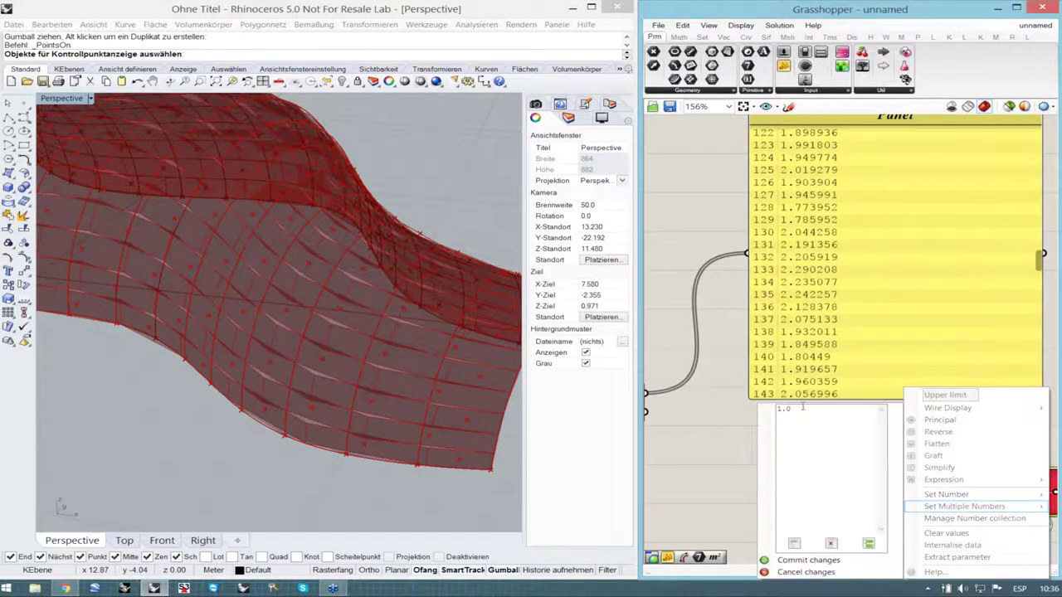
pyautogui.moveTo(792, 410); pyautogui.dragTo(754, 410)
pyautogui.write('2.5')
pyautogui.click(798, 560)
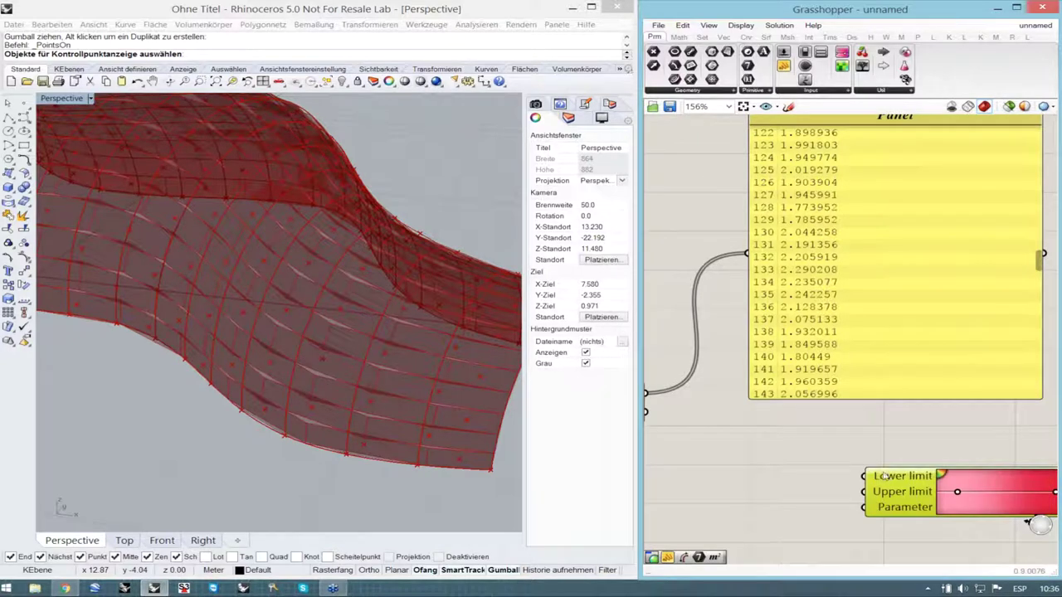
# - Feed the Area output into the gradient's Parameter input and move the text panel slightly away from the gradient
pyautogui.scroll(-3, 909, 365)
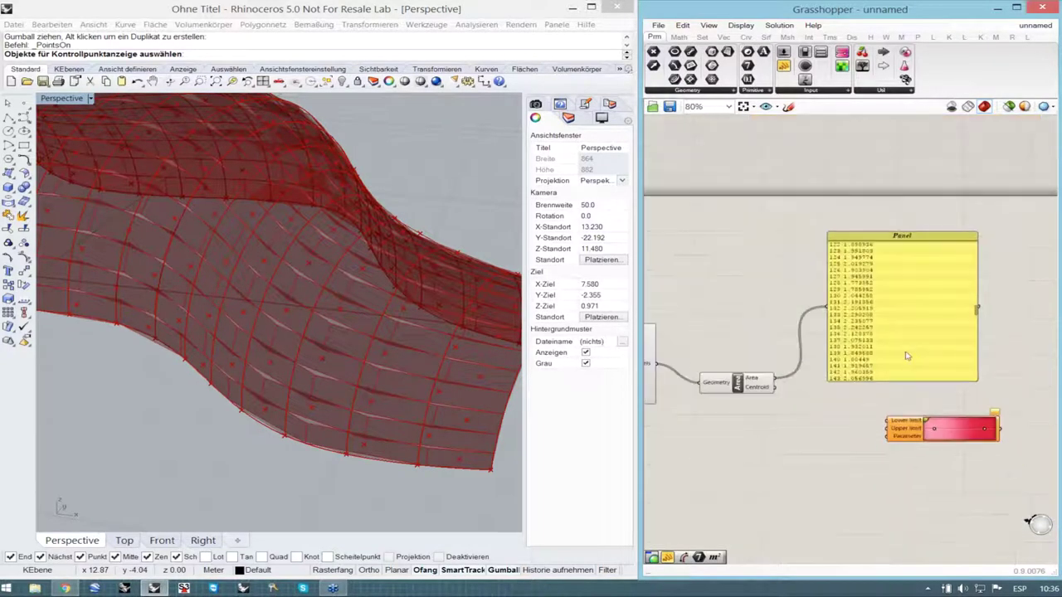
pyautogui.scroll(1, 907, 355)
pyautogui.moveTo(749, 365); pyautogui.dragTo(822, 419)
pyautogui.click(892, 248)
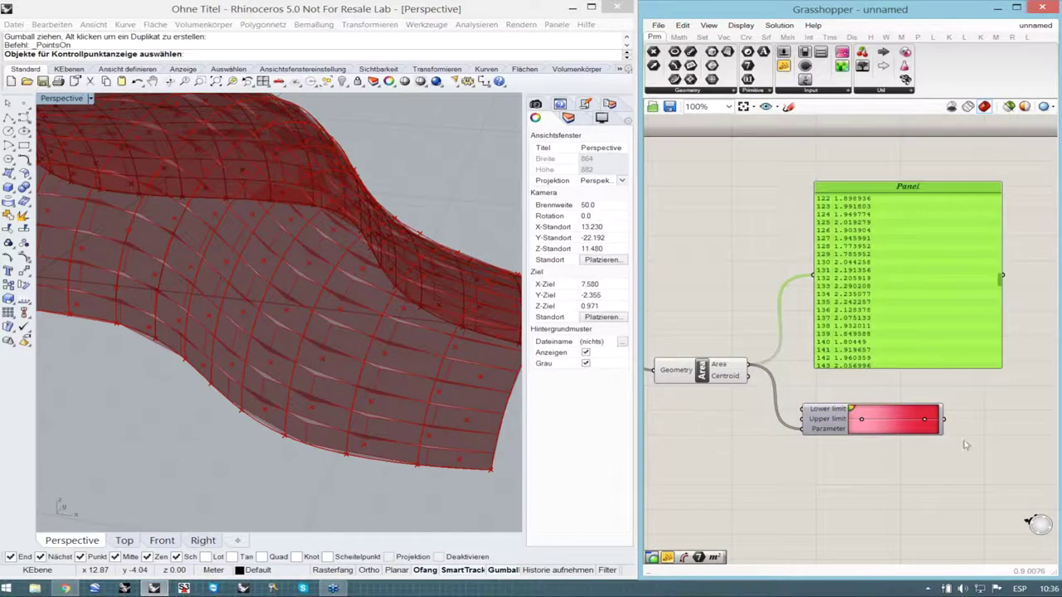
pyautogui.click(971, 442)
pyautogui.moveTo(916, 340); pyautogui.dragTo(887, 317)
pyautogui.click(995, 436)
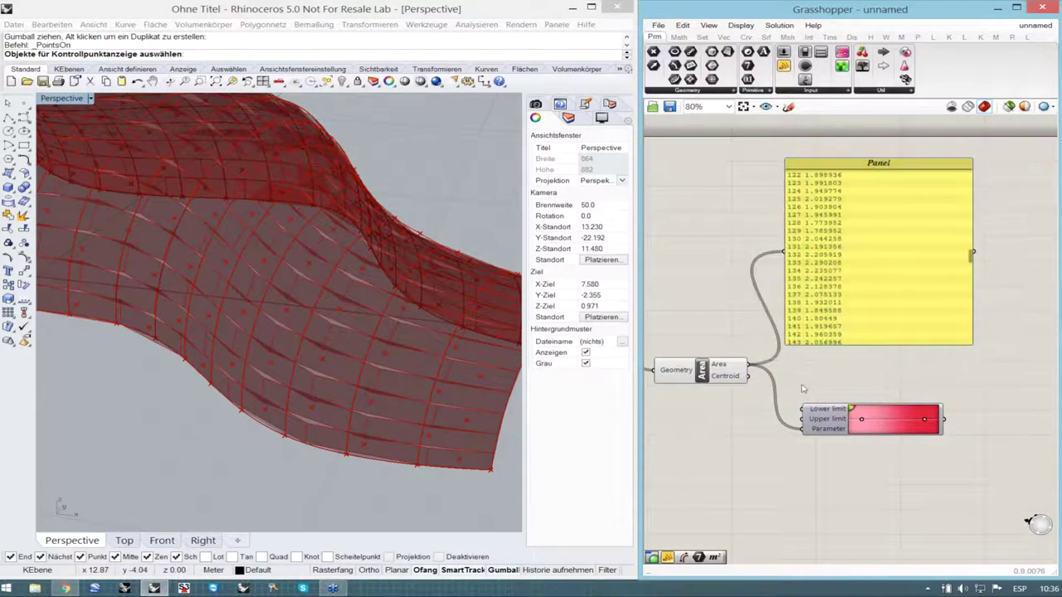
# - Place a Custom Preview component on the canvas beside the gradient
pyautogui.scroll(-4, 793, 406)
pyautogui.scroll(4, 818, 407)
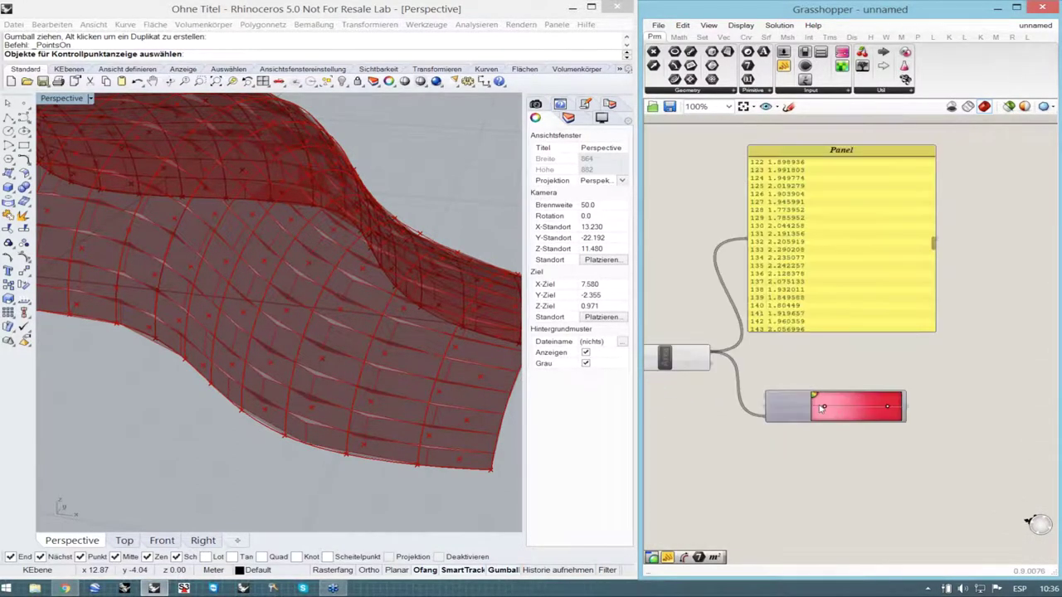
pyautogui.doubleClick(996, 428)
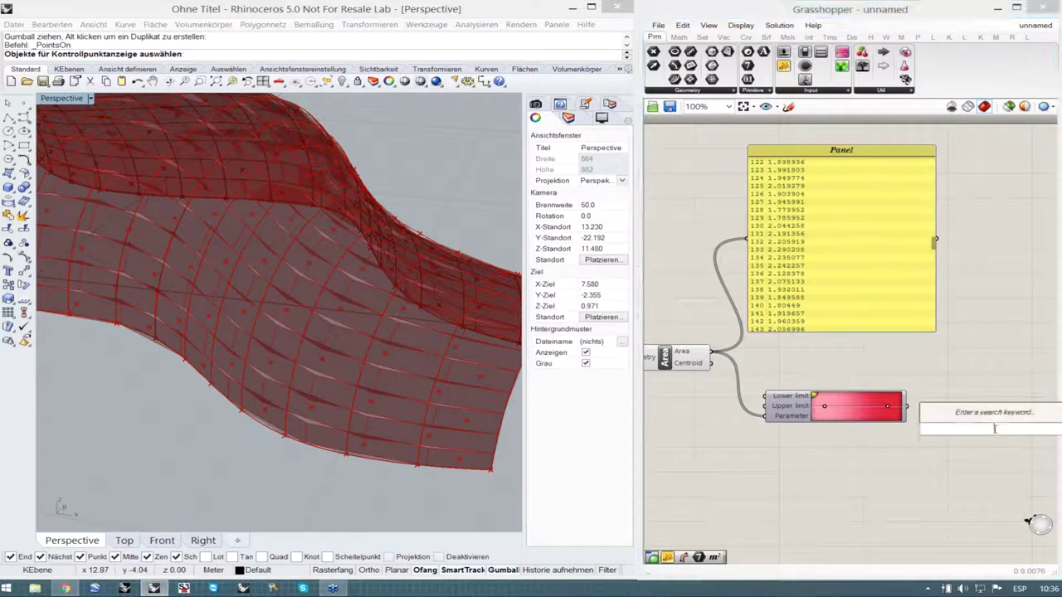
pyautogui.write('prev')
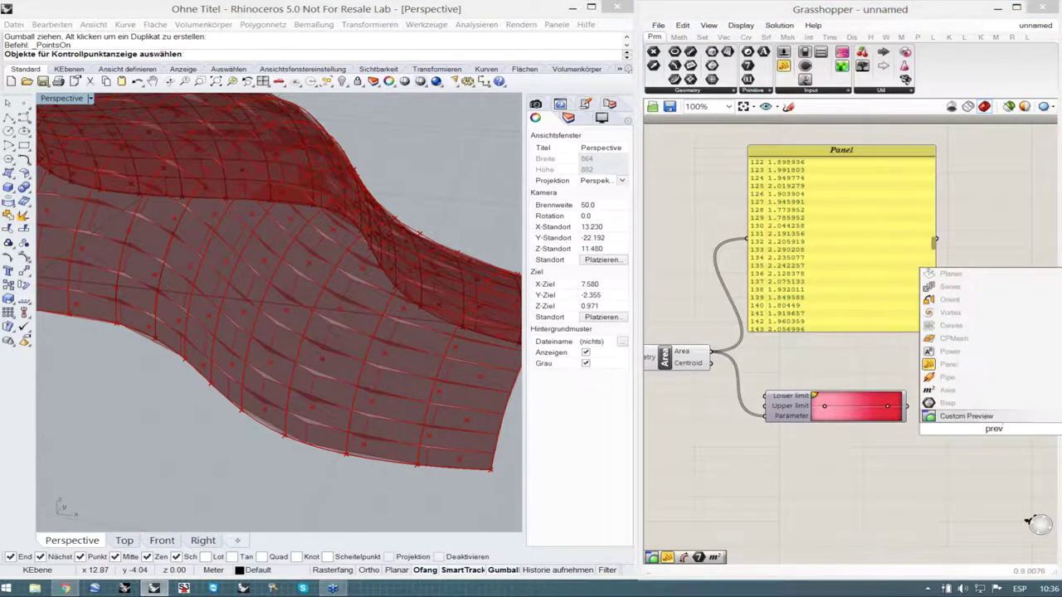
pyautogui.click(967, 416)
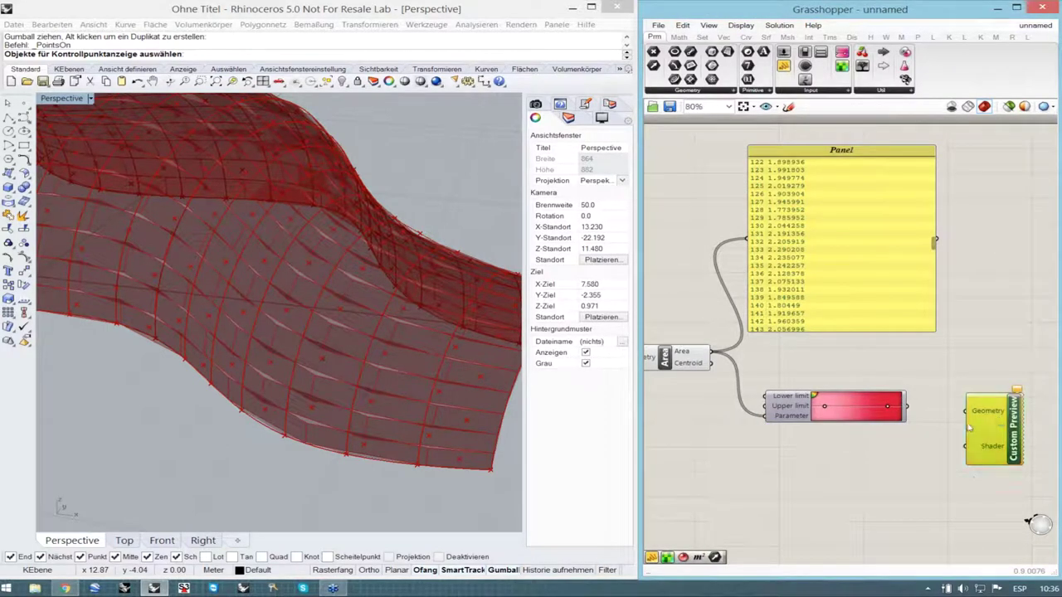
# - Connect the staggered quad panels to the Custom Preview's Geometry input and the gradient output to its Shader input
pyautogui.scroll(-2, 969, 427)
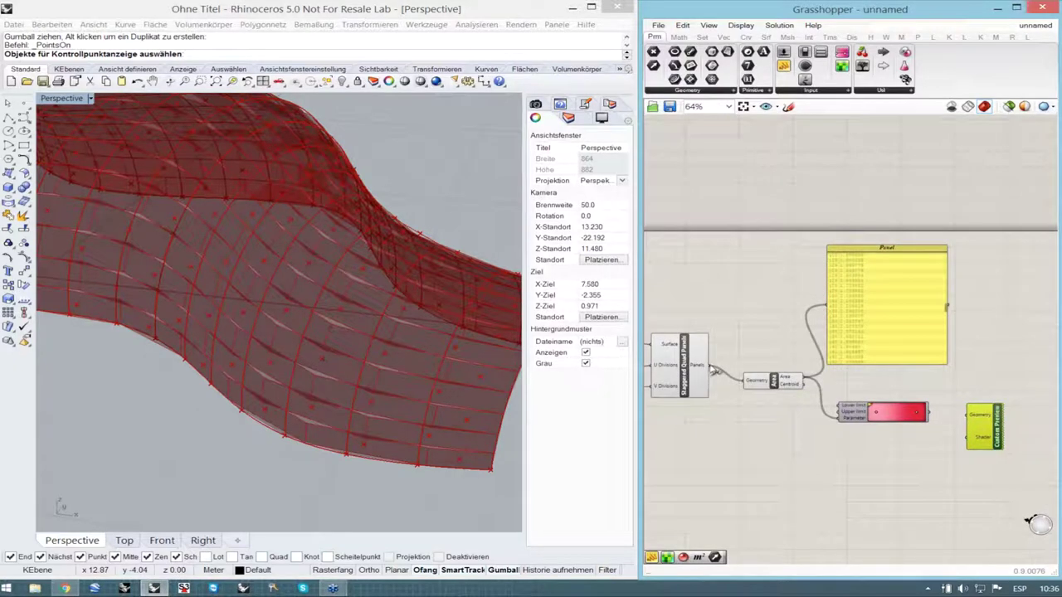
pyautogui.moveTo(710, 366)
pyautogui.mouseDown()
pyautogui.moveTo(970, 415)
pyautogui.moveTo(971, 383)
pyautogui.mouseUp()
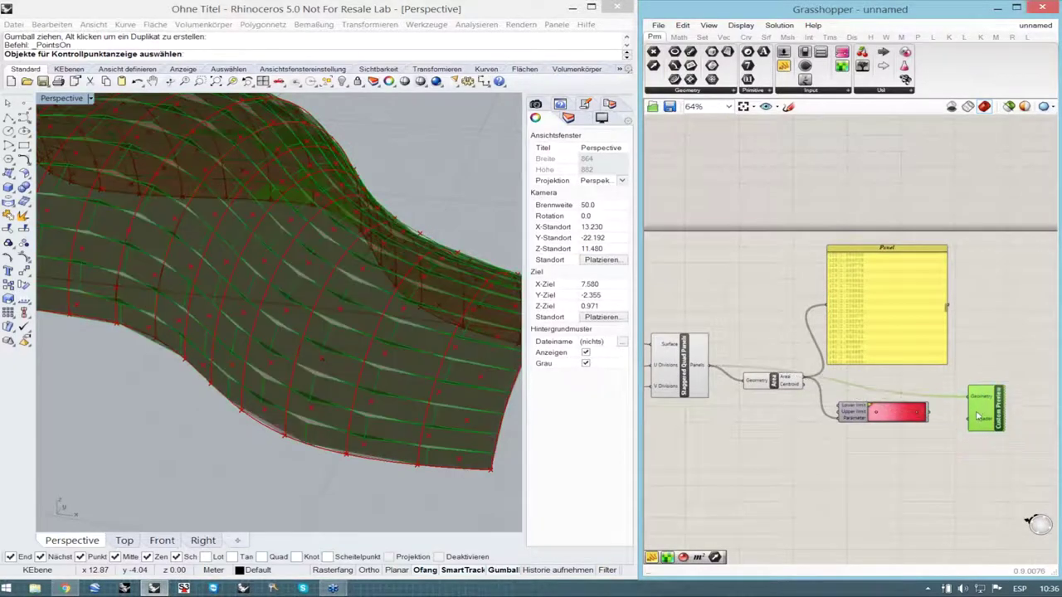
pyautogui.click(957, 429)
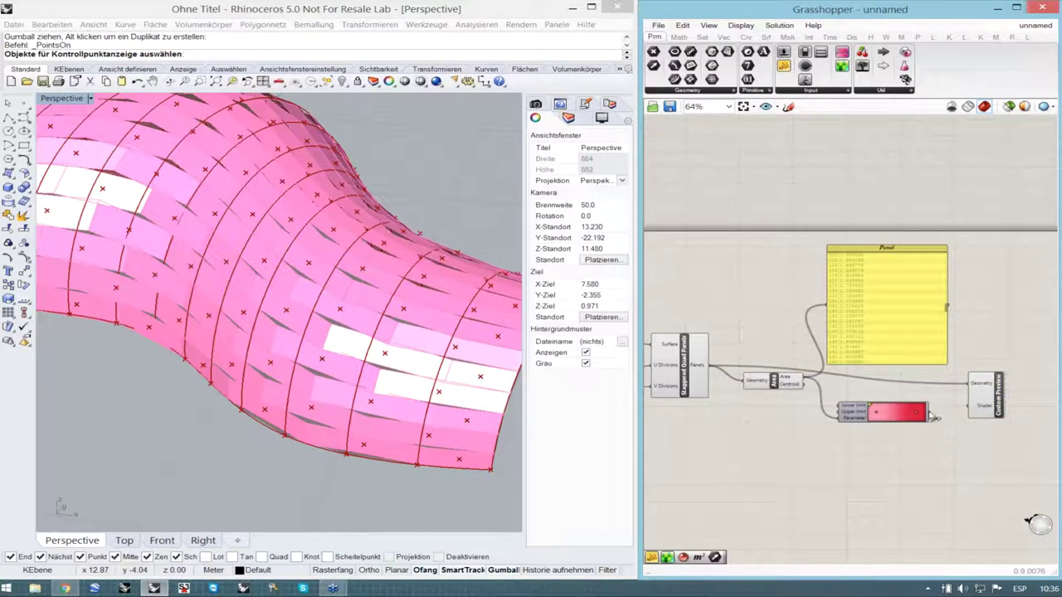
pyautogui.moveTo(928, 413); pyautogui.dragTo(996, 412)
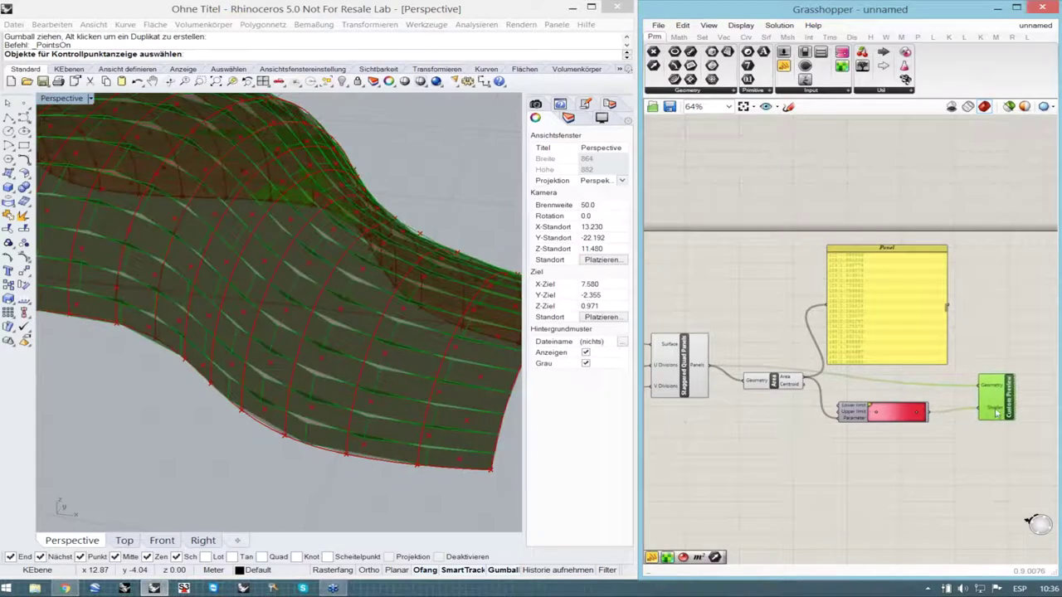
pyautogui.click(902, 419)
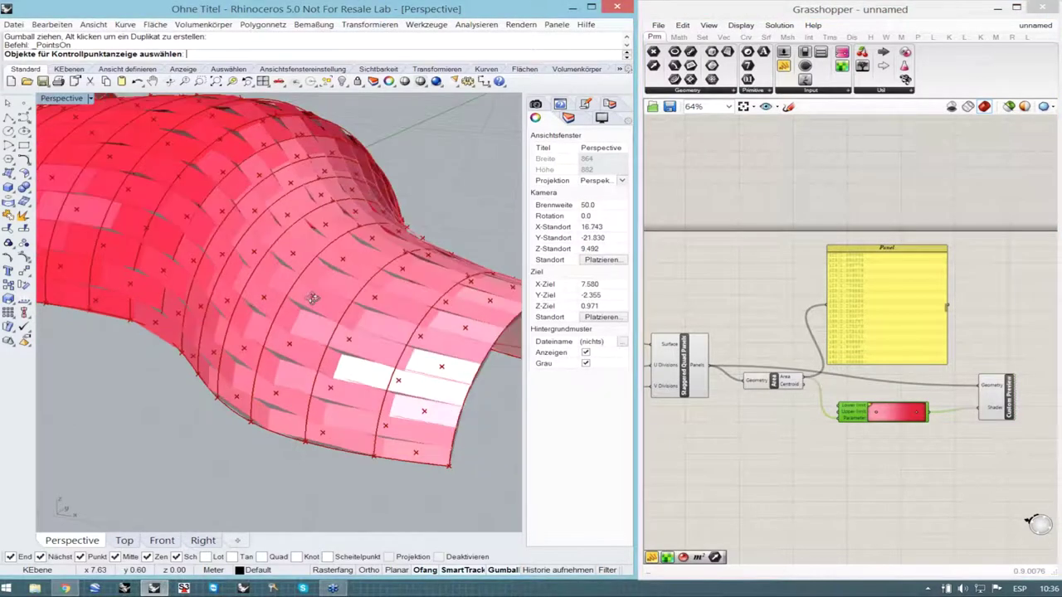
# - Examine the area-based colouring of the panels along the lofted surface from several angles and distances
pyautogui.moveTo(313, 298); pyautogui.dragTo(357, 270, button='right')
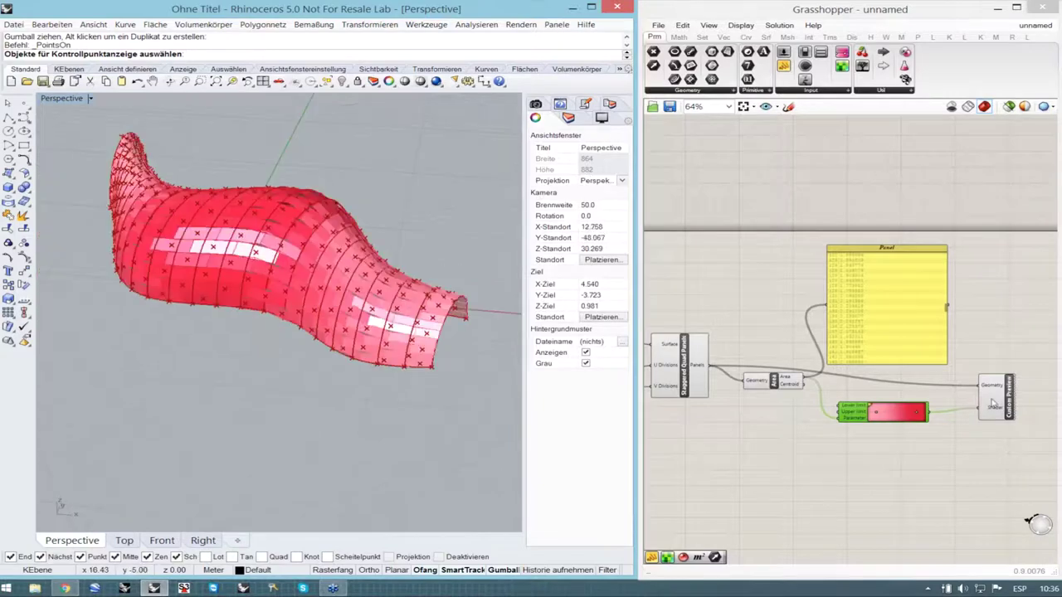
pyautogui.click(996, 399)
pyautogui.click(910, 468)
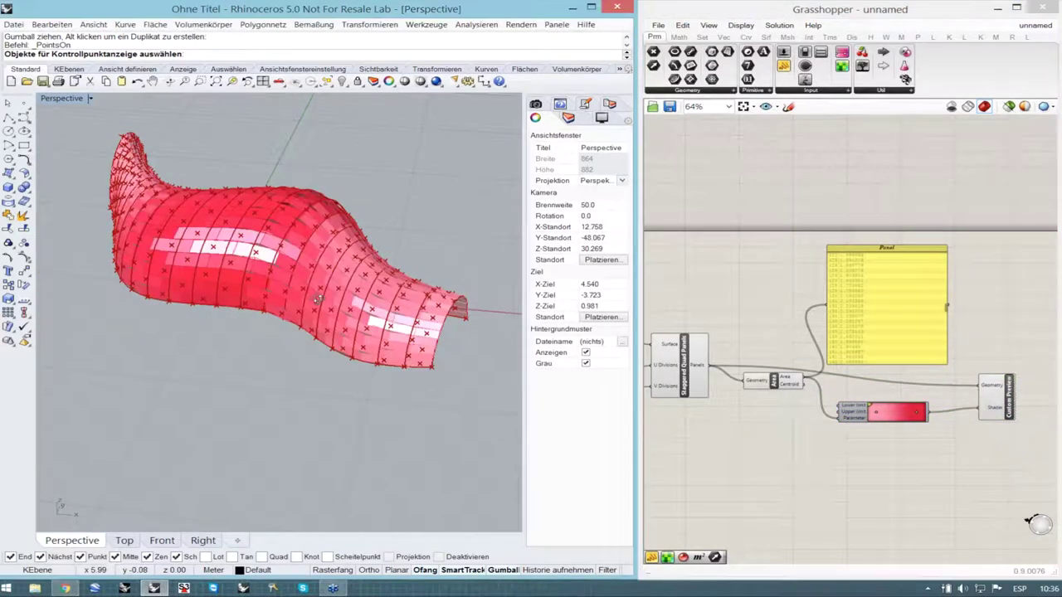
pyautogui.moveTo(318, 301); pyautogui.dragTo(431, 332, button='right')
pyautogui.scroll(6, 439, 311)
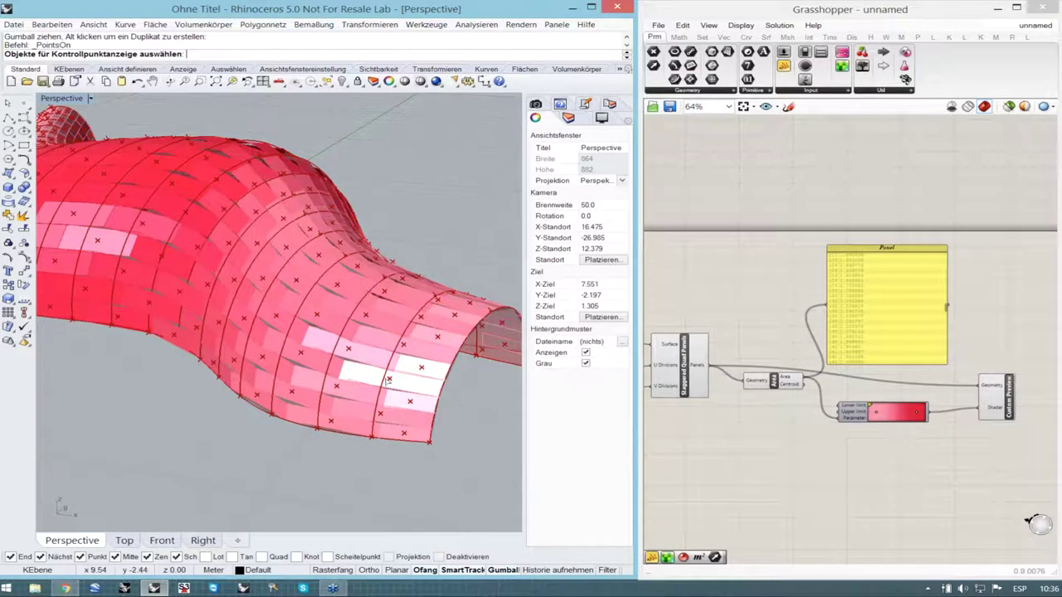
pyautogui.moveTo(387, 379); pyautogui.dragTo(413, 375, button='right')
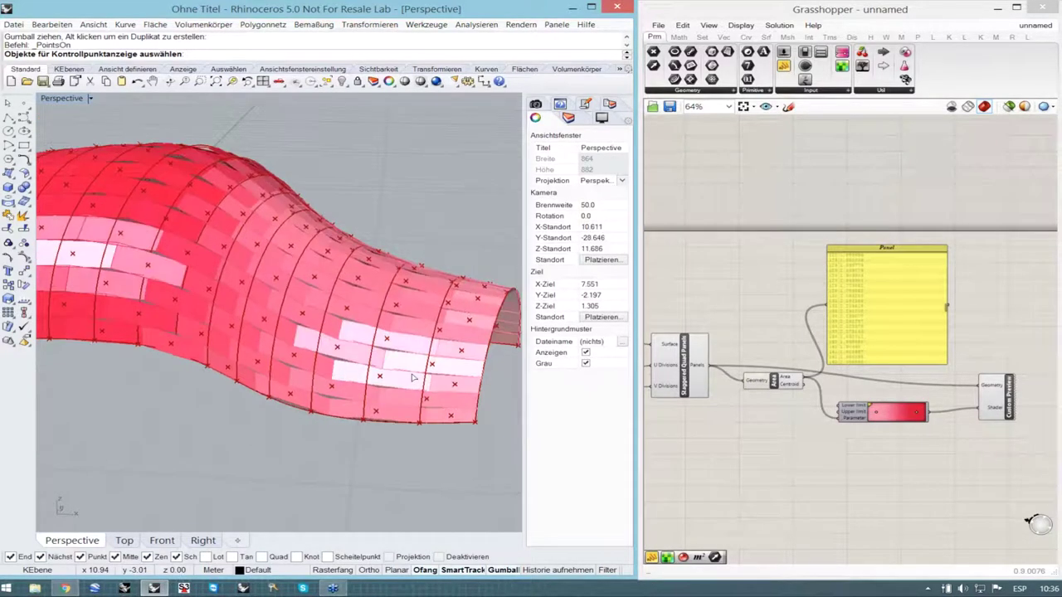
pyautogui.press('Escape')
pyautogui.scroll(-4, 357, 330)
pyautogui.scroll(4, 342, 345)
pyautogui.scroll(8, 344, 347)
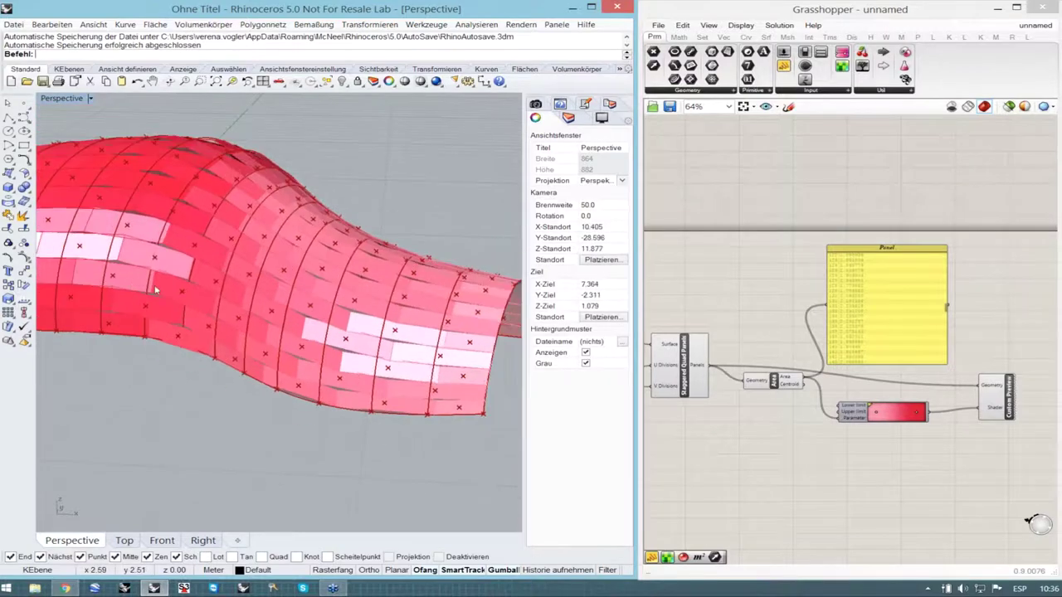
pyautogui.moveTo(214, 287); pyautogui.dragTo(192, 329, button='right')
pyautogui.scroll(-4, 271, 329)
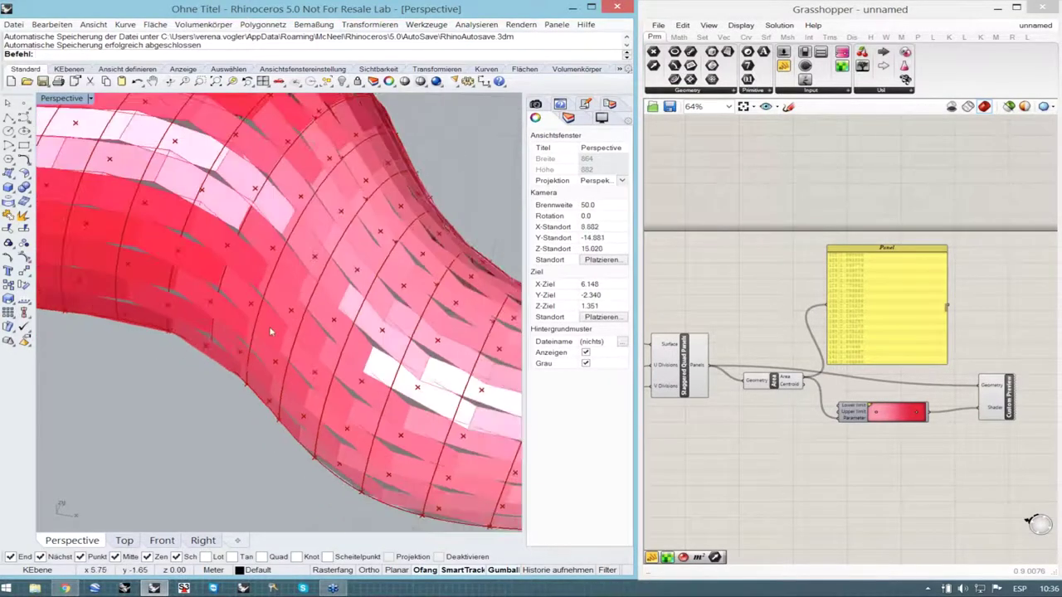
pyautogui.moveTo(253, 293); pyautogui.dragTo(241, 248, button='right')
# - Change the gradient's colours to the red-yellow-blue preset
pyautogui.click(889, 467)
pyautogui.scroll(2, 890, 465)
pyautogui.scroll(2, 884, 448)
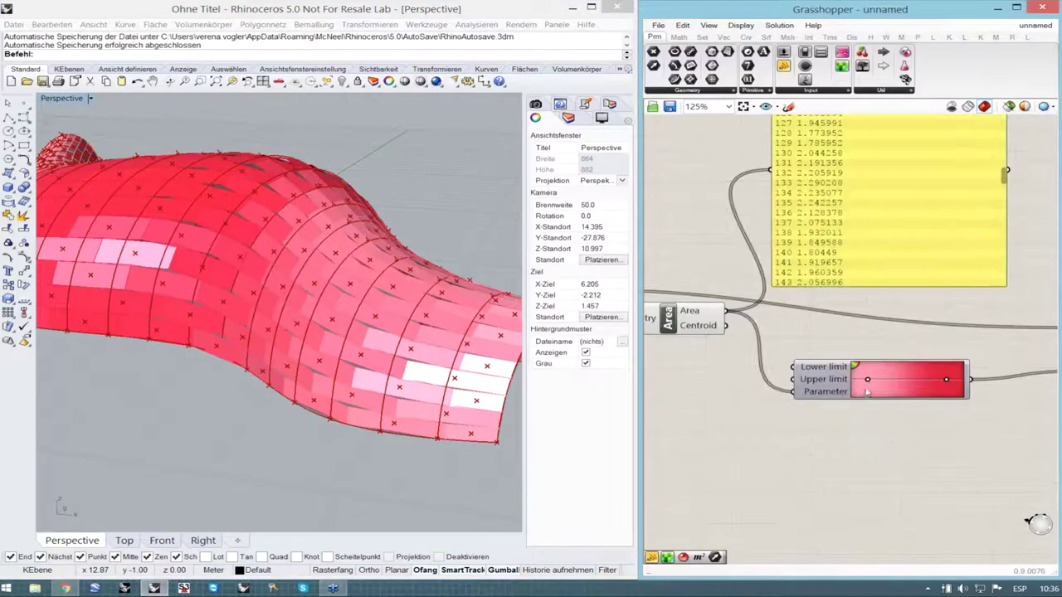
pyautogui.rightClick(867, 386)
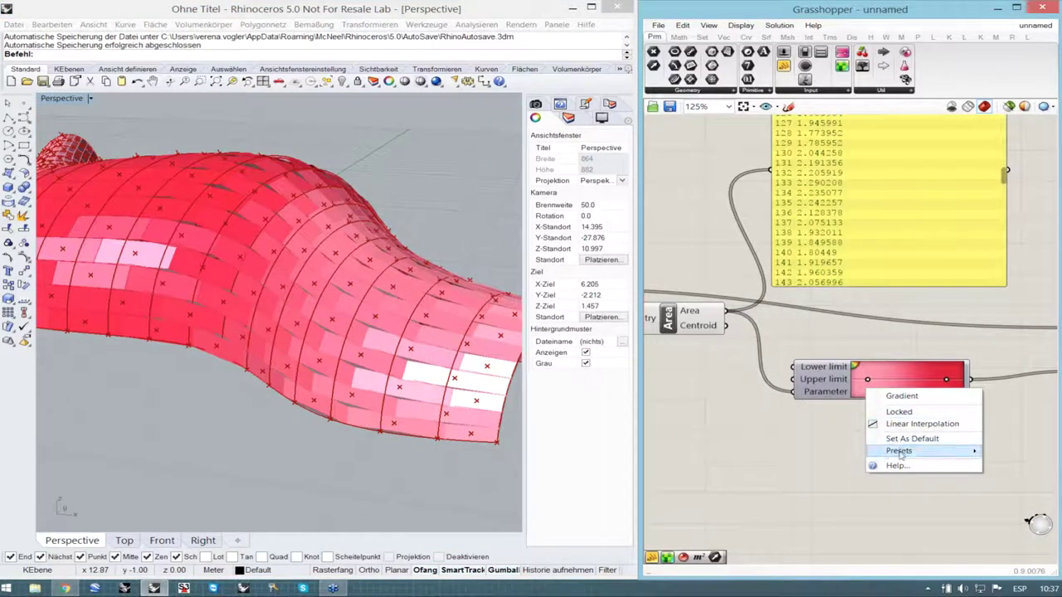
pyautogui.moveTo(901, 454)
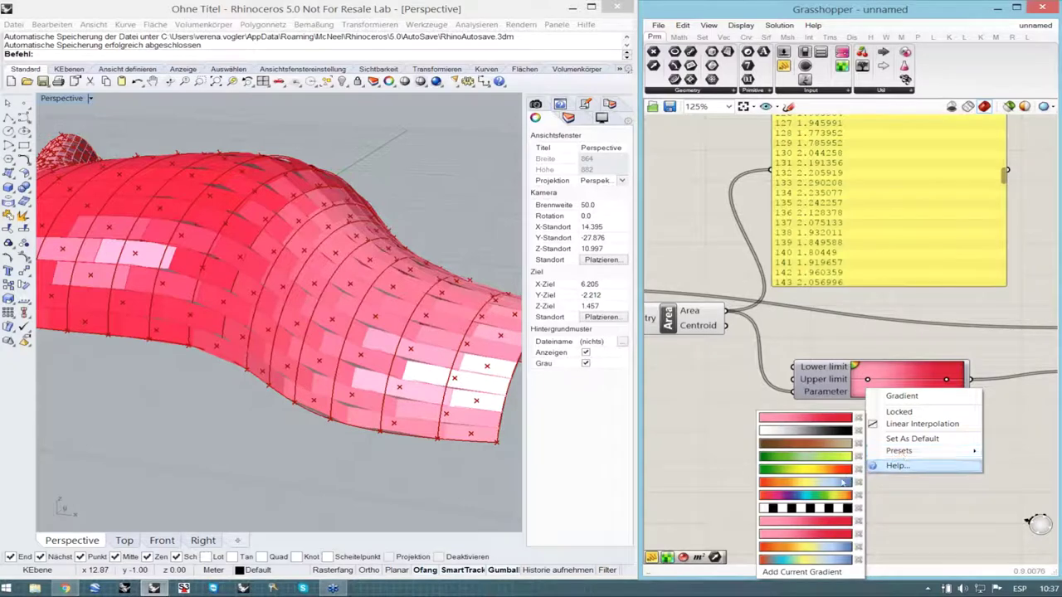
pyautogui.click(837, 488)
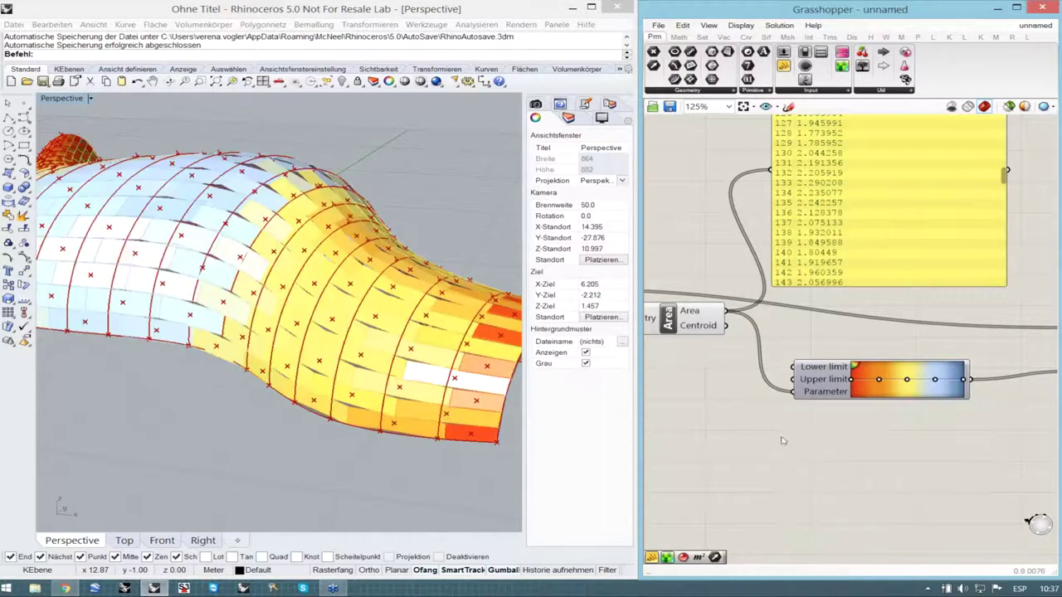
# - Shift the gradient's orange and yellow colour stops slightly towards the blue end and inspect the recoloured surface
pyautogui.moveTo(785, 432); pyautogui.dragTo(780, 447, button='right')
pyautogui.moveTo(308, 229)
pyautogui.mouseDown(button='right')
pyautogui.moveTo(302, 274)
pyautogui.moveTo(274, 299)
pyautogui.moveTo(315, 293)
pyautogui.moveTo(315, 241)
pyautogui.mouseUp(button='right')
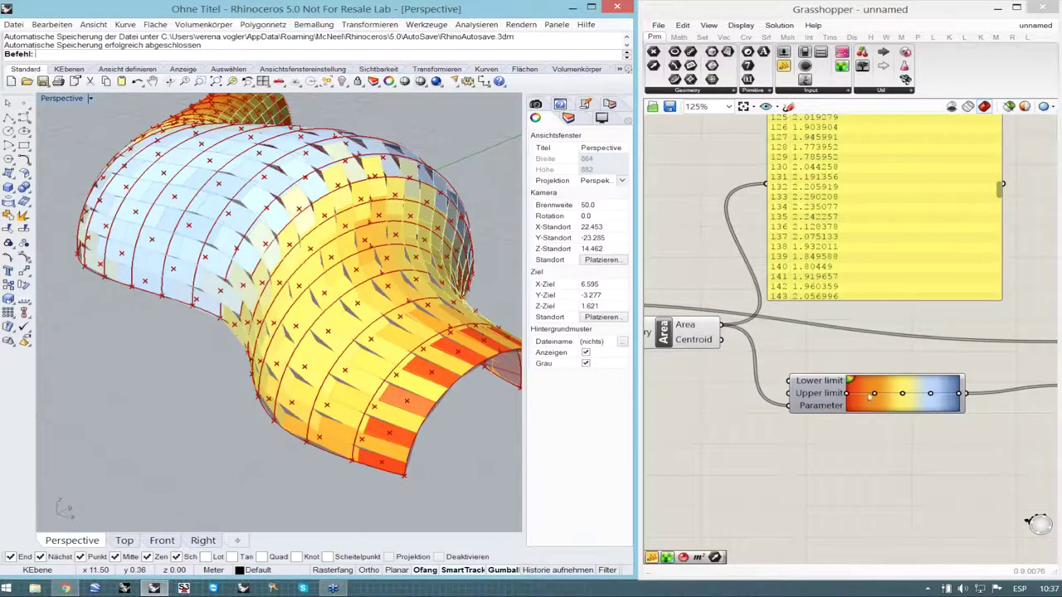
pyautogui.moveTo(870, 396); pyautogui.dragTo(931, 394)
pyautogui.moveTo(224, 258); pyautogui.dragTo(226, 350, button='right')
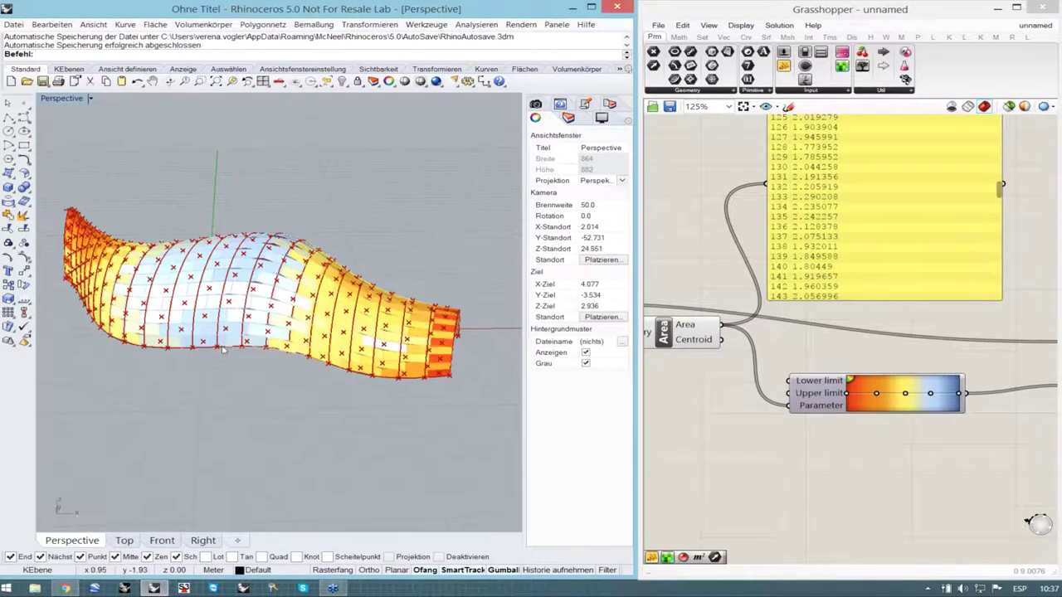
pyautogui.moveTo(393, 312); pyautogui.dragTo(316, 290, button='right')
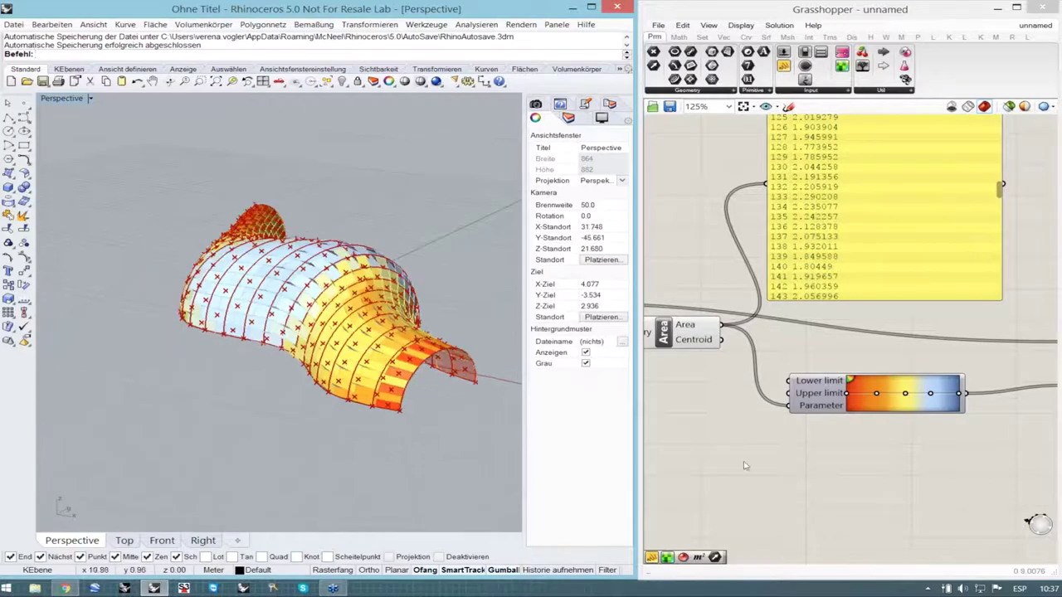
pyautogui.click(807, 435)
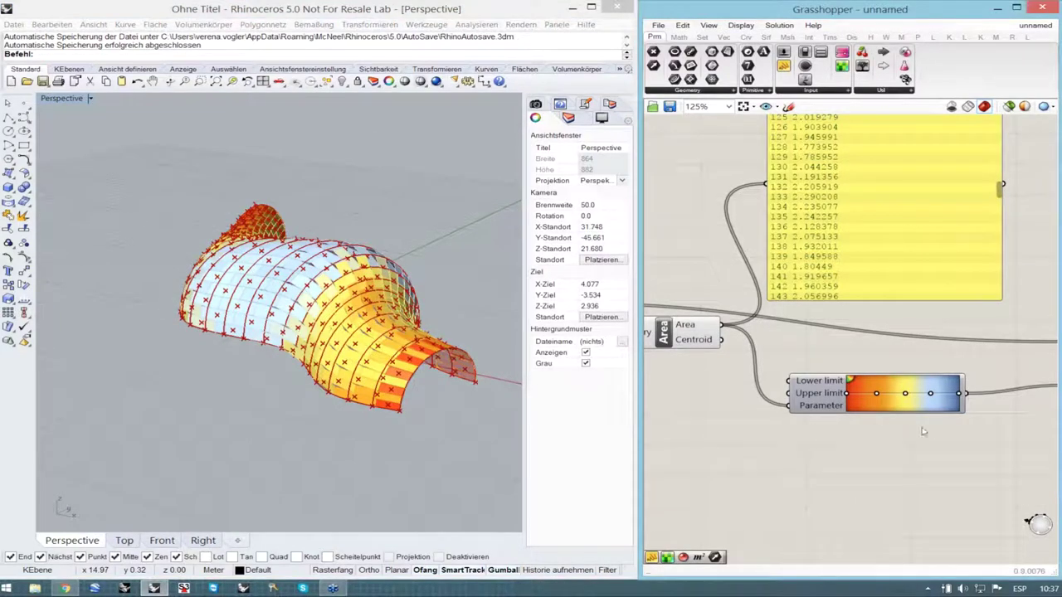
# - Turn off the preview of the BiArc component so its arcs are hidden on the panelled surface
pyautogui.moveTo(370, 287); pyautogui.dragTo(411, 284, button='right')
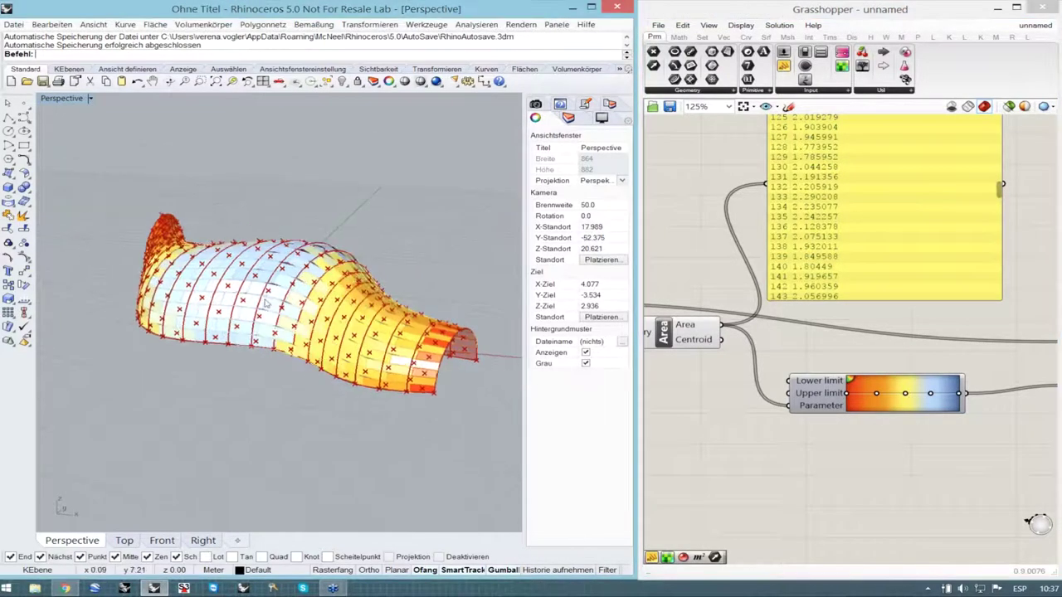
pyautogui.scroll(6, 265, 303)
pyautogui.scroll(2, 266, 304)
pyautogui.moveTo(268, 303); pyautogui.dragTo(292, 306, button='right')
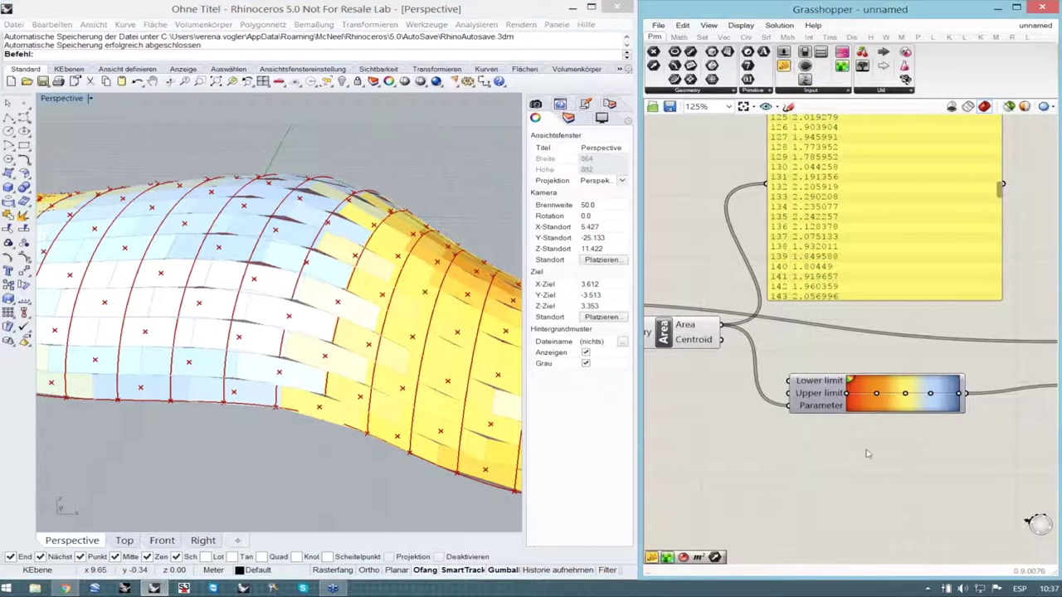
pyautogui.scroll(-5, 956, 443)
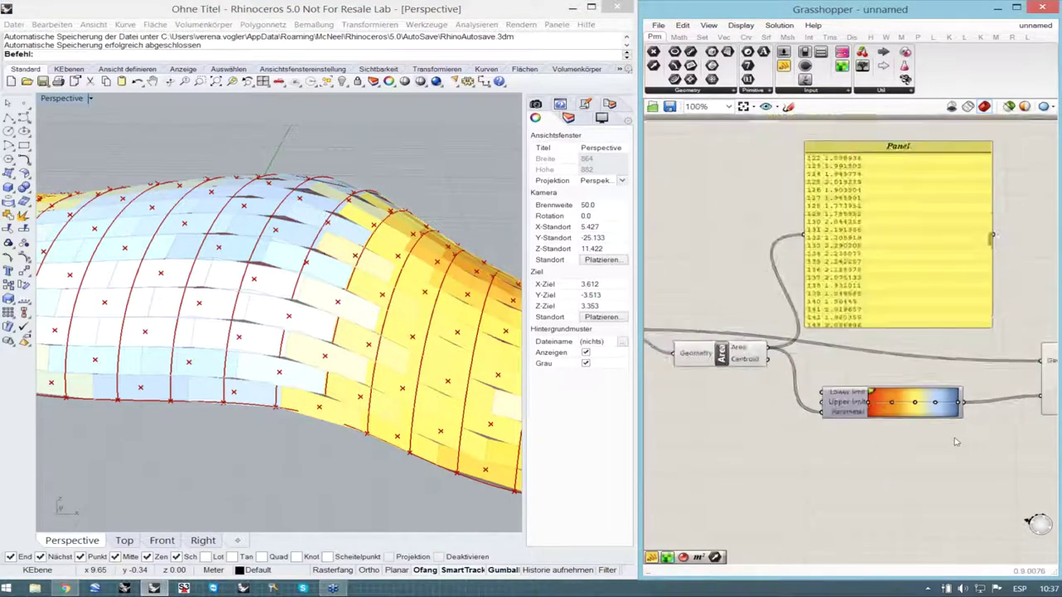
pyautogui.scroll(-2, 928, 414)
pyautogui.scroll(2, 745, 428)
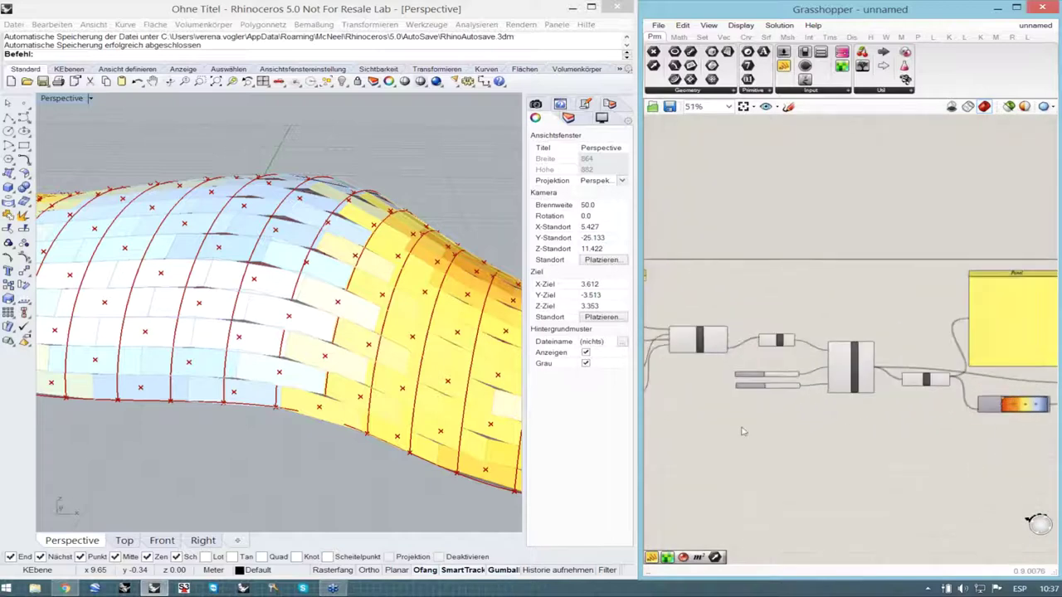
pyautogui.scroll(-2, 876, 388)
pyautogui.scroll(5, 876, 390)
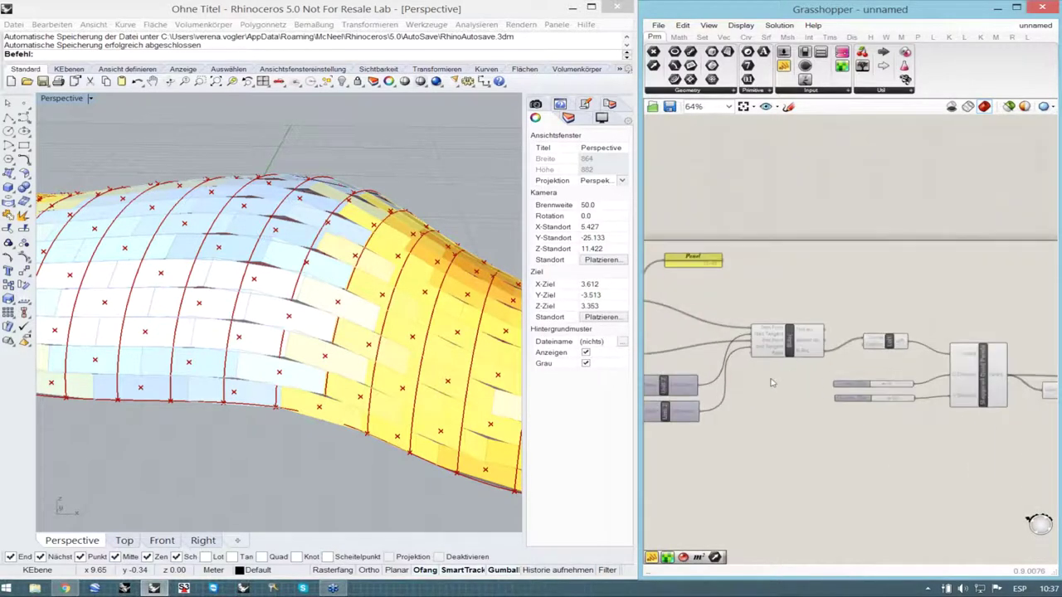
pyautogui.click(803, 335)
pyautogui.click(806, 436)
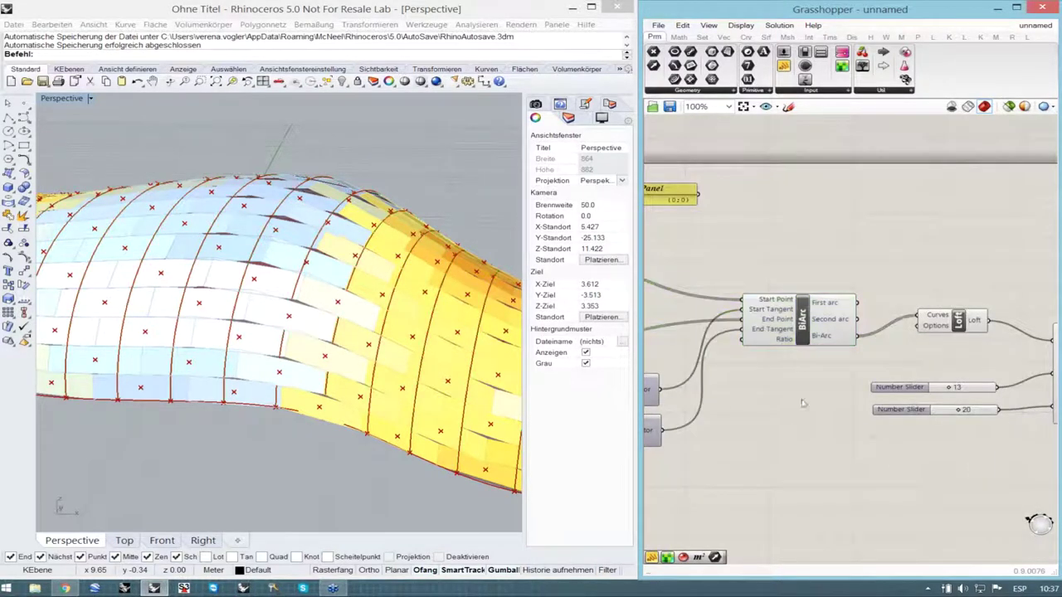
pyautogui.click(802, 328)
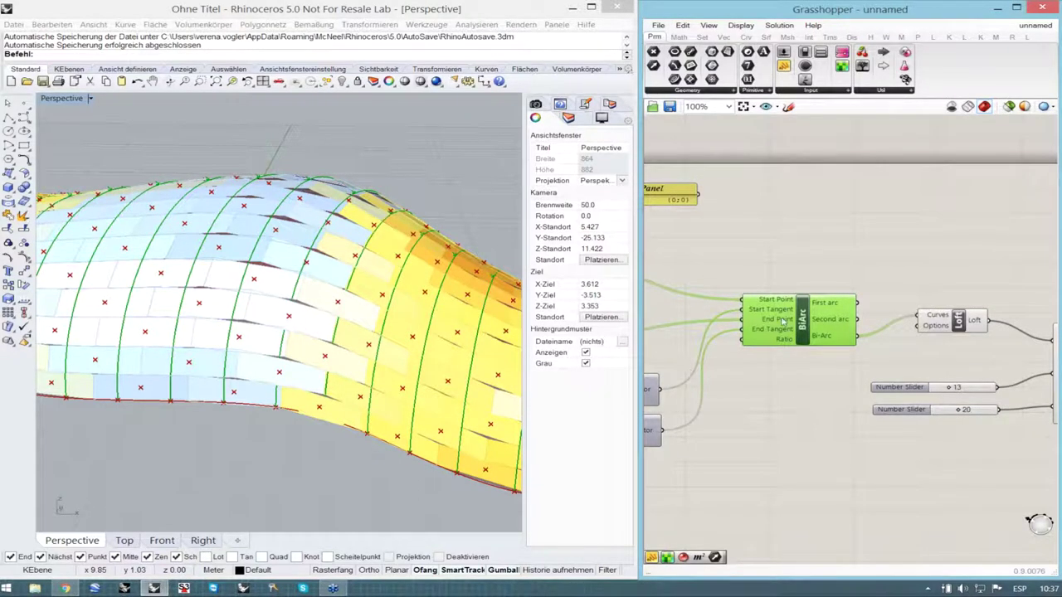
pyautogui.moveTo(781, 321)
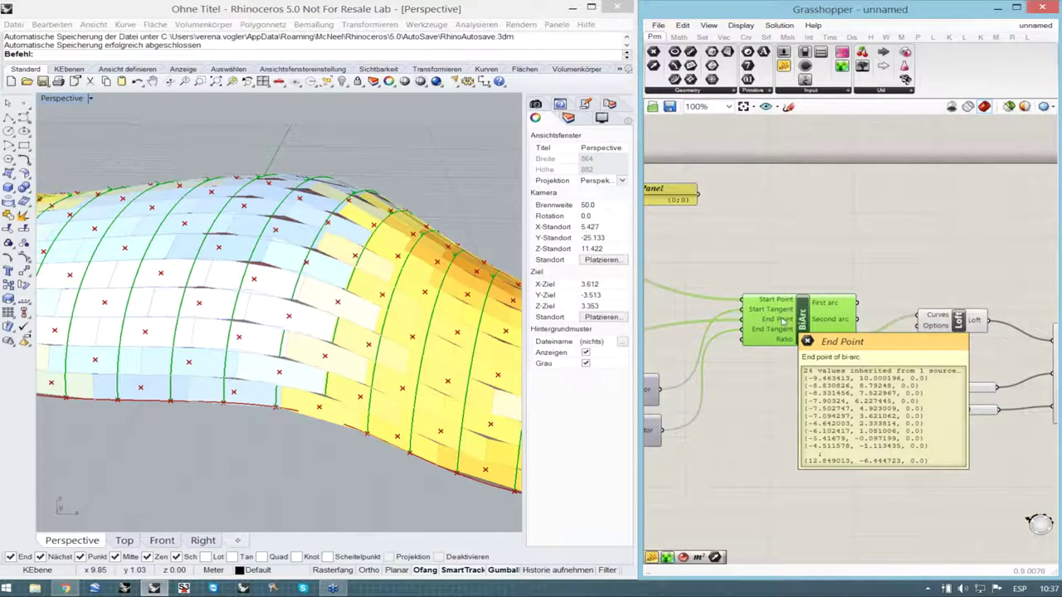
pyautogui.click(775, 419)
pyautogui.click(788, 331)
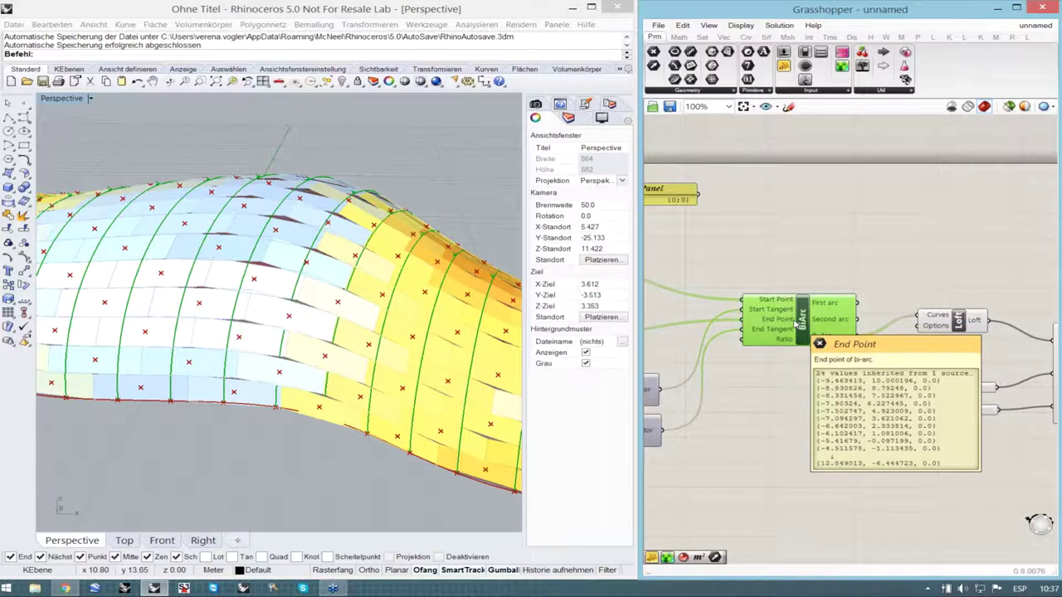
pyautogui.press('space')
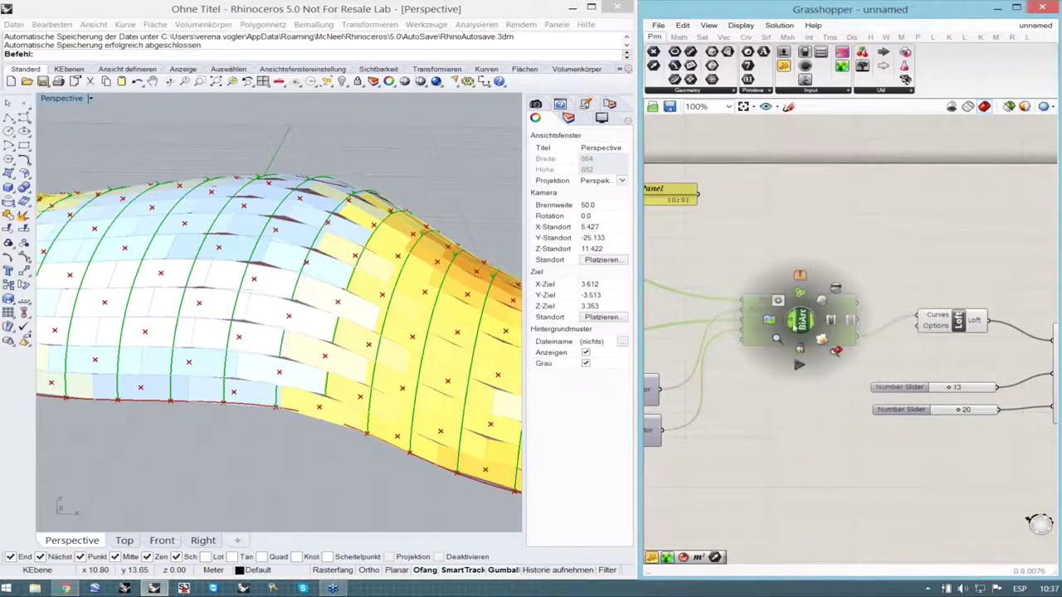
pyautogui.click(837, 292)
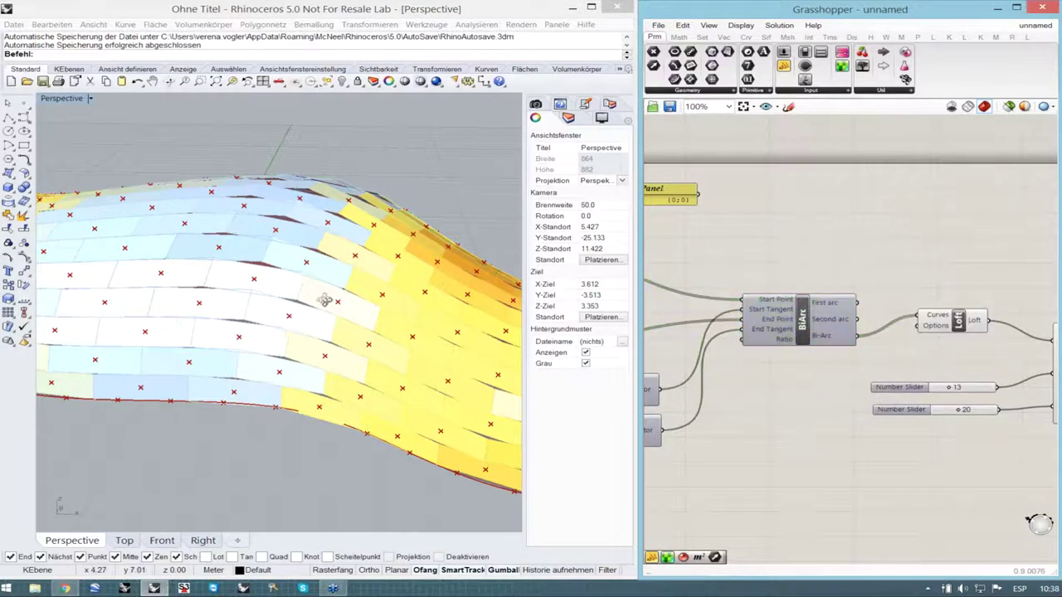
# - Examine the panelled surface without the arcs and shift the Loft component slightly closer to BiArc
pyautogui.moveTo(324, 301); pyautogui.dragTo(213, 302, button='right')
pyautogui.scroll(-4, 207, 302)
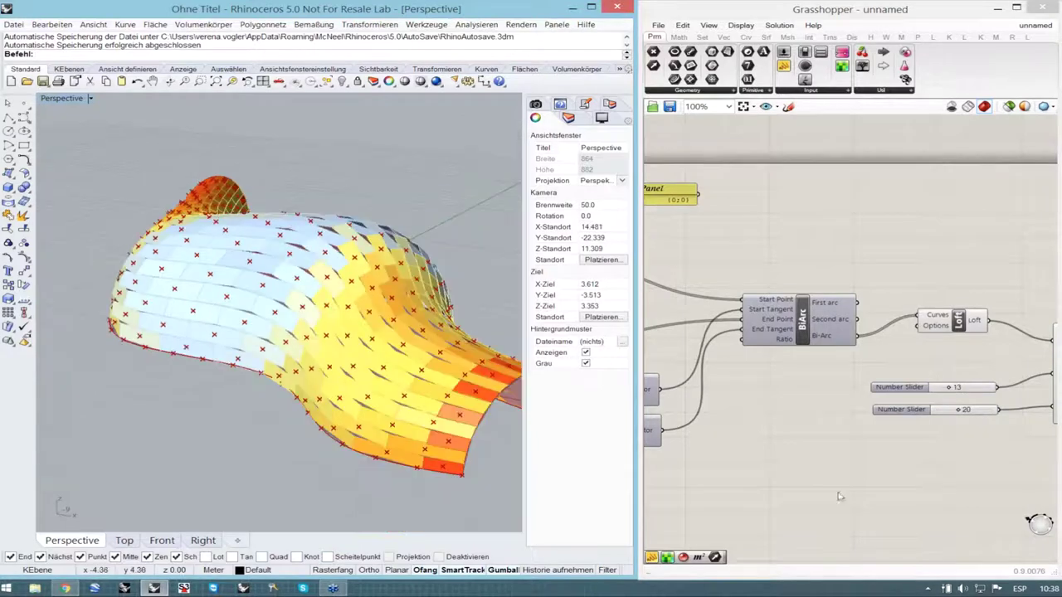
pyautogui.click(956, 326)
pyautogui.click(959, 369)
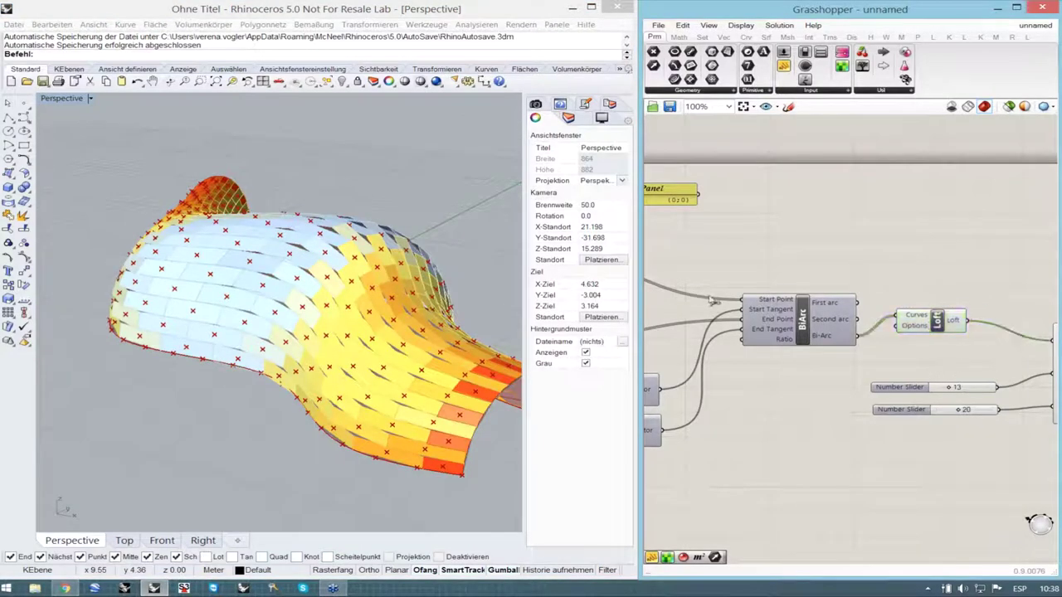
# - Turn off the preview of the Area component to hide the panel centroids
pyautogui.scroll(-2, 745, 309)
pyautogui.scroll(-1, 743, 308)
pyautogui.moveTo(743, 308); pyautogui.dragTo(692, 302, button='right')
pyautogui.scroll(4, 982, 365)
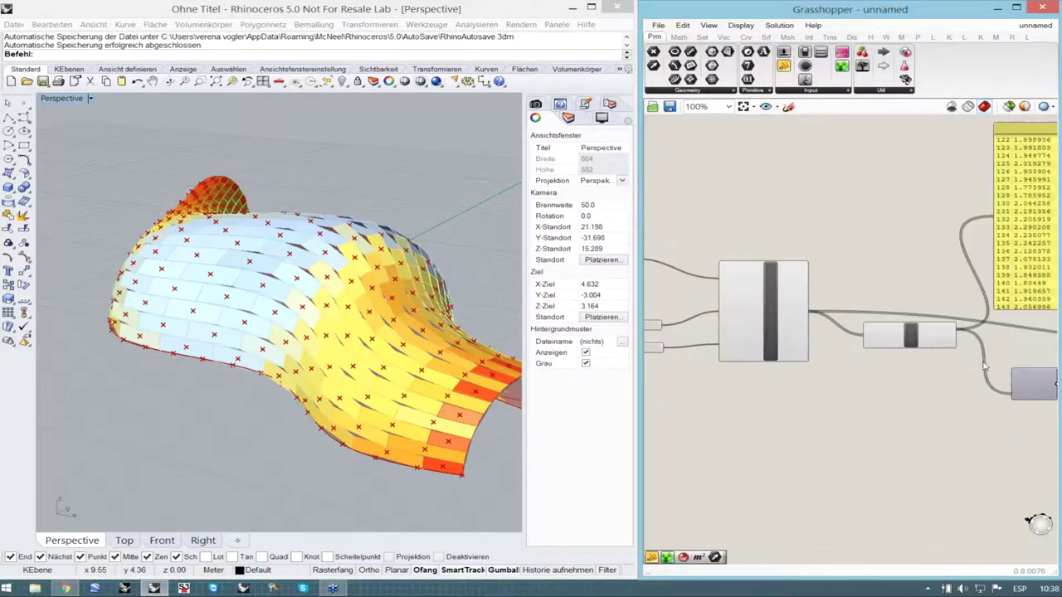
pyautogui.moveTo(888, 331); pyautogui.dragTo(878, 333)
pyautogui.click(869, 385)
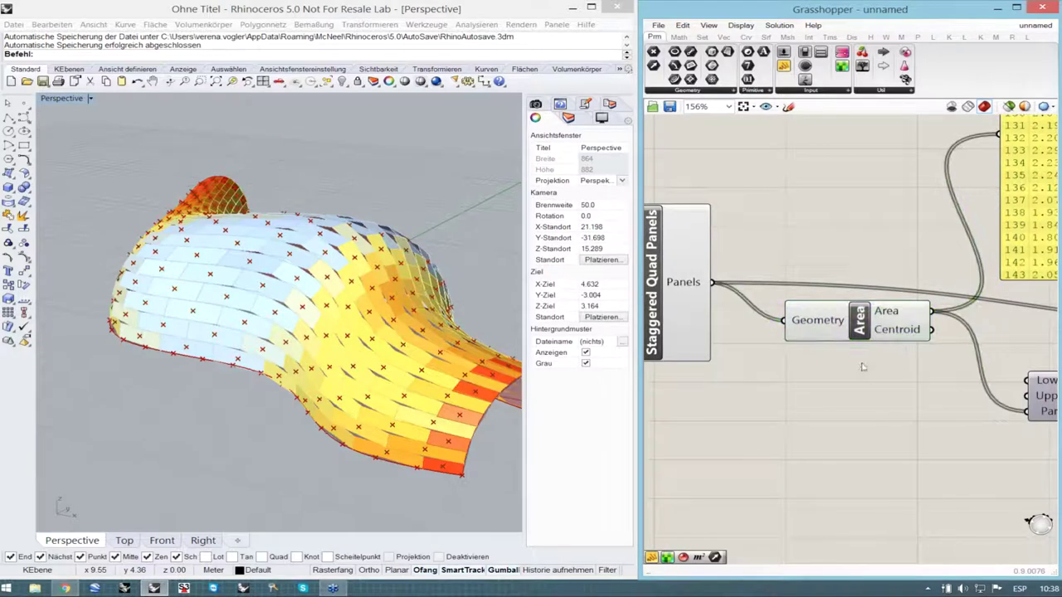
pyautogui.click(863, 332)
pyautogui.middleClick(861, 324)
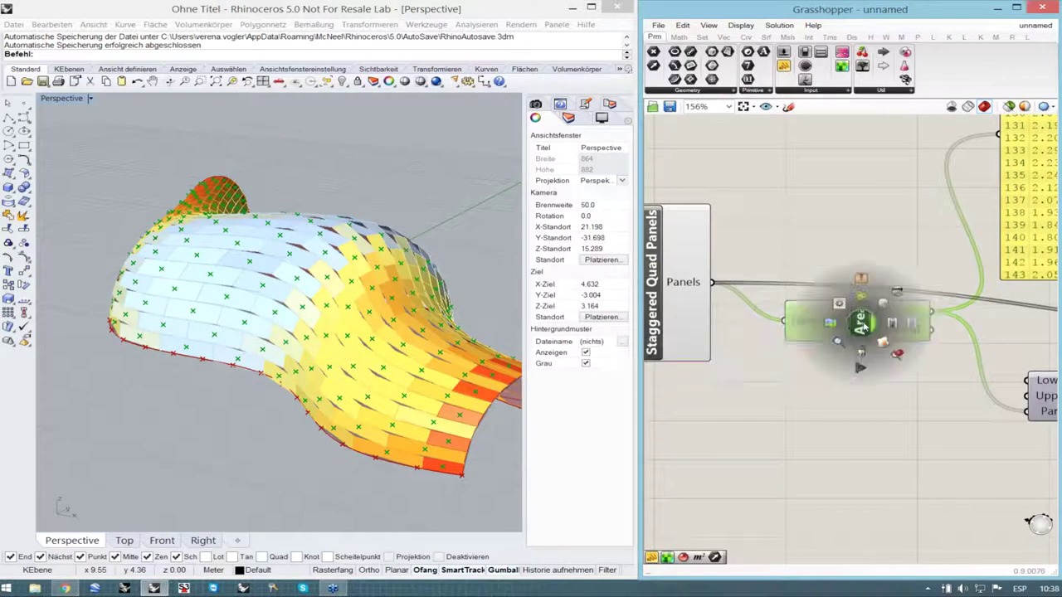
pyautogui.click(899, 292)
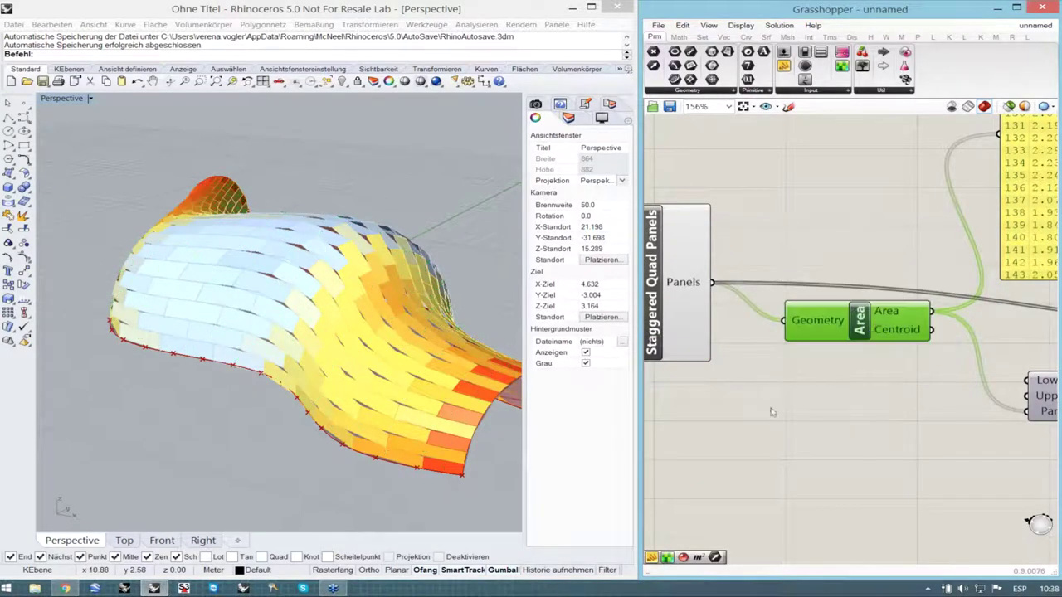
# - Turn on the control points of the front base curve and move its two middle control points outward, away from the surface
pyautogui.moveTo(328, 276); pyautogui.dragTo(268, 342, button='right')
pyautogui.scroll(-6, 299, 296)
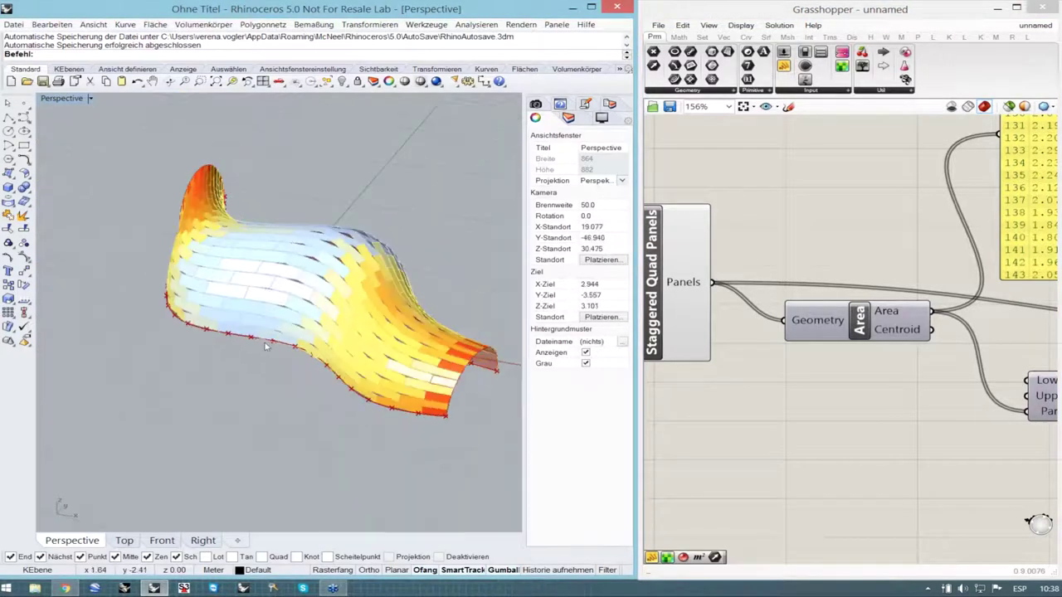
pyautogui.click(267, 342)
pyautogui.click(23, 257)
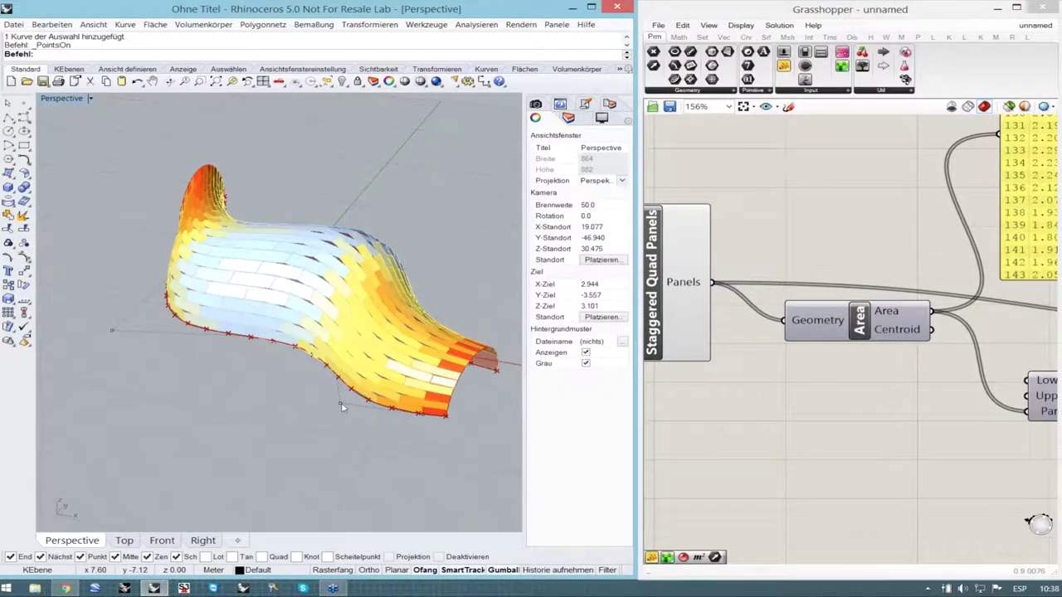
pyautogui.click(339, 404)
pyautogui.moveTo(323, 403); pyautogui.dragTo(325, 489, button='right')
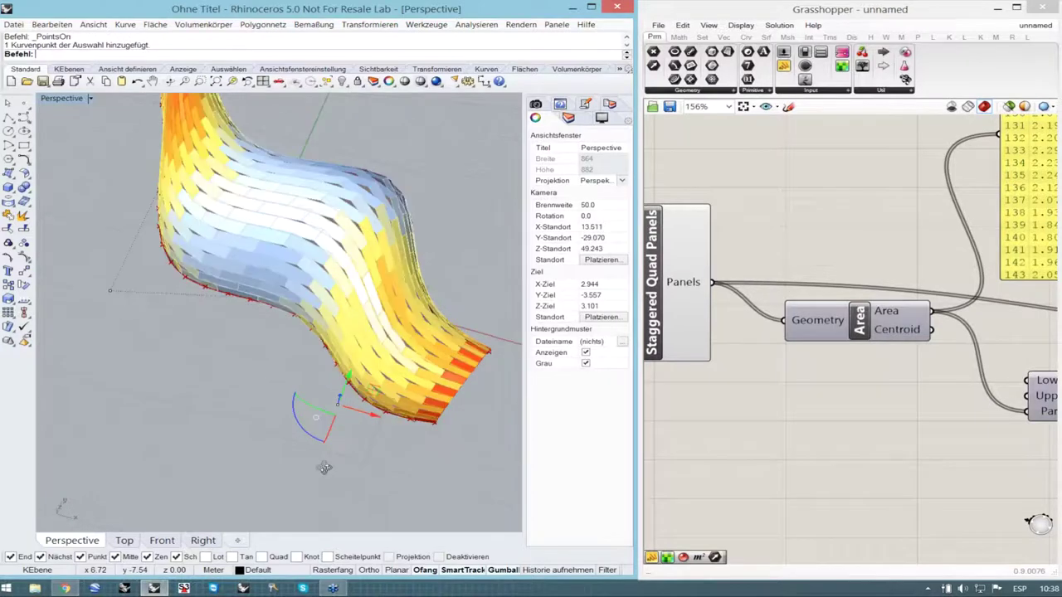
pyautogui.moveTo(370, 391); pyautogui.dragTo(332, 415)
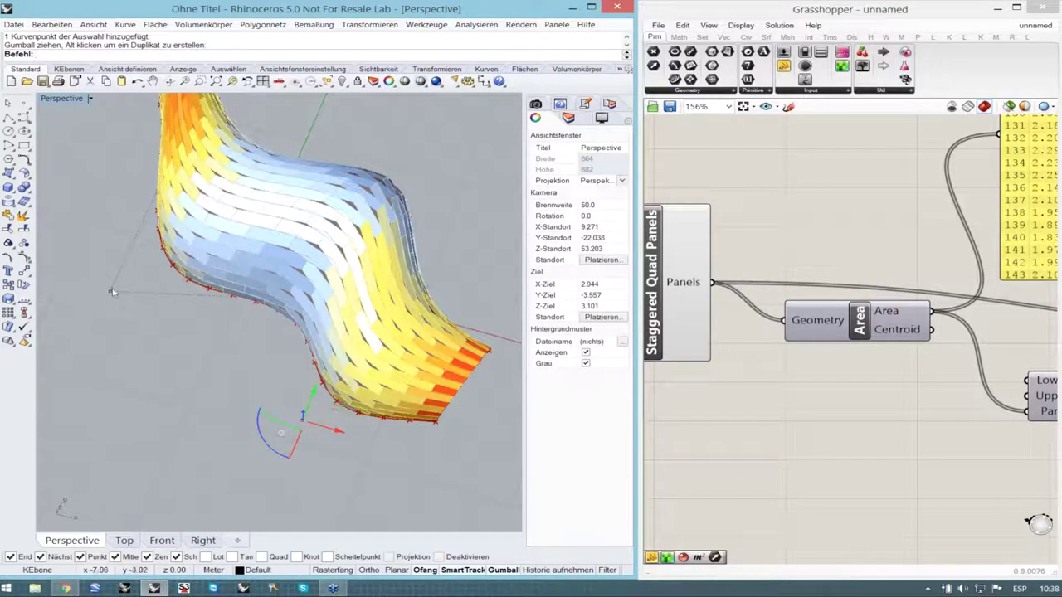
pyautogui.click(109, 289)
pyautogui.moveTo(149, 278); pyautogui.dragTo(111, 296)
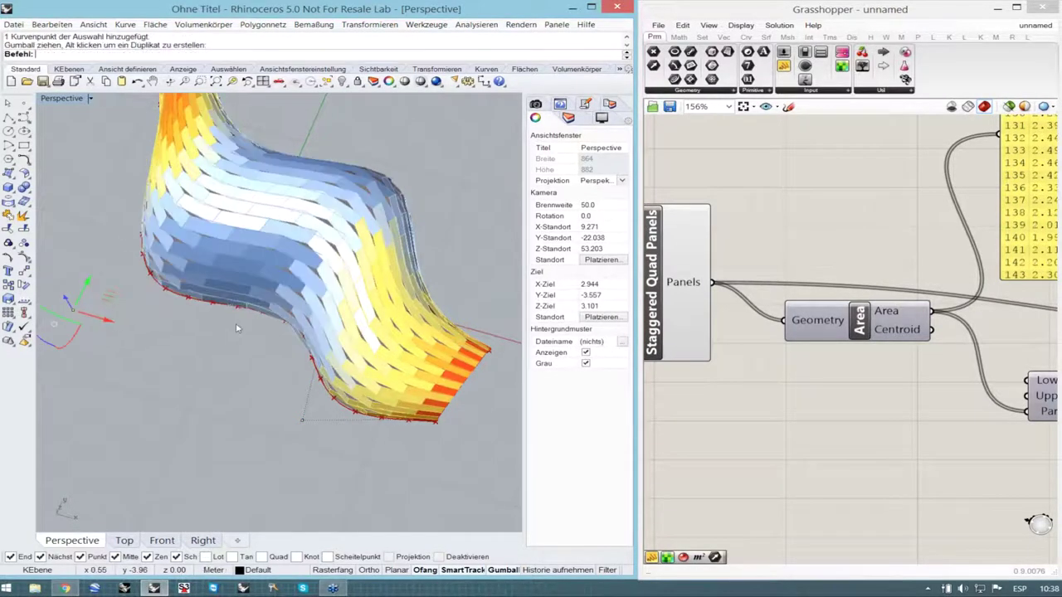
# - Turn on the opposite base curve's control points, move the middle one near the bulge outward by about 2 m, and inspect the recoloured panels
pyautogui.moveTo(232, 327); pyautogui.dragTo(133, 313, button='right')
pyautogui.scroll(-2, 134, 314)
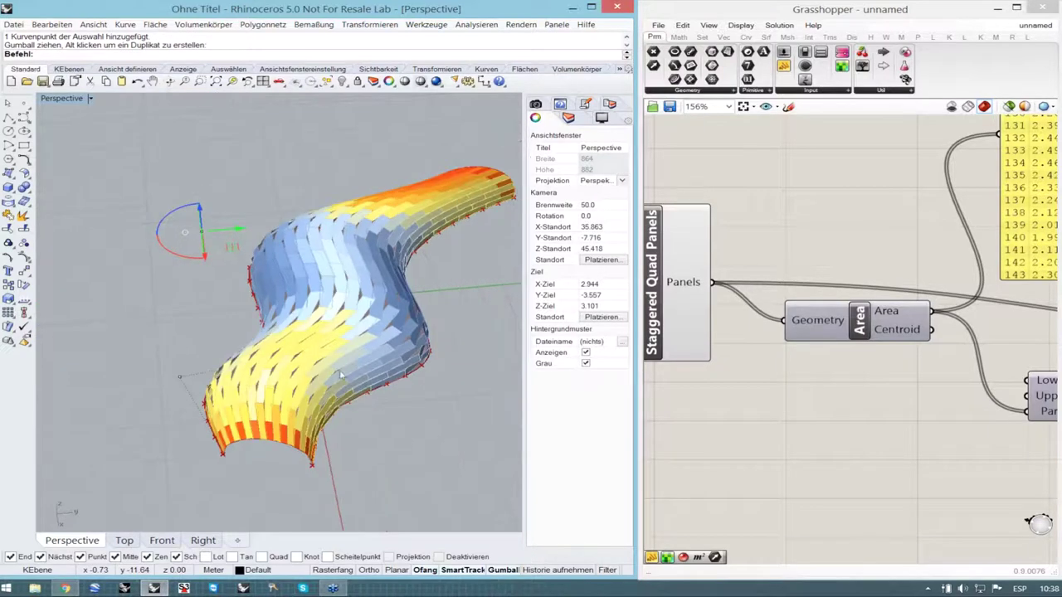
pyautogui.click(341, 372)
pyautogui.click(24, 256)
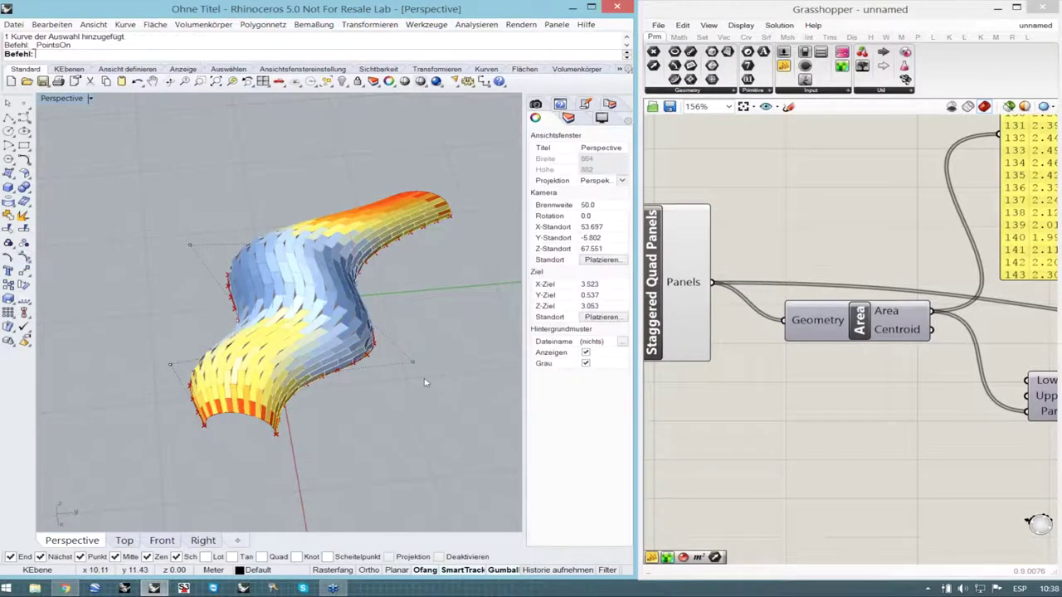
pyautogui.scroll(2, 422, 365)
pyautogui.click(411, 358)
pyautogui.moveTo(446, 376); pyautogui.dragTo(476, 388)
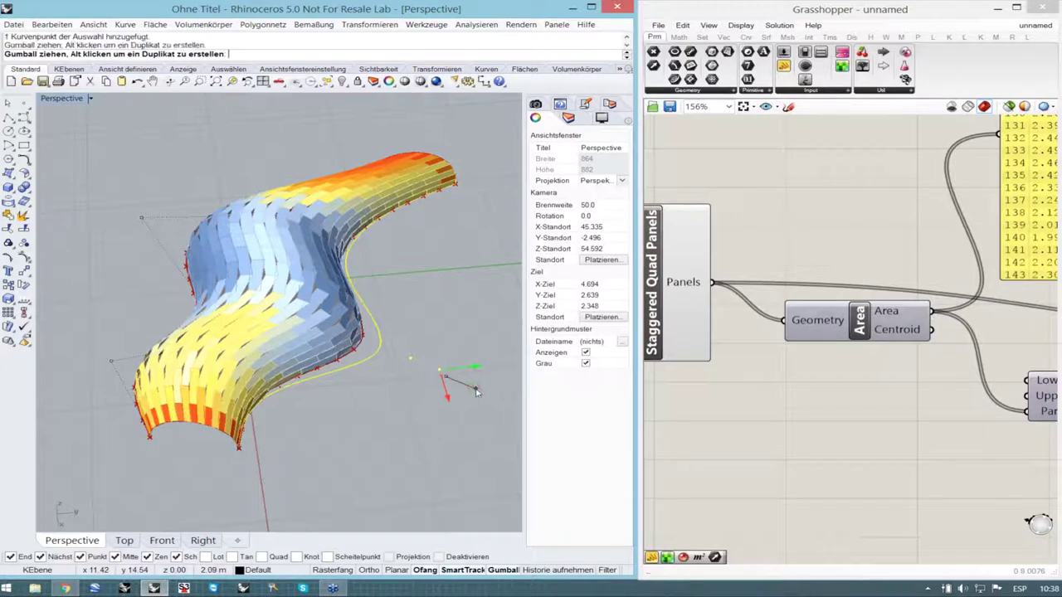
pyautogui.moveTo(385, 317); pyautogui.dragTo(289, 316, button='right')
pyautogui.moveTo(371, 355); pyautogui.dragTo(273, 367, button='right')
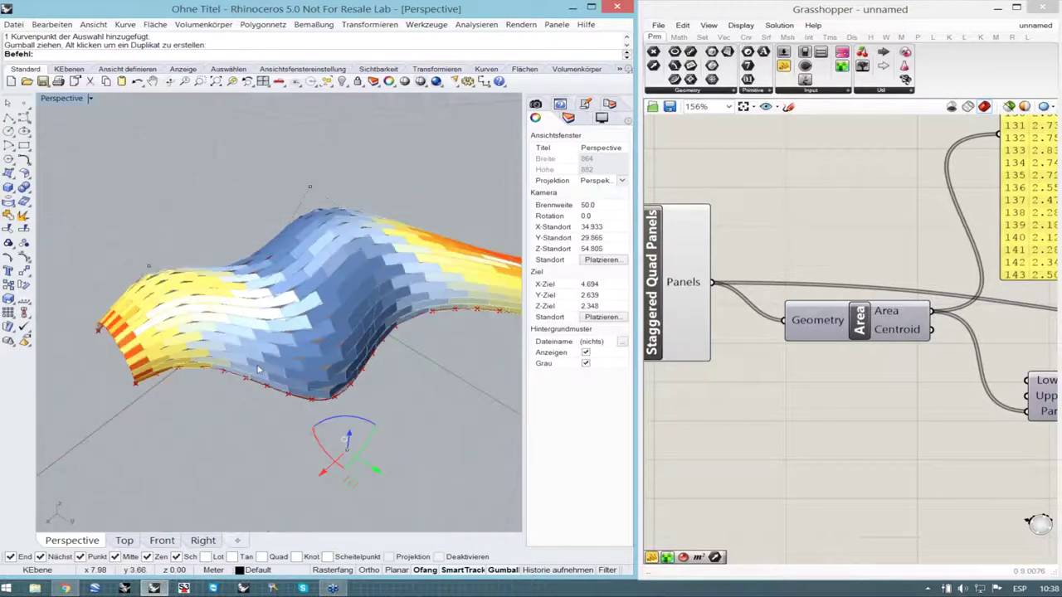
pyautogui.scroll(-2, 273, 368)
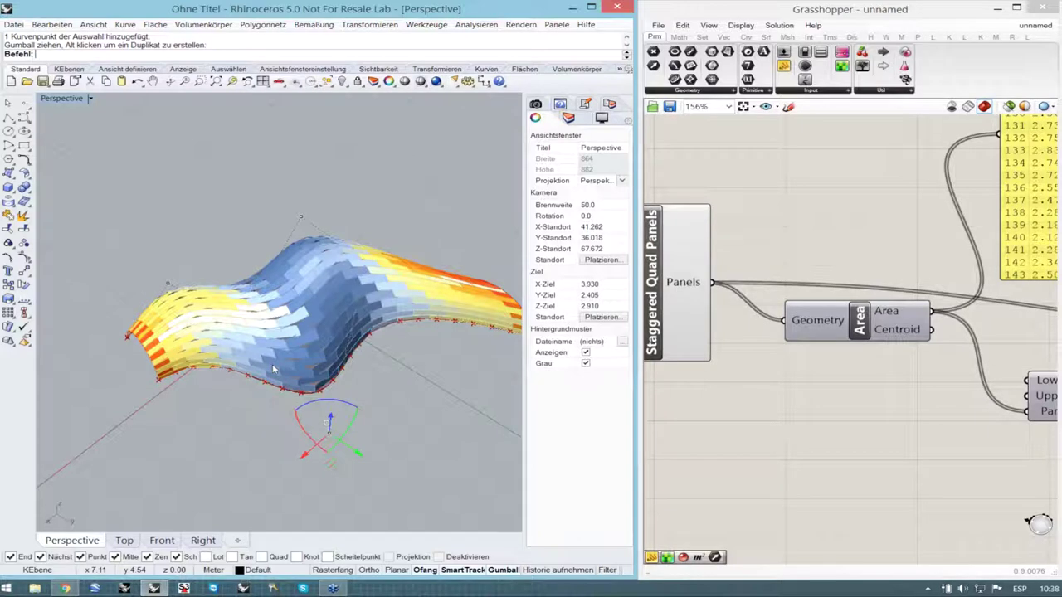
pyautogui.press('Escape')
pyautogui.press('Escape')
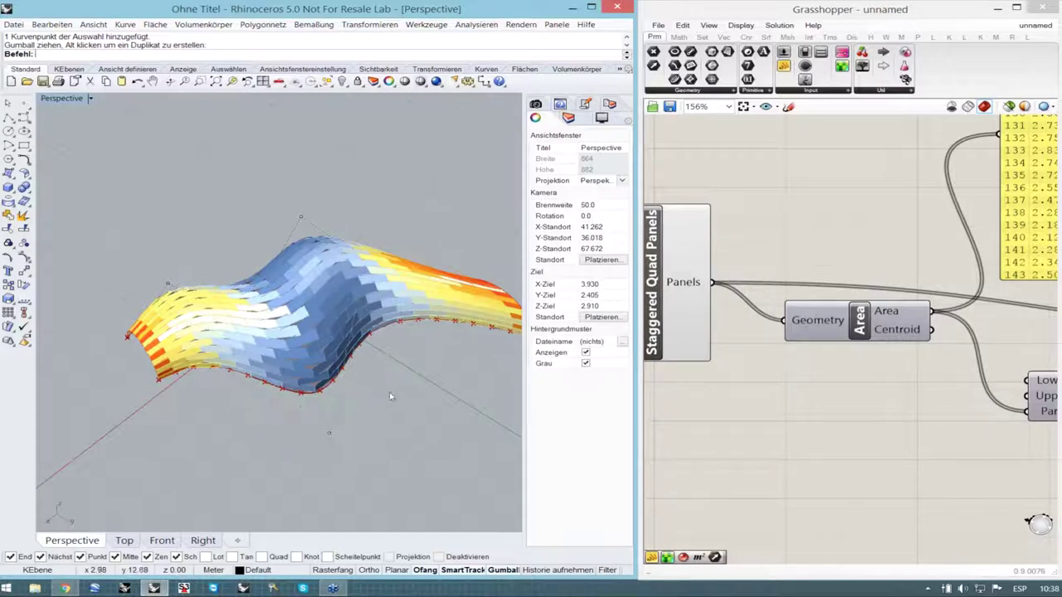
# - Review the reshaped, recoloured surface and the whole component definition that generates it
pyautogui.moveTo(335, 402); pyautogui.dragTo(357, 369, button='right')
pyautogui.scroll(-6, 868, 341)
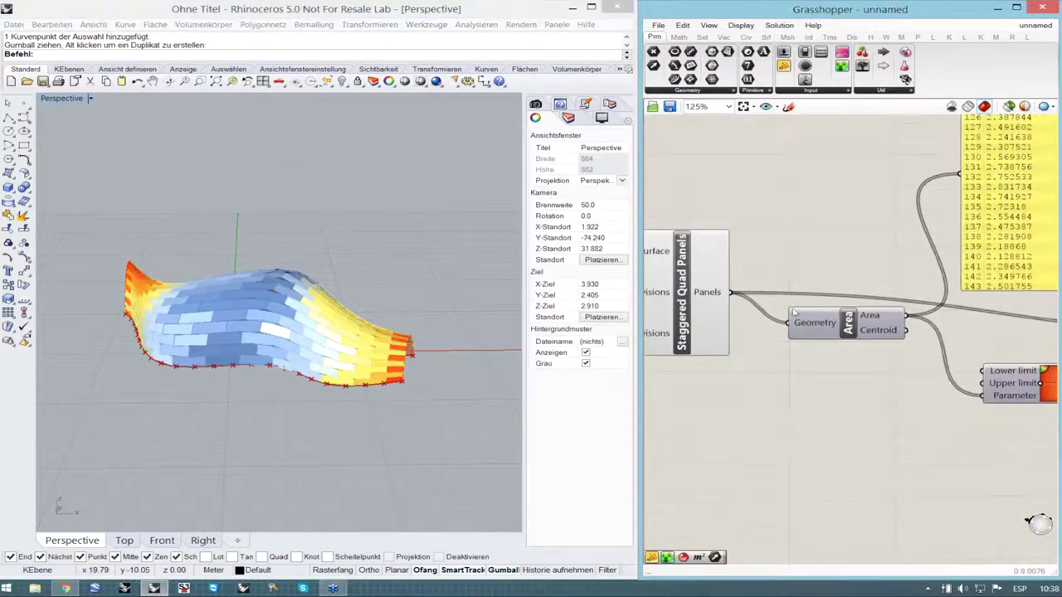
pyautogui.scroll(-1, 864, 401)
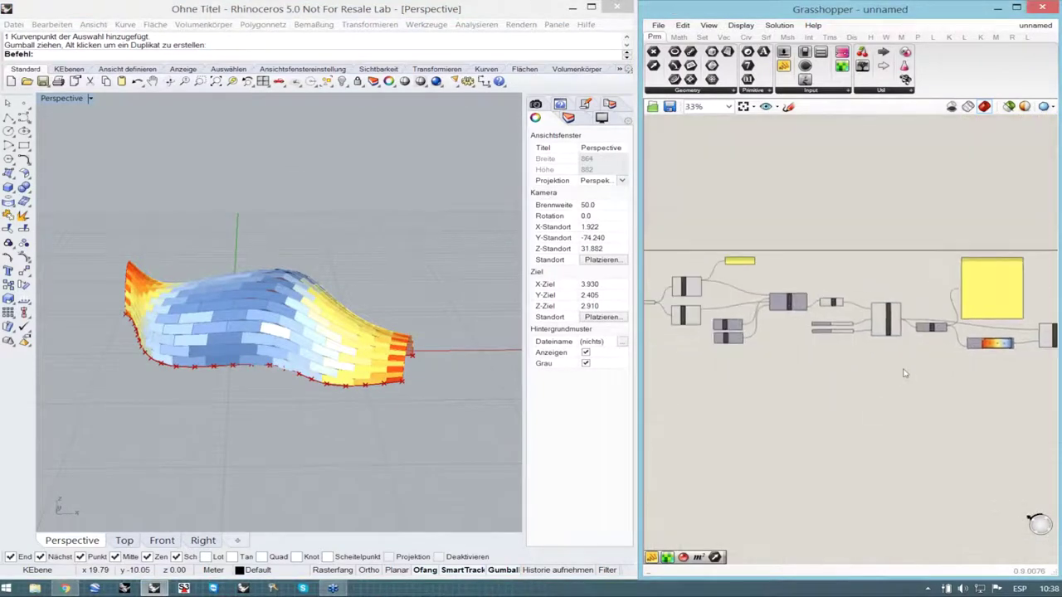
pyautogui.scroll(-2, 830, 375)
pyautogui.scroll(3, 766, 377)
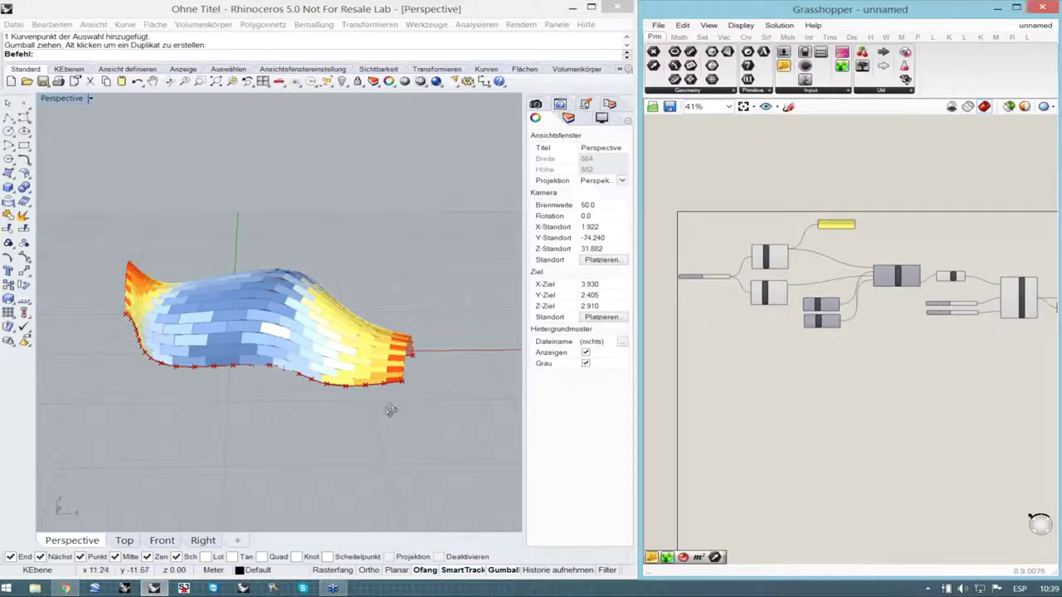
# - Select both base curves and move them together in the positive Y direction, away from the origin, and deselect them
pyautogui.moveTo(388, 406); pyautogui.dragTo(392, 421, button='right')
pyautogui.moveTo(88, 230); pyautogui.dragTo(516, 482)
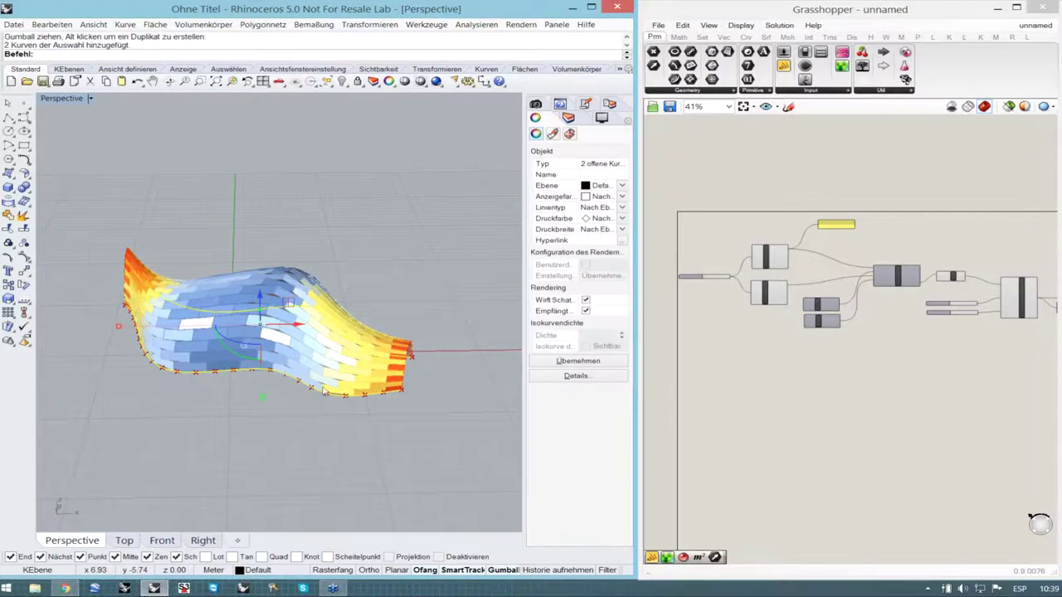
pyautogui.moveTo(324, 356)
pyautogui.mouseDown(button='right')
pyautogui.moveTo(294, 422)
pyautogui.moveTo(341, 356)
pyautogui.mouseUp(button='right')
pyautogui.scroll(4, 342, 333)
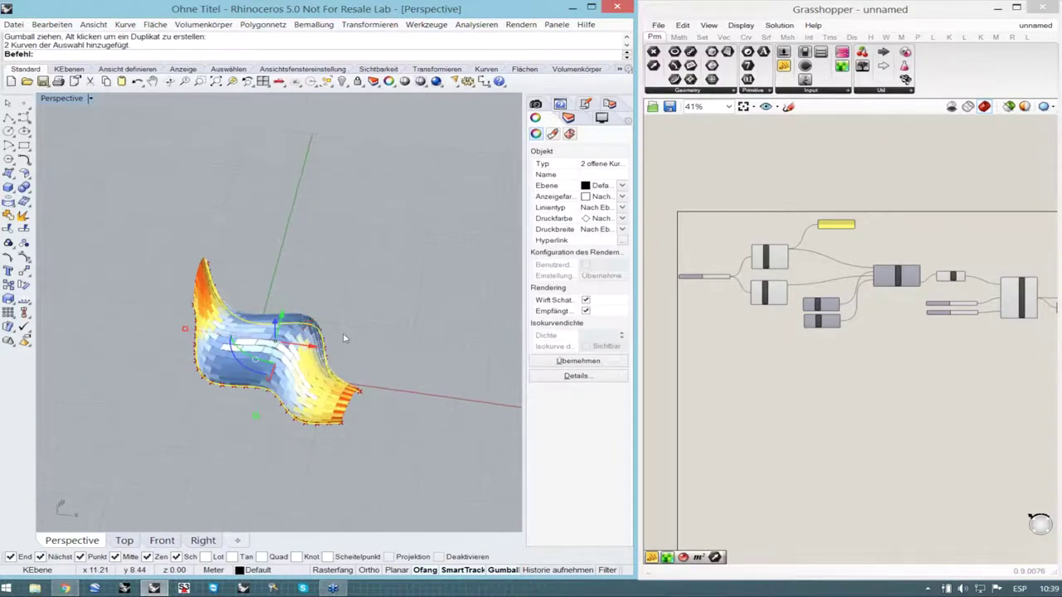
pyautogui.moveTo(266, 316); pyautogui.dragTo(312, 104)
pyautogui.click(419, 293)
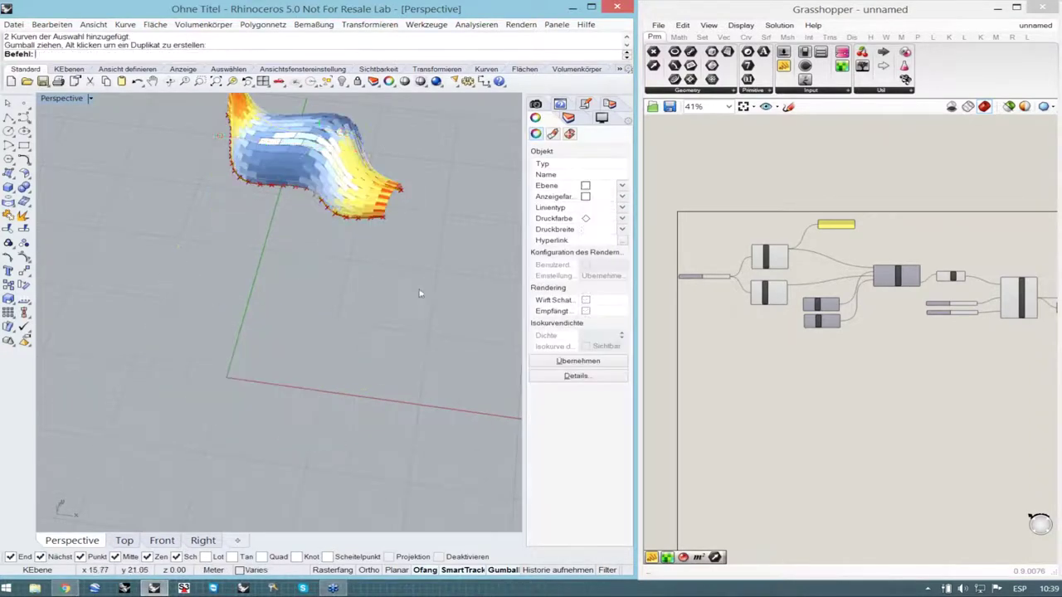
pyautogui.click(759, 464)
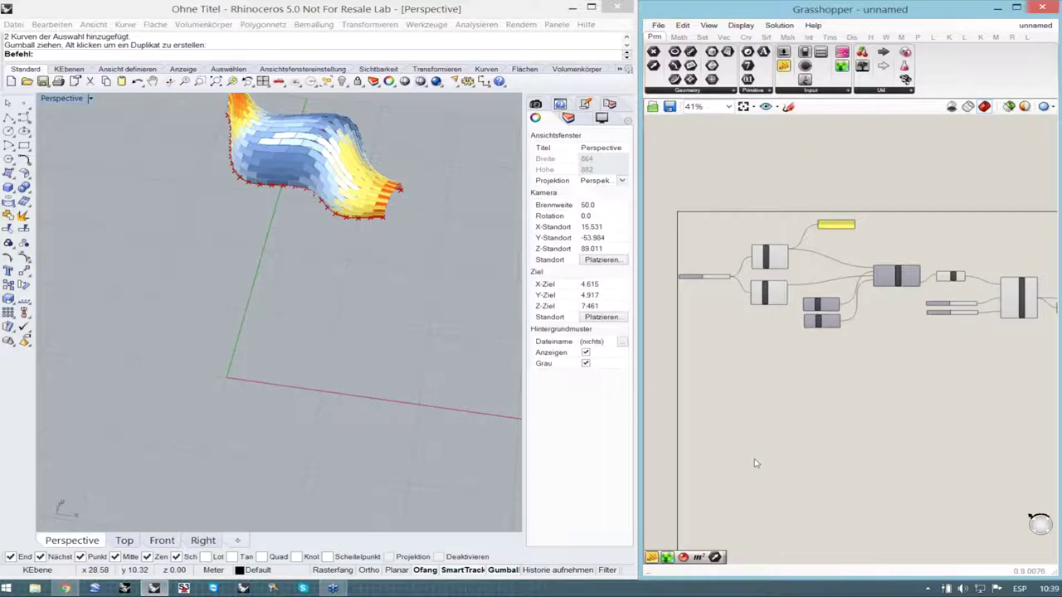
# - Import the file Standford Bunny_ Test Mesh File.3dm into the Rhino model
pyautogui.scroll(3, 755, 451)
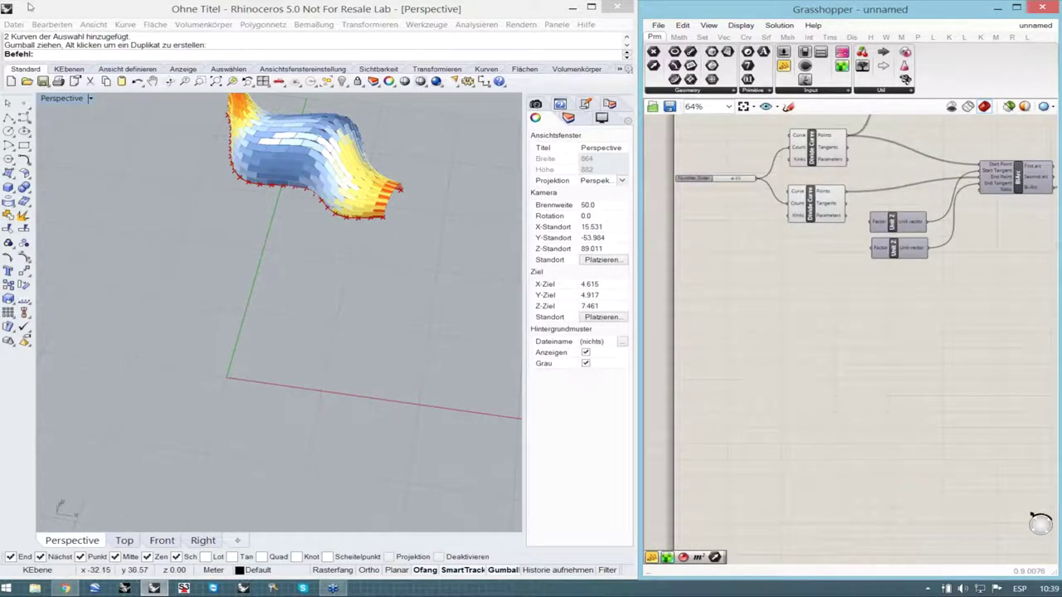
pyautogui.click(14, 25)
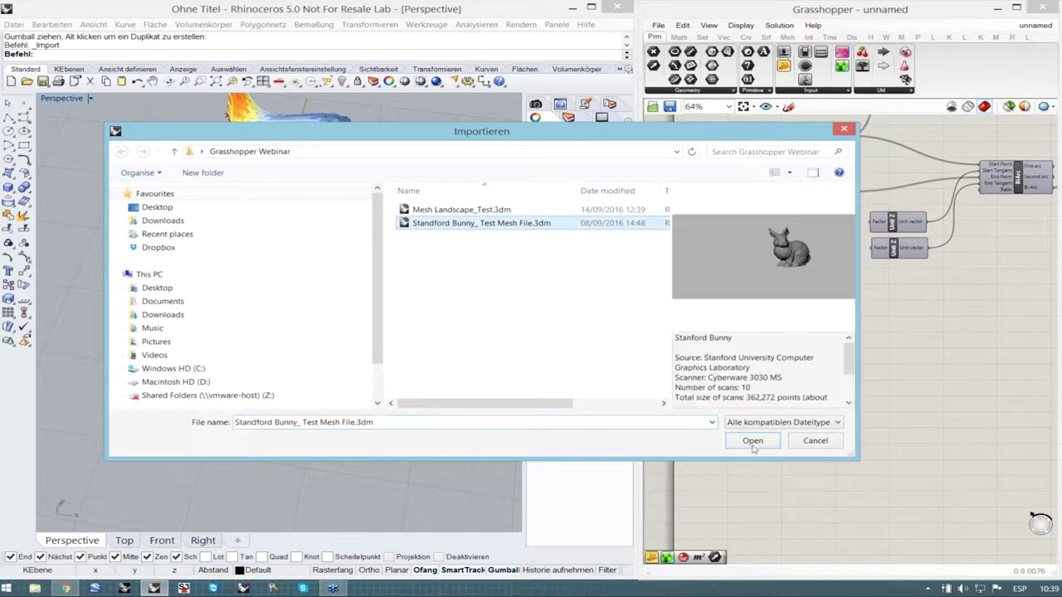
pyautogui.click(752, 447)
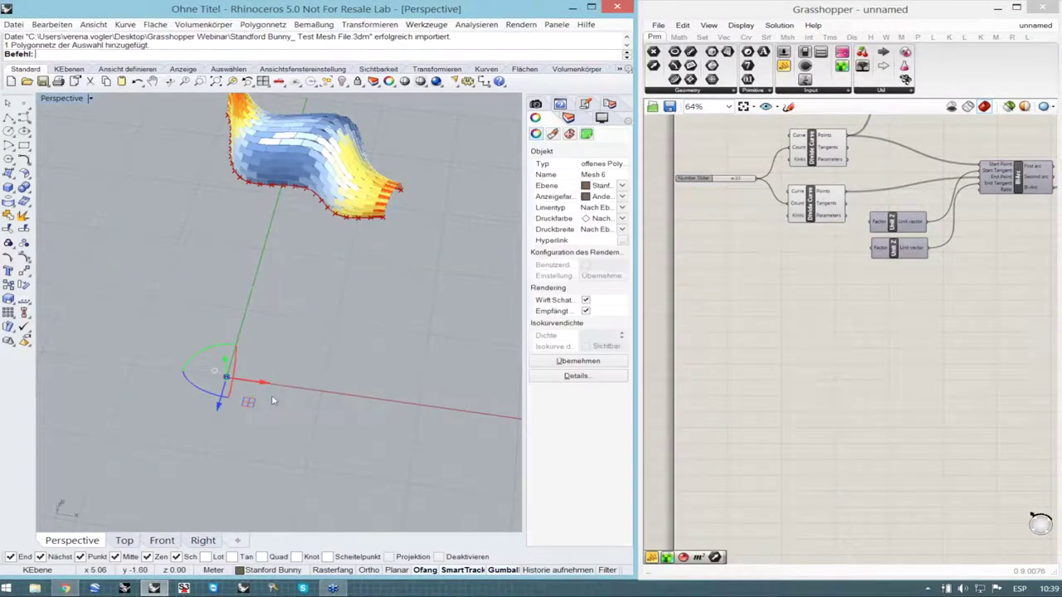
# - Scale the imported bunny mesh by a factor of 100 from the world origin and deselect it
pyautogui.write('Ska')
pyautogui.press('Return')
pyautogui.scroll(5, 229, 379)
pyautogui.click(216, 379)
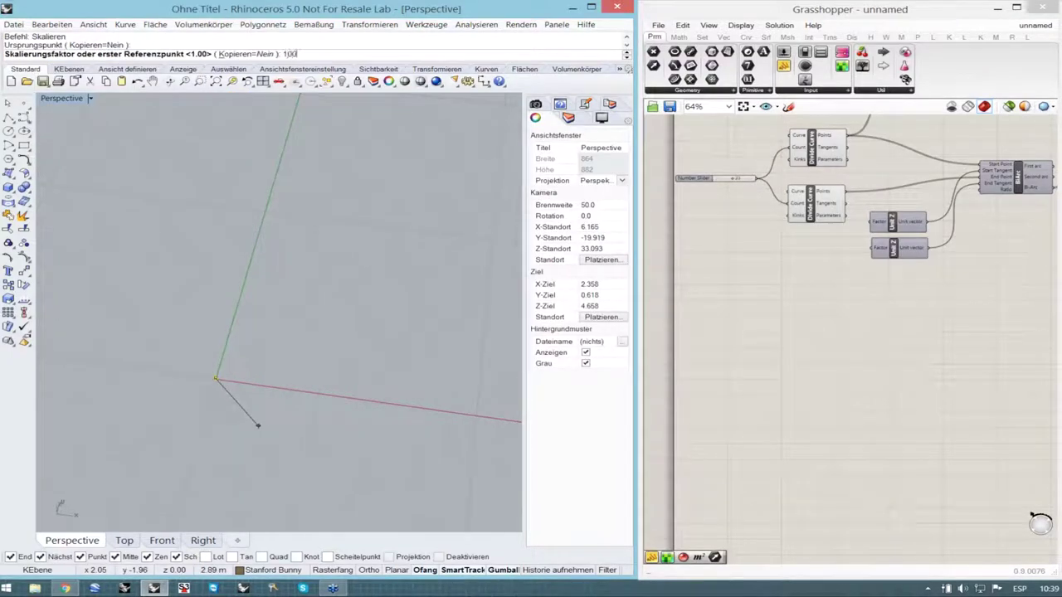
pyautogui.write('100')
pyautogui.press('Return')
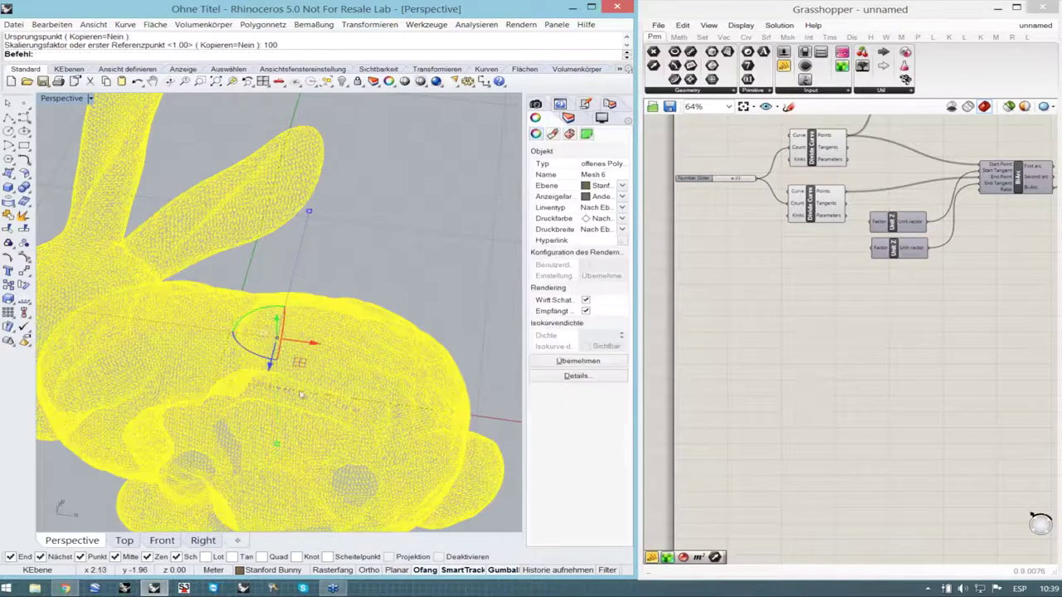
pyautogui.press('Escape')
pyautogui.scroll(-5, 339, 312)
pyautogui.moveTo(339, 311); pyautogui.dragTo(369, 299, button='right')
pyautogui.scroll(2, 398, 278)
pyautogui.scroll(4, 370, 300)
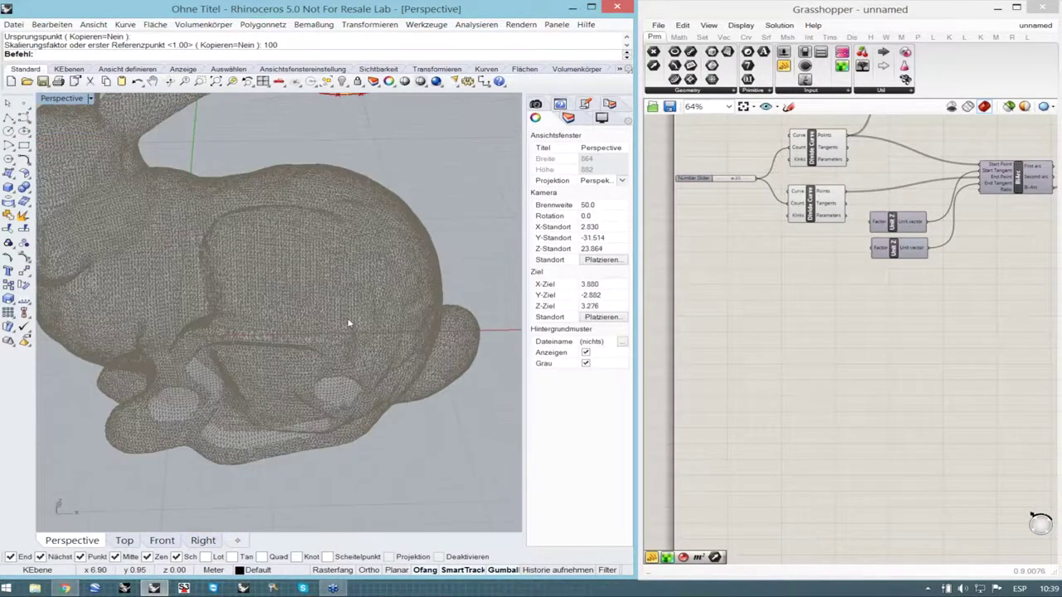
# - Set the Perspective view to the Schattiert display mode and inspect the bunny's mesh facets up close
pyautogui.click(63, 99)
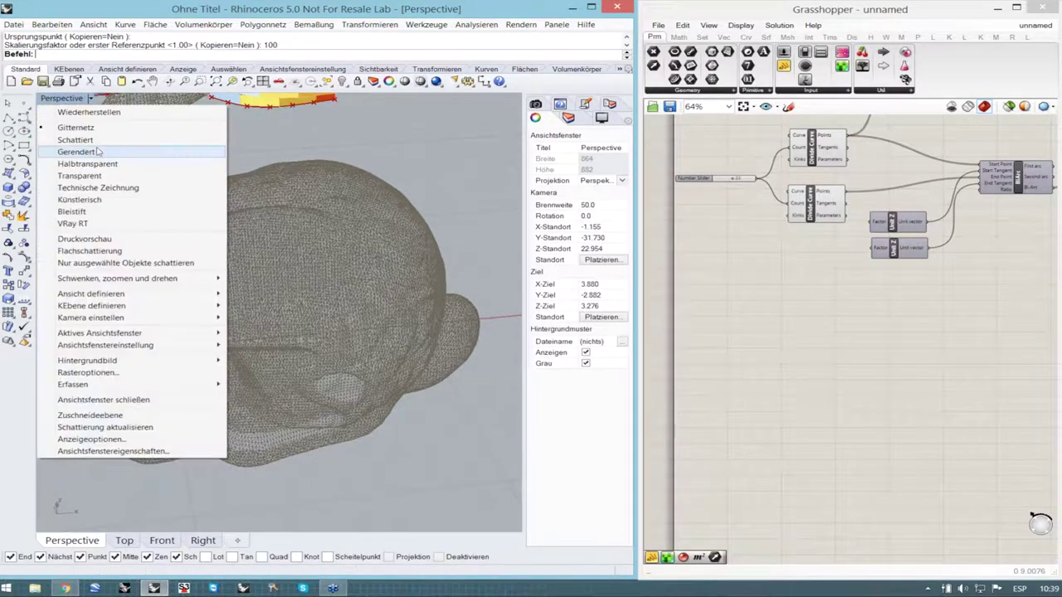
pyautogui.click(98, 141)
pyautogui.moveTo(239, 255); pyautogui.dragTo(277, 250, button='right')
pyautogui.click(302, 302)
pyautogui.moveTo(378, 349)
pyautogui.mouseDown(button='right')
pyautogui.moveTo(405, 341)
pyautogui.moveTo(393, 356)
pyautogui.mouseUp(button='right')
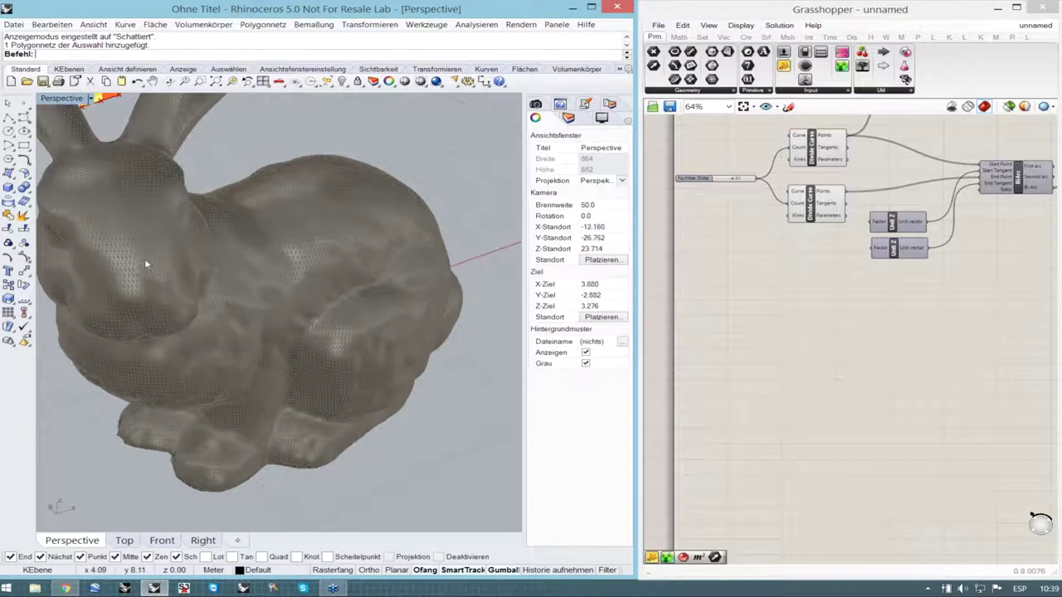
pyautogui.scroll(5, 236, 280)
pyautogui.scroll(2, 237, 283)
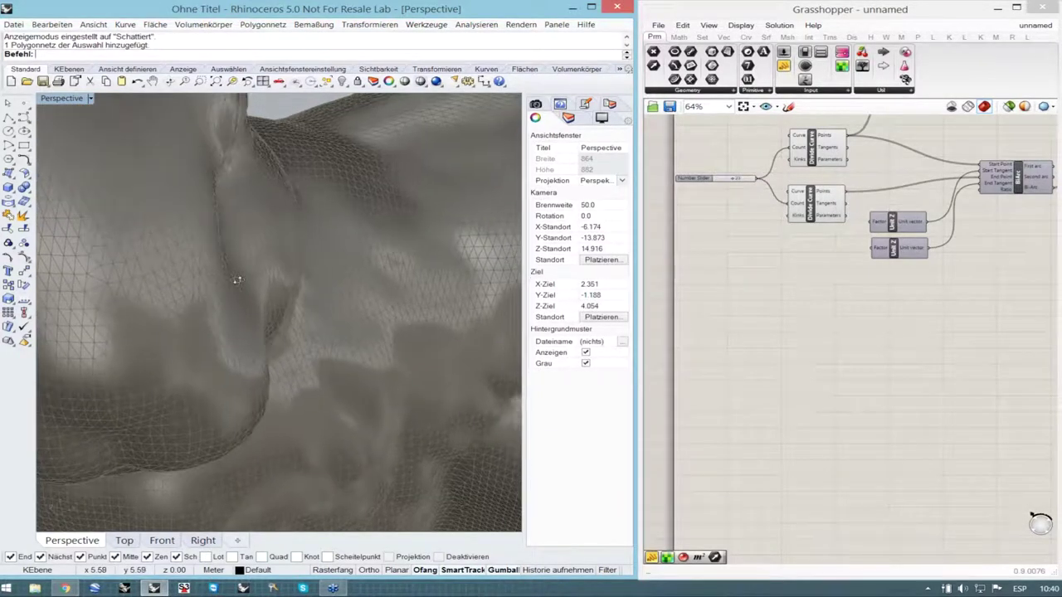
pyautogui.scroll(-6, 162, 275)
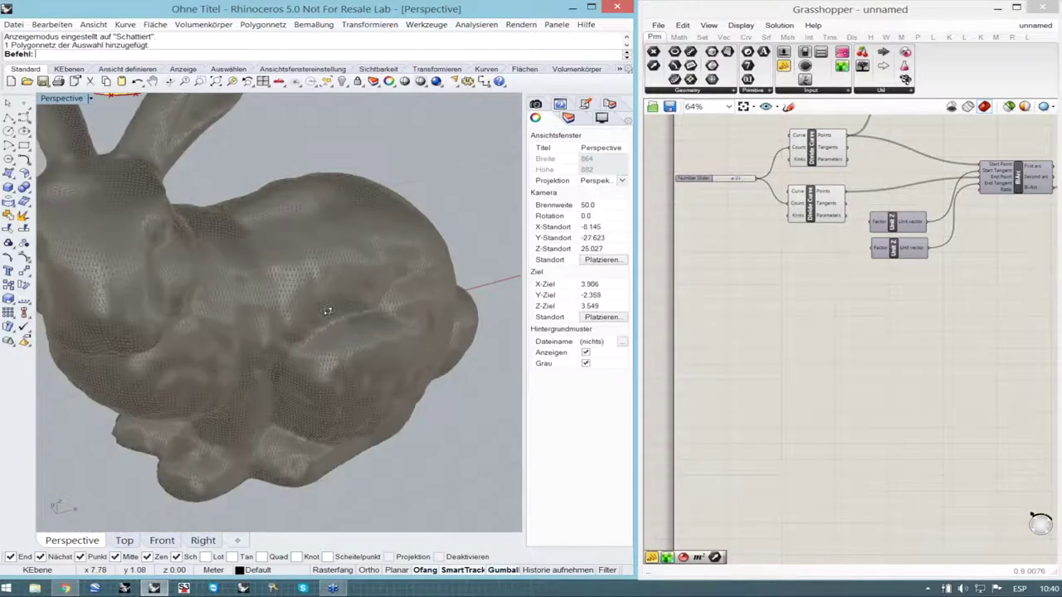
pyautogui.moveTo(328, 311); pyautogui.dragTo(309, 289, button='right')
pyautogui.click(257, 339)
# - Place a Mesh parameter on an empty area of the Grasshopper canvas below the Divide Curve components
pyautogui.click(748, 361)
pyautogui.scroll(-2, 749, 362)
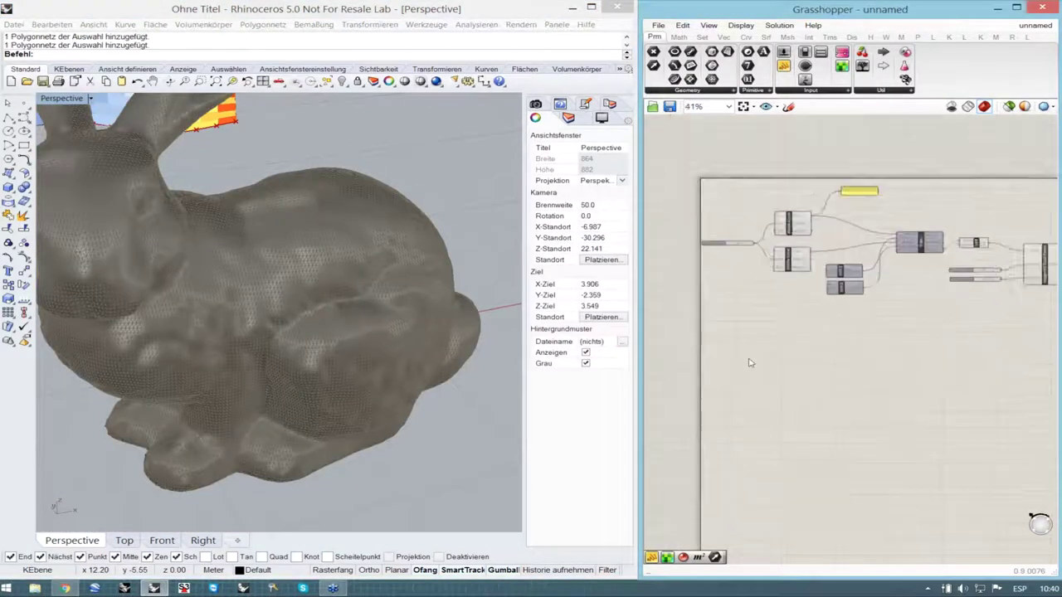
pyautogui.scroll(3, 750, 362)
pyautogui.moveTo(759, 363); pyautogui.dragTo(755, 392, button='right')
pyautogui.scroll(-1, 772, 388)
pyautogui.scroll(1, 751, 391)
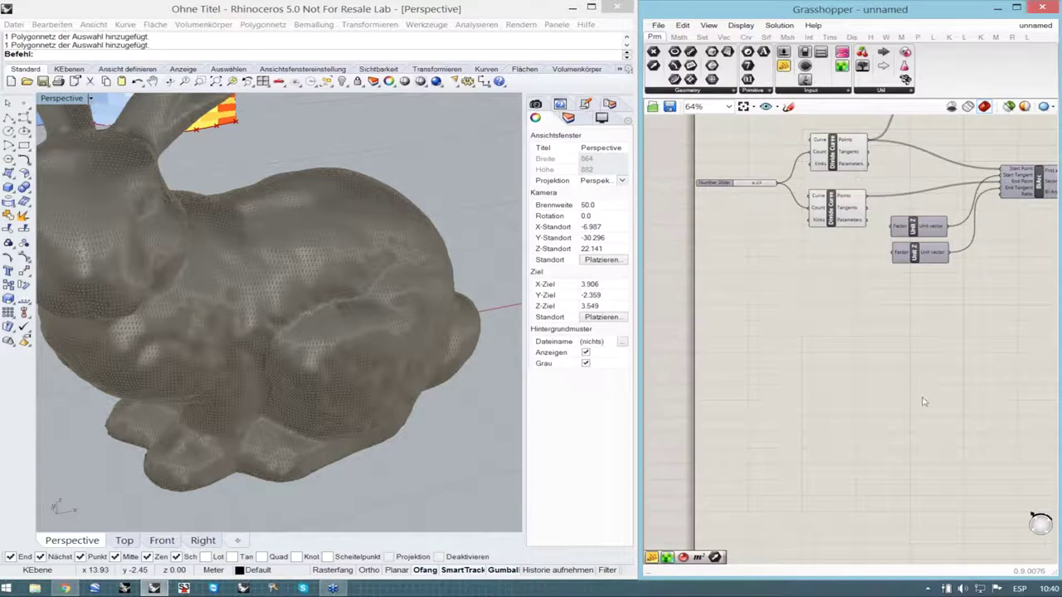
pyautogui.doubleClick(771, 347)
pyautogui.write('m')
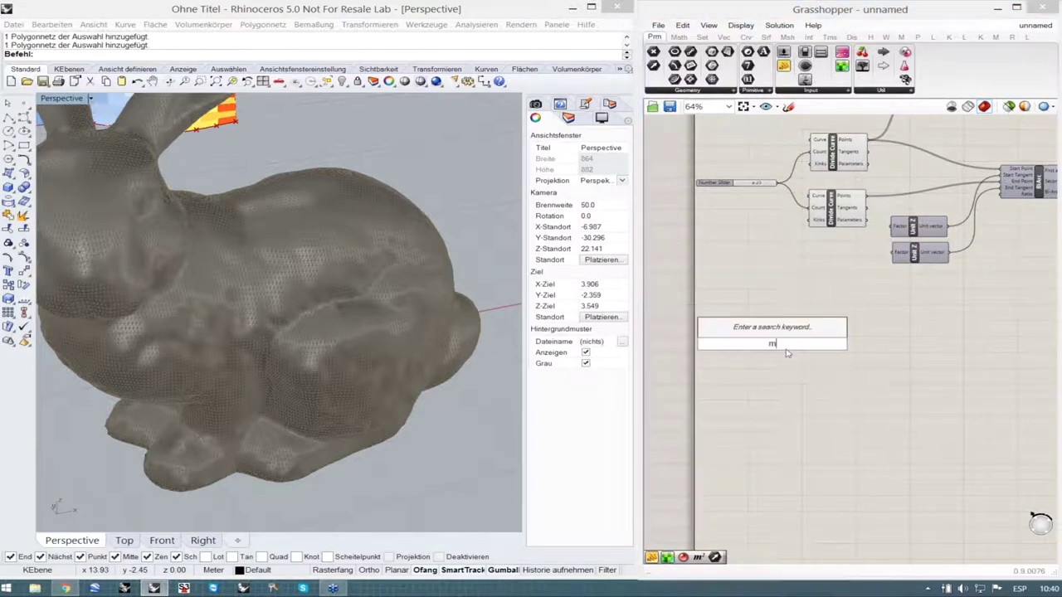
pyautogui.write('esh')
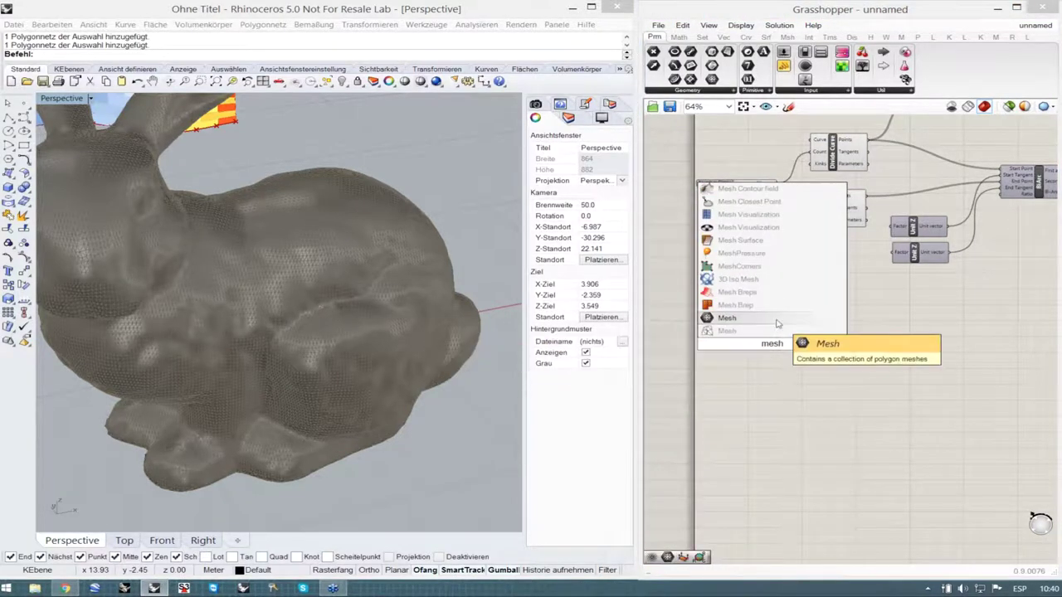
pyautogui.press('Return')
# - Reference the bunny as the single mesh in the Mesh parameter and move the parameter slightly up and to the left
pyautogui.scroll(3, 772, 349)
pyautogui.rightClick(772, 342)
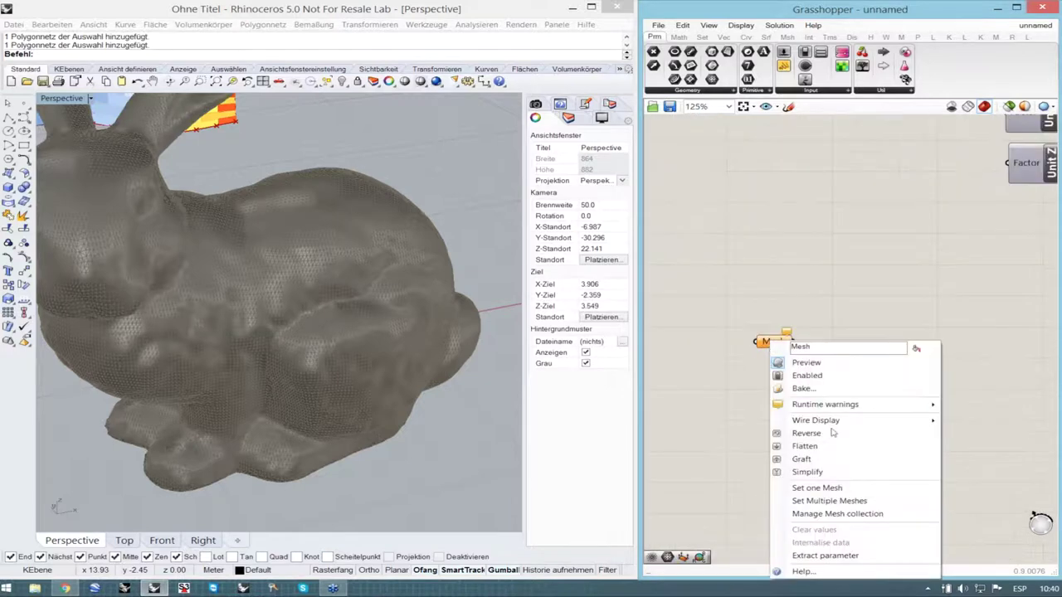
pyautogui.click(792, 483)
pyautogui.click(350, 332)
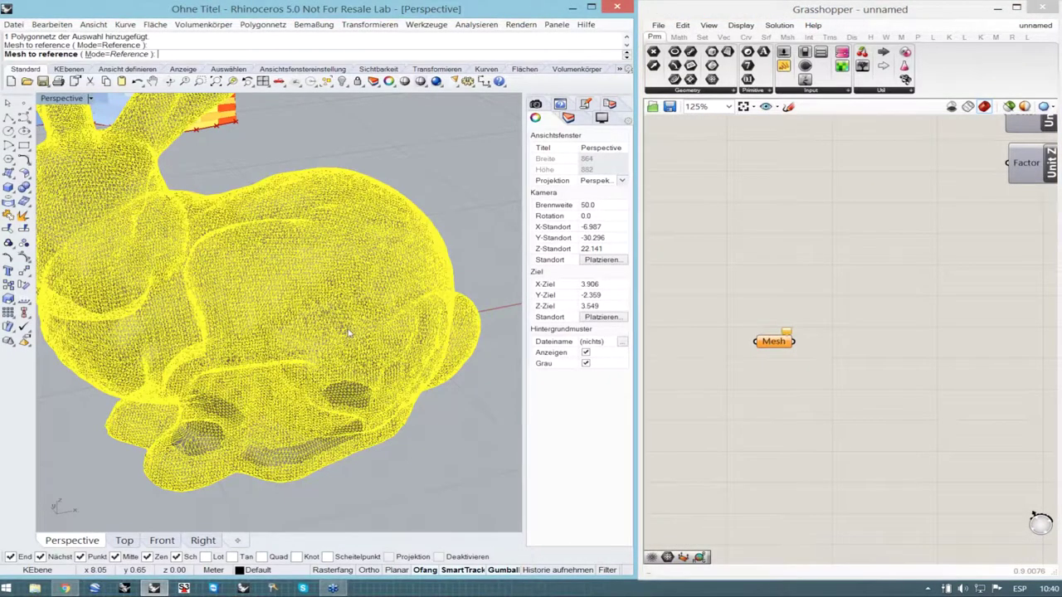
pyautogui.moveTo(370, 379); pyautogui.dragTo(112, 297, button='right')
pyautogui.scroll(5, 112, 297)
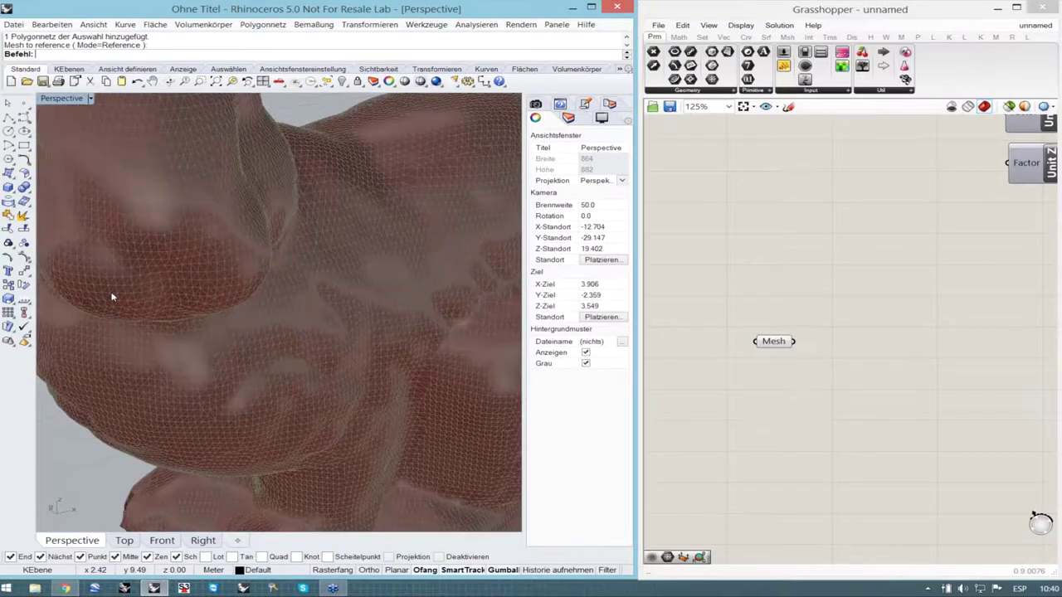
pyautogui.scroll(-3, 241, 330)
pyautogui.moveTo(242, 330); pyautogui.dragTo(698, 341, button='right')
pyautogui.moveTo(783, 342); pyautogui.dragTo(784, 309)
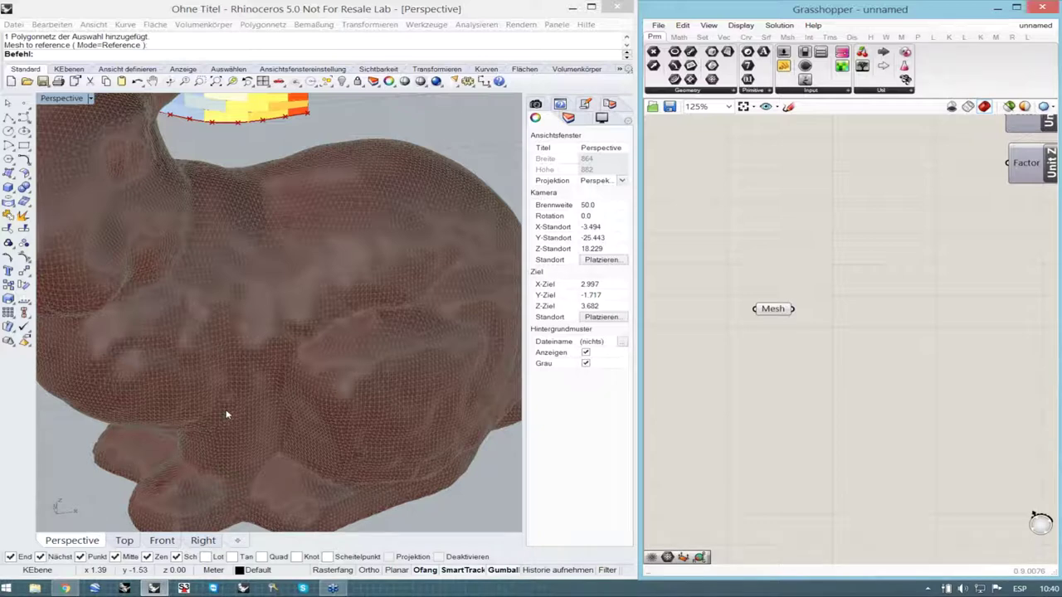
pyautogui.moveTo(776, 310); pyautogui.dragTo(751, 304)
pyautogui.click(840, 318)
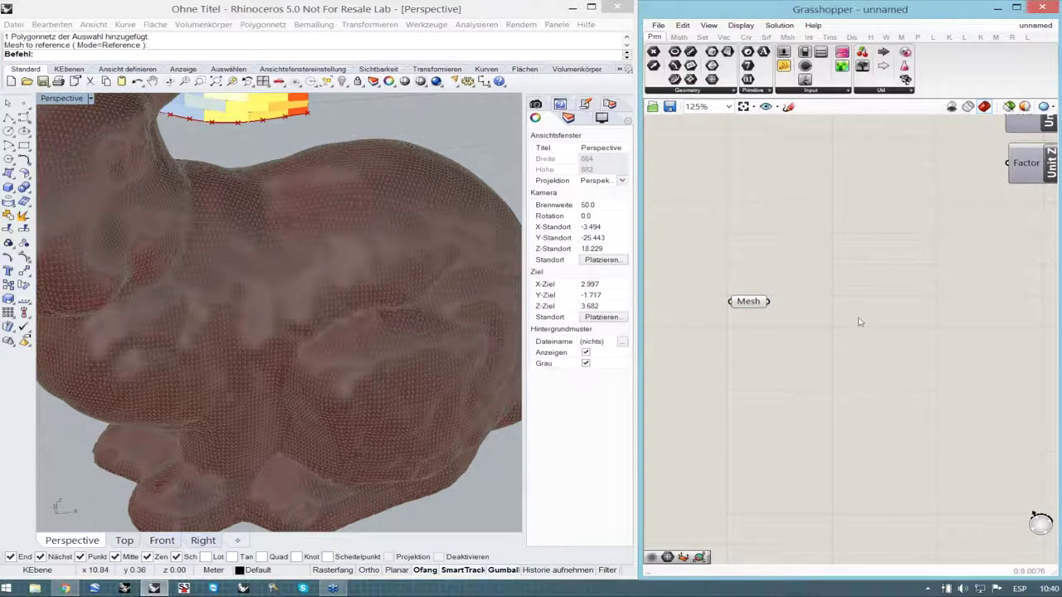
# - Add a Deconstruct Mesh component beside the Mesh parameter and connect the bunny mesh to its input
pyautogui.doubleClick(851, 321)
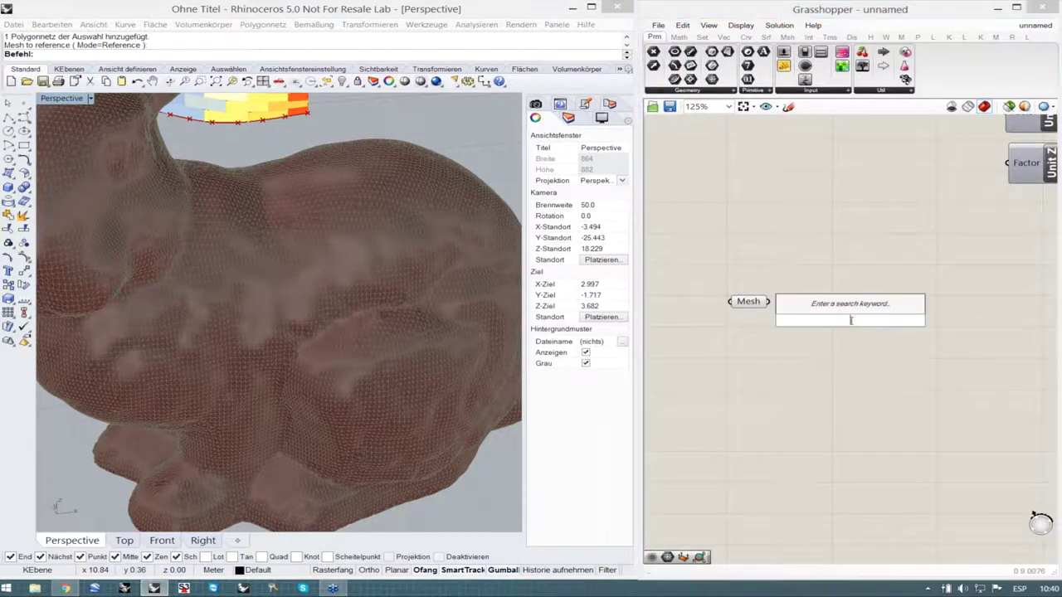
pyautogui.write('dec')
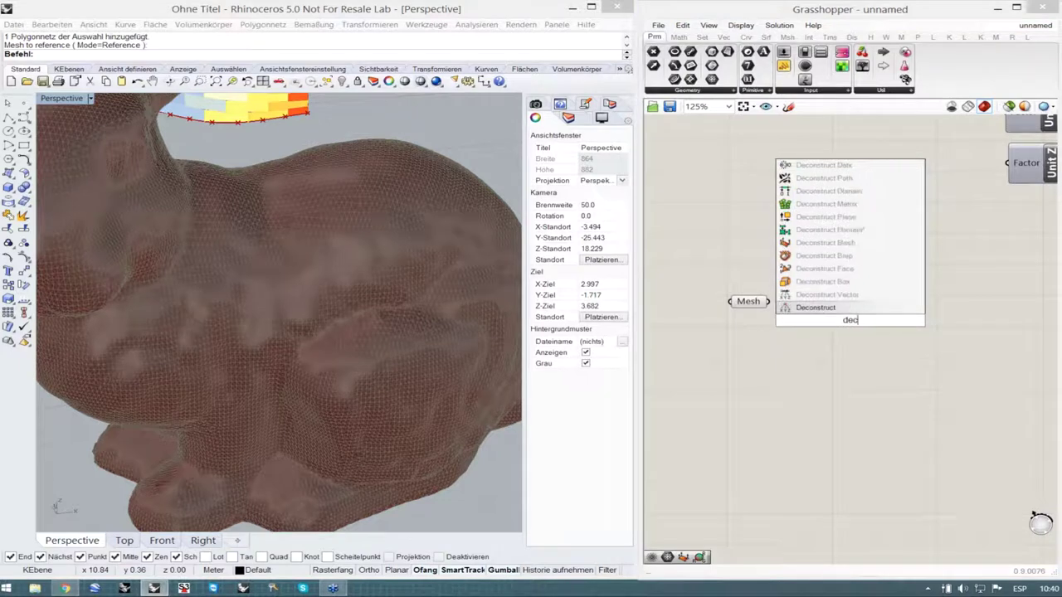
pyautogui.click(871, 242)
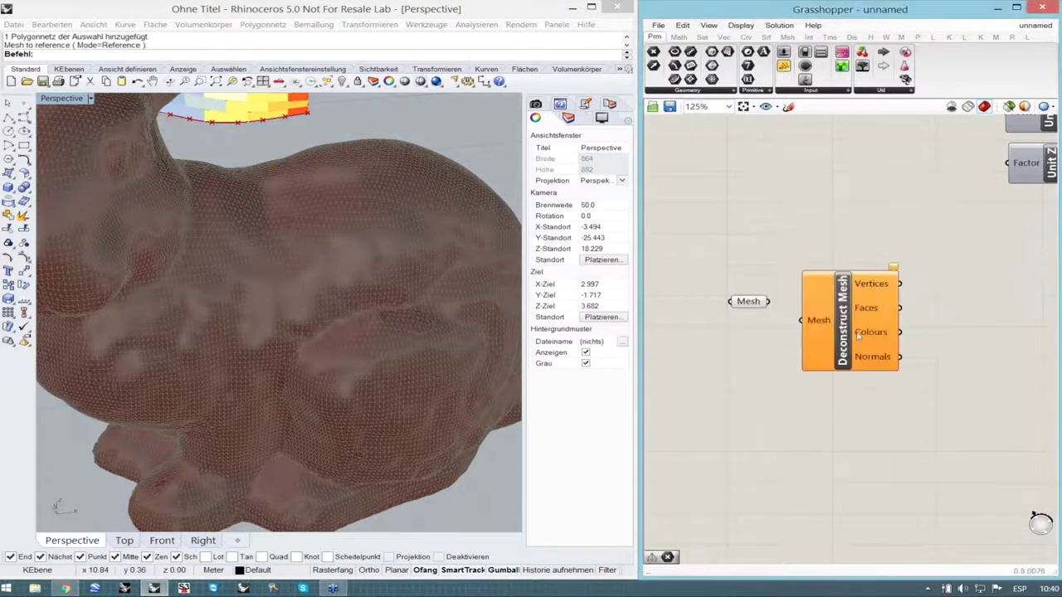
pyautogui.moveTo(769, 301); pyautogui.dragTo(833, 311)
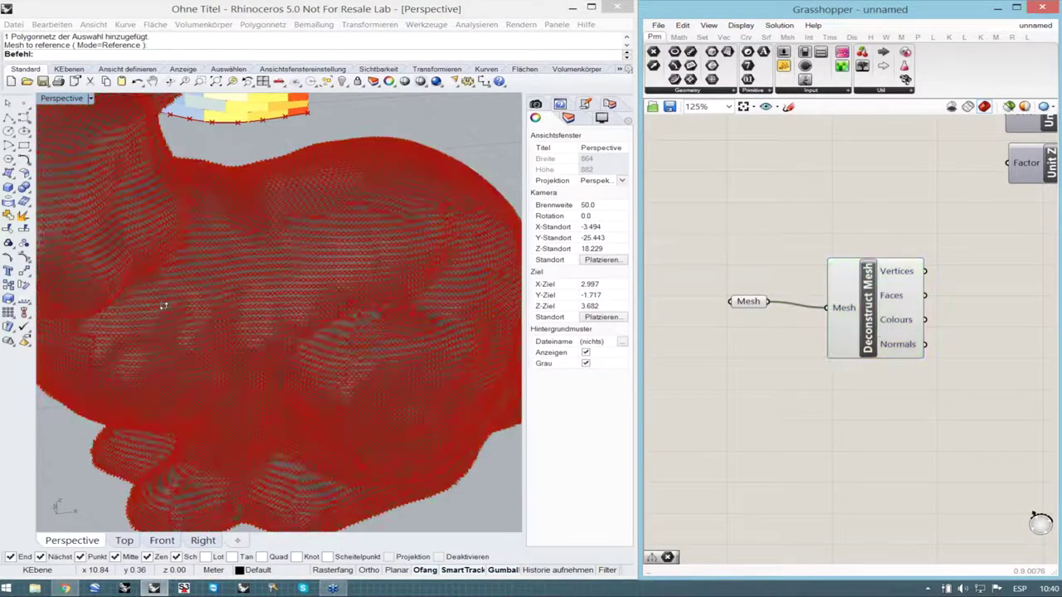
pyautogui.scroll(10, 251, 308)
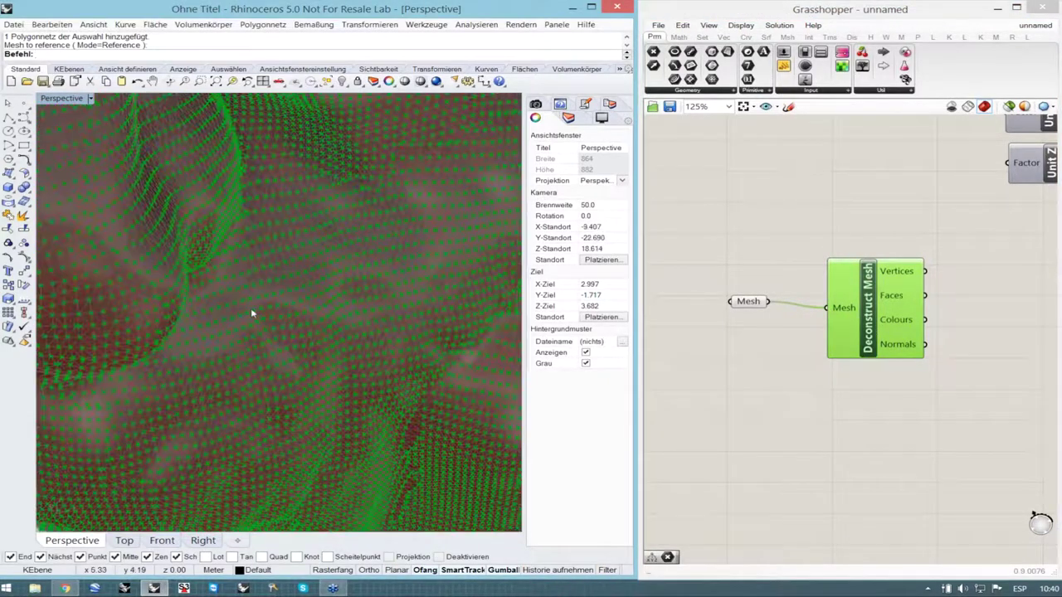
# - Examine the Deconstruct Mesh outputs and compare them with the vertices highlighted on the bunny
pyautogui.click(830, 408)
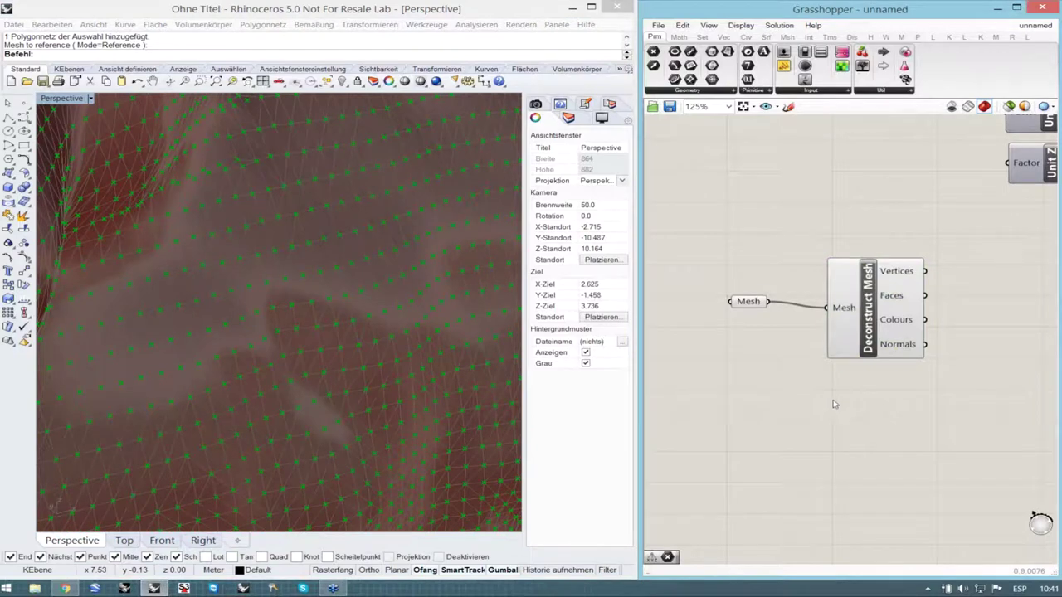
pyautogui.moveTo(849, 357); pyautogui.dragTo(861, 365)
pyautogui.moveTo(861, 366); pyautogui.dragTo(851, 365, button='right')
pyautogui.scroll(-1, 808, 355)
pyautogui.scroll(3, 918, 352)
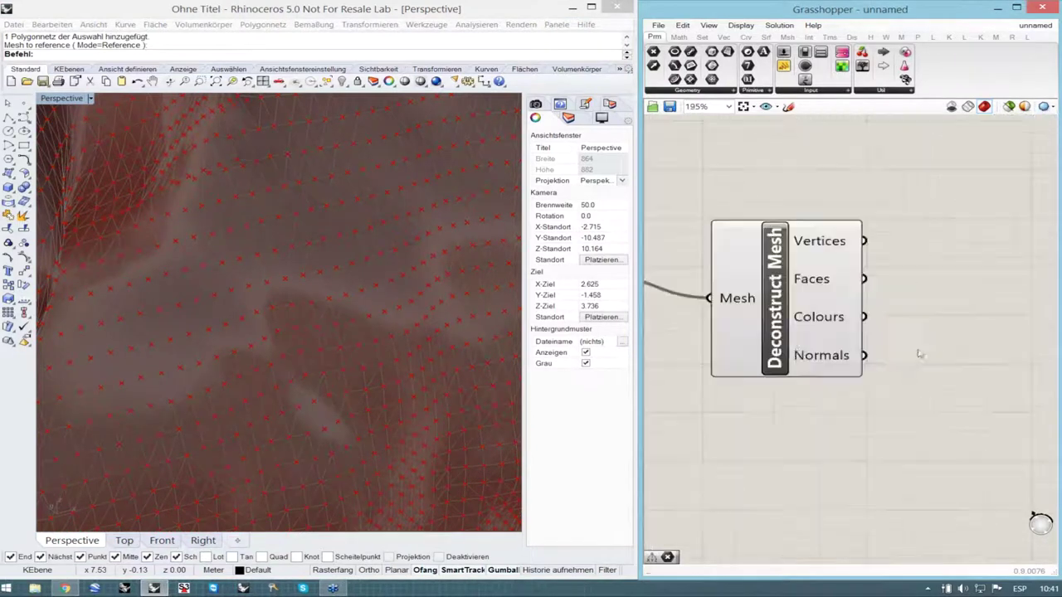
pyautogui.click(818, 245)
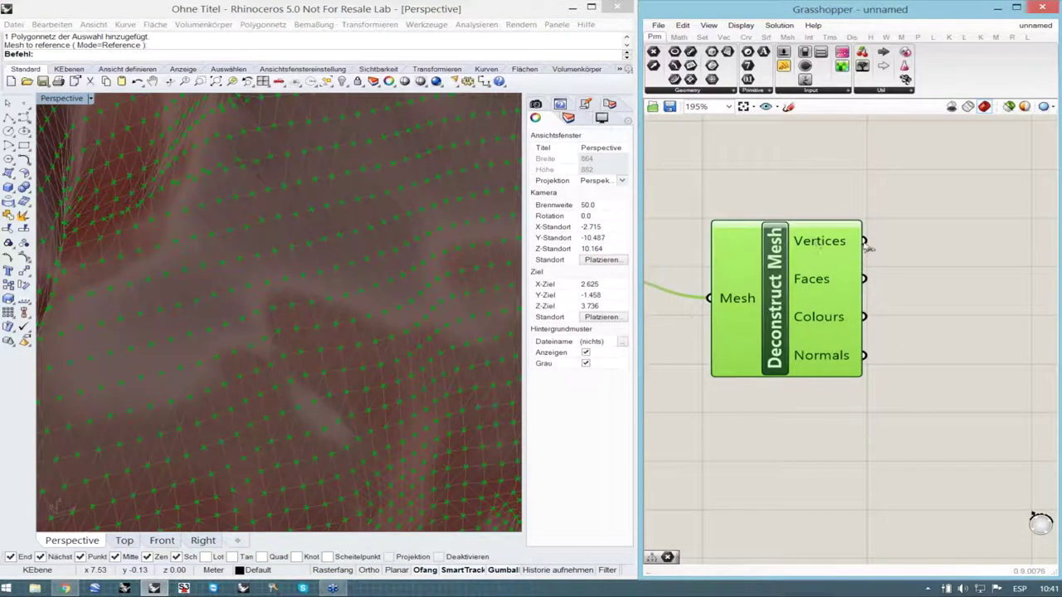
pyautogui.click(859, 400)
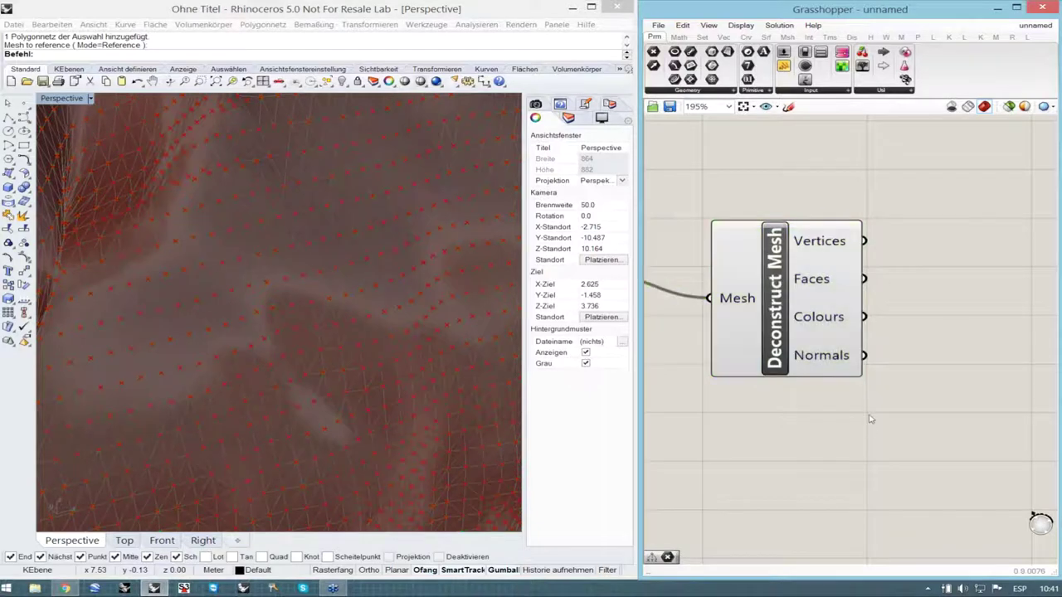
pyautogui.click(788, 357)
pyautogui.scroll(-3, 776, 402)
pyautogui.scroll(2, 817, 367)
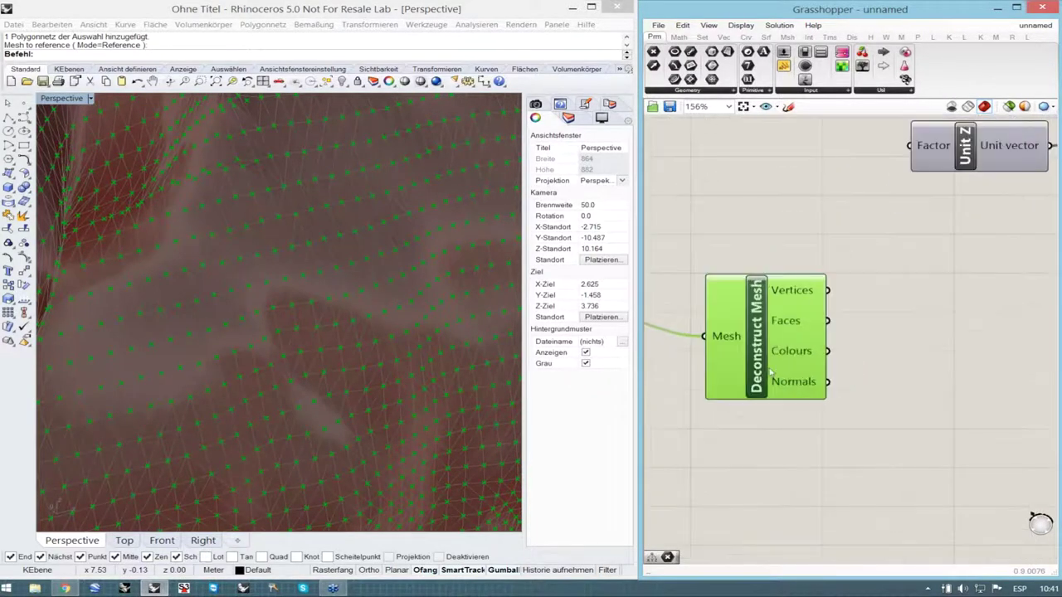
# - Add a point Deconstruct component beside Deconstruct Mesh and connect the Vertices output to its Point input
pyautogui.doubleClick(916, 384)
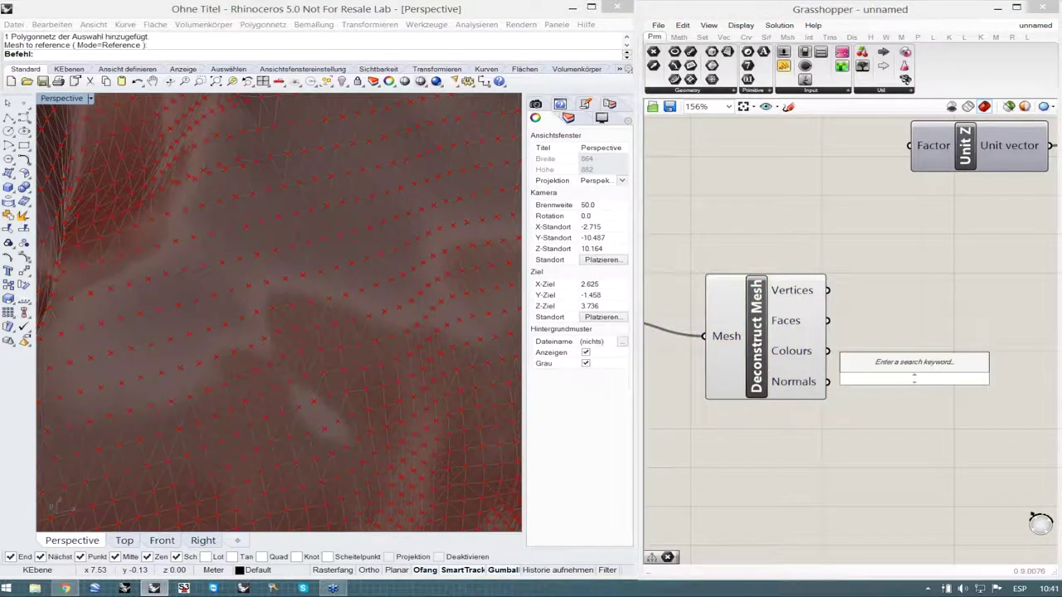
pyautogui.write('des')
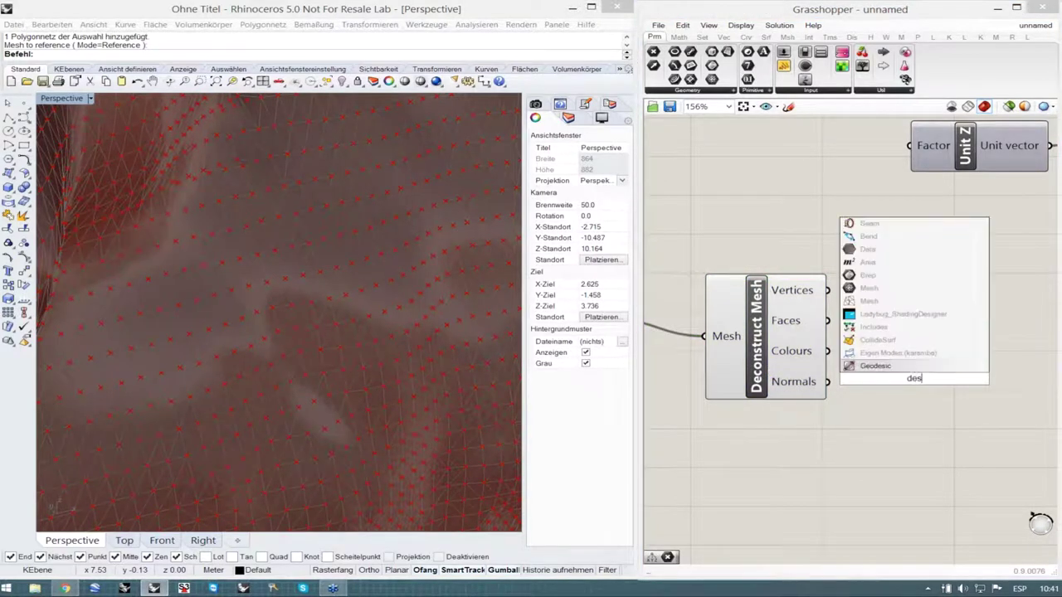
pyautogui.press('BackSpace')
pyautogui.write('c')
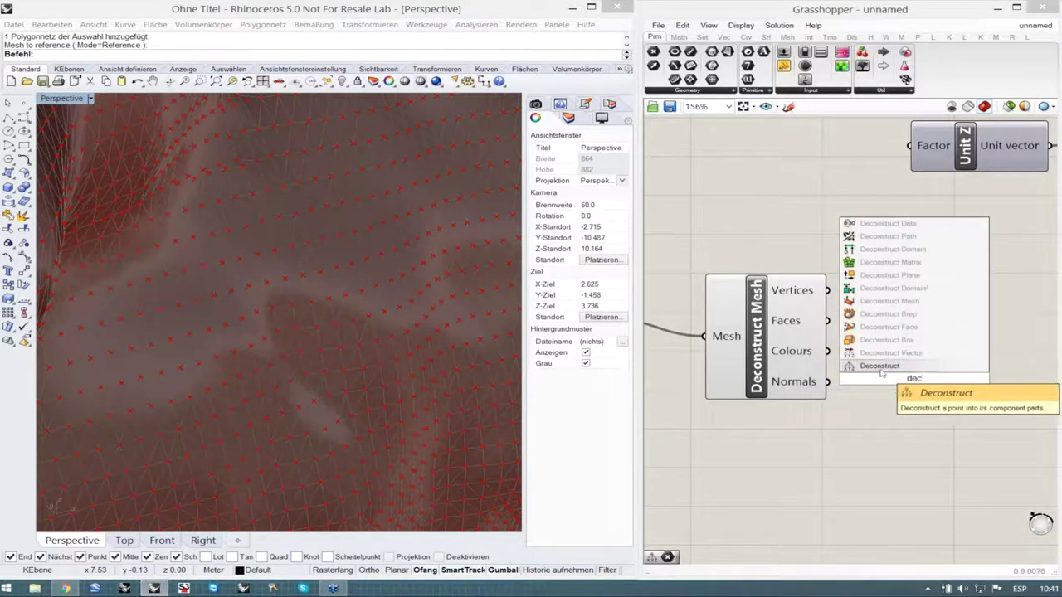
pyautogui.press('Return')
pyautogui.moveTo(900, 390); pyautogui.dragTo(941, 368)
pyautogui.moveTo(827, 289); pyautogui.dragTo(881, 357)
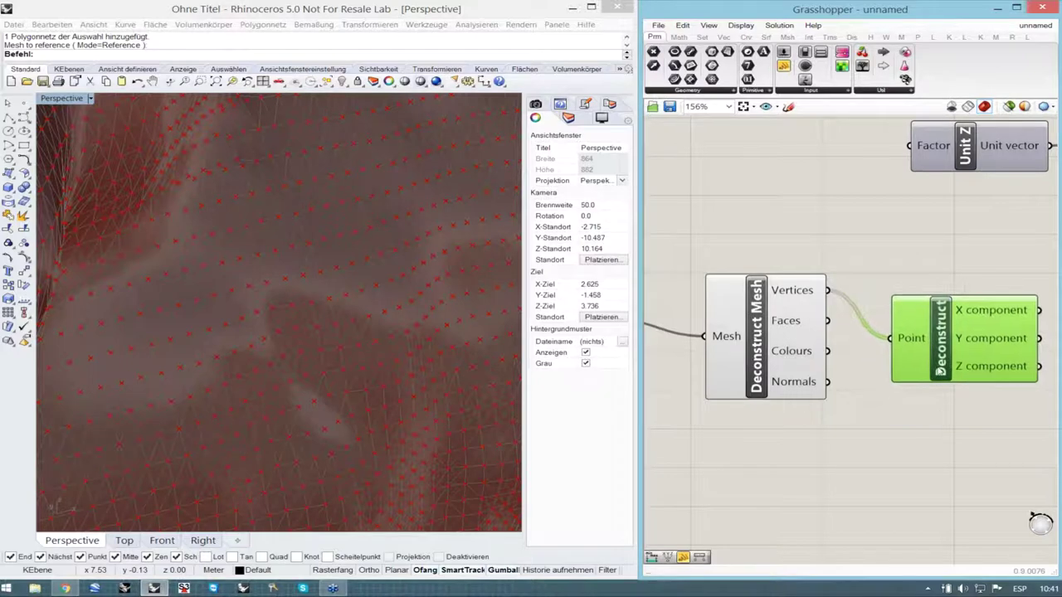
pyautogui.click(842, 400)
pyautogui.scroll(-4, 843, 400)
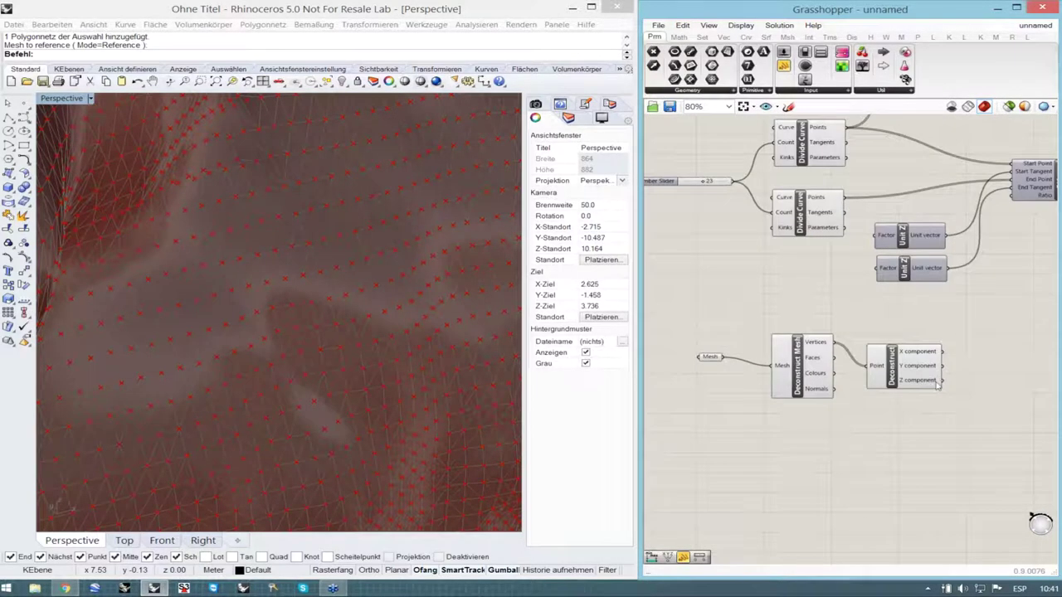
pyautogui.scroll(3, 892, 374)
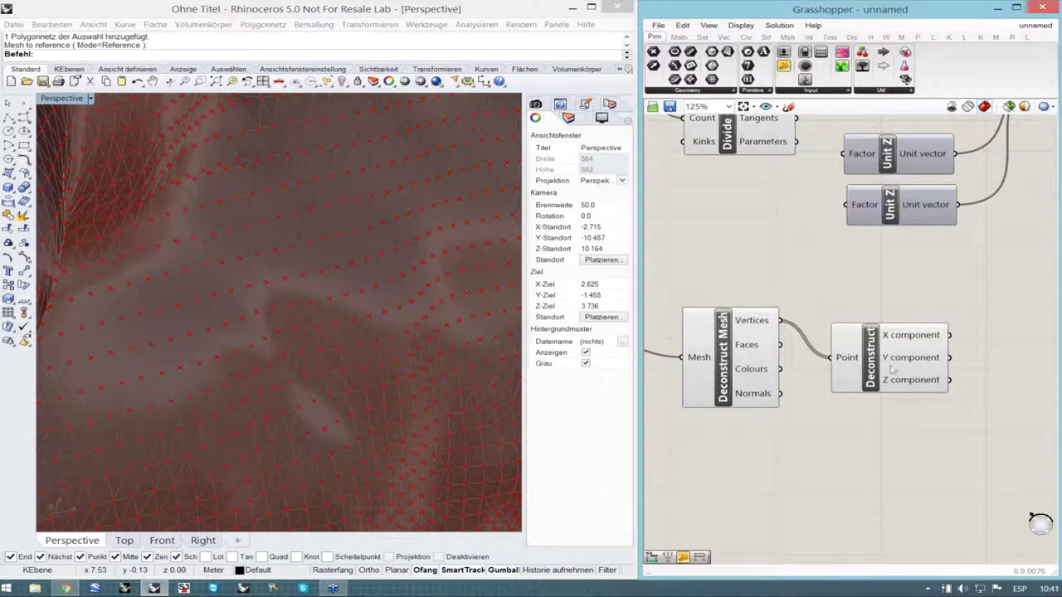
# - Check the Z component values, shift the point Deconstruct component slightly away from Deconstruct Mesh, and review the whole bunny in the Perspective view
pyautogui.moveTo(894, 392)
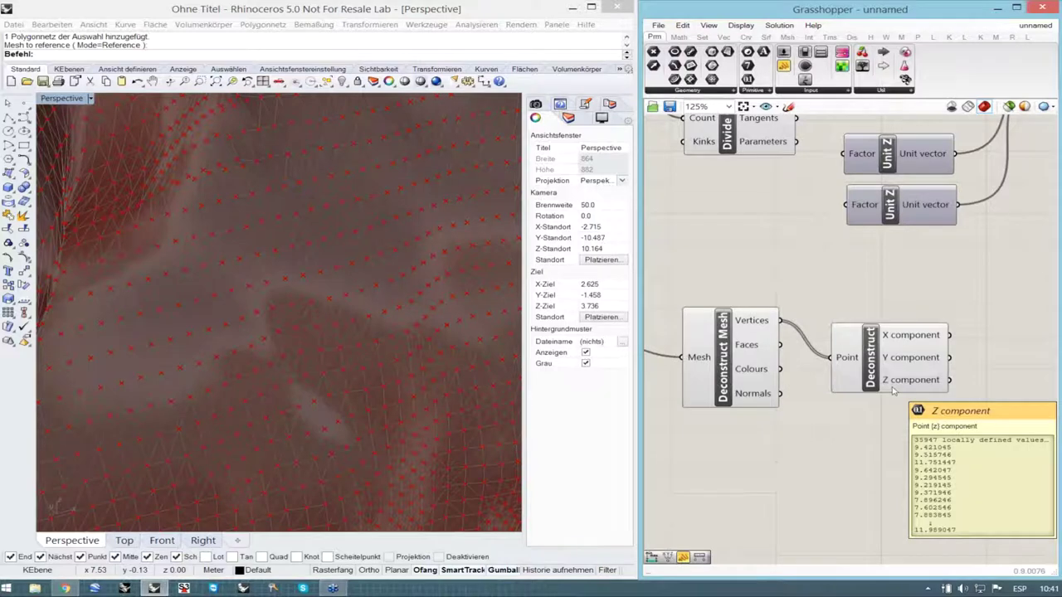
pyautogui.moveTo(861, 383); pyautogui.dragTo(872, 384)
pyautogui.scroll(-2, 383, 345)
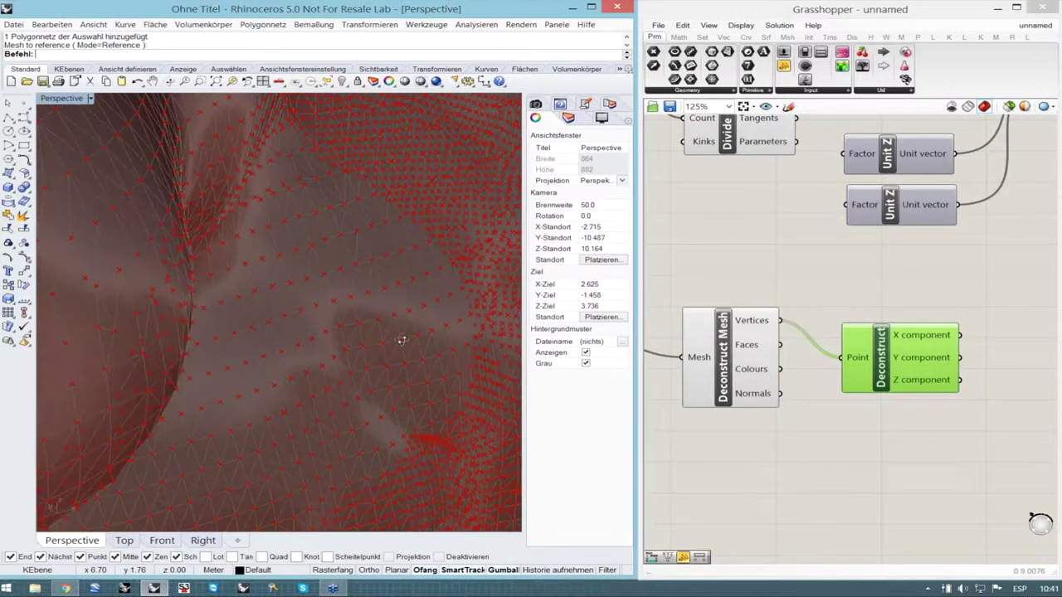
pyautogui.scroll(-4, 215, 338)
pyautogui.scroll(-5, 248, 330)
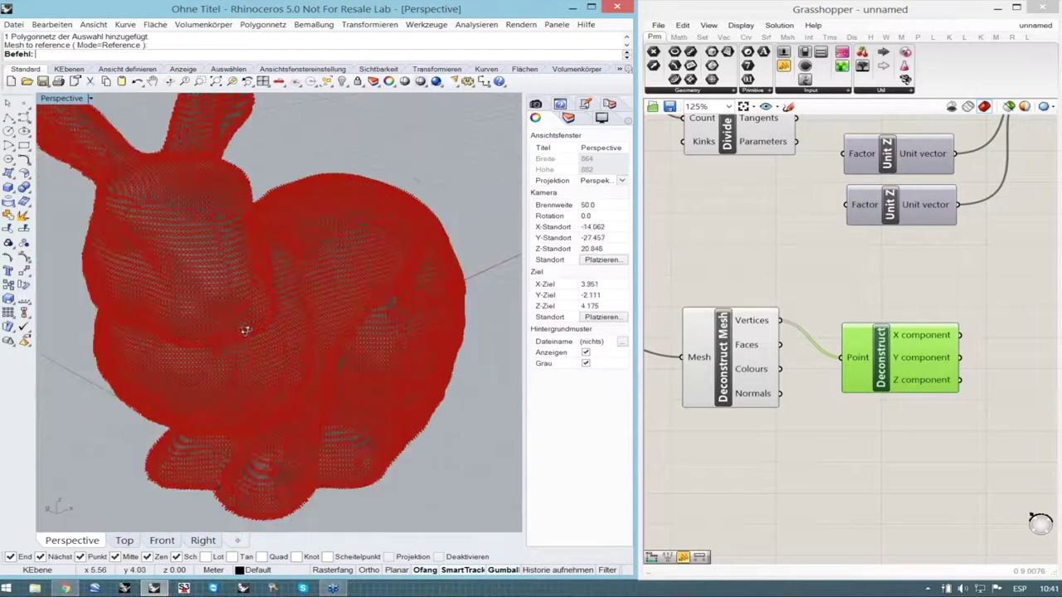
pyautogui.moveTo(301, 395); pyautogui.dragTo(371, 379, button='right')
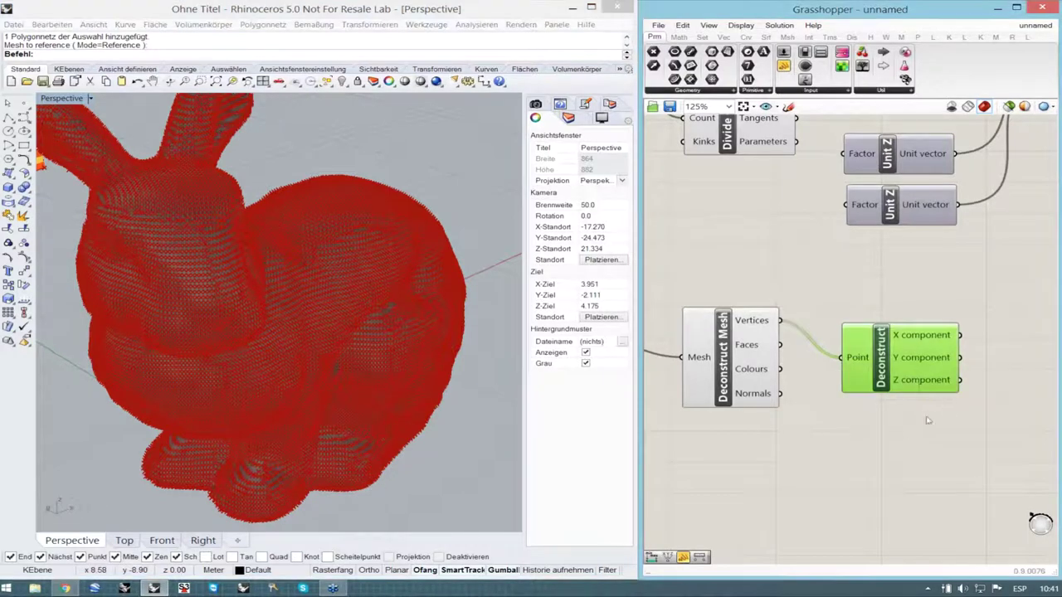
# - Examine the Z component output of the point Deconstruct component against the bunny's vertices
pyautogui.scroll(3, 978, 399)
pyautogui.scroll(-1, 681, 397)
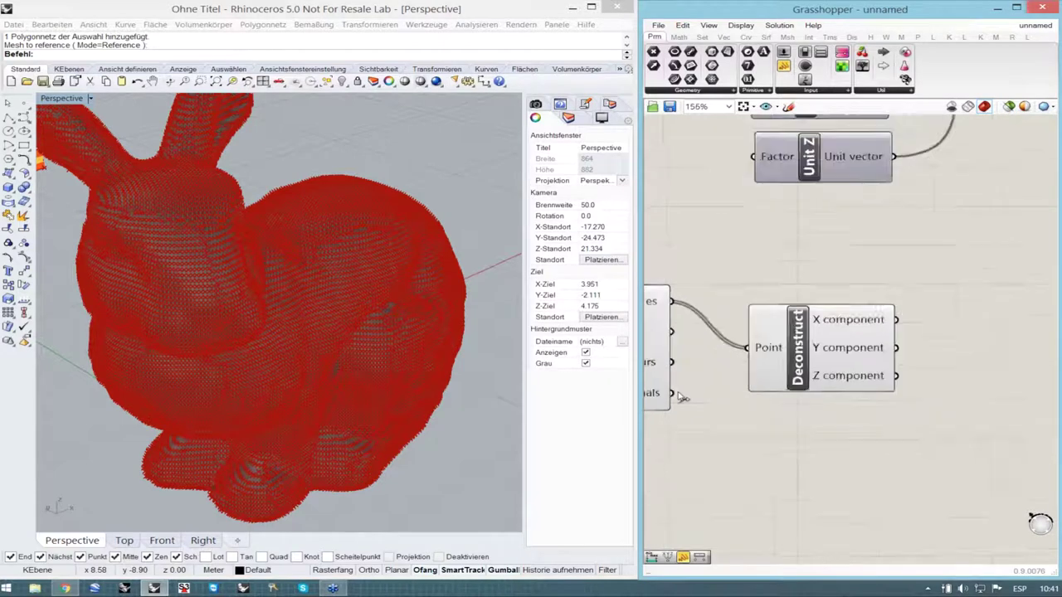
pyautogui.scroll(2, 772, 375)
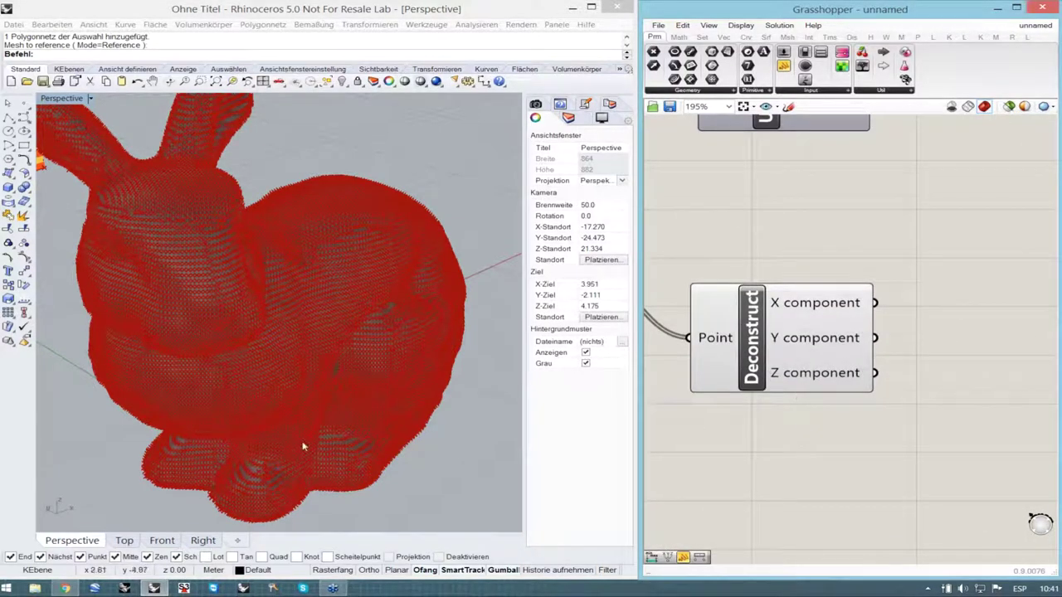
pyautogui.click(844, 378)
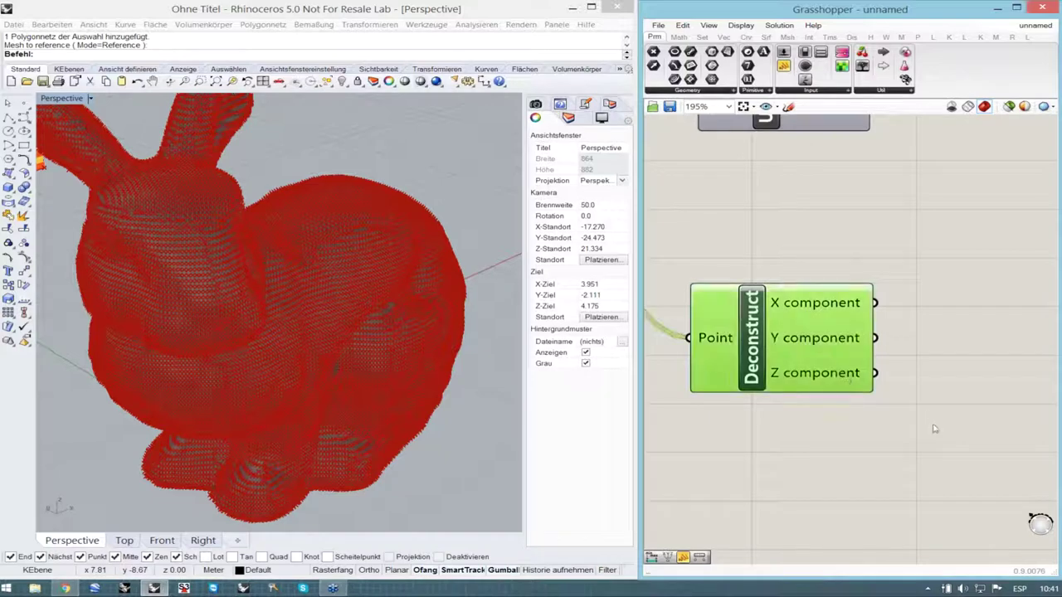
pyautogui.click(874, 428)
pyautogui.click(819, 376)
# - Add a Bounds component to the right of the point Deconstruct component, leaving a gap between the two
pyautogui.scroll(-2, 819, 376)
pyautogui.scroll(3, 904, 407)
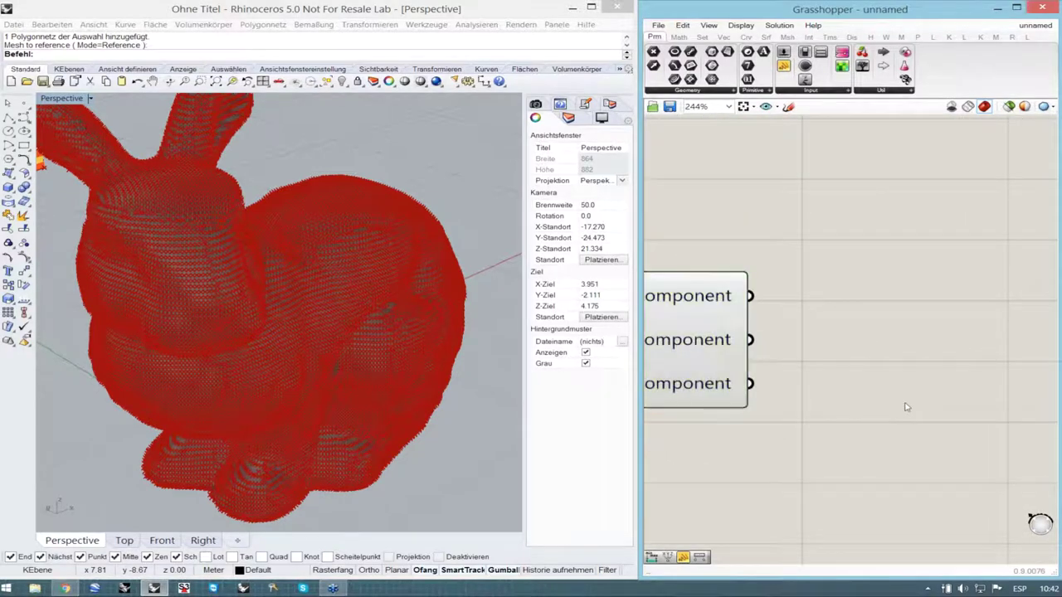
pyautogui.doubleClick(906, 407)
pyautogui.write('bound')
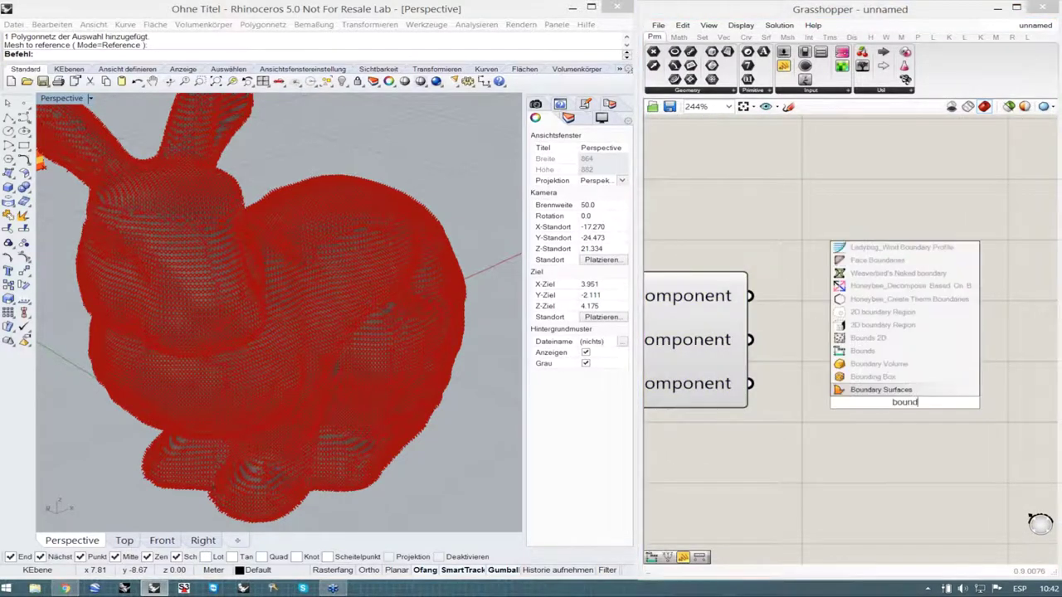
pyautogui.write('s')
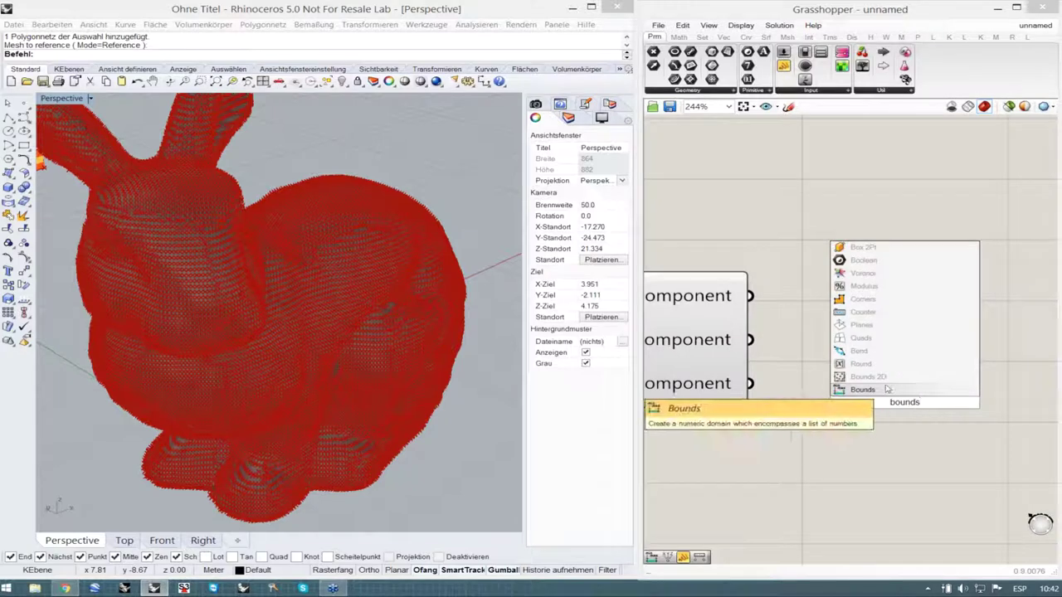
pyautogui.press('Return')
pyautogui.scroll(-2, 882, 430)
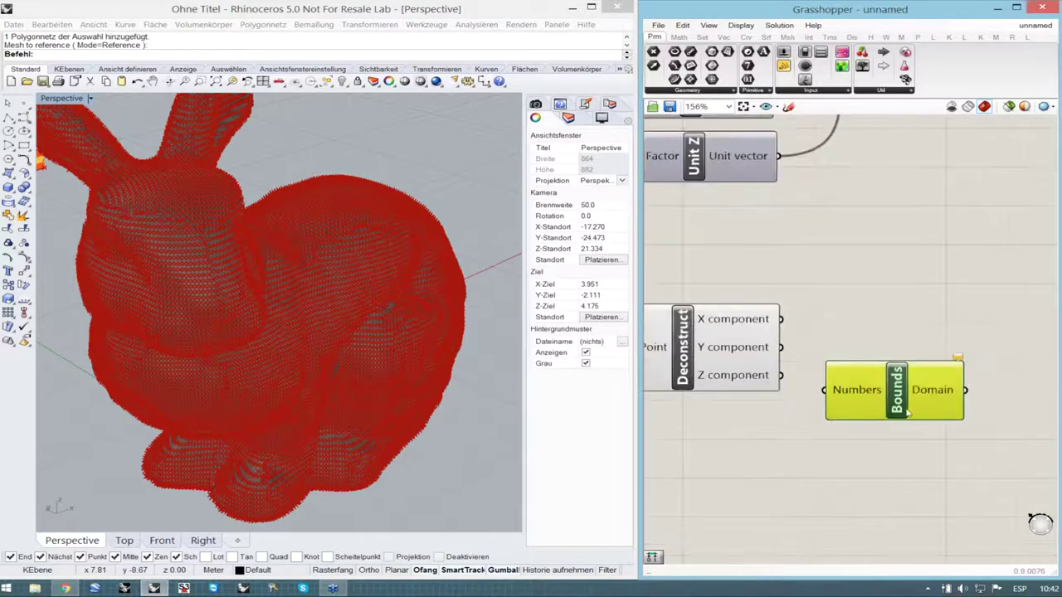
pyautogui.click(850, 426)
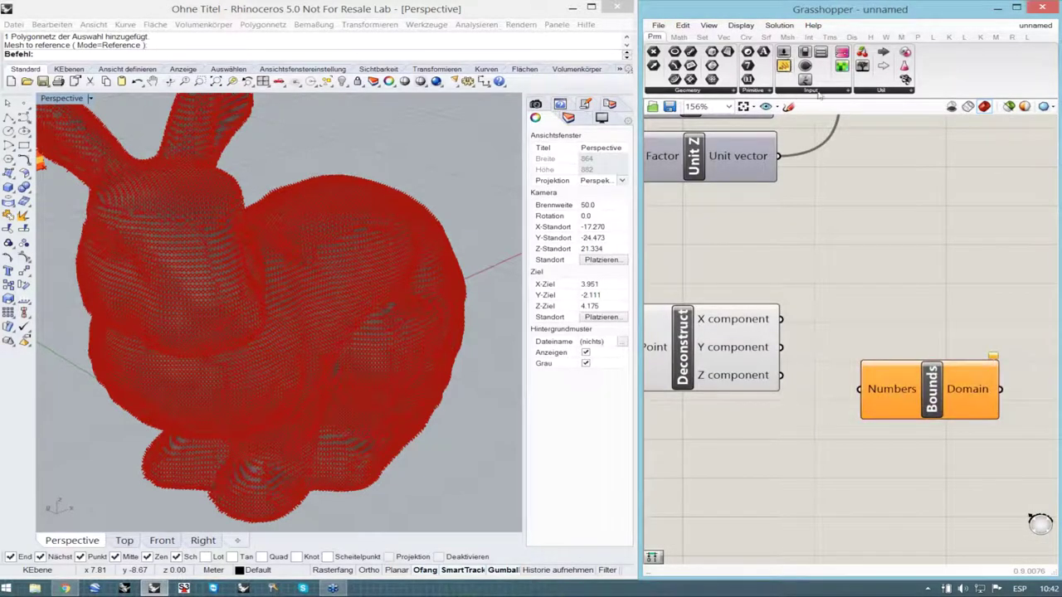
# - Add a Panel above Bounds and connect the Z component output to it to list the values
pyautogui.moveTo(783, 66); pyautogui.dragTo(923, 219)
pyautogui.moveTo(782, 375); pyautogui.dragTo(855, 218)
pyautogui.moveTo(930, 253); pyautogui.dragTo(964, 486)
pyautogui.moveTo(961, 419); pyautogui.dragTo(946, 301)
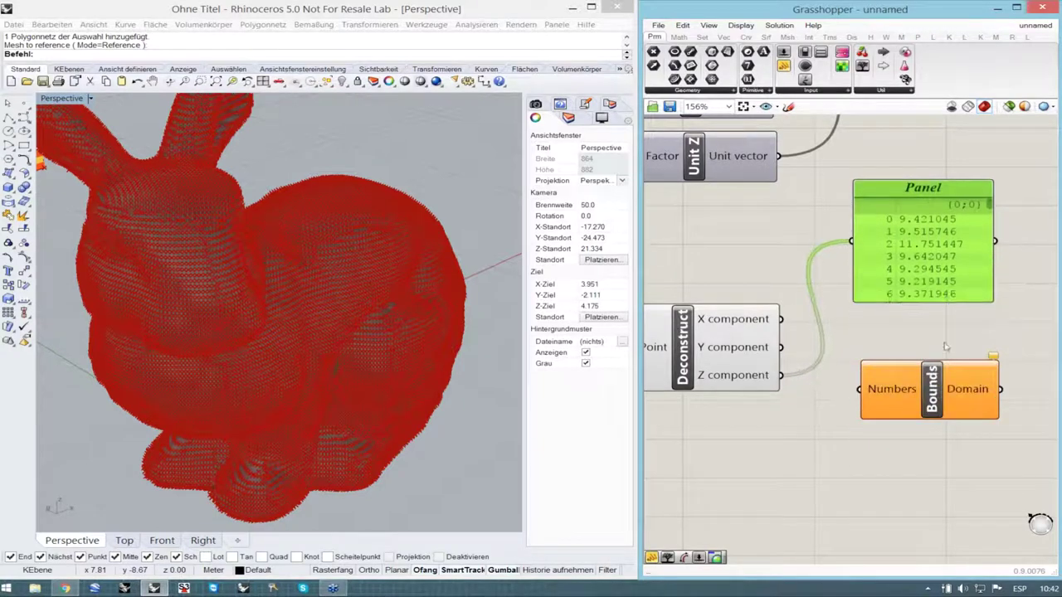
# - Connect the Z component output to the Numbers input of Bounds and move Bounds down and closer to Deconstruct
pyautogui.click(805, 395)
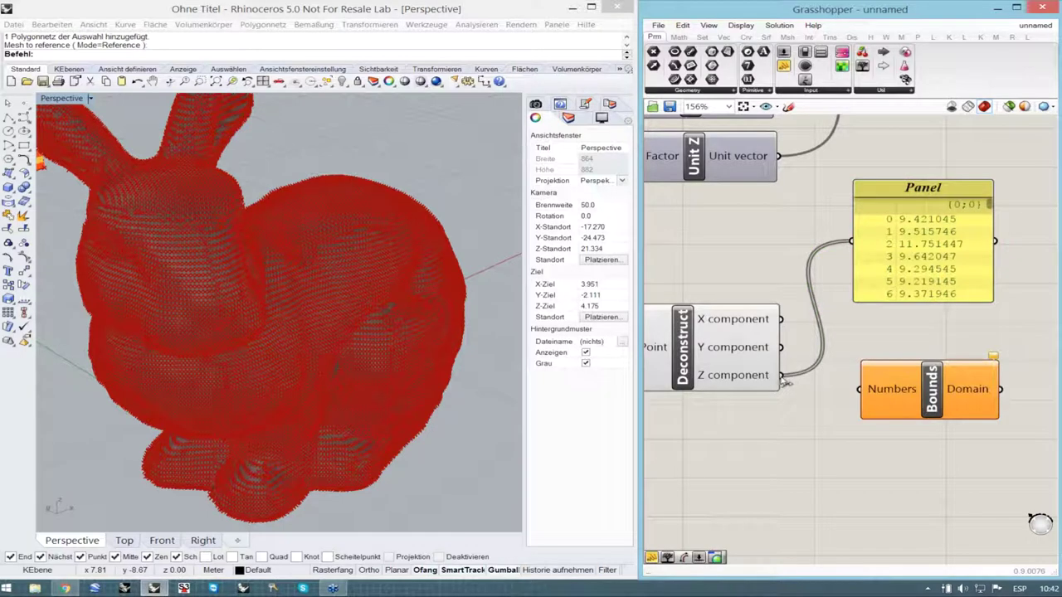
pyautogui.moveTo(784, 380); pyautogui.dragTo(860, 389)
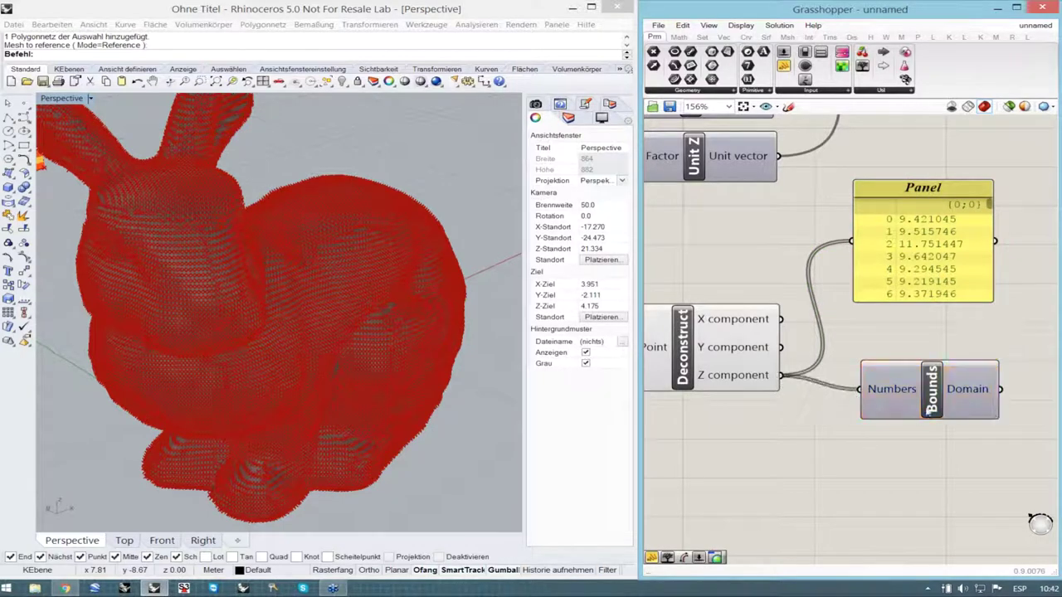
pyautogui.moveTo(930, 409); pyautogui.dragTo(879, 450)
# - Replace the panel's source with the Domain output of Bounds and move the panel to the right, above the wire
pyautogui.moveTo(921, 249); pyautogui.dragTo(906, 233)
pyautogui.moveTo(948, 416); pyautogui.dragTo(855, 235)
pyautogui.moveTo(928, 264); pyautogui.dragTo(956, 263)
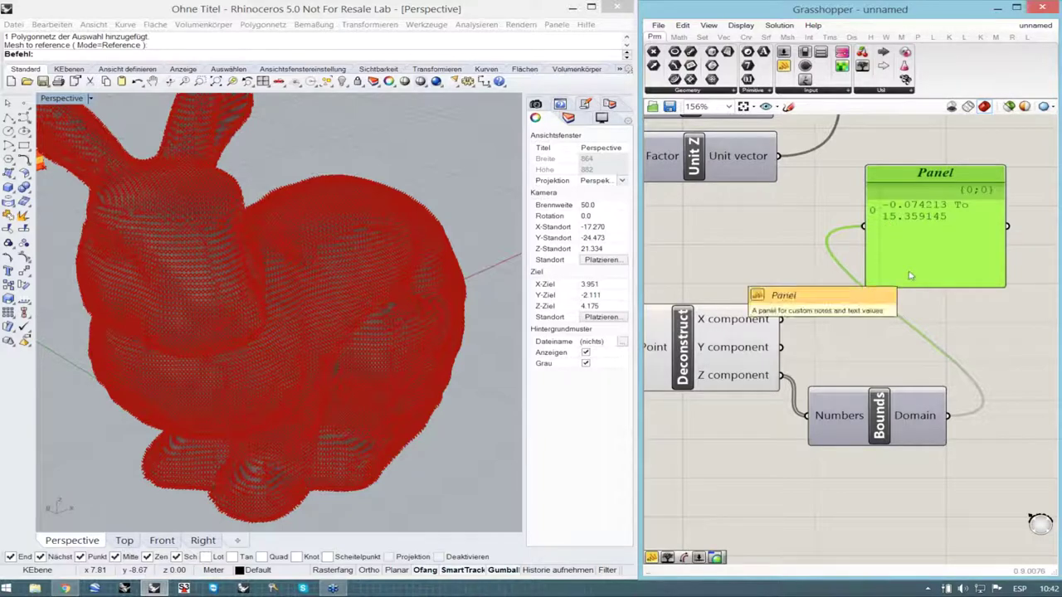
pyautogui.moveTo(910, 276); pyautogui.dragTo(926, 274)
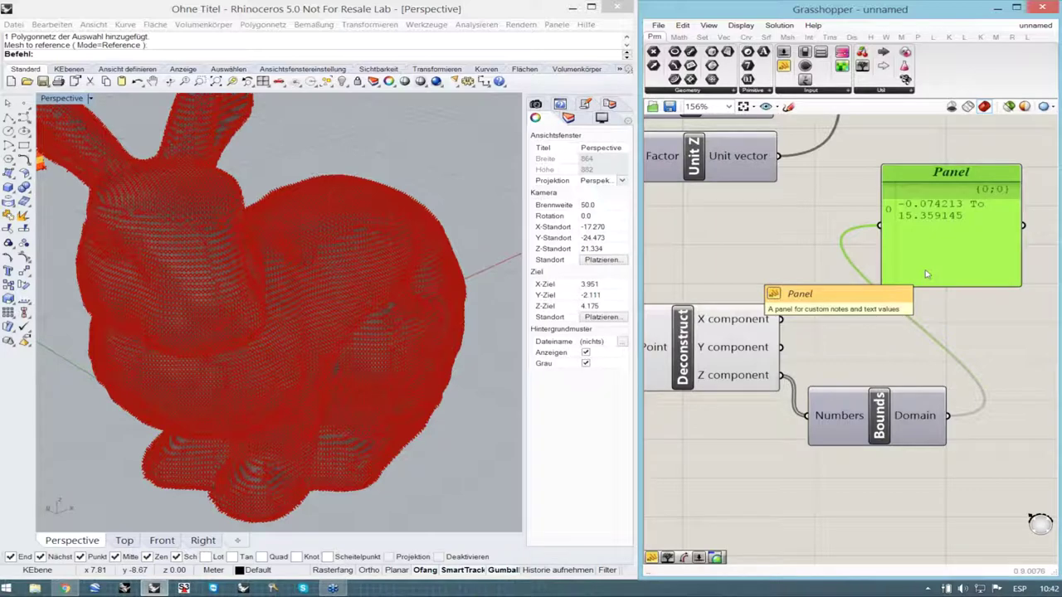
pyautogui.click(860, 369)
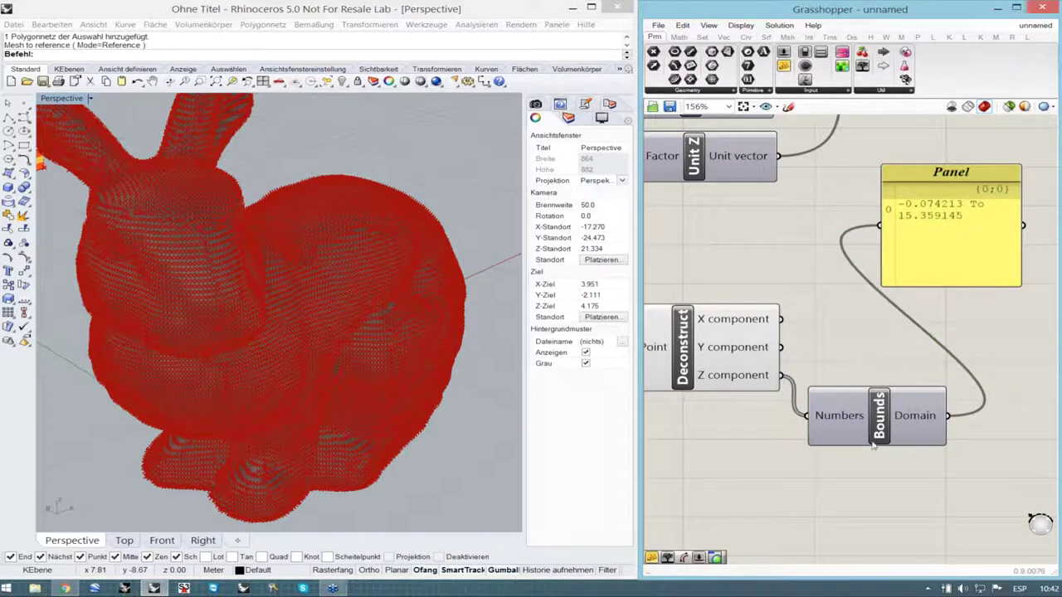
pyautogui.scroll(-2, 756, 431)
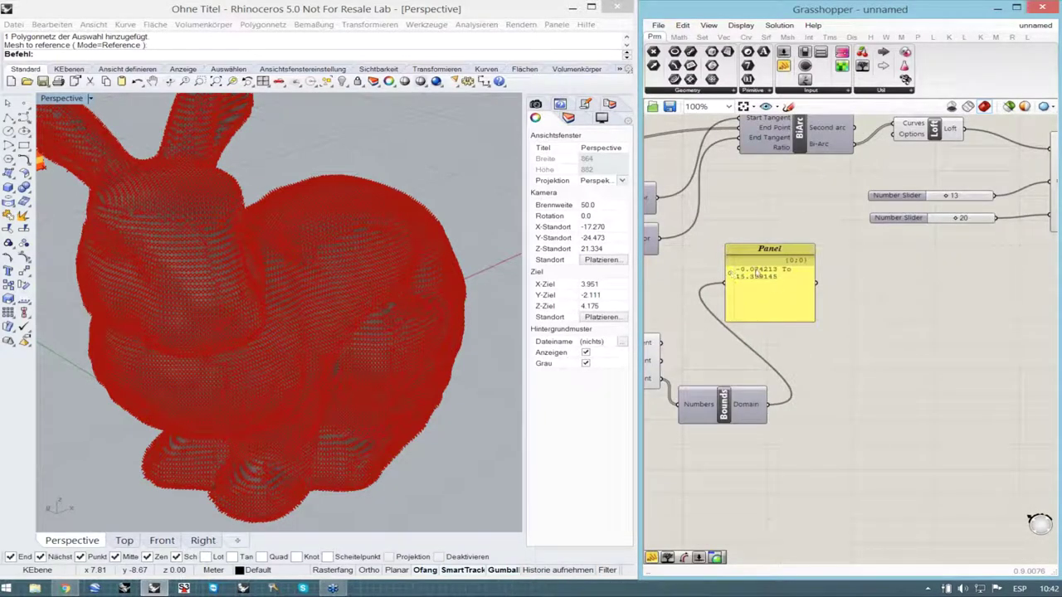
pyautogui.moveTo(800, 260); pyautogui.dragTo(843, 266)
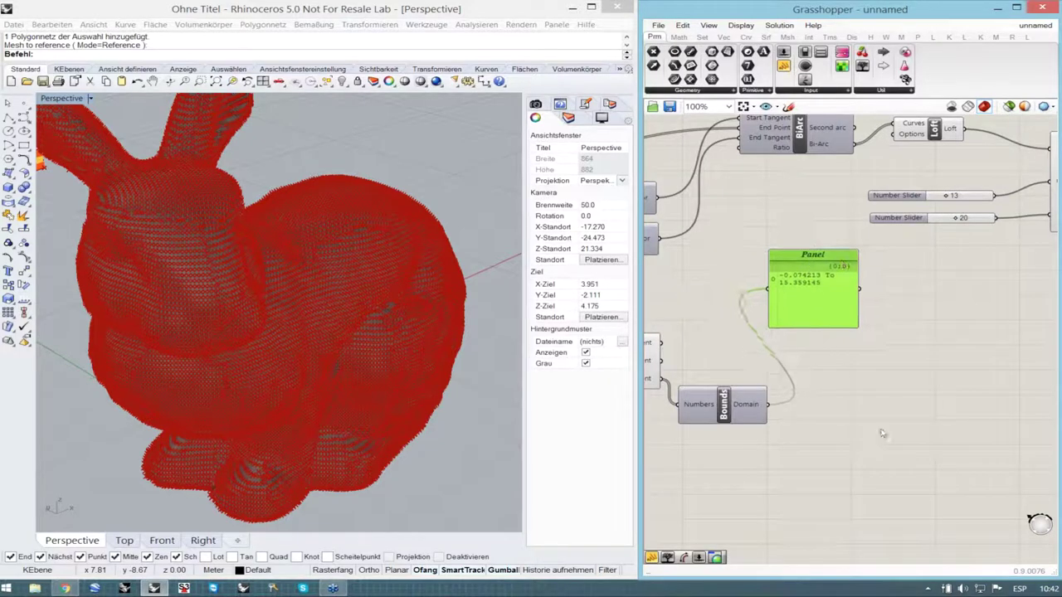
# - Add a Deconstruct Domain² component to the right of Bounds
pyautogui.doubleClick(883, 428)
pyautogui.write('dec')
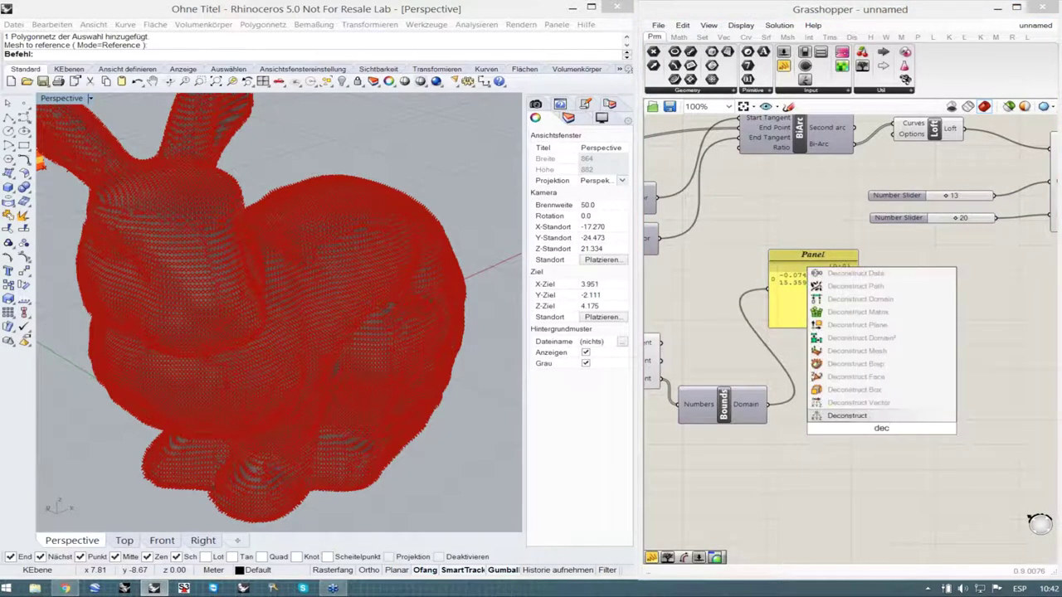
pyautogui.click(859, 338)
pyautogui.moveTo(881, 448); pyautogui.dragTo(875, 452)
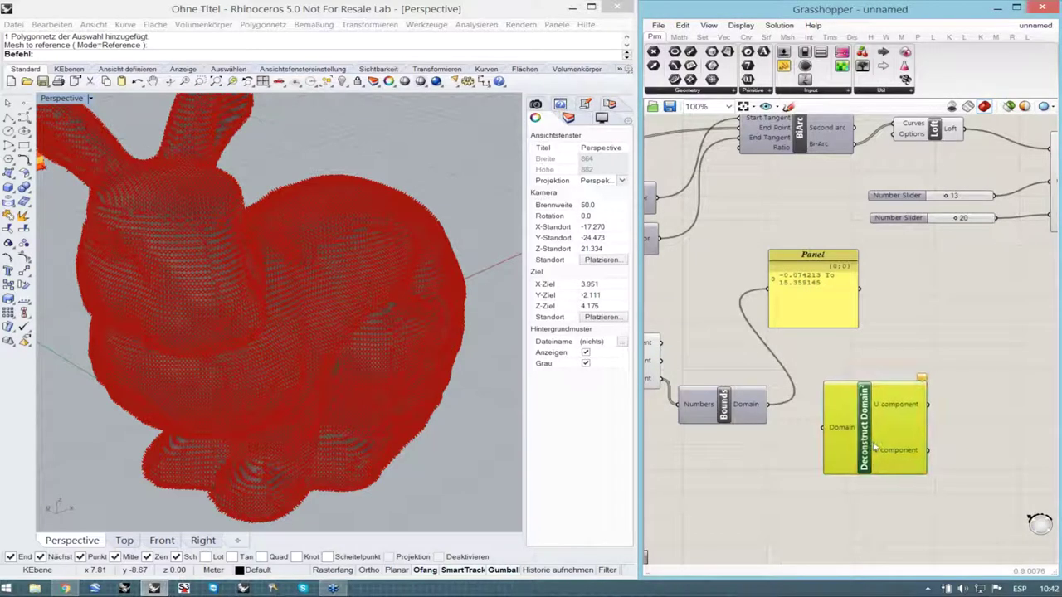
pyautogui.click(877, 492)
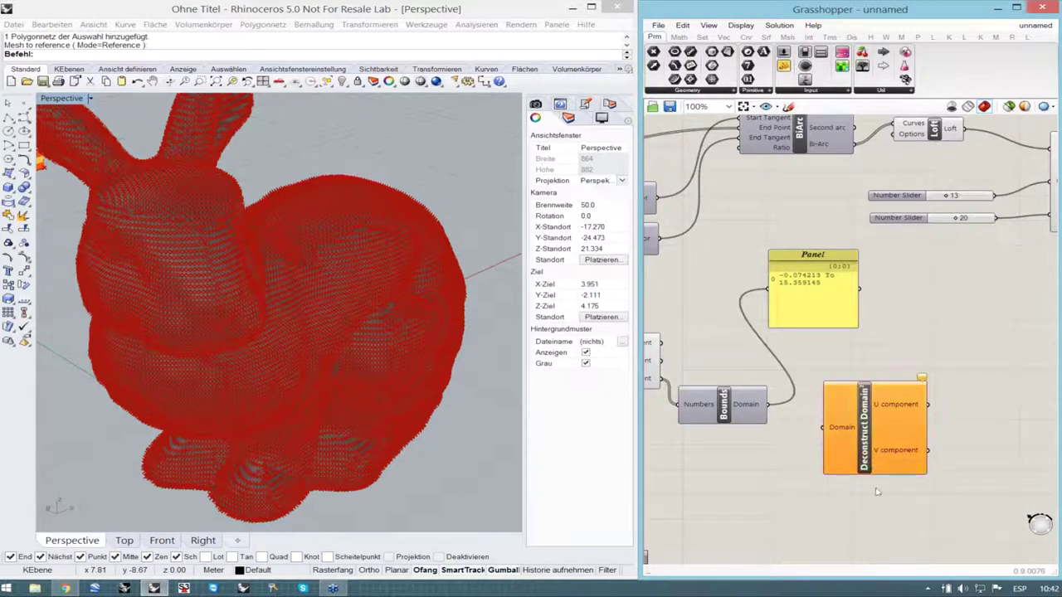
pyautogui.scroll(1, 868, 473)
pyautogui.click(852, 460)
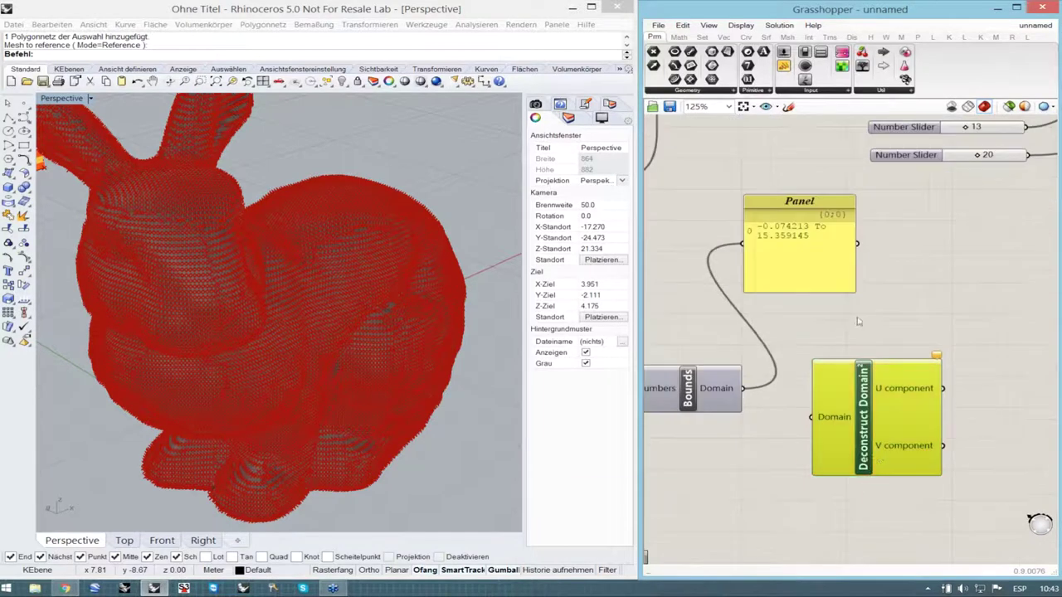
# - Add a one-dimensional Deconstruct Domain component below the panel and delete the Deconstruct Domain² component
pyautogui.doubleClick(867, 322)
pyautogui.write('dec')
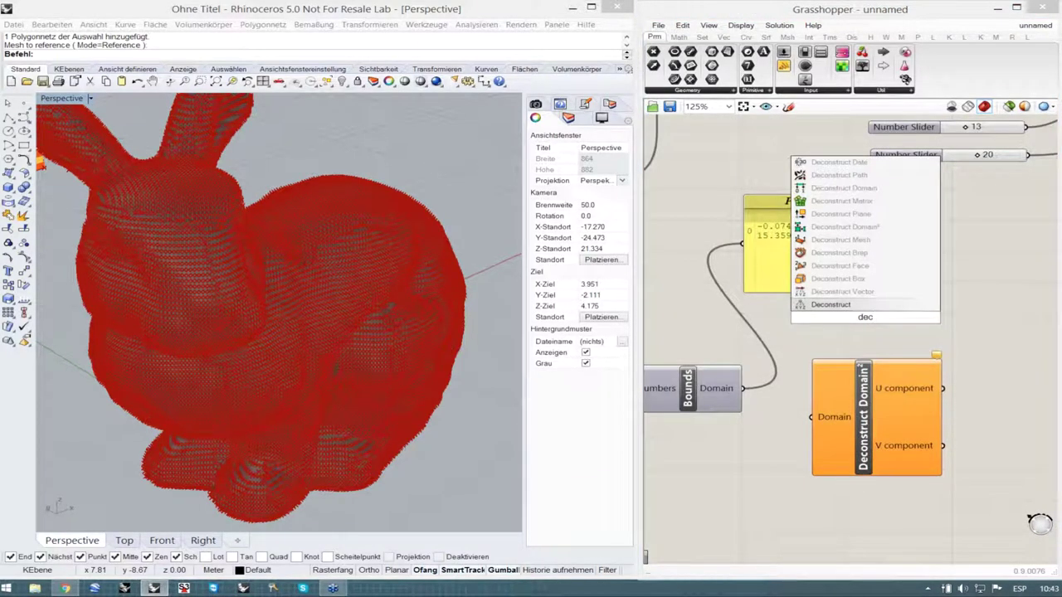
pyautogui.click(842, 187)
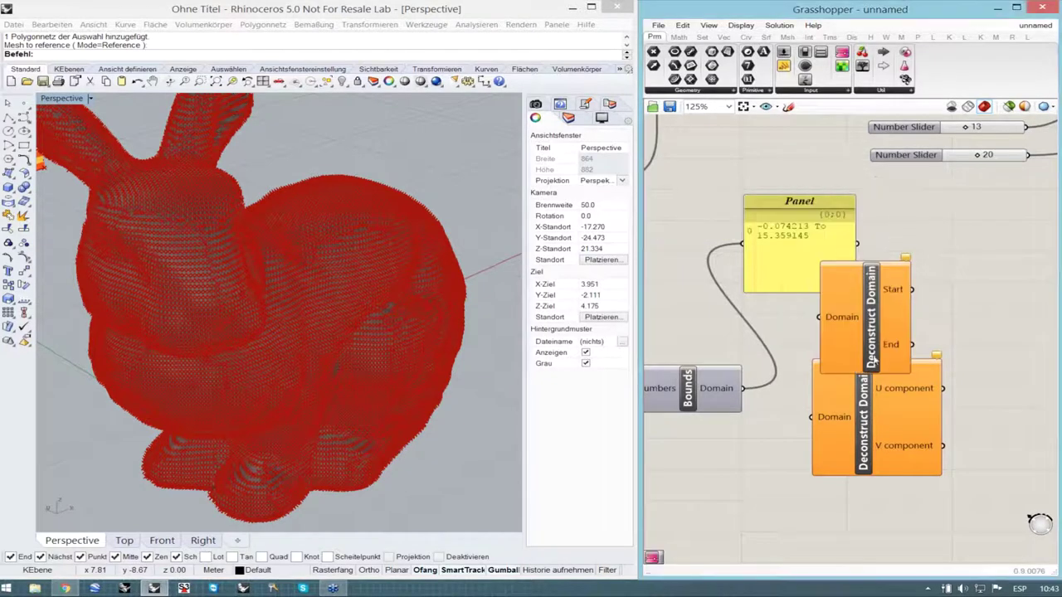
pyautogui.click(899, 445)
pyautogui.press('Delete')
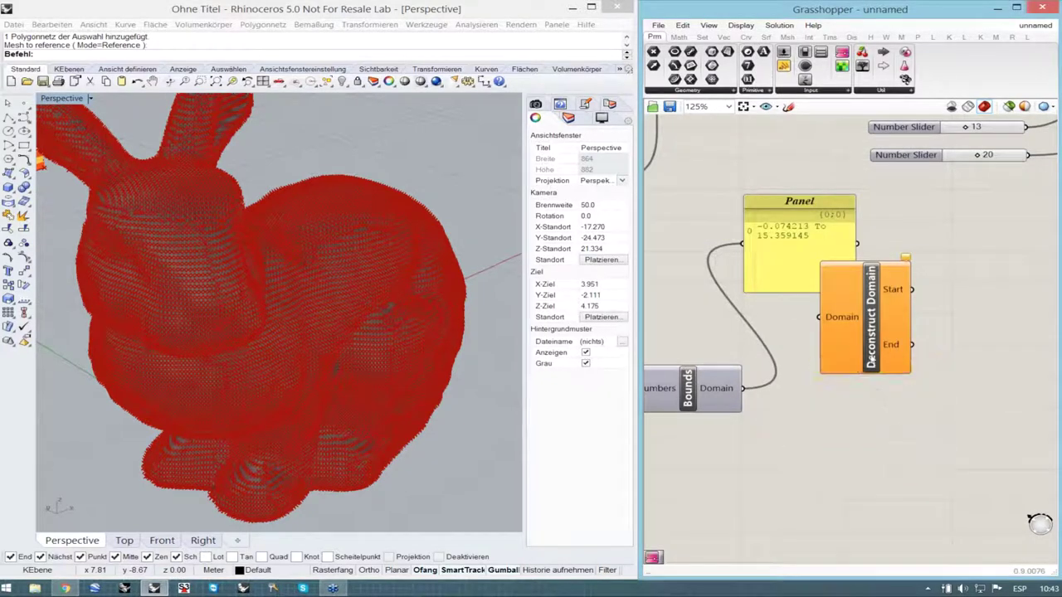
# - Place Deconstruct Domain beside Bounds and connect the Domain output of Bounds to its Domain input
pyautogui.moveTo(871, 359); pyautogui.dragTo(871, 413)
pyautogui.moveTo(744, 389); pyautogui.dragTo(819, 422)
pyautogui.click(911, 429)
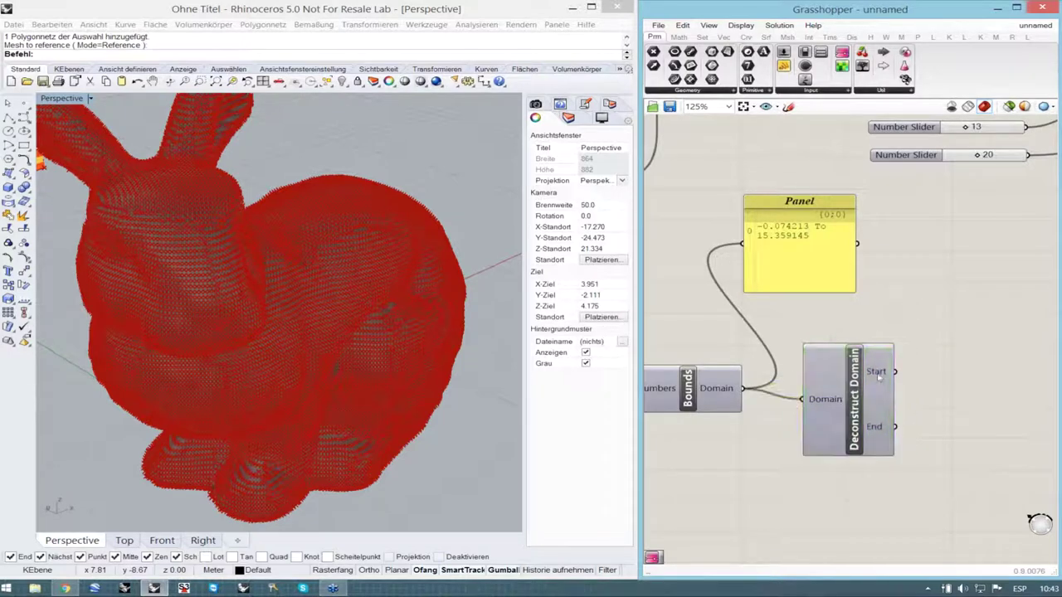
# - Move the panel above Deconstruct Domain and check the Start output in it, leaving the End output connected
pyautogui.moveTo(799, 277); pyautogui.dragTo(871, 285)
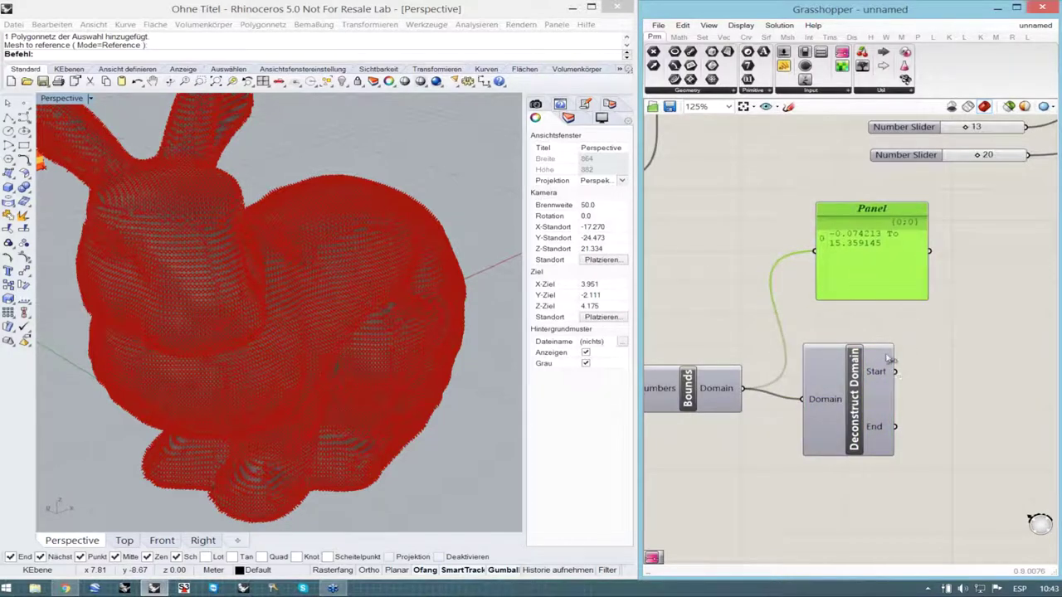
pyautogui.moveTo(895, 371); pyautogui.dragTo(848, 285)
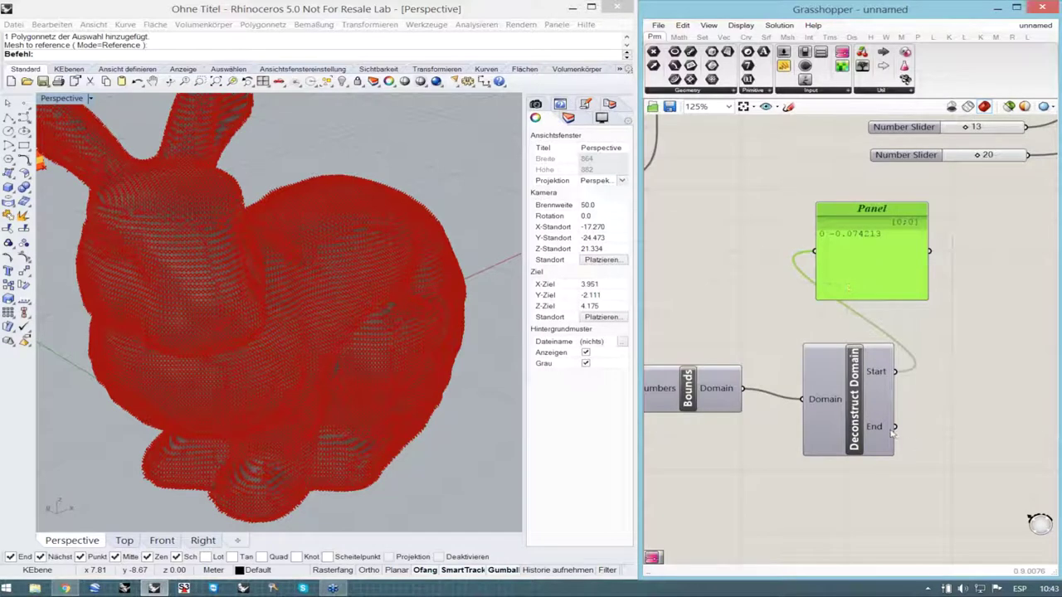
pyautogui.moveTo(894, 428); pyautogui.dragTo(943, 307)
pyautogui.click(966, 383)
# - Move Deconstruct Domain closer to Bounds and shift the panel farther right to free space between them
pyautogui.scroll(-2, 743, 400)
pyautogui.click(809, 412)
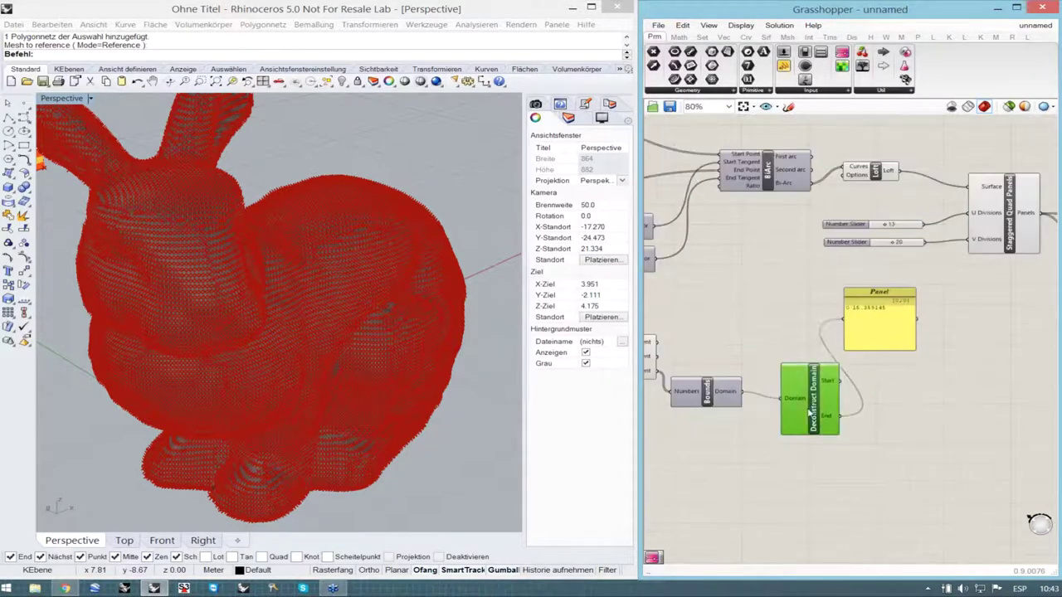
pyautogui.moveTo(811, 412); pyautogui.dragTo(787, 409)
pyautogui.click(859, 402)
pyautogui.click(875, 341)
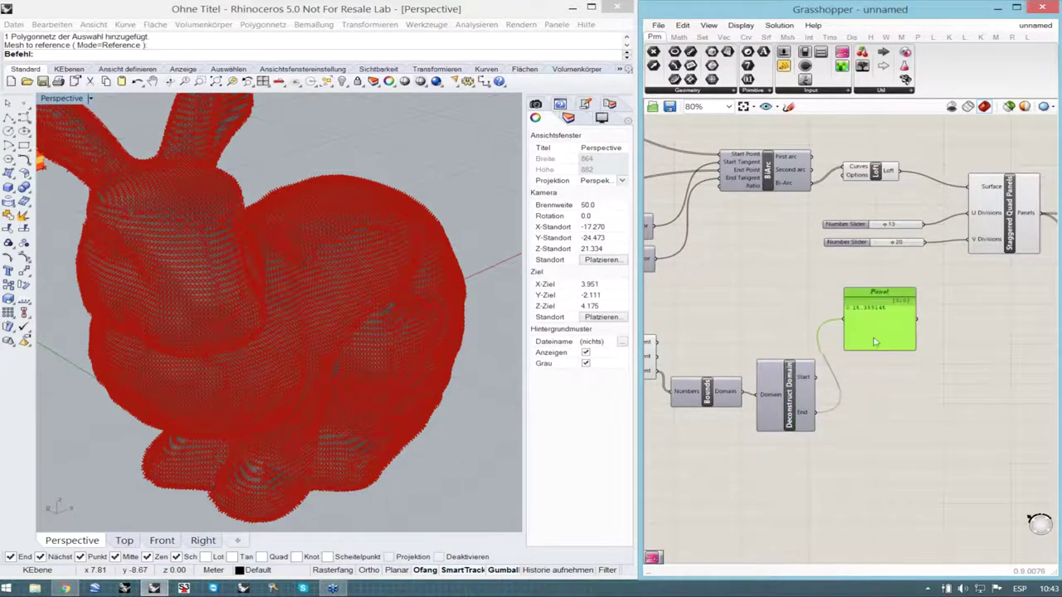
pyautogui.moveTo(875, 341); pyautogui.dragTo(886, 351)
pyautogui.click(912, 407)
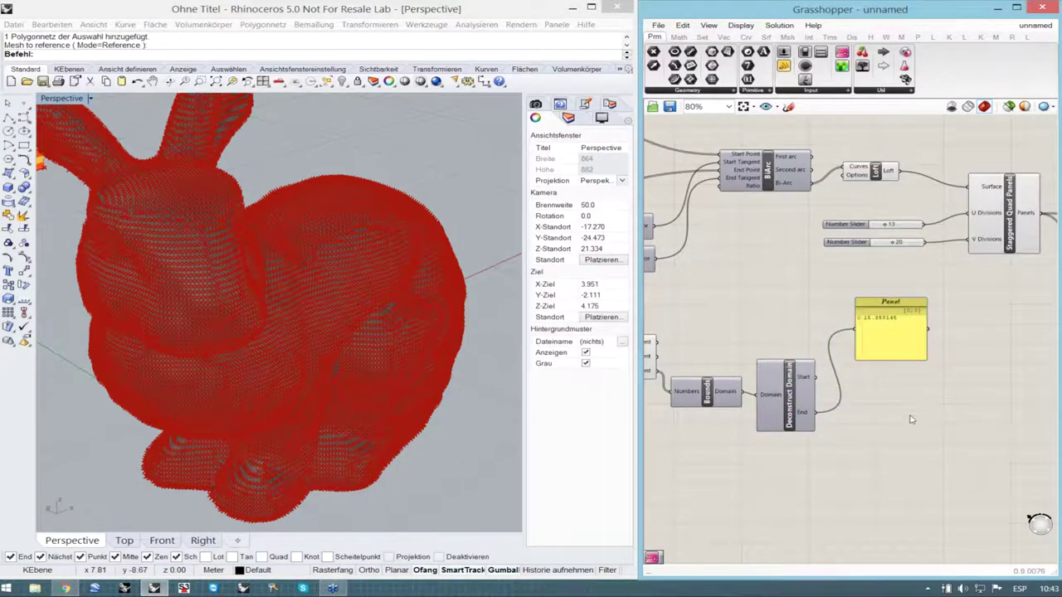
pyautogui.moveTo(903, 357); pyautogui.dragTo(926, 356)
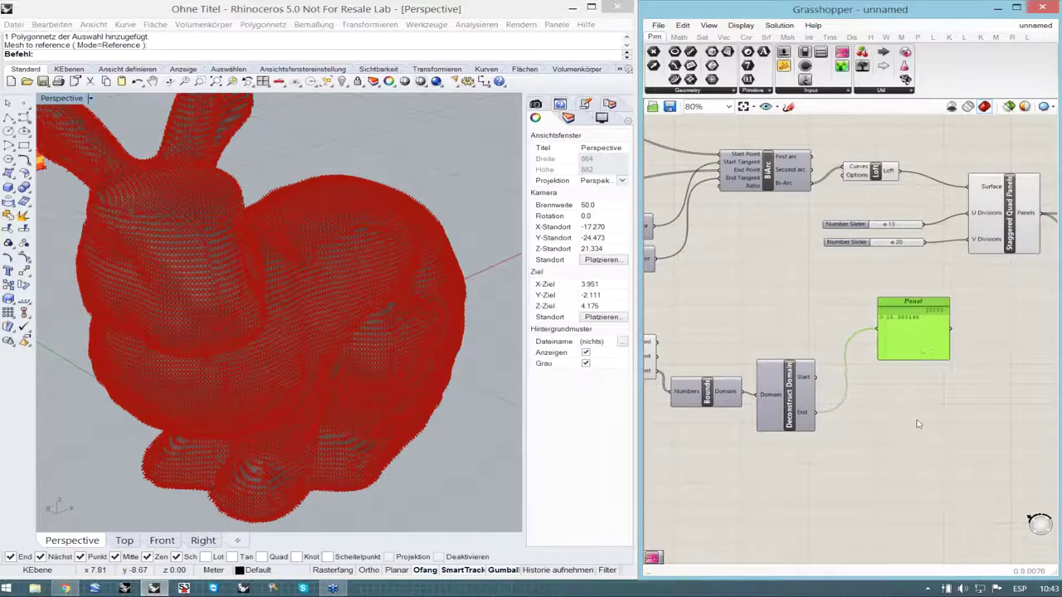
pyautogui.click(918, 425)
pyautogui.scroll(1, 905, 424)
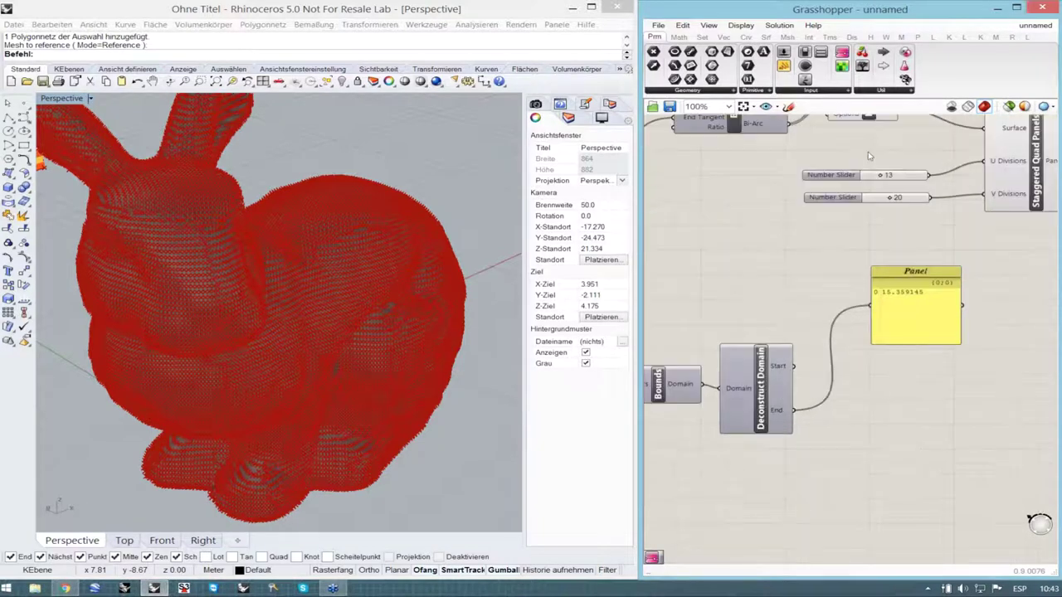
# - Add a Gradient beside Deconstruct Domain, connecting Start to its Lower limit and End to its Upper limit, and check both outputs in the panel
pyautogui.moveTo(842, 64); pyautogui.dragTo(908, 429)
pyautogui.moveTo(793, 366); pyautogui.dragTo(876, 406)
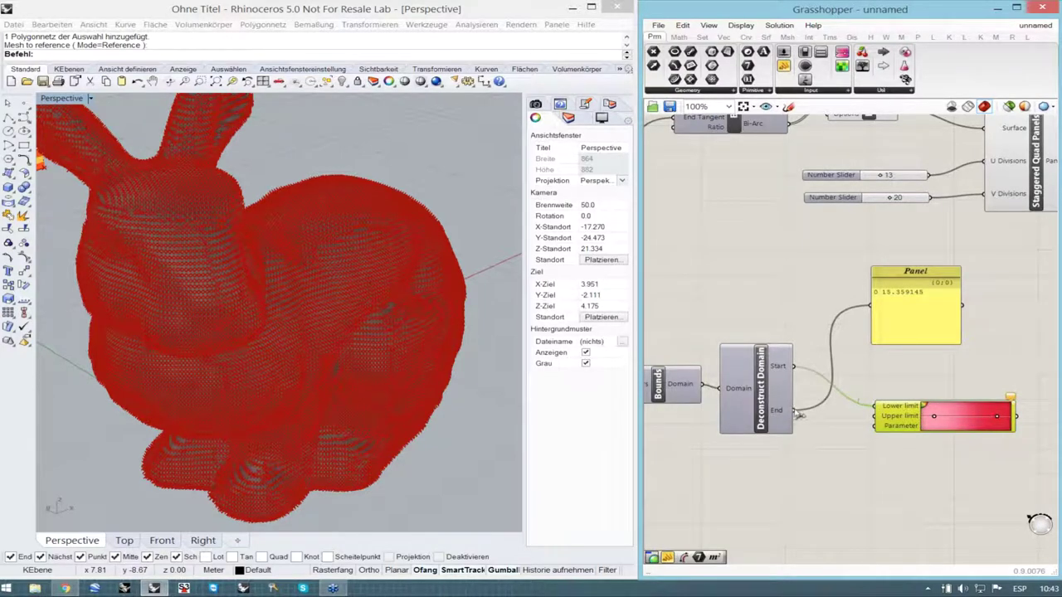
pyautogui.moveTo(798, 368); pyautogui.dragTo(870, 306)
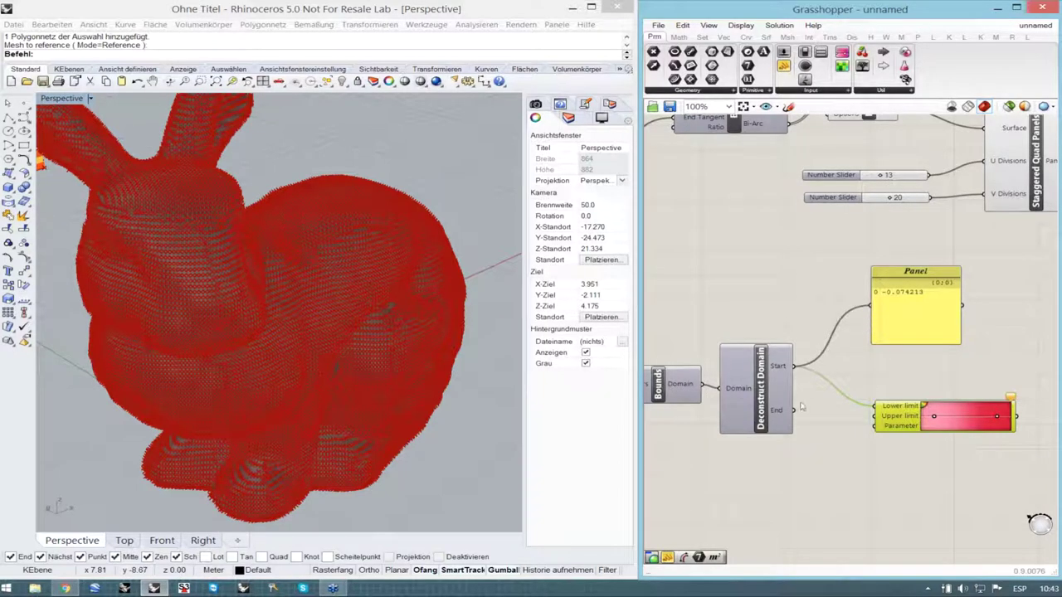
pyautogui.moveTo(795, 410); pyautogui.dragTo(873, 418)
pyautogui.moveTo(796, 412); pyautogui.dragTo(870, 306)
pyautogui.click(873, 358)
pyautogui.click(904, 424)
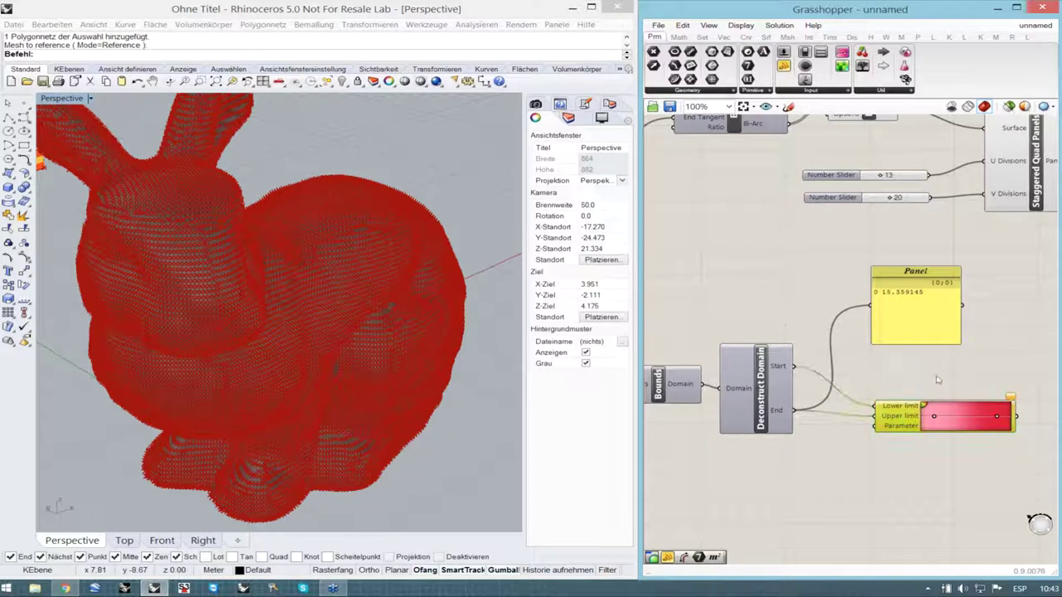
# - Connect the Z component output of the point Deconstruct component to the Parameter input of the Gradient
pyautogui.scroll(-3, 938, 380)
pyautogui.scroll(2, 931, 414)
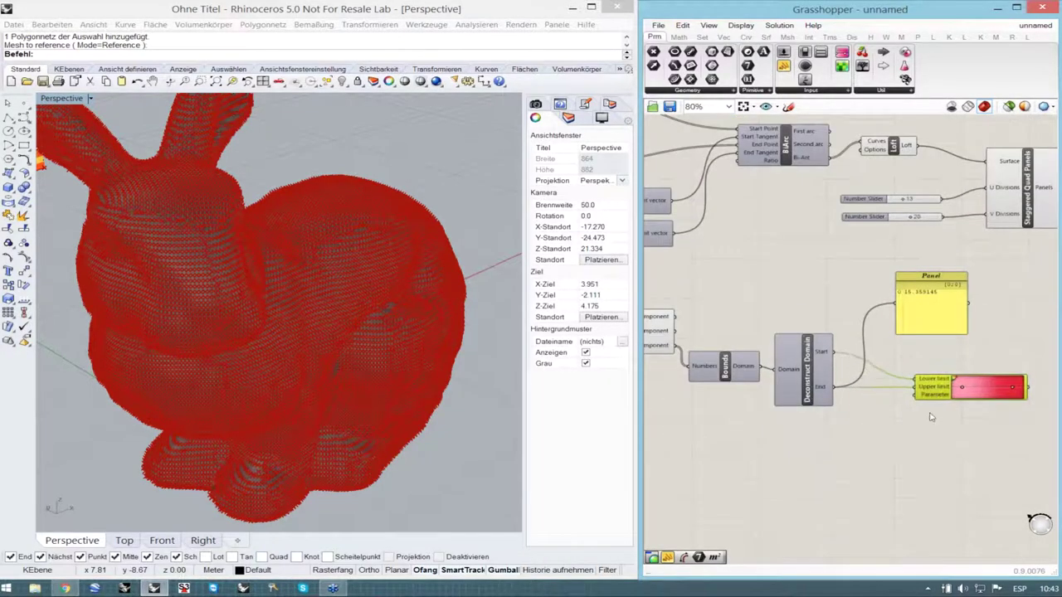
pyautogui.moveTo(947, 396); pyautogui.dragTo(952, 392)
pyautogui.scroll(-1, 943, 403)
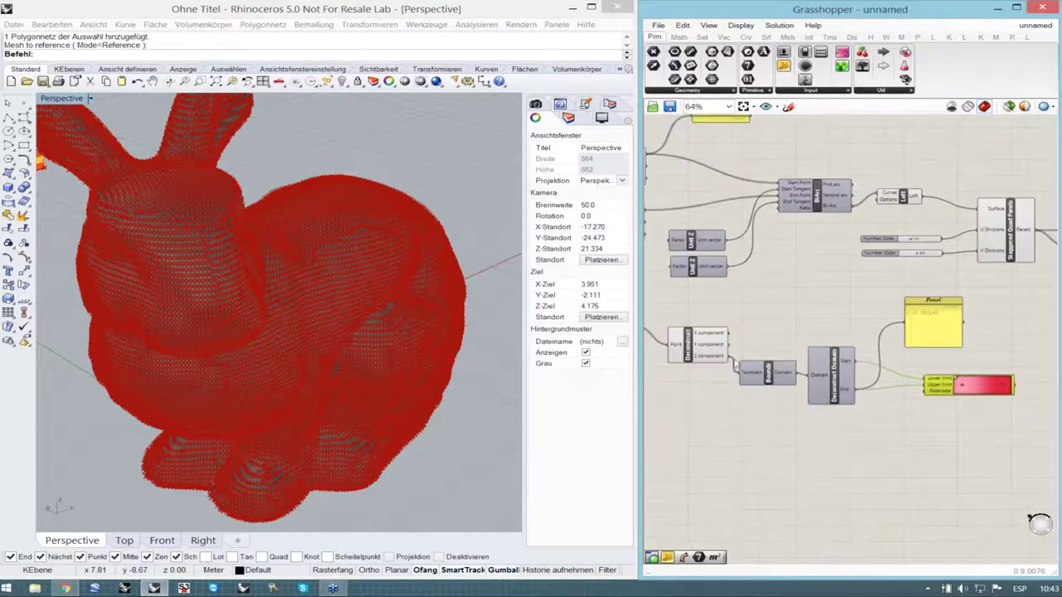
pyautogui.moveTo(733, 358); pyautogui.dragTo(912, 379)
pyautogui.click(955, 428)
pyautogui.click(932, 422)
pyautogui.scroll(-2, 851, 408)
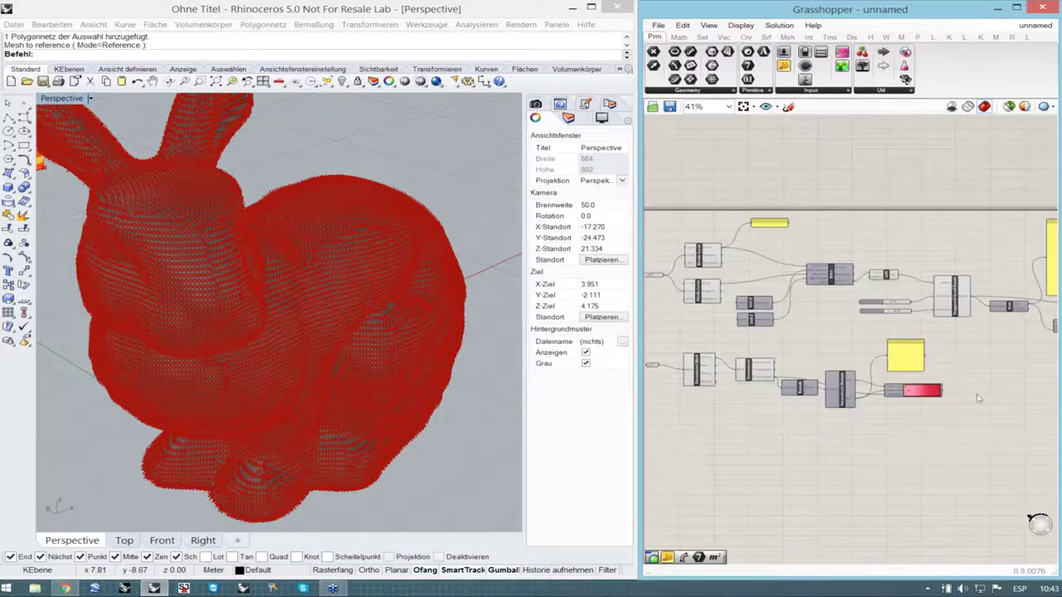
# - Move the Gradient slightly farther right from Deconstruct Domain so its incoming wires are easier to follow
pyautogui.scroll(1, 851, 407)
pyautogui.scroll(2, 979, 398)
pyautogui.scroll(-1, 846, 409)
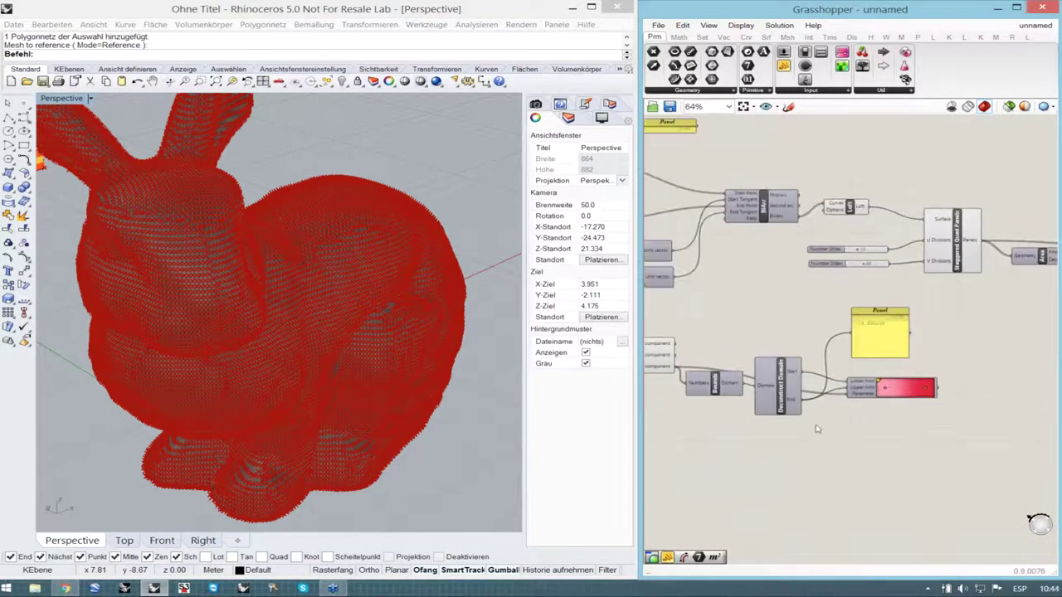
pyautogui.scroll(1, 818, 429)
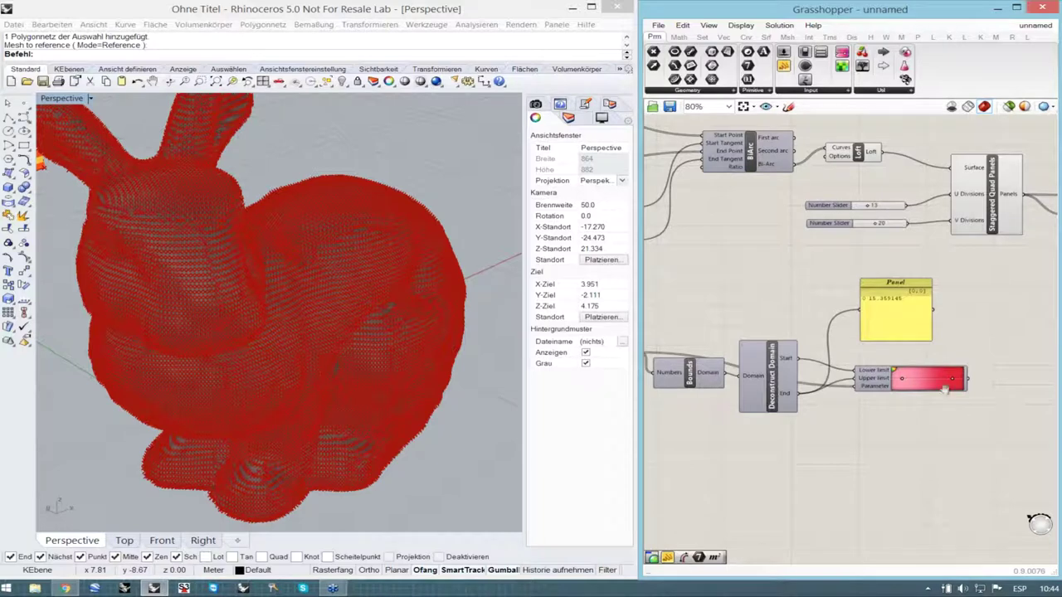
pyautogui.moveTo(944, 401); pyautogui.dragTo(918, 399, button='right')
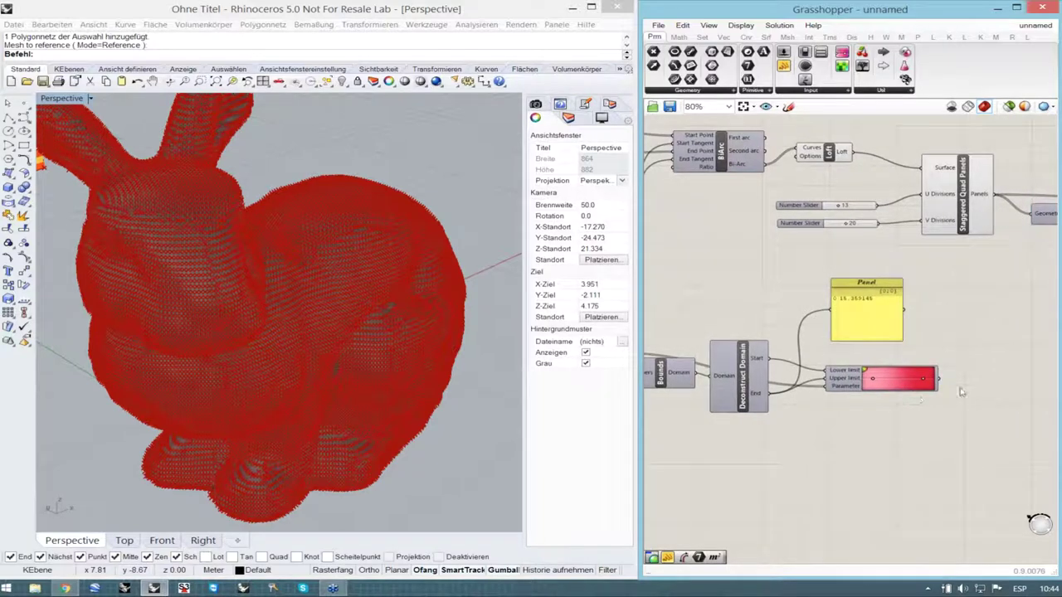
pyautogui.click(846, 387)
pyautogui.moveTo(848, 390); pyautogui.dragTo(874, 400)
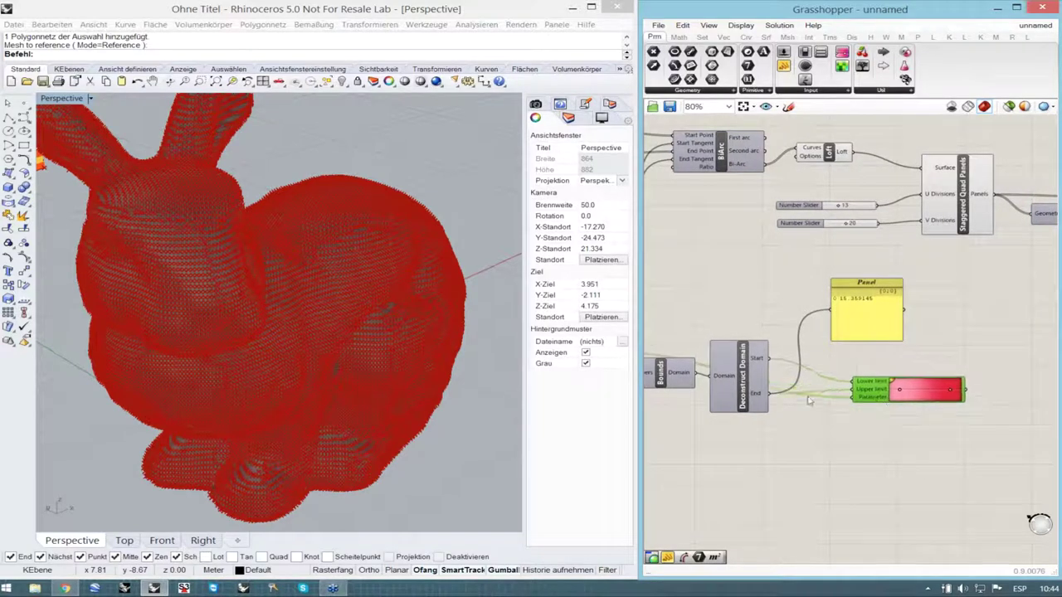
pyautogui.scroll(-2, 809, 400)
pyautogui.scroll(2, 901, 399)
pyautogui.click(974, 391)
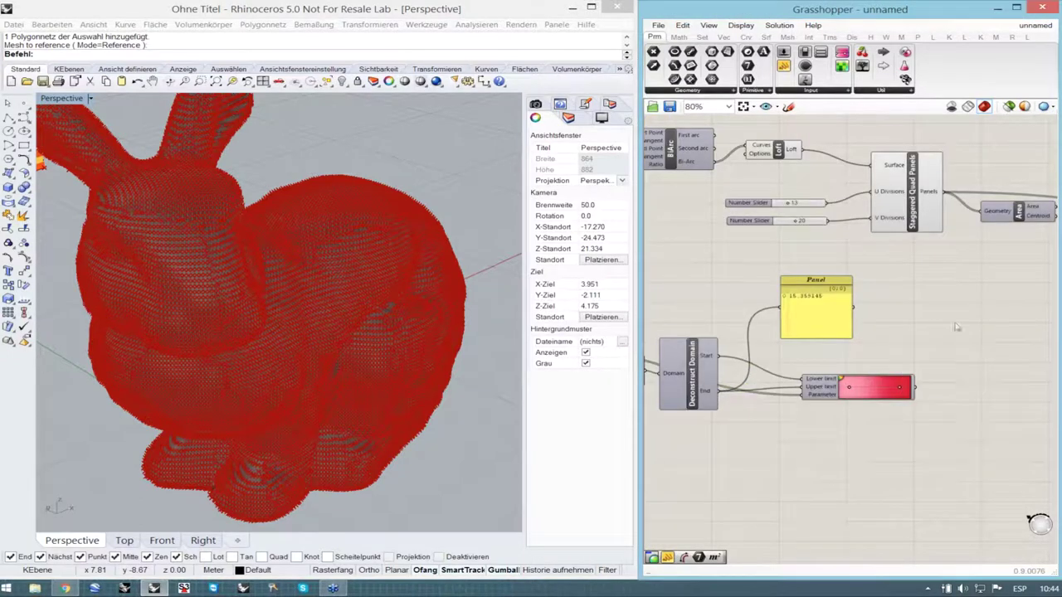
# - Add a Mesh Colours component beside the Gradient and connect the Gradient's output to its Colours input
pyautogui.click(787, 38)
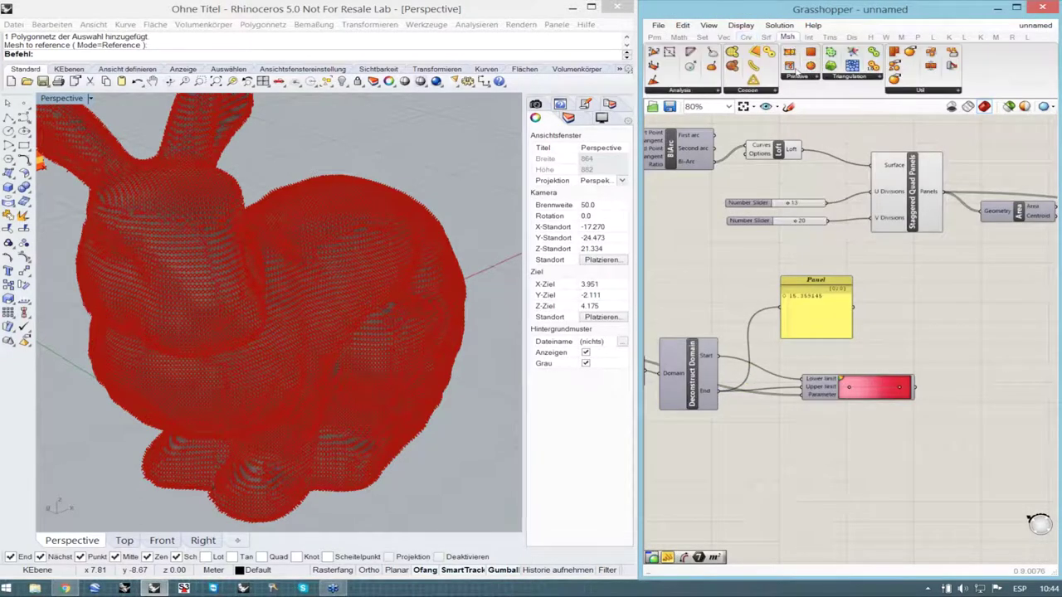
pyautogui.moveTo(961, 355); pyautogui.dragTo(993, 393)
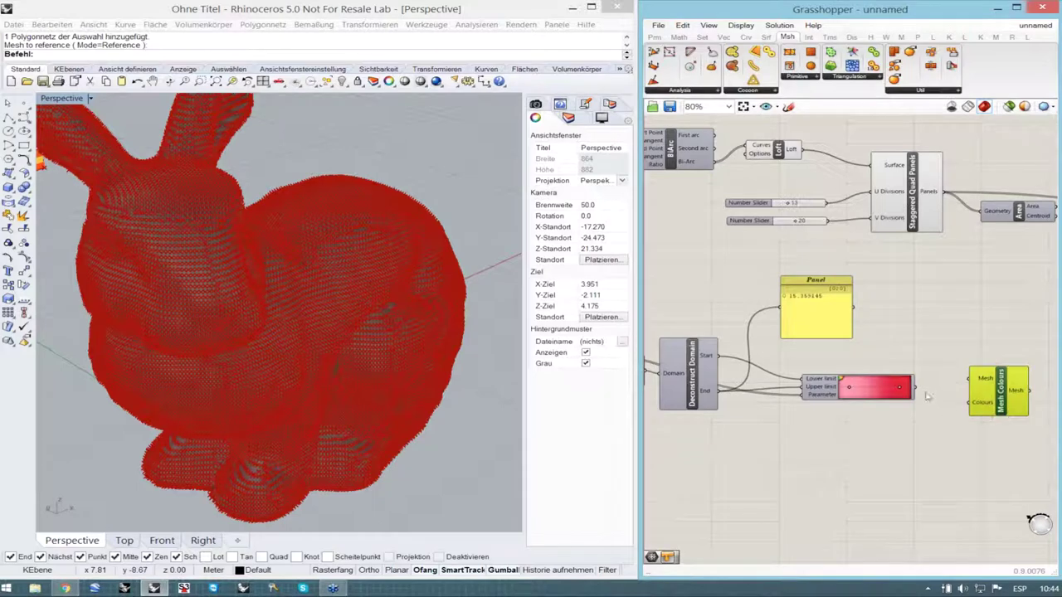
pyautogui.moveTo(914, 386); pyautogui.dragTo(971, 402)
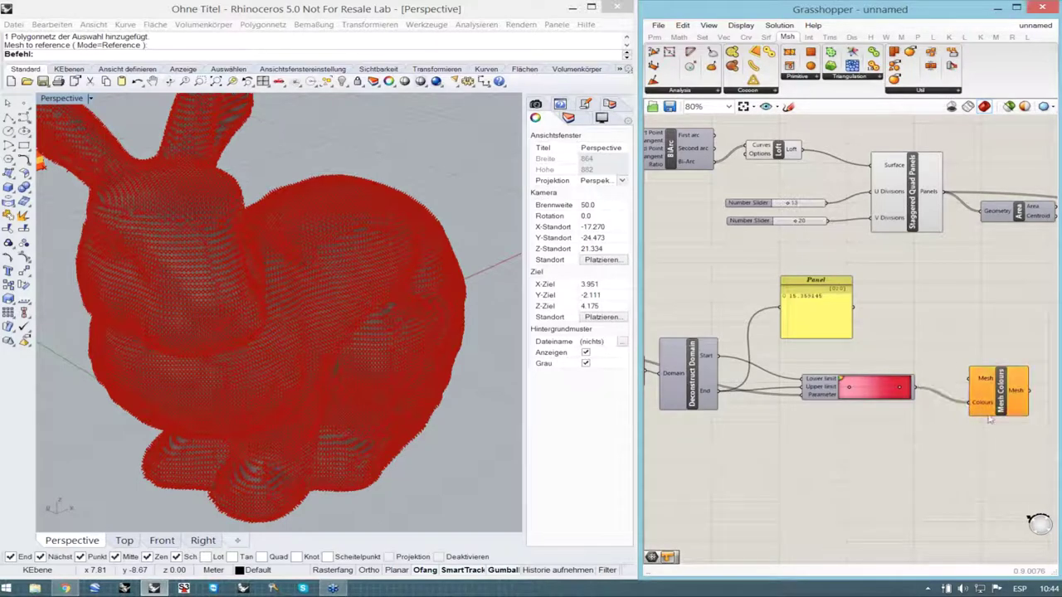
# - Connect the imported bunny's mesh parameter to the Mesh input of Mesh Colours
pyautogui.scroll(-4, 1006, 390)
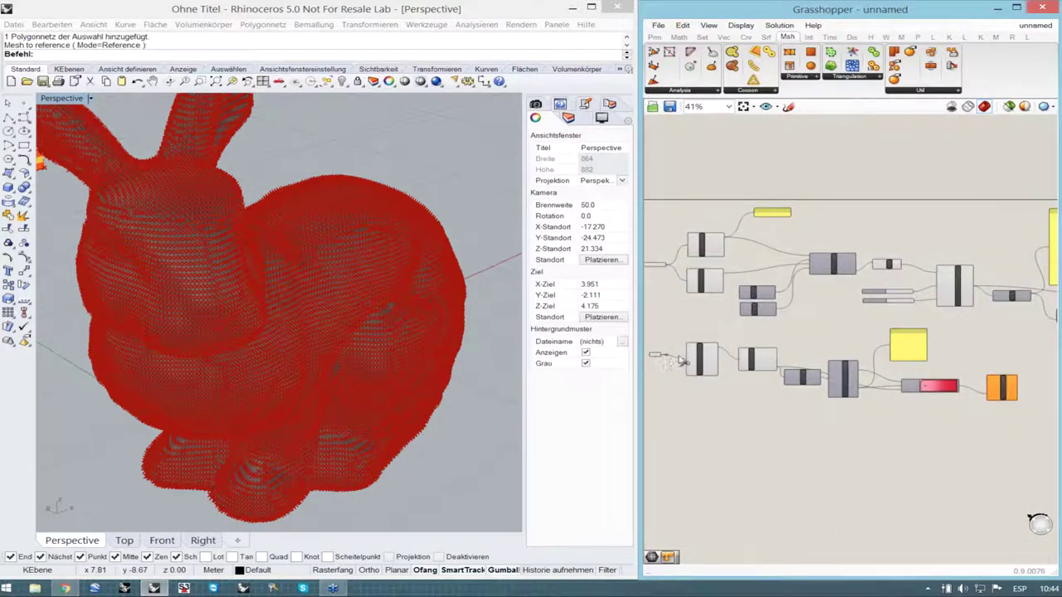
pyautogui.moveTo(960, 374); pyautogui.dragTo(993, 389)
pyautogui.click(998, 397)
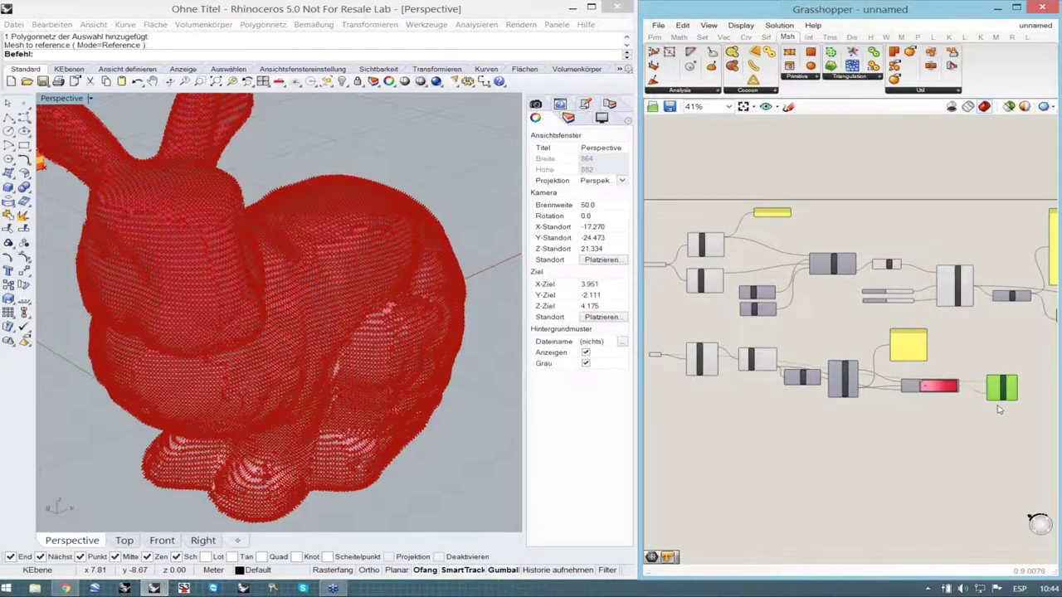
# - Turn off the preview of Deconstruct Mesh to hide the vertex points covering the coloured bunny
pyautogui.moveTo(379, 335); pyautogui.dragTo(362, 355, button='right')
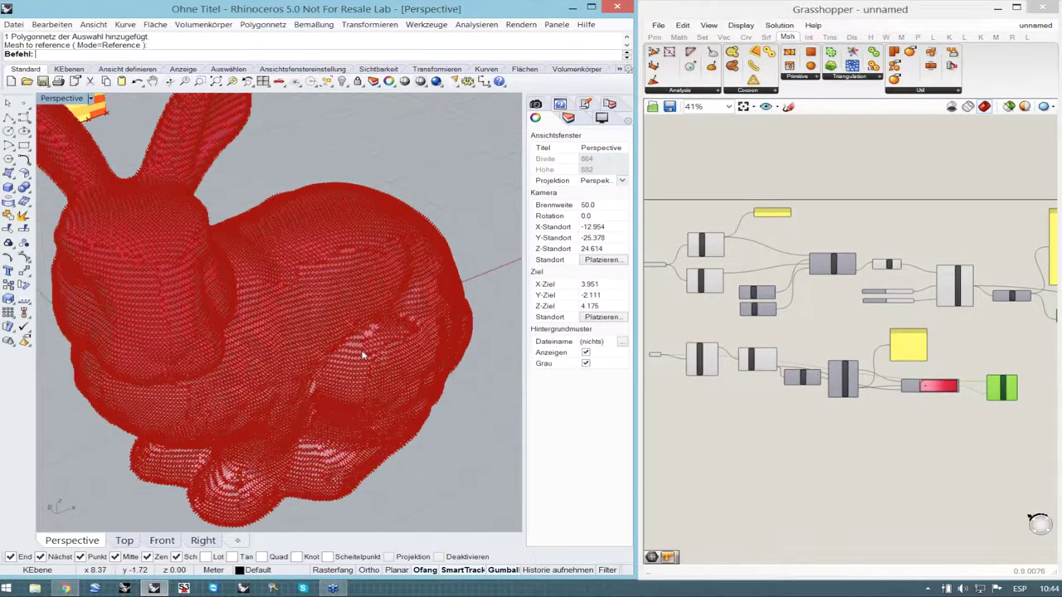
pyautogui.scroll(11, 362, 353)
pyautogui.scroll(-15, 365, 334)
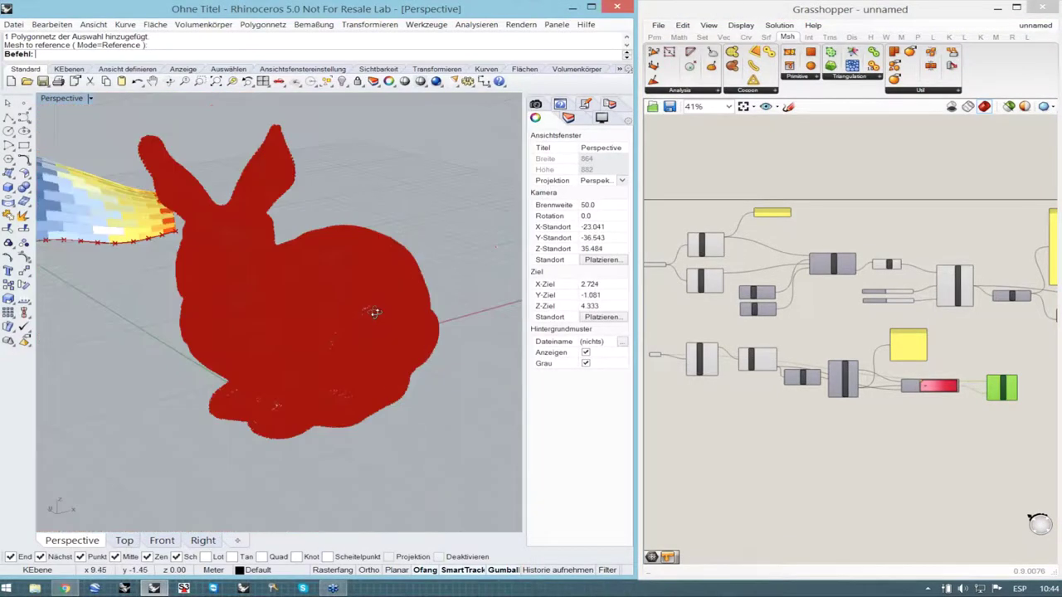
pyautogui.scroll(2, 375, 310)
pyautogui.moveTo(374, 310); pyautogui.dragTo(327, 356, button='right')
pyautogui.scroll(2, 327, 357)
pyautogui.scroll(3, 326, 357)
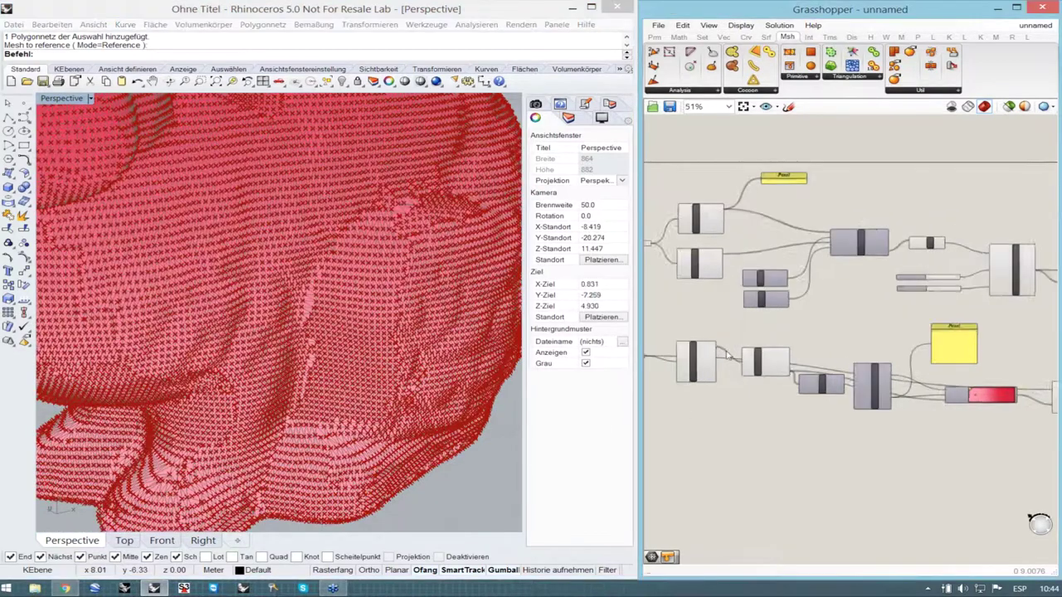
pyautogui.scroll(2, 726, 353)
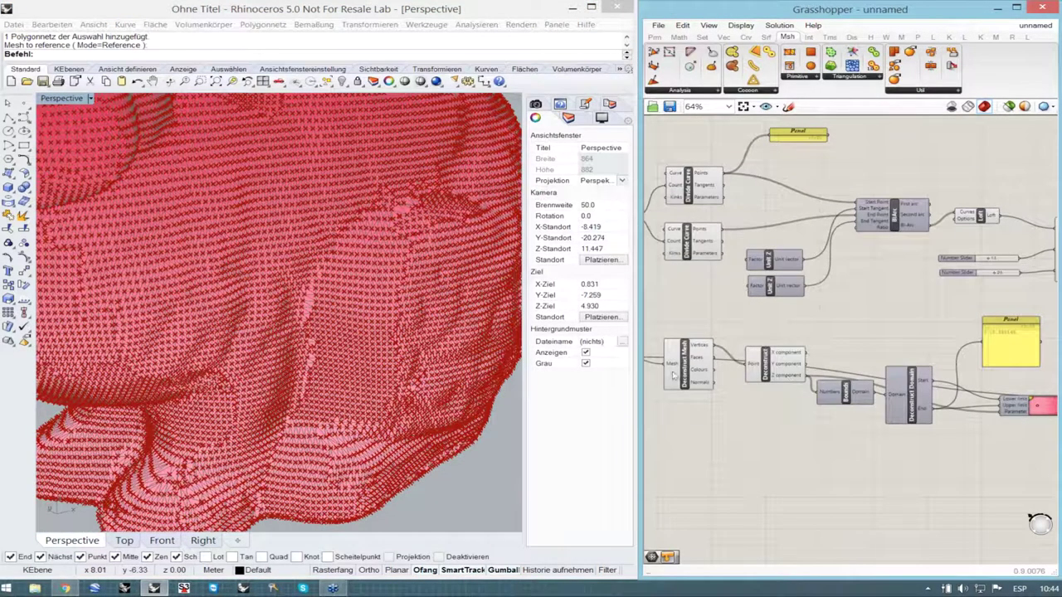
pyautogui.click(686, 369)
pyautogui.middleClick(702, 371)
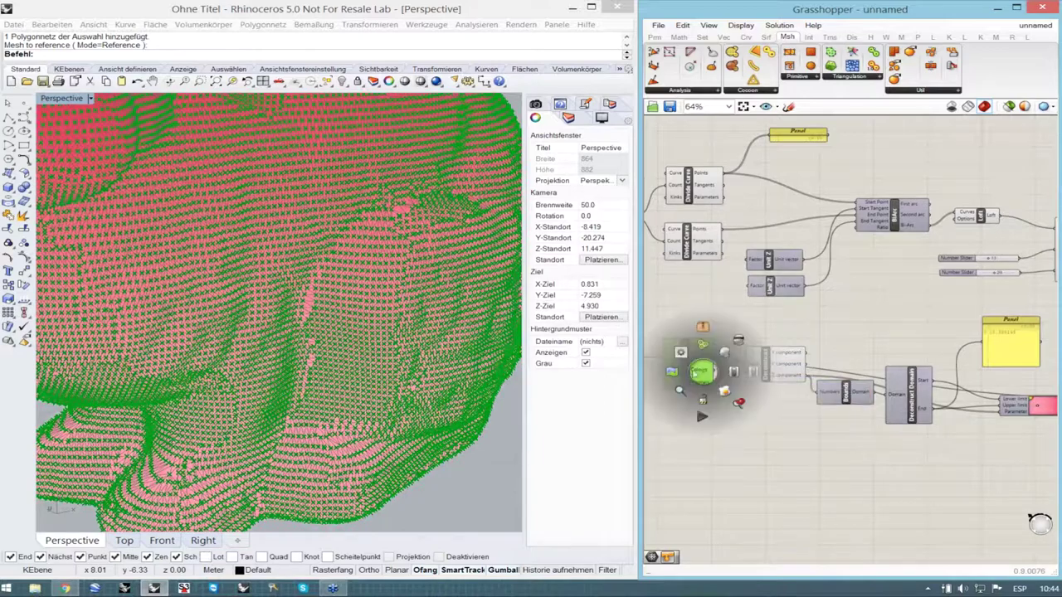
pyautogui.click(740, 341)
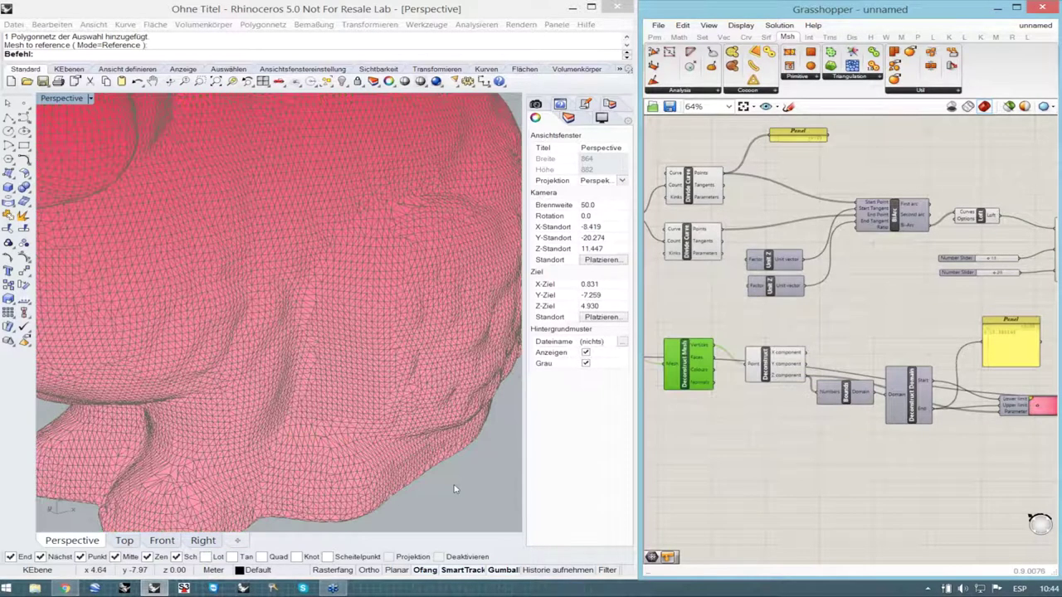
# - Apply the red-yellow-blue colour preset to the Gradient that colours the bunny
pyautogui.scroll(-5, 269, 301)
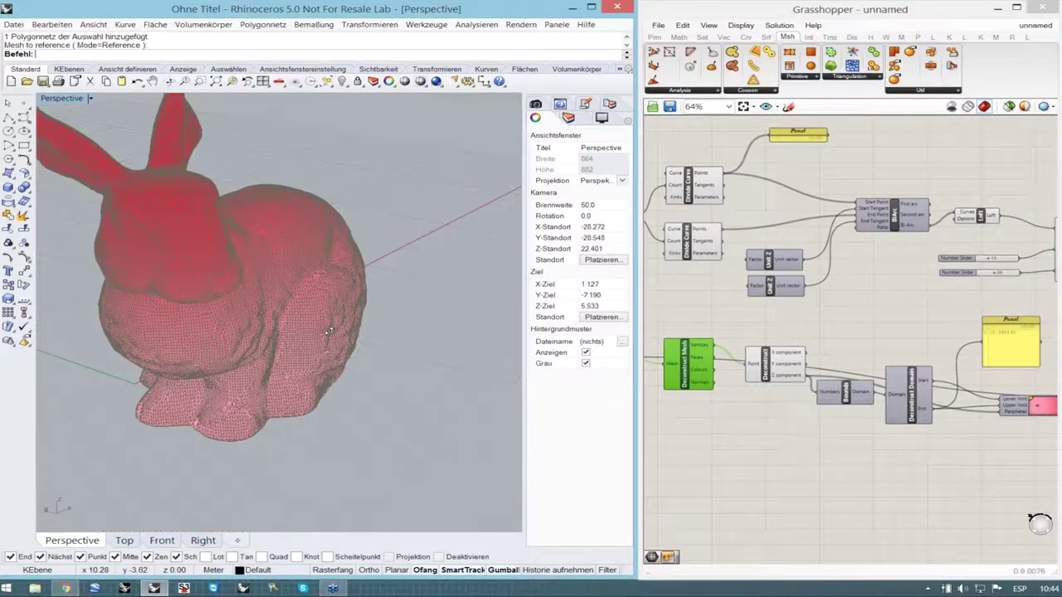
pyautogui.moveTo(252, 320); pyautogui.dragTo(217, 274, button='right')
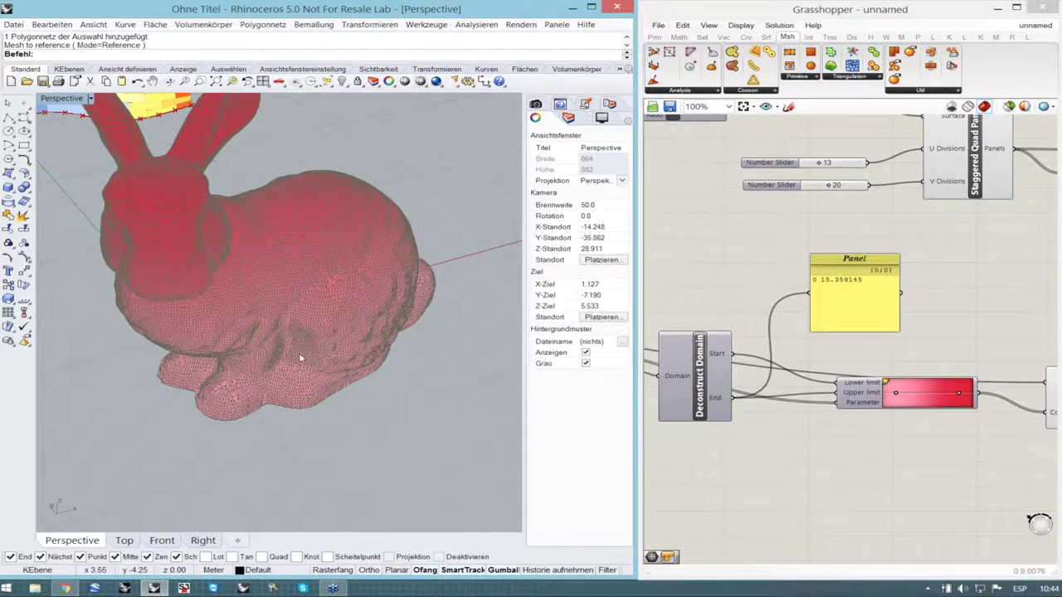
pyautogui.moveTo(302, 359); pyautogui.dragTo(338, 407, button='right')
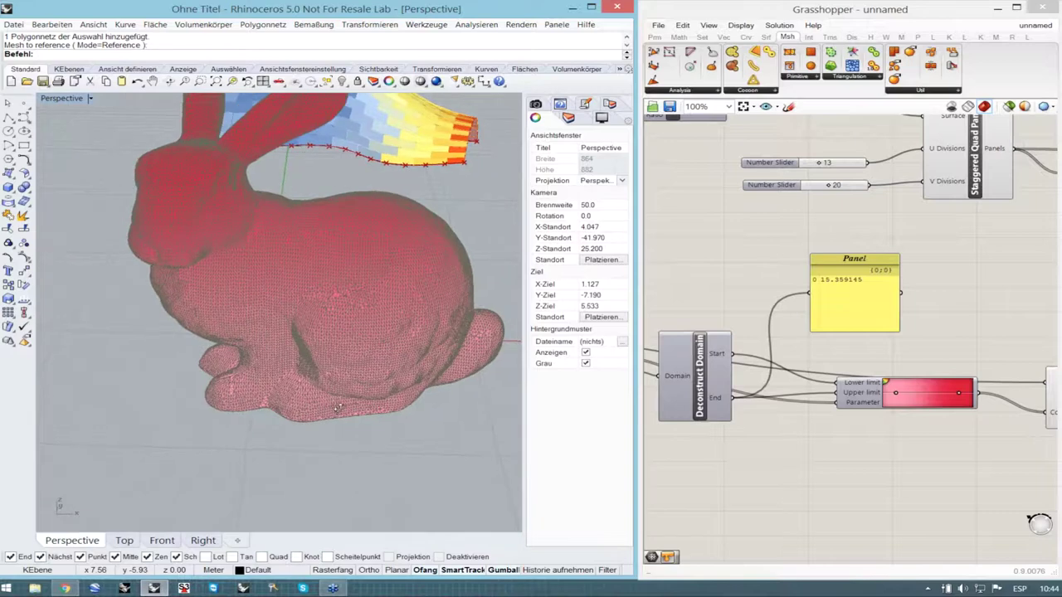
pyautogui.rightClick(911, 400)
pyautogui.click(855, 490)
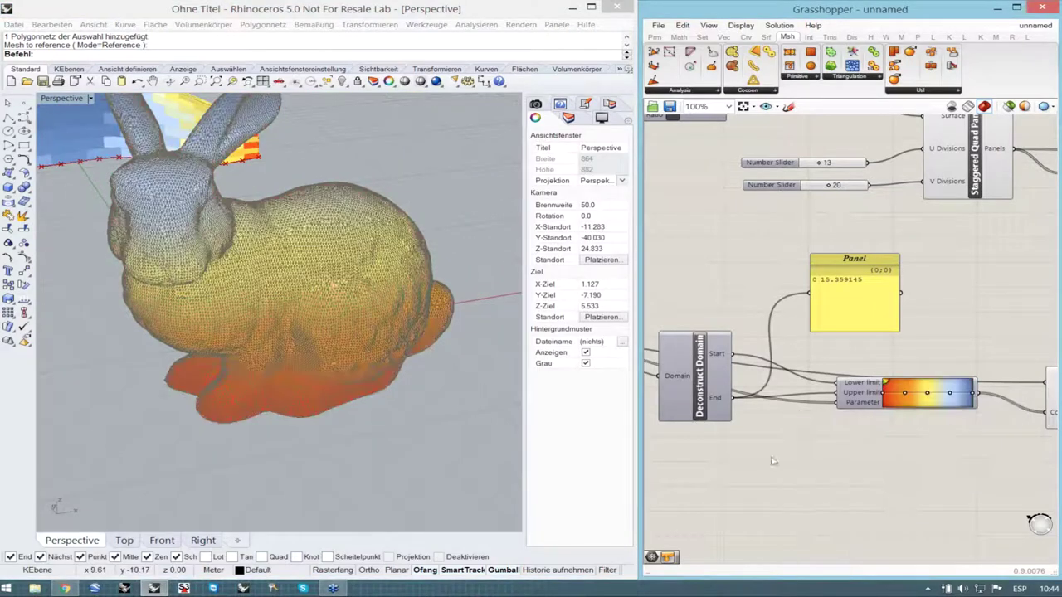
# - Apply the multicolour rainbow preset to the bunny's Gradient and inspect the colouring on the mesh
pyautogui.rightClick(904, 401)
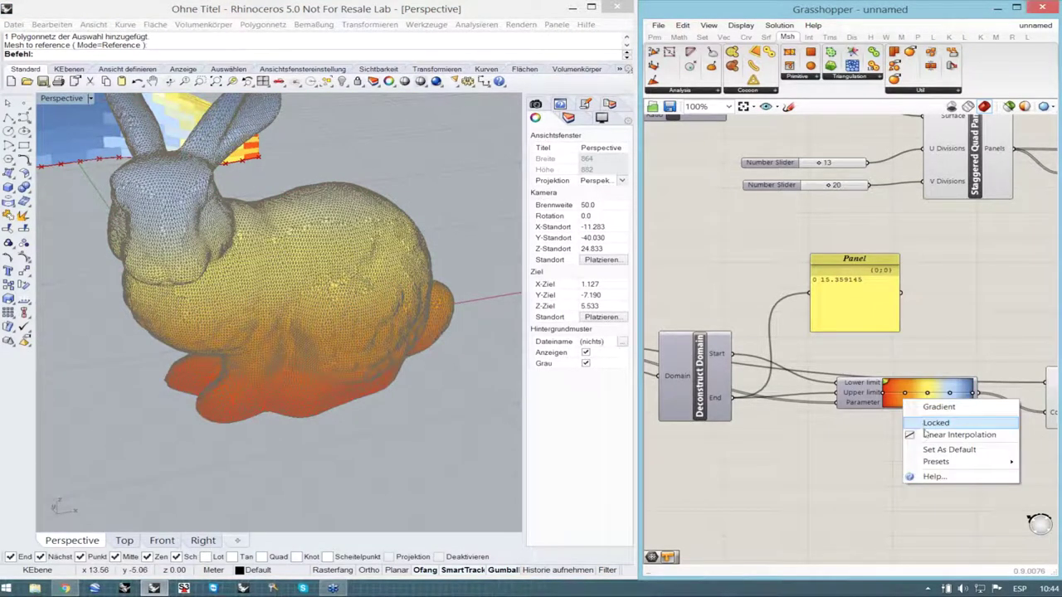
pyautogui.moveTo(933, 461)
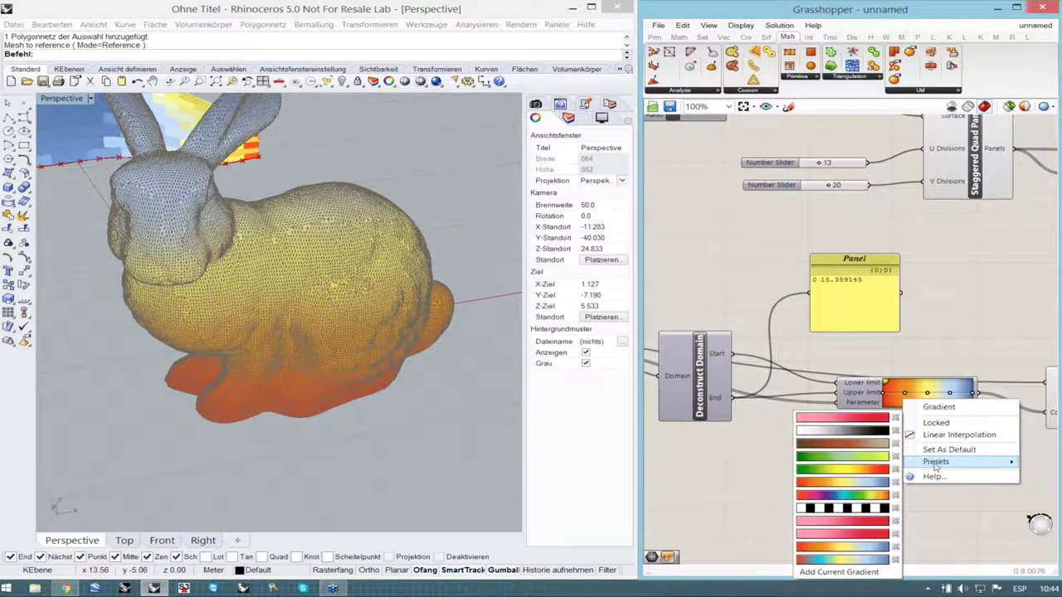
pyautogui.click(854, 496)
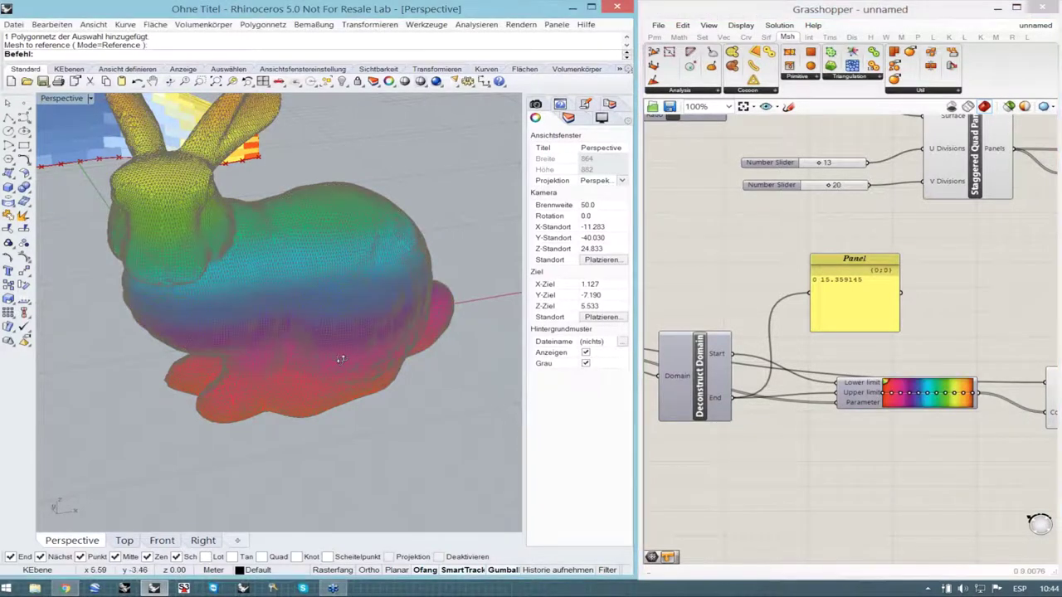
pyautogui.moveTo(340, 358); pyautogui.dragTo(306, 394, button='right')
pyautogui.scroll(-5, 334, 404)
pyautogui.scroll(5, 311, 376)
pyautogui.scroll(2, 308, 379)
pyautogui.scroll(-2, 306, 394)
pyautogui.scroll(-1, 704, 465)
# - Add a Mesh parameter beside Mesh Colours and connect the Mesh output of Mesh Colours to it
pyautogui.moveTo(1043, 444); pyautogui.dragTo(903, 447, button='right')
pyautogui.scroll(1, 904, 447)
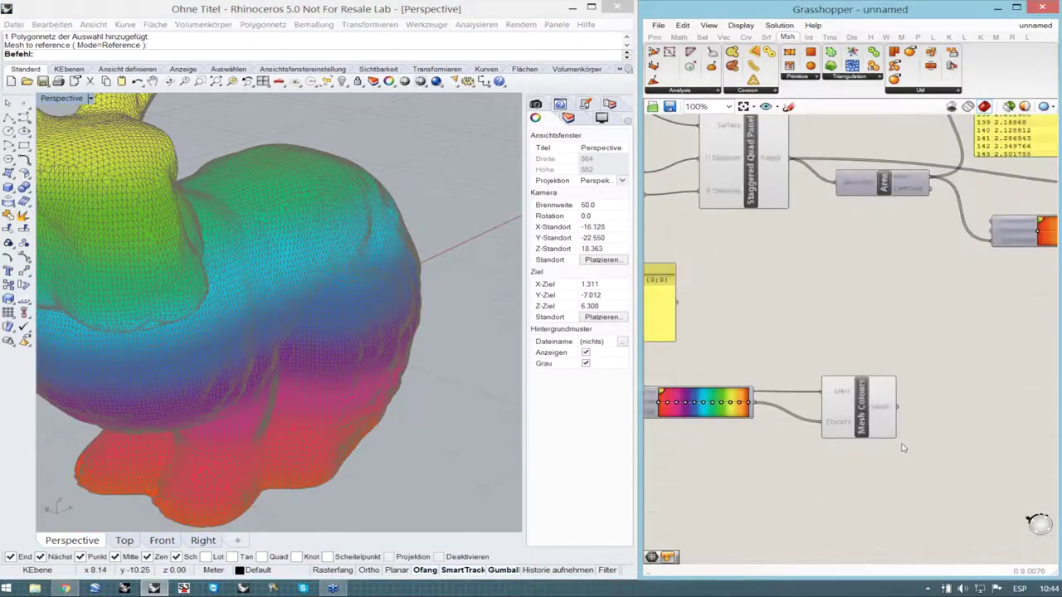
pyautogui.scroll(2, 903, 448)
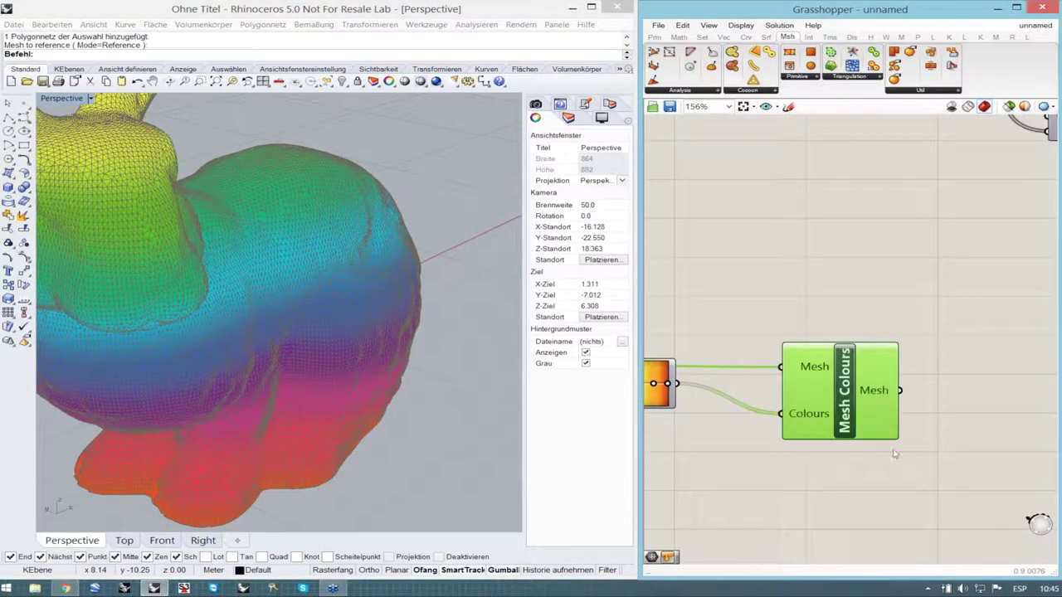
pyautogui.doubleClick(976, 425)
pyautogui.write('mesh')
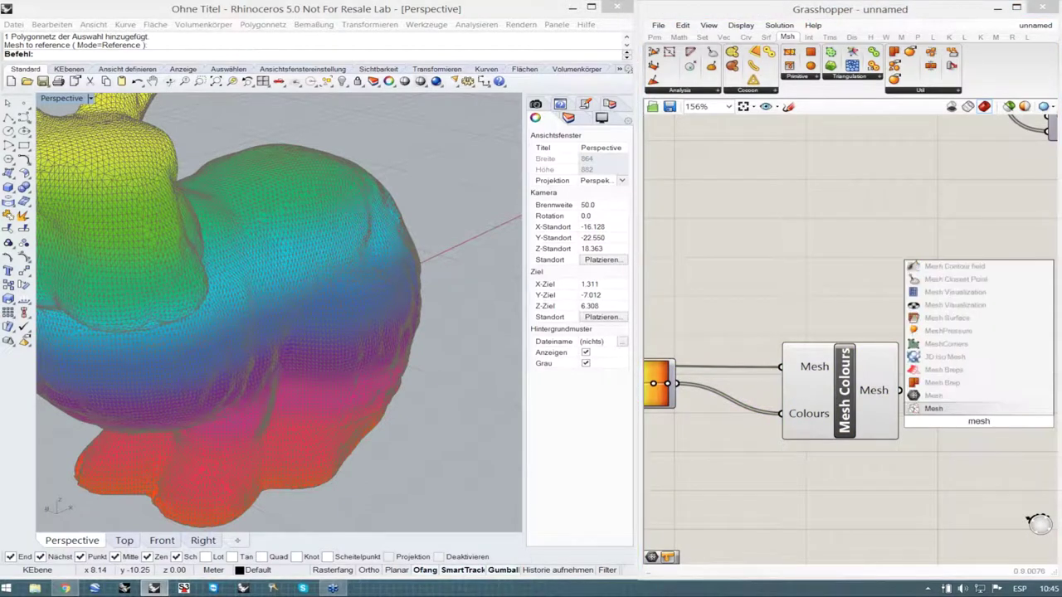
pyautogui.click(944, 395)
pyautogui.moveTo(967, 417); pyautogui.dragTo(980, 392)
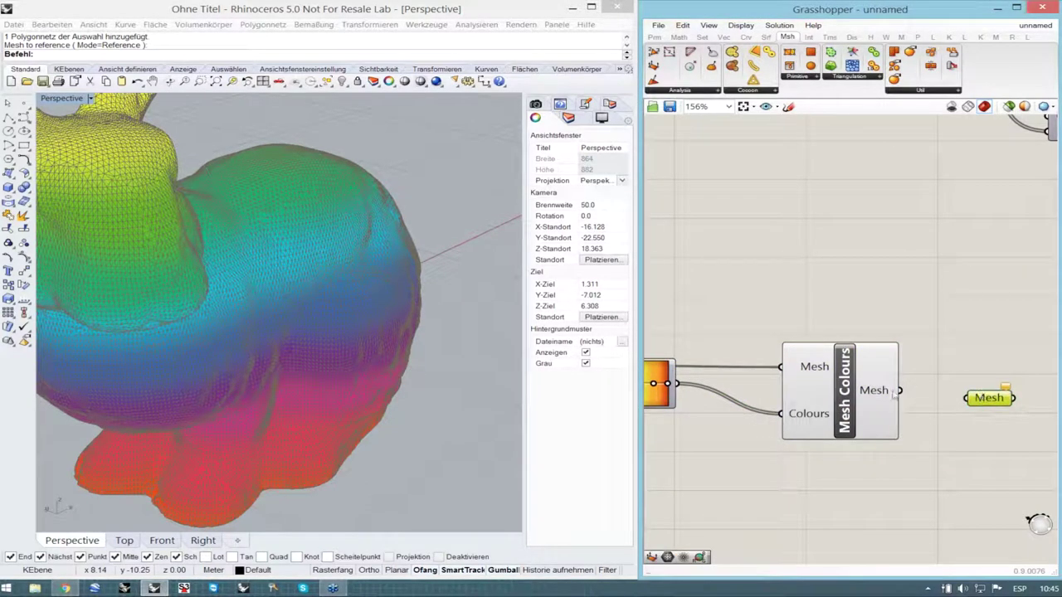
pyautogui.moveTo(893, 392); pyautogui.dragTo(966, 399)
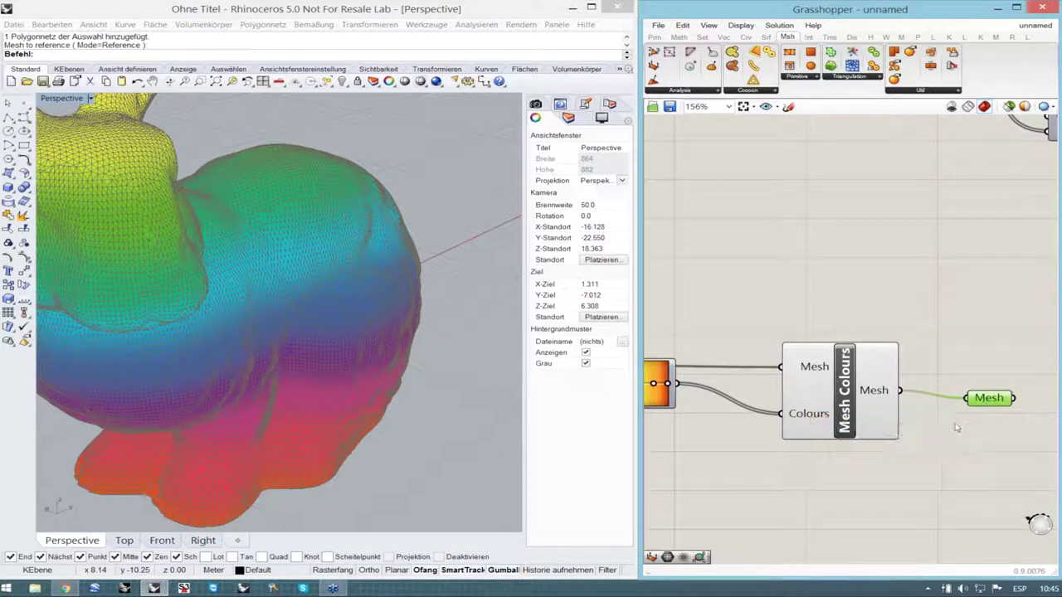
pyautogui.scroll(-2, 846, 461)
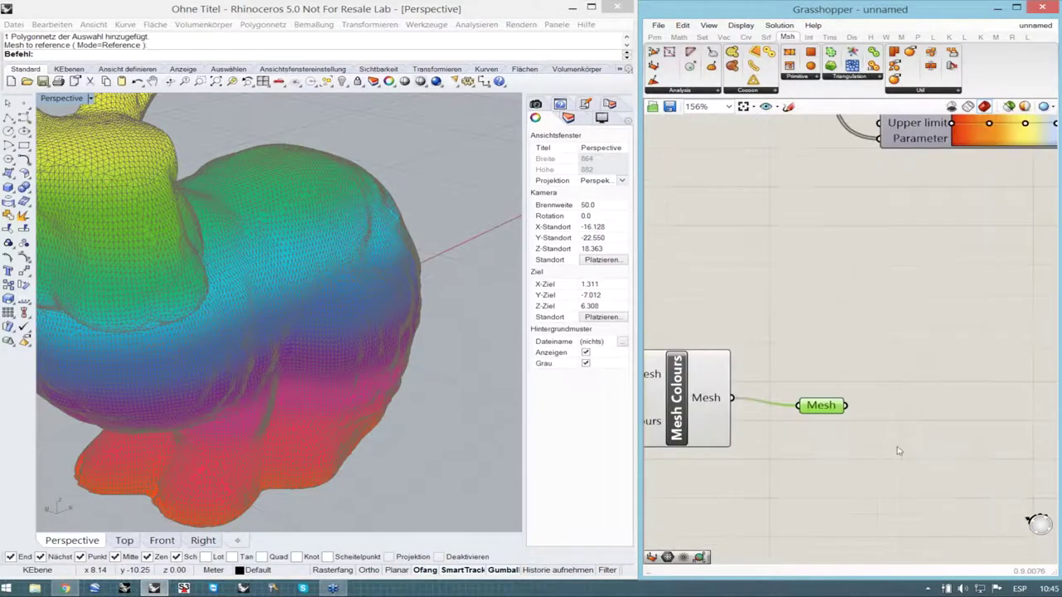
# - Compare the rainbow-coloured bunny with the area-coloured quad panels in the viewport, and review both component chains on the canvas
pyautogui.scroll(3, 795, 415)
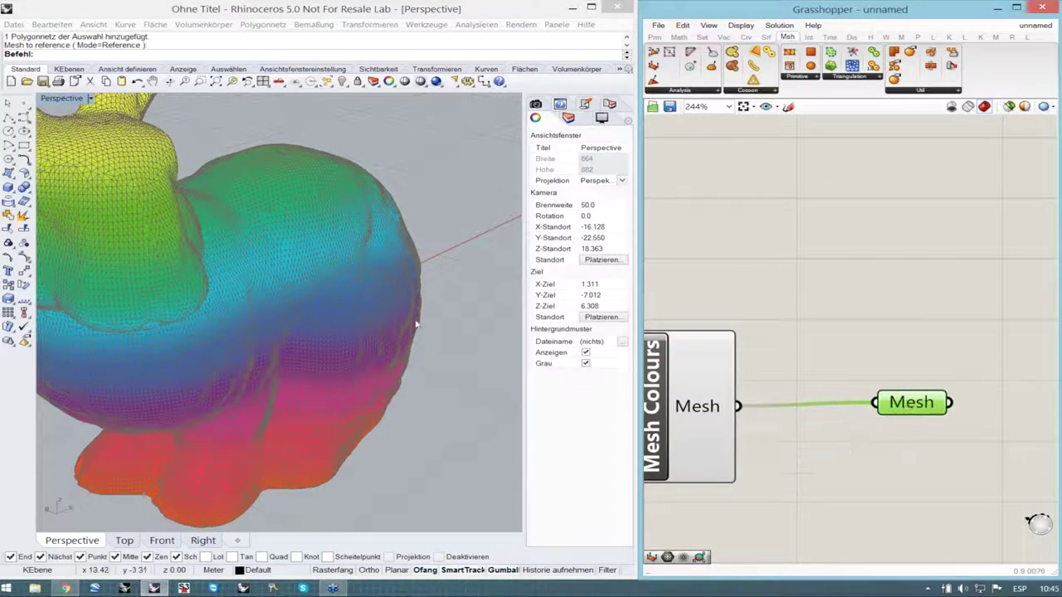
pyautogui.click(385, 396)
pyautogui.scroll(-18, 385, 397)
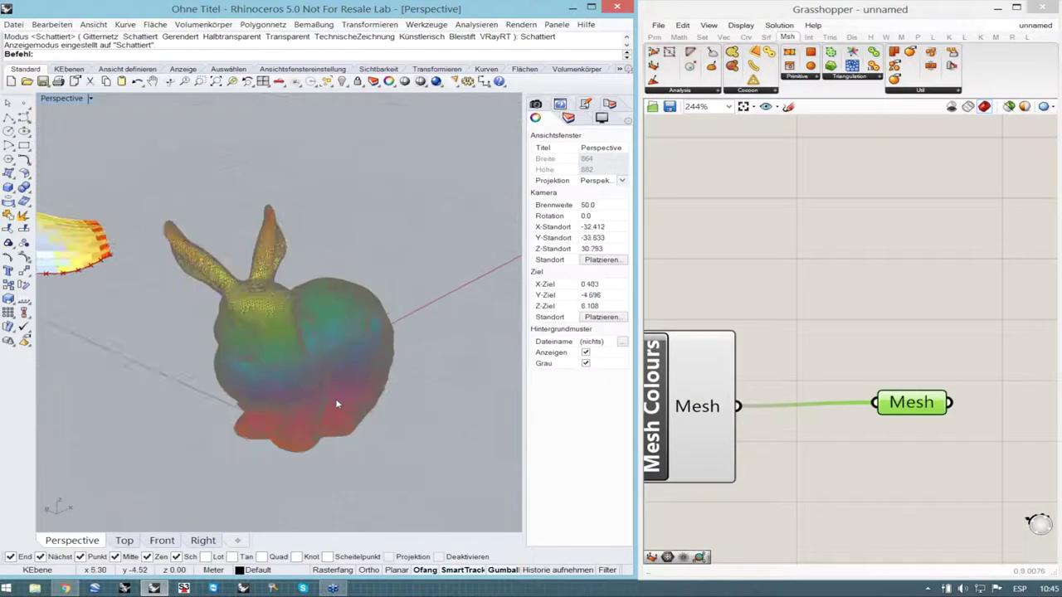
pyautogui.scroll(2, 126, 300)
pyautogui.scroll(4, 127, 300)
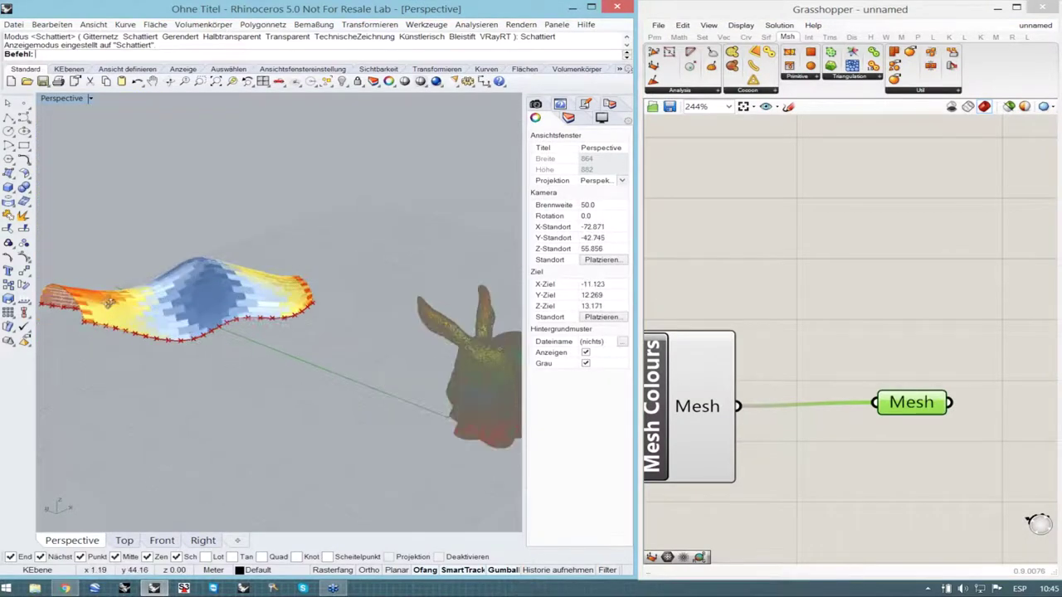
pyautogui.moveTo(153, 294)
pyautogui.mouseDown(button='right')
pyautogui.moveTo(108, 303)
pyautogui.moveTo(146, 303)
pyautogui.mouseUp(button='right')
pyautogui.click(847, 295)
pyautogui.scroll(-2, 814, 399)
pyautogui.scroll(-5, 818, 402)
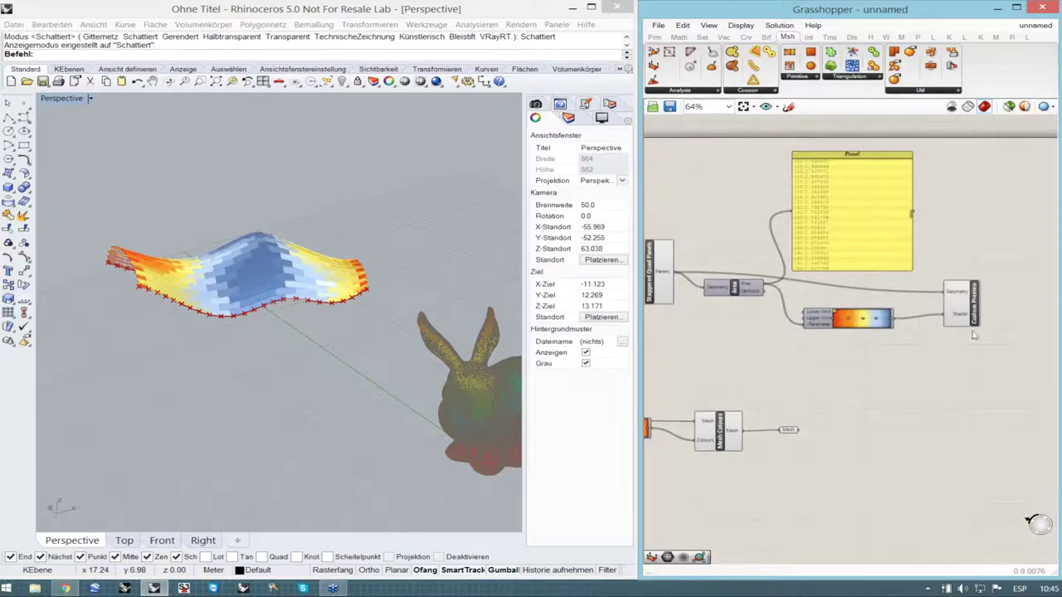
pyautogui.scroll(1, 974, 334)
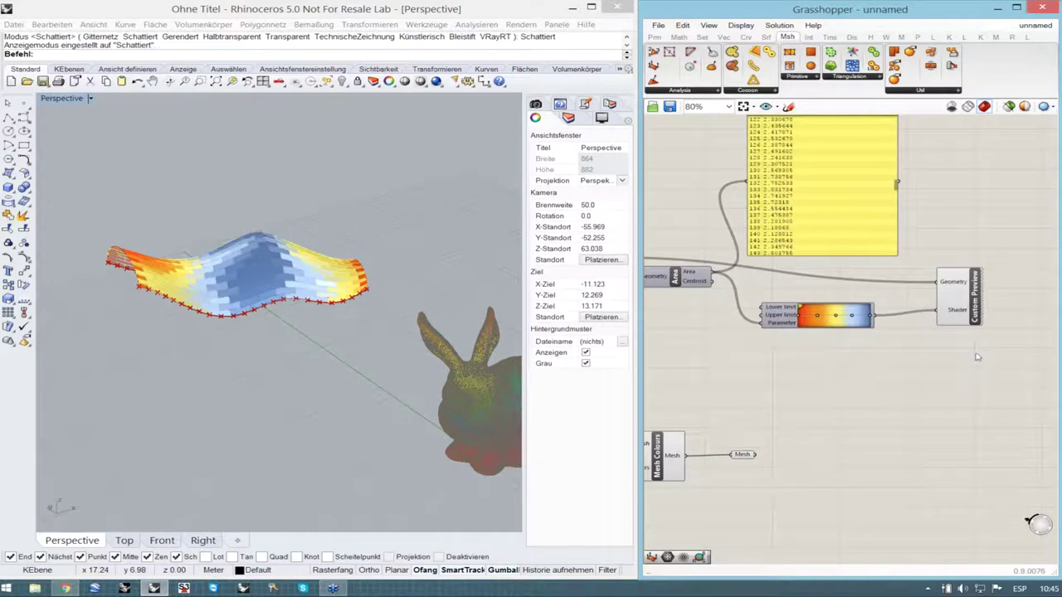
pyautogui.scroll(-2, 976, 356)
pyautogui.scroll(2, 713, 303)
pyautogui.click(712, 303)
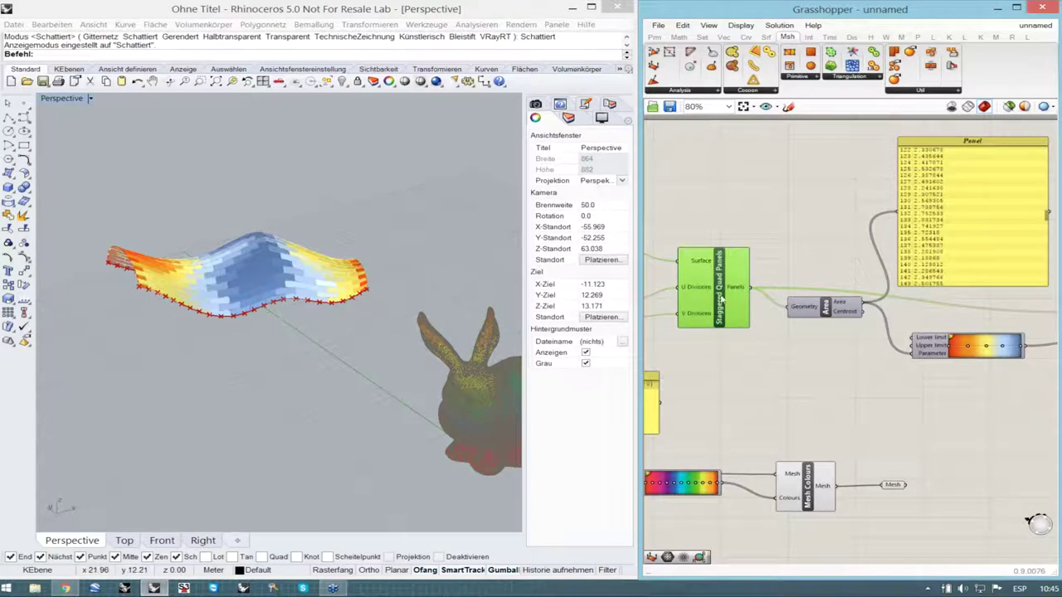
pyautogui.click(794, 396)
pyautogui.scroll(-2, 832, 344)
pyautogui.scroll(1, 820, 445)
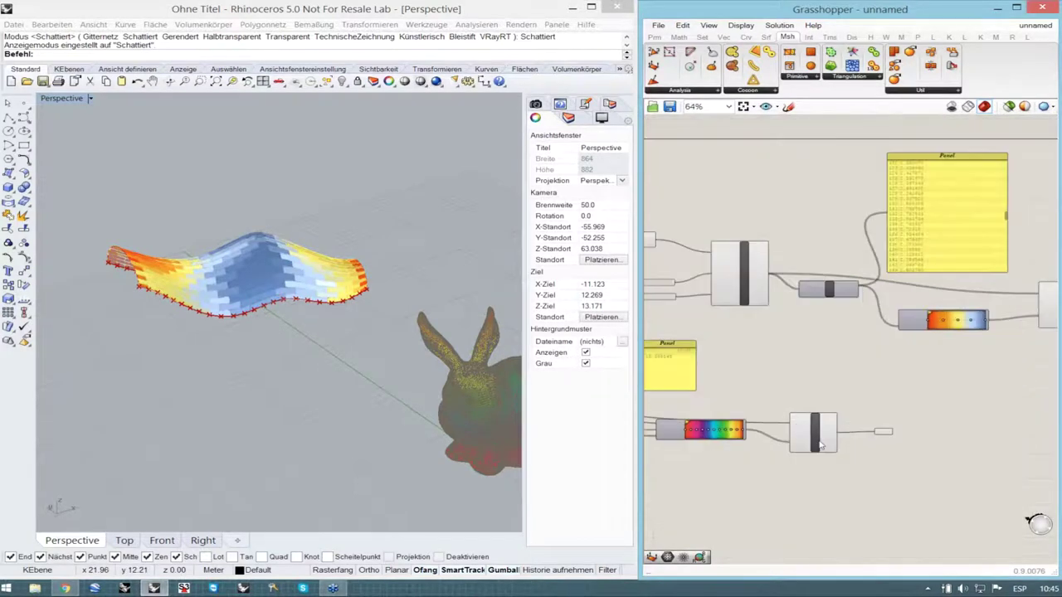
pyautogui.scroll(3, 820, 446)
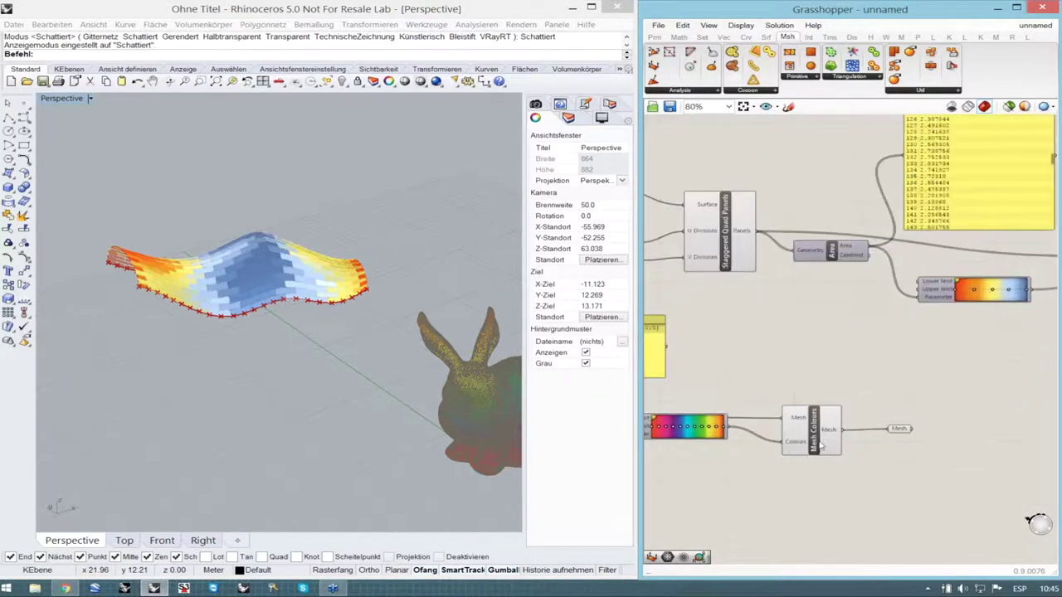
# - Bake the Mesh parameter holding the coloured bunny to Layer 01 as a group
pyautogui.click(267, 389)
pyautogui.scroll(-6, 273, 387)
pyautogui.scroll(7, 421, 422)
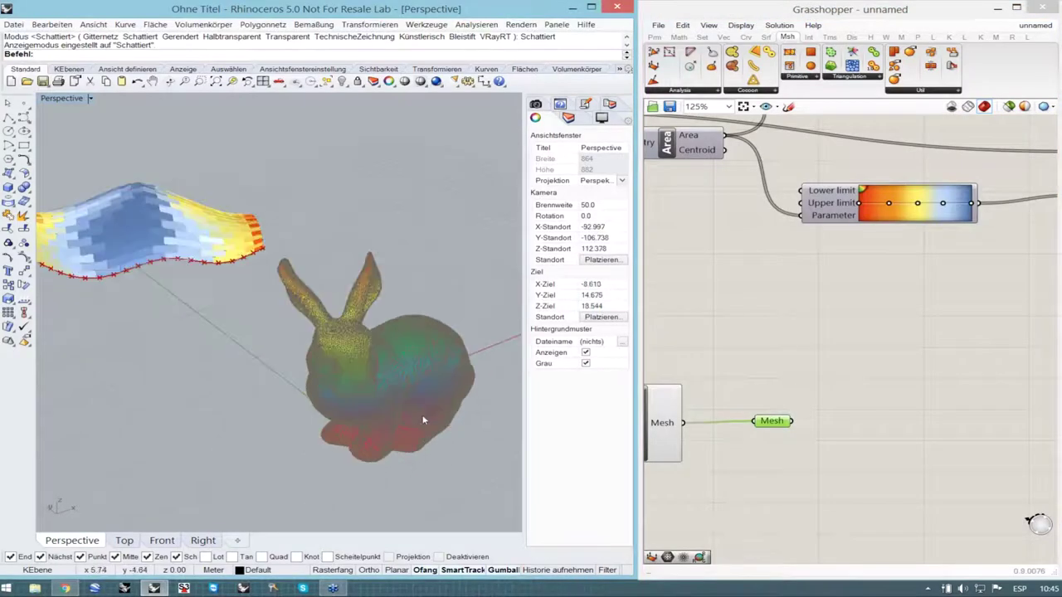
pyautogui.scroll(4, 425, 415)
pyautogui.click(768, 441)
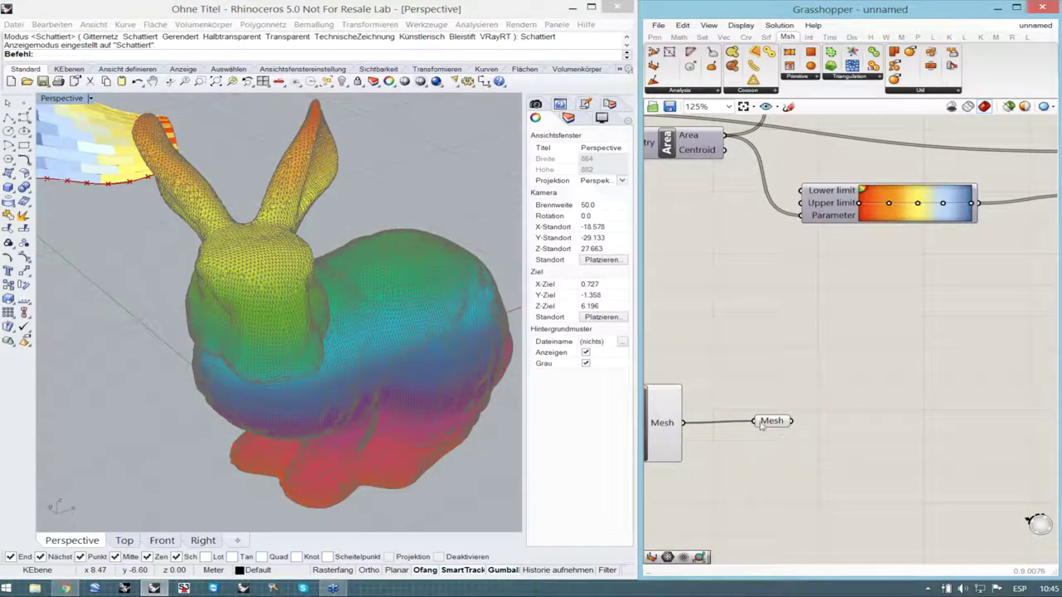
pyautogui.moveTo(761, 424); pyautogui.dragTo(770, 429)
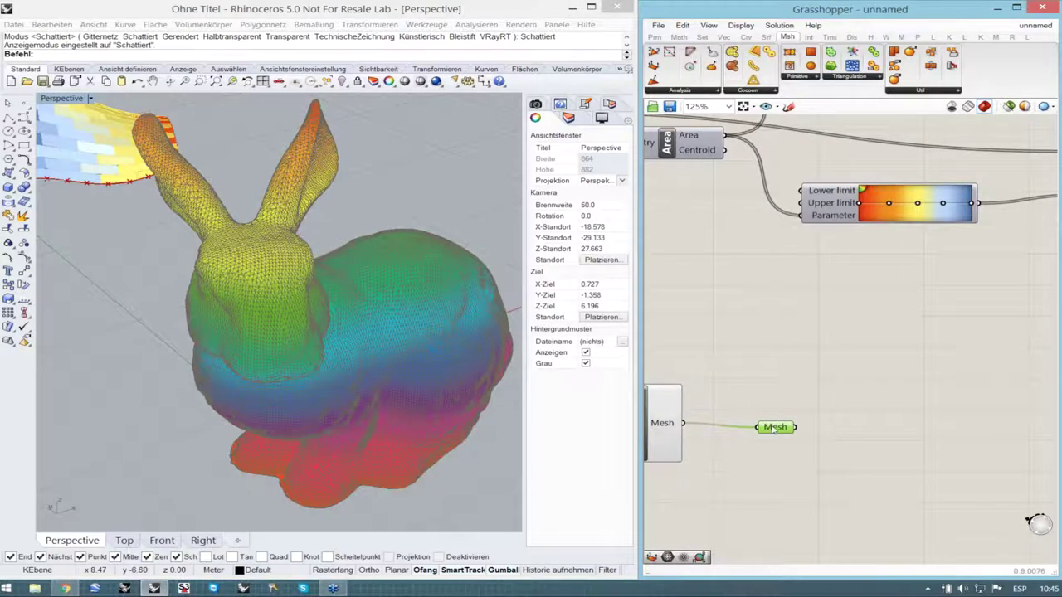
pyautogui.rightClick(778, 430)
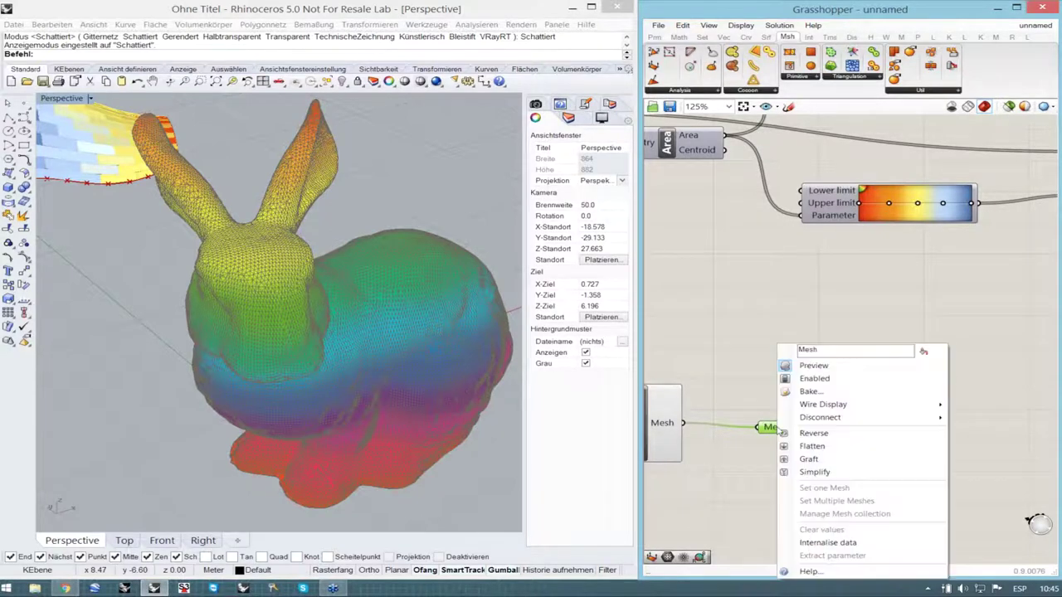
pyautogui.click(789, 391)
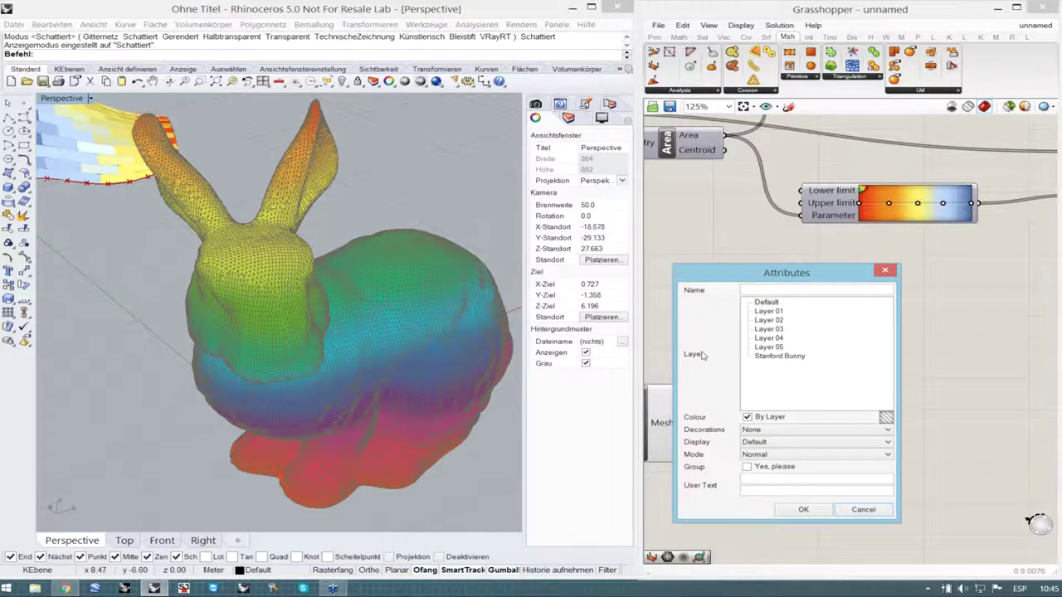
pyautogui.click(773, 313)
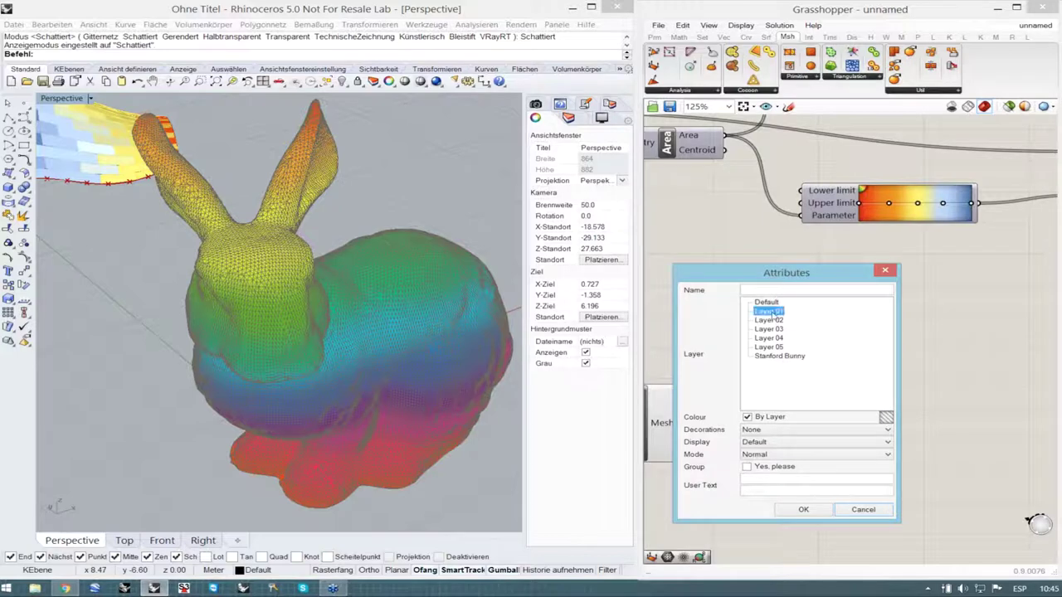
pyautogui.click(746, 468)
pyautogui.click(803, 509)
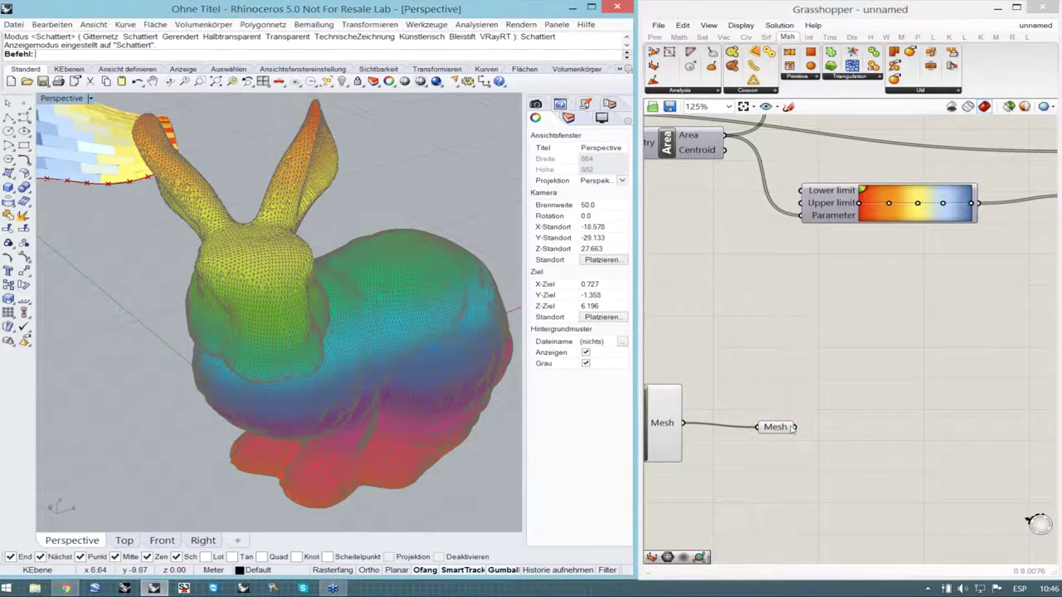
# - Select the baked bunny on Layer 01 and move it along the Y axis, clear of the Grasshopper preview
pyautogui.moveTo(770, 429); pyautogui.dragTo(784, 426)
pyautogui.click(452, 473)
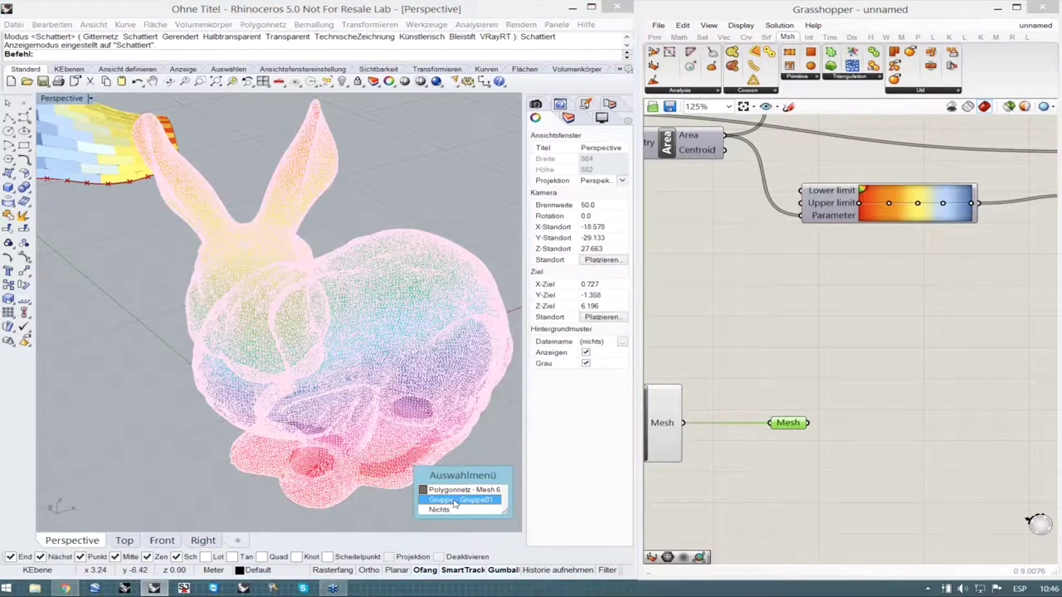
pyautogui.click(485, 512)
pyautogui.scroll(-6, 235, 363)
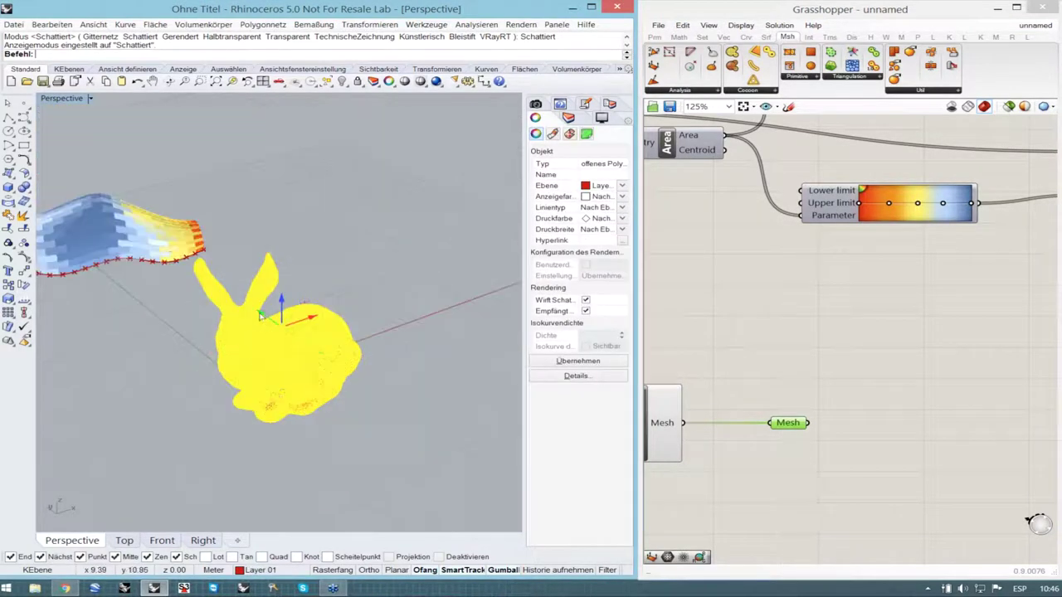
pyautogui.moveTo(263, 314); pyautogui.dragTo(394, 406)
pyautogui.click(393, 296)
# - Change the colour of Layer 01 to dark grey, RGB 86, 86, 86, so the baked bunny's mesh wires match
pyautogui.scroll(5, 426, 415)
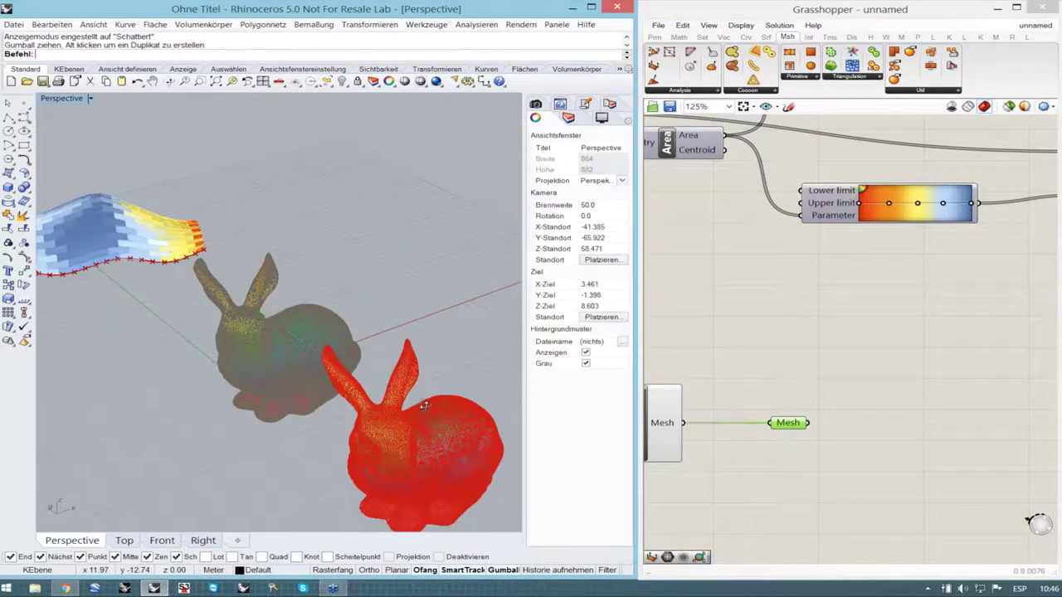
pyautogui.scroll(4, 425, 416)
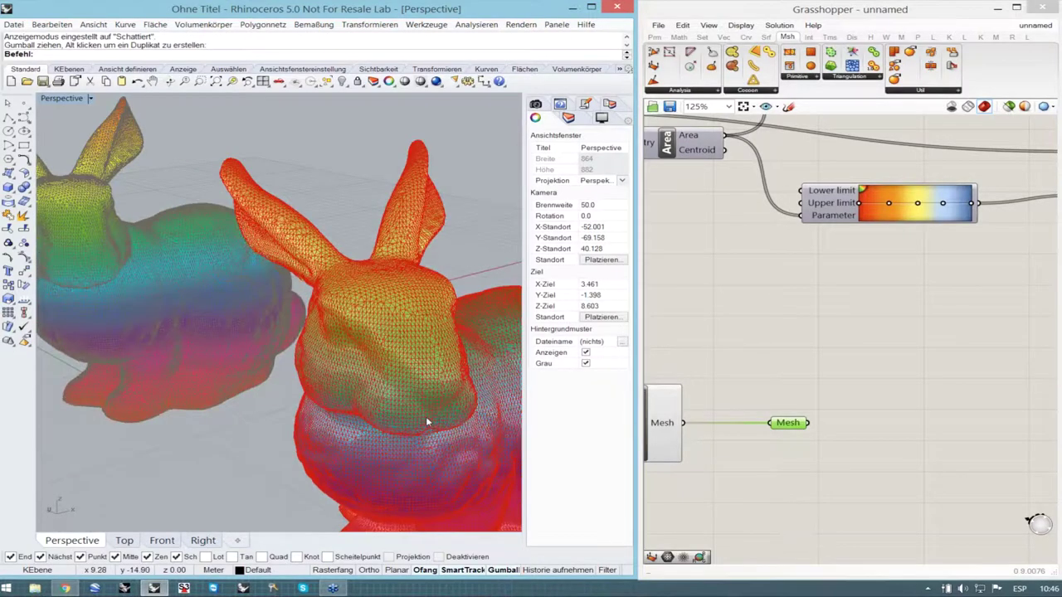
pyautogui.scroll(-6, 450, 394)
pyautogui.scroll(3, 451, 395)
pyautogui.scroll(4, 451, 395)
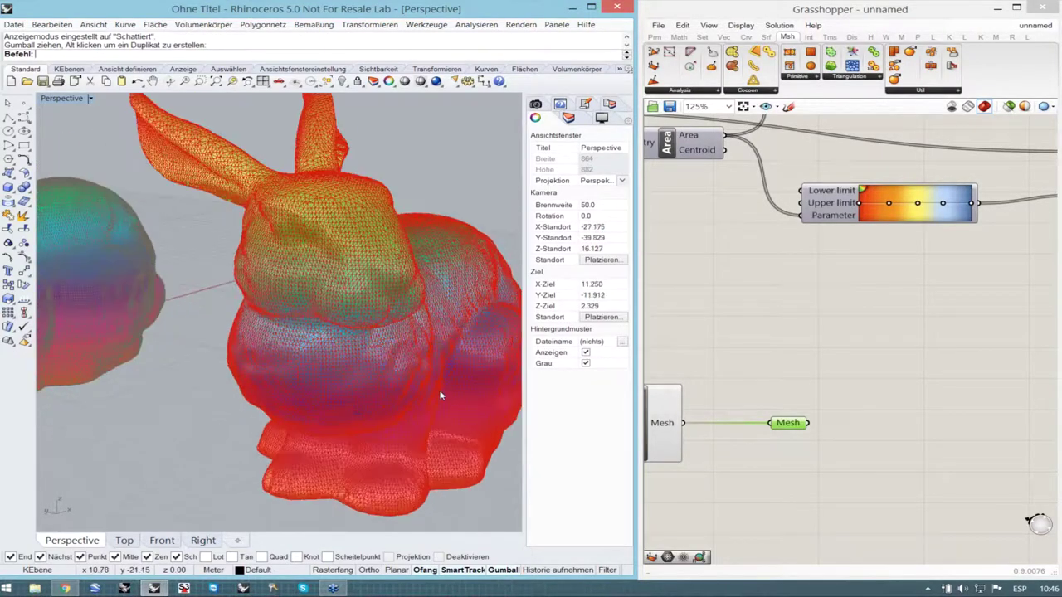
pyautogui.click(568, 118)
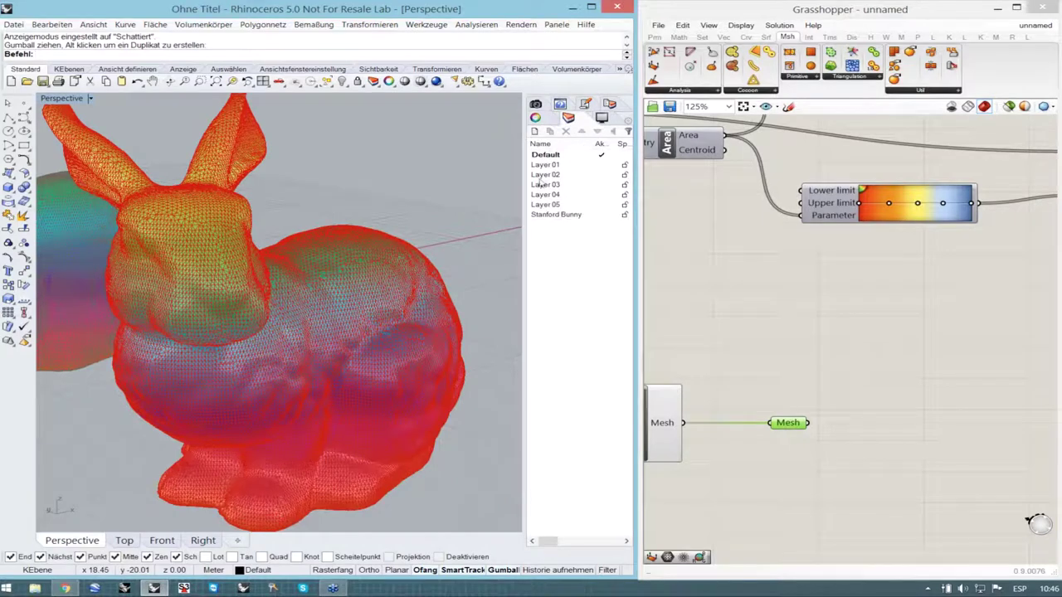
pyautogui.moveTo(525, 184); pyautogui.dragTo(468, 185)
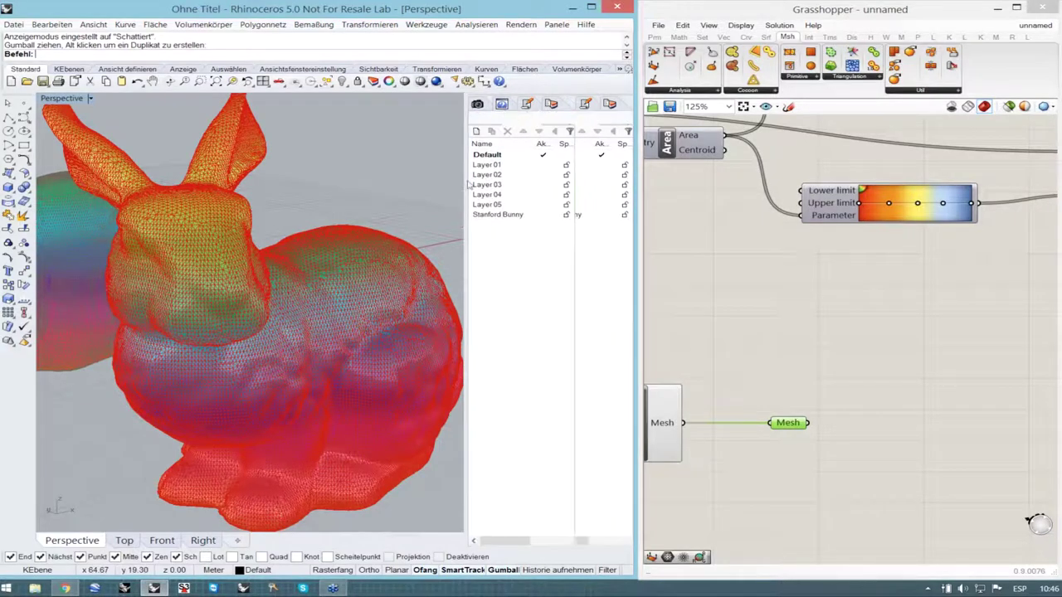
pyautogui.click(610, 150)
pyautogui.click(589, 230)
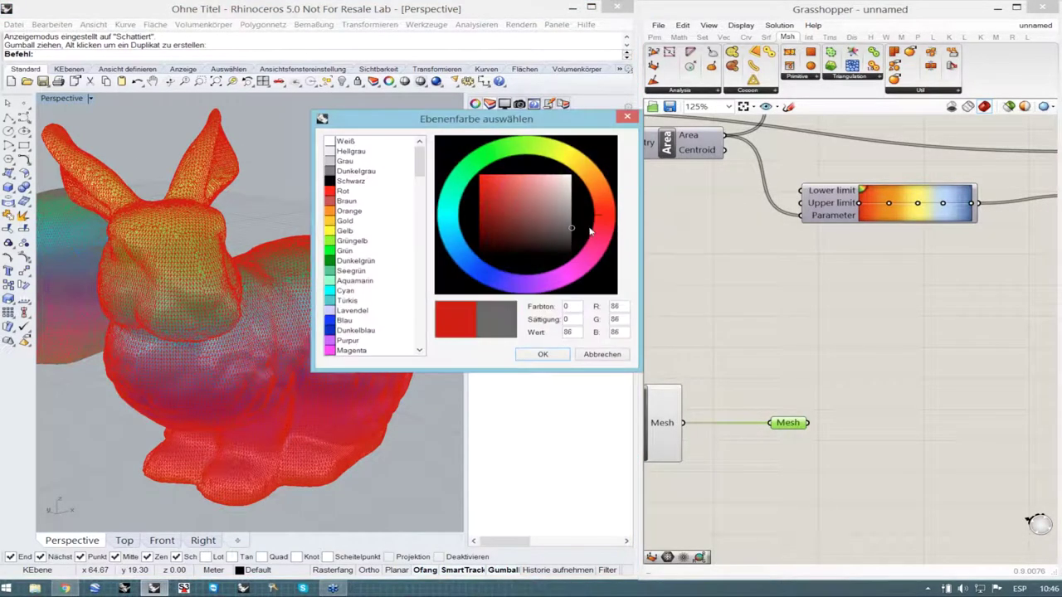
pyautogui.click(547, 357)
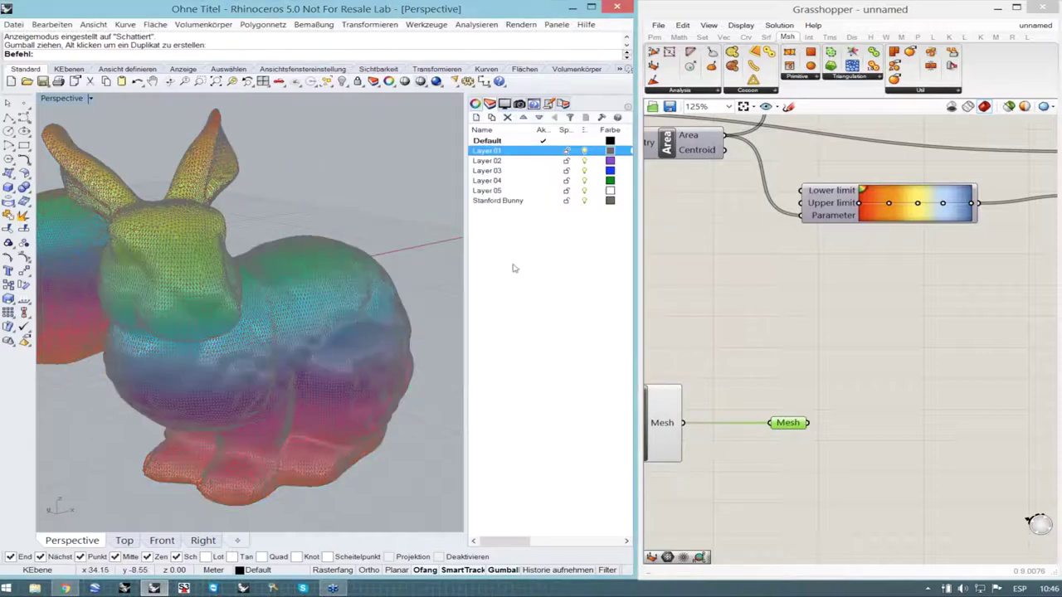
pyautogui.moveTo(467, 283); pyautogui.dragTo(527, 287)
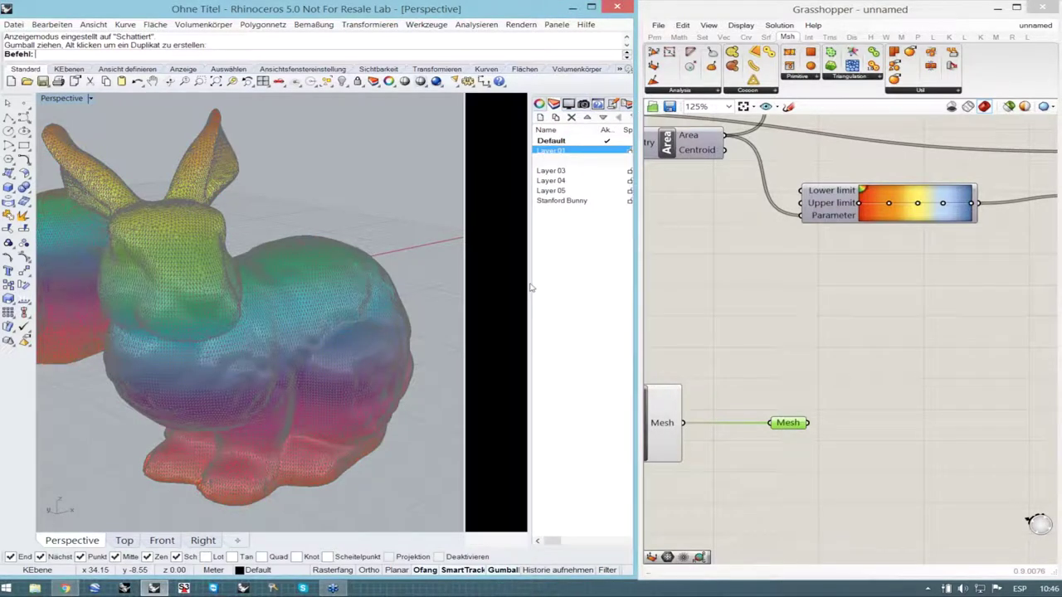
# - Select the baked bunny, open the export of selected objects for it and cancel without saving a file
pyautogui.moveTo(430, 251); pyautogui.dragTo(407, 380, button='right')
pyautogui.click(360, 326)
pyautogui.press('Escape')
pyautogui.click(409, 382)
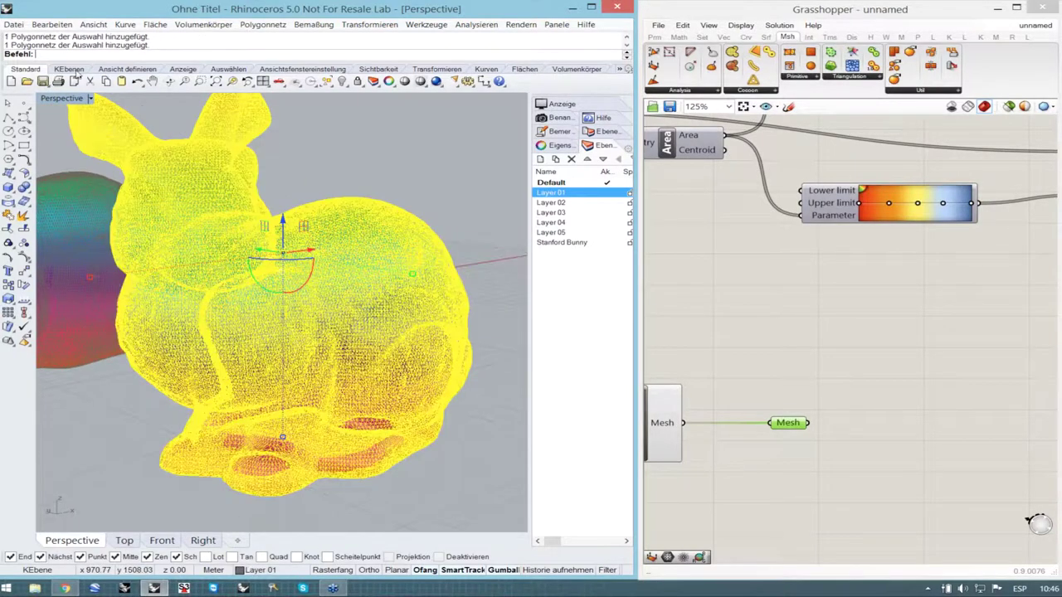
pyautogui.click(14, 25)
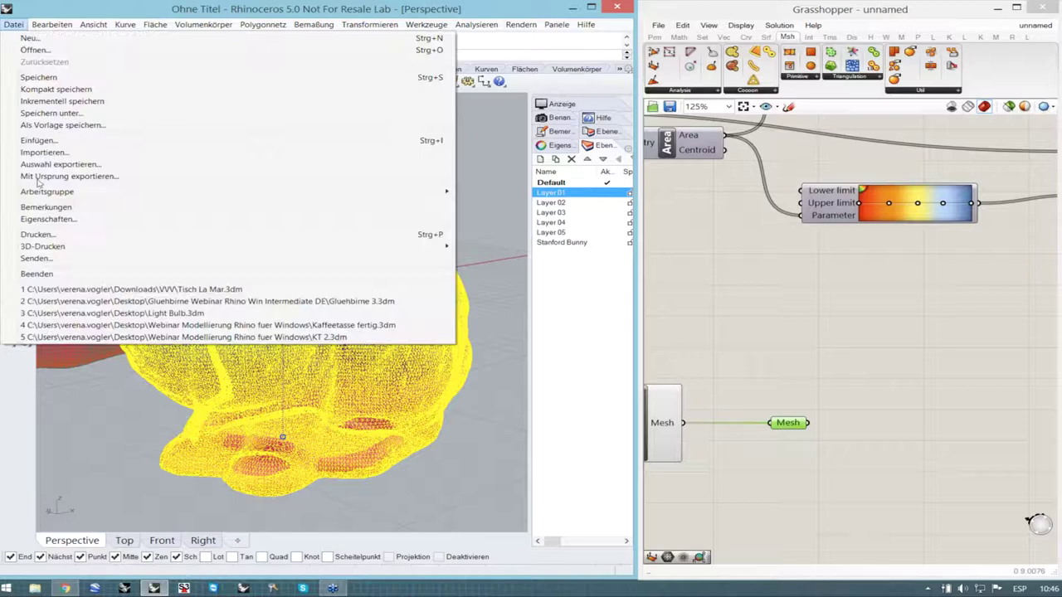
pyautogui.click(79, 165)
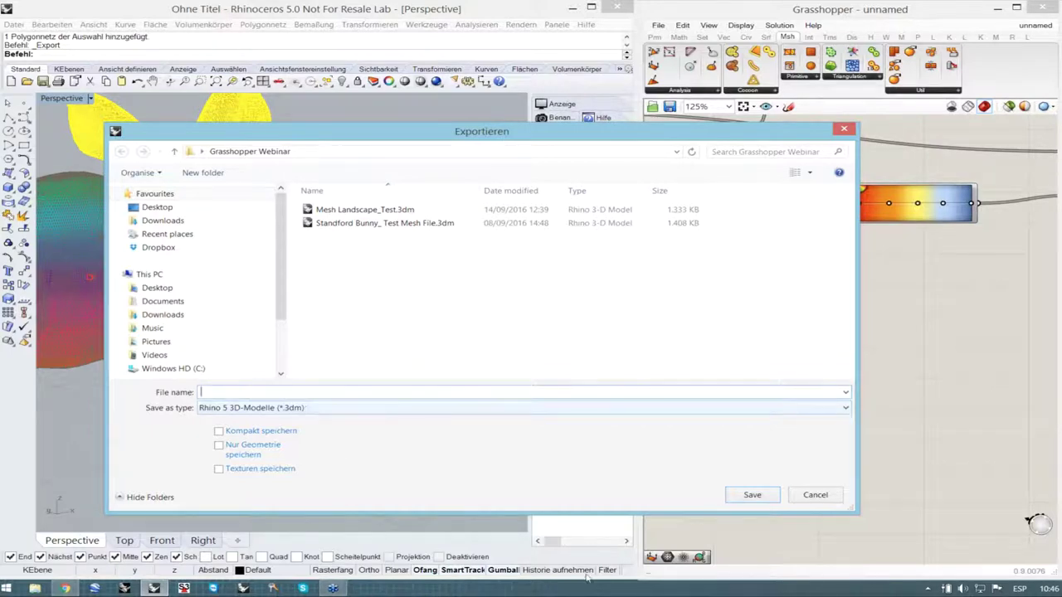
pyautogui.click(816, 496)
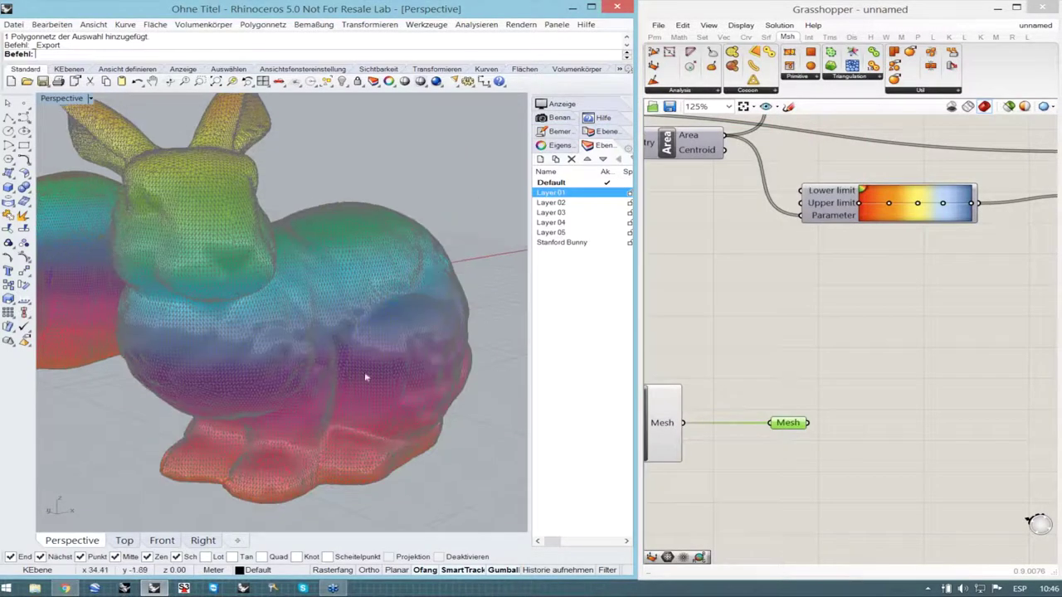
# - Examine the colour-mapped panel surface and both coloured bunnies from several angles in the Perspective view
pyautogui.scroll(-8, 364, 372)
pyautogui.moveTo(365, 372); pyautogui.dragTo(184, 187, button='right')
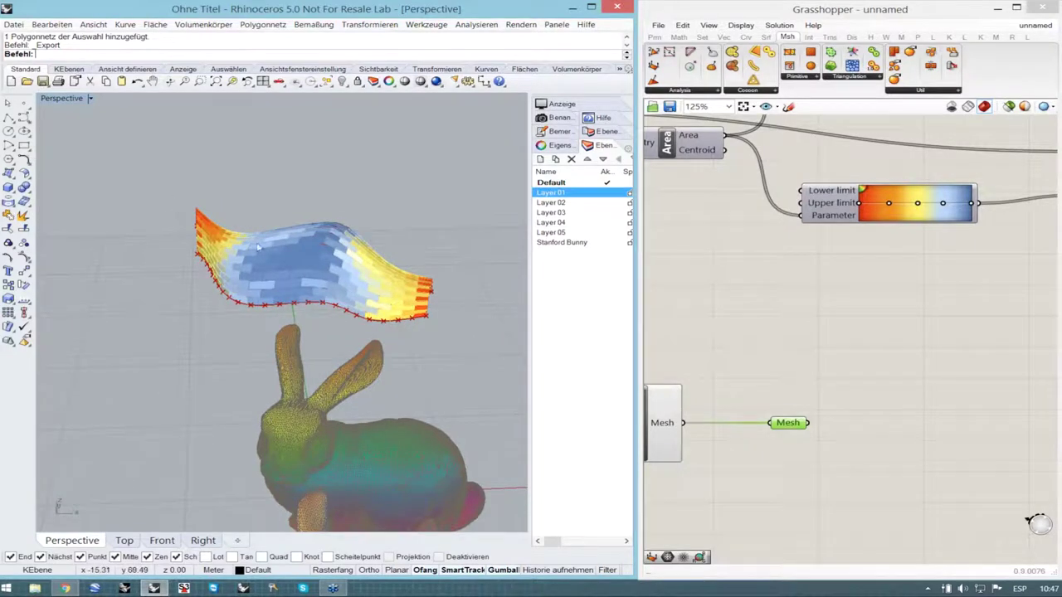
pyautogui.moveTo(154, 178)
pyautogui.mouseDown()
pyautogui.moveTo(466, 356)
pyautogui.moveTo(129, 219)
pyautogui.moveTo(144, 191)
pyautogui.mouseUp()
pyautogui.moveTo(355, 270); pyautogui.dragTo(403, 329, button='right')
pyautogui.scroll(3, 403, 330)
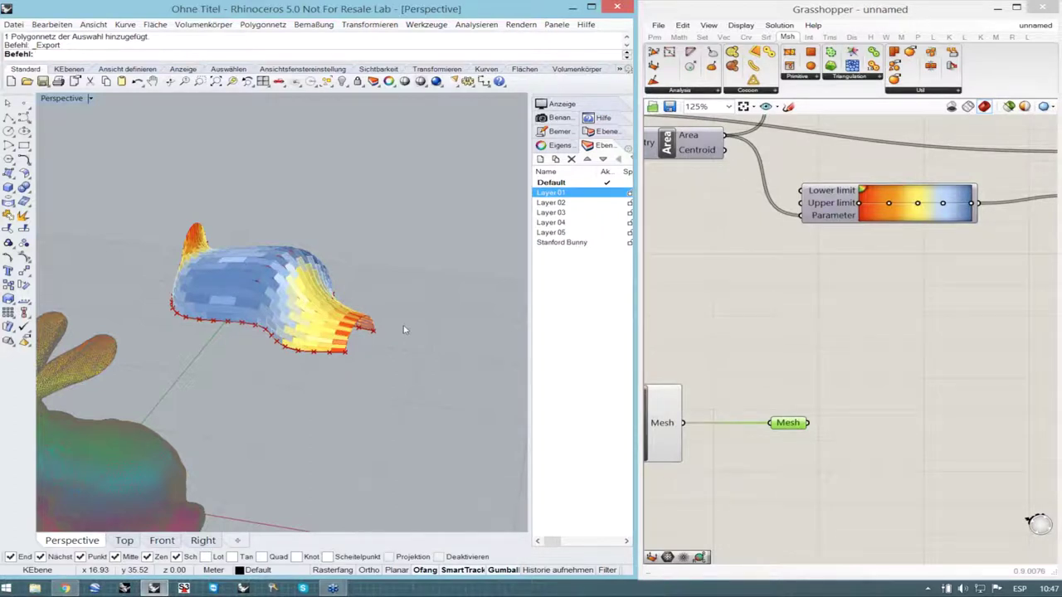
pyautogui.click(845, 352)
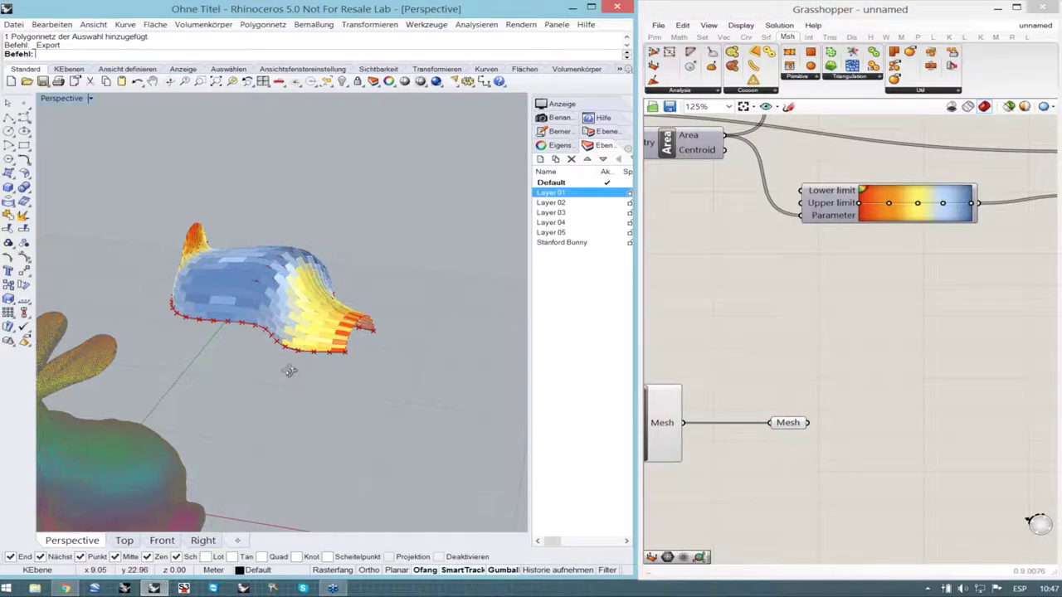
pyautogui.moveTo(289, 371); pyautogui.dragTo(354, 409, button='right')
pyautogui.scroll(-8, 353, 409)
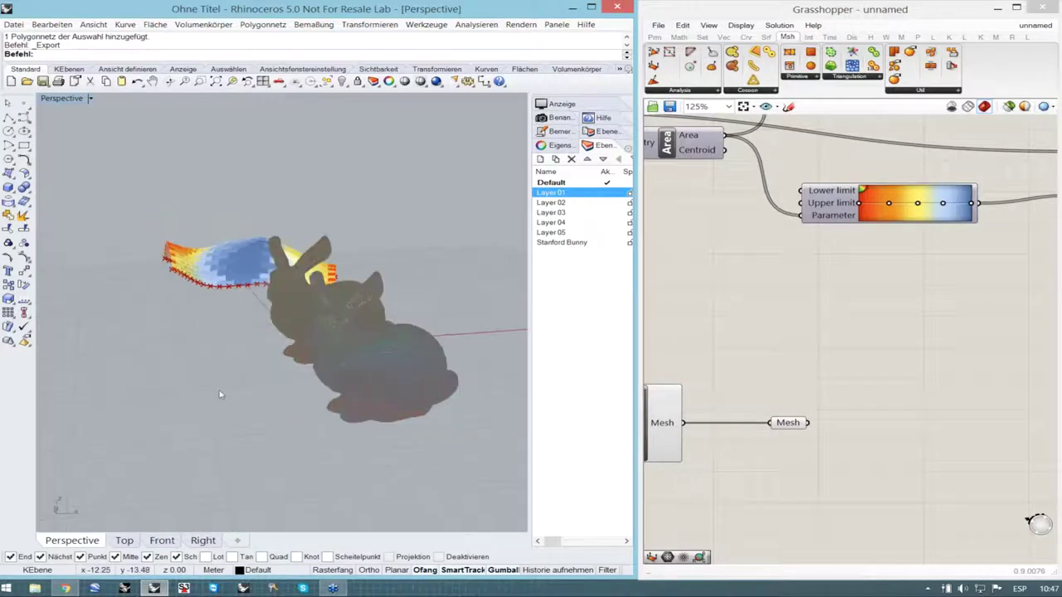
pyautogui.moveTo(421, 399); pyautogui.dragTo(440, 377, button='right')
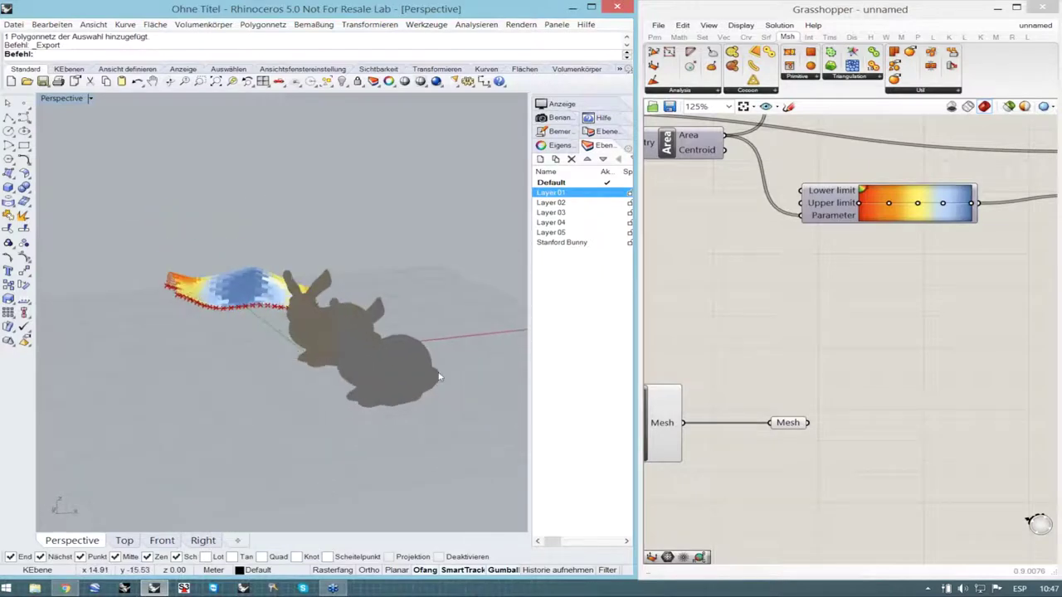
pyautogui.scroll(5, 440, 378)
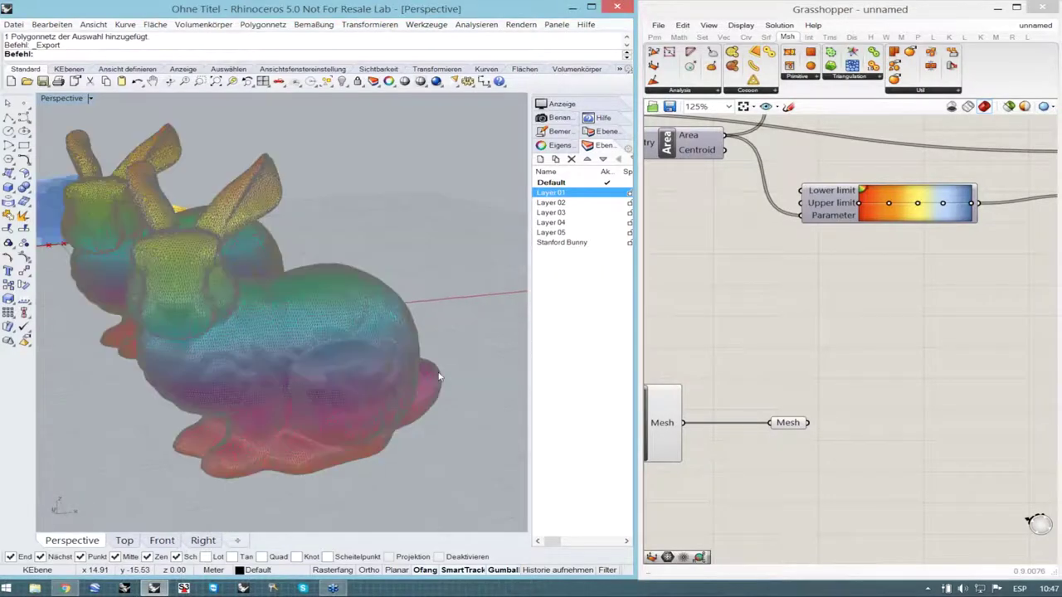
# - Import the file Mesh Landscape_Test.3dm into the current Rhino model
pyautogui.scroll(5, 440, 377)
pyautogui.scroll(-5, 211, 365)
pyautogui.moveTo(244, 356); pyautogui.dragTo(242, 351, button='right')
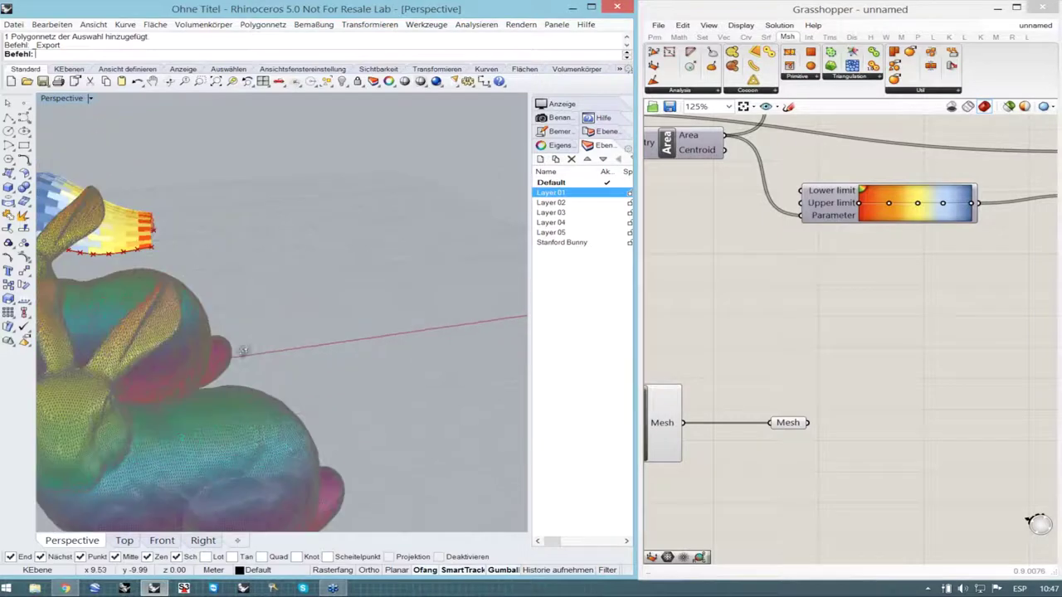
pyautogui.click(13, 24)
pyautogui.click(85, 166)
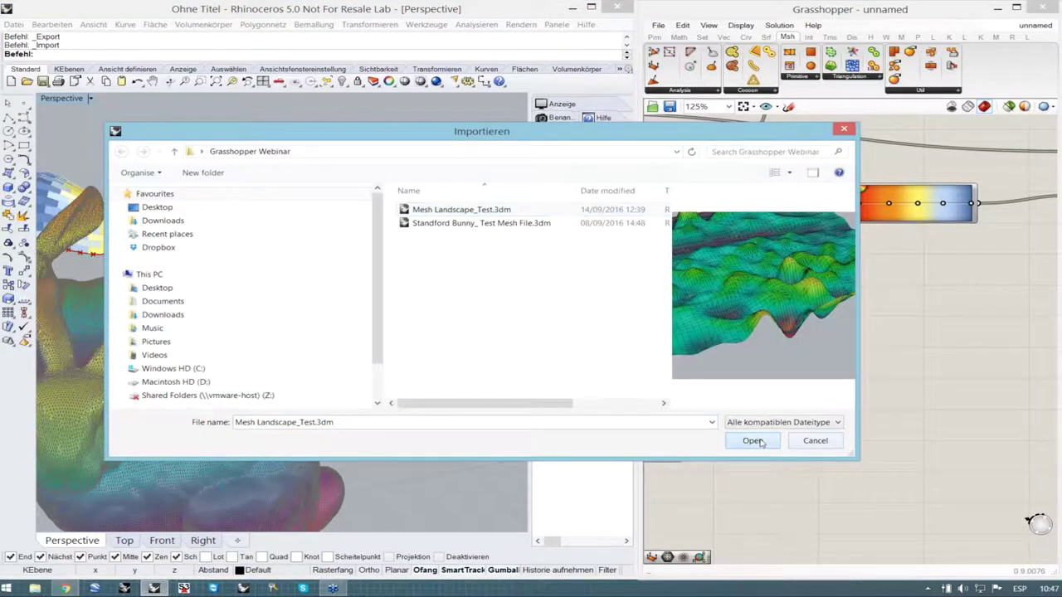
pyautogui.click(756, 439)
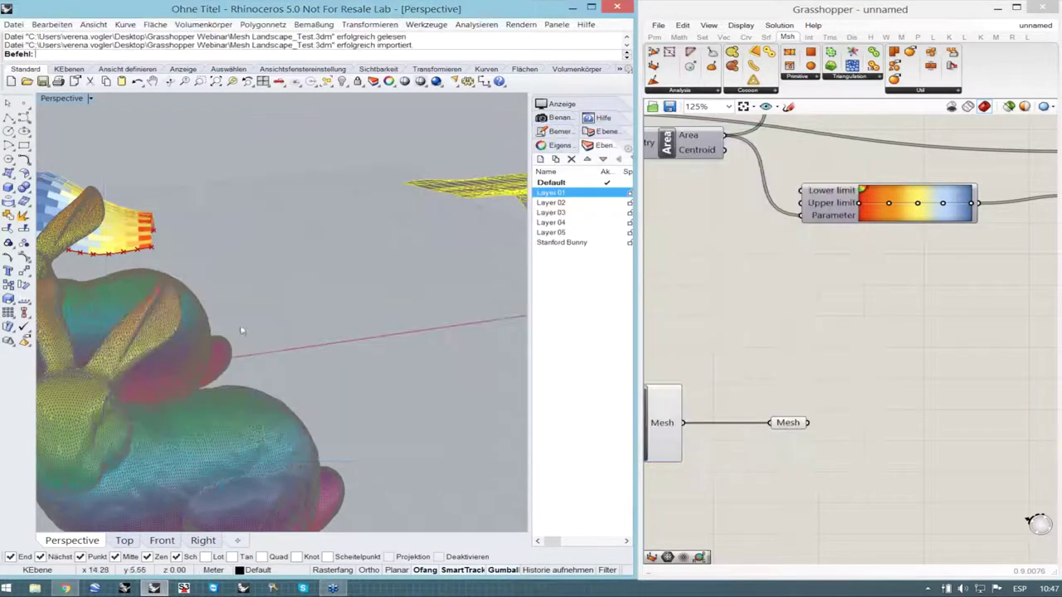
pyautogui.scroll(-8, 279, 290)
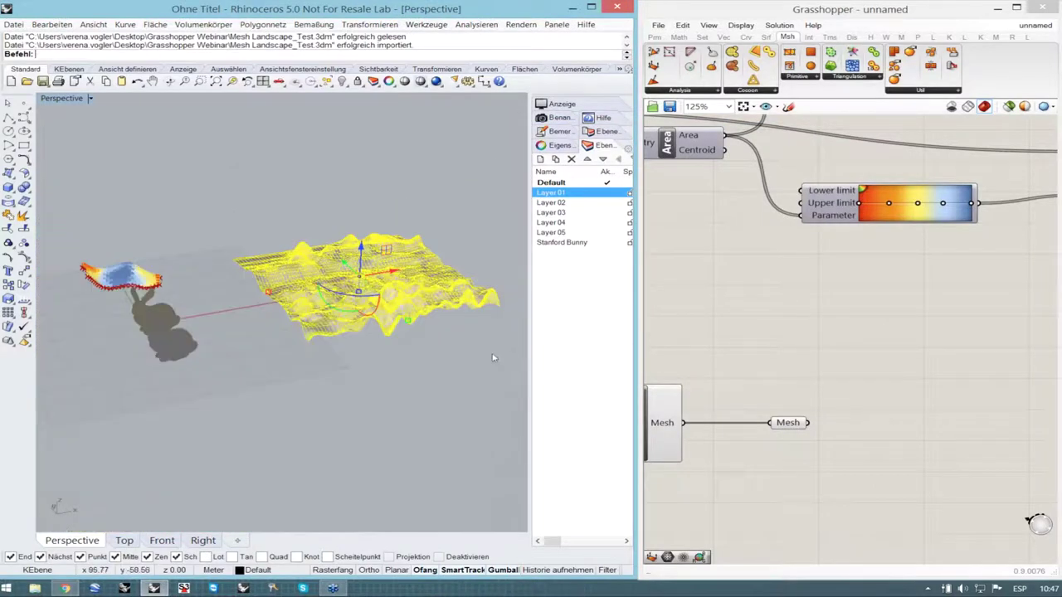
# - Assign the imported landscape mesh to the Mesh parameter feeding Deconstruct Mesh, replacing the bunny as the single input mesh
pyautogui.click(493, 358)
pyautogui.scroll(5, 393, 308)
pyautogui.scroll(1, 361, 297)
pyautogui.click(360, 297)
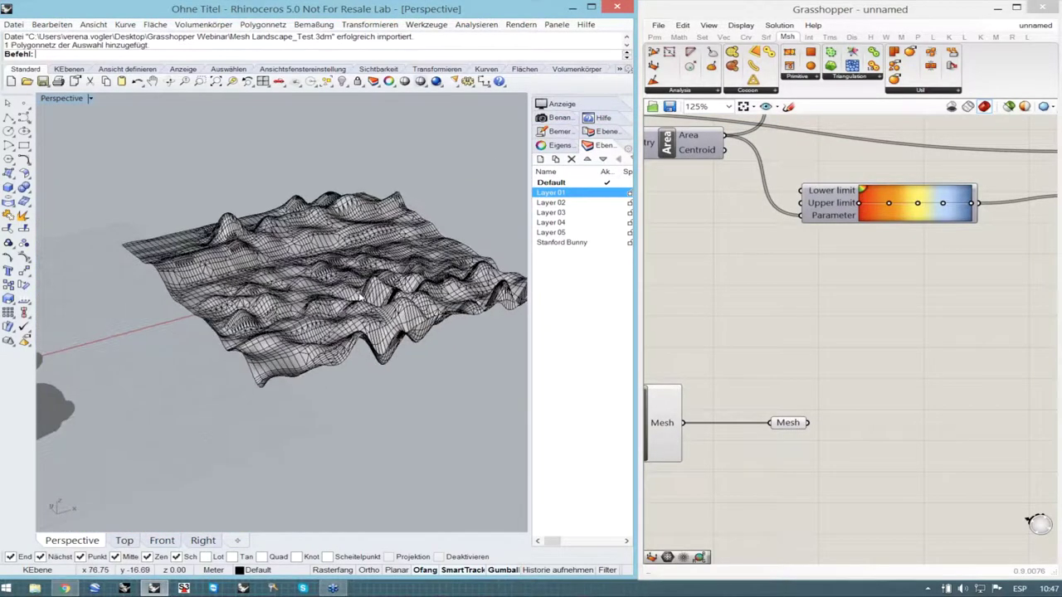
pyautogui.scroll(-10, 744, 361)
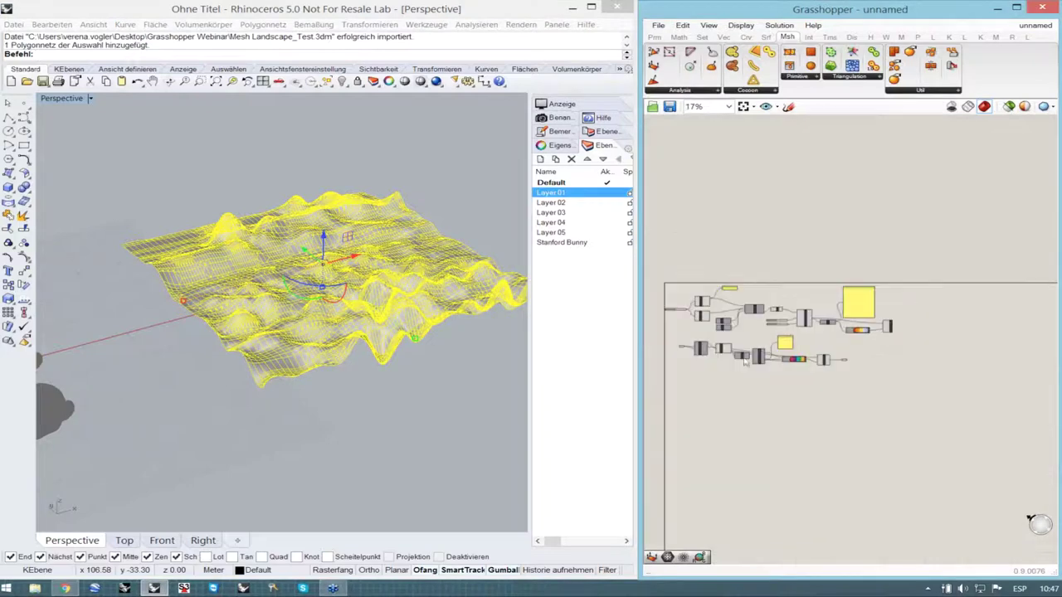
pyautogui.scroll(8, 686, 341)
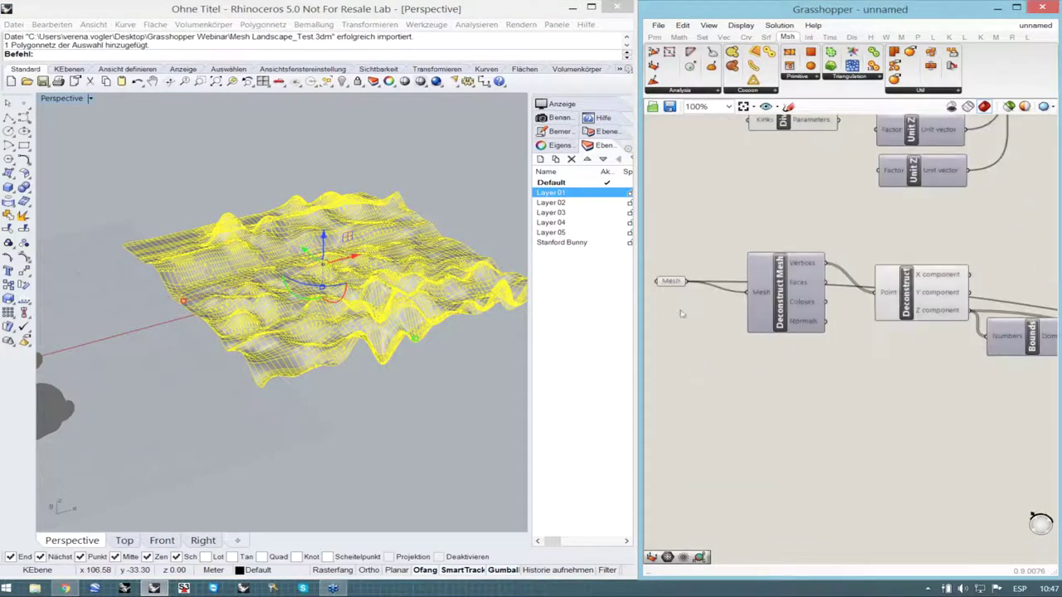
pyautogui.click(344, 379)
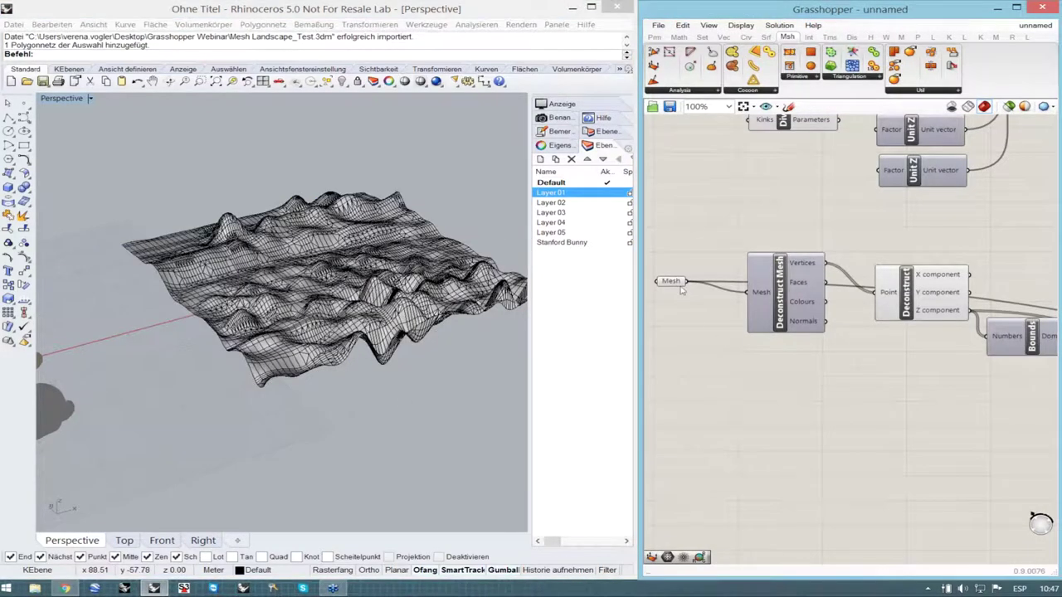
pyautogui.scroll(4, 681, 288)
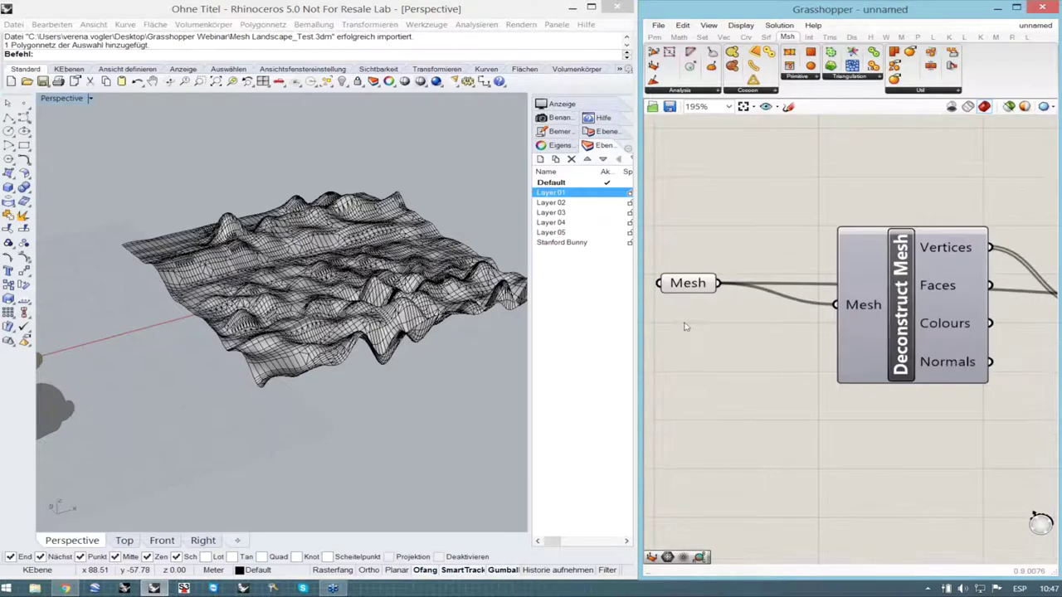
pyautogui.click(312, 290)
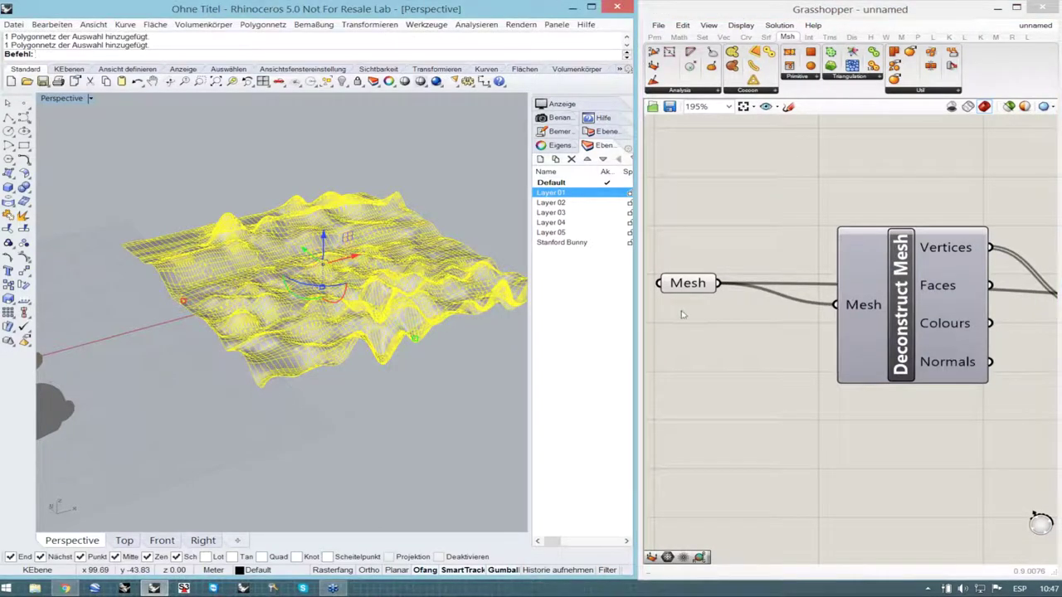
pyautogui.rightClick(668, 288)
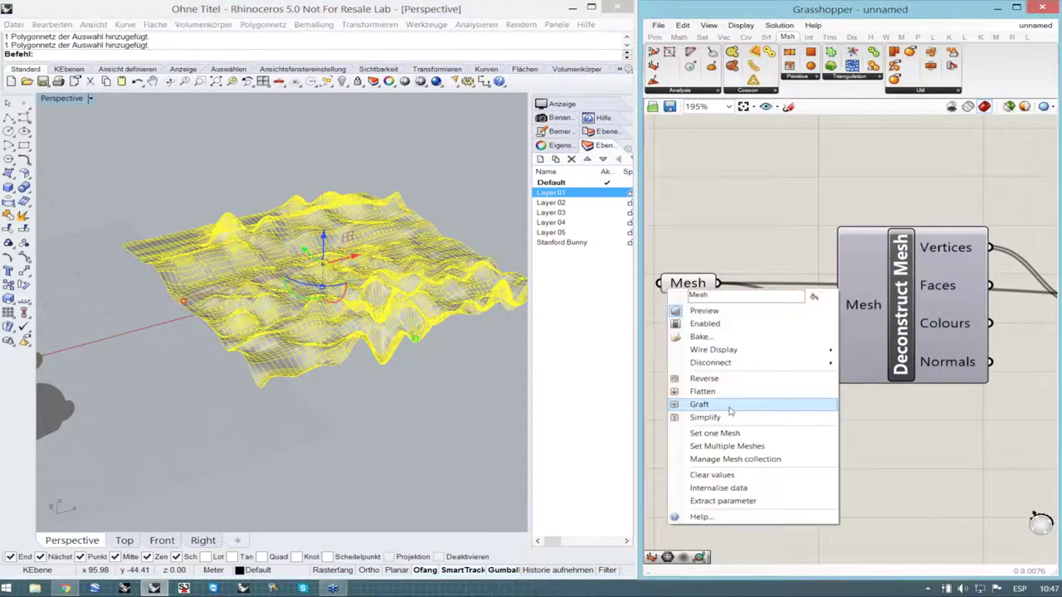
pyautogui.click(714, 433)
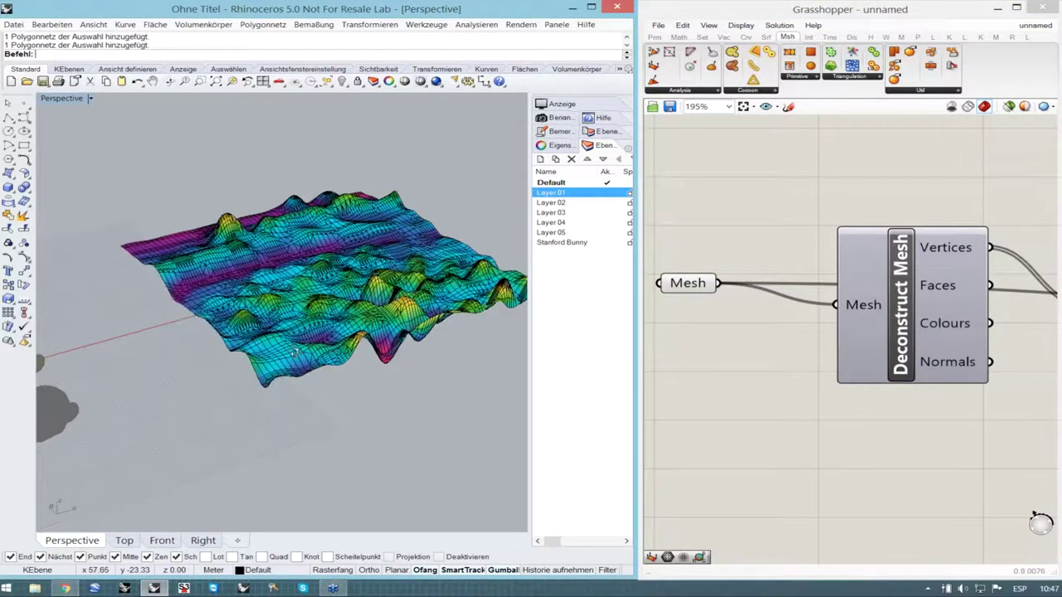
# - Inspect the coloured landscape, shift its source mesh slightly with the gumball, and deselect it
pyautogui.moveTo(297, 353); pyautogui.dragTo(307, 376, button='right')
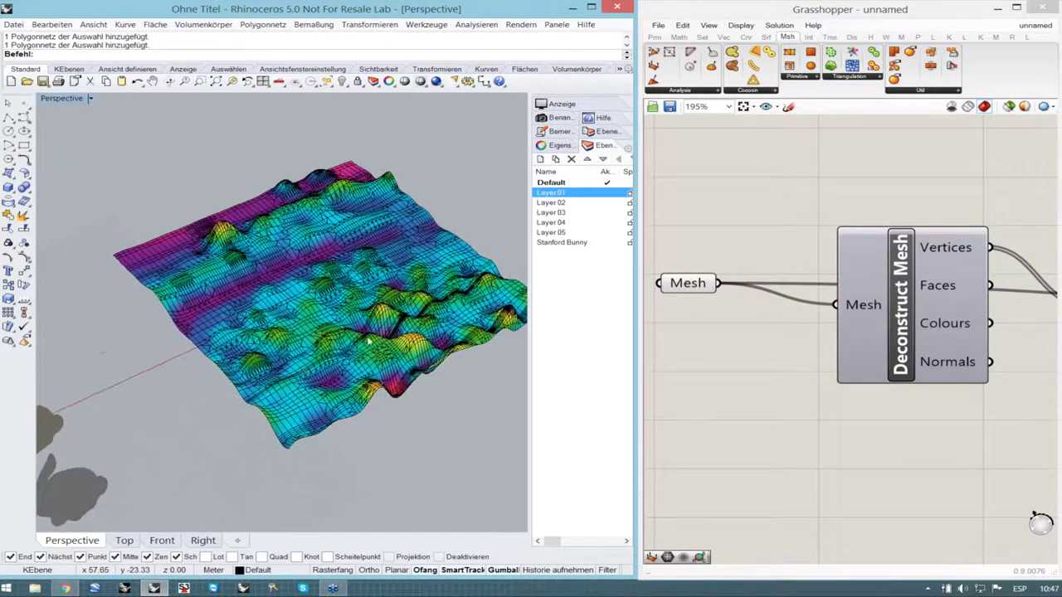
pyautogui.moveTo(368, 340); pyautogui.dragTo(284, 307, button='right')
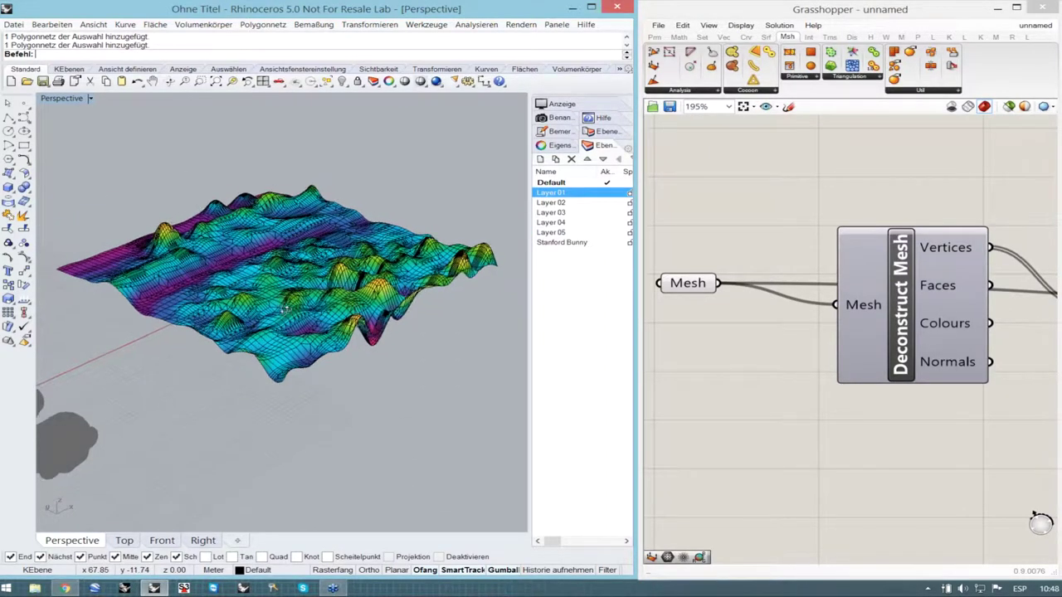
pyautogui.scroll(8, 282, 302)
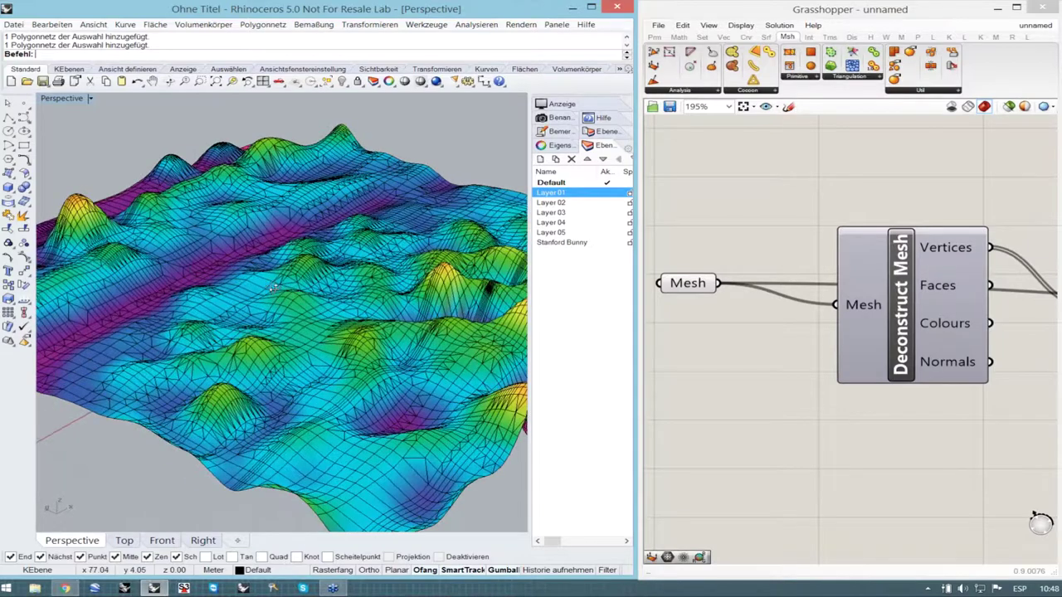
pyautogui.click(288, 308)
pyautogui.moveTo(303, 311); pyautogui.dragTo(308, 344)
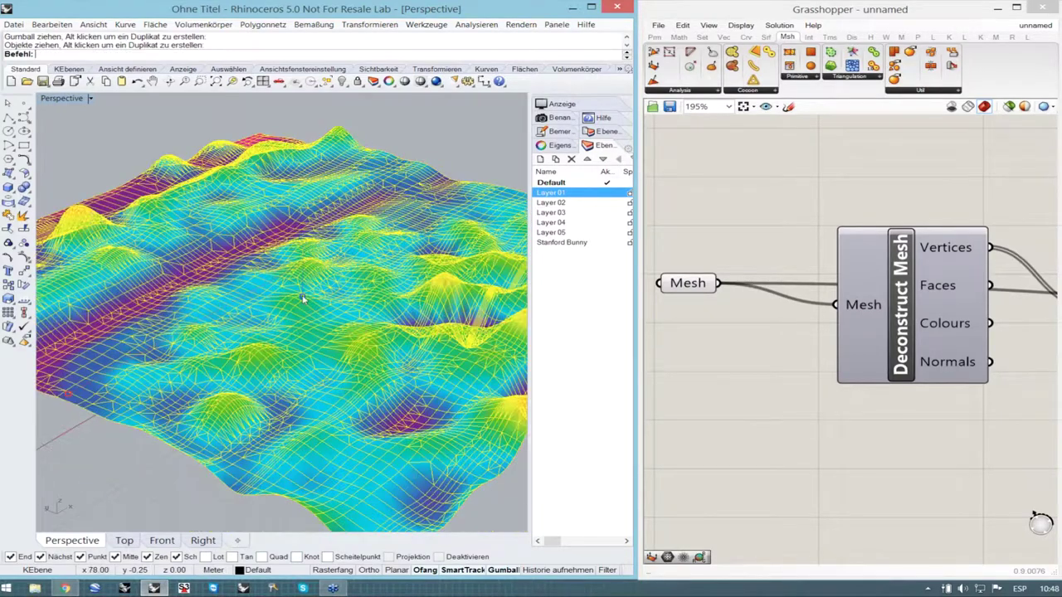
pyautogui.moveTo(303, 299)
pyautogui.mouseDown()
pyautogui.moveTo(304, 333)
pyautogui.moveTo(304, 298)
pyautogui.mouseUp()
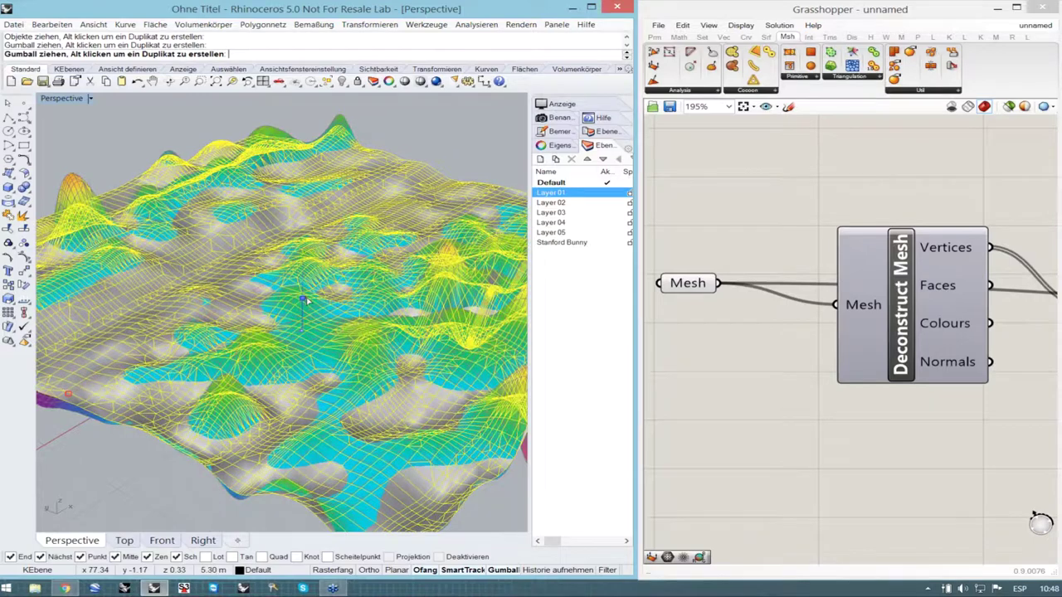
pyautogui.click(148, 481)
pyautogui.scroll(-8, 215, 338)
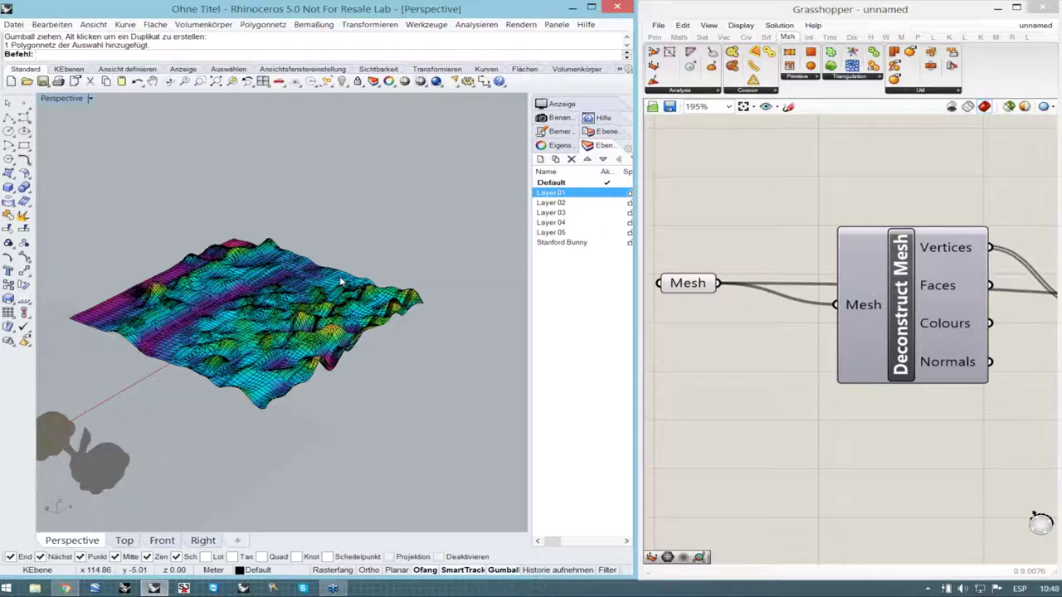
# - Examine the complete height-colouring definition on the Grasshopper canvas and the coloured landscape from a lower angle
pyautogui.scroll(-5, 756, 312)
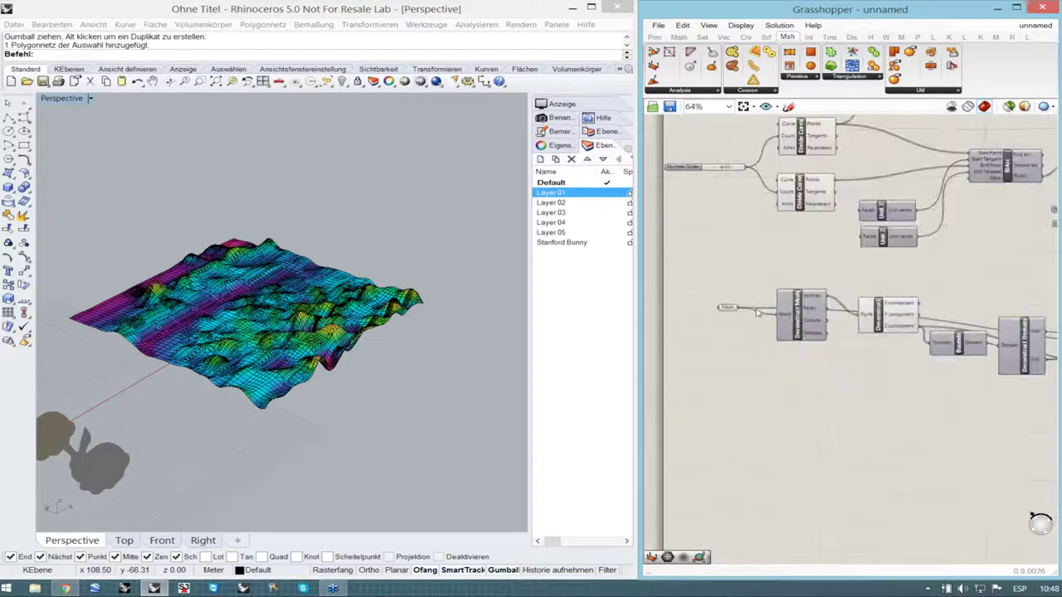
pyautogui.scroll(-3, 848, 387)
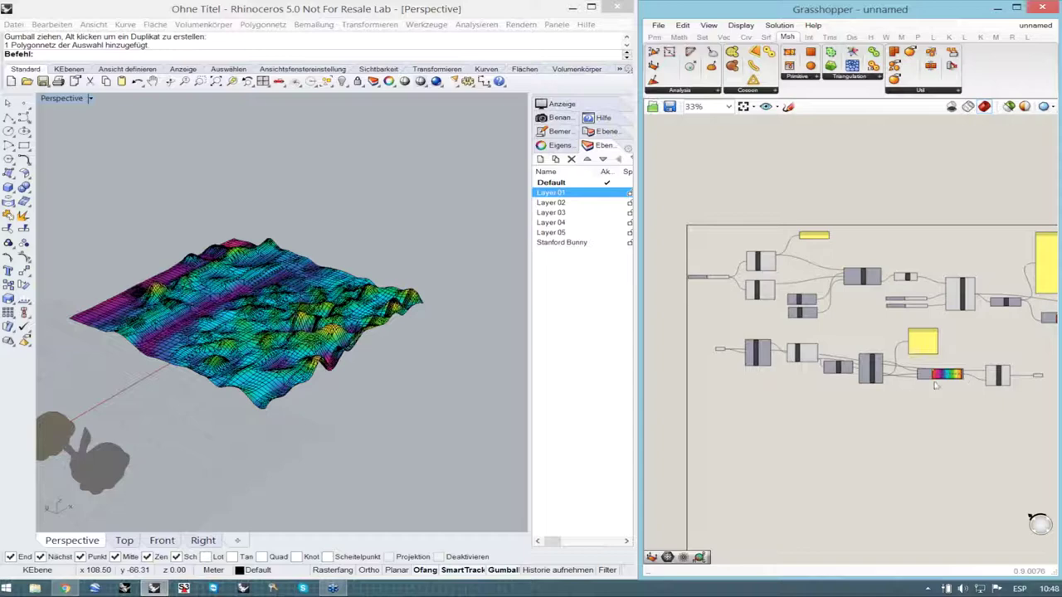
pyautogui.click(250, 421)
pyautogui.moveTo(333, 405); pyautogui.dragTo(235, 352, button='right')
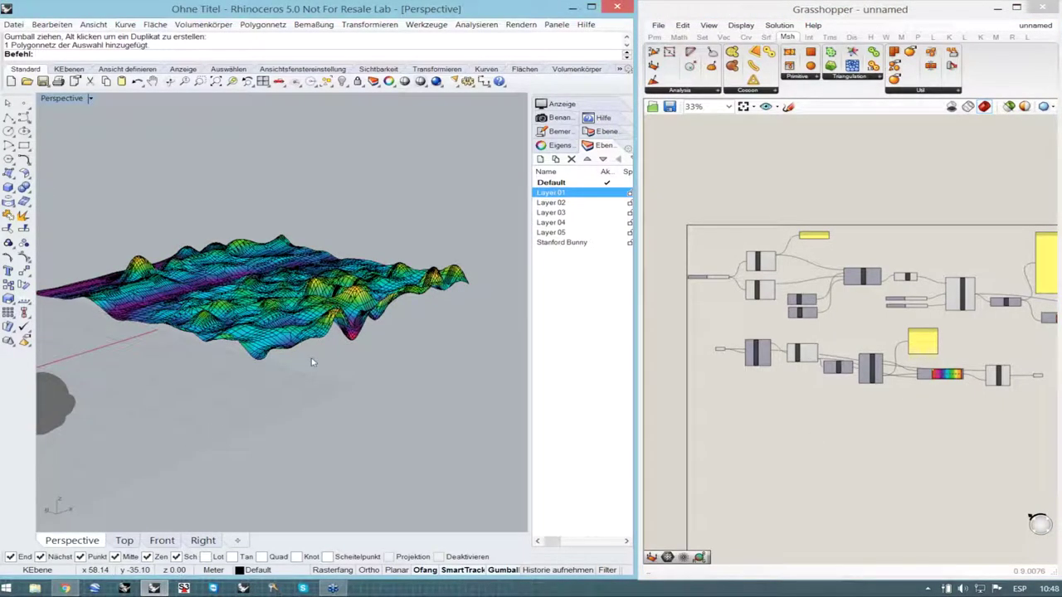
pyautogui.click(738, 436)
pyautogui.scroll(-2, 730, 398)
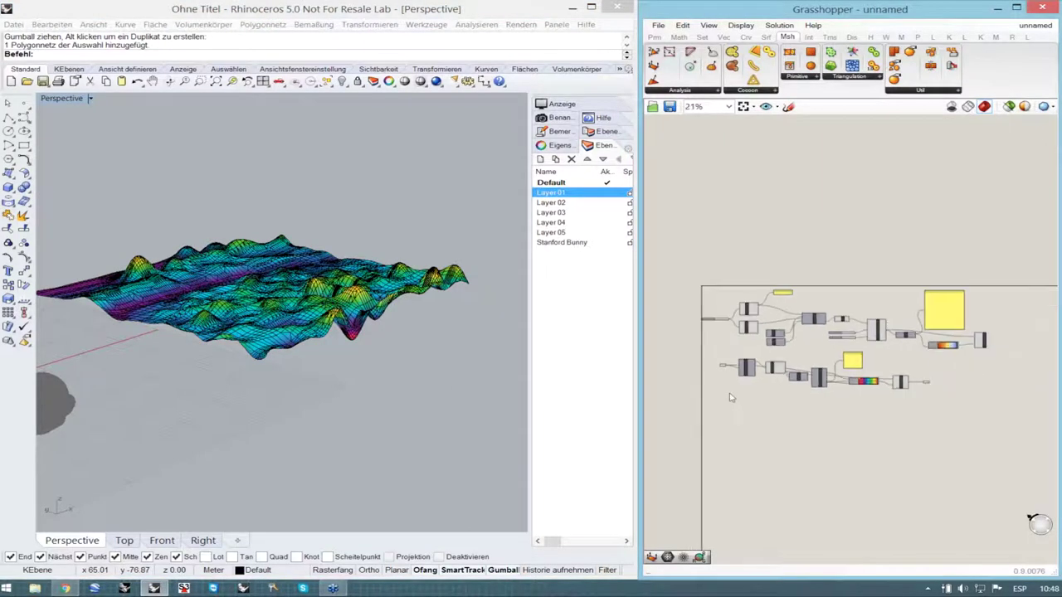
pyautogui.scroll(1, 824, 432)
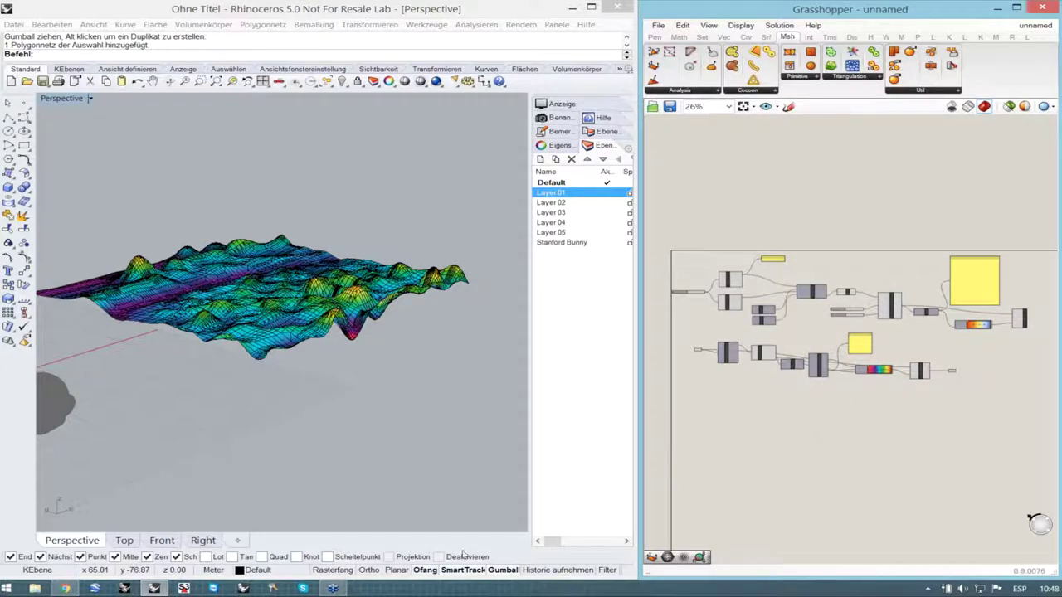
# - Switch to Chrome and open the Grasshopper website's Download page and its home page in new tabs
pyautogui.click(65, 588)
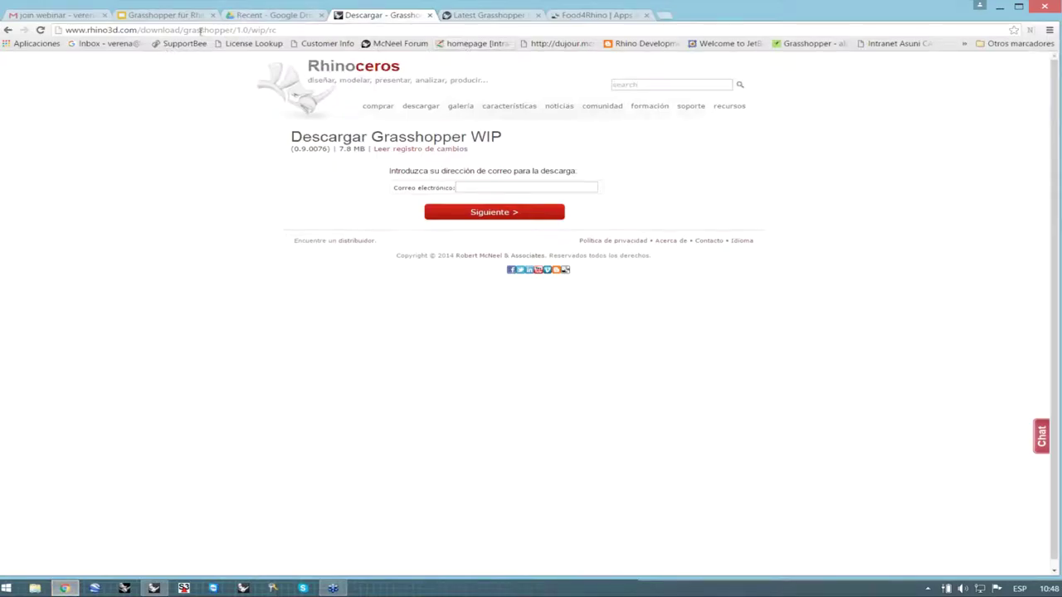
pyautogui.middleClick(7, 31)
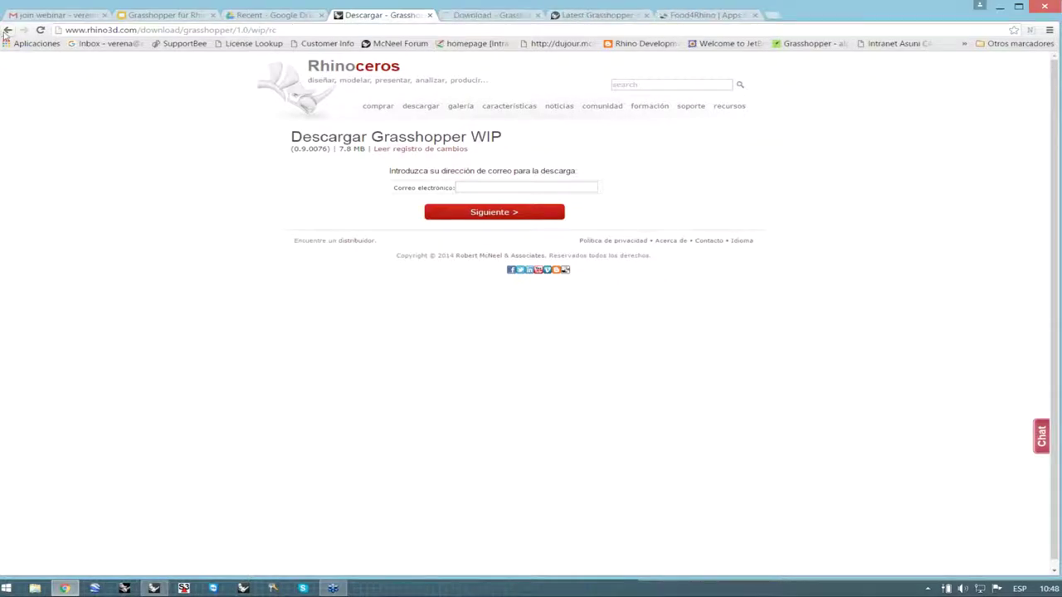
pyautogui.middleClick(7, 31)
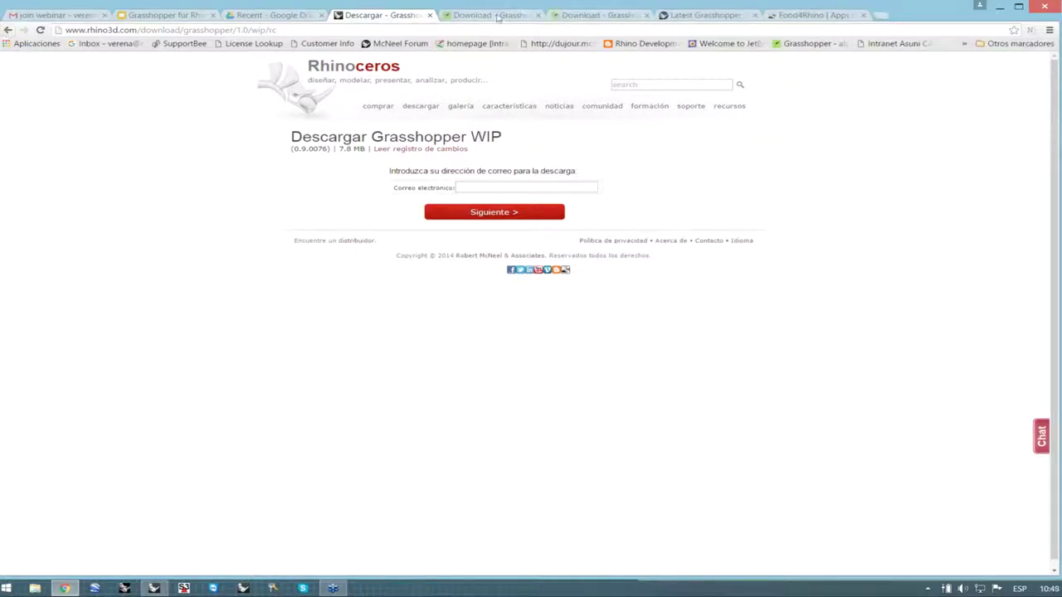
pyautogui.click(498, 15)
pyautogui.middleClick(285, 67)
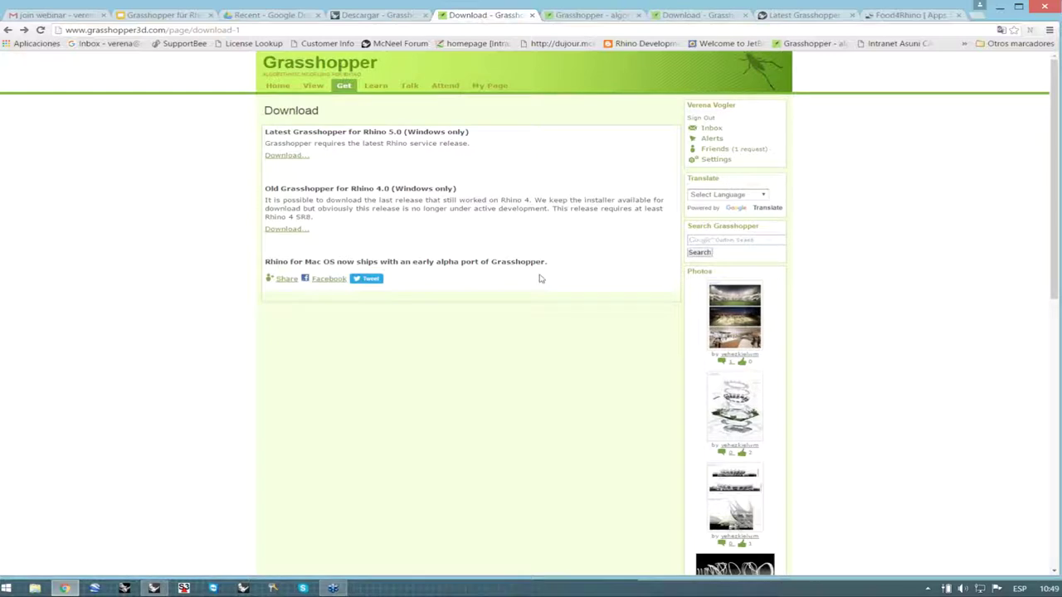
# - Search the Grasshopper website for "waffle"
pyautogui.click(706, 240)
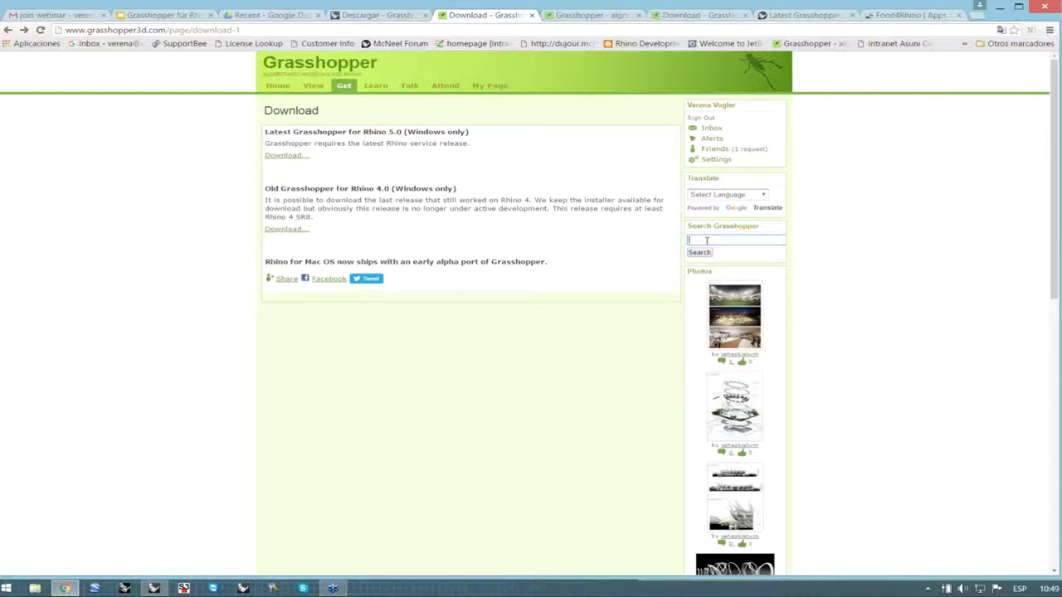
pyautogui.write('waffle')
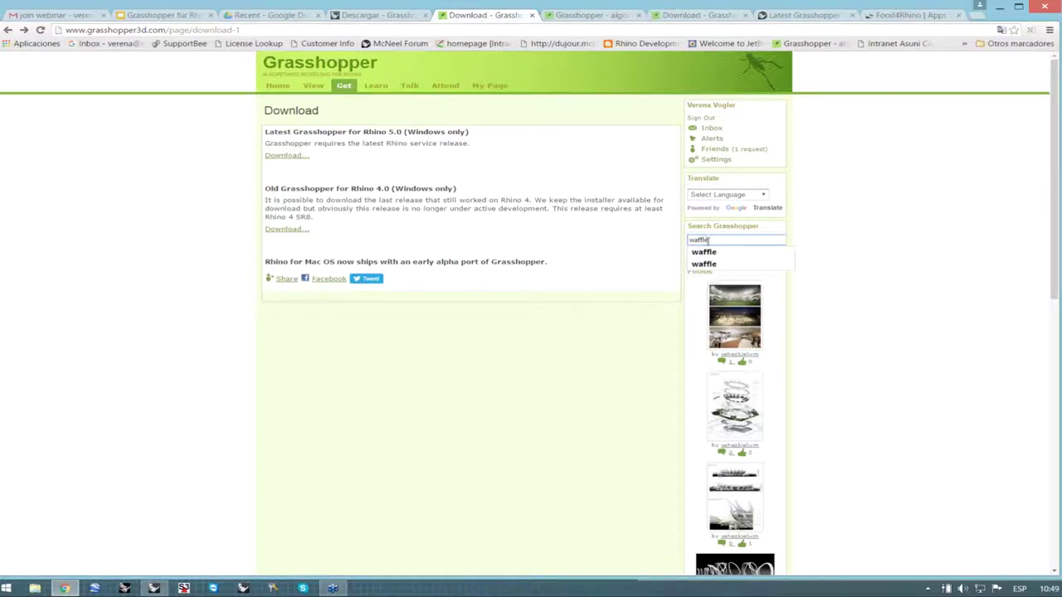
pyautogui.click(734, 260)
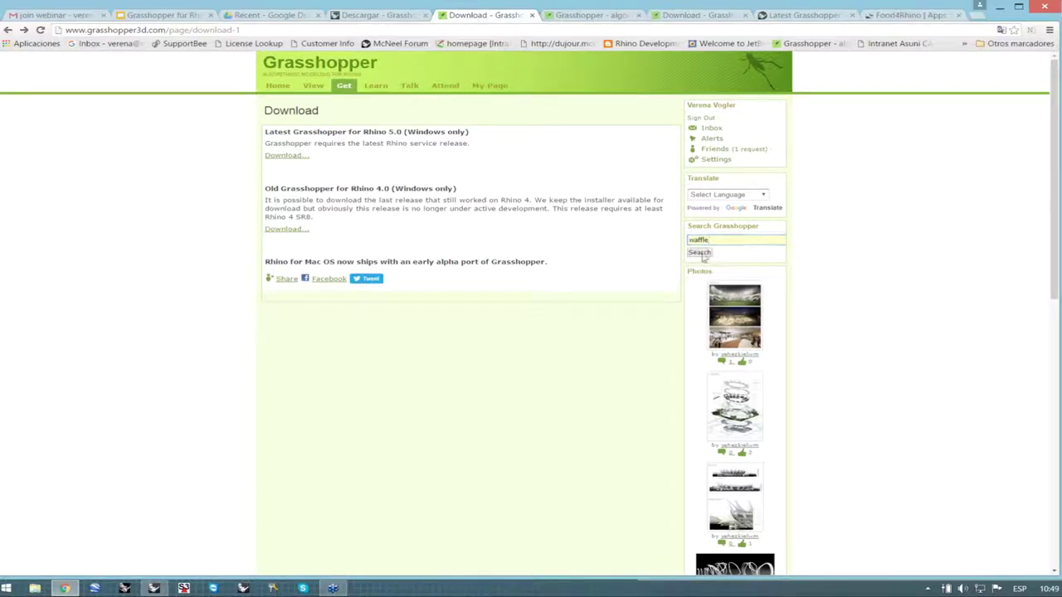
pyautogui.click(700, 253)
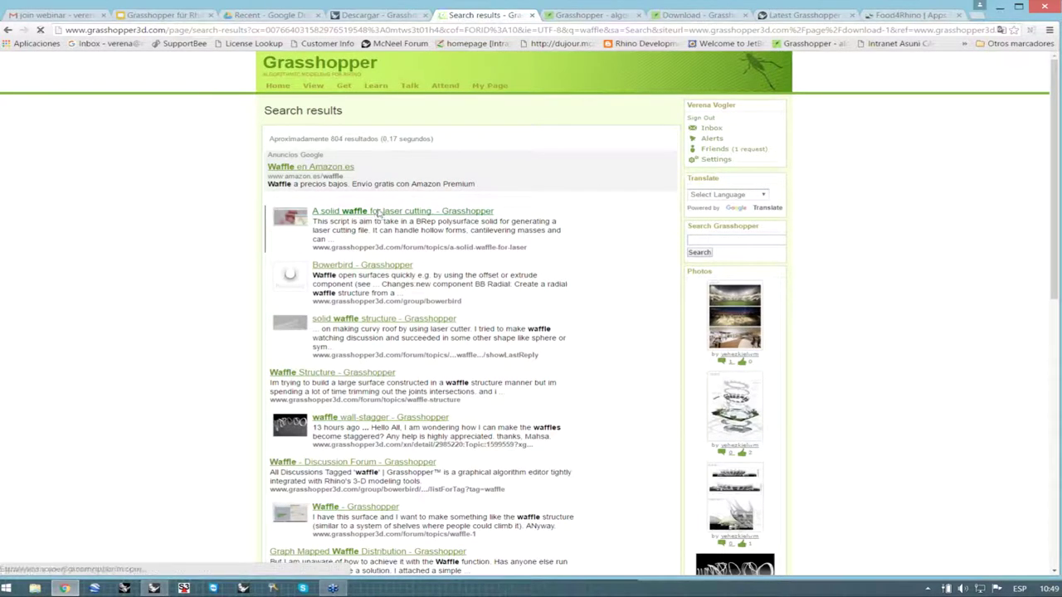
# - Open the forum topic "A solid waffle for laser cutting" and read its description, example images and attached script files
pyautogui.click(378, 213)
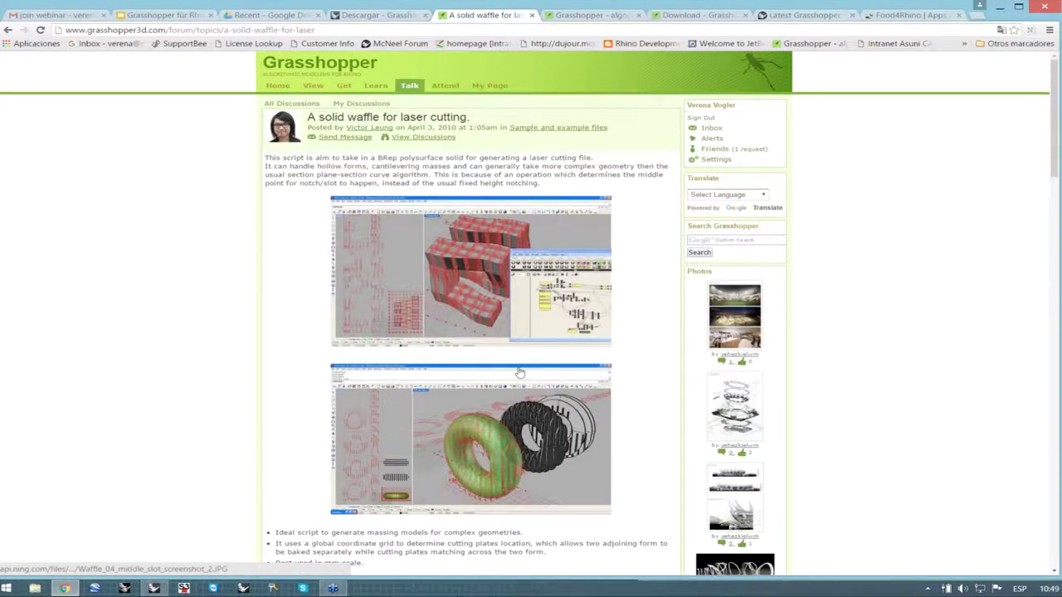
pyautogui.scroll(-1, 520, 372)
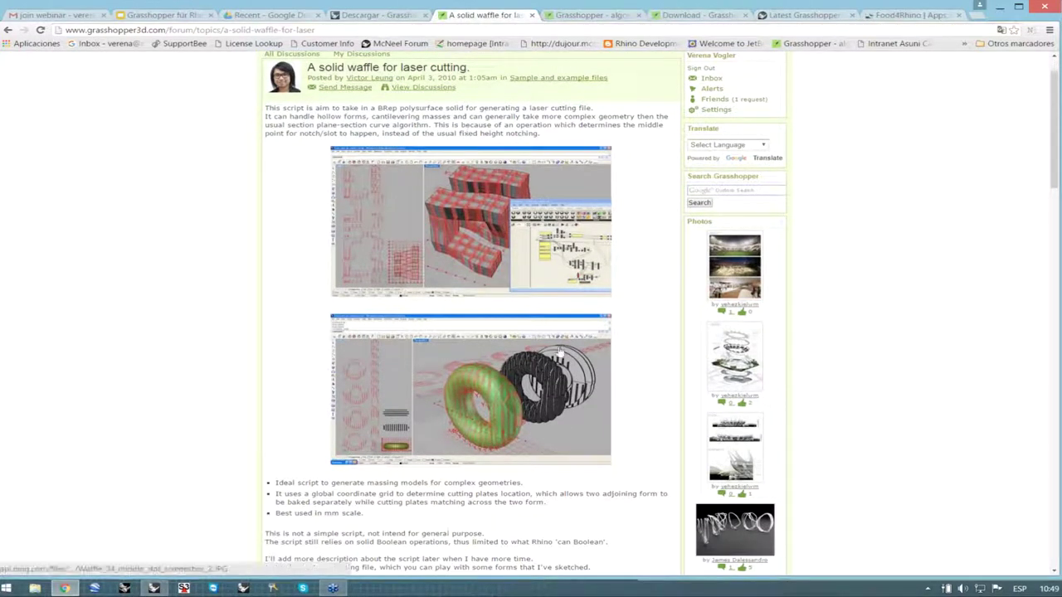
pyautogui.scroll(-2, 561, 353)
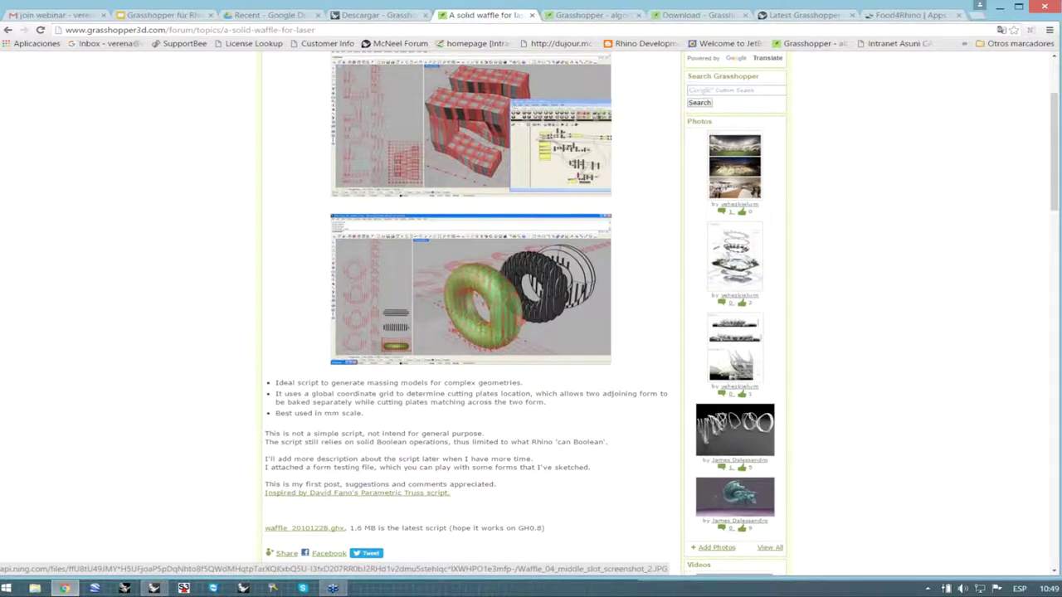
pyautogui.scroll(-1, 465, 332)
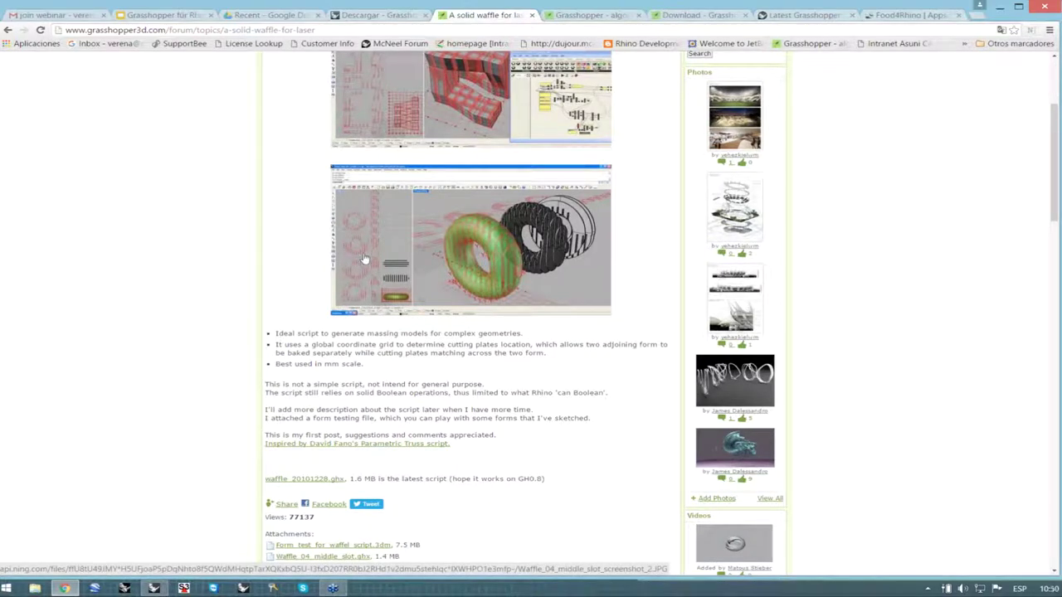
# - Download the latest script file waffle_20101228.ghx from the solid waffle forum topic
pyautogui.scroll(-3, 364, 259)
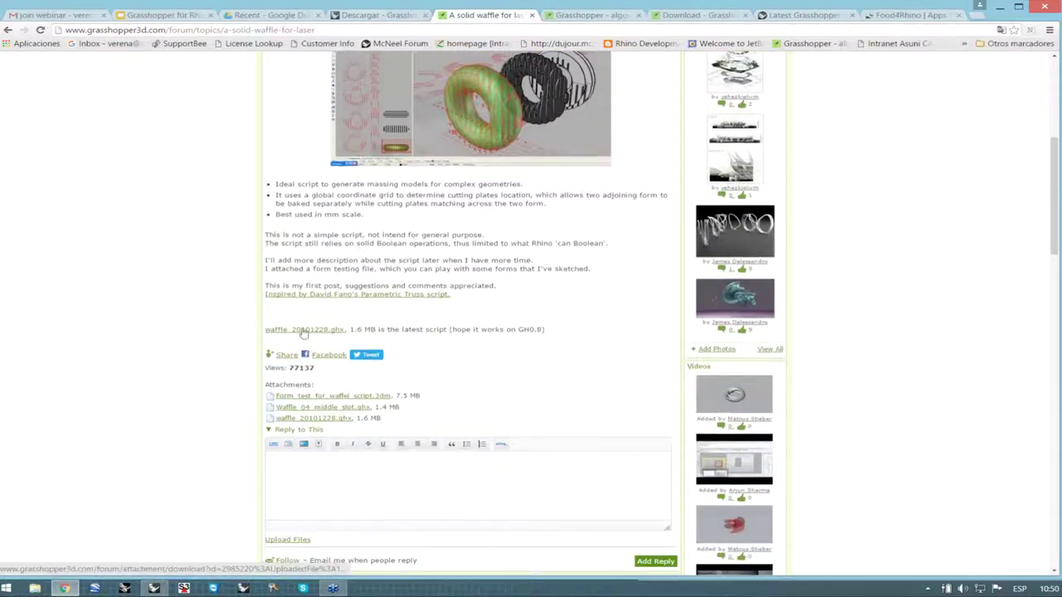
pyautogui.click(306, 332)
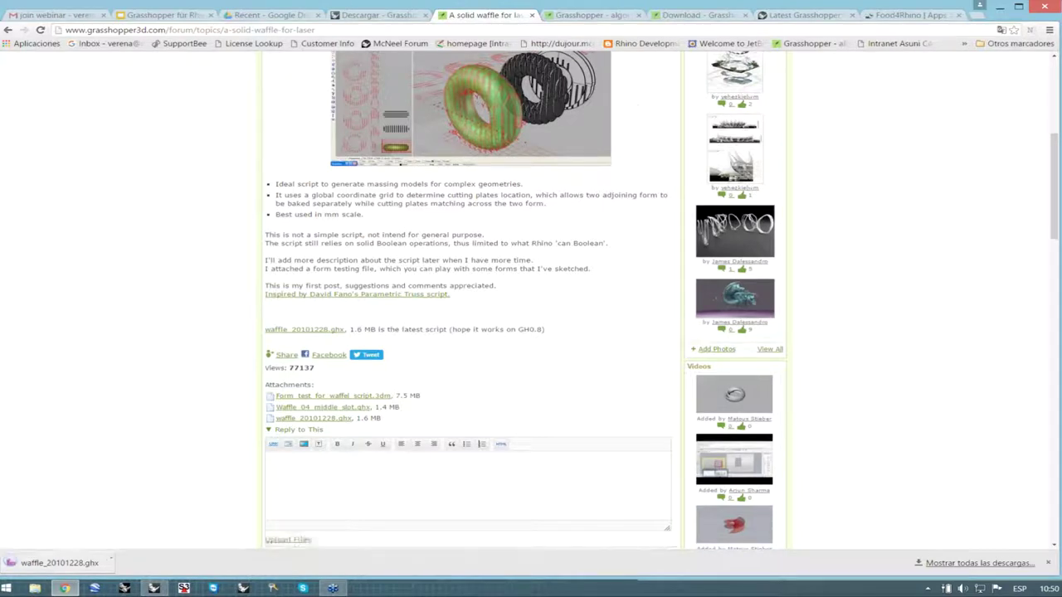
# - Switch to Rhino and open the definition 160909 Waffle.gh in Grasshopper
pyautogui.click(154, 589)
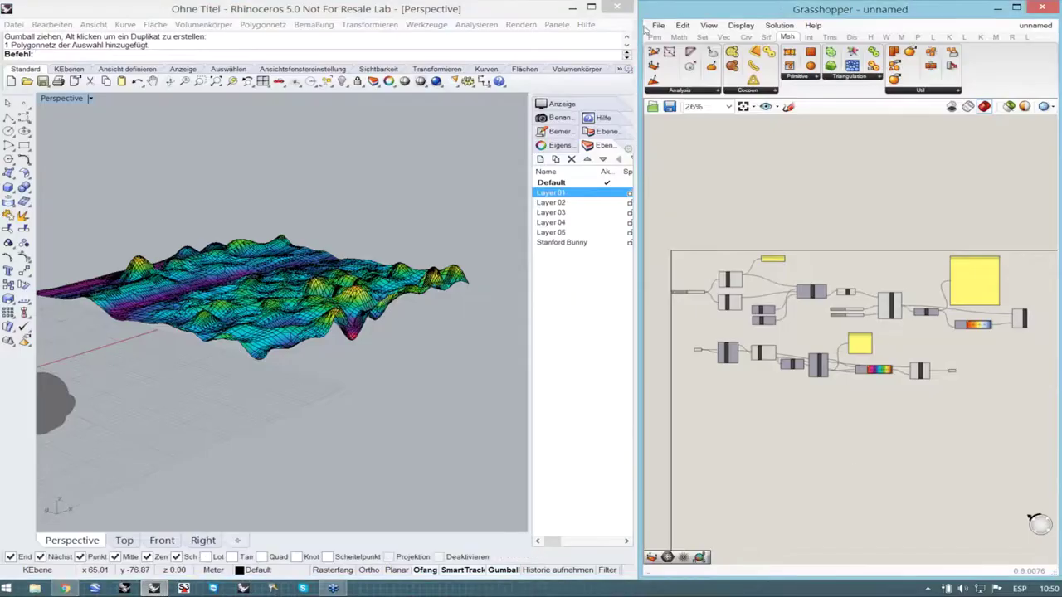
pyautogui.click(658, 25)
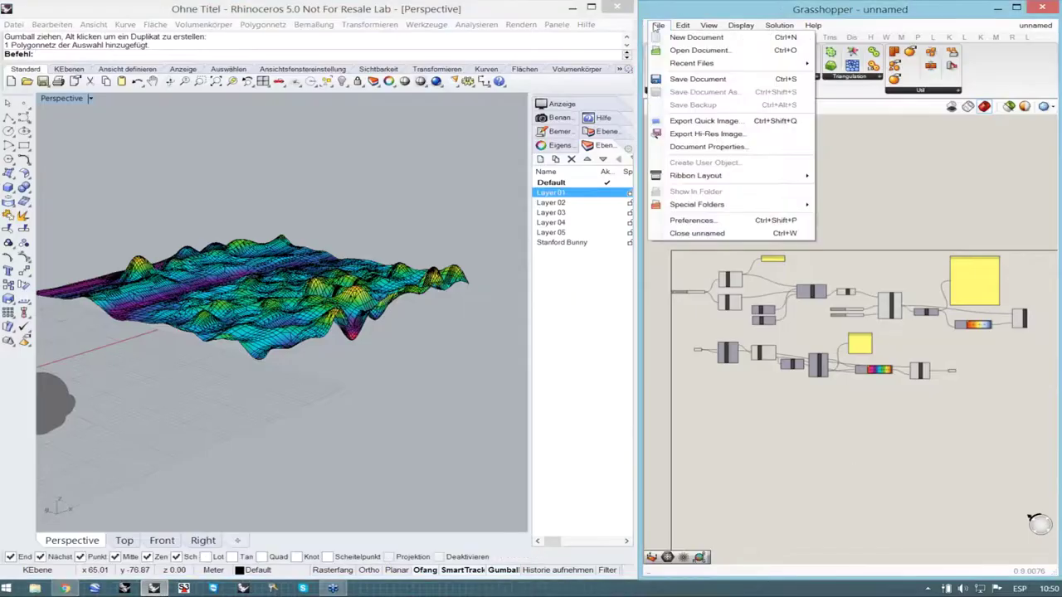
pyautogui.click(694, 51)
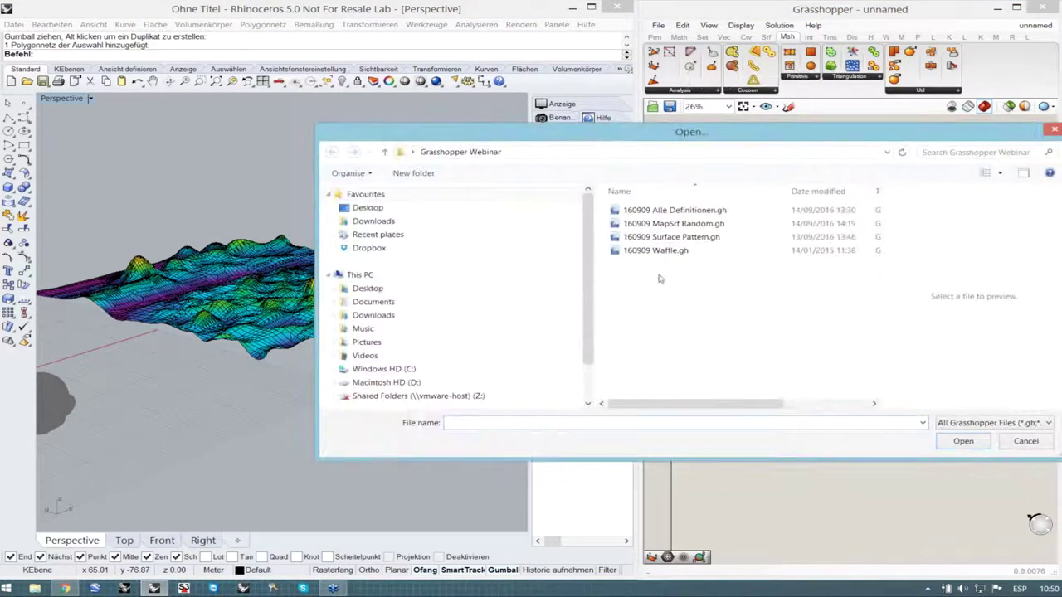
pyautogui.click(656, 251)
pyautogui.click(963, 442)
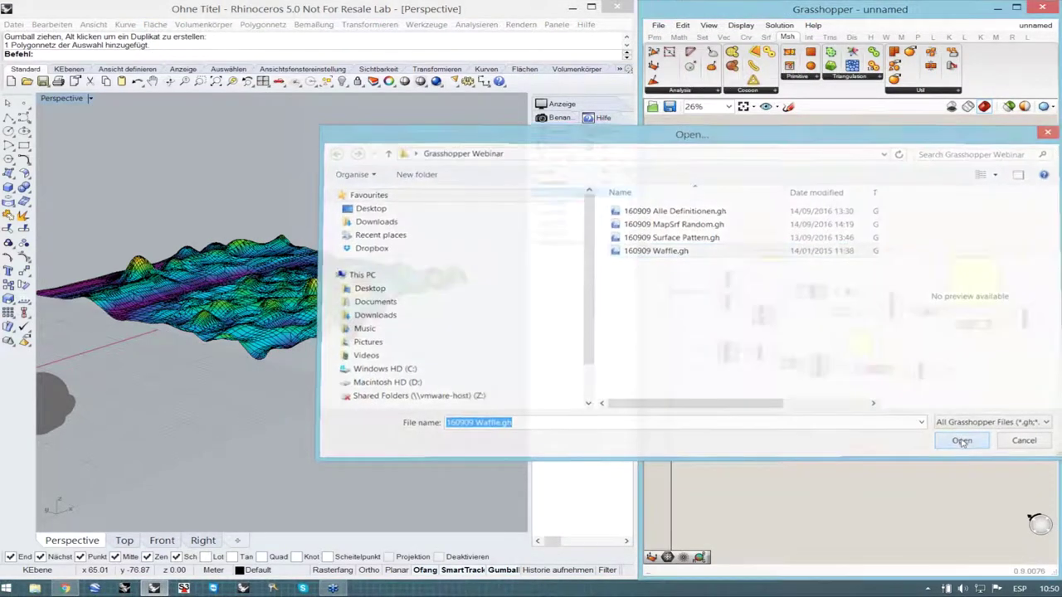
# - Examine the waffle definition from its INPUT BREP parameter and sliders through to the labelling and array components
pyautogui.scroll(5, 751, 195)
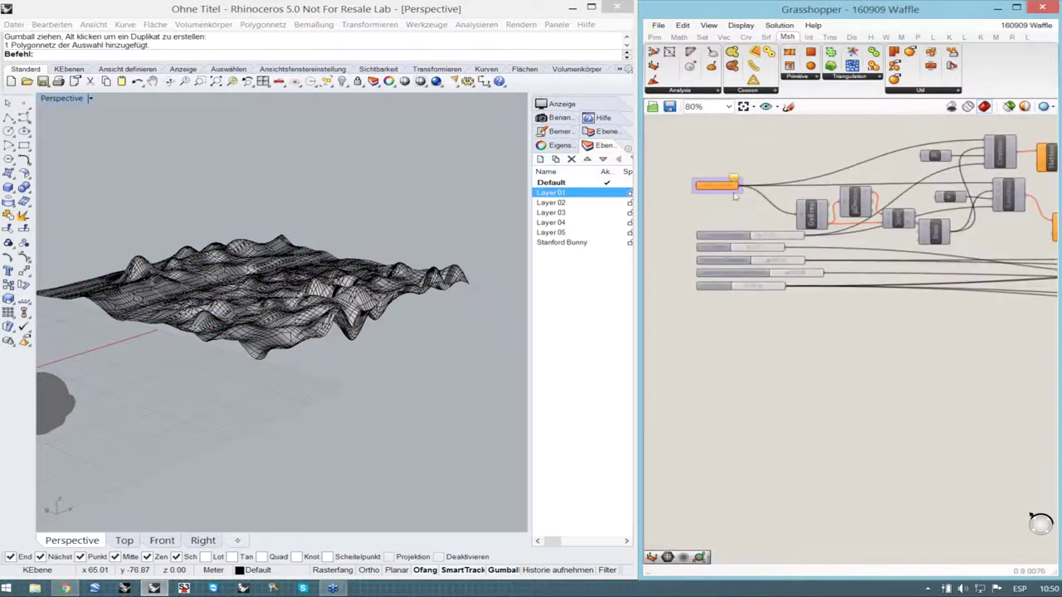
pyautogui.scroll(-8, 726, 225)
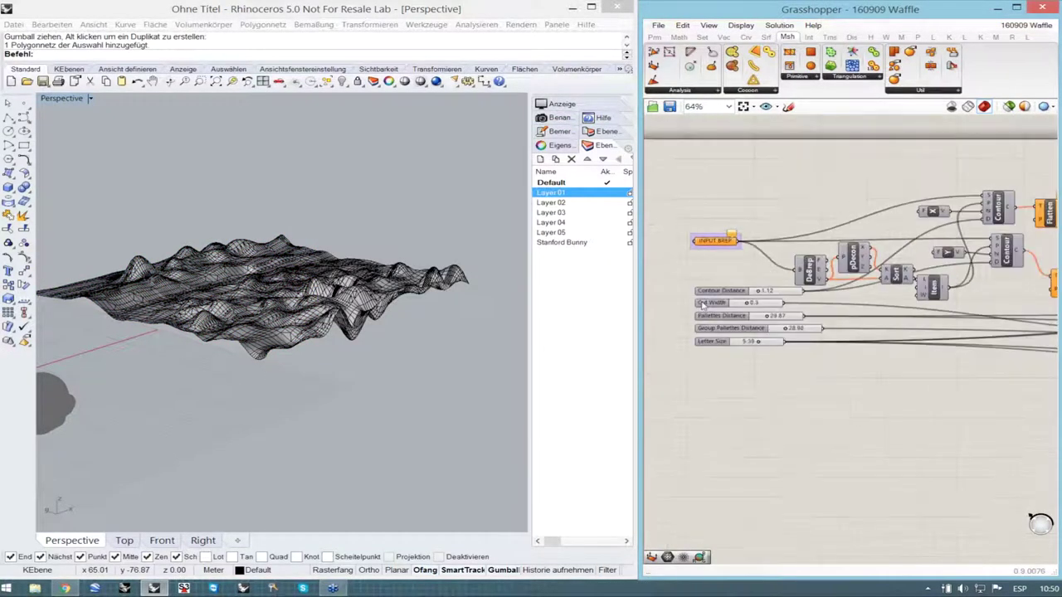
pyautogui.scroll(4, 902, 318)
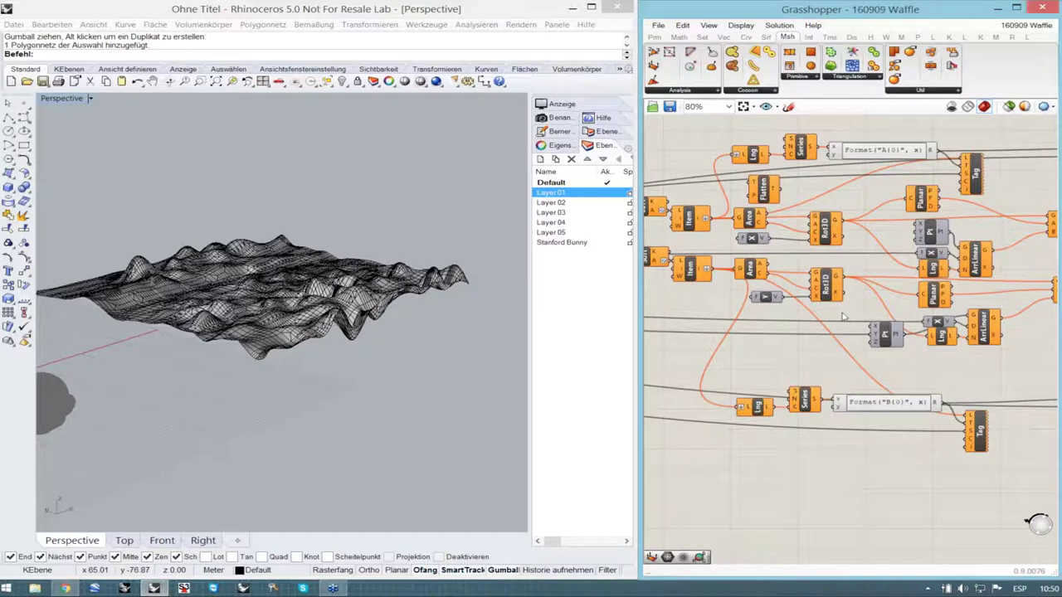
pyautogui.scroll(-5, 928, 315)
pyautogui.scroll(6, 683, 293)
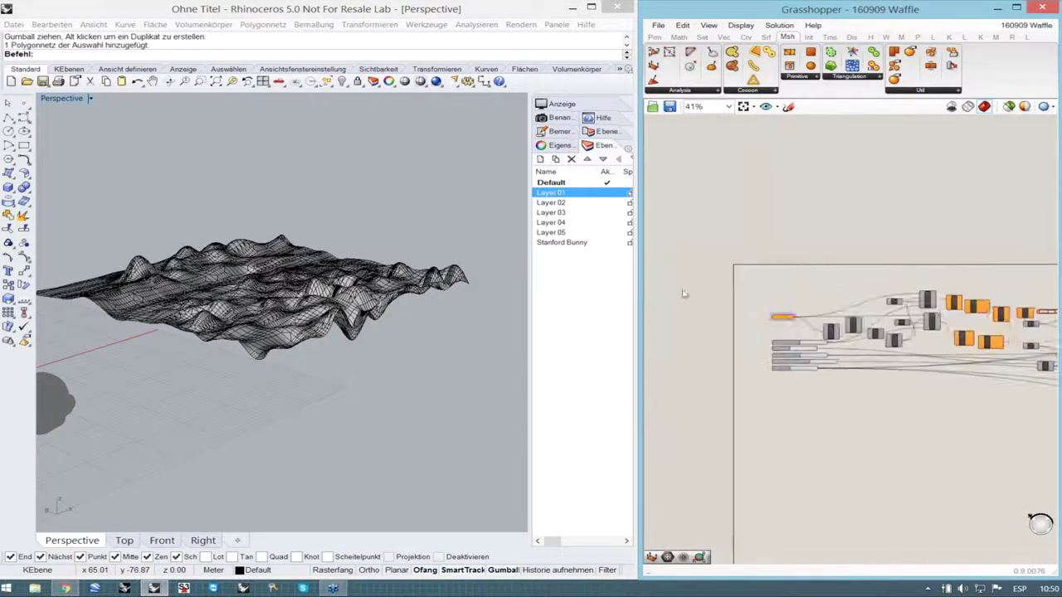
pyautogui.scroll(3, 844, 332)
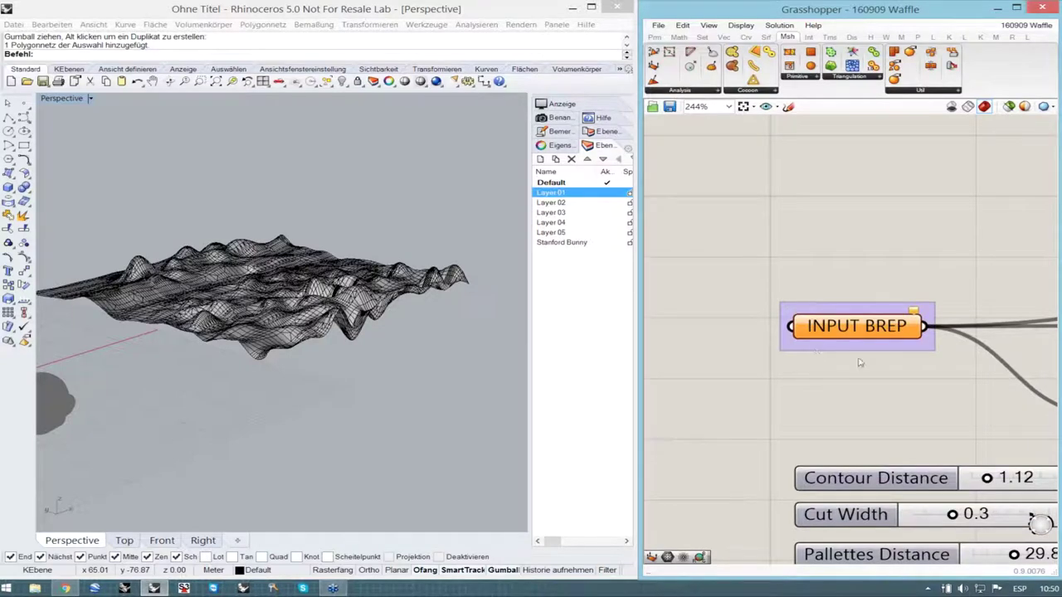
# - Model a large solid torus freehand in the Perspective view, in front of the landscape mesh and the bunnies
pyautogui.click(402, 380)
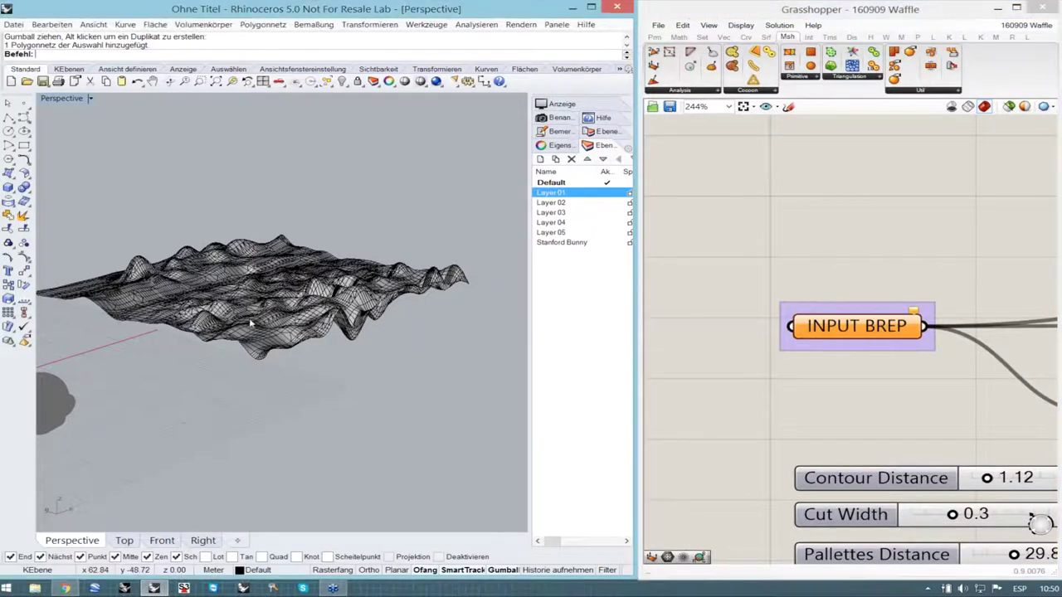
pyautogui.click(8, 188)
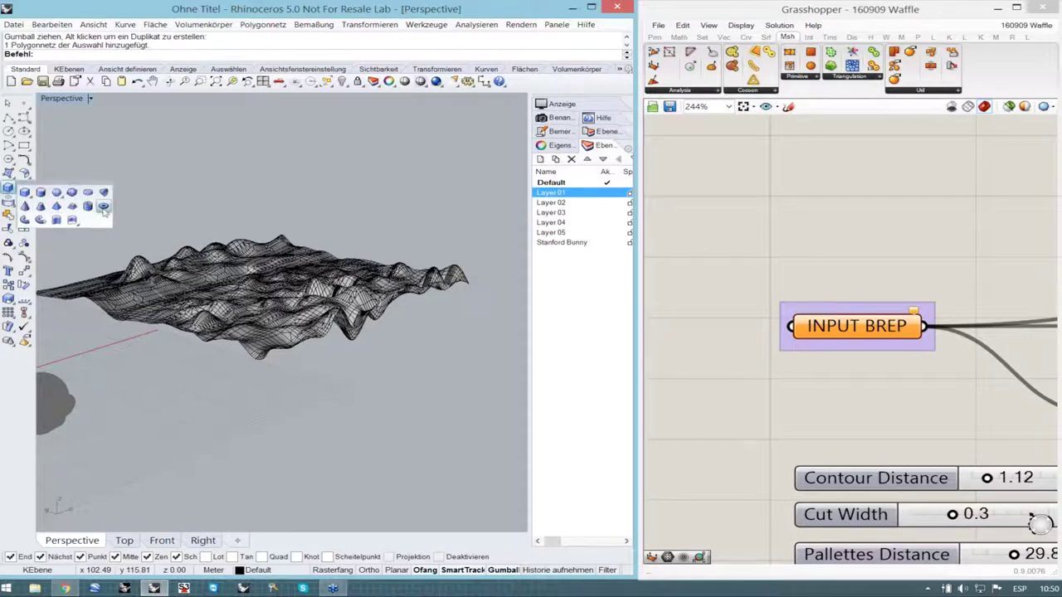
pyautogui.click(103, 206)
pyautogui.scroll(-4, 274, 348)
pyautogui.click(332, 413)
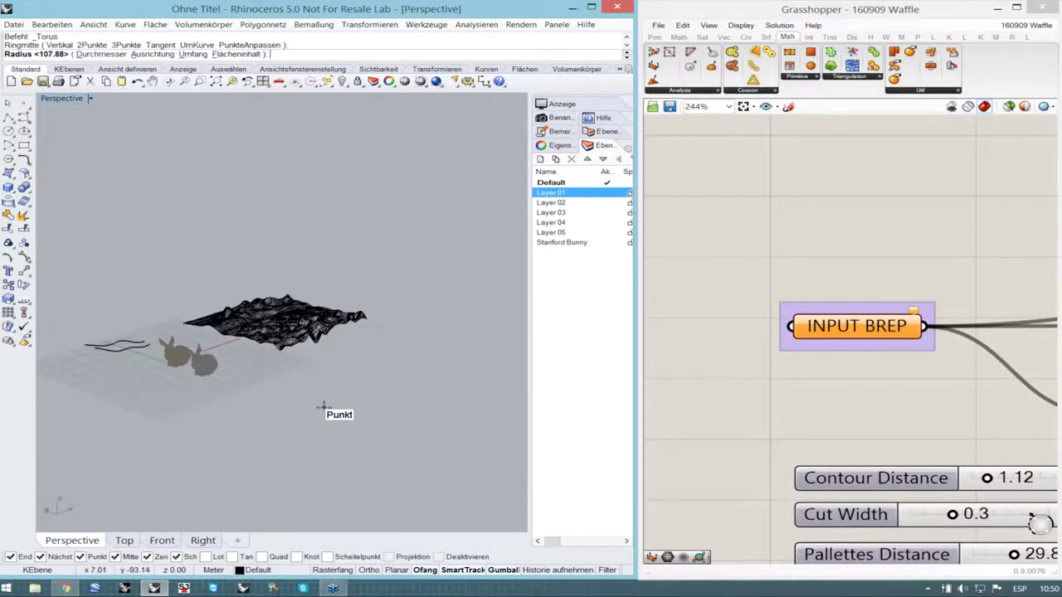
pyautogui.click(388, 452)
pyautogui.click(389, 438)
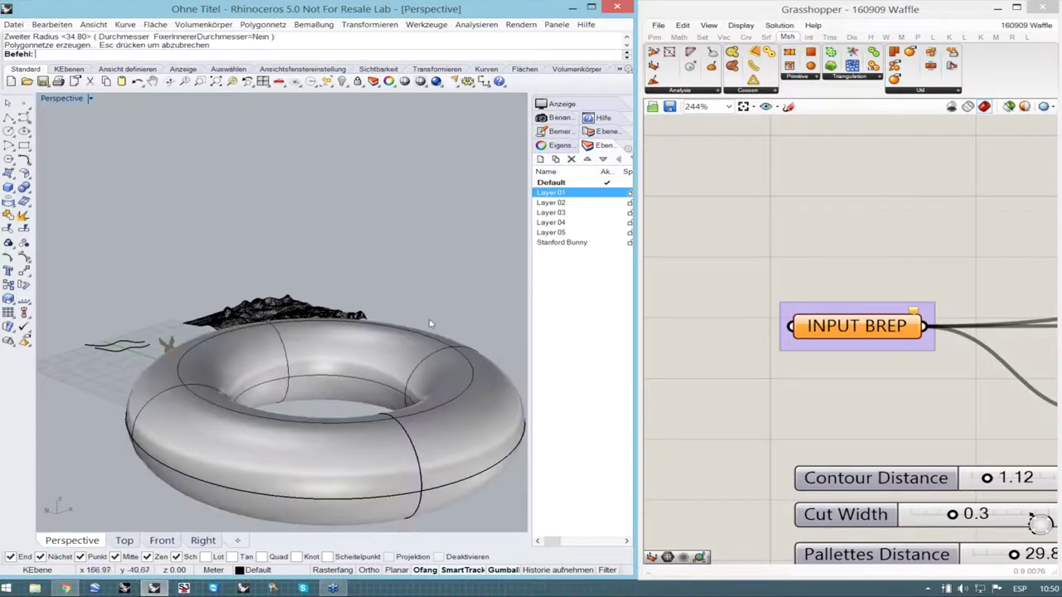
# - Assign the torus to the INPUT BREP parameter as a single Brep
pyautogui.click(454, 401)
pyautogui.rightClick(882, 330)
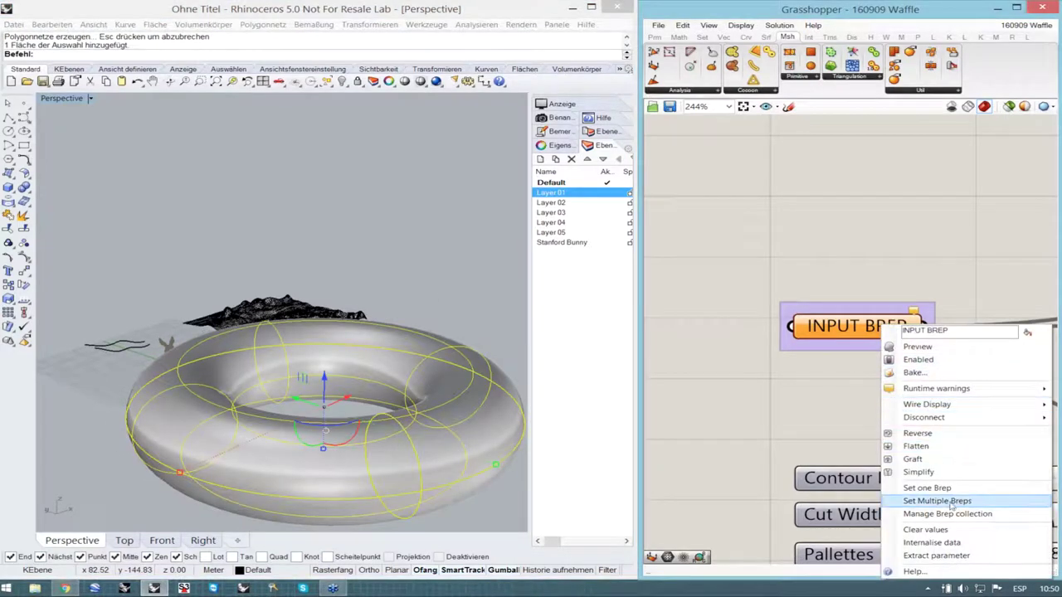
pyautogui.click(950, 488)
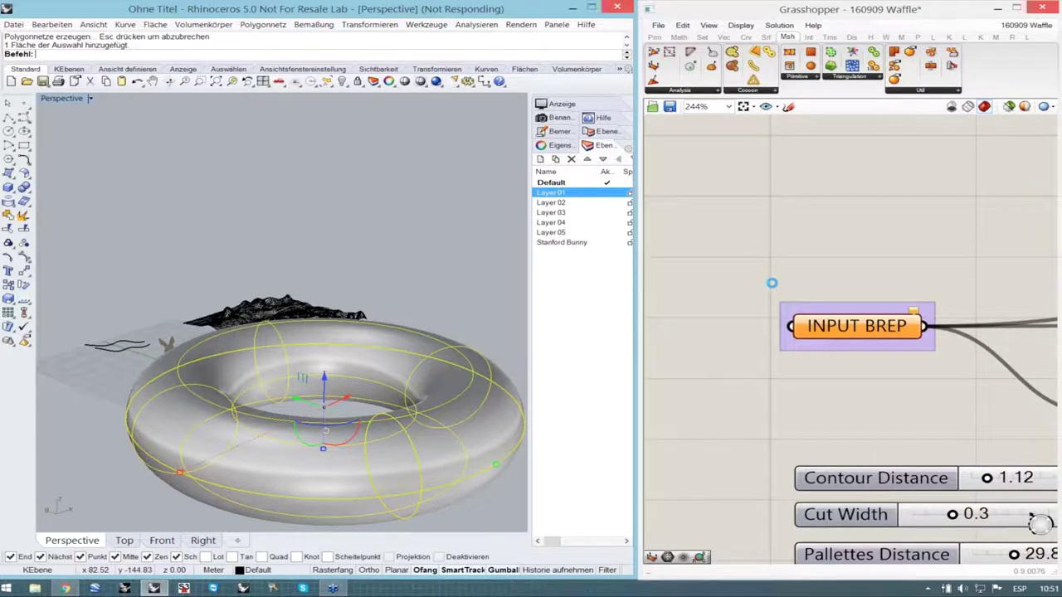
# - Switch to Chrome and bring up the Google Slides presentation "Grasshopper für Rhino 5 Windows (Anfänger)"
pyautogui.click(66, 589)
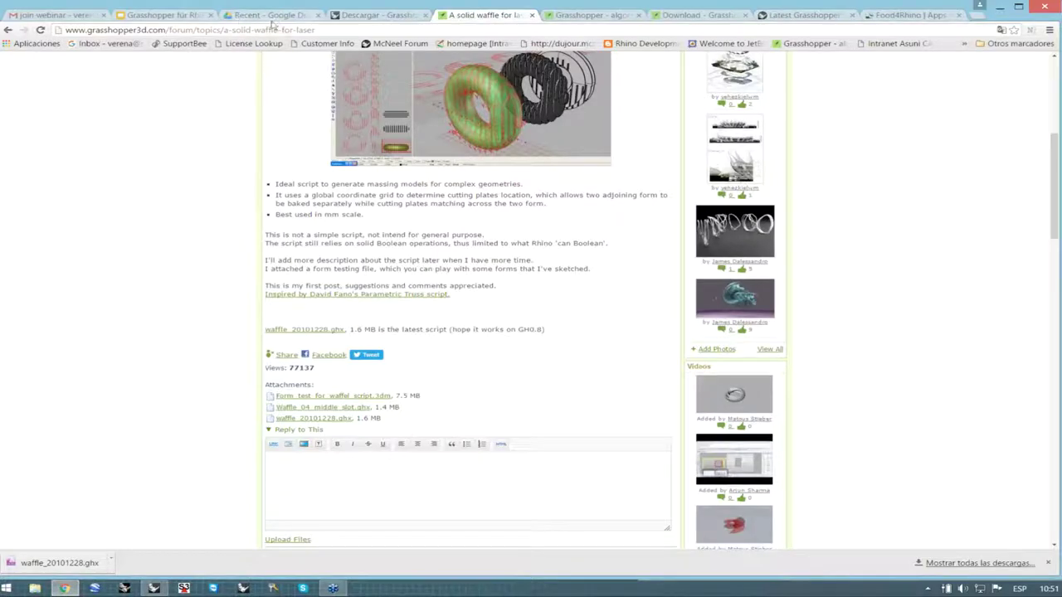
pyautogui.click(163, 16)
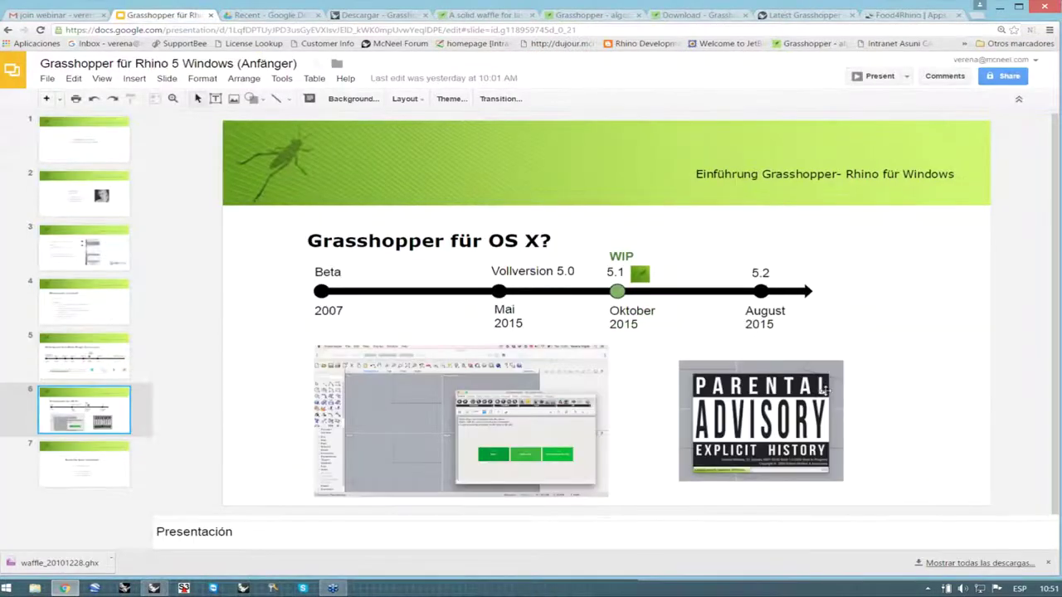